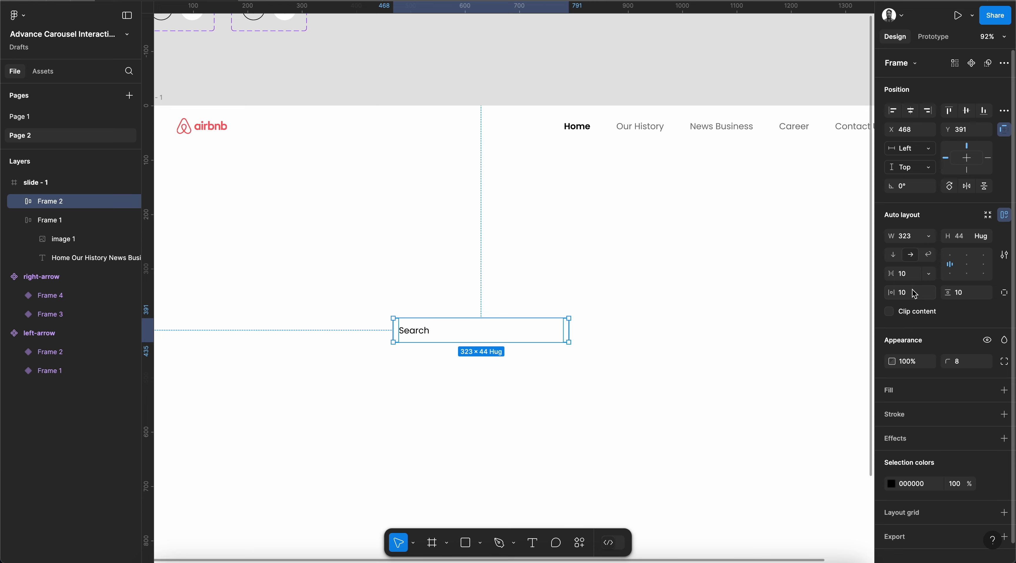
# Set the search frame's horizontal padding to 12 and give it a white FFFFFF fill at 10% opacity.
pyautogui.click(912, 294)
pyautogui.write('12')
pyautogui.press('Return')
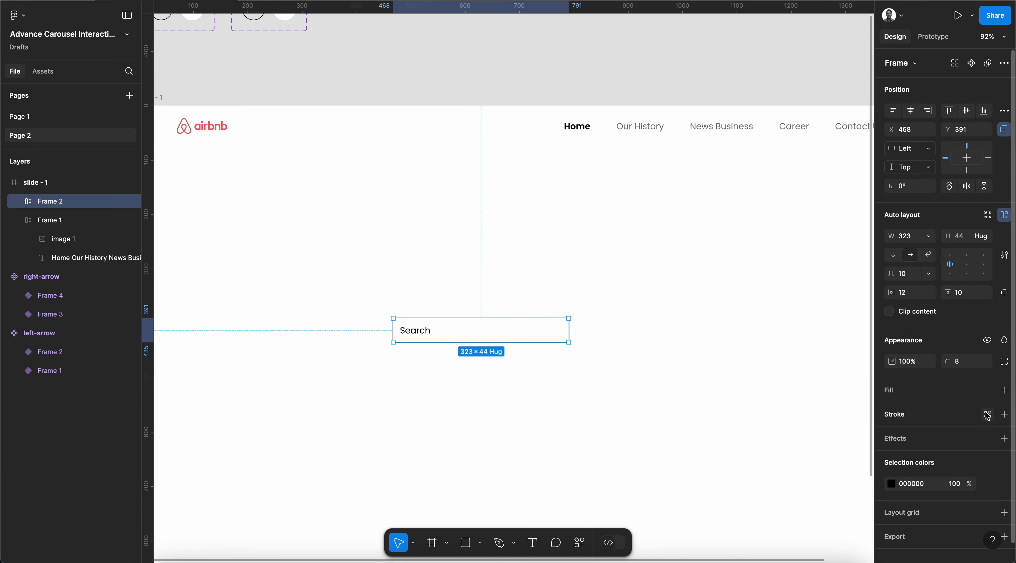
pyautogui.click(1005, 391)
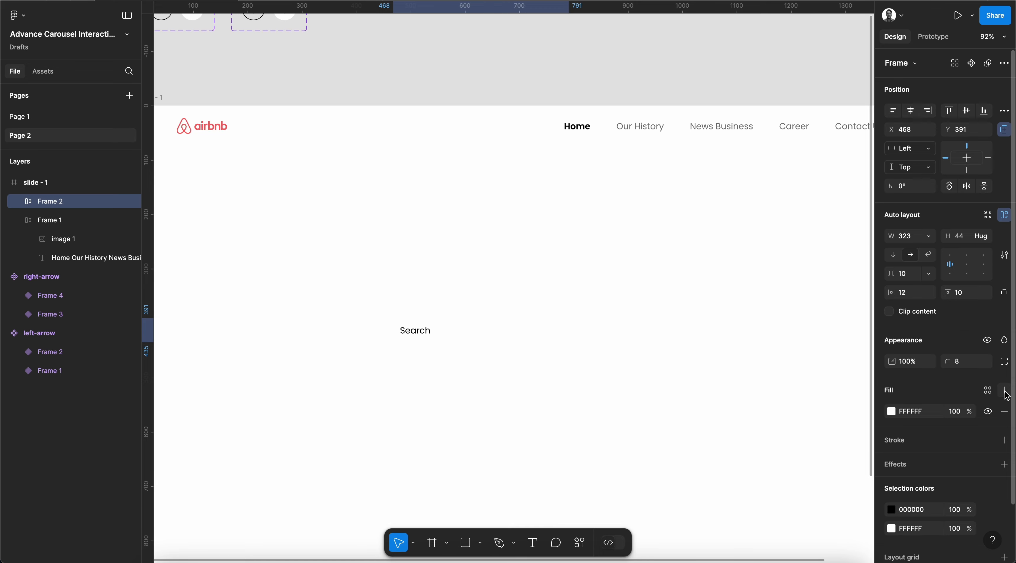
pyautogui.moveTo(956, 411); pyautogui.dragTo(925, 412)
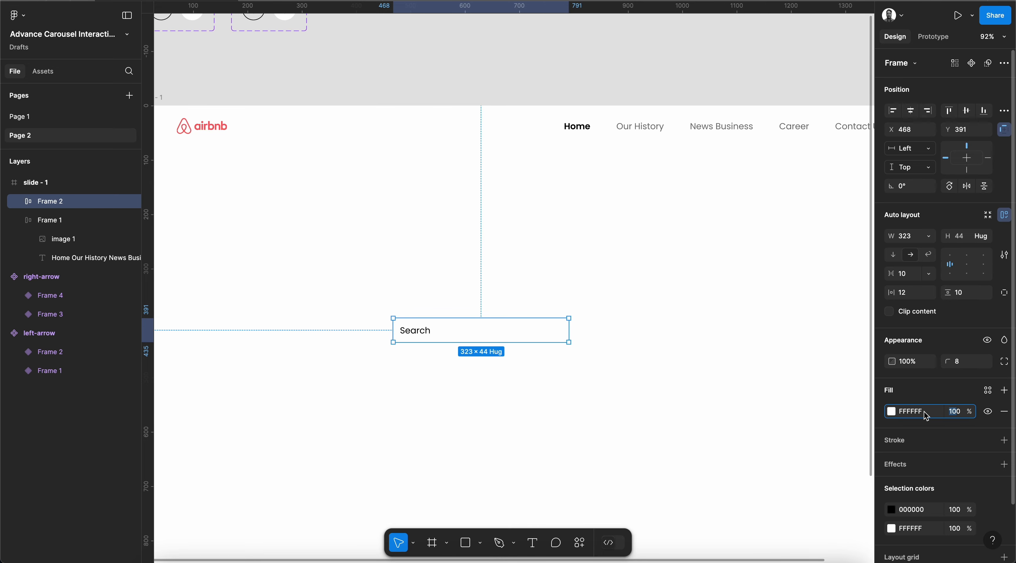
pyautogui.write('10')
pyautogui.press('Return')
# Draw an 11 × 11 circle above the search frame and swap its fill to a stroke.
pyautogui.scroll(5, 473, 296)
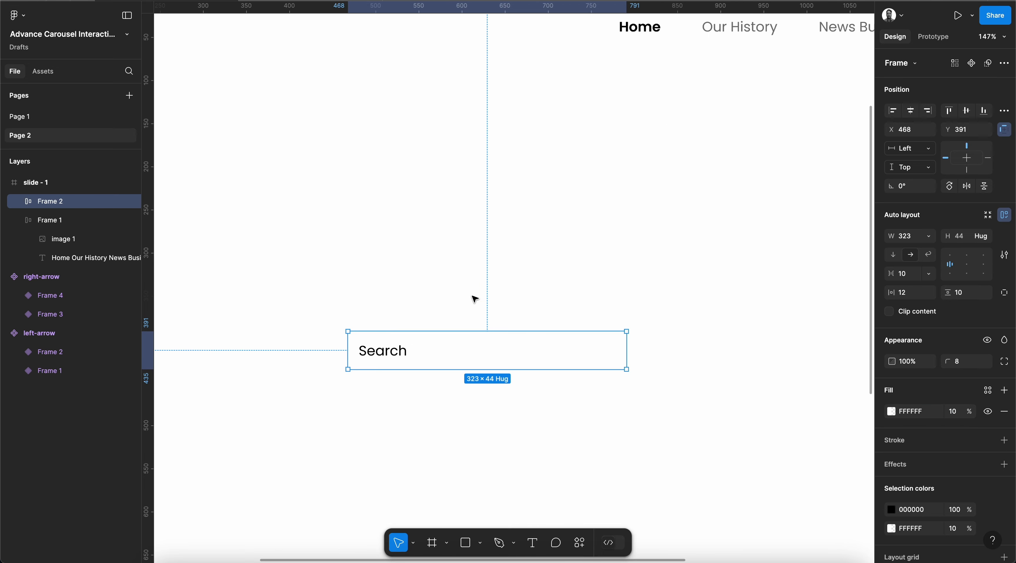
pyautogui.click(583, 292)
pyautogui.scroll(3, 583, 291)
pyautogui.press('o')
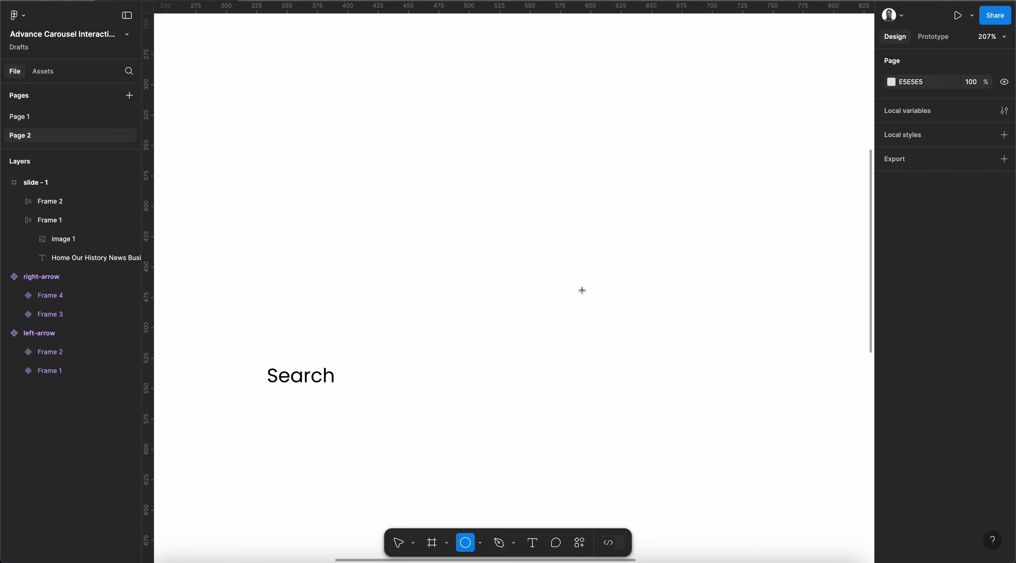
pyautogui.moveTo(574, 265); pyautogui.dragTo(585, 275)
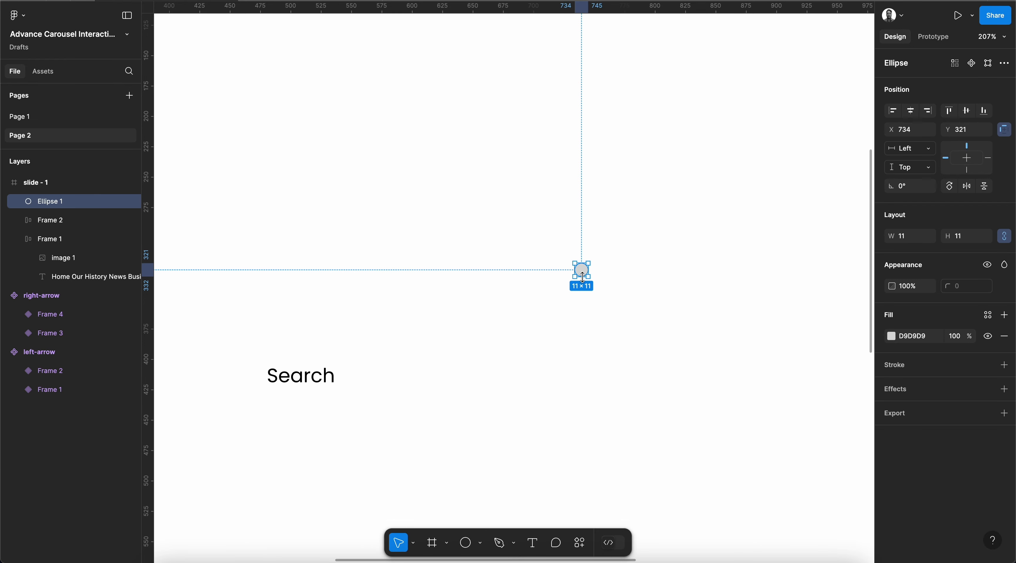
pyautogui.scroll(10, 583, 277)
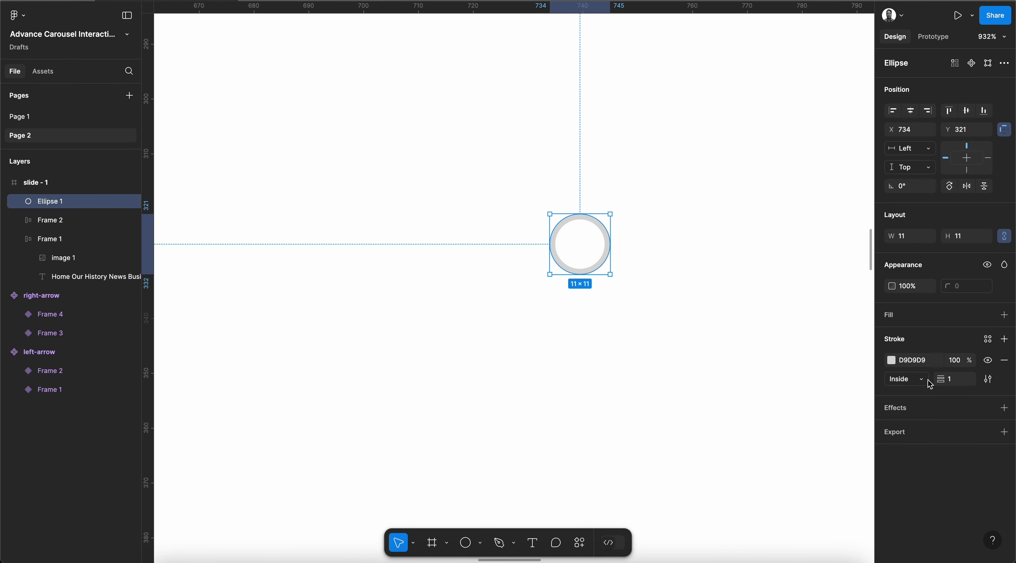
# Change the circle's stroke colour to near-black 020202.
pyautogui.click(891, 360)
pyautogui.moveTo(776, 396); pyautogui.dragTo(734, 404)
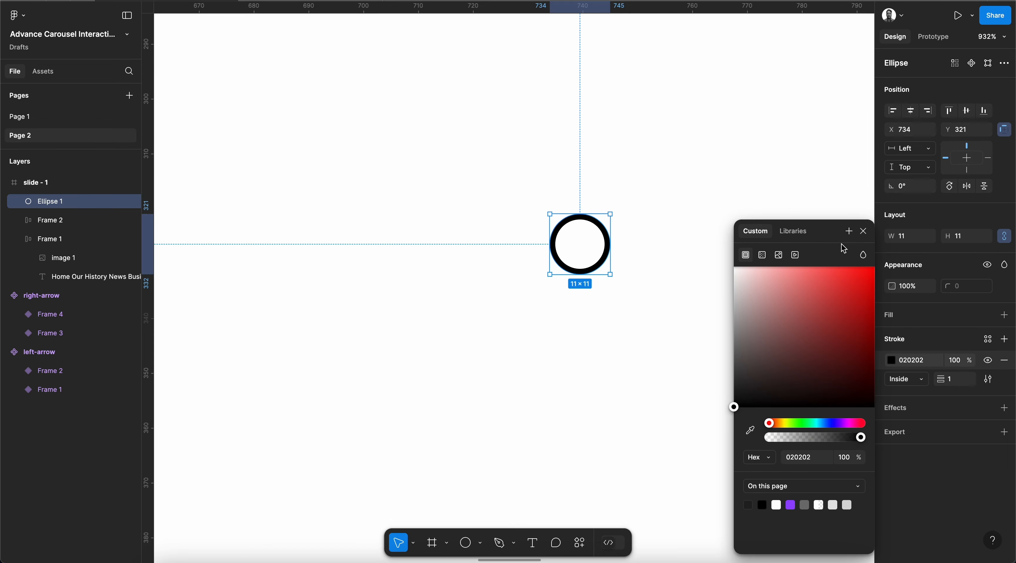
pyautogui.click(864, 230)
# Draw a diagonal handle line about 8.5 long from the circle's lower-right edge and set both its ends to Round.
pyautogui.scroll(4, 672, 307)
pyautogui.press('l')
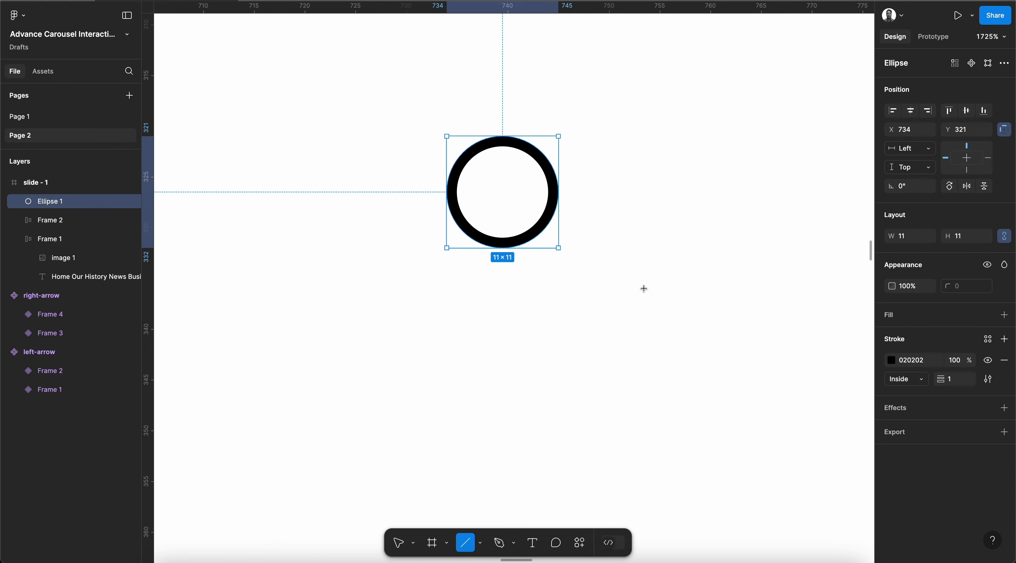
pyautogui.moveTo(549, 217)
pyautogui.mouseDown()
pyautogui.moveTo(619, 279)
pyautogui.moveTo(627, 250)
pyautogui.moveTo(585, 247)
pyautogui.moveTo(628, 275)
pyautogui.mouseUp()
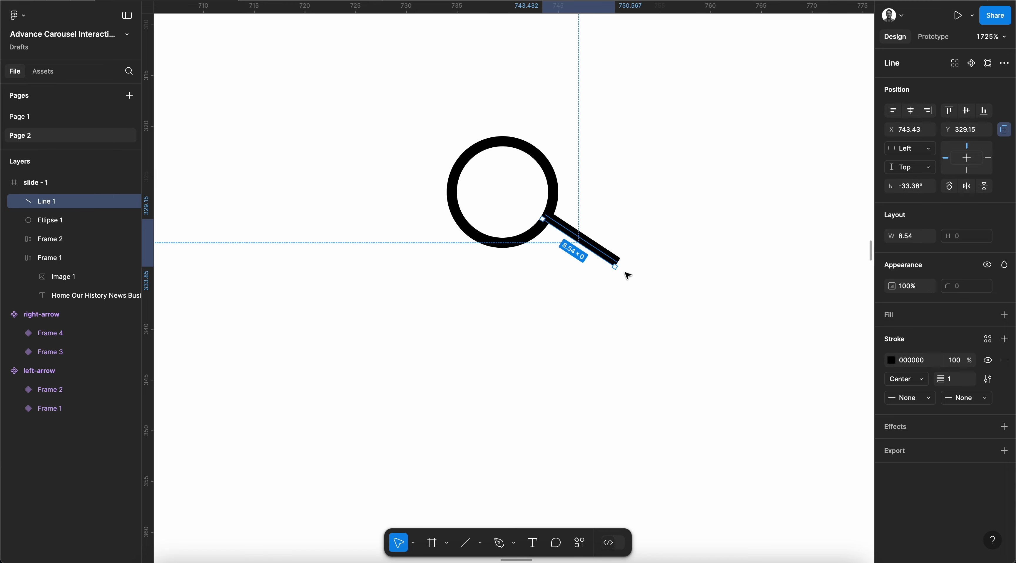
pyautogui.click(951, 405)
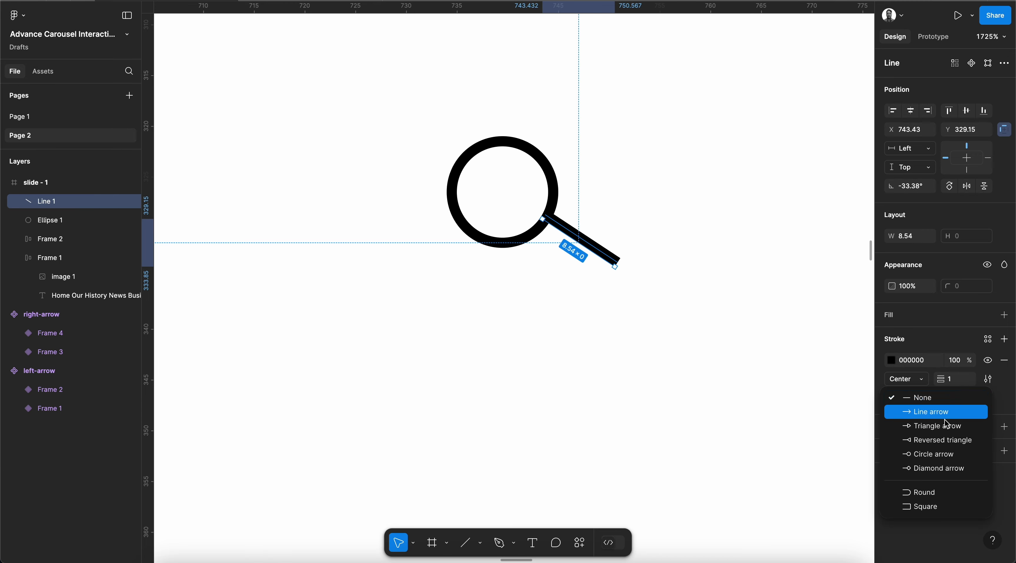
pyautogui.click(927, 492)
pyautogui.click(911, 397)
pyautogui.click(925, 493)
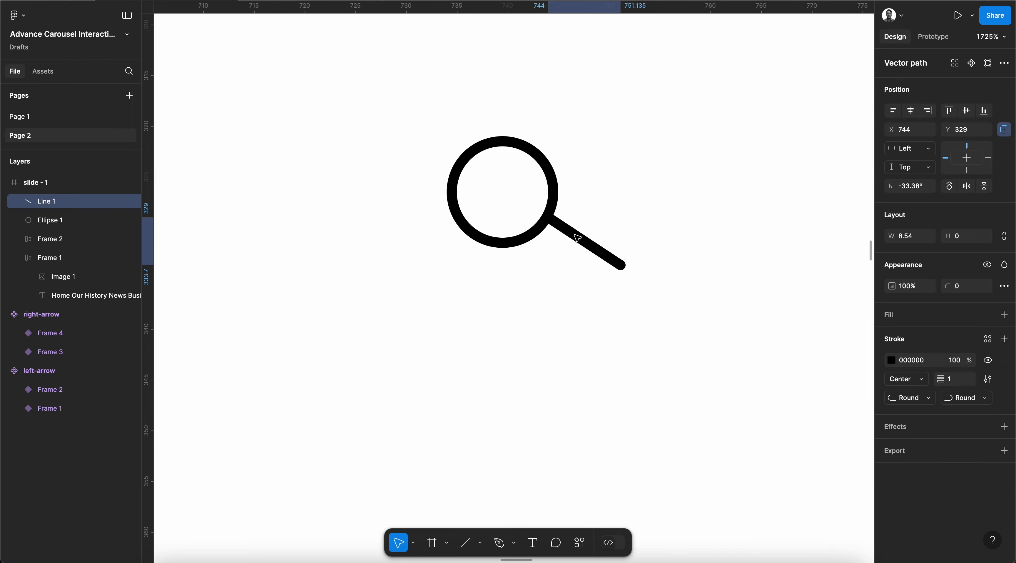
# Shorten the magnifier's handle by pulling its outer end towards the circle.
pyautogui.scroll(-6, 575, 236)
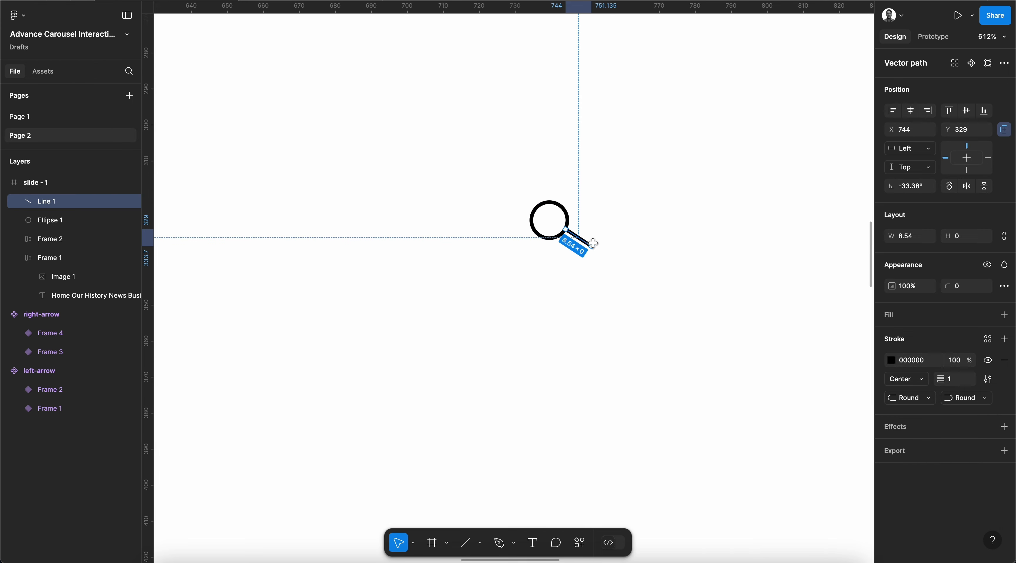
pyautogui.scroll(5, 593, 243)
pyautogui.moveTo(587, 249); pyautogui.dragTo(577, 245)
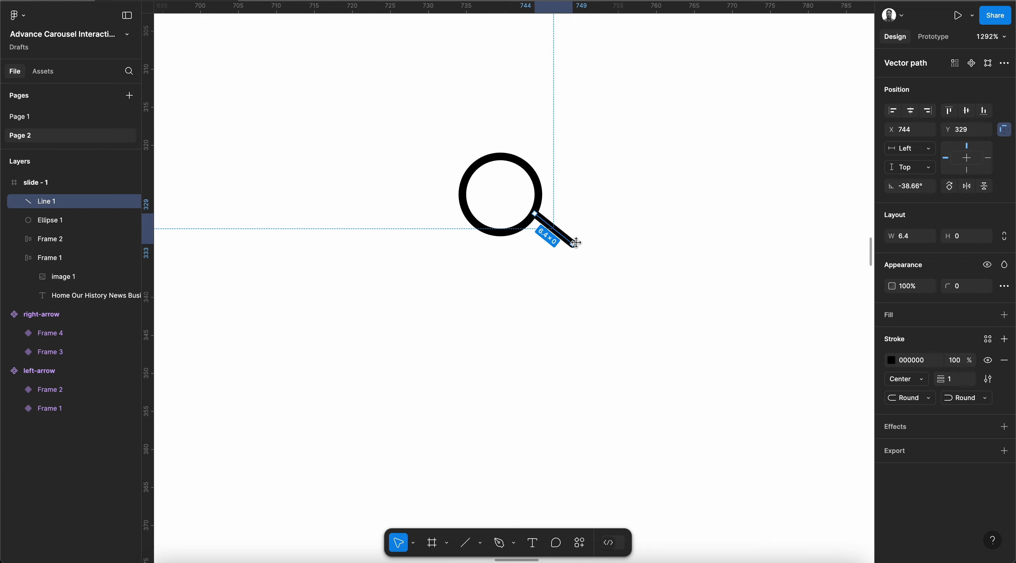
# Convert the handle line and the circle together into outlined strokes.
pyautogui.keyDown('shift'); pyautogui.click(541, 183); pyautogui.keyUp('shift')
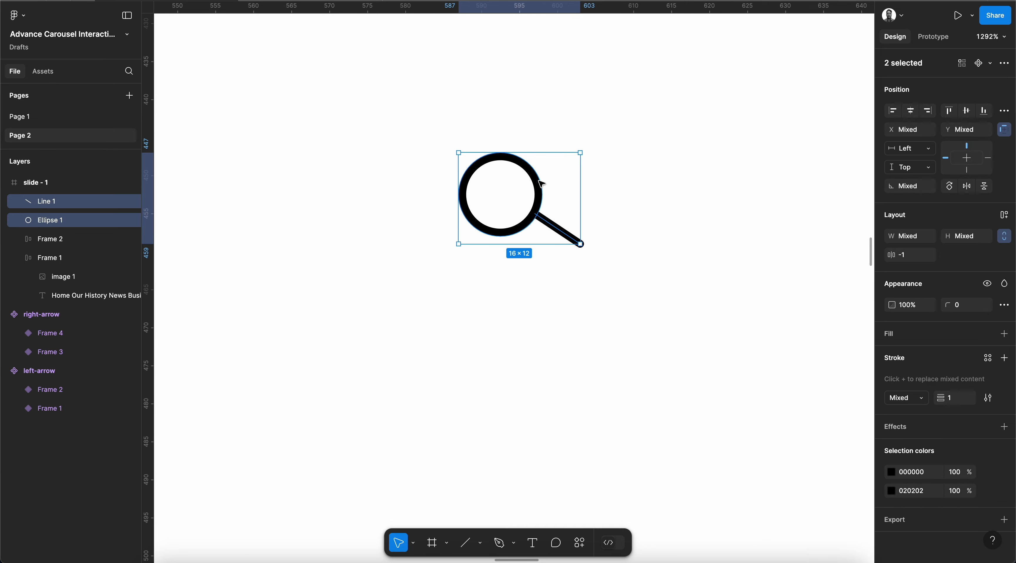
pyautogui.rightClick(543, 155)
pyautogui.moveTo(588, 422)
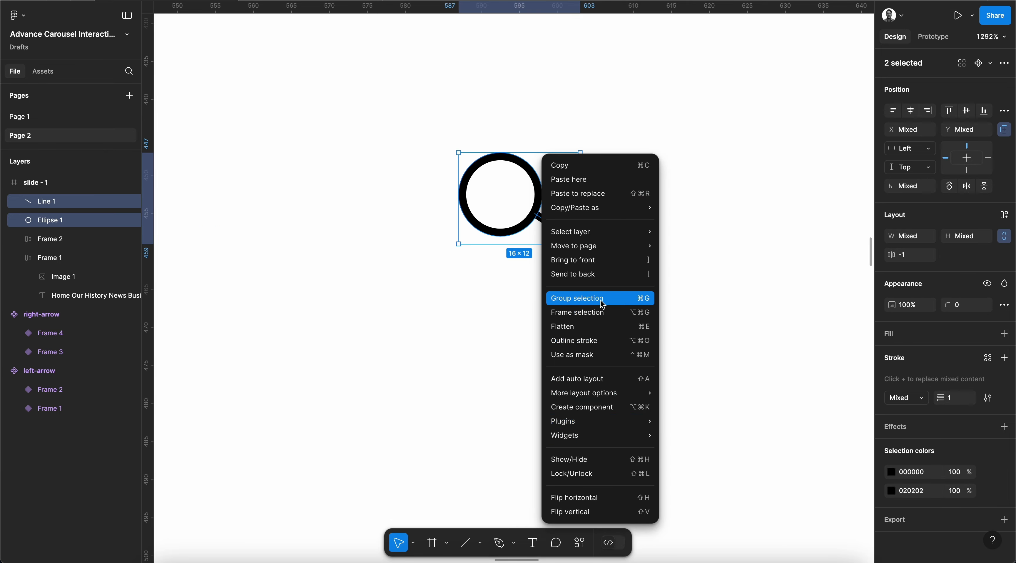
pyautogui.click(599, 341)
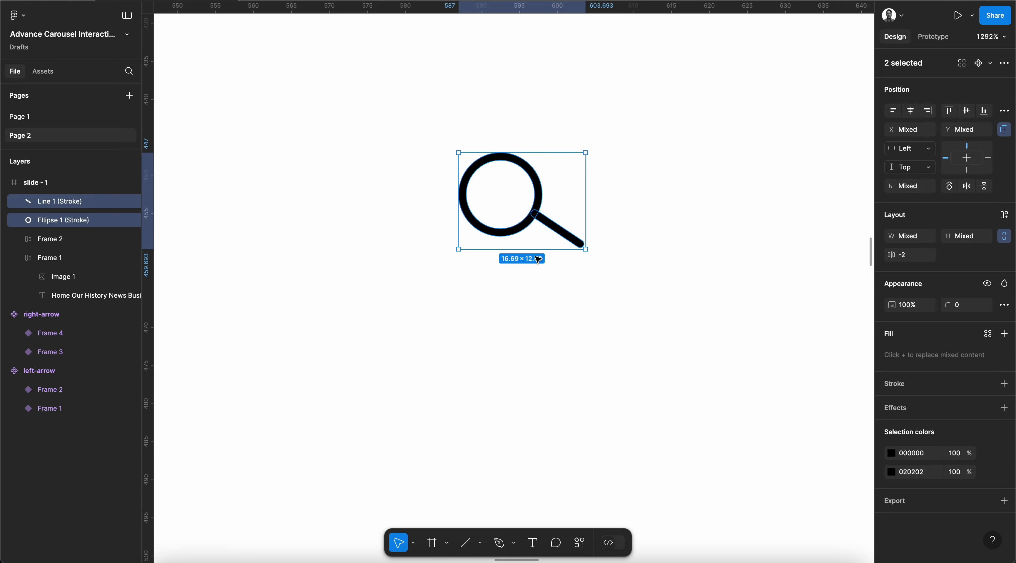
# Try to move the separate circle and handle shapes into the search frame by cutting and pasting them.
pyautogui.scroll(-5, 538, 259)
pyautogui.scroll(2, 660, 357)
pyautogui.hscroll(-2, 660, 356)
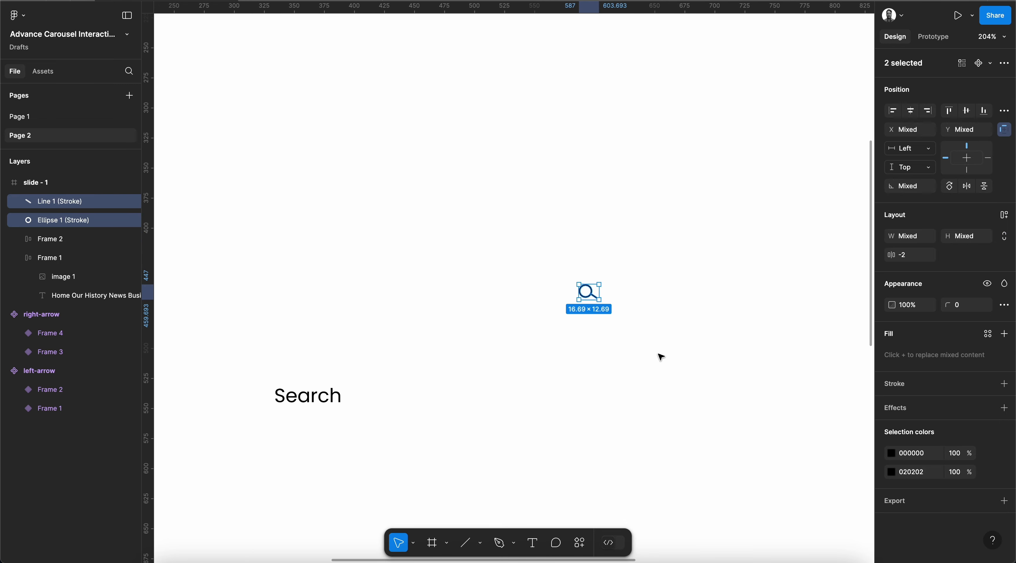
pyautogui.scroll(-2, 661, 357)
pyautogui.scroll(2, 661, 356)
pyautogui.press('Delete')
pyautogui.scroll(-2, 662, 357)
pyautogui.hscroll(-3, 661, 356)
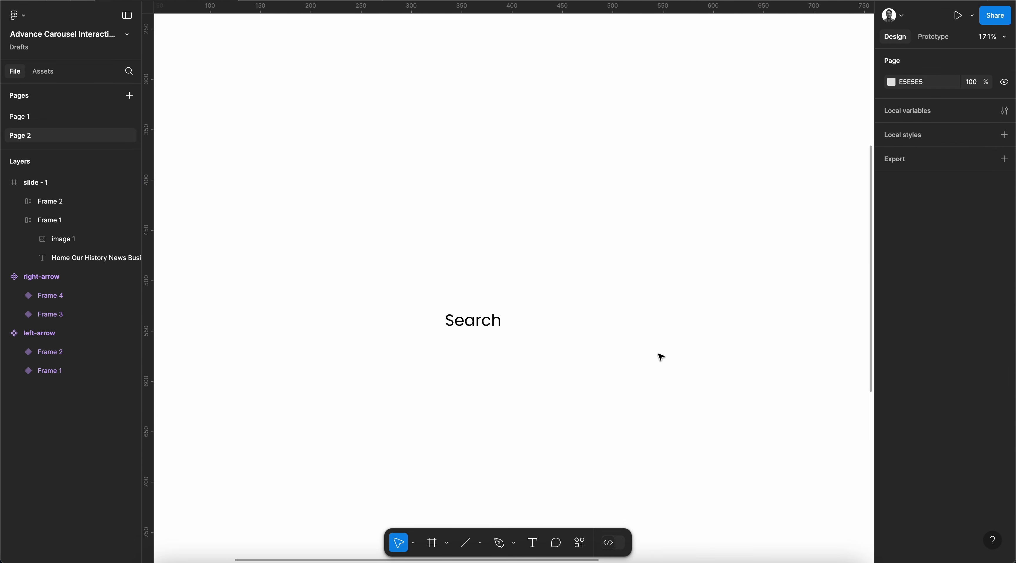
pyautogui.click(487, 324)
pyautogui.hotkey('ctrl', 'z')
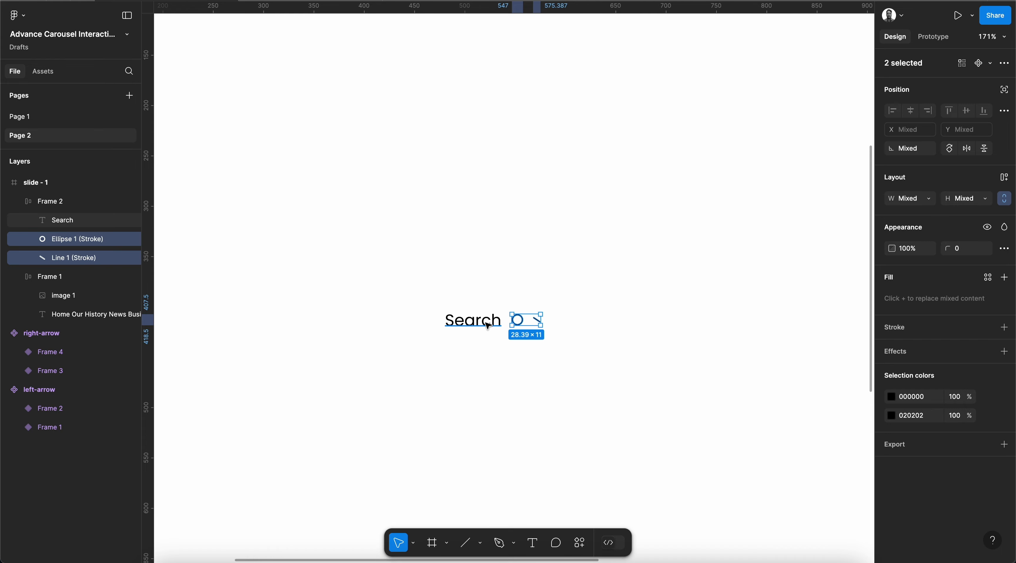
# Undo the transfer of the circle and handle shapes into the search frame.
pyautogui.press('Delete')
pyautogui.click(488, 324)
pyautogui.click(590, 204)
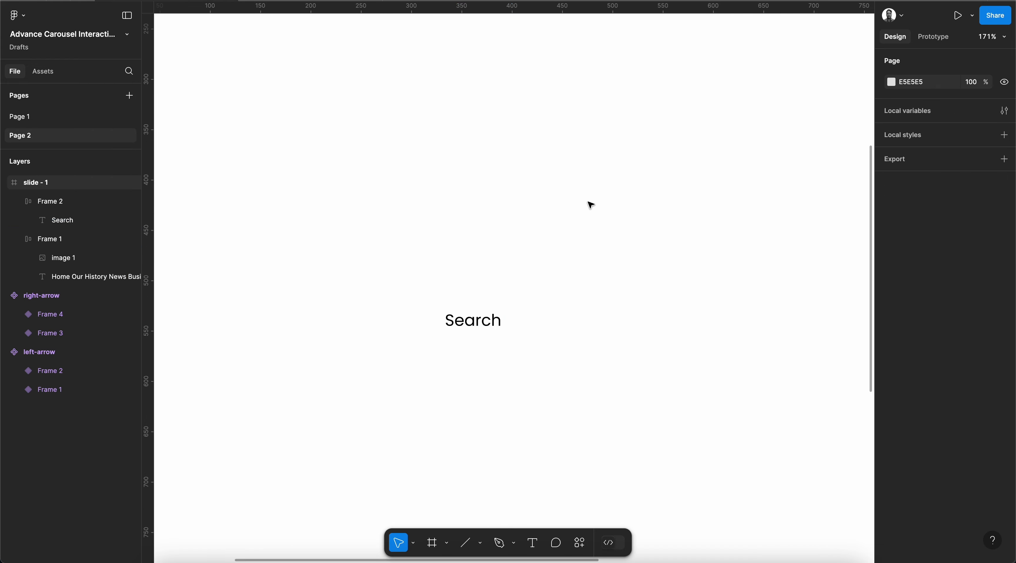
pyautogui.hotkey('ctrl', 'z')
pyautogui.hscroll(2, 590, 202)
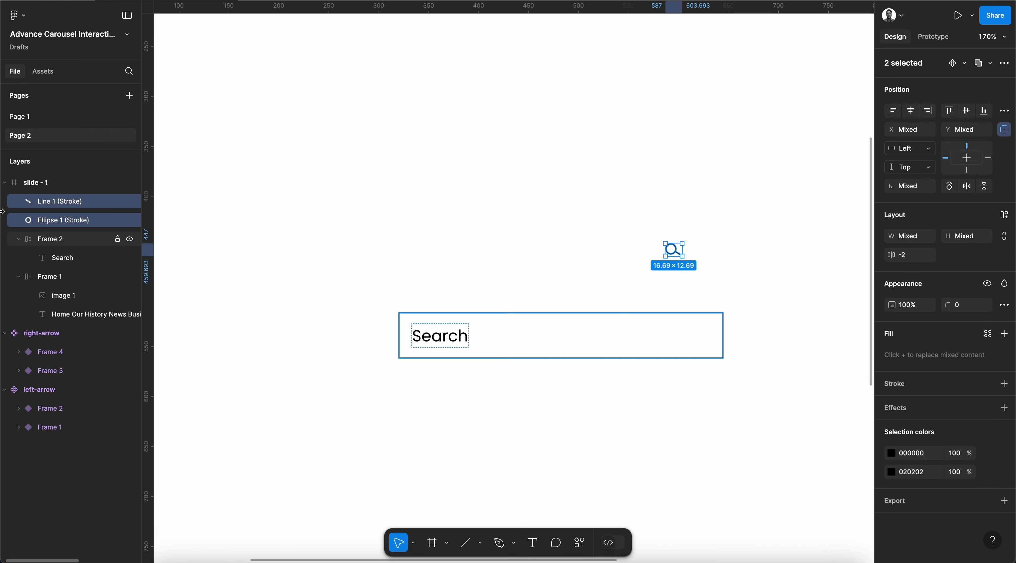
# Merge the outlined circle and handle into a single flattened vector.
pyautogui.rightClick(55, 204)
pyautogui.click(729, 264)
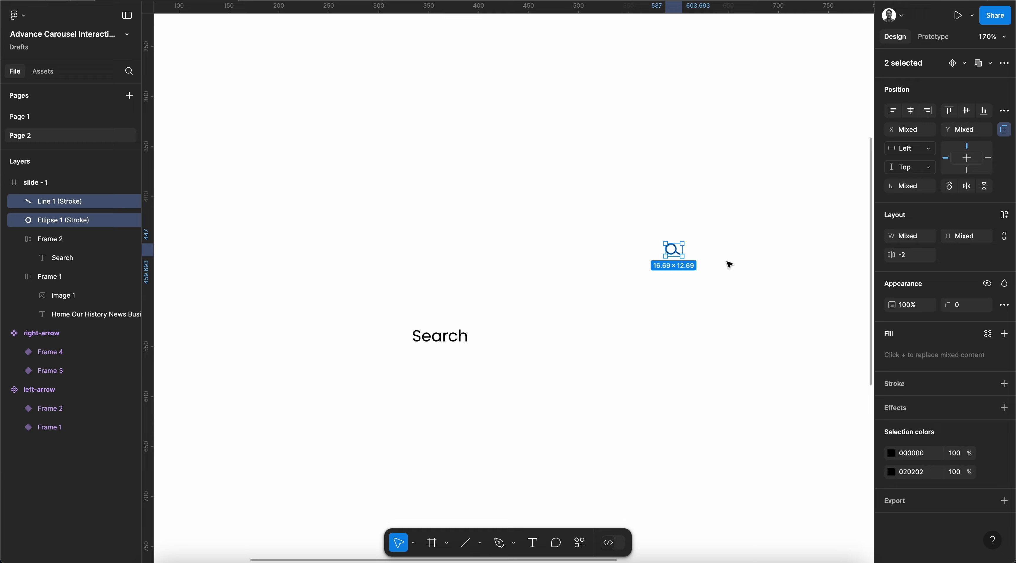
pyautogui.rightClick(674, 249)
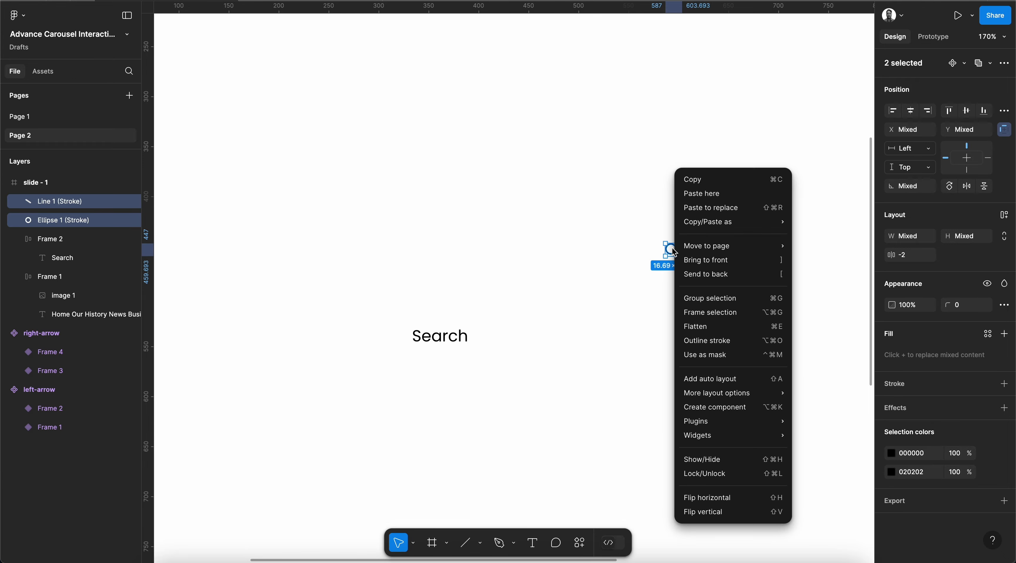
pyautogui.click(725, 345)
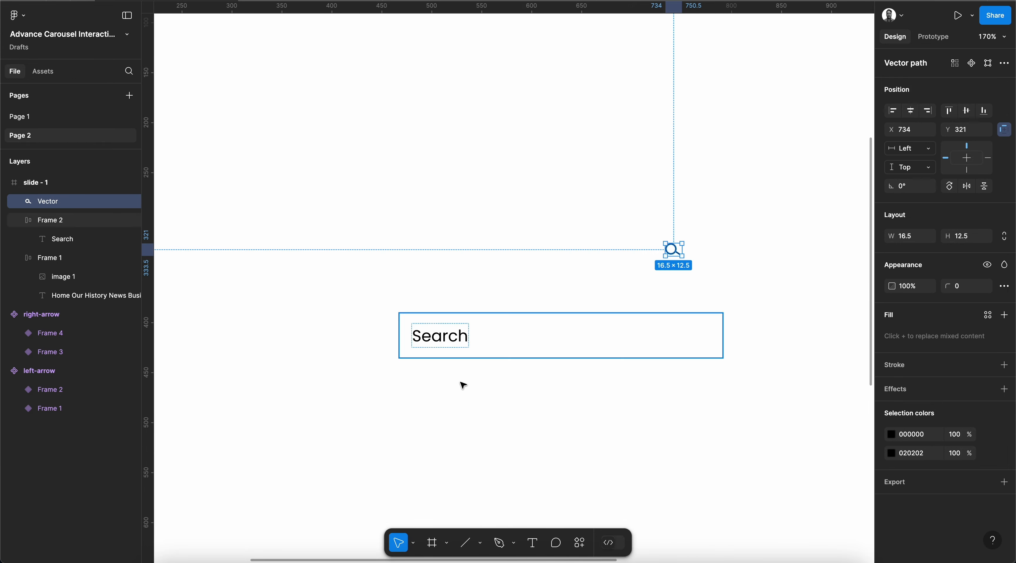
# Move the magnifier vector into the search frame, beside the Search text.
pyautogui.press('super+x')
pyautogui.keyDown('super'); pyautogui.click(447, 340); pyautogui.keyUp('super')
pyautogui.press('super+v')
pyautogui.press('Escape')
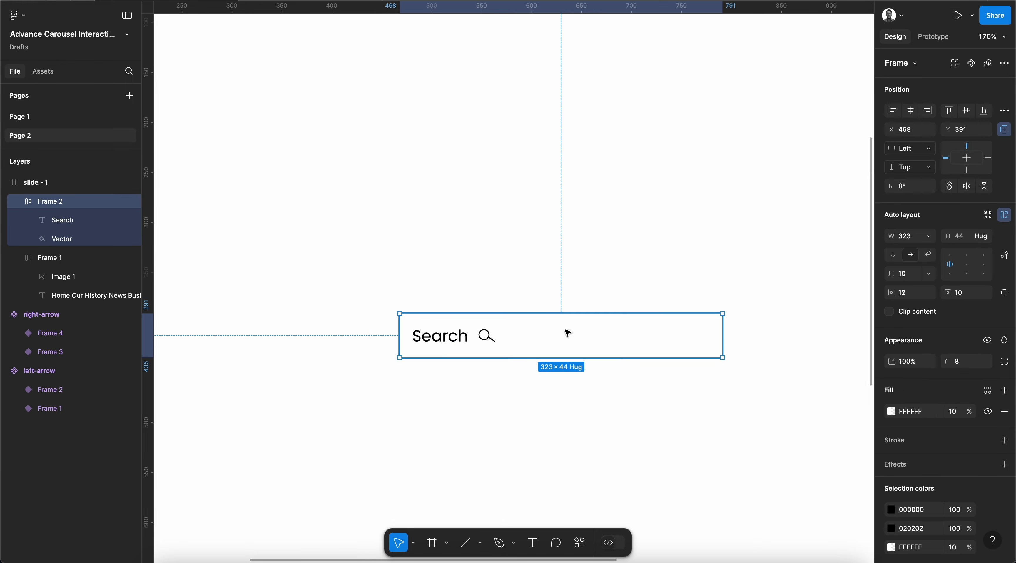
# Set the search frame's item spacing to Auto so the text and magnifier sit at opposite ends.
pyautogui.click(931, 276)
pyautogui.click(931, 290)
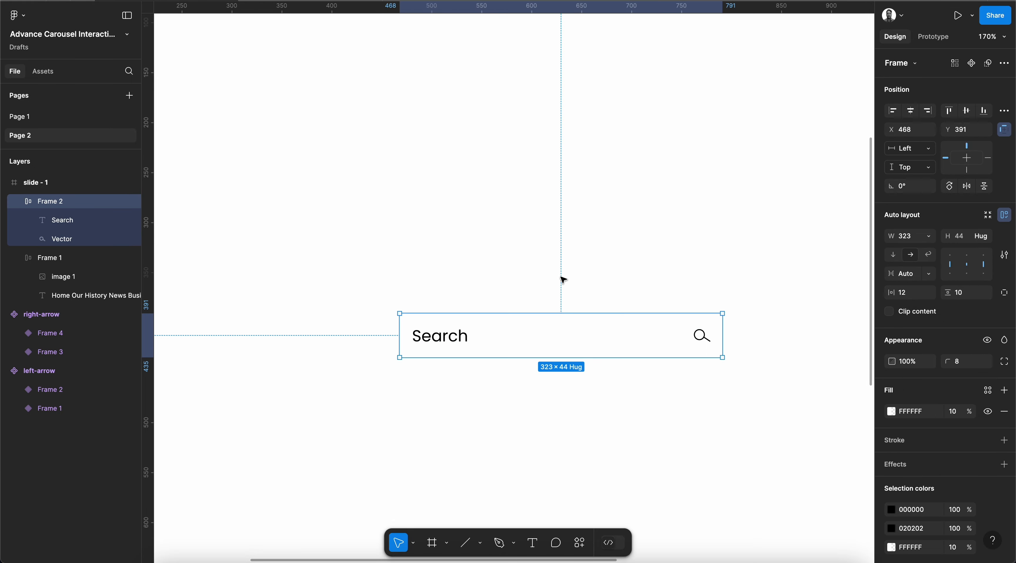
pyautogui.click(639, 262)
# Move the search frame into the navigation bar frame, after the menu links.
pyautogui.click(456, 335)
pyautogui.scroll(-6, 457, 335)
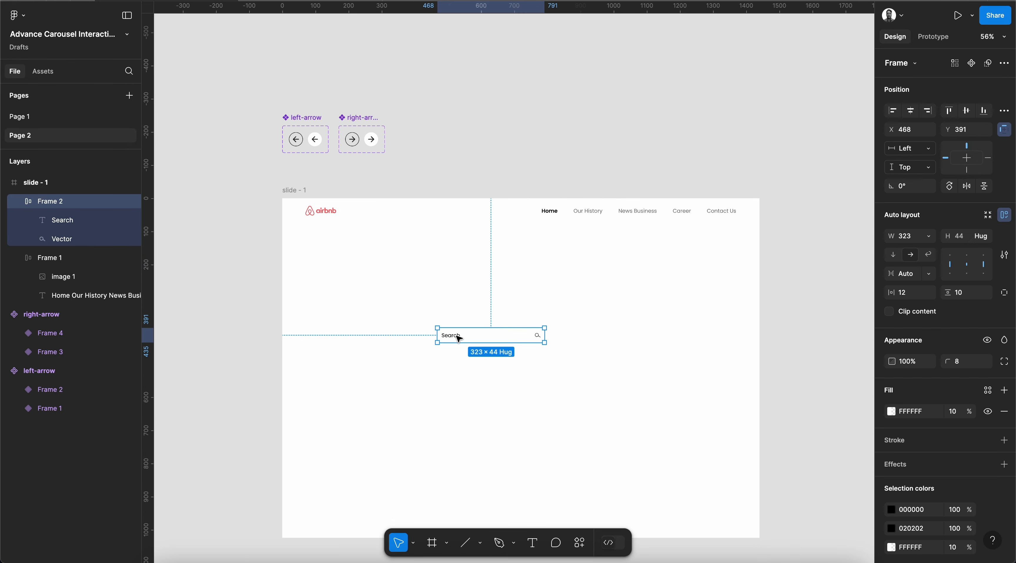
pyautogui.hotkey('ctrl', 'x')
pyautogui.click(554, 213)
pyautogui.hotkey('ctrl', 'v')
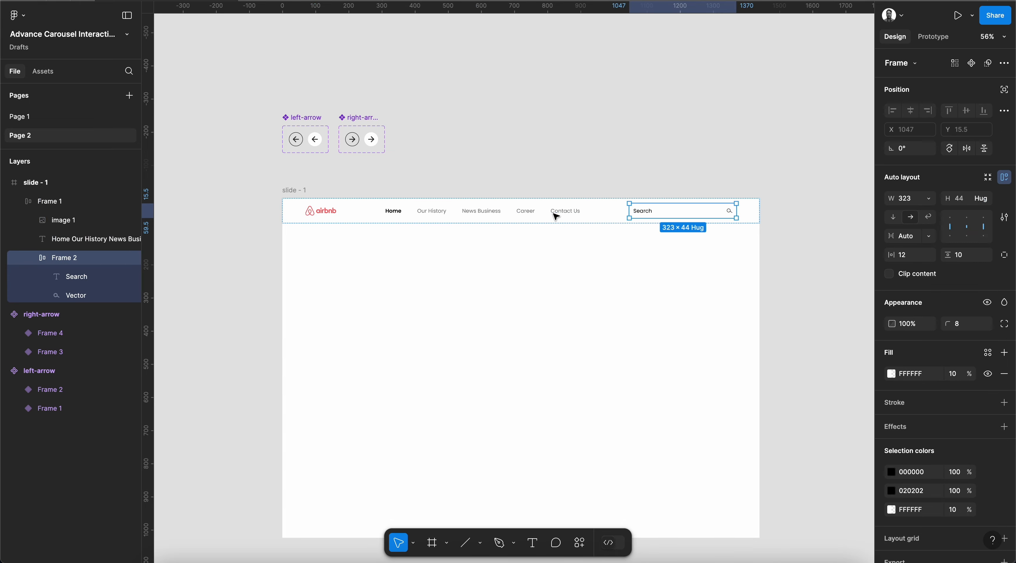
pyautogui.click(585, 163)
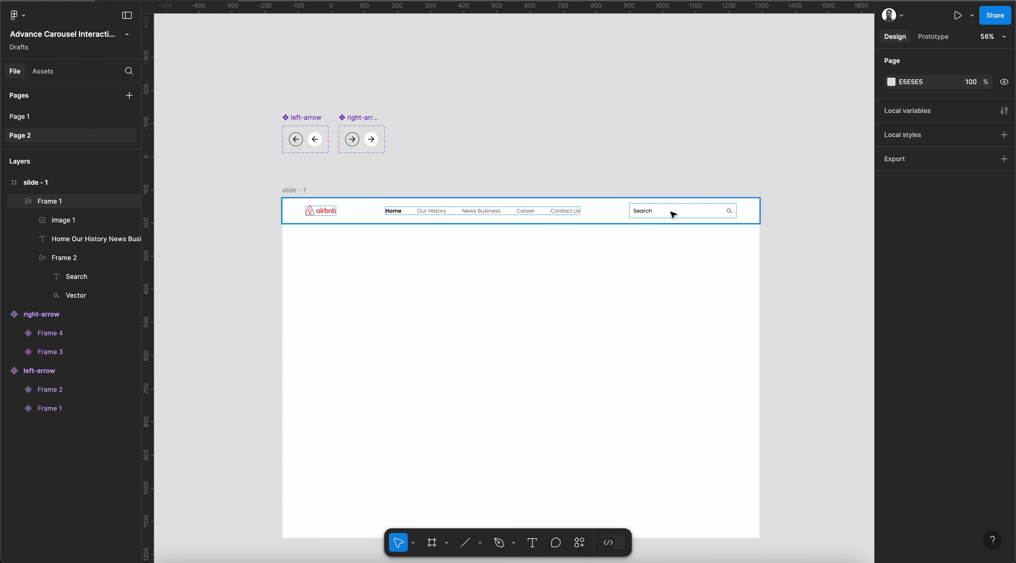
# Narrow the search frame inside the navigation bar.
pyautogui.keyDown('super'); pyautogui.click(555, 210); pyautogui.keyUp('super')
pyautogui.click(656, 212)
pyautogui.scroll(3, 655, 212)
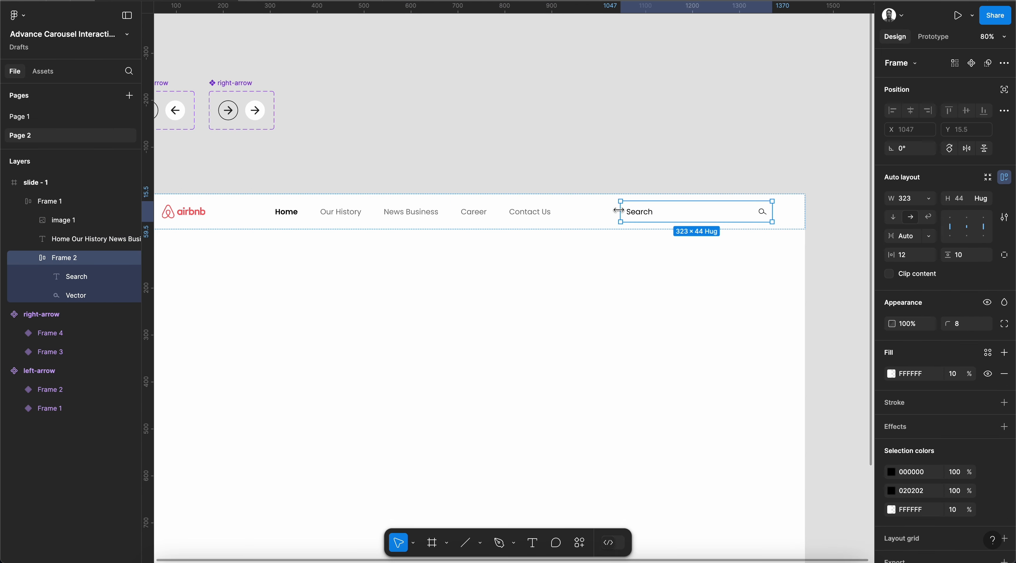
pyautogui.click(624, 166)
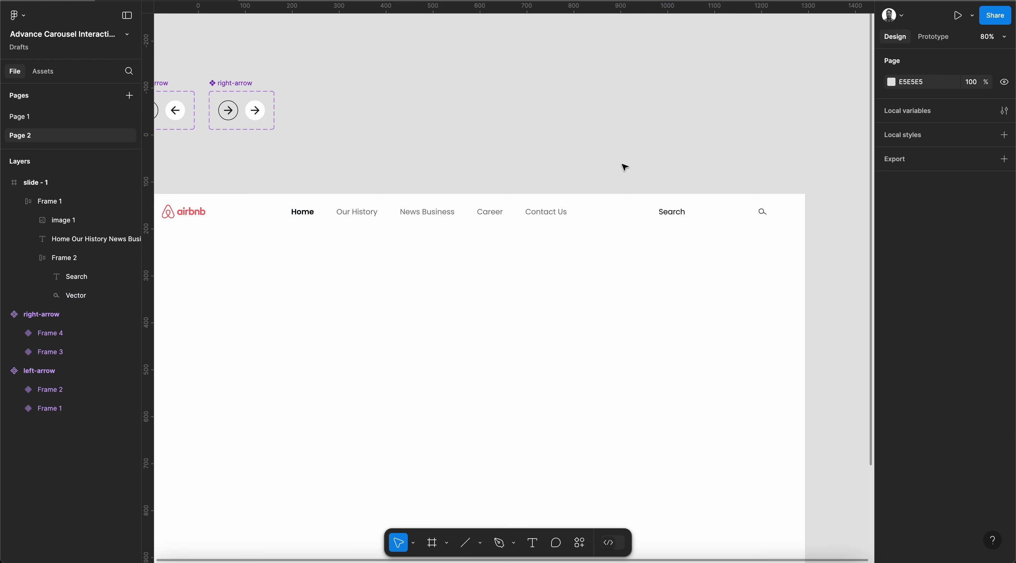
pyautogui.scroll(-3, 623, 163)
pyautogui.click(554, 171)
pyautogui.click(520, 104)
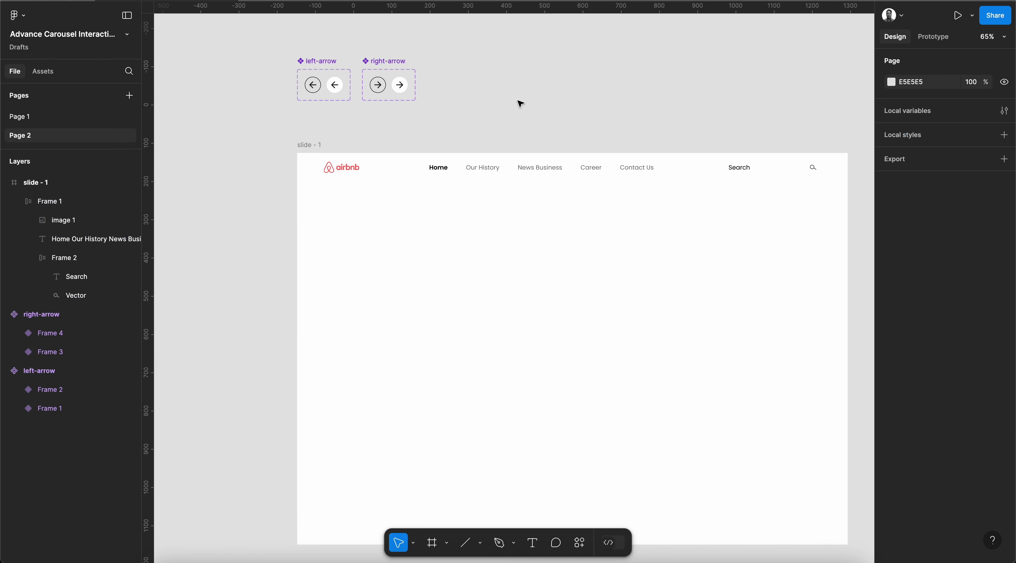
# Move the left-arrow and right-arrow component sets farther above the slide - 1 frame.
pyautogui.scroll(5, 520, 104)
pyautogui.click(316, 243)
pyautogui.keyDown('shift'); pyautogui.click(379, 246); pyautogui.keyUp('shift')
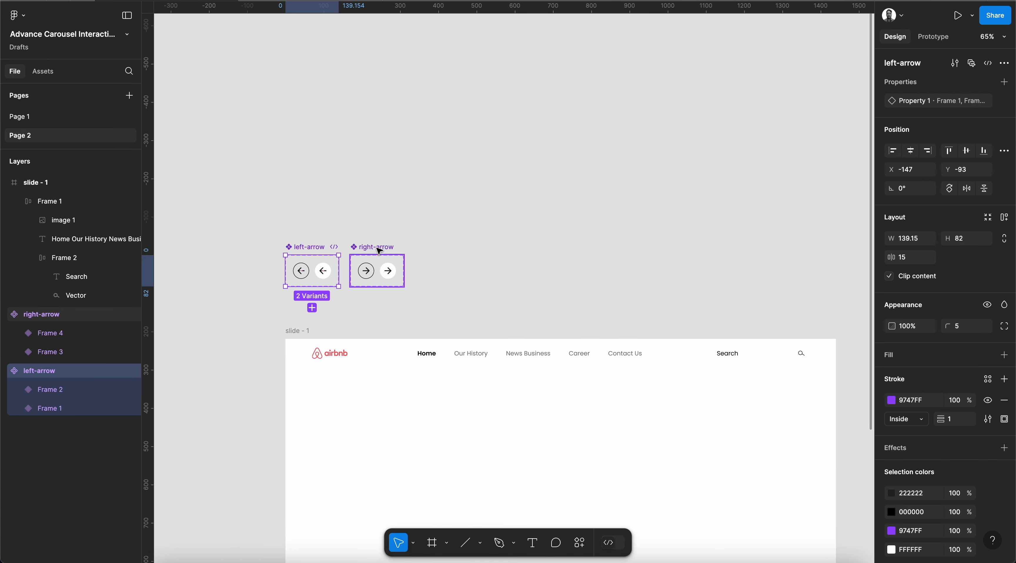
pyautogui.moveTo(380, 205); pyautogui.dragTo(381, 127)
pyautogui.click(499, 191)
pyautogui.scroll(-4, 500, 191)
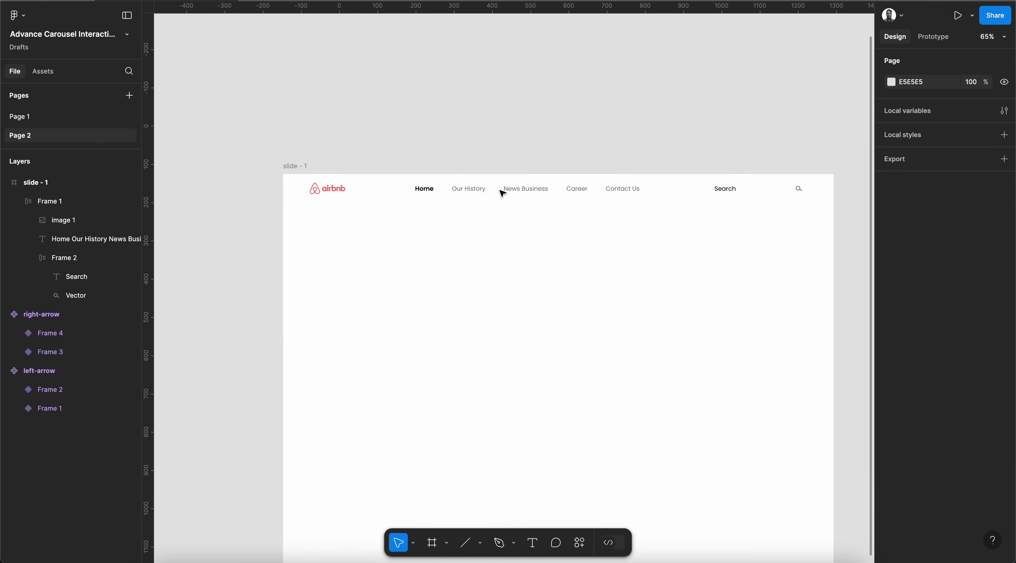
# Draw a horizontal line above the slide - 1 frame and set its width to 1440.
pyautogui.press('l')
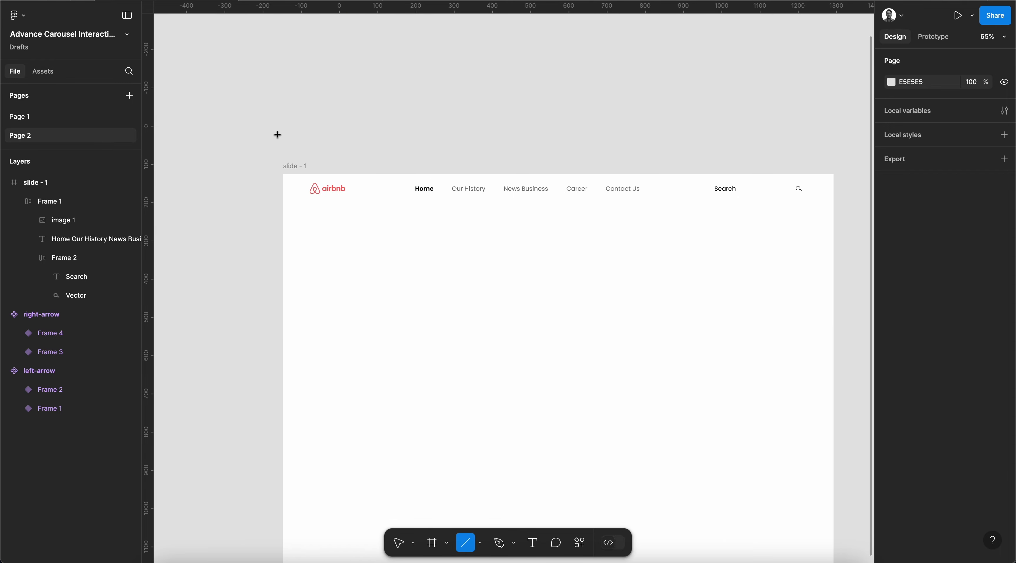
pyautogui.moveTo(277, 134); pyautogui.dragTo(714, 134)
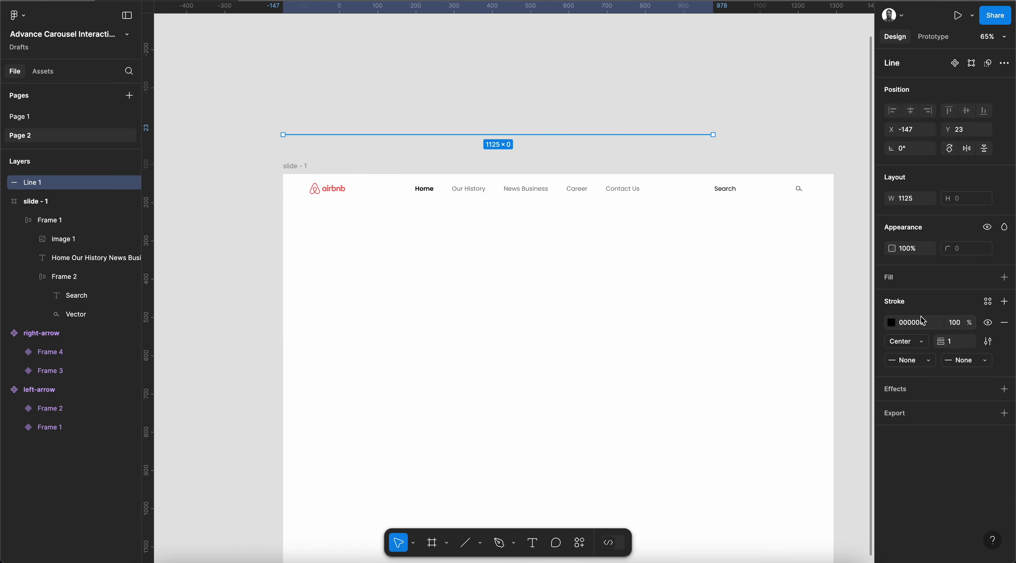
pyautogui.click(917, 199)
pyautogui.write('1440')
pyautogui.press('Return')
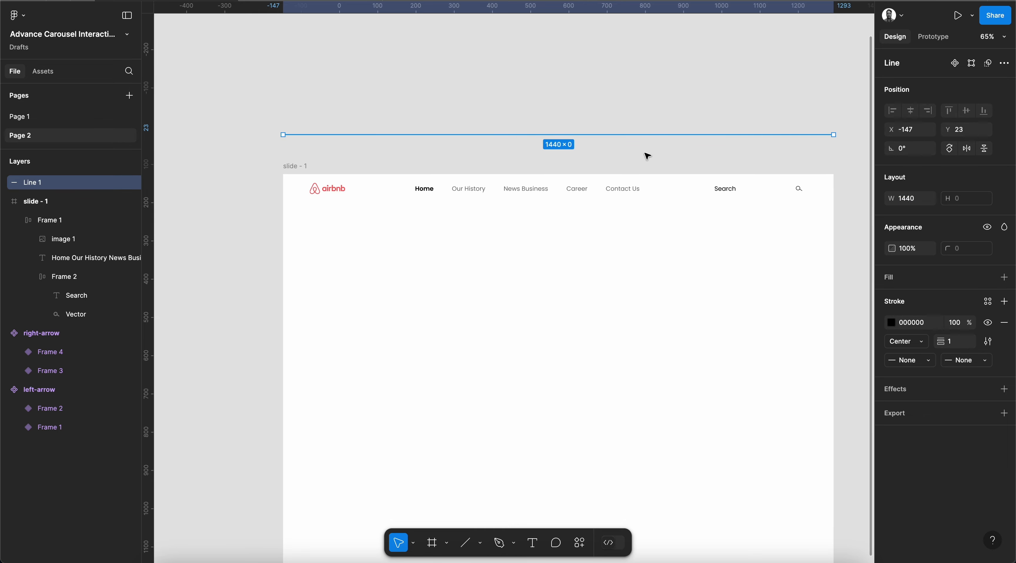
# Move the 1440-wide line into the slide - 1 frame by cutting and pasting it.
pyautogui.press('Delete')
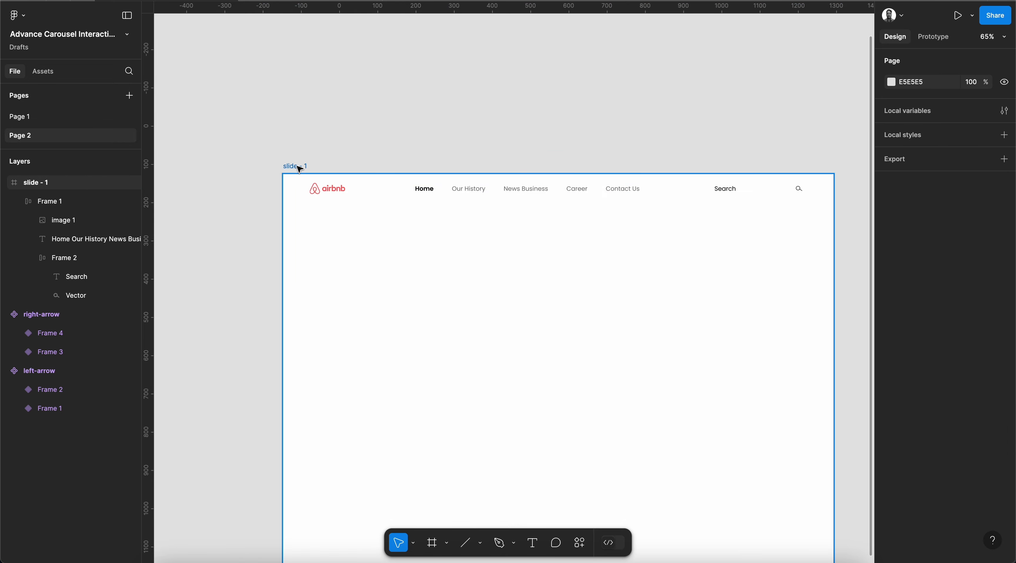
pyautogui.click(297, 166)
pyautogui.hotkey('ctrl', 'z')
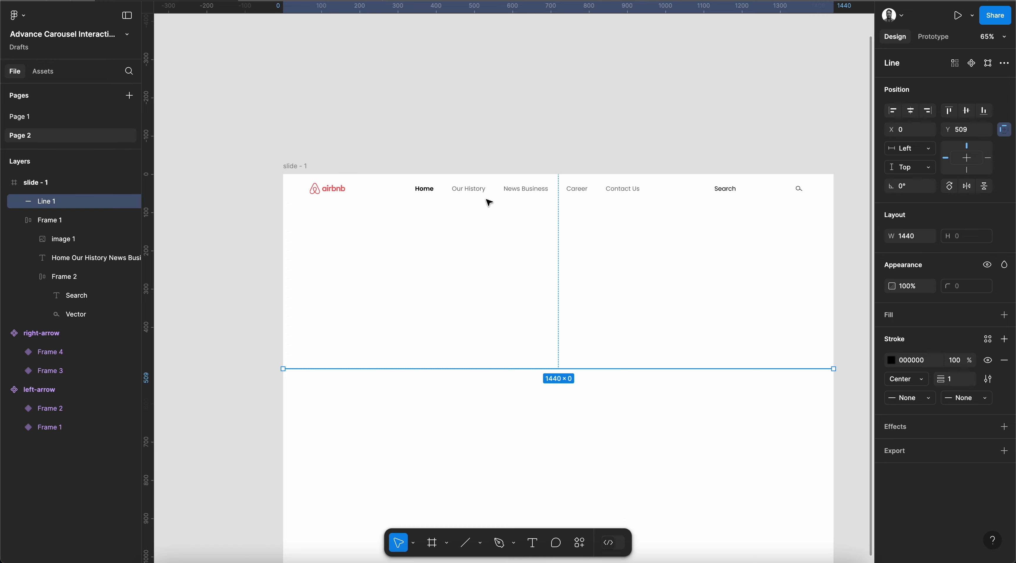
# Align the line to the top of the slide and set its Y position to 76, under the navigation bar.
pyautogui.click(949, 110)
pyautogui.click(965, 131)
pyautogui.write('76')
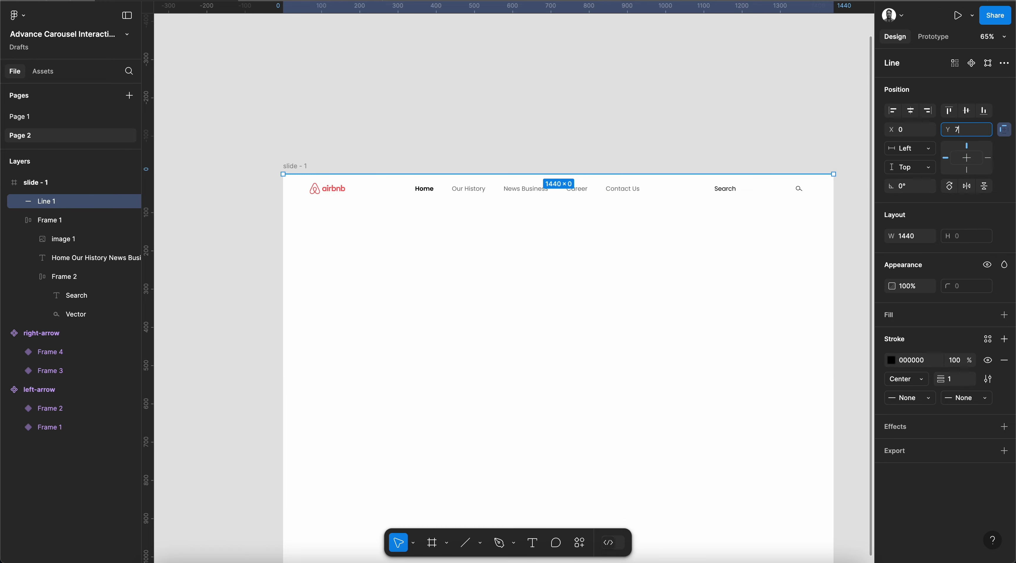
pyautogui.press('Return')
pyautogui.scroll(3, 391, 196)
pyautogui.scroll(2, 391, 196)
pyautogui.hscroll(-2, 392, 196)
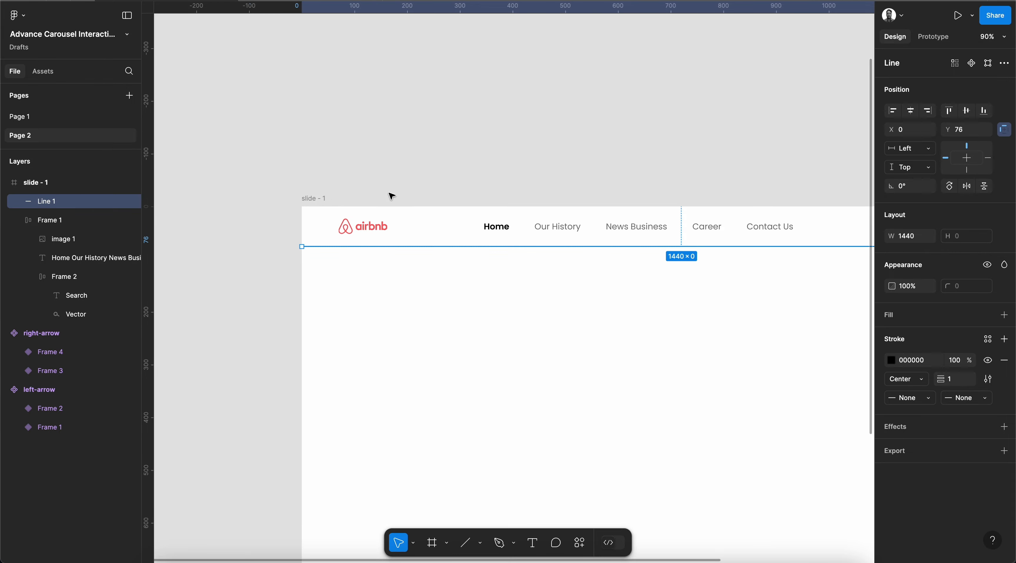
pyautogui.scroll(-6, 392, 197)
pyautogui.hscroll(2, 392, 196)
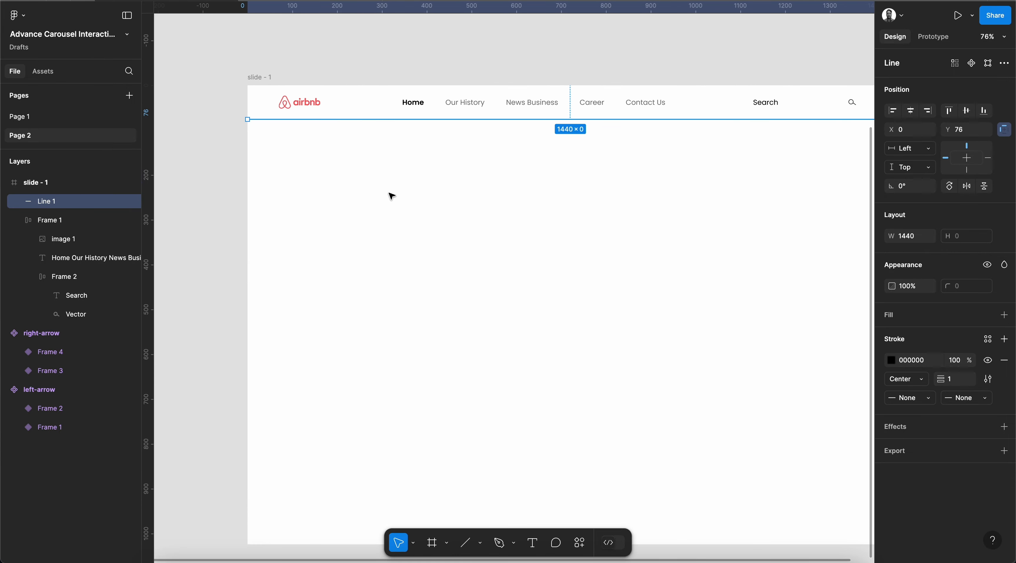
pyautogui.click(400, 69)
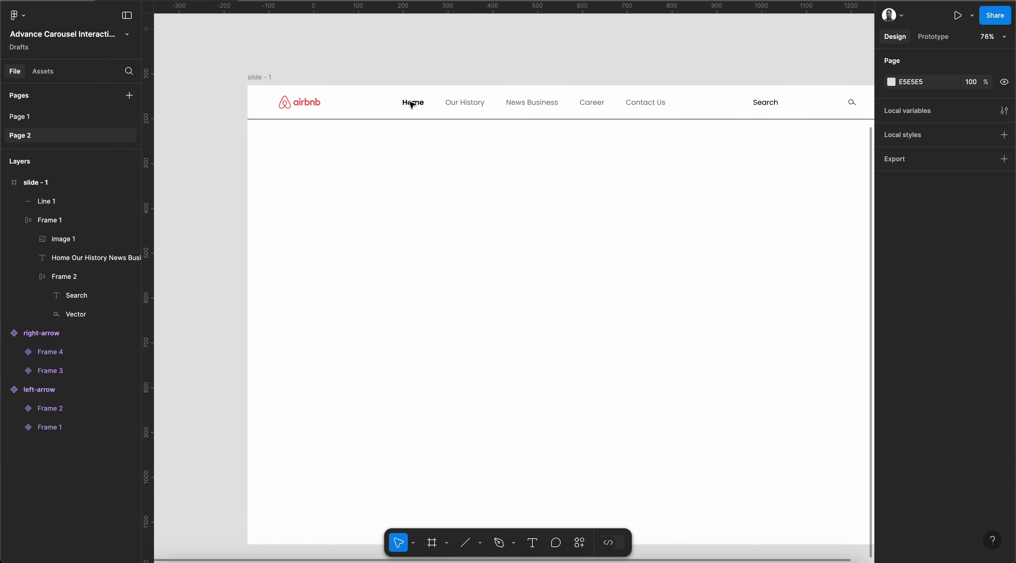
pyautogui.click(348, 121)
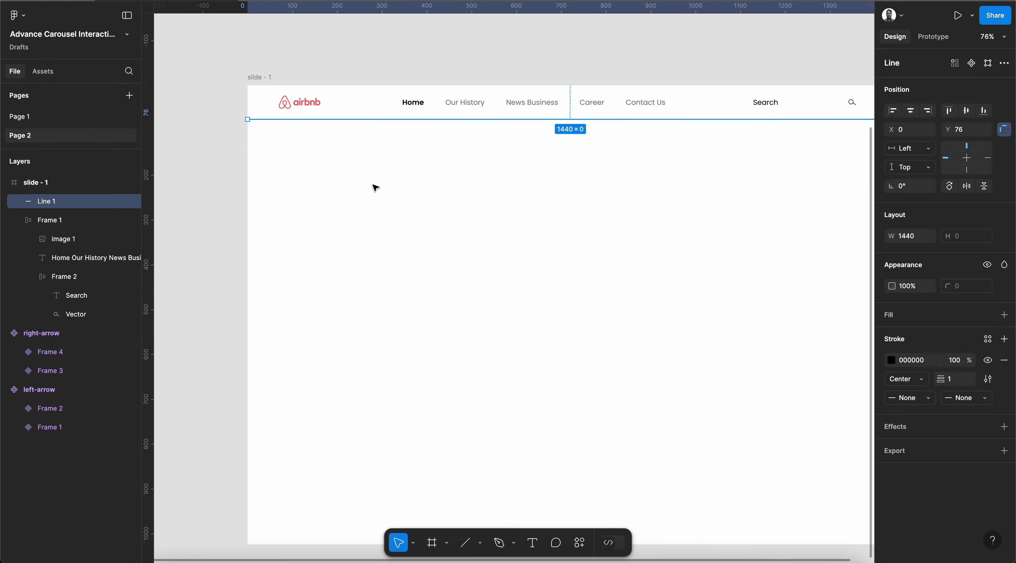
pyautogui.click(201, 238)
# Move the photo of the worker with the glowing hologram into the slide - 1 frame.
pyautogui.scroll(-2, 443, 237)
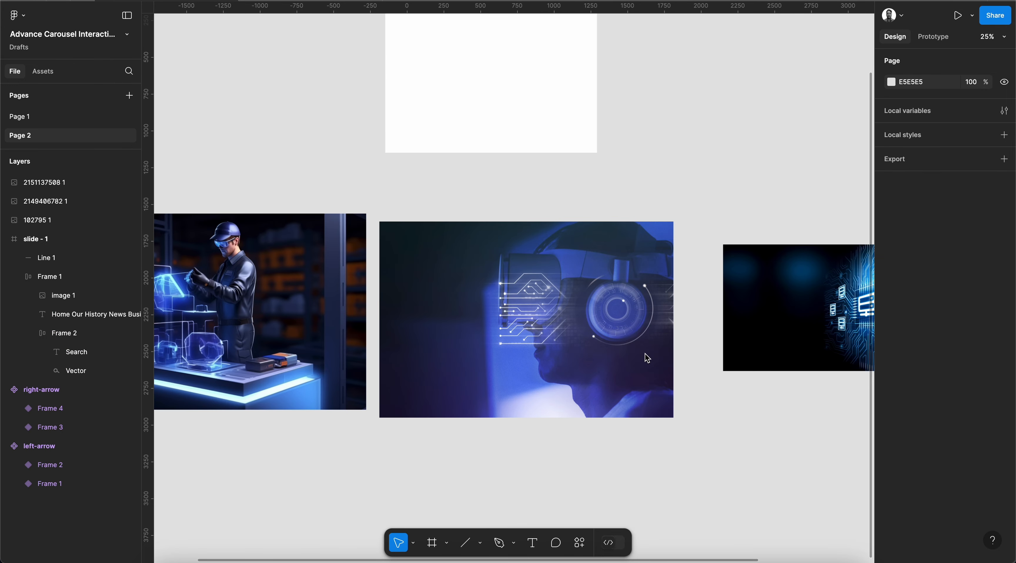
pyautogui.hscroll(-5, 437, 276)
pyautogui.scroll(2, 438, 276)
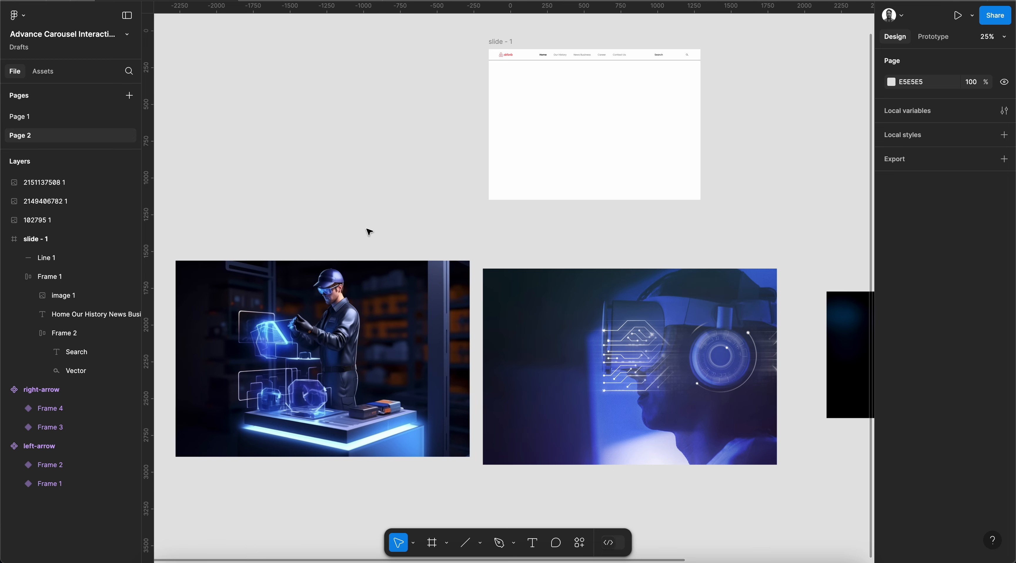
pyautogui.hscroll(4, 345, 306)
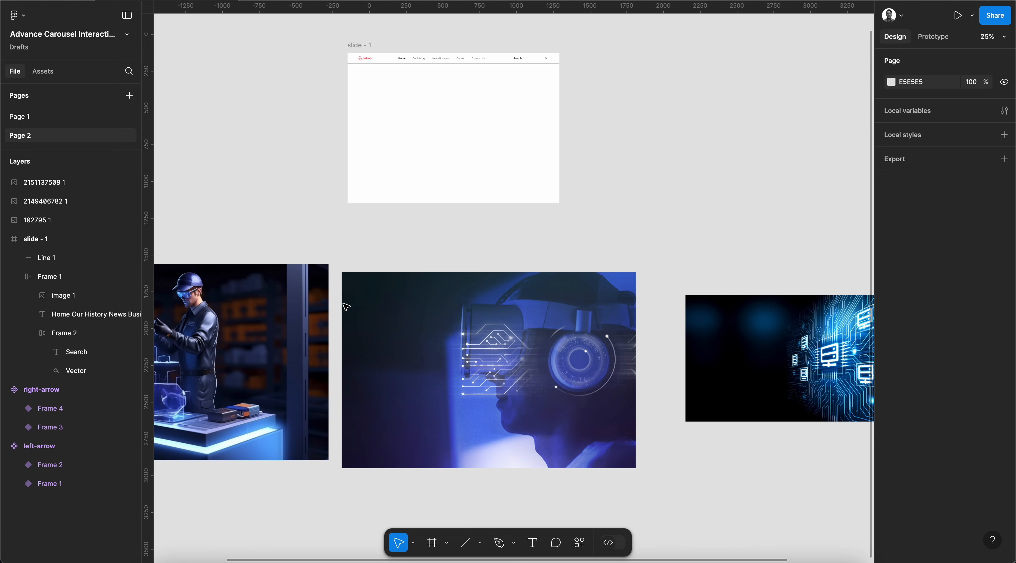
pyautogui.hscroll(-4, 345, 305)
pyautogui.scroll(1, 345, 305)
pyautogui.click(289, 334)
pyautogui.moveTo(290, 334); pyautogui.dragTo(577, 139)
# Align the worker photo to the top of the slide and scale it proportionally to 1440 × 960.
pyautogui.scroll(3, 486, 255)
pyautogui.scroll(1, 578, 139)
pyautogui.scroll(1, 578, 139)
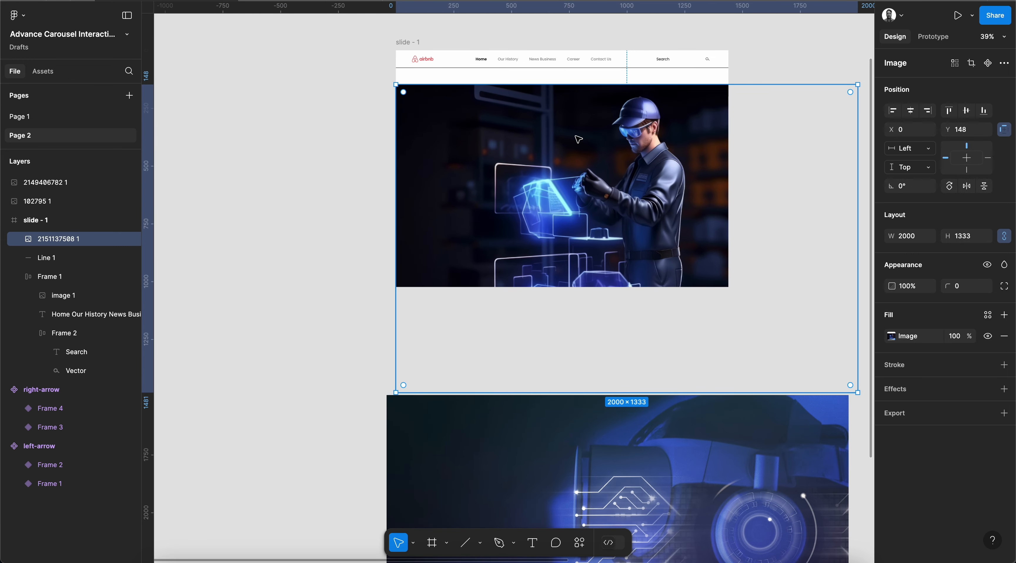
pyautogui.scroll(2, 578, 139)
pyautogui.hscroll(1, 578, 139)
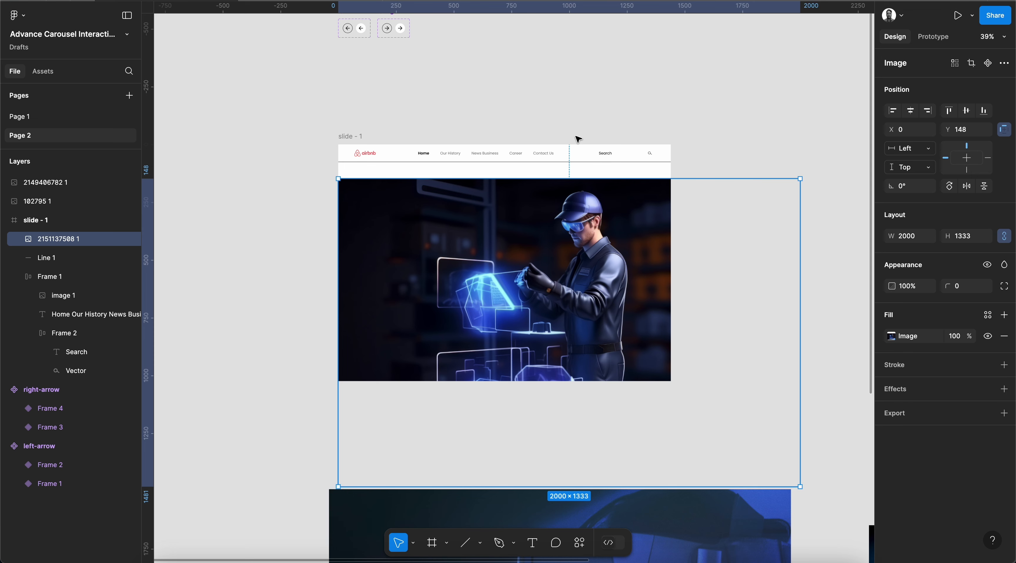
pyautogui.click(949, 110)
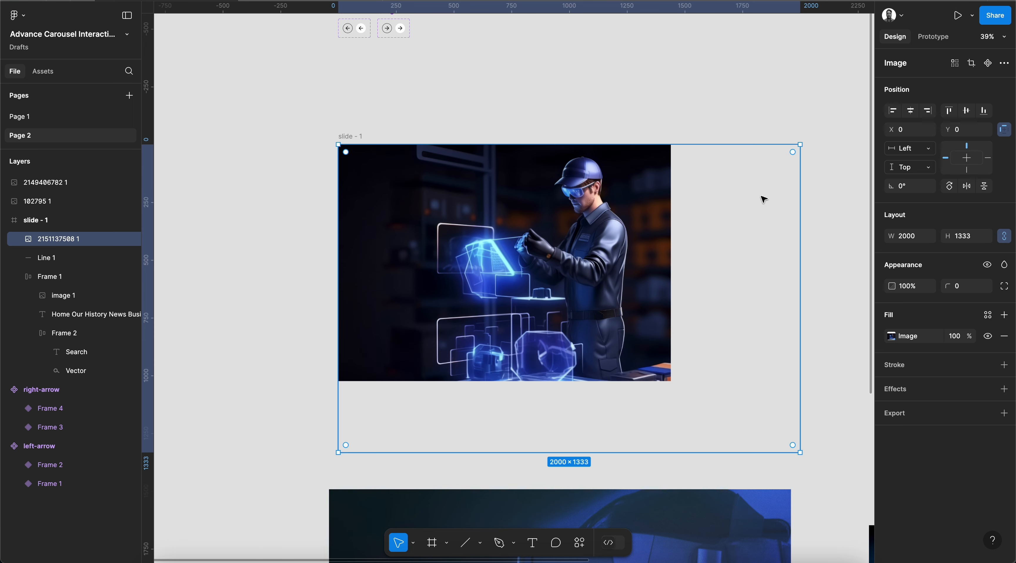
pyautogui.moveTo(802, 453); pyautogui.dragTo(671, 366)
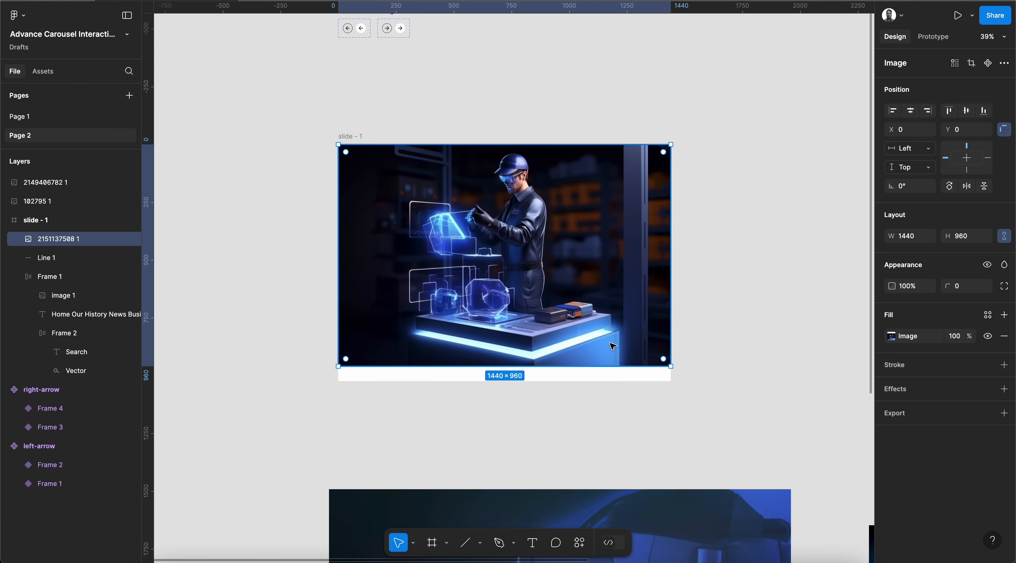
# Send the worker photo to the back, behind the navigation bar and divider line.
pyautogui.hotkey('ctrl', 'shift', 'Tab')
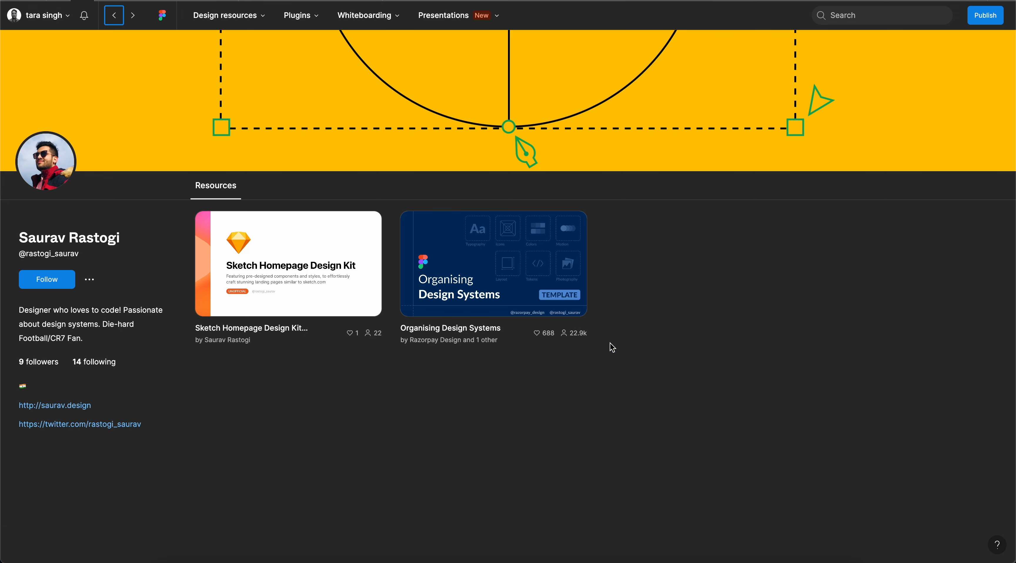
pyautogui.click(172, 1)
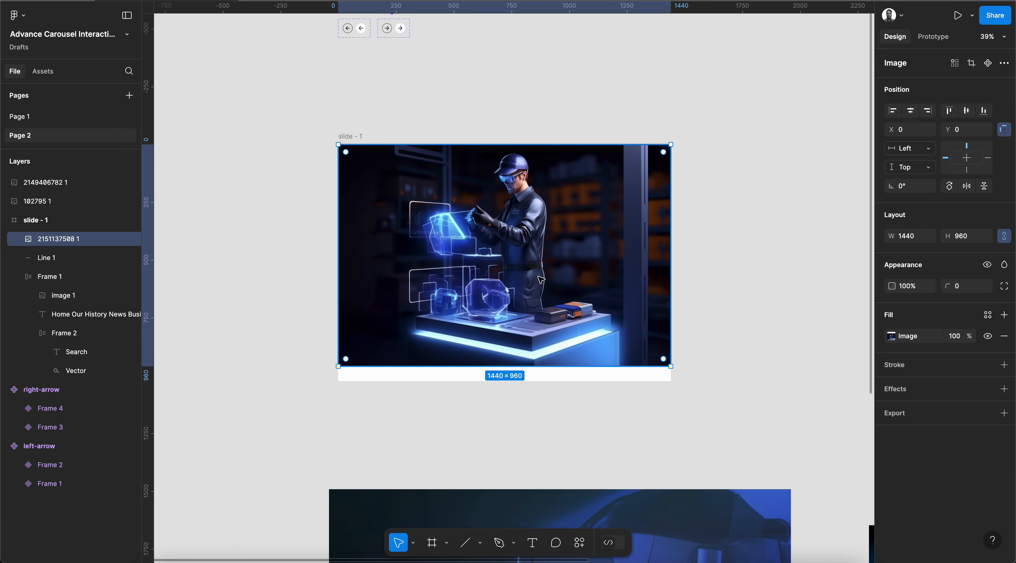
pyautogui.hotkey('ctrl', 'shift', '[')
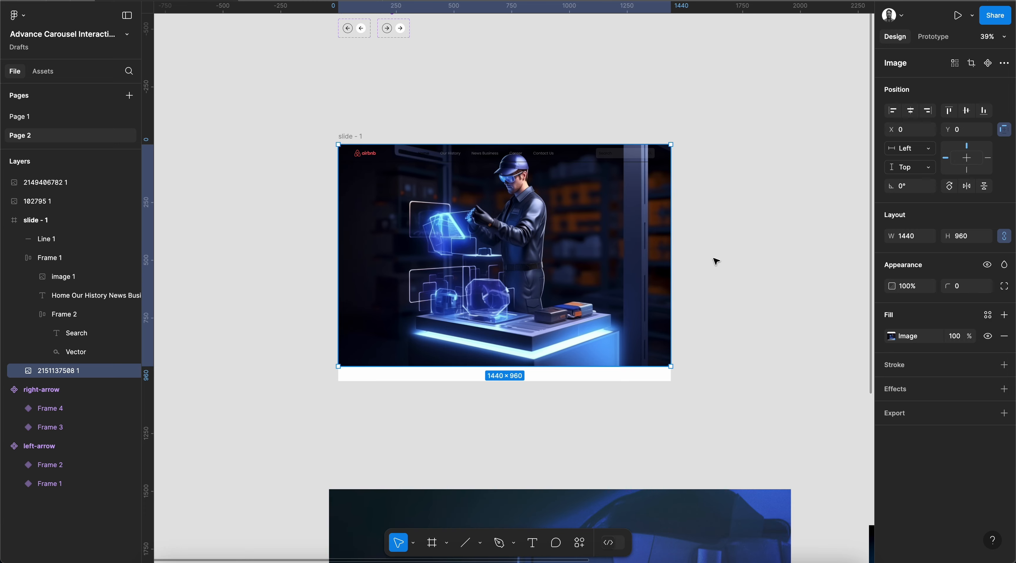
# Scale the worker photo proportionally to 1536 × 1024 so it fills the slide's full height.
pyautogui.scroll(3, 548, 351)
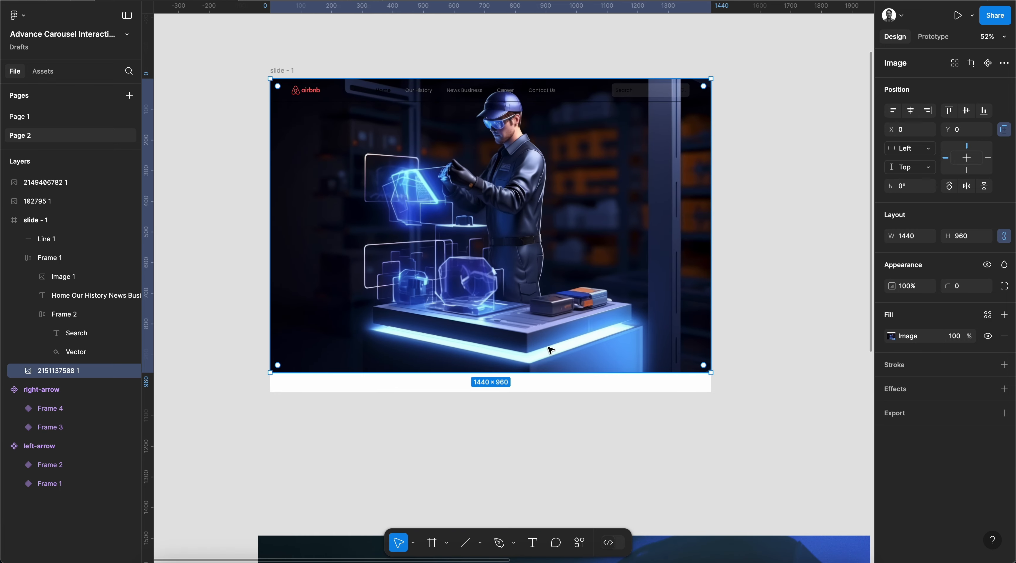
pyautogui.moveTo(544, 372); pyautogui.dragTo(544, 394)
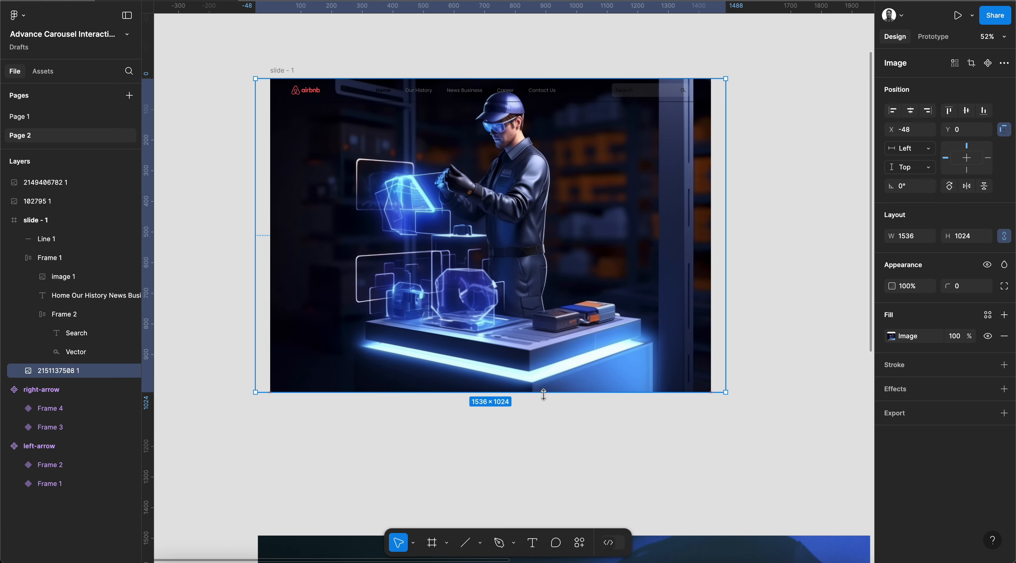
pyautogui.click(769, 263)
pyautogui.scroll(1, 533, 238)
pyautogui.scroll(3, 533, 238)
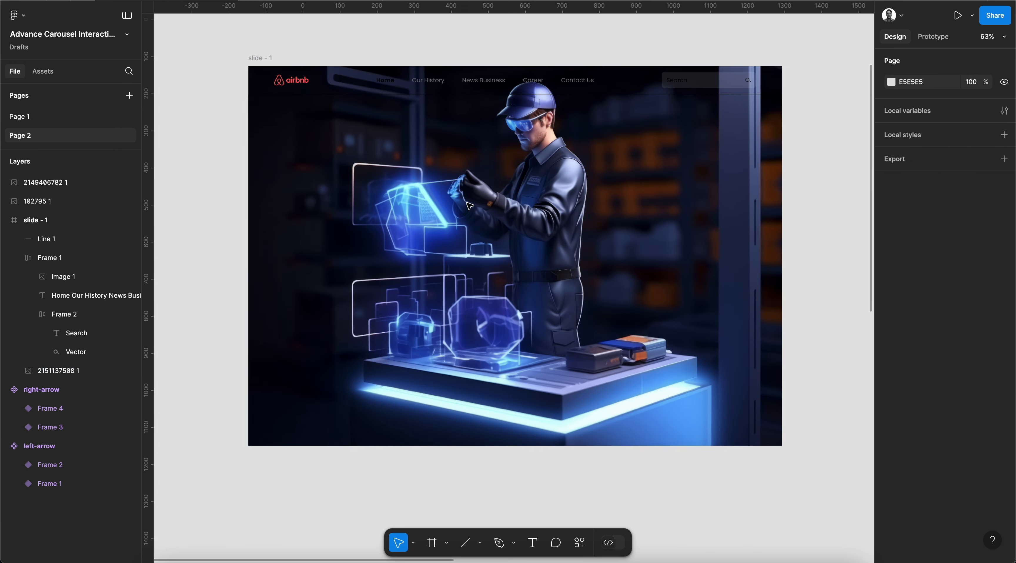
# Scale the worker photo down to about 1324 × 883 and shift it right to about X 259, Y 141.
pyautogui.click(533, 238)
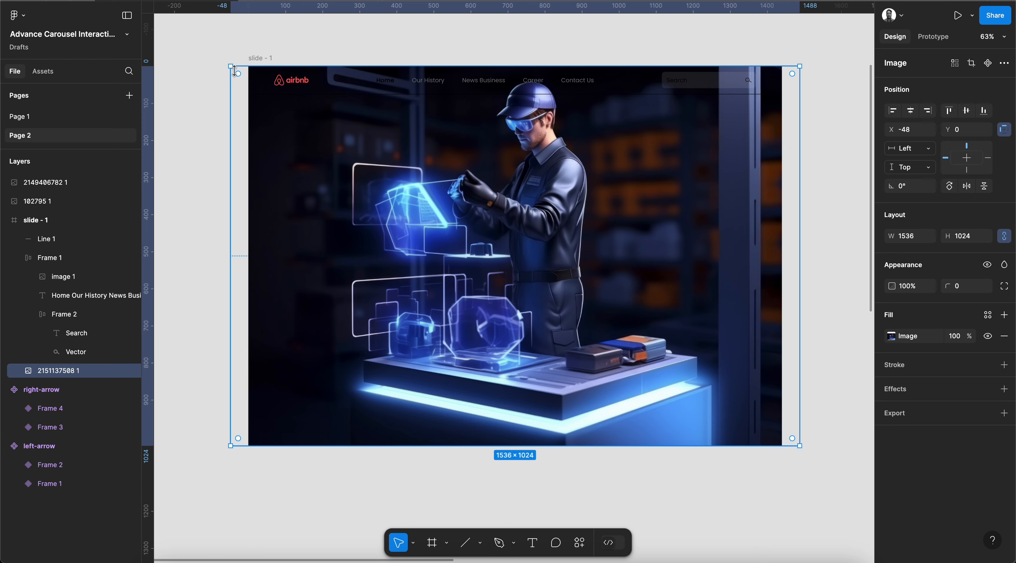
pyautogui.moveTo(228, 65); pyautogui.dragTo(307, 117)
pyautogui.moveTo(639, 238); pyautogui.dragTo(688, 249)
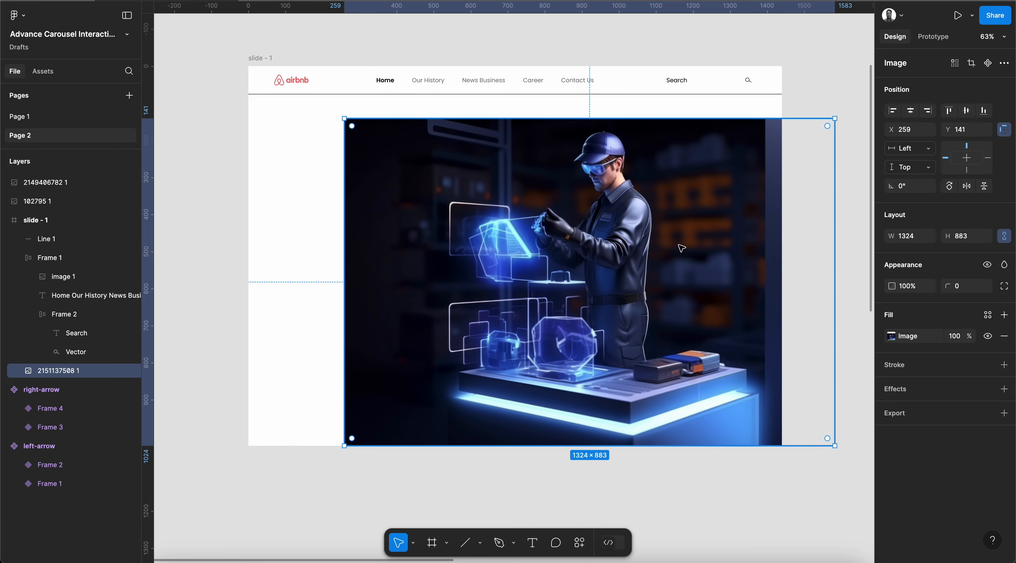
# Fill the slide - 1 frame with the near-black 040408 sampled from the photo's dark upper-left corner.
pyautogui.click(258, 59)
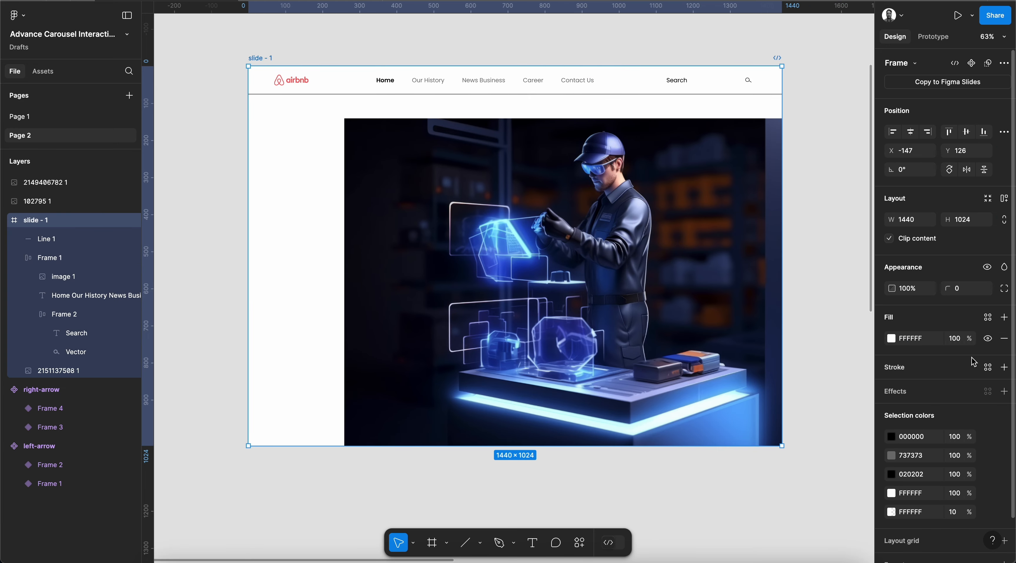
pyautogui.click(891, 339)
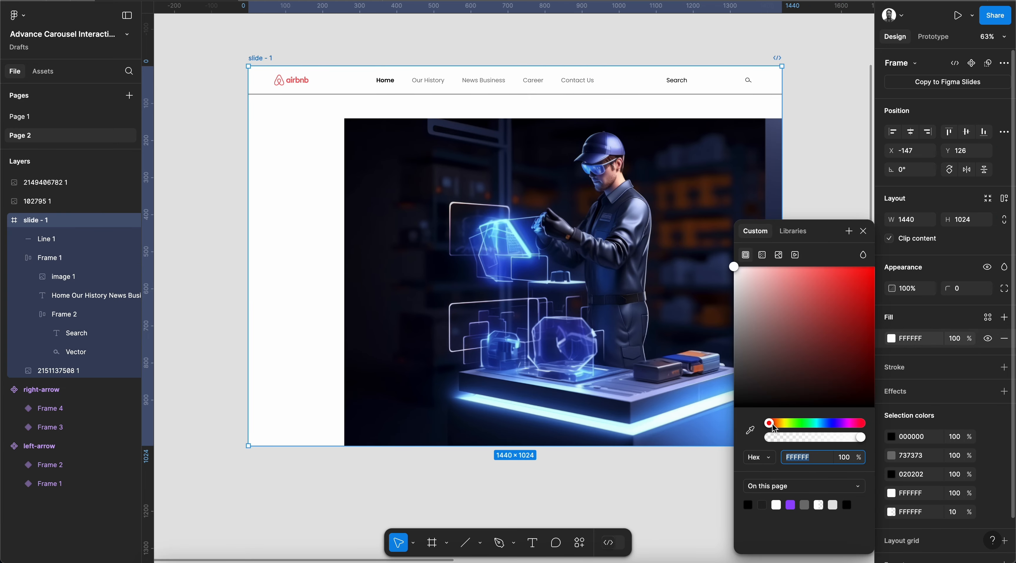
pyautogui.click(750, 429)
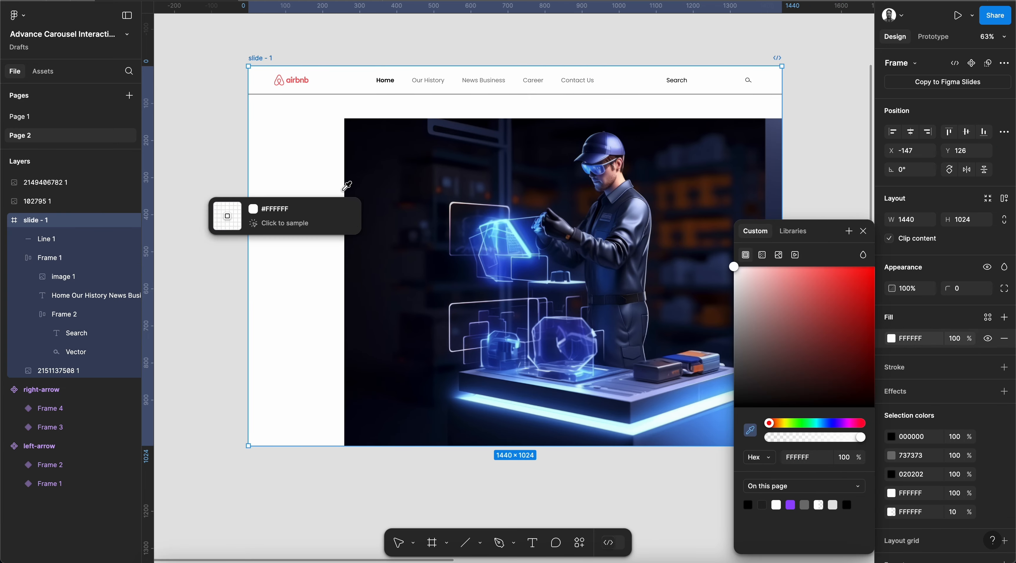
pyautogui.click(351, 121)
pyautogui.click(863, 231)
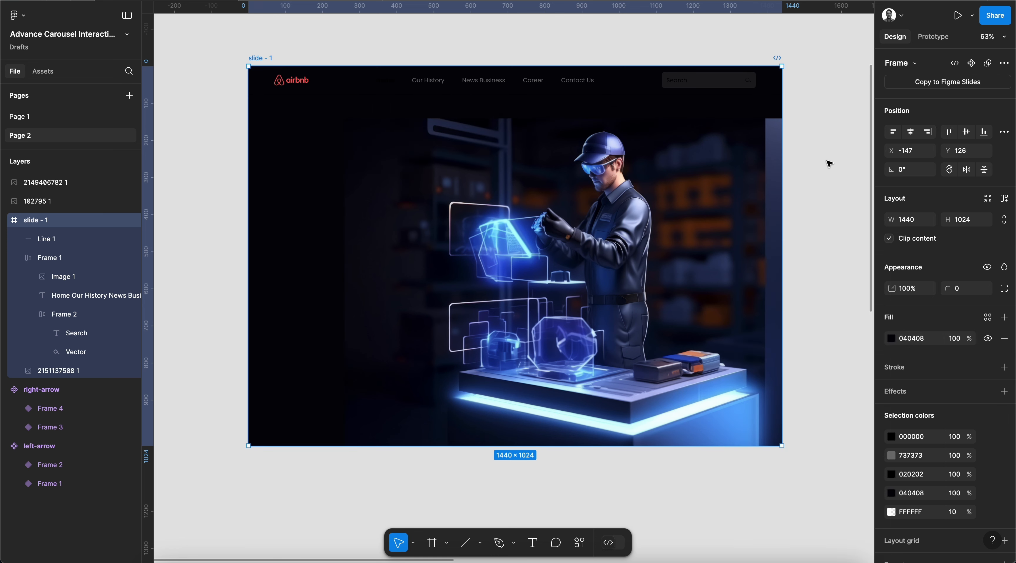
pyautogui.click(827, 161)
# Shift the worker photo slightly farther right so its lighter edge is clipped by the slide.
pyautogui.click(656, 204)
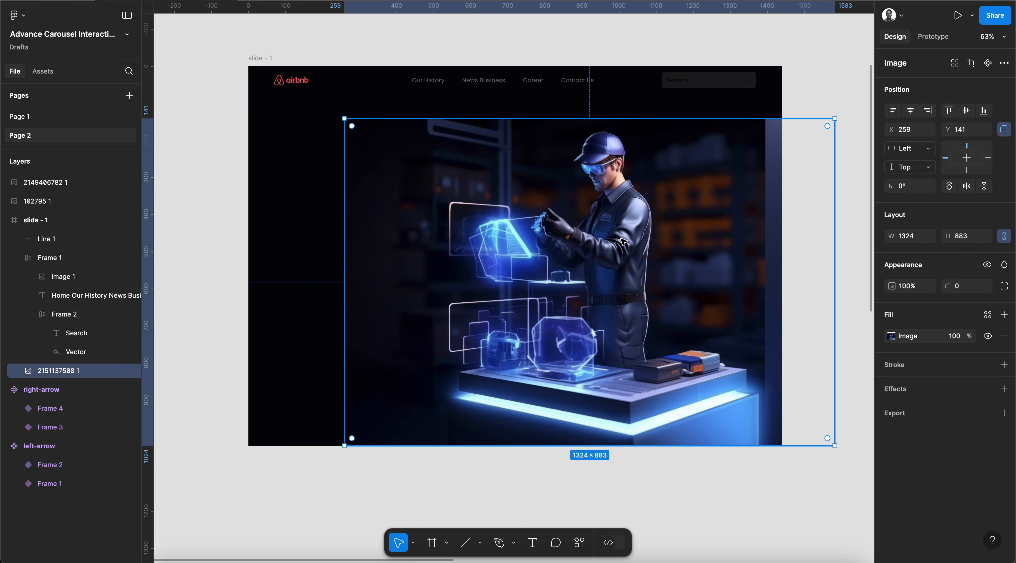
pyautogui.moveTo(623, 241); pyautogui.dragTo(645, 241)
pyautogui.click(816, 94)
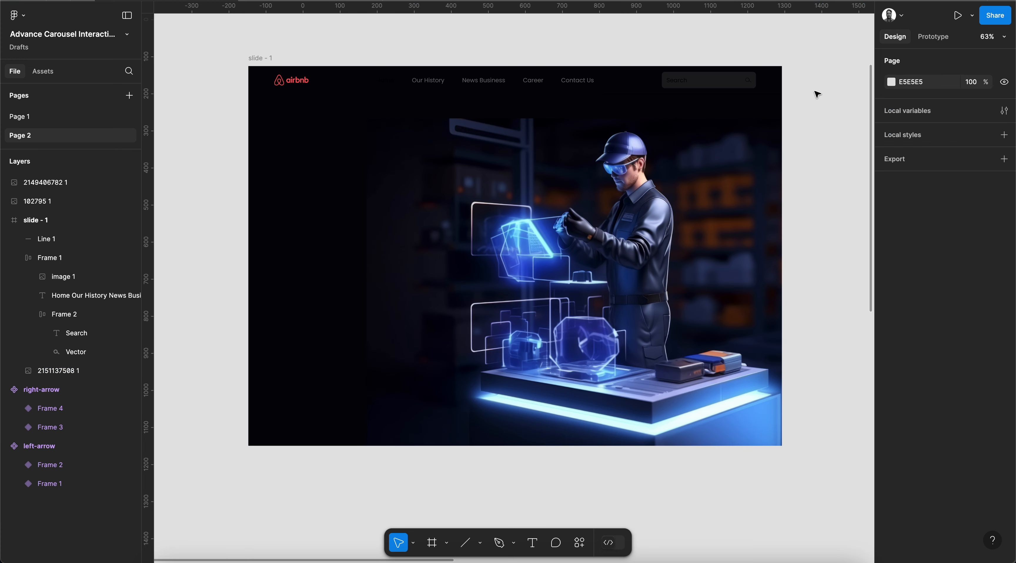
# Set the stroke color of the divider line under the navigation bar to FFFFFF.
pyautogui.click(378, 94)
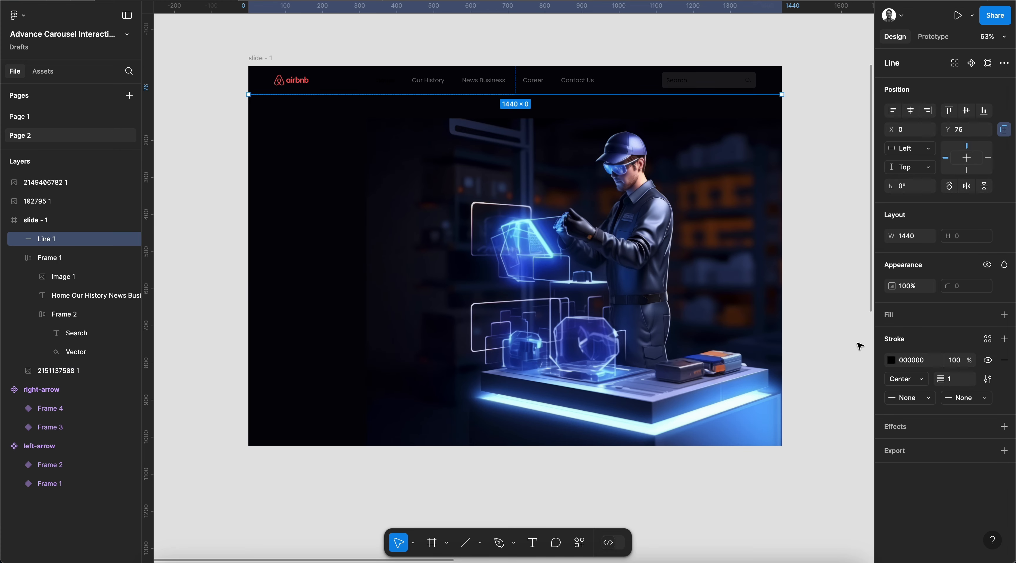
pyautogui.click(891, 360)
pyautogui.write('ffffff')
pyautogui.press('Return')
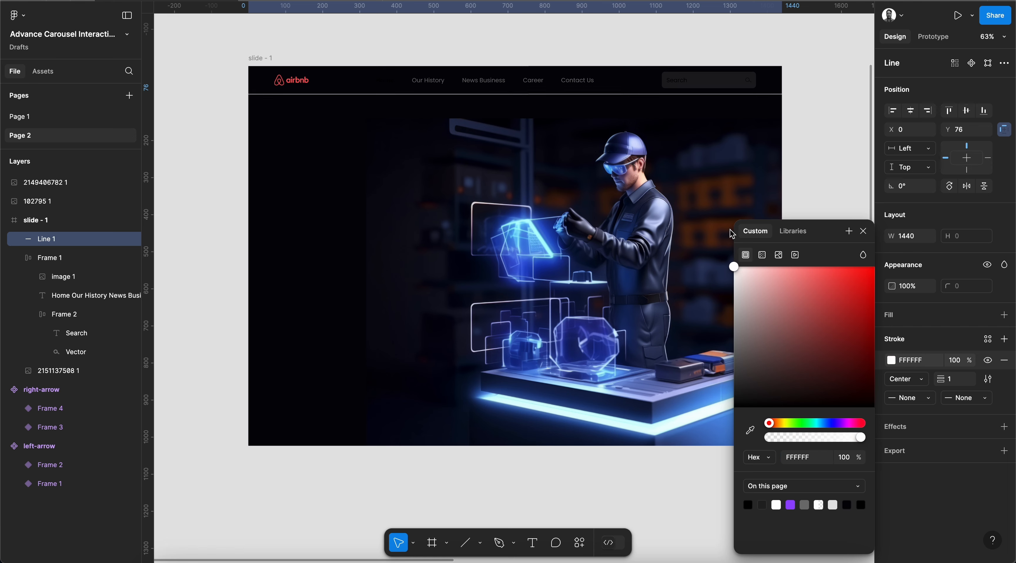
pyautogui.click(864, 231)
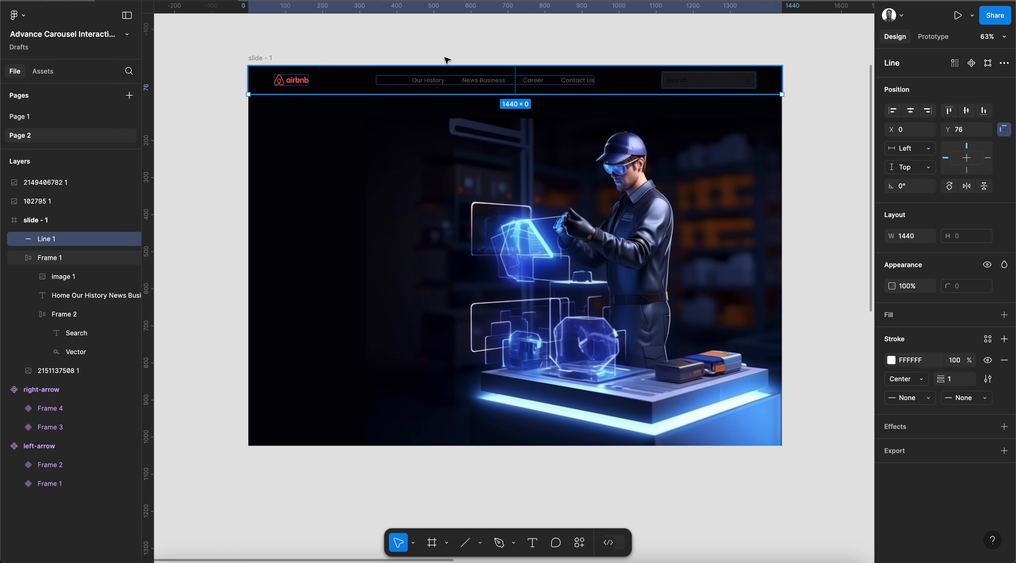
# Recolor the 000000 elements of the navigation bar to FFFFFF.
pyautogui.click(453, 83)
pyautogui.scroll(-3, 927, 316)
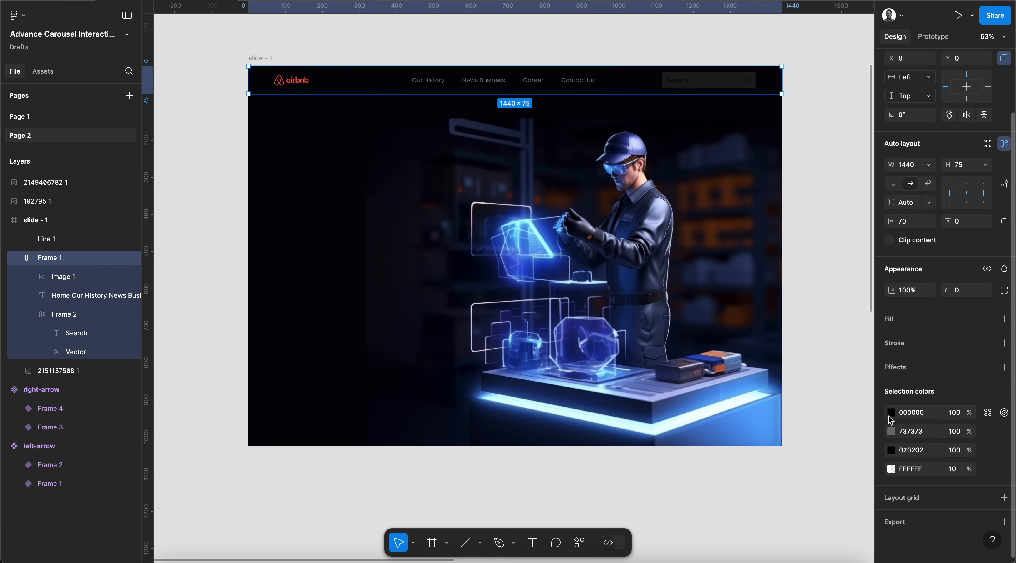
pyautogui.click(891, 414)
pyautogui.moveTo(756, 277); pyautogui.dragTo(733, 266)
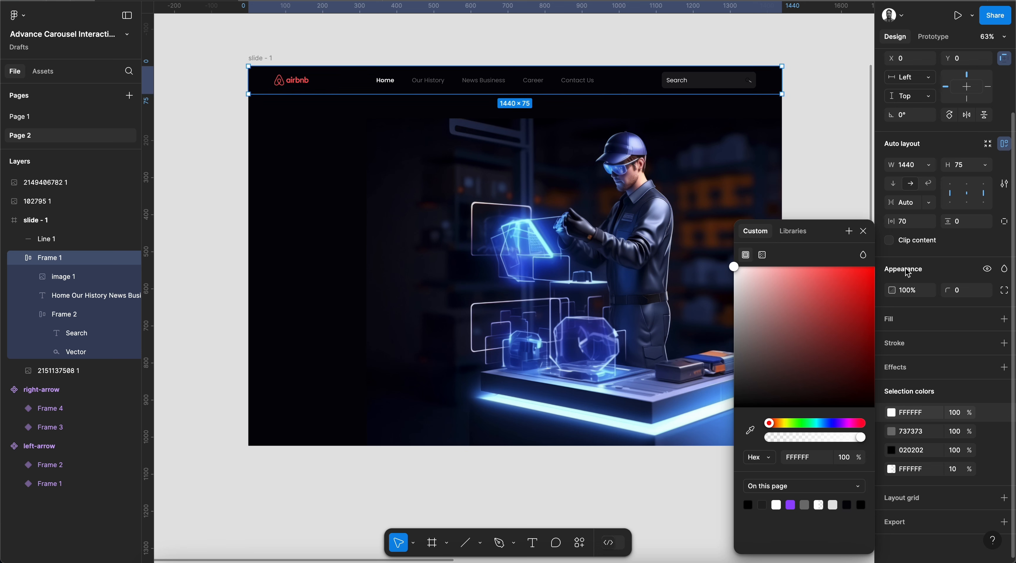
pyautogui.click(863, 231)
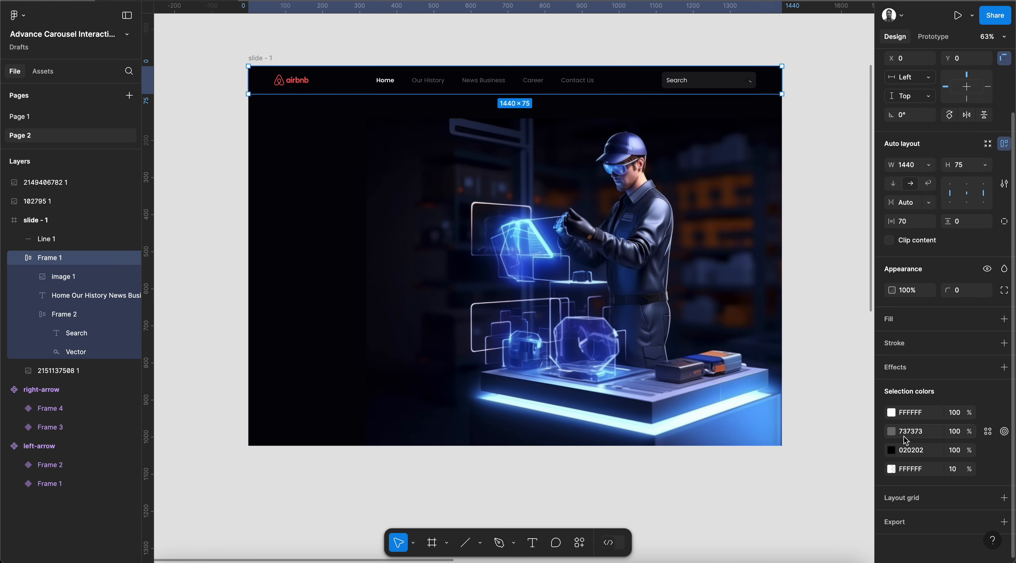
# Recolor the grey 737373 navigation links to DFDFDF.
pyautogui.click(891, 431)
pyautogui.moveTo(763, 316); pyautogui.dragTo(730, 290)
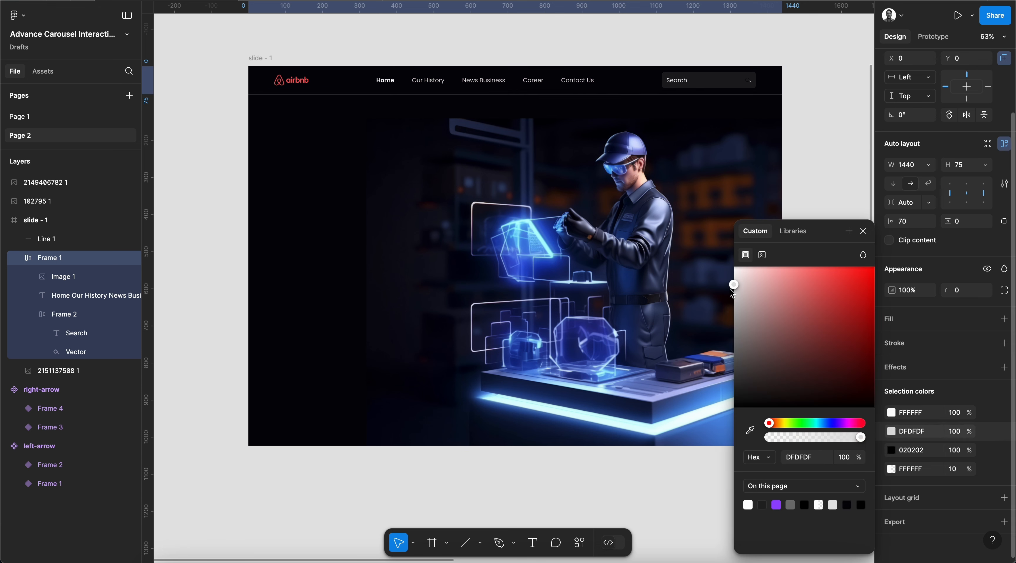
pyautogui.click(864, 232)
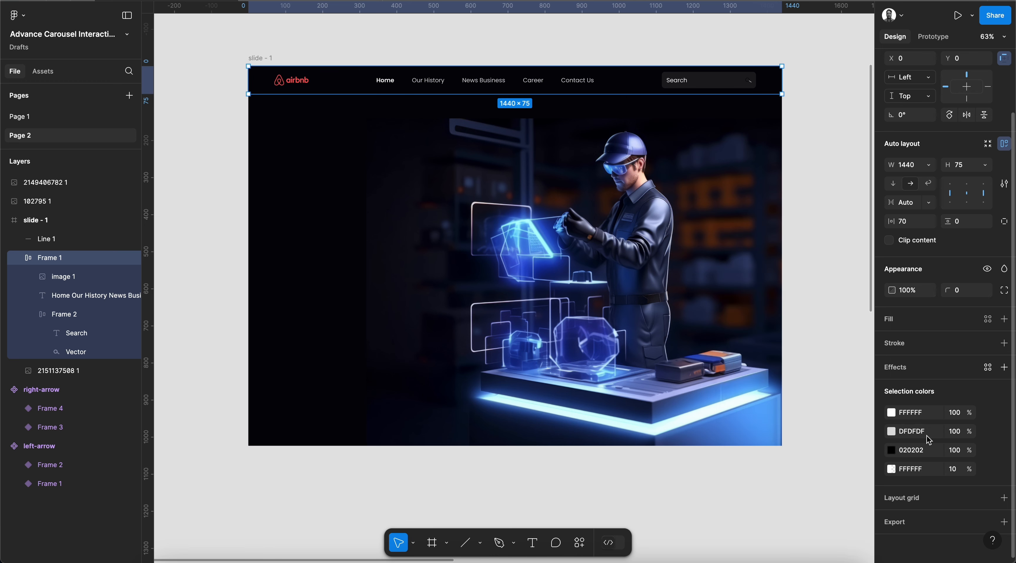
# Recolor the navigation bar's 020202 search icon to FFFFFF.
pyautogui.click(891, 450)
pyautogui.moveTo(766, 297); pyautogui.dragTo(708, 239)
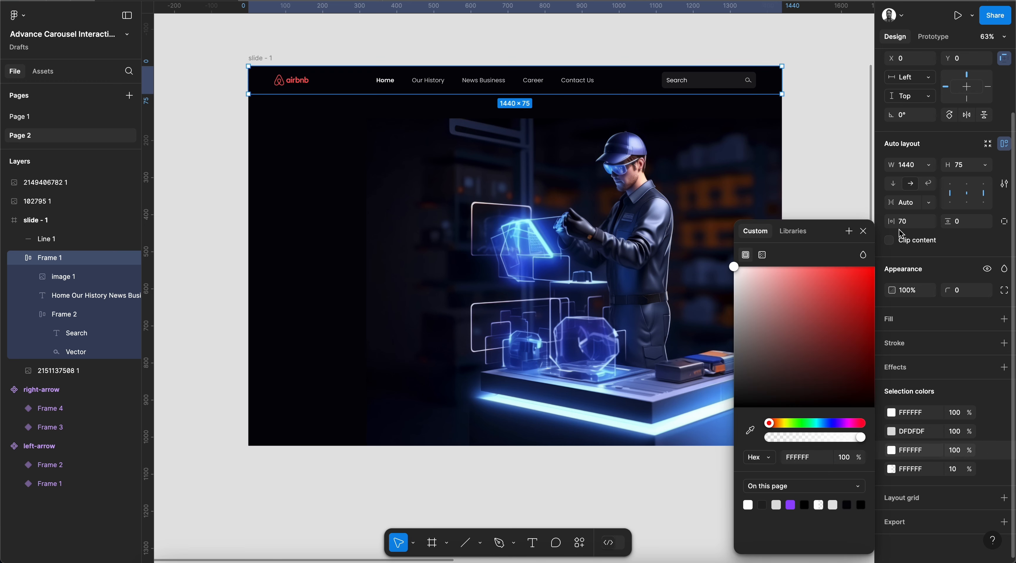
pyautogui.click(864, 232)
pyautogui.click(814, 144)
# Round the search field in the navigation bar with a corner radius of 70.
pyautogui.scroll(5, 815, 144)
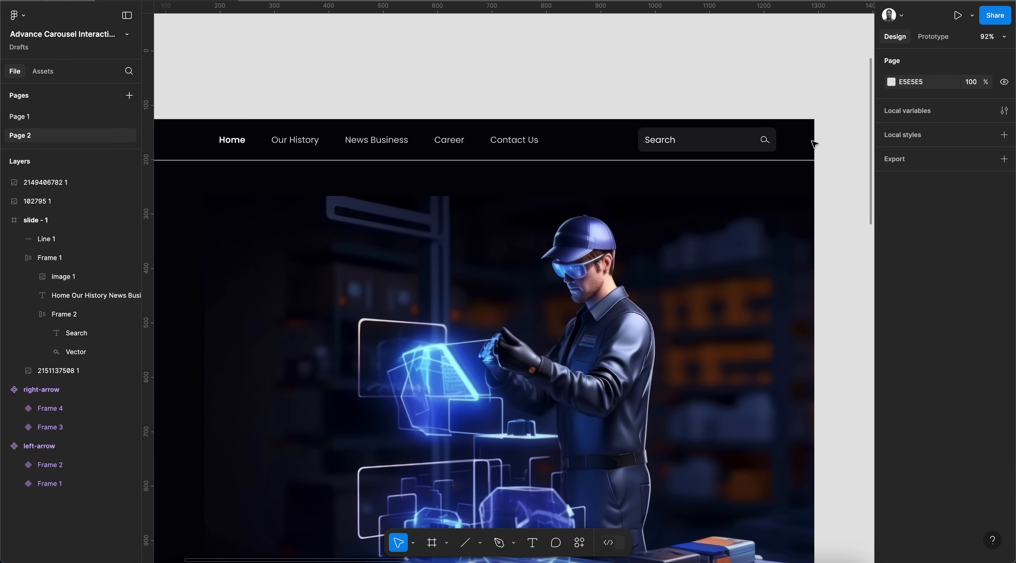
pyautogui.click(708, 168)
pyautogui.click(708, 170)
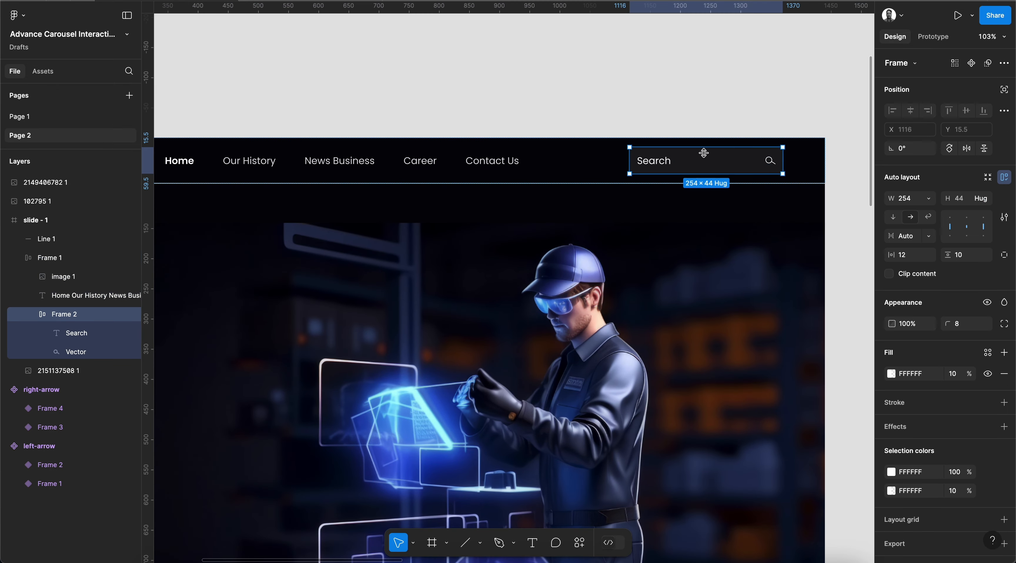
pyautogui.click(963, 324)
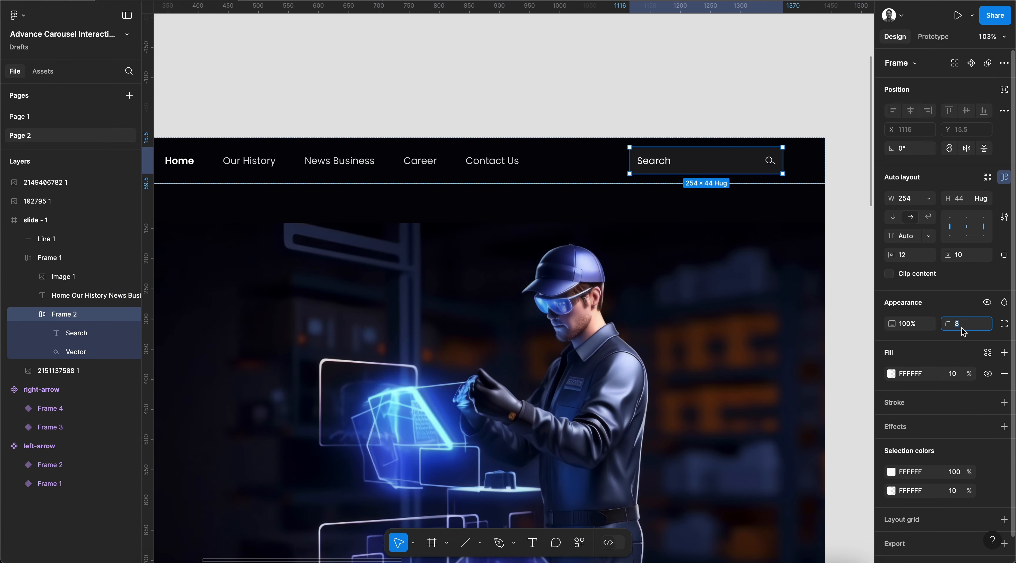
pyautogui.write('38')
pyautogui.press('Return')
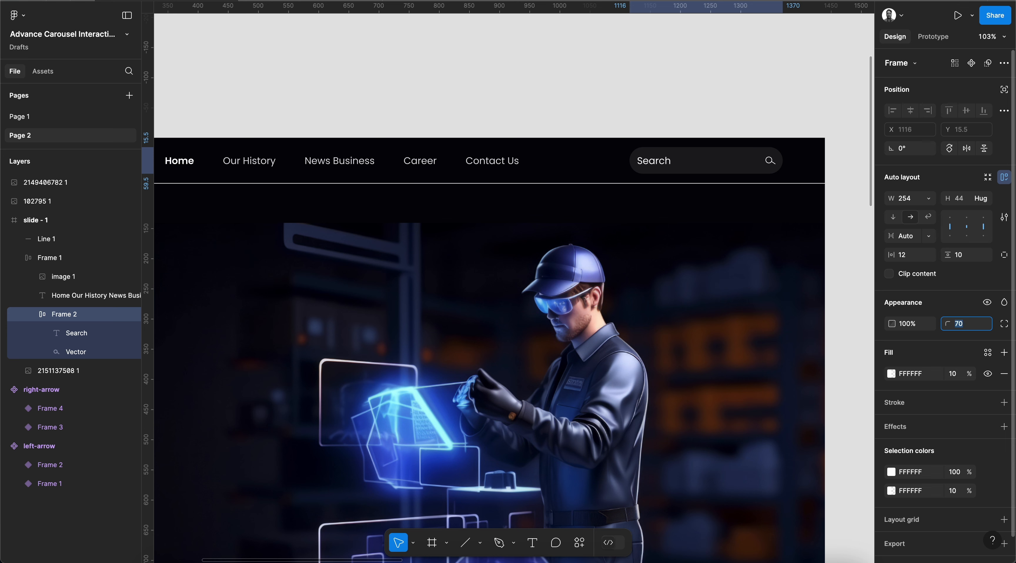
pyautogui.press('Escape')
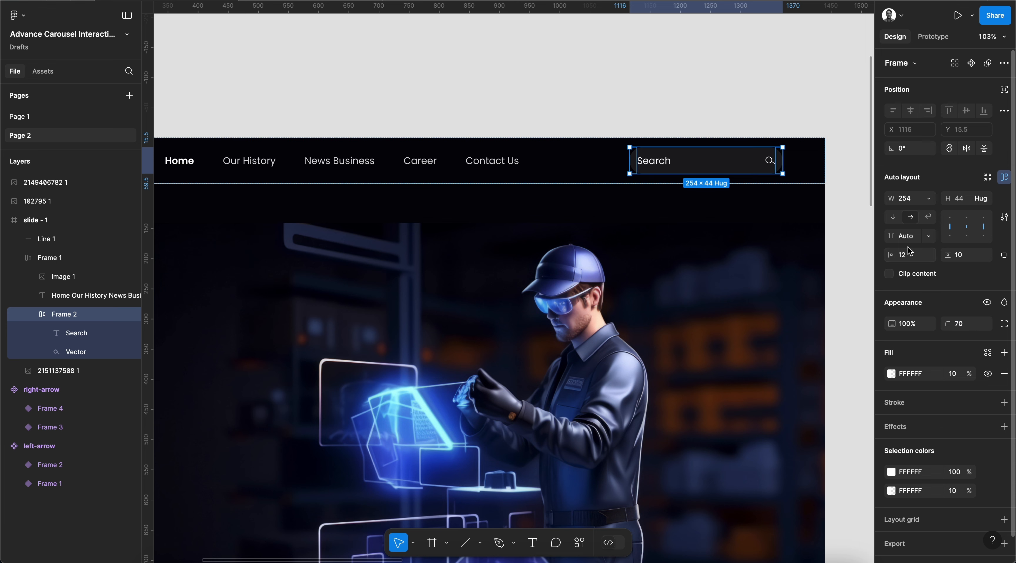
# Set the search field's horizontal padding to 20.
pyautogui.hotkey('shift', 'Up')
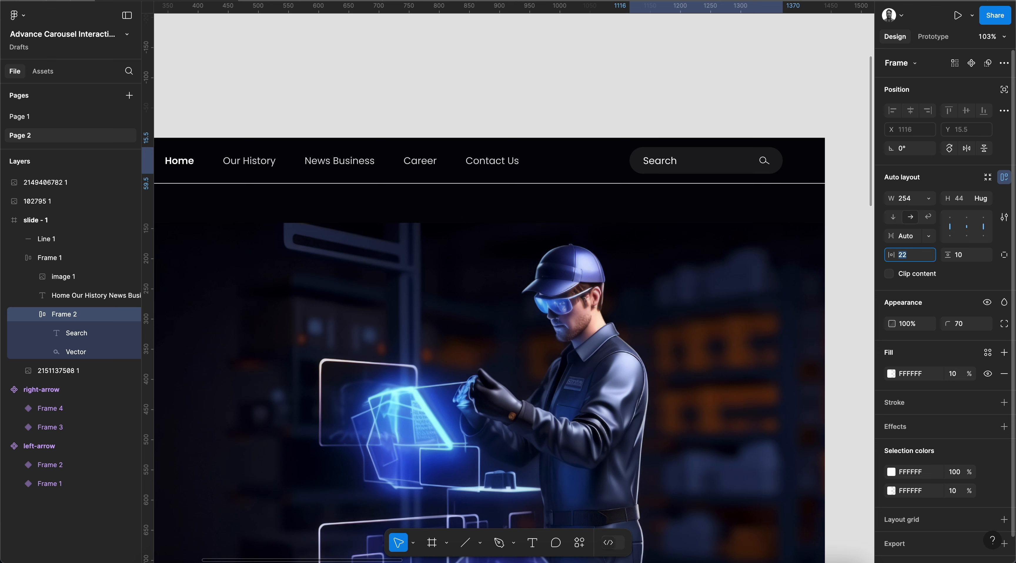
pyautogui.press('Up')
pyautogui.press('Up')
pyautogui.press('Escape')
pyautogui.press('Down')
pyautogui.press('Down')
pyautogui.press('Down')
pyautogui.press('Down')
pyautogui.press('Escape')
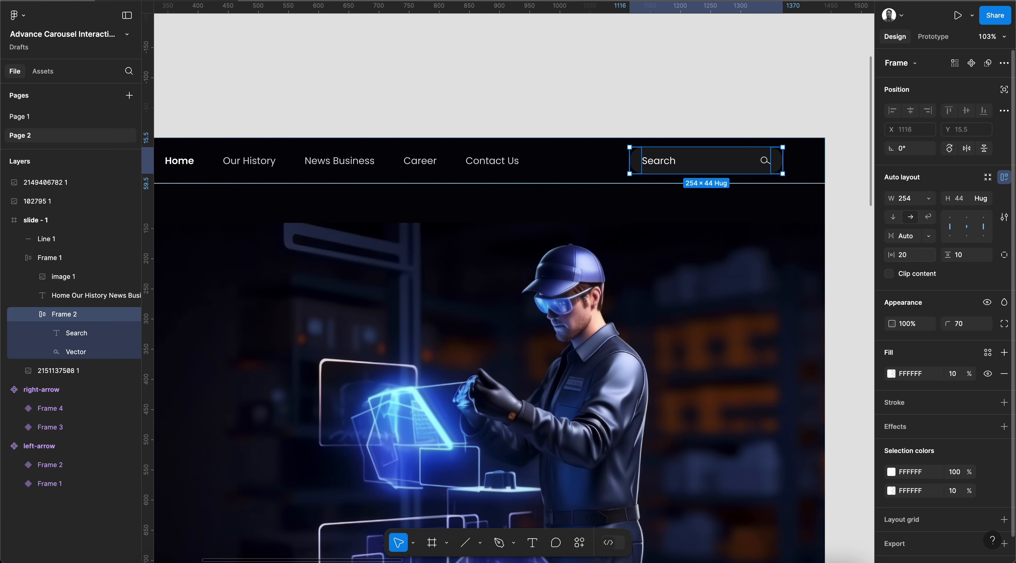
# Match the Search text's fill to the navigation links' color, DFDFDF.
pyautogui.click(665, 95)
pyautogui.click(658, 159)
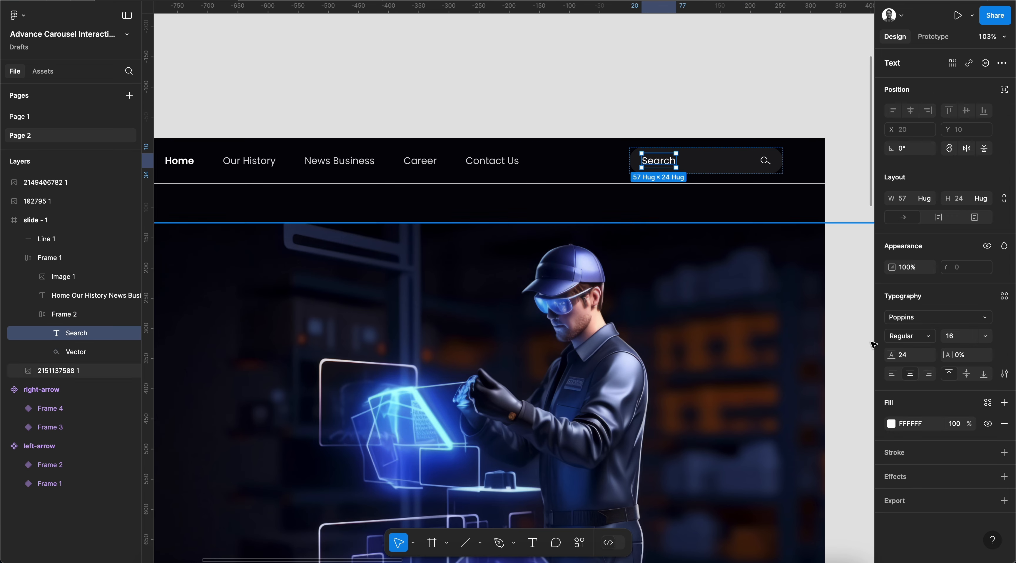
pyautogui.click(892, 424)
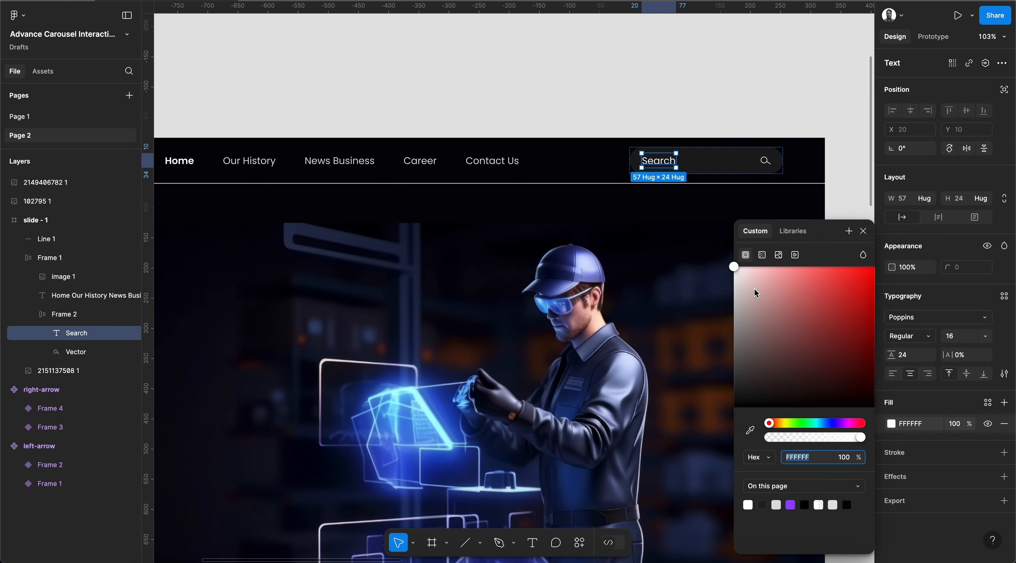
pyautogui.click(484, 160)
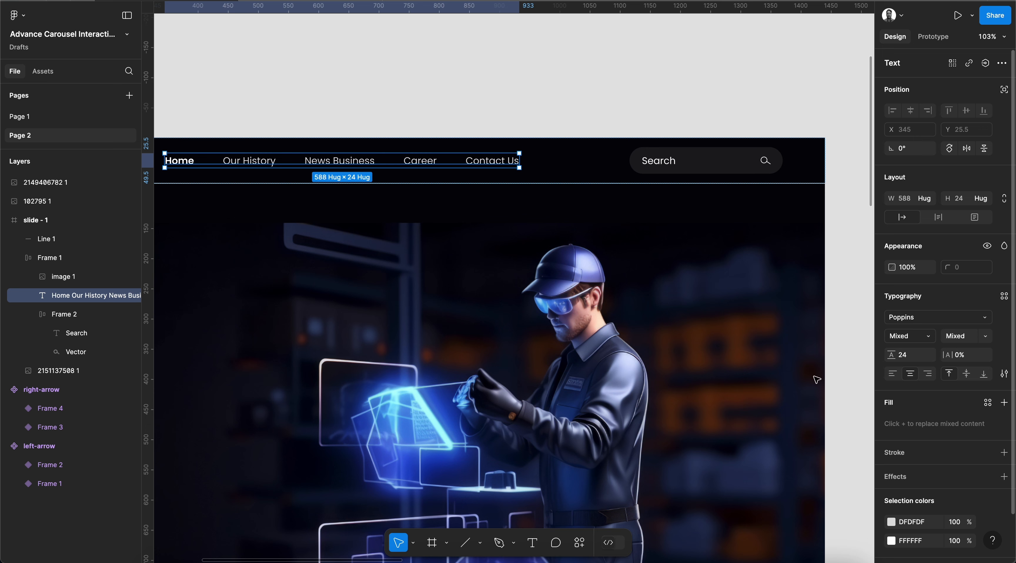
pyautogui.doubleClick(486, 162)
pyautogui.click(486, 162)
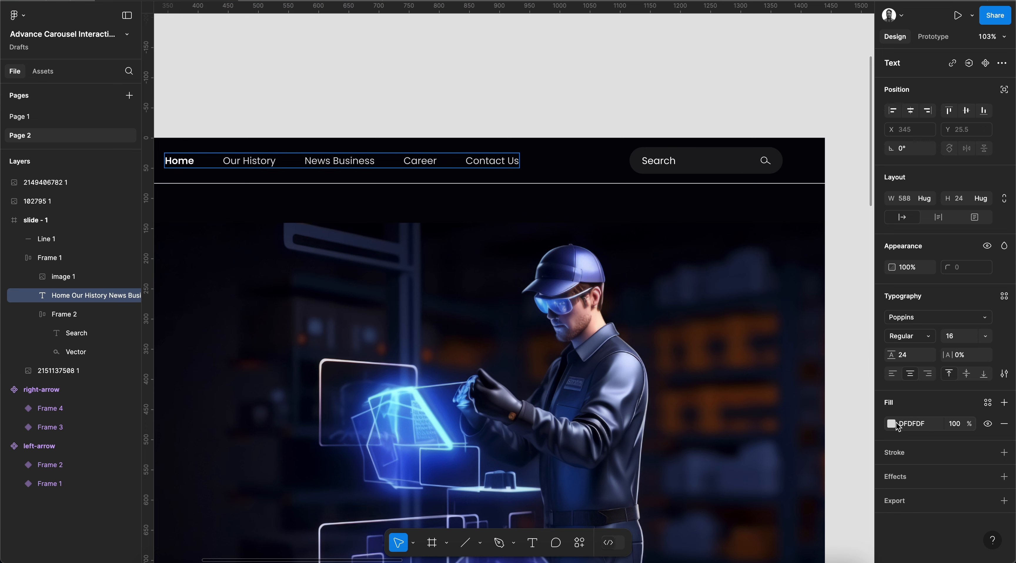
pyautogui.doubleClick(659, 161)
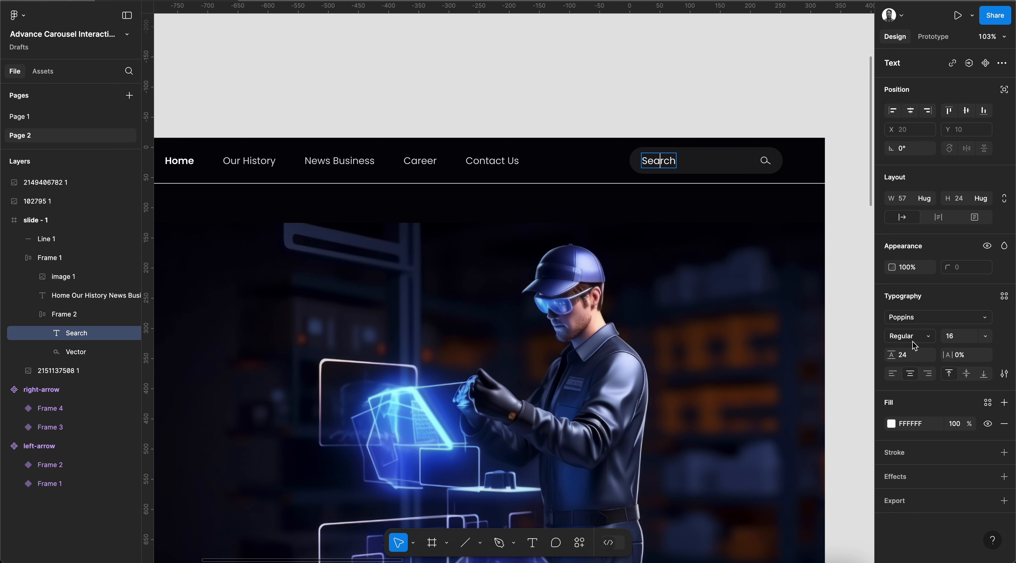
pyautogui.click(914, 423)
pyautogui.write('DFDFDF')
pyautogui.press('Return')
pyautogui.click(671, 89)
# Darken the Search text's fill to C9C9C9 and copy the hex code.
pyautogui.click(658, 163)
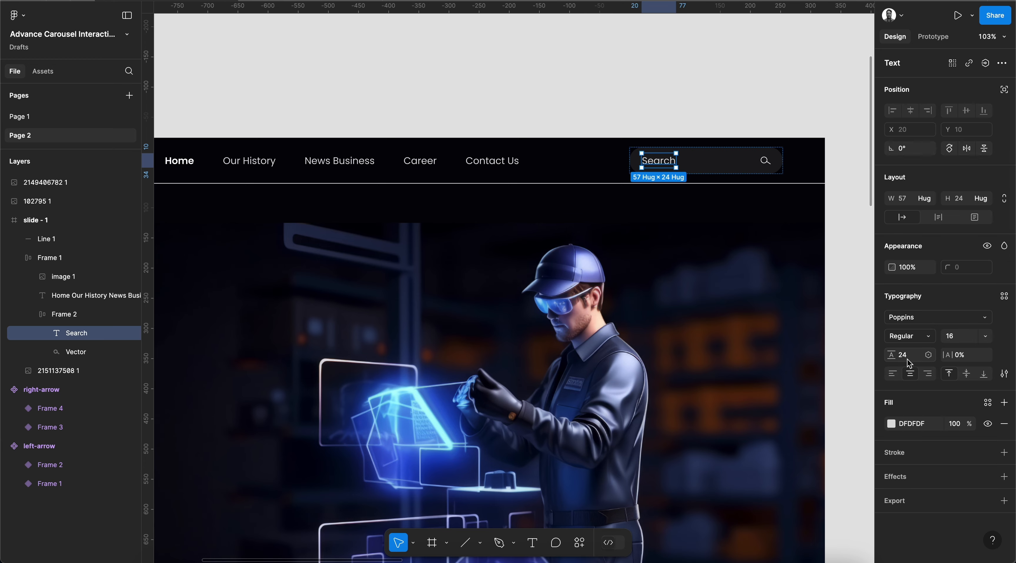
pyautogui.click(891, 423)
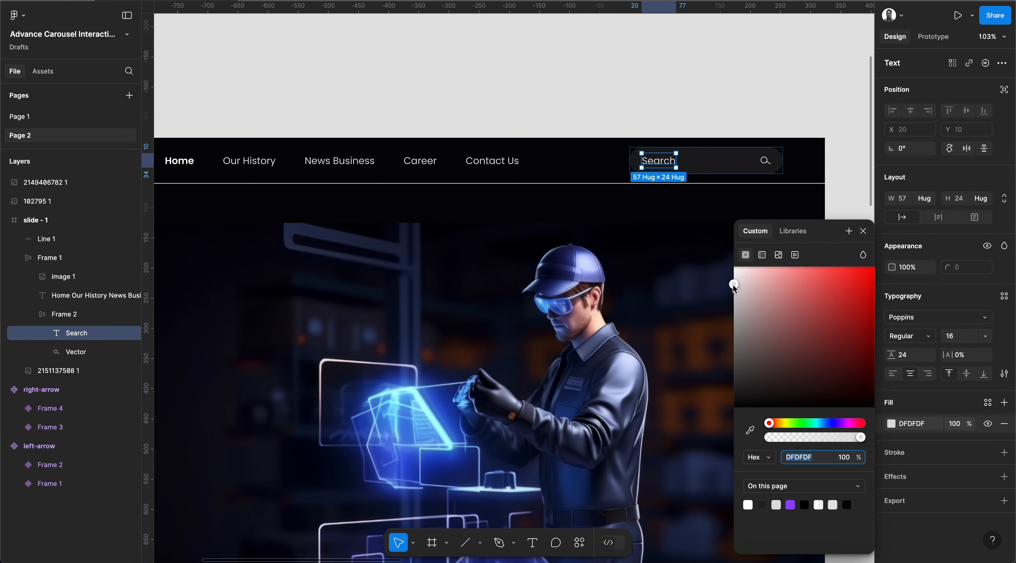
pyautogui.moveTo(732, 284); pyautogui.dragTo(727, 296)
pyautogui.click(810, 461)
pyautogui.press('super+c')
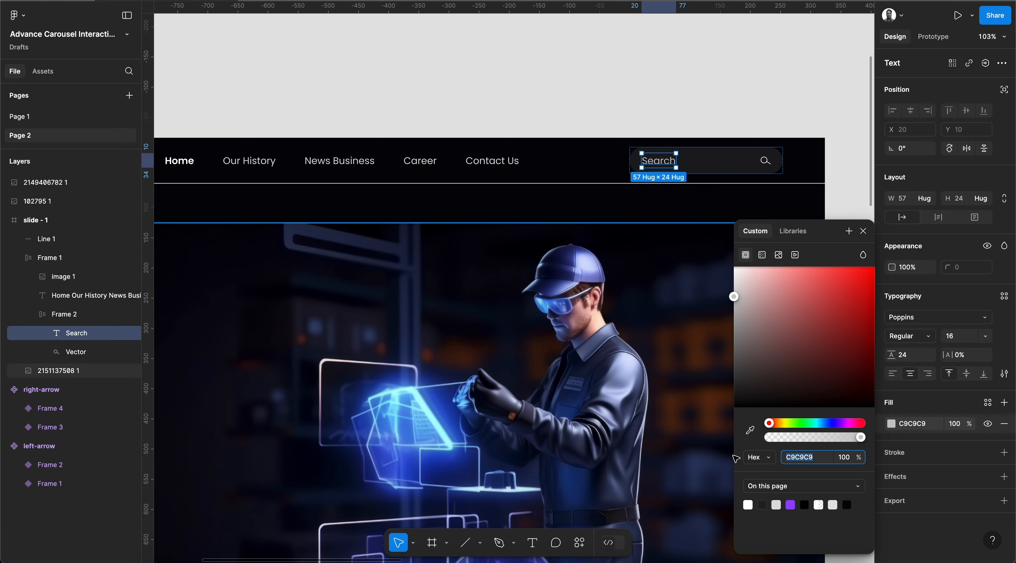
# Replace the DFDFDF color of the navigation links with the copied C9C9C9.
pyautogui.click(529, 100)
pyautogui.click(488, 162)
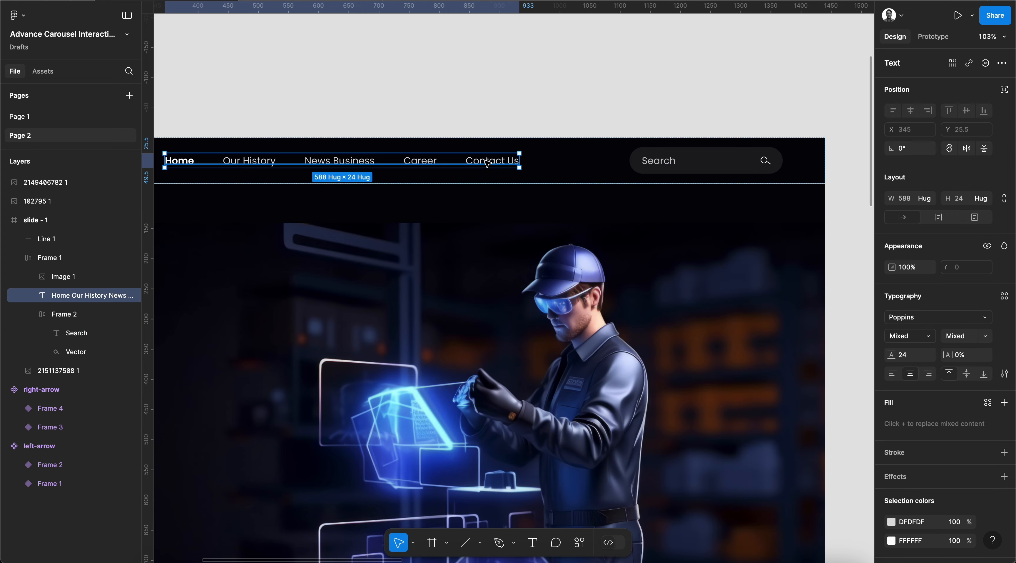
pyautogui.hscroll(-8, 474, 71)
pyautogui.scroll(-2, 473, 71)
pyautogui.scroll(-5, 473, 71)
pyautogui.click(491, 98)
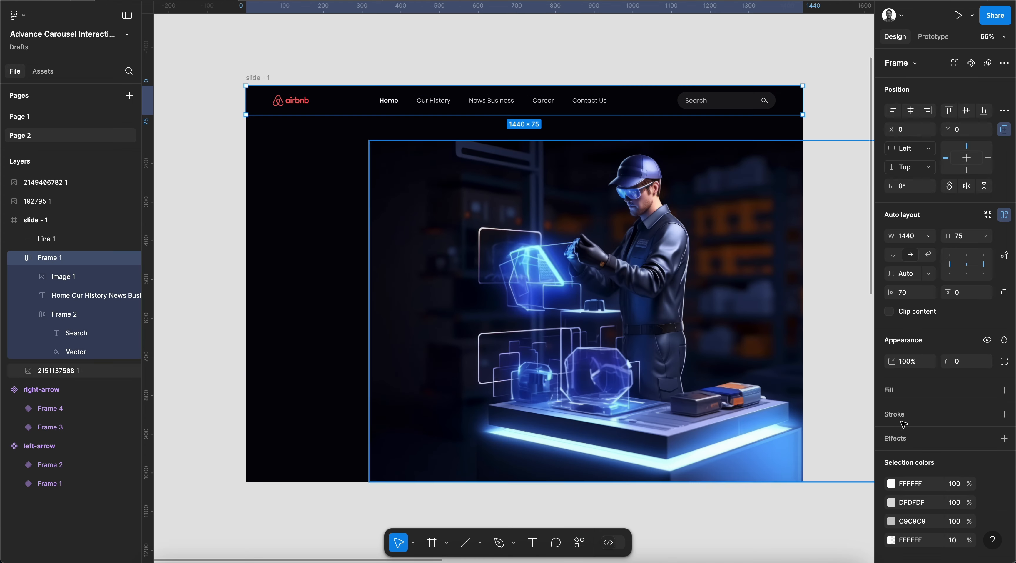
pyautogui.click(931, 502)
pyautogui.press('super+v')
pyautogui.press('Return')
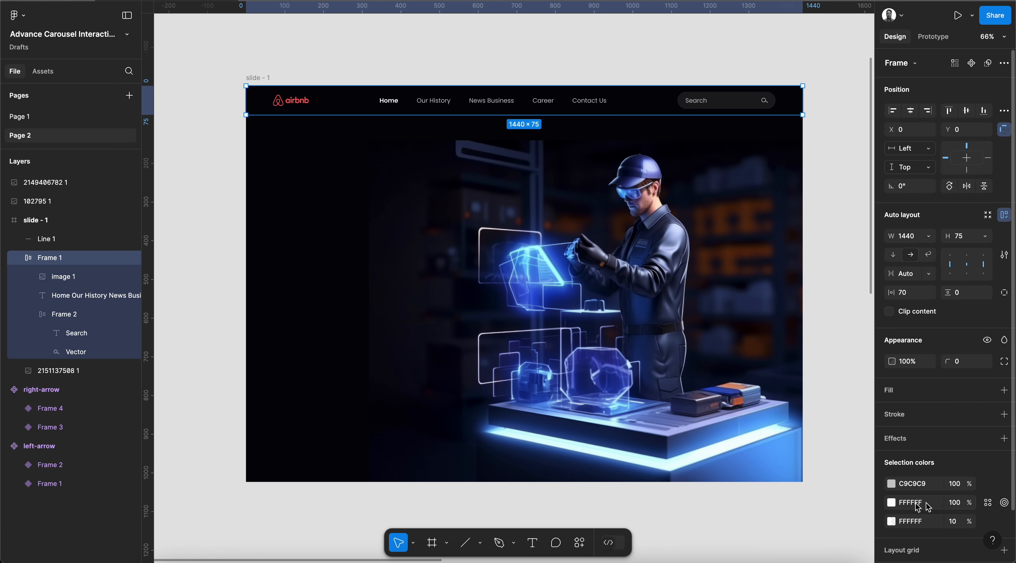
pyautogui.click(677, 42)
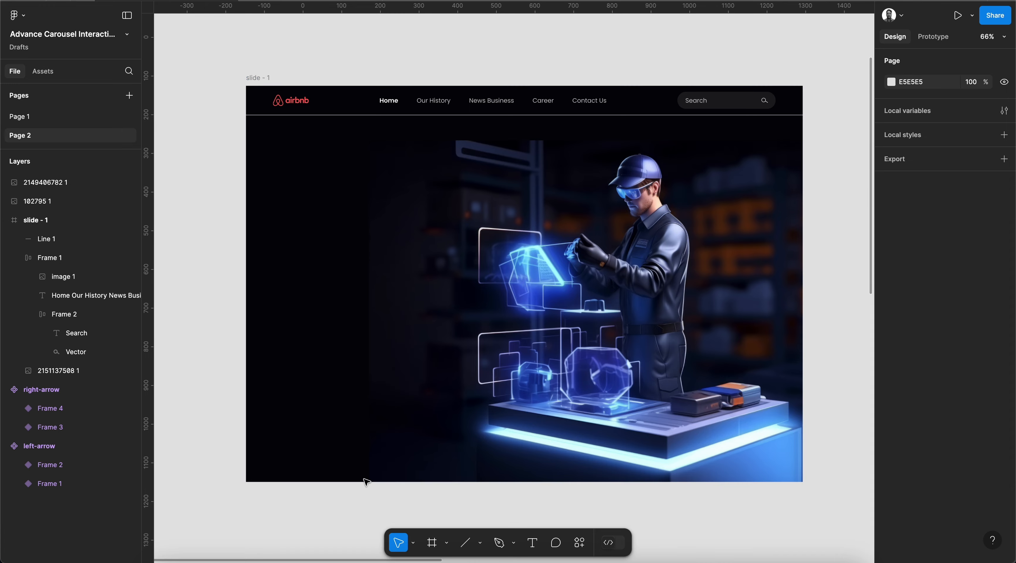
# Try a 000000 fill at 40% opacity on the search field.
pyautogui.scroll(5, 748, 129)
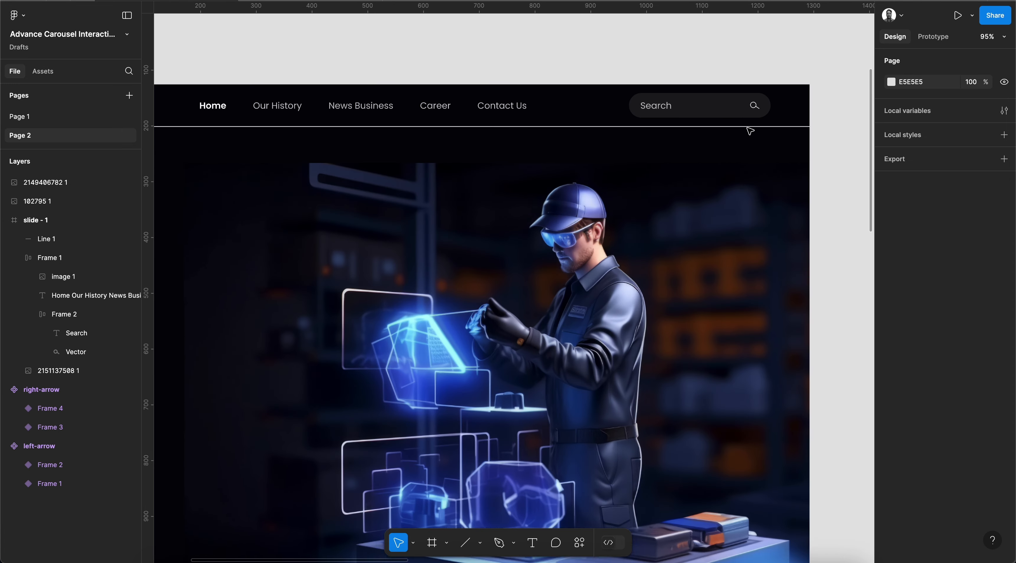
pyautogui.click(641, 170)
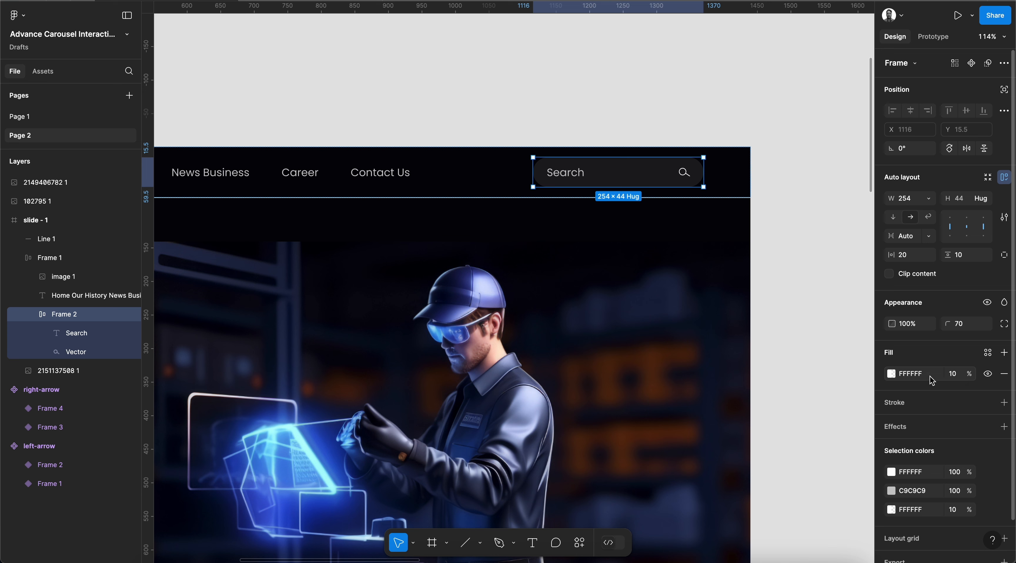
pyautogui.click(892, 373)
pyautogui.moveTo(783, 371); pyautogui.dragTo(734, 407)
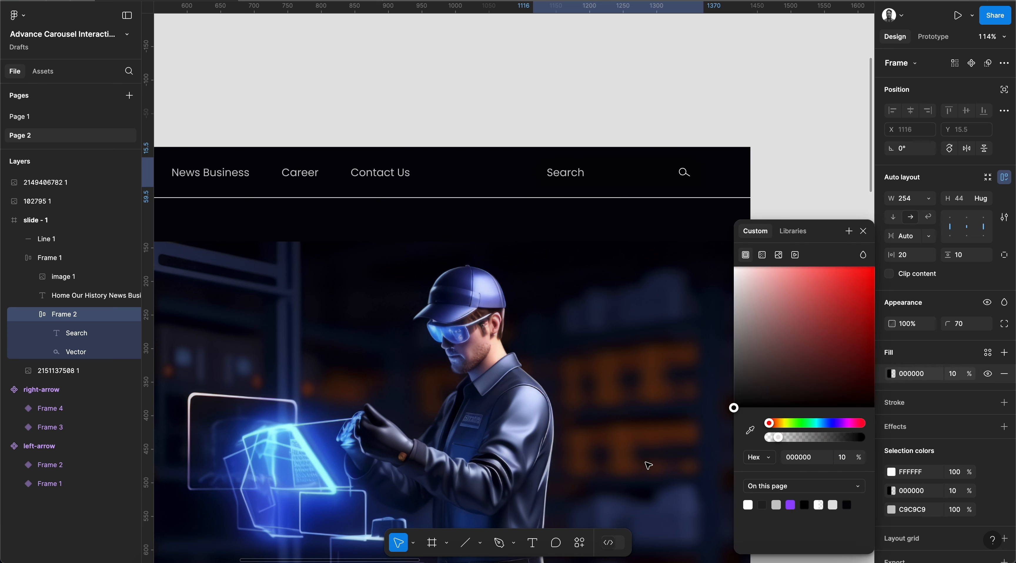
pyautogui.click(960, 375)
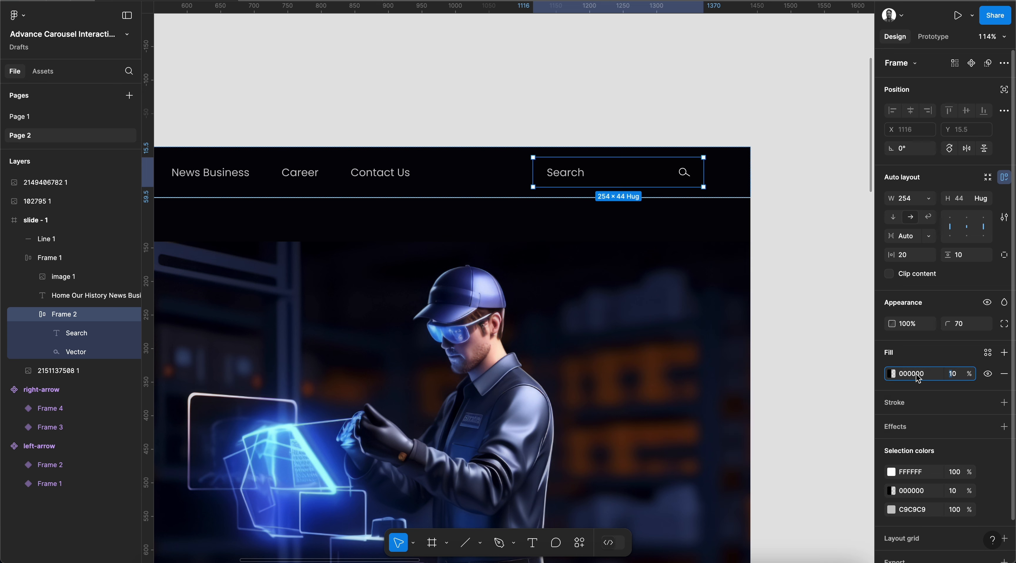
pyautogui.write('40')
pyautogui.press('Return')
# Return the search field's fill to FFFFFF at 10% opacity.
pyautogui.click(892, 373)
pyautogui.write('fff')
pyautogui.press('Return')
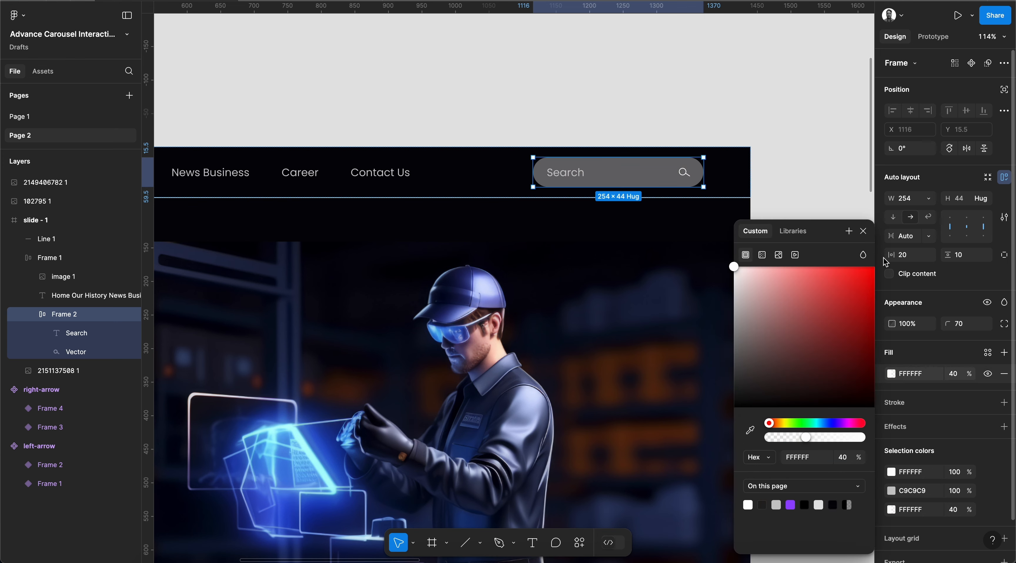
pyautogui.click(863, 231)
pyautogui.click(954, 375)
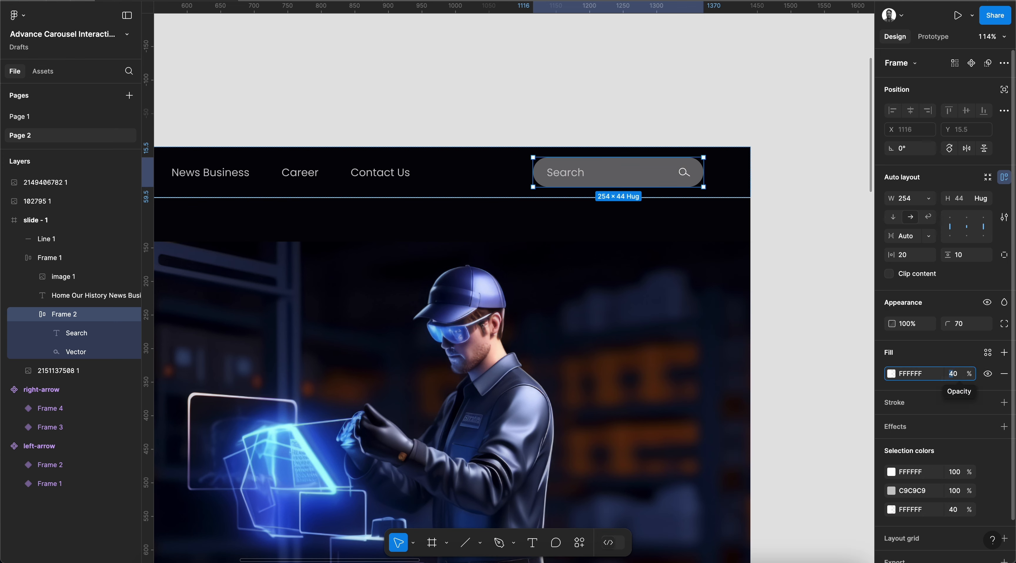
pyautogui.write('10')
pyautogui.press('Return')
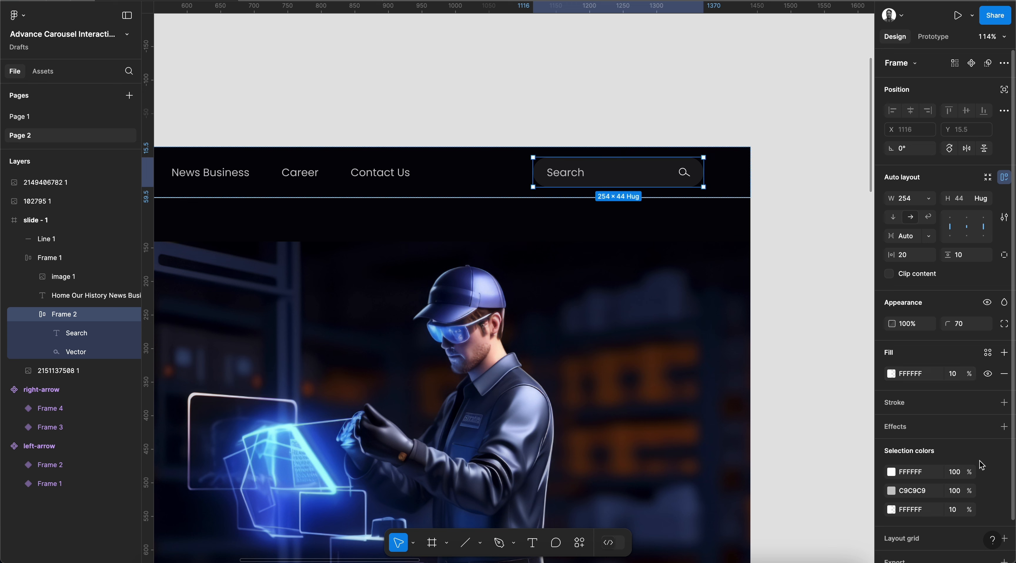
# Add a Background blur effect to the search field.
pyautogui.click(1004, 426)
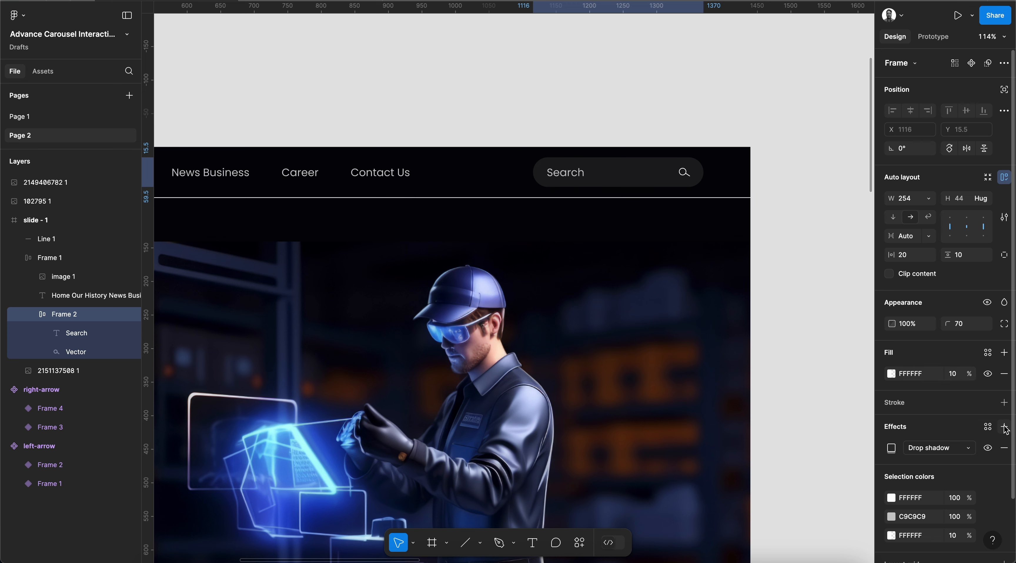
pyautogui.click(891, 448)
pyautogui.click(939, 447)
pyautogui.click(942, 476)
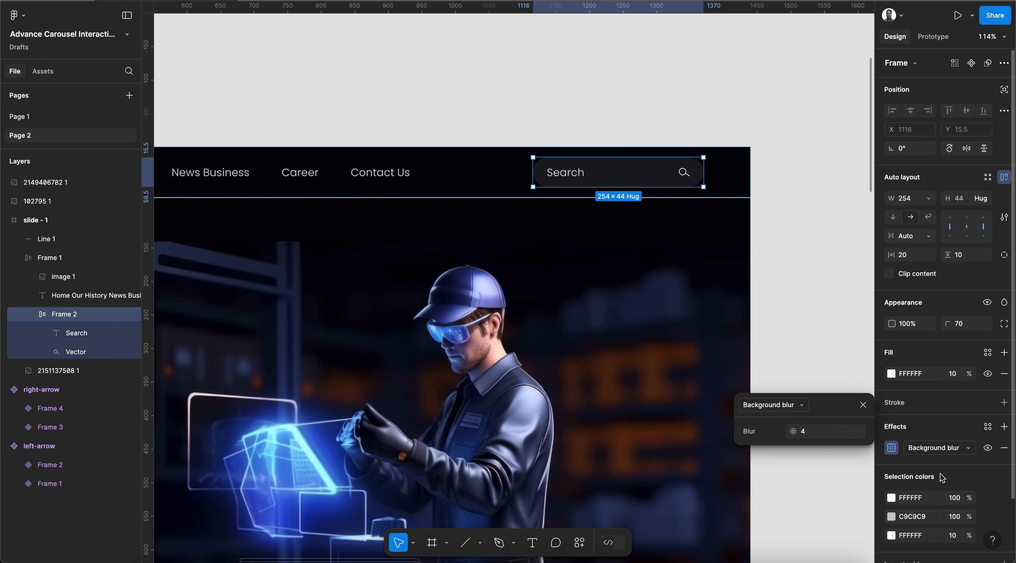
pyautogui.click(863, 405)
pyautogui.click(832, 288)
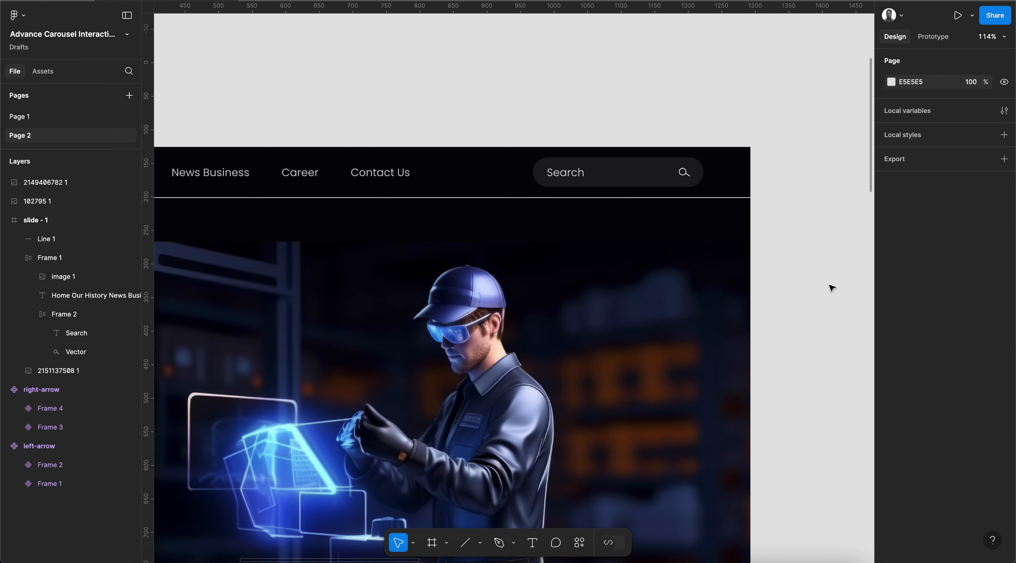
# Copy the outlined left-arrow variant and paste an instance of it into the slide - 1 frame.
pyautogui.hotkey('shift', '1')
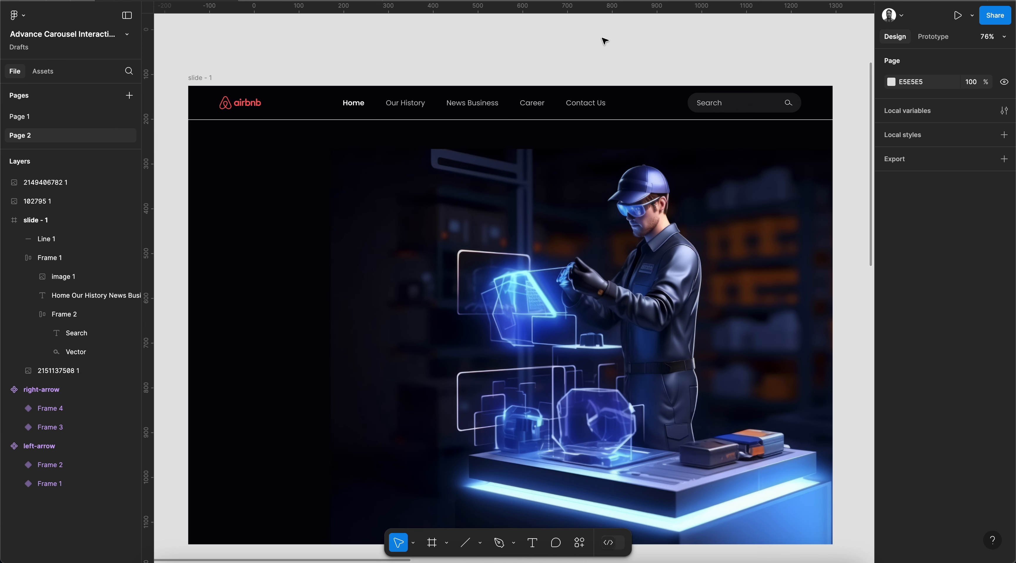
pyautogui.scroll(-3, 564, 191)
pyautogui.hscroll(-2, 564, 190)
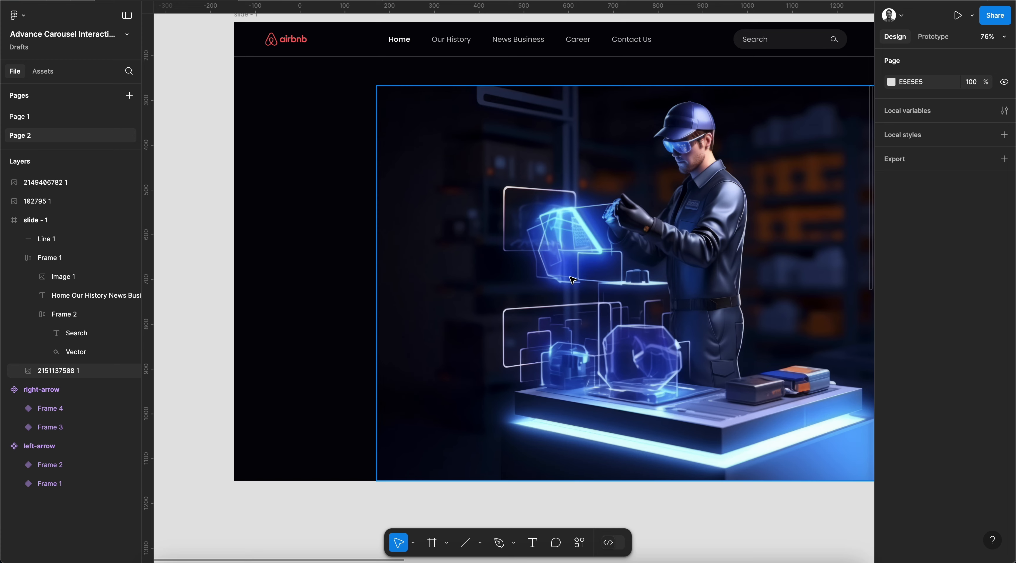
pyautogui.scroll(2, 573, 280)
pyautogui.hscroll(2, 572, 279)
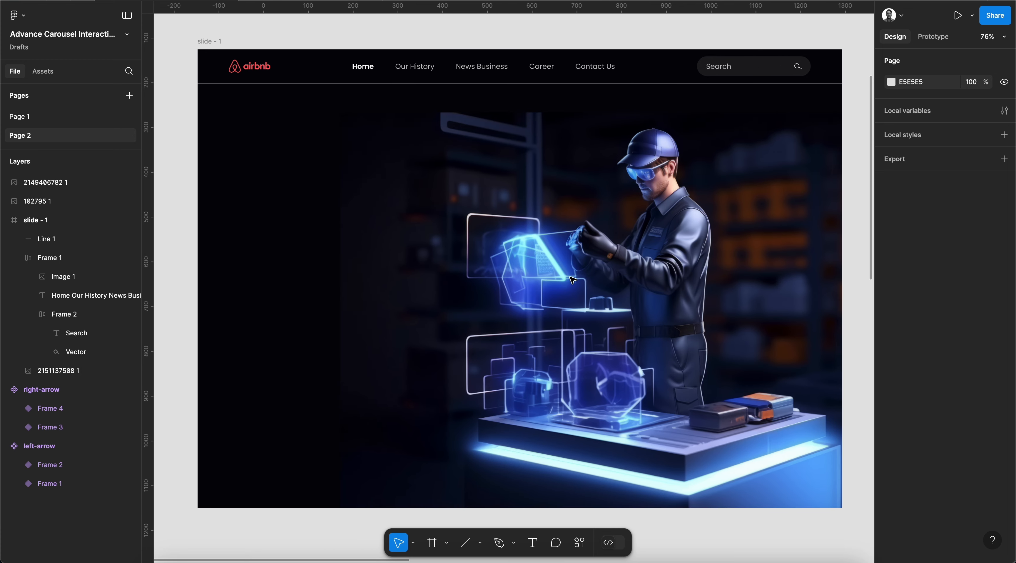
pyautogui.scroll(10, 573, 279)
pyautogui.hscroll(-3, 573, 279)
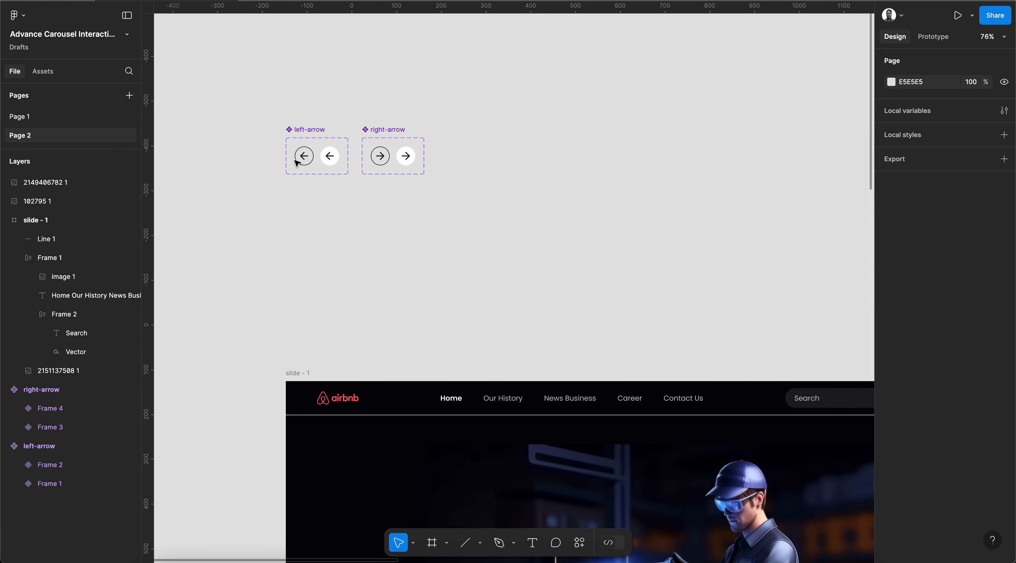
pyautogui.click(297, 163)
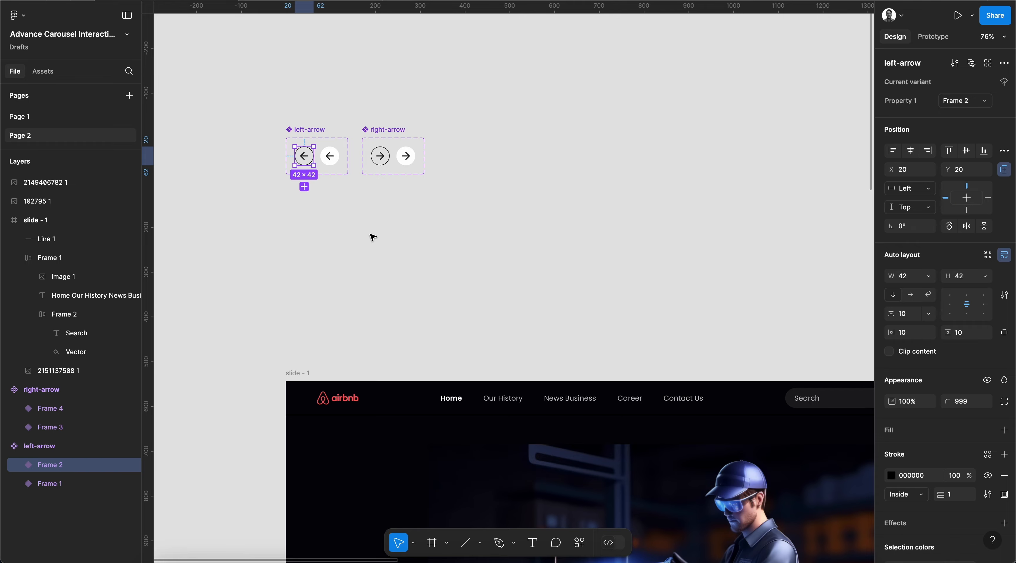
pyautogui.scroll(-10, 373, 237)
pyautogui.scroll(3, 372, 236)
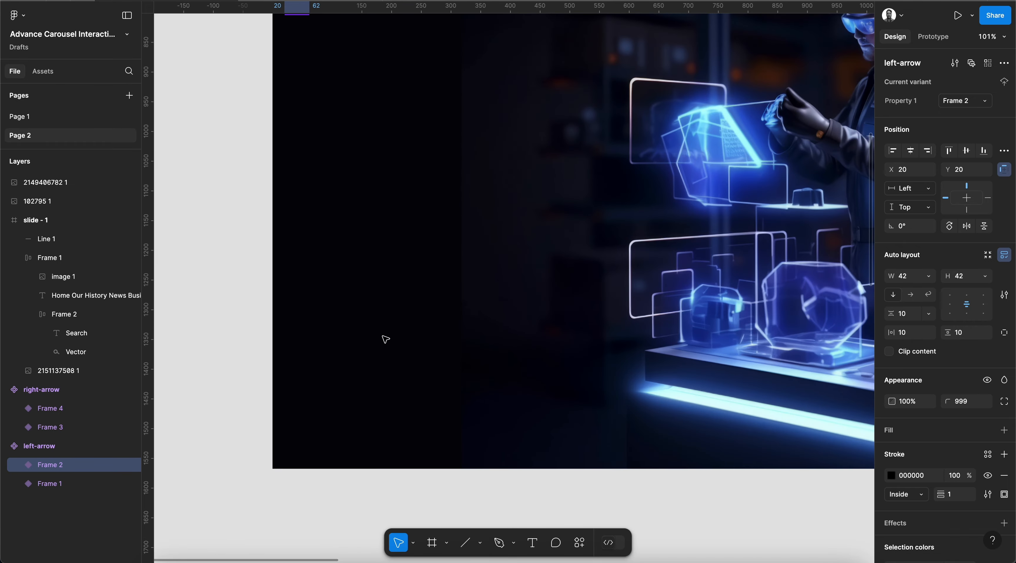
pyautogui.scroll(10, 309, 336)
pyautogui.click(267, 284)
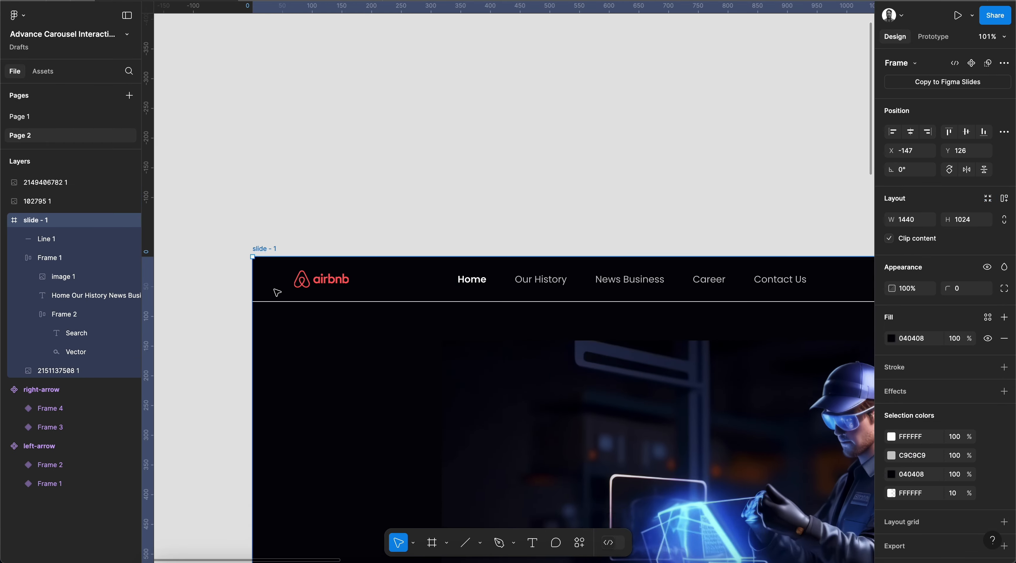
pyautogui.scroll(-12, 277, 292)
pyautogui.hotkey('ctrl', 'v')
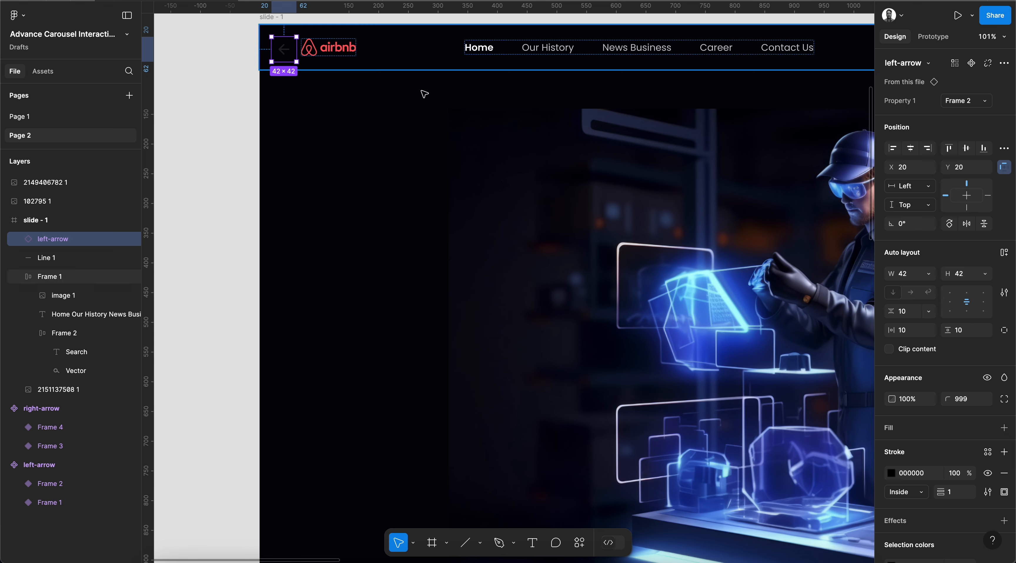
# Align the pasted left arrow to the slide's bottom edge and shift it to X 70, Y 942.
pyautogui.click(984, 148)
pyautogui.scroll(-7, 536, 352)
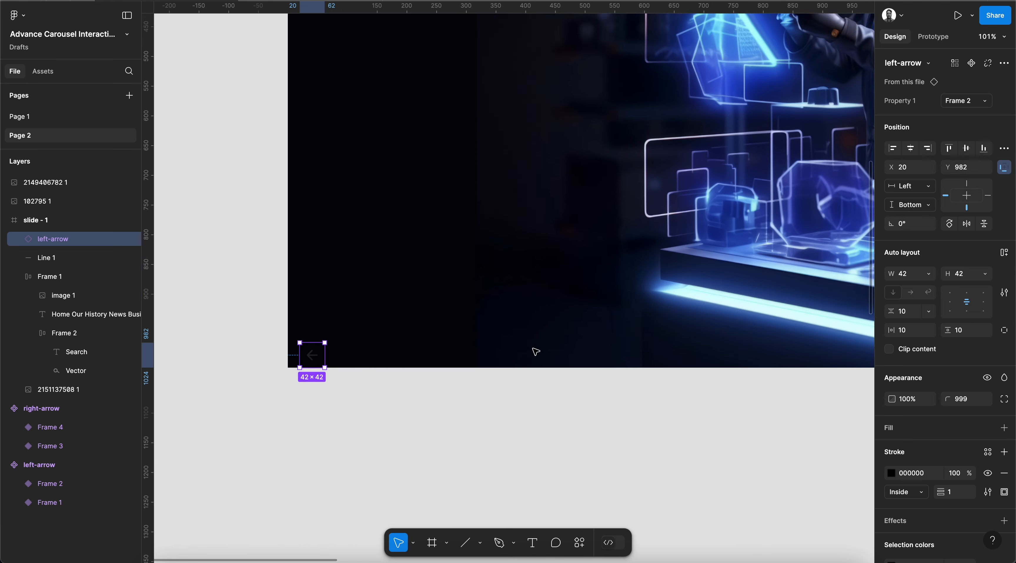
pyautogui.scroll(3, 536, 351)
pyautogui.hotkey('shift', 'Up')
pyautogui.hotkey('shift', 'Up')
pyautogui.hotkey('shift', 'Up')
pyautogui.hotkey('shift', 'Up')
pyautogui.hotkey('shift', 'Right')
pyautogui.hotkey('shift', 'Right')
pyautogui.hotkey('shift', 'Right')
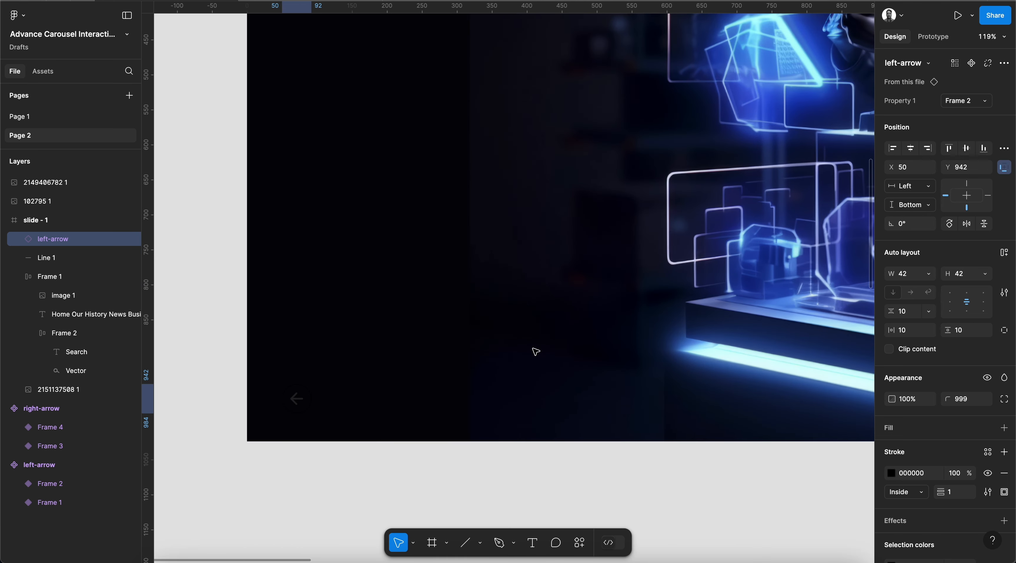
pyautogui.press('alt')
pyautogui.hotkey('shift', 'Right')
pyautogui.hotkey('shift', 'Right')
pyautogui.press('alt')
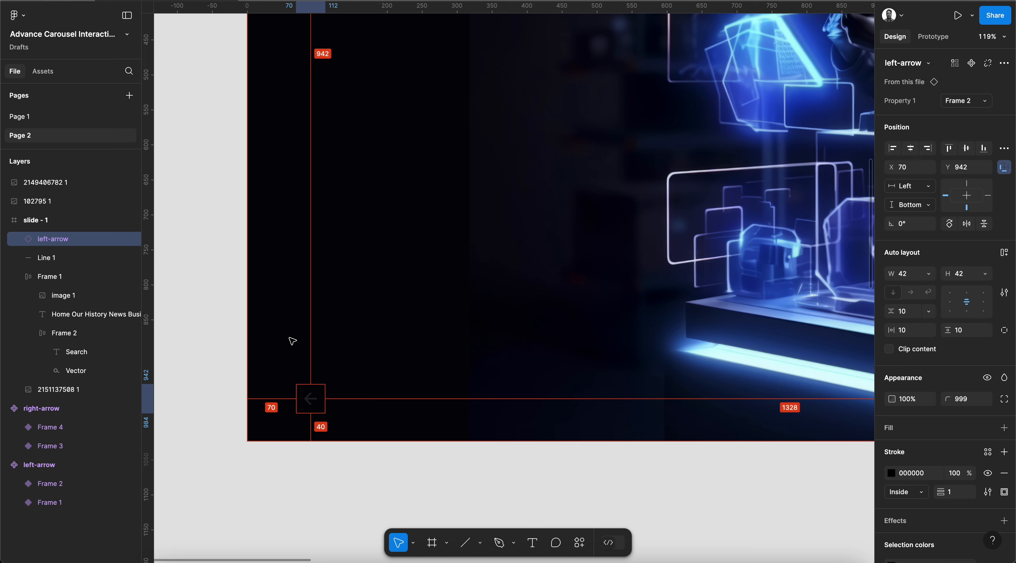
# Duplicate the left arrow beside the original on the slide, at X 133, Y 942.
pyautogui.scroll(3, 394, 385)
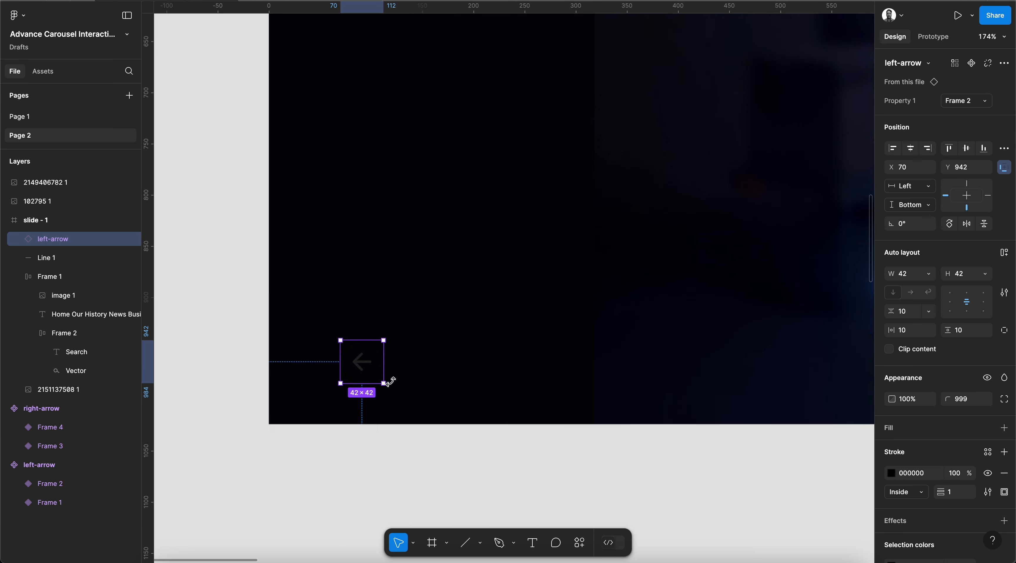
pyautogui.moveTo(358, 363); pyautogui.dragTo(417, 367)
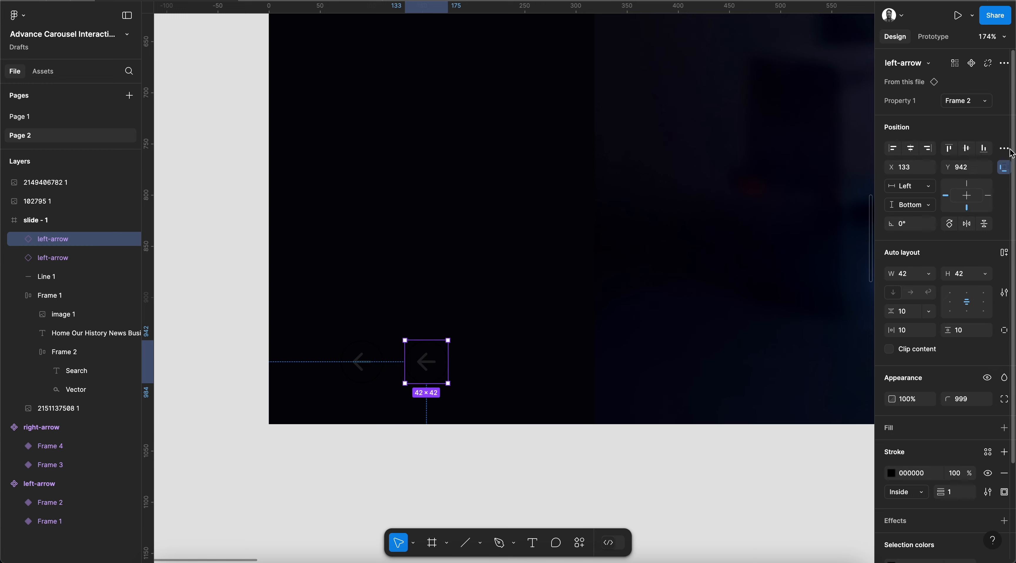
# Try the Frame 1 variant on the duplicated left arrow and undo the change.
pyautogui.click(971, 103)
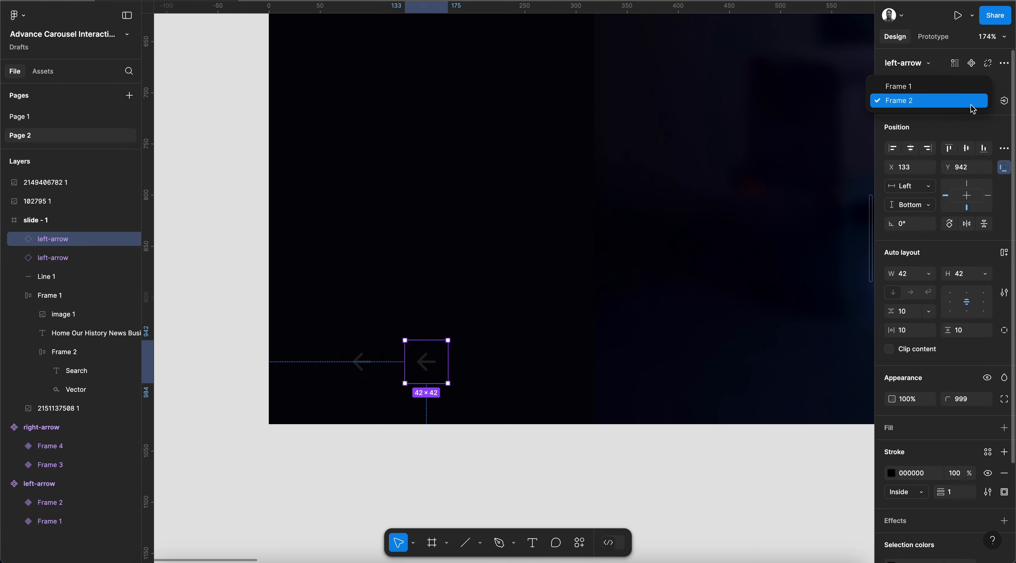
pyautogui.click(945, 87)
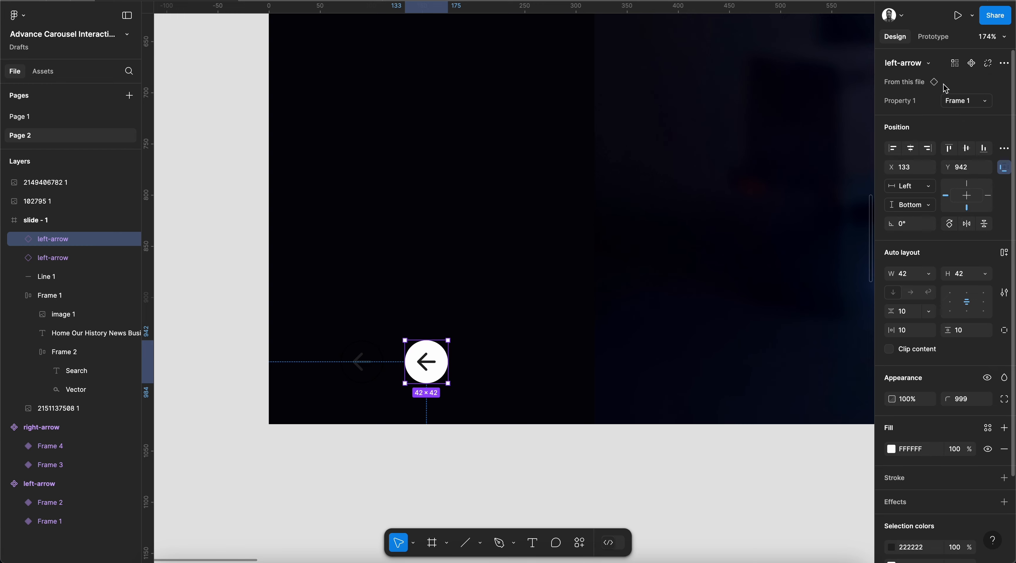
pyautogui.press('super+z')
# Rename the left-arrow component set's variant property to type.
pyautogui.scroll(-3, 512, 269)
pyautogui.scroll(9, 511, 269)
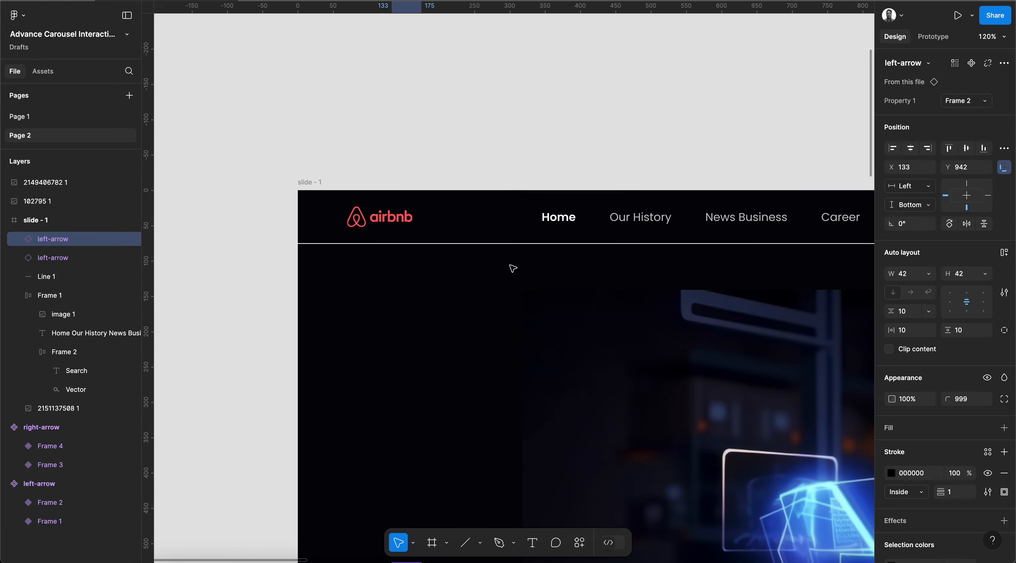
pyautogui.scroll(10, 512, 269)
pyautogui.click(286, 230)
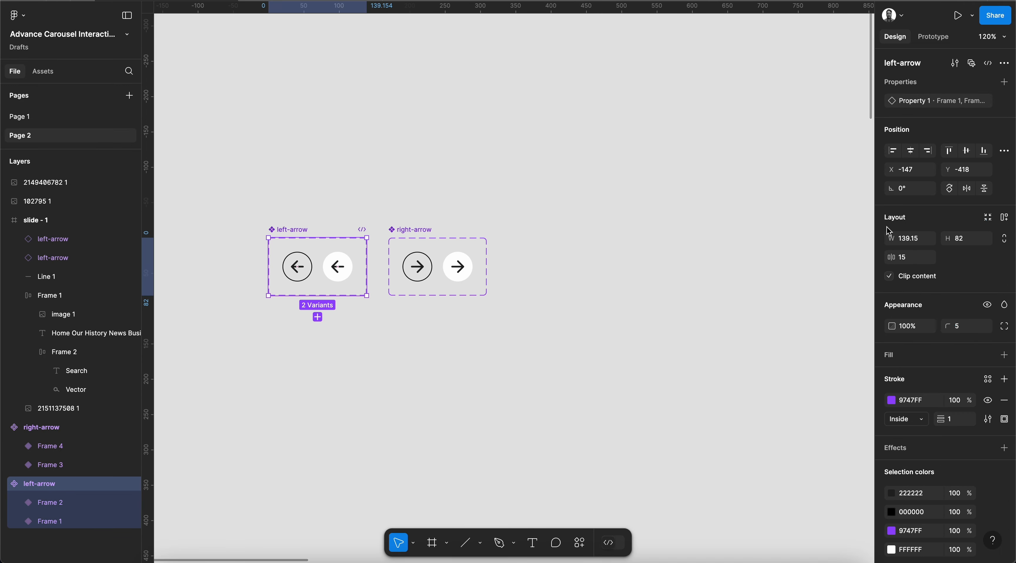
pyautogui.doubleClick(910, 98)
pyautogui.write('typ')
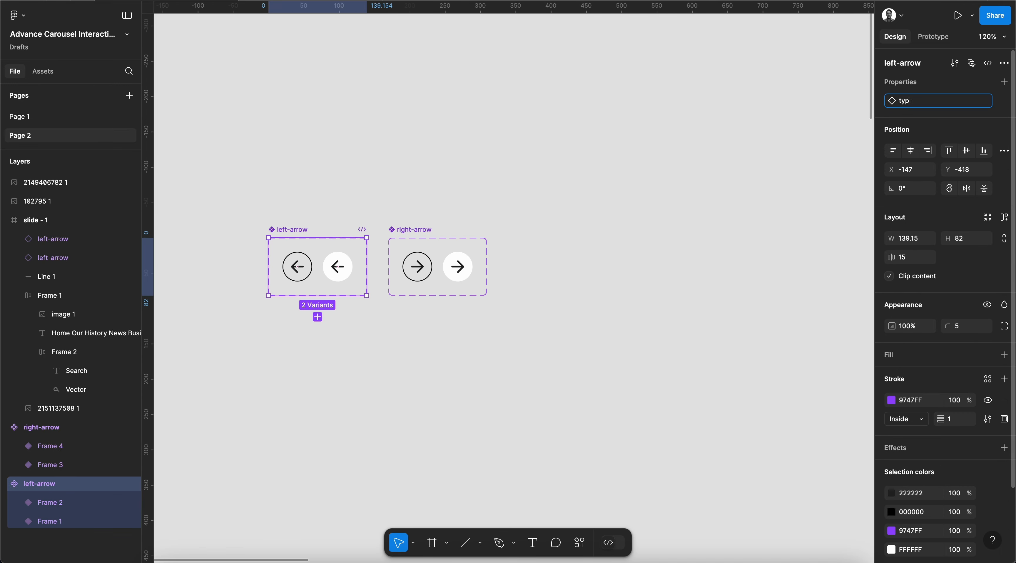
pyautogui.write('e')
pyautogui.press('Return')
# Rename the right-arrow component set's variant property to type.
pyautogui.click(391, 229)
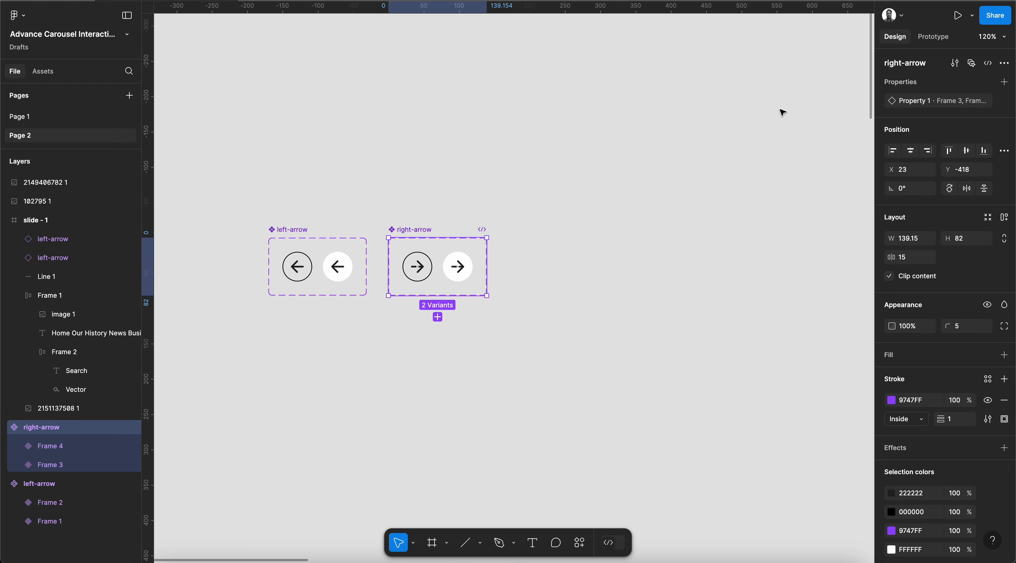
pyautogui.doubleClick(910, 100)
pyautogui.write('type')
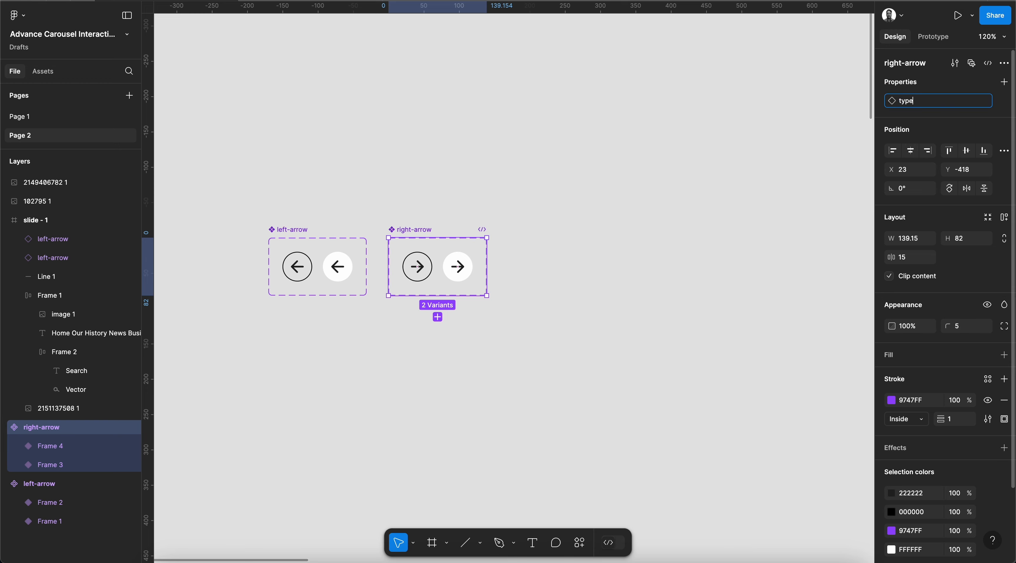
pyautogui.press('Return')
# Name the left-arrow variants' values outline for the bordered arrow and filled for the white one.
pyautogui.click(297, 267)
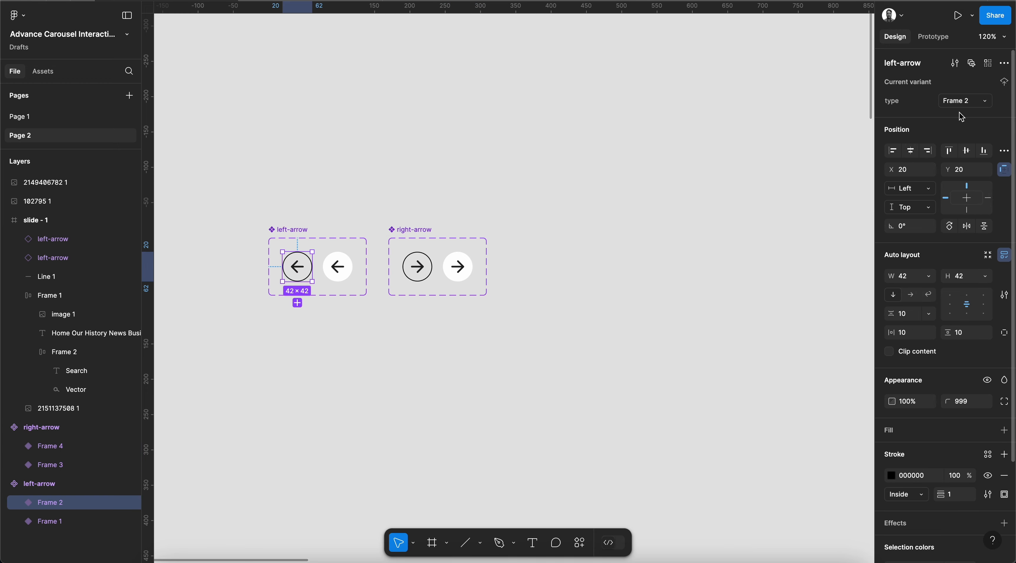
pyautogui.click(961, 102)
pyautogui.write('outline')
pyautogui.press('Return')
pyautogui.click(352, 264)
pyautogui.click(962, 101)
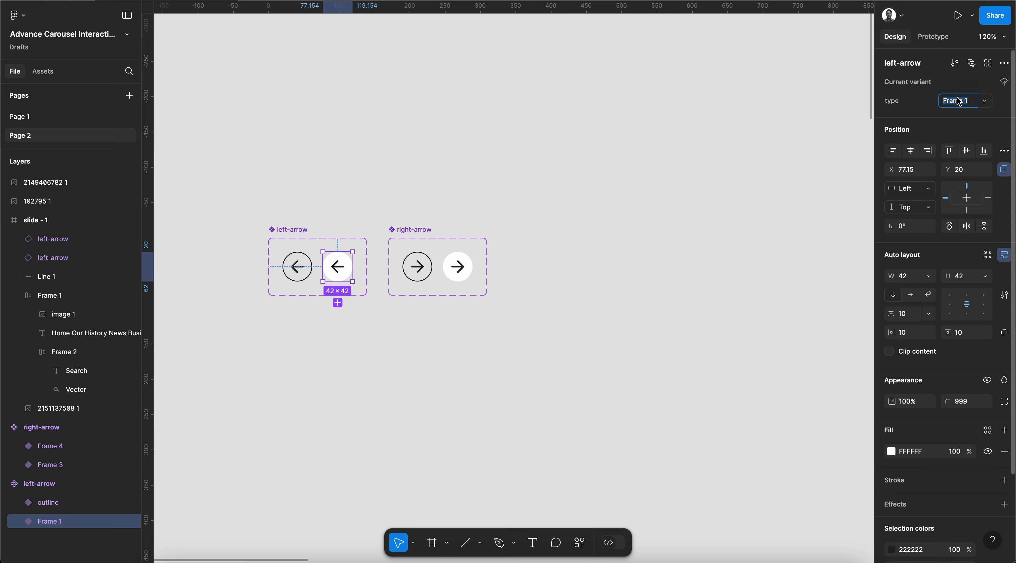
pyautogui.write('filled')
pyautogui.press('Return')
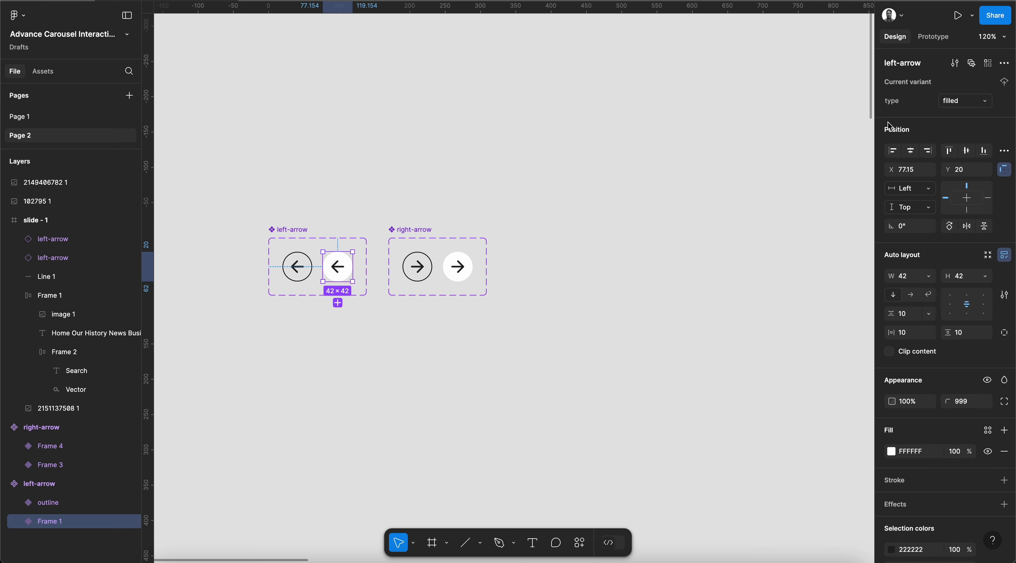
# Rename the left-arrow component set's type property to left-type.
pyautogui.click(278, 230)
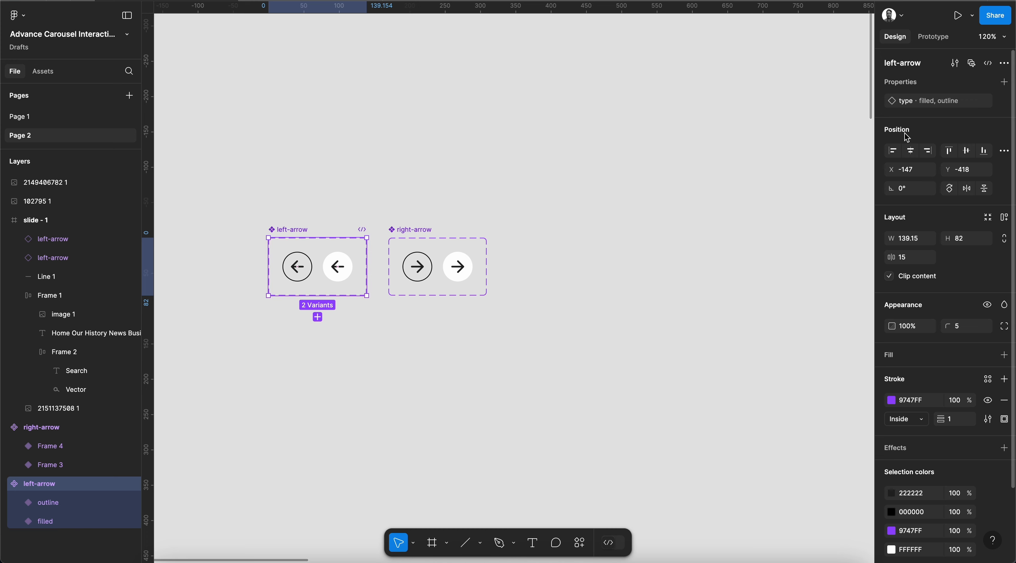
pyautogui.doubleClick(905, 102)
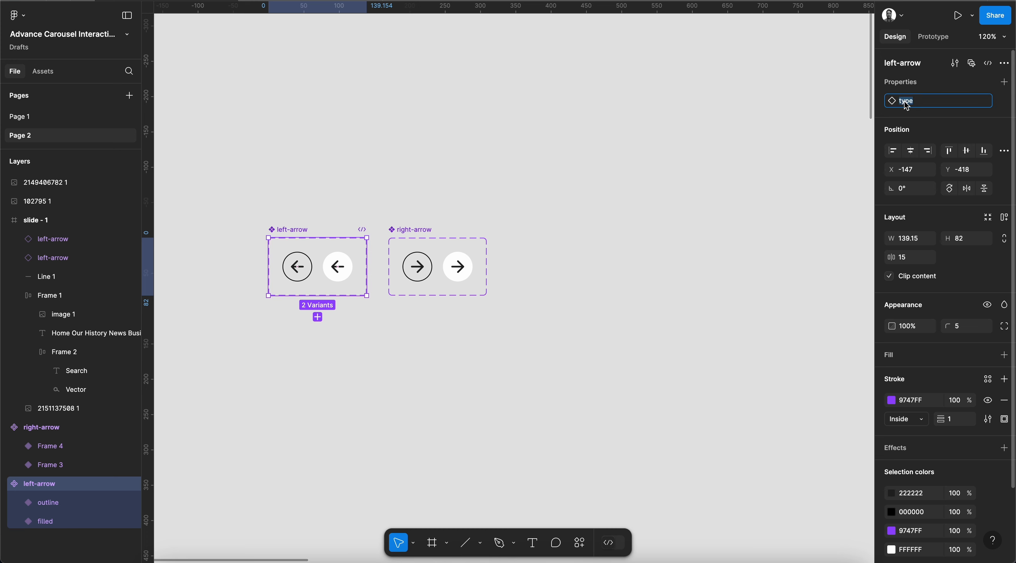
pyautogui.write('left-')
pyautogui.press('Return')
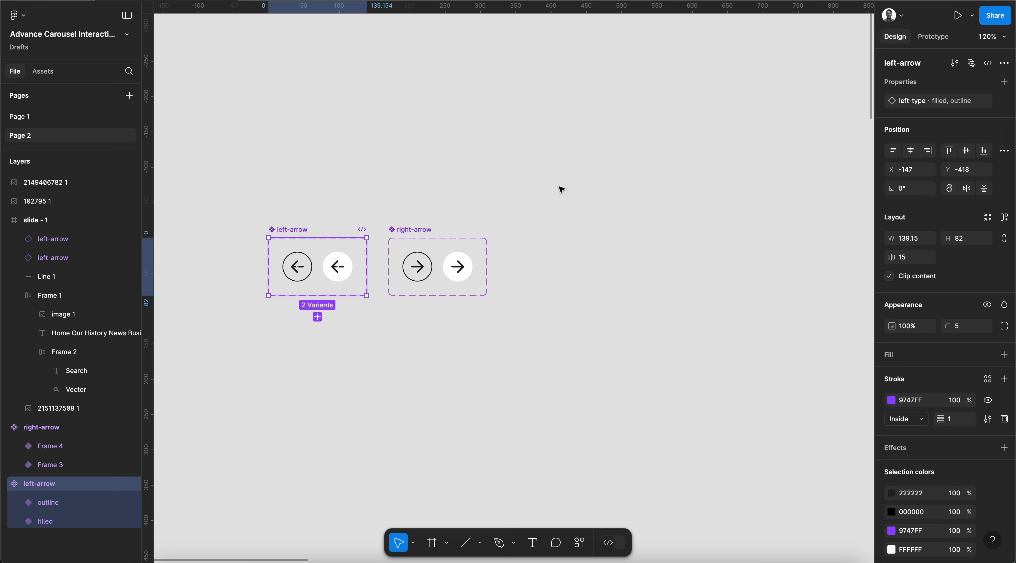
# Rename the right-arrow component set's type property to right-type.
pyautogui.click(414, 229)
pyautogui.doubleClick(904, 101)
pyautogui.press('Left')
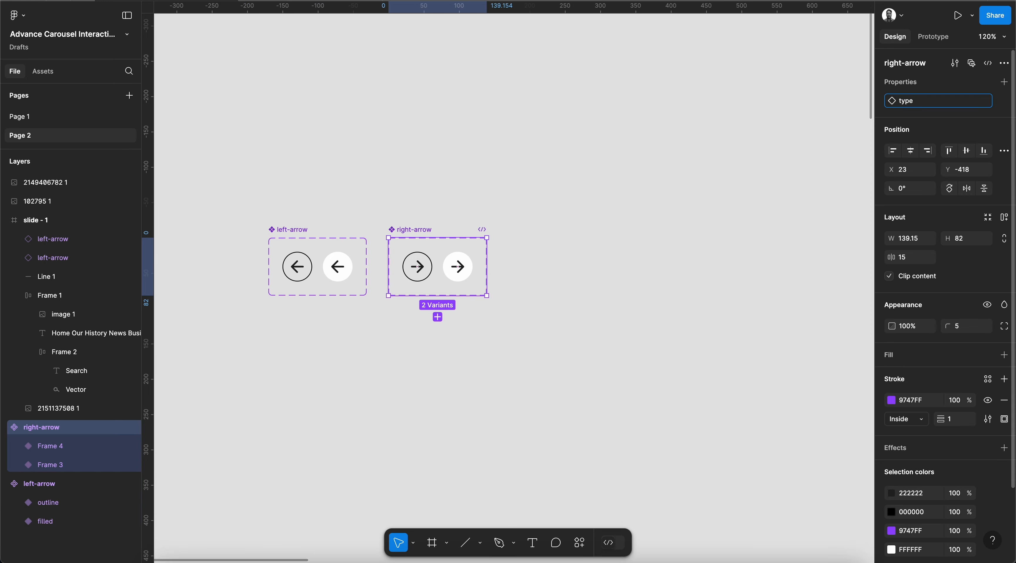
pyautogui.write('right-')
pyautogui.press('Return')
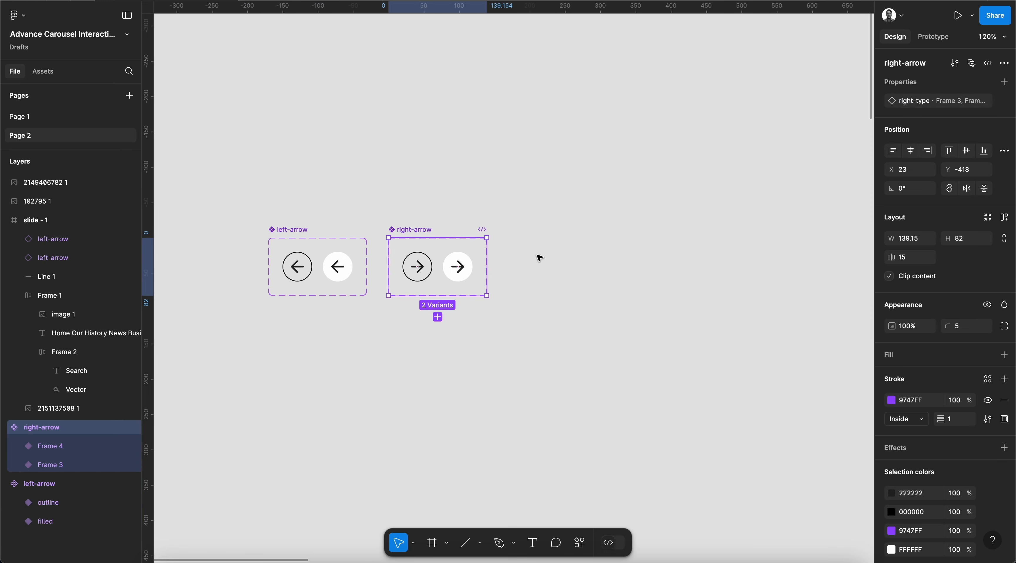
# Name the right-arrow variants' values outline for the bordered arrow and filled for the white one.
pyautogui.click(417, 266)
pyautogui.click(953, 100)
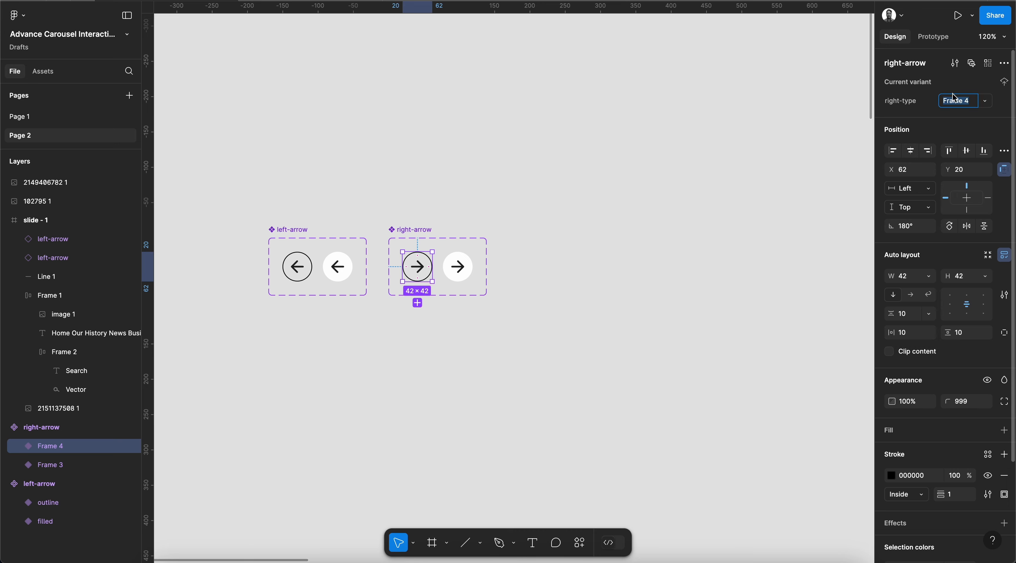
pyautogui.write('outline')
pyautogui.press('Return')
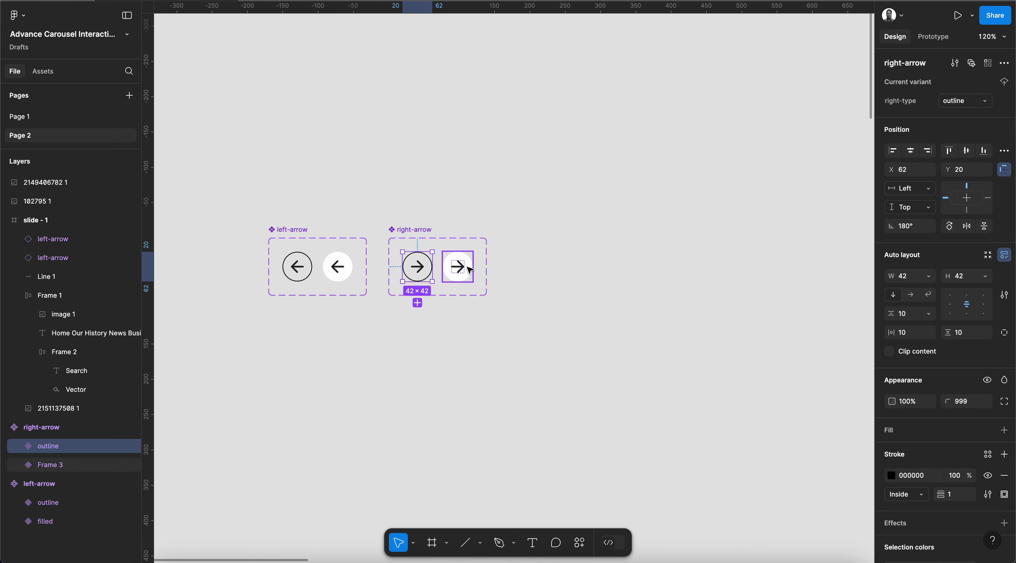
pyautogui.click(458, 266)
pyautogui.write('fill')
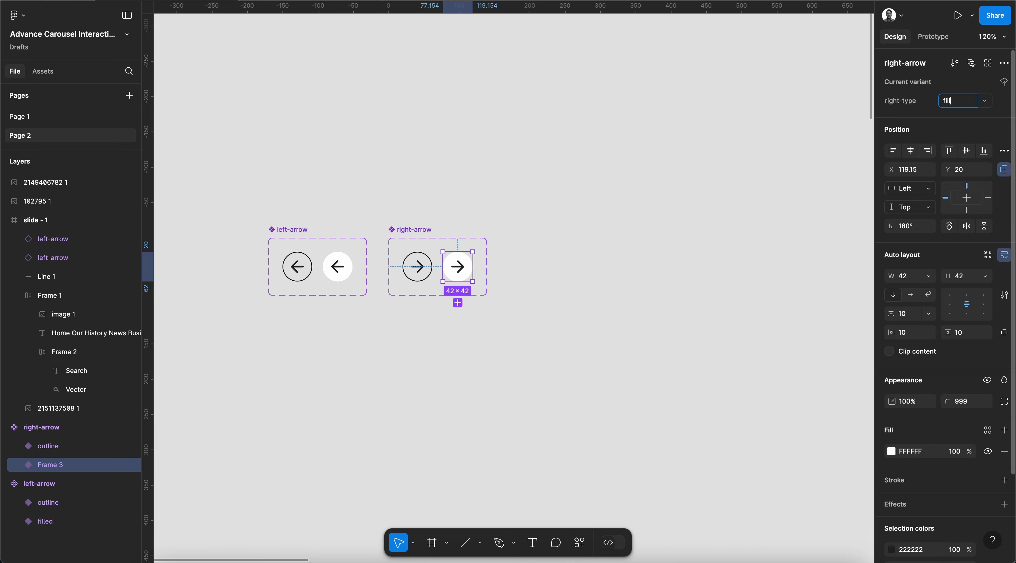
pyautogui.write('ed')
pyautogui.press('Return')
# Place instances of the outline left and right arrows side by side below the component sets and select both.
pyautogui.scroll(-5, 686, 307)
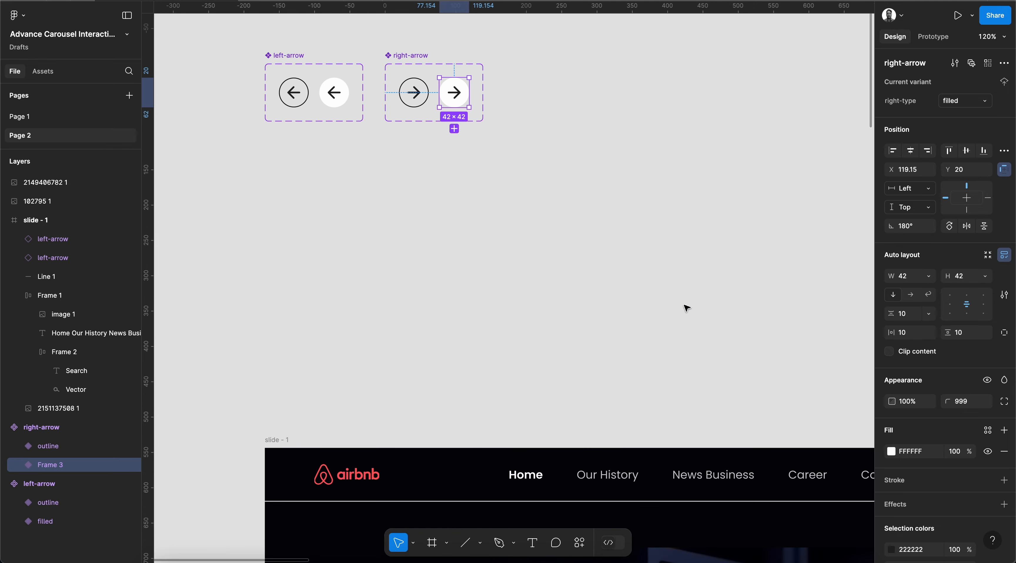
pyautogui.scroll(3, 686, 307)
pyautogui.click(303, 177)
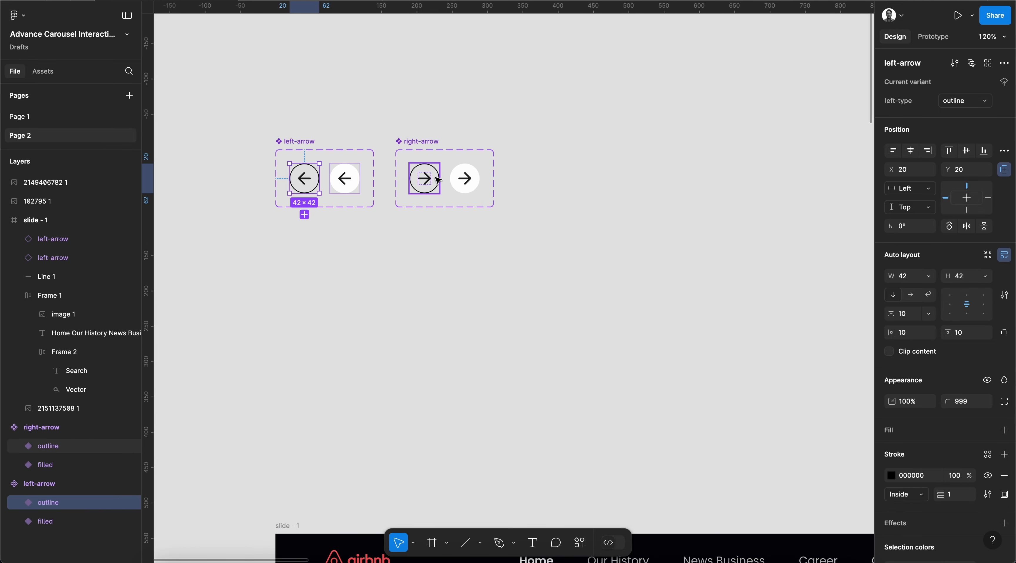
pyautogui.rightClick(331, 283)
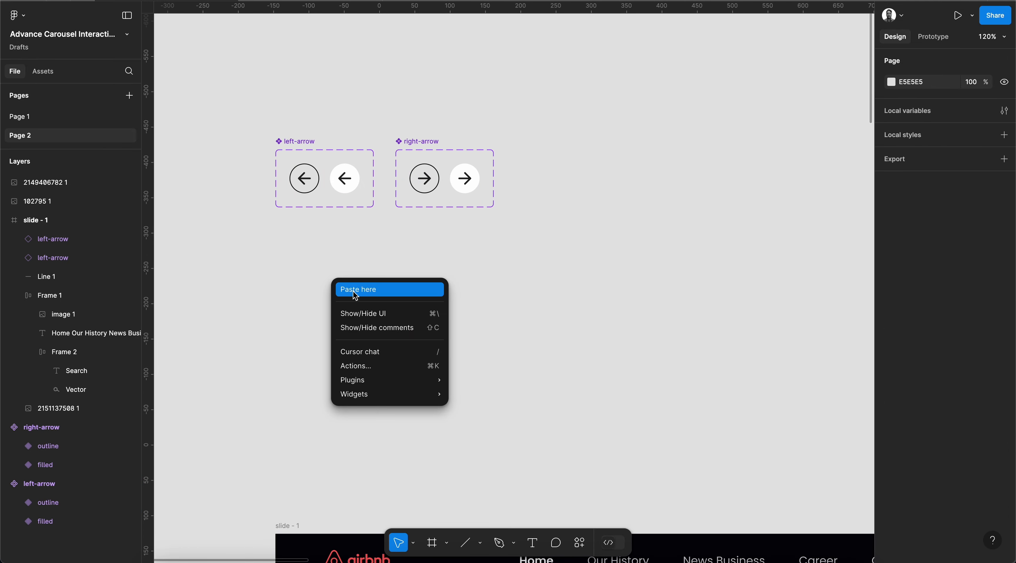
pyautogui.click(355, 294)
pyautogui.moveTo(423, 177); pyautogui.dragTo(390, 294)
pyautogui.moveTo(321, 273); pyautogui.dragTo(465, 345)
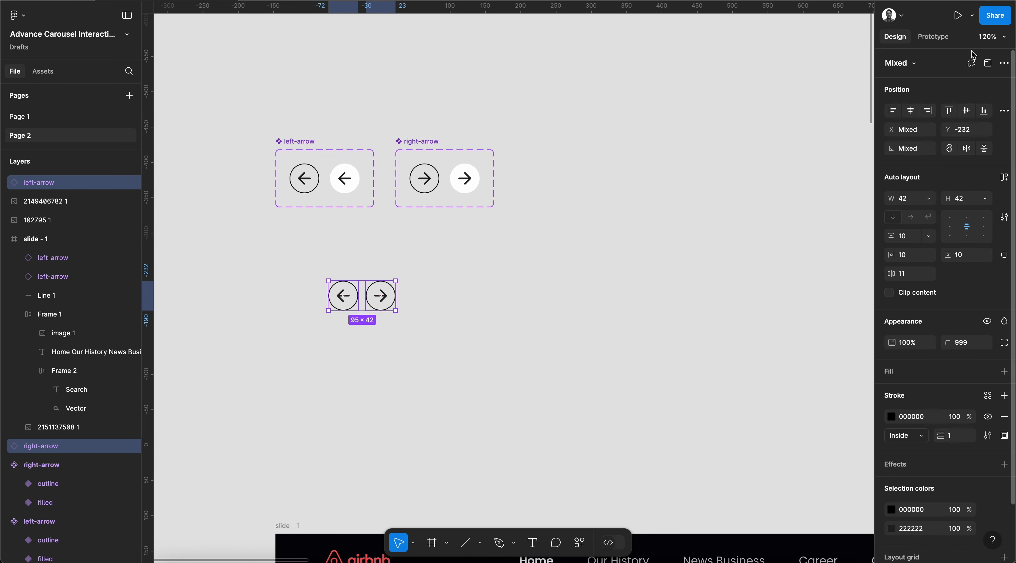
# Combine the selected outline left and right arrows into a single component set and name it arrow.
pyautogui.click(971, 62)
pyautogui.click(942, 140)
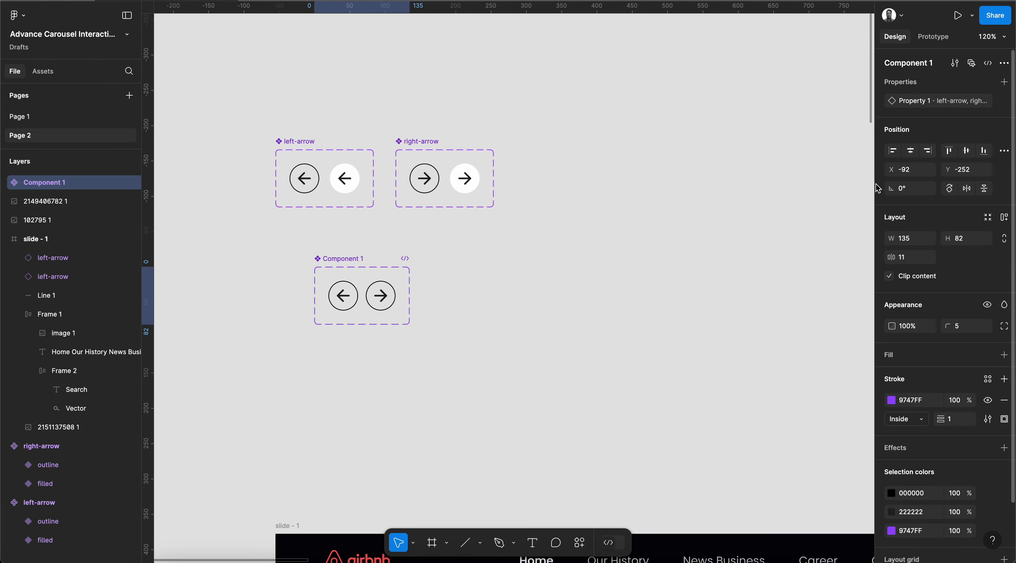
pyautogui.doubleClick(341, 259)
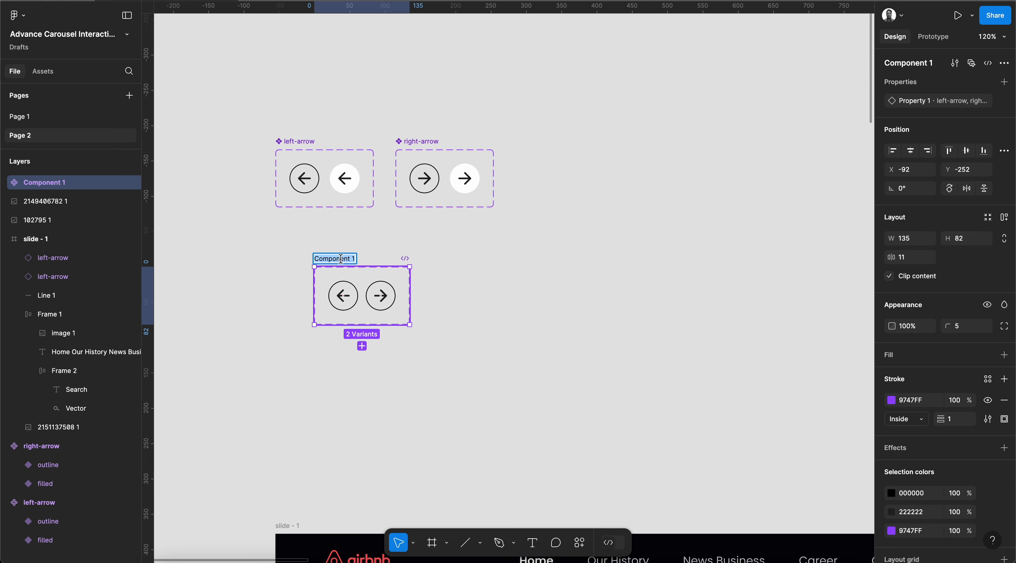
pyautogui.write('arrow')
pyautogui.press('Return')
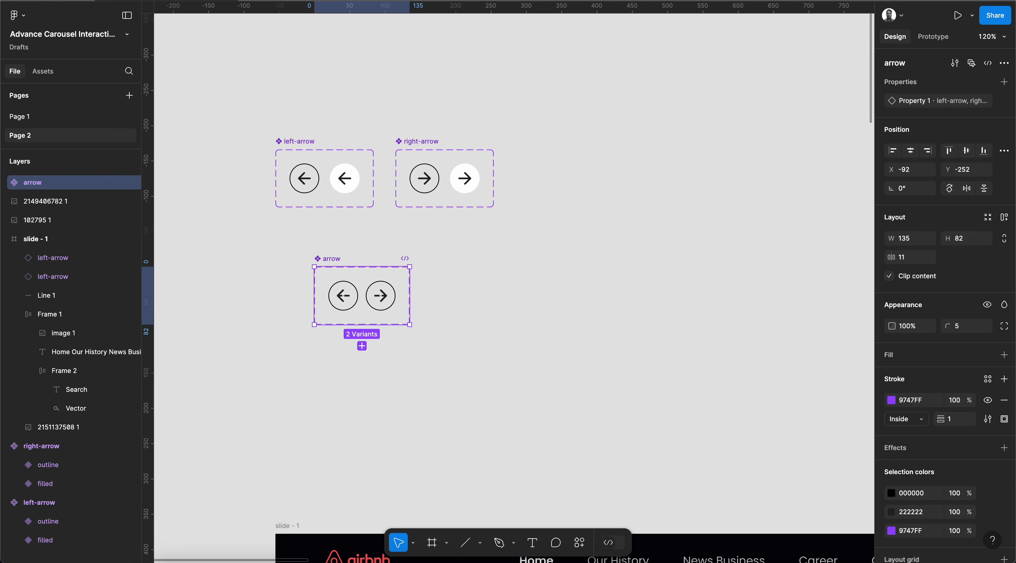
pyautogui.click(479, 321)
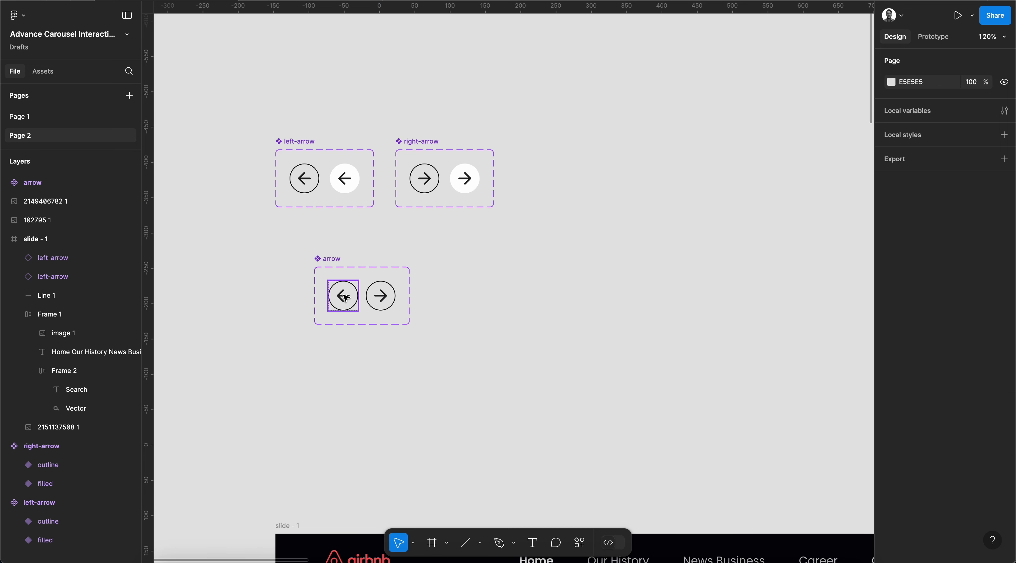
# Rename the arrow component set's variant property to type.
pyautogui.click(332, 259)
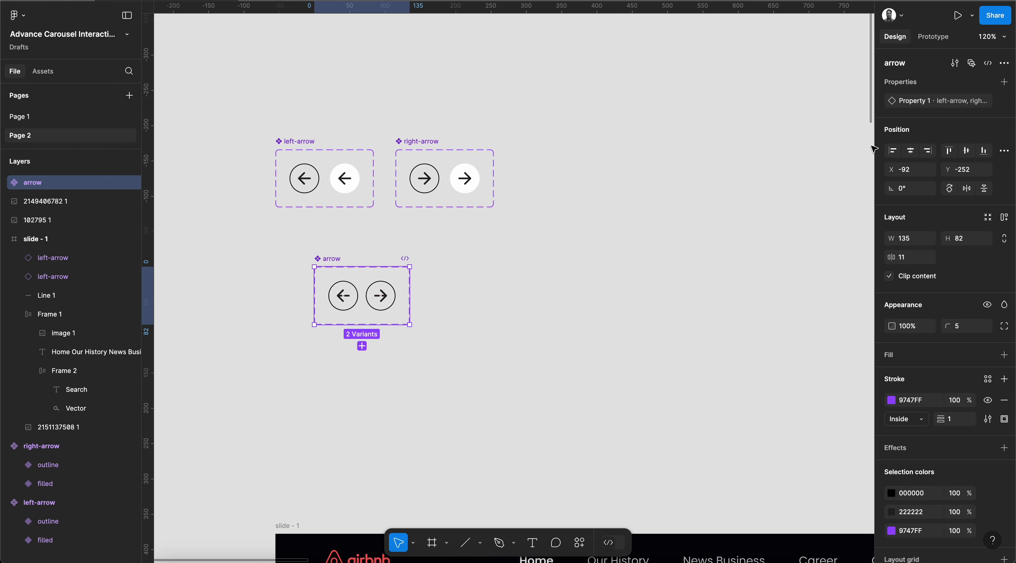
pyautogui.doubleClick(912, 102)
pyautogui.write('typ')
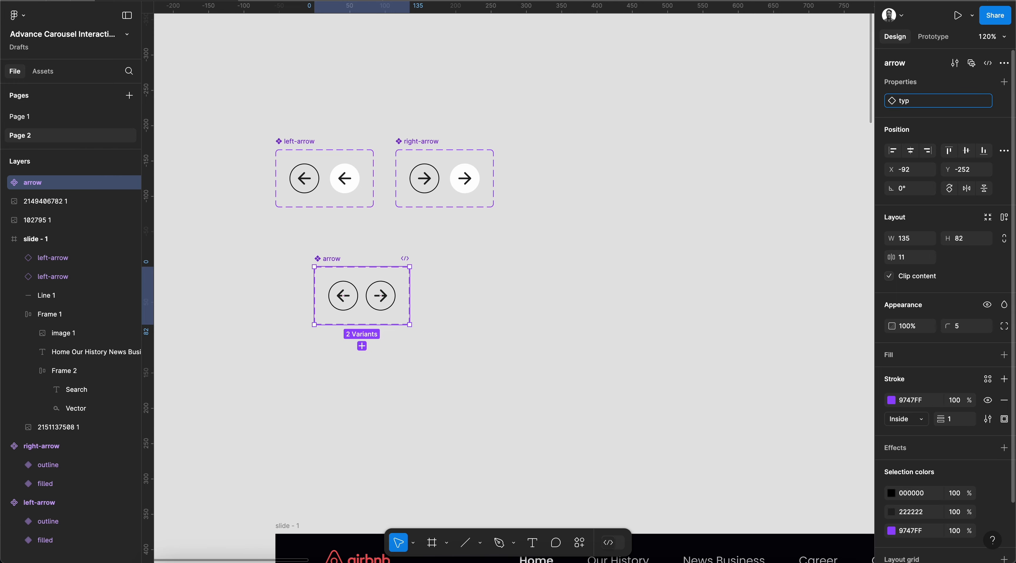
pyautogui.write('e')
pyautogui.press('Return')
# Delete the two old left-arrow instances from the lower-left corner of slide - 1.
pyautogui.scroll(-20, 529, 352)
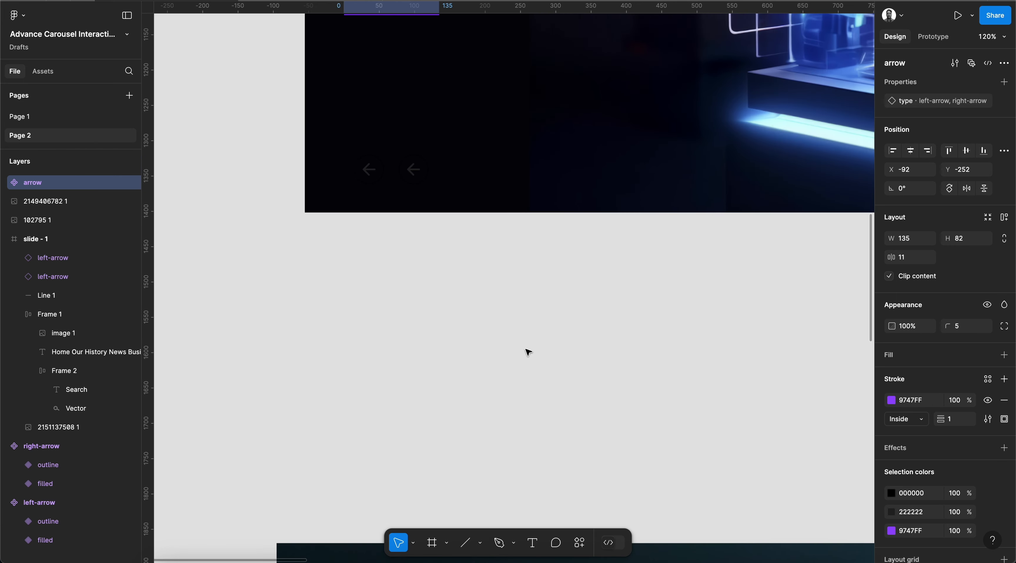
pyautogui.scroll(5, 529, 352)
pyautogui.click(361, 351)
pyautogui.keyDown('shift'); pyautogui.click(407, 352); pyautogui.keyUp('shift')
pyautogui.press('Delete')
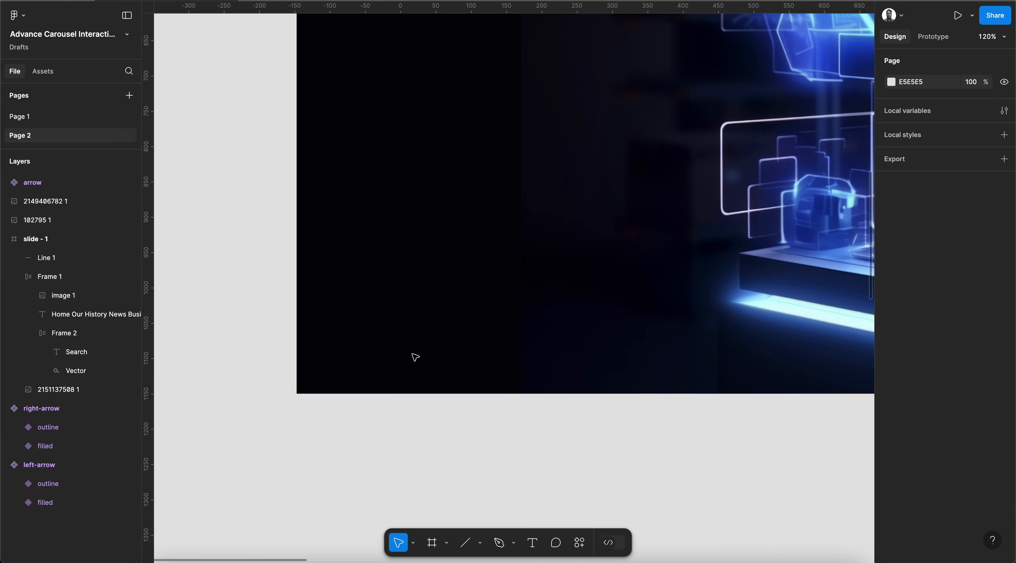
pyautogui.scroll(10, 415, 357)
pyautogui.click(379, 156)
pyautogui.scroll(-12, 379, 158)
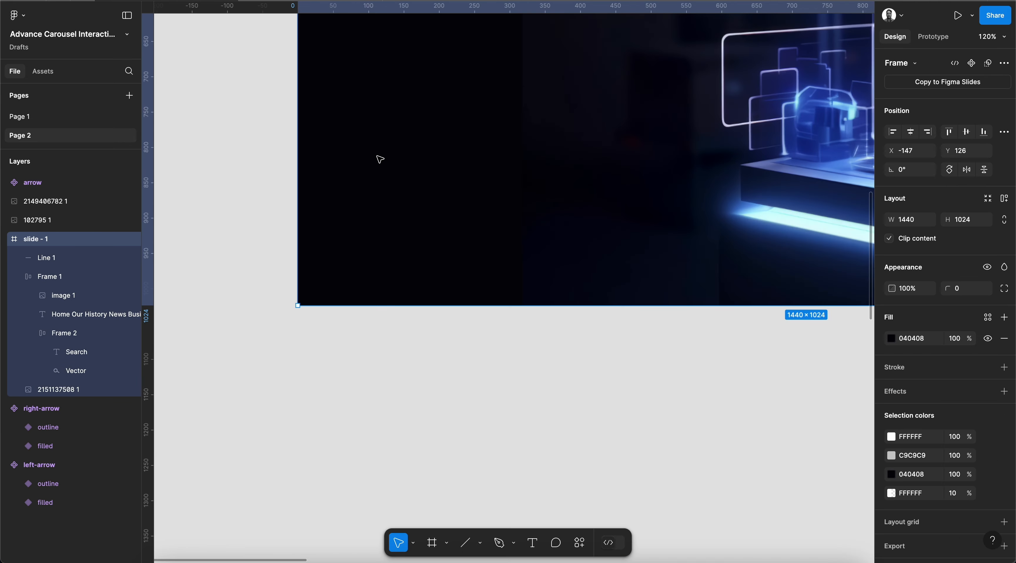
pyautogui.hotkey('ctrl', 'v')
pyautogui.scroll(3, 408, 227)
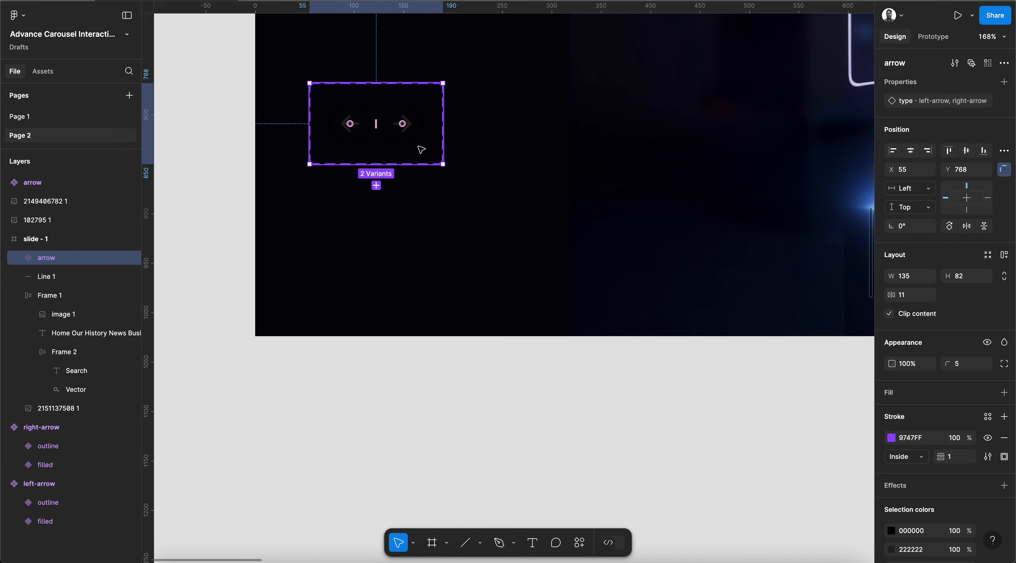
pyautogui.press('Delete')
# Place two side-by-side instances of the arrow set's left-arrow variant near the lower-left area of slide - 1.
pyautogui.scroll(20, 422, 154)
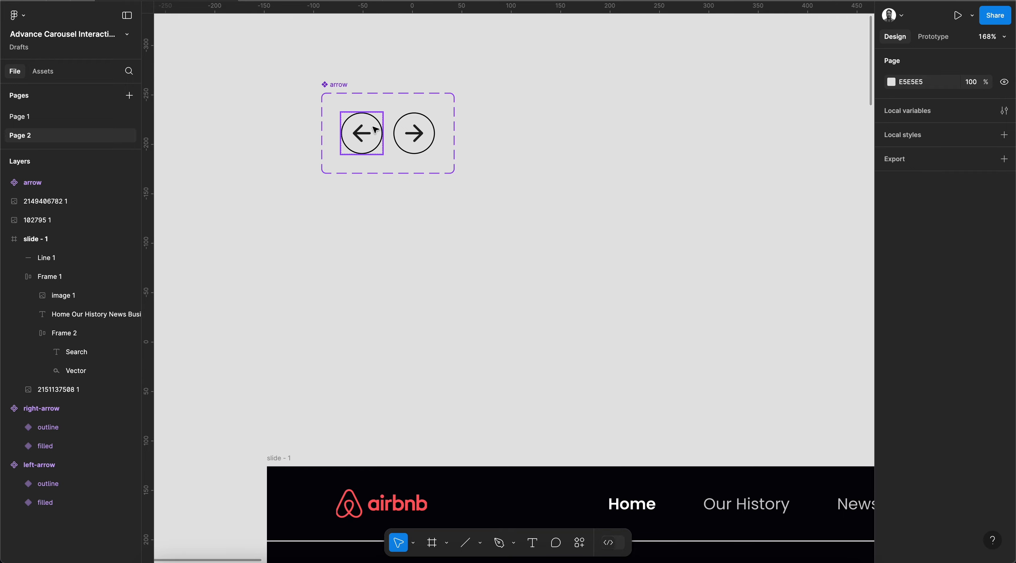
pyautogui.click(375, 130)
pyautogui.scroll(-15, 461, 254)
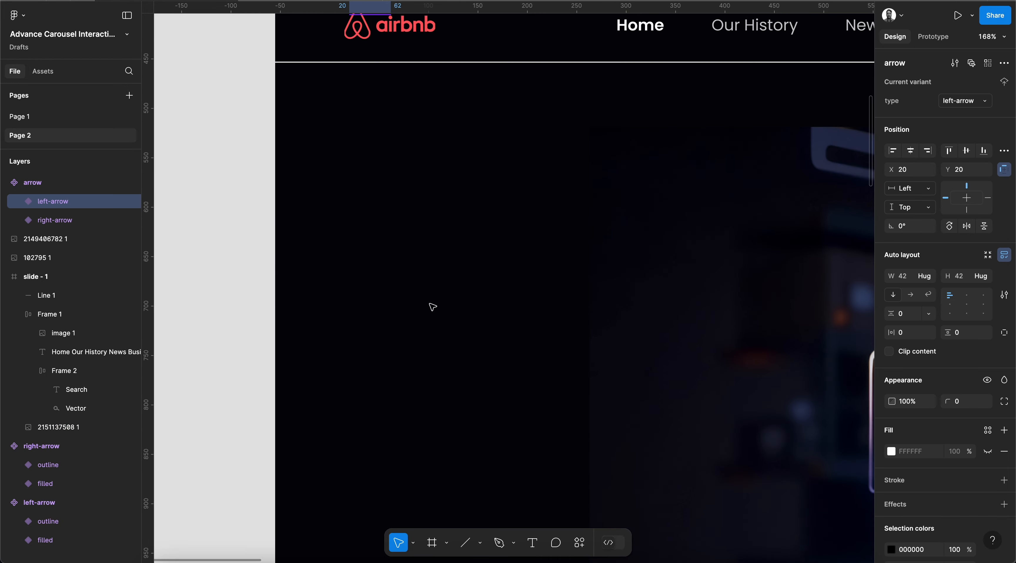
pyautogui.scroll(6, 432, 307)
pyautogui.scroll(-15, 371, 261)
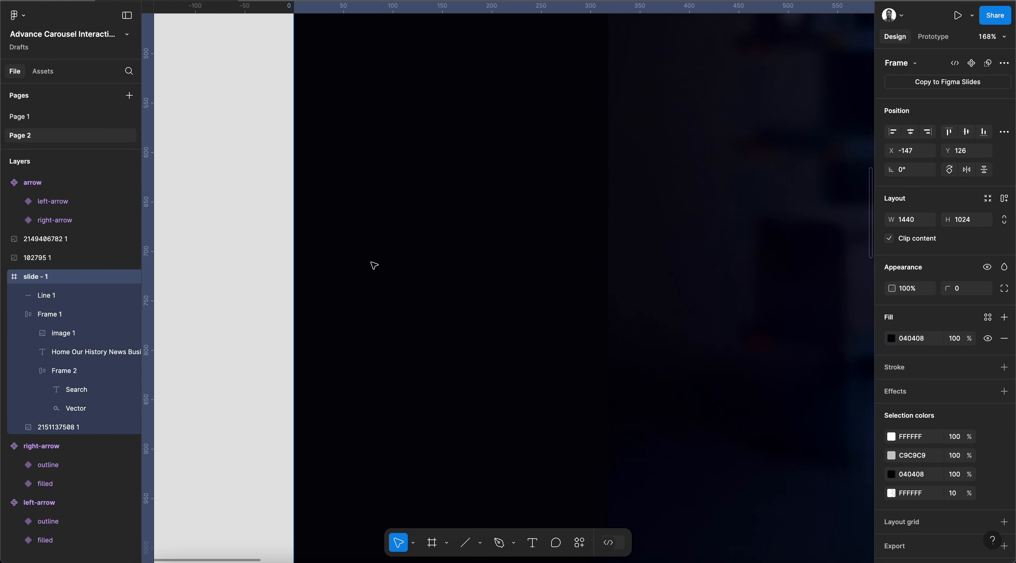
pyautogui.hotkey('ctrl', 'v')
pyautogui.moveTo(515, 286); pyautogui.dragTo(463, 287)
# Switch one arrow instance's type to right-arrow and move it to the right of the other, at X 297.
pyautogui.click(966, 103)
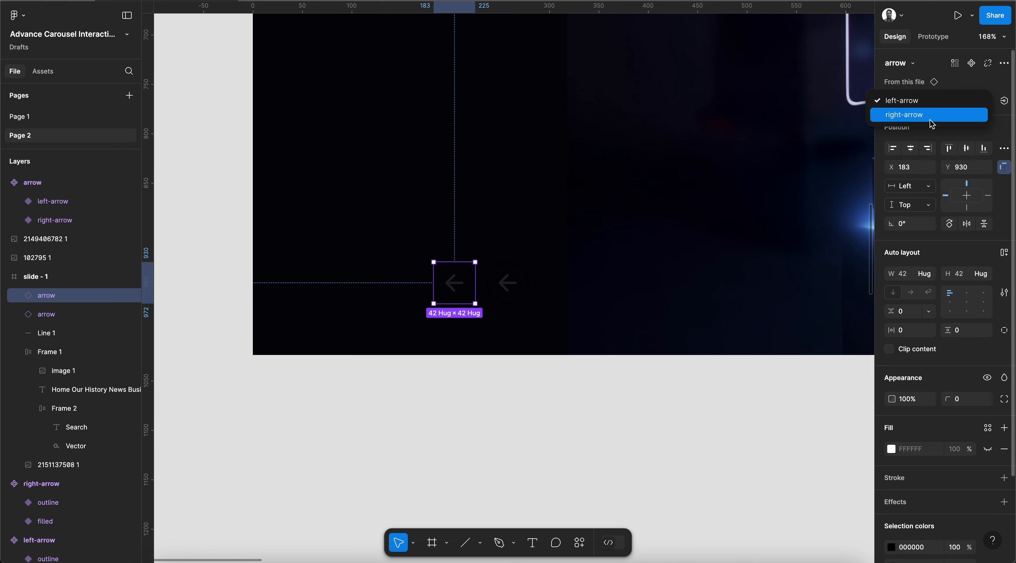
pyautogui.click(955, 115)
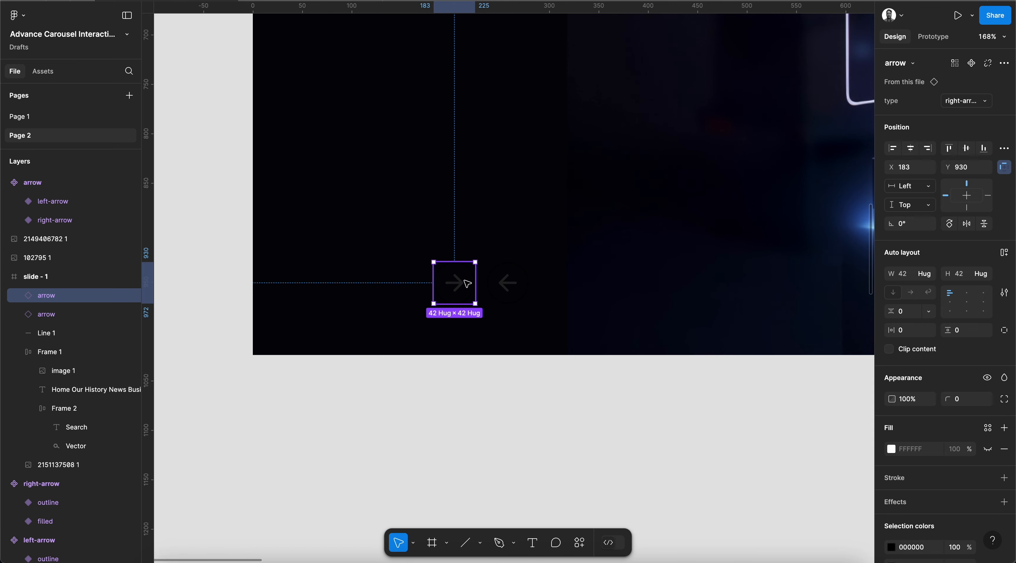
pyautogui.moveTo(466, 284); pyautogui.dragTo(576, 286)
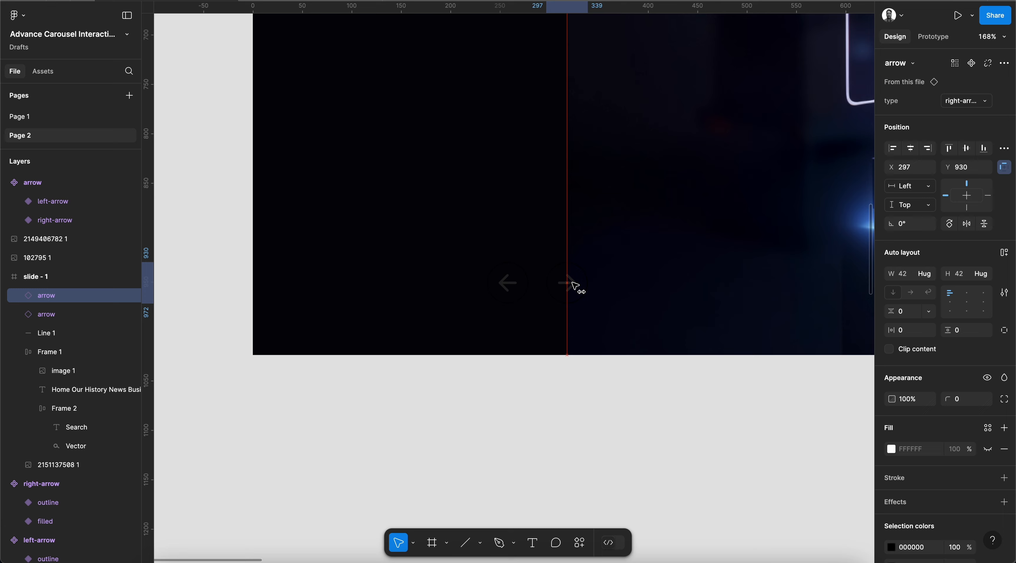
# Wrap both arrows in a horizontal auto layout with an 18 gap and move it to X 46, Y 951 on the slide.
pyautogui.keyDown('shift'); pyautogui.click(515, 284); pyautogui.keyUp('shift')
pyautogui.hotkey('shift', 'a')
pyautogui.click(909, 277)
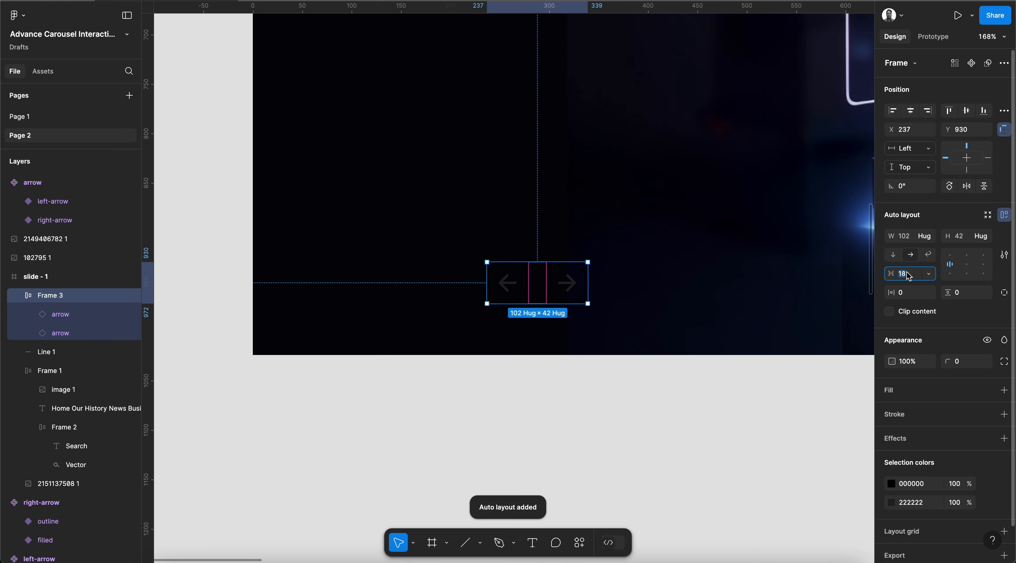
pyautogui.press('Return')
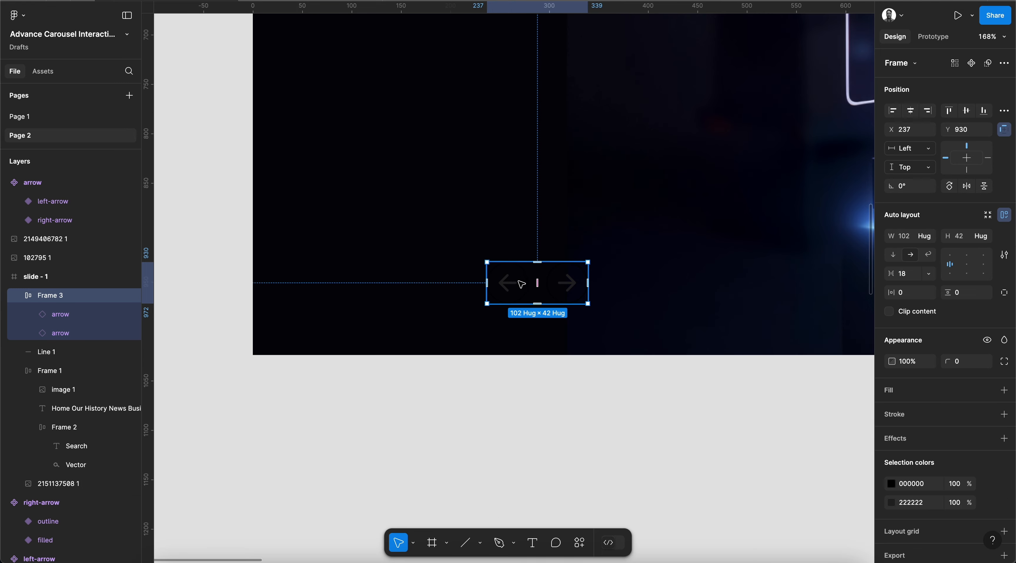
pyautogui.moveTo(515, 286); pyautogui.dragTo(325, 307)
pyautogui.scroll(3, 348, 355)
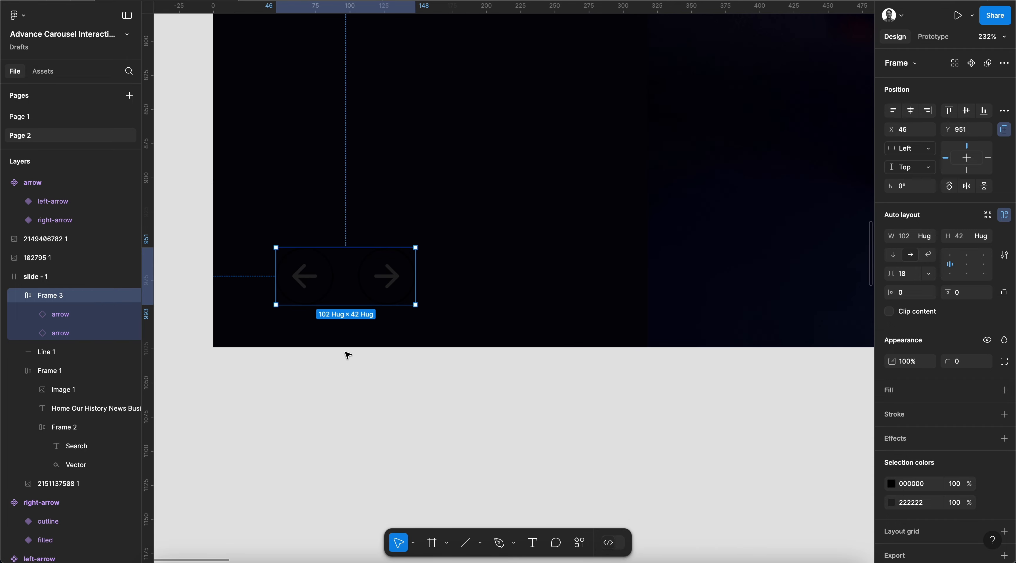
pyautogui.click(324, 400)
# Examine the whole slide, the arrow components and the two unused images on the canvas.
pyautogui.scroll(-5, 324, 399)
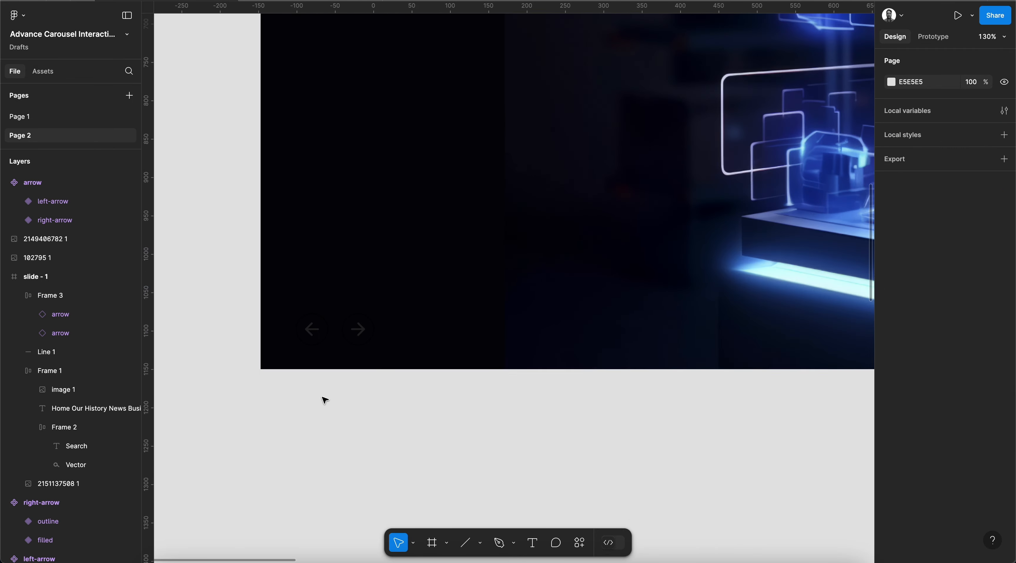
pyautogui.scroll(-4, 324, 400)
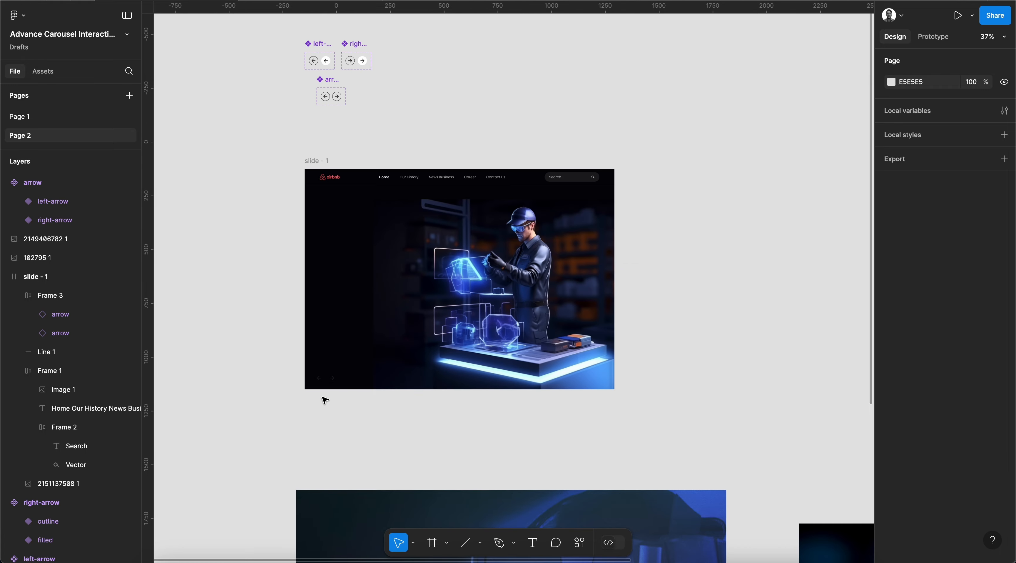
pyautogui.scroll(-5, 324, 400)
pyautogui.scroll(-2, 324, 400)
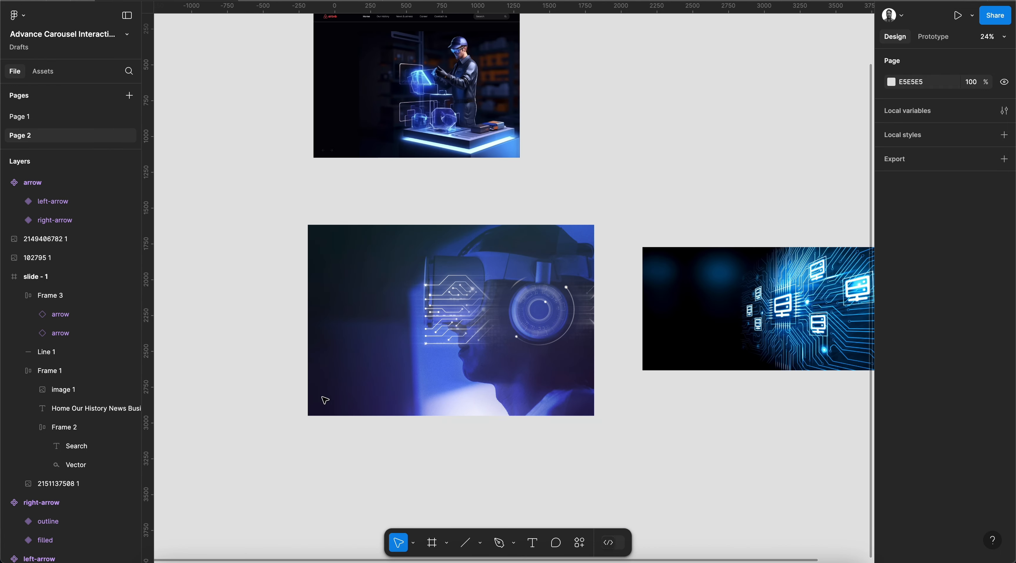
pyautogui.hscroll(3, 324, 400)
pyautogui.scroll(-2, 324, 400)
pyautogui.hscroll(-2, 324, 399)
pyautogui.scroll(1, 325, 400)
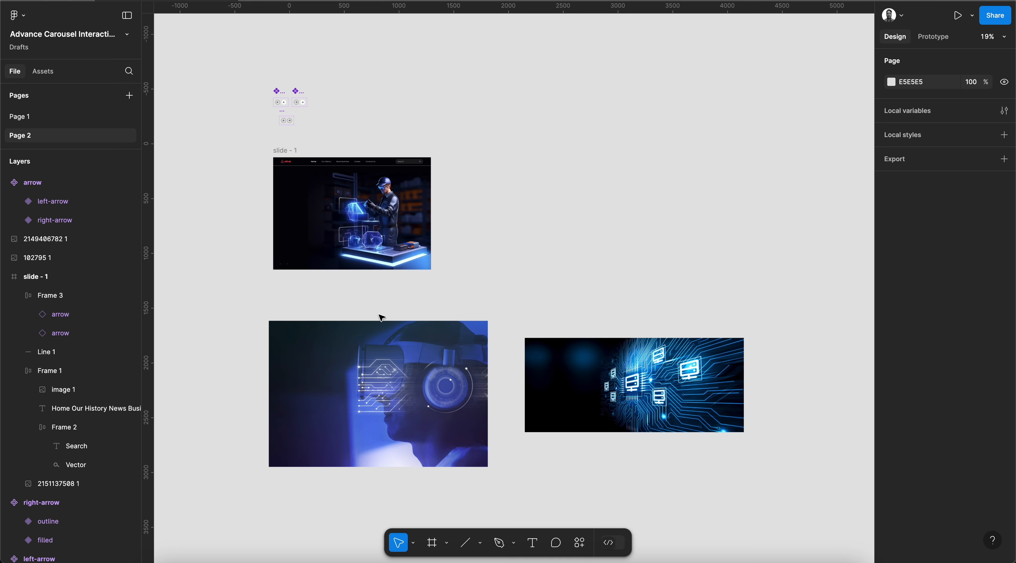
pyautogui.scroll(4, 297, 150)
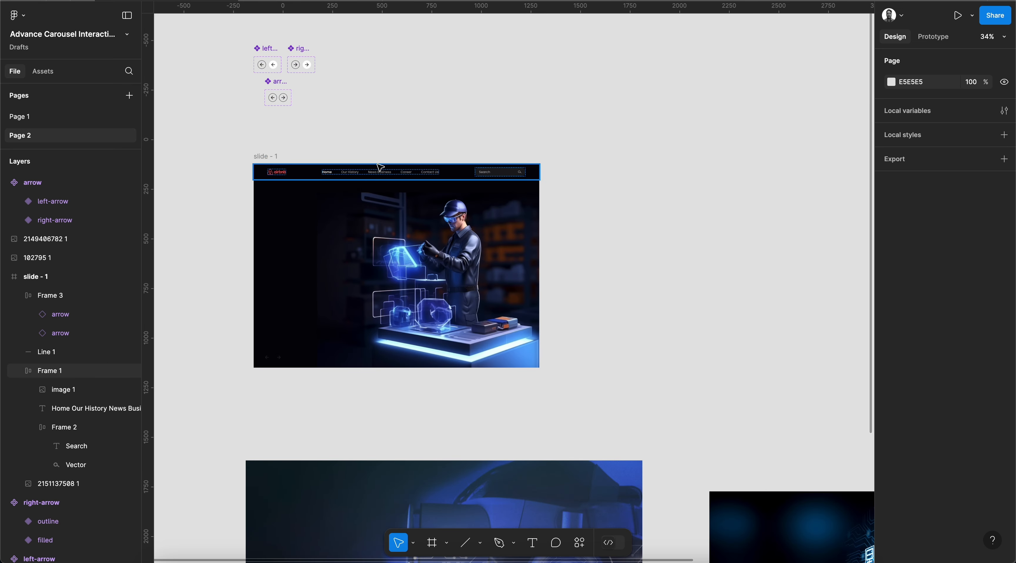
pyautogui.scroll(2, 324, 294)
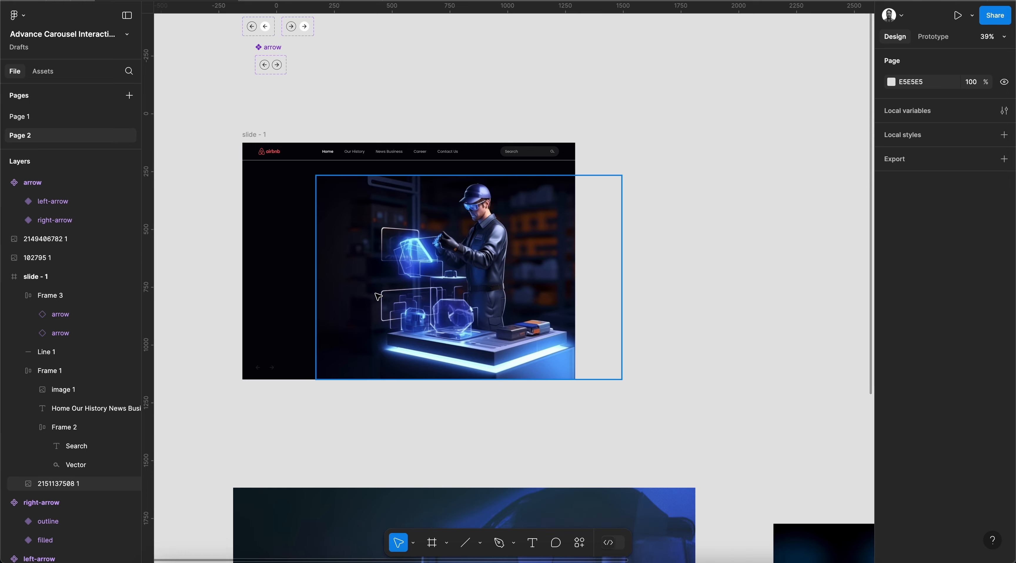
# Recolour the arrow icons in the slide's navigation frame to white, FFFFFF.
pyautogui.scroll(5, 378, 296)
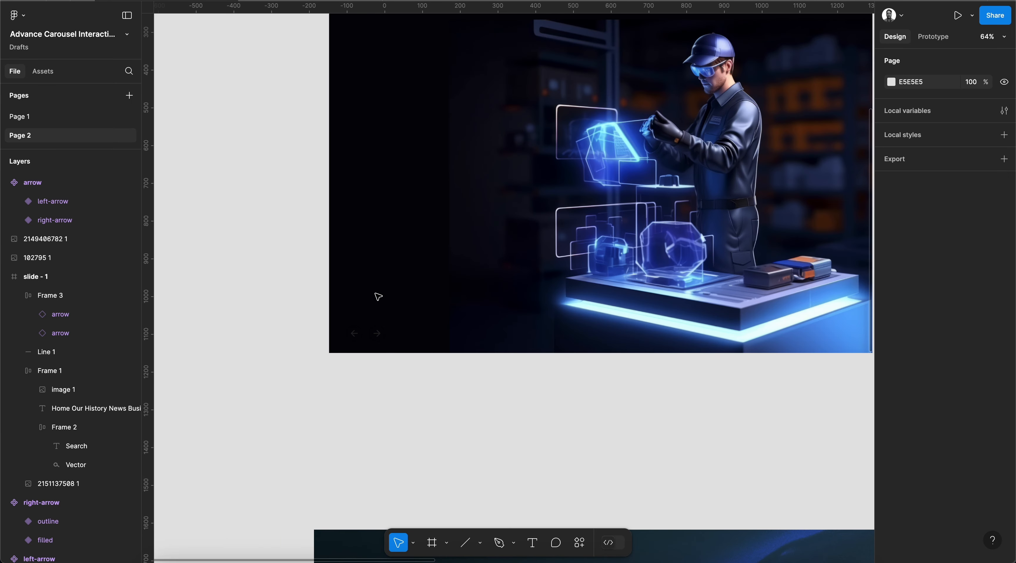
pyautogui.scroll(5, 378, 296)
pyautogui.click(381, 360)
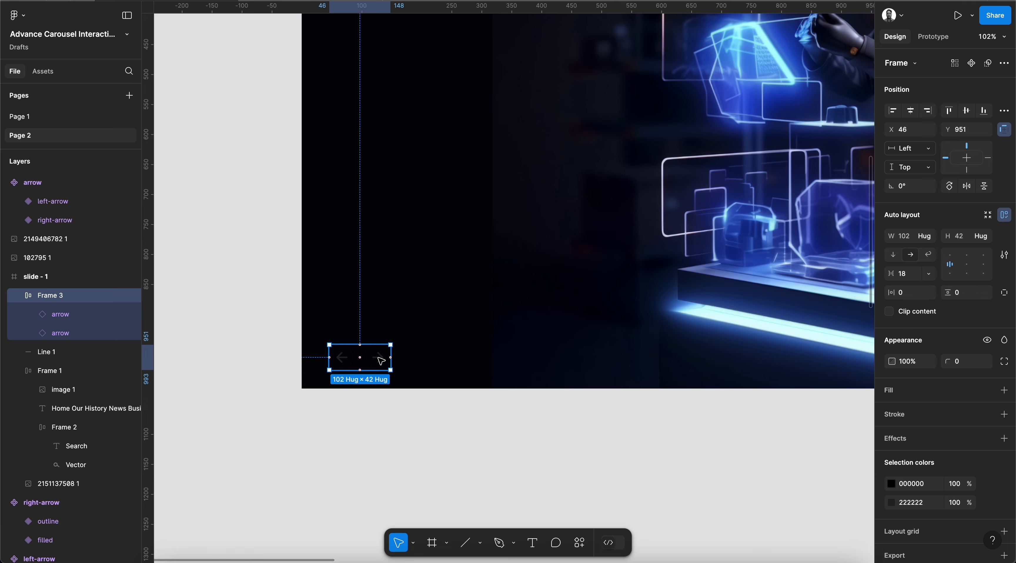
pyautogui.scroll(2, 381, 360)
pyautogui.scroll(-2, 986, 426)
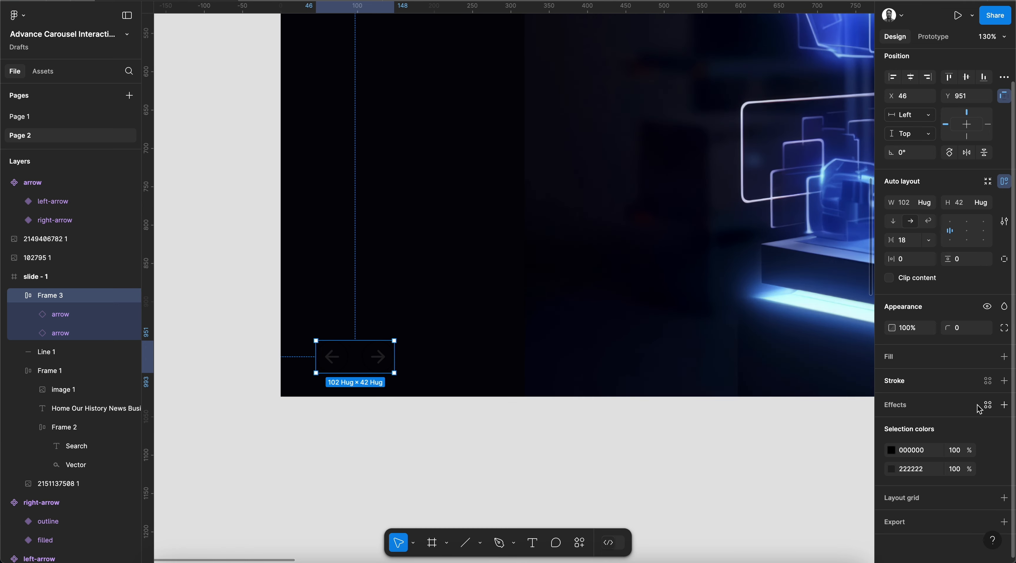
pyautogui.click(891, 470)
pyautogui.moveTo(747, 308); pyautogui.dragTo(711, 240)
# Recolour the circular outlines around both slide arrows to dark grey, 4F4F4F.
pyautogui.click(891, 449)
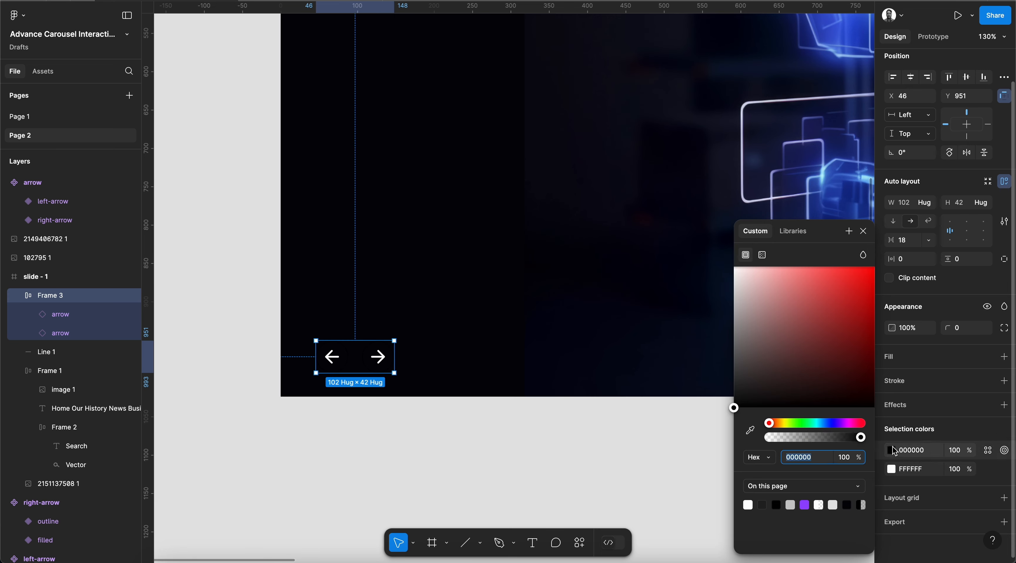
pyautogui.moveTo(755, 313); pyautogui.dragTo(718, 369)
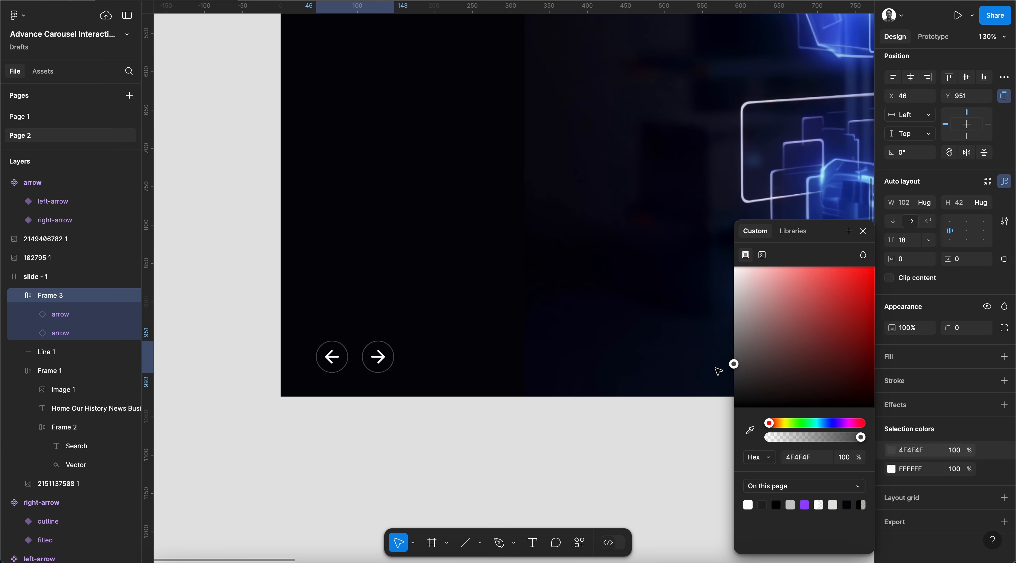
pyautogui.click(864, 231)
pyautogui.click(402, 432)
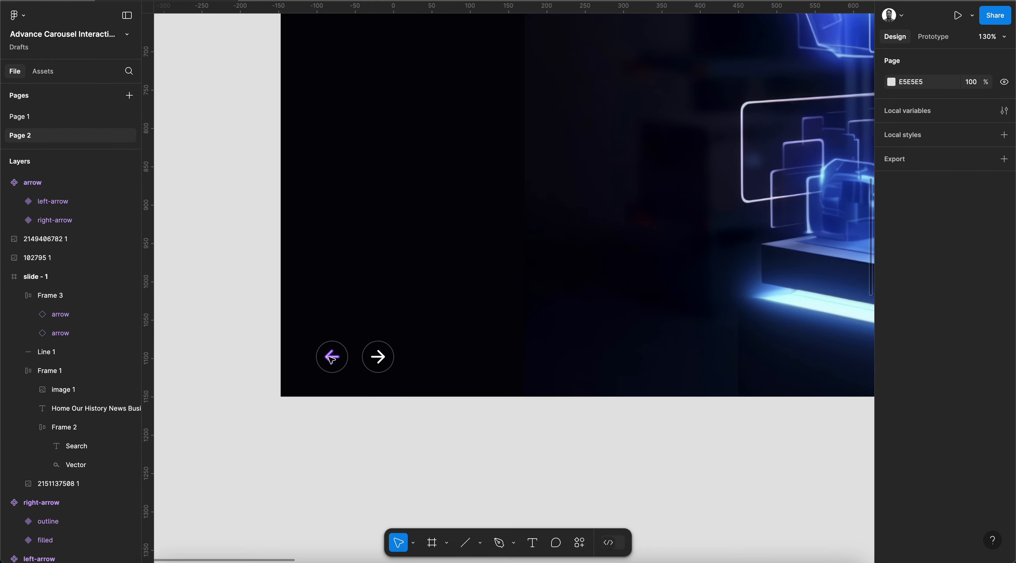
pyautogui.doubleClick(383, 359)
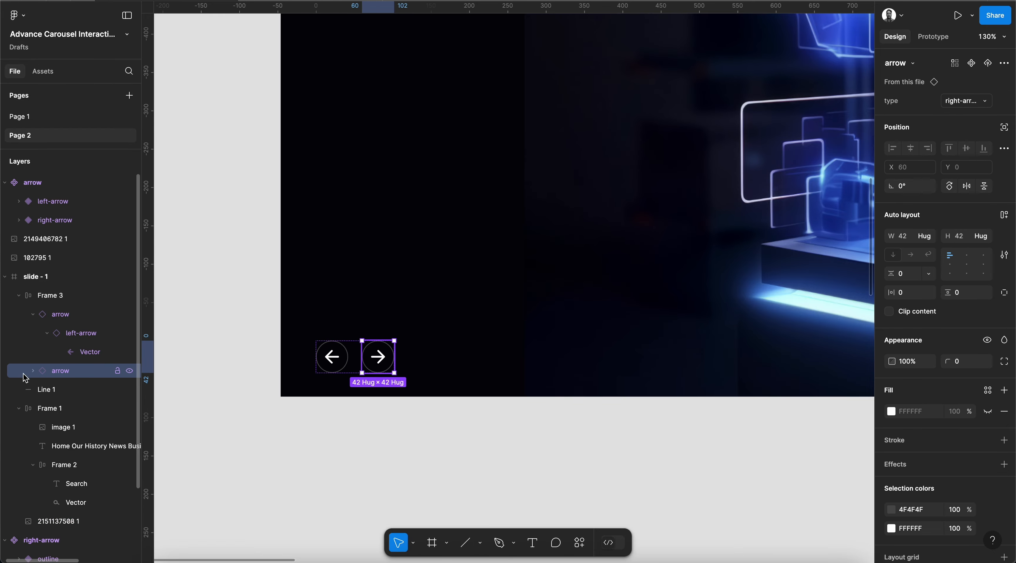
pyautogui.scroll(15, 415, 351)
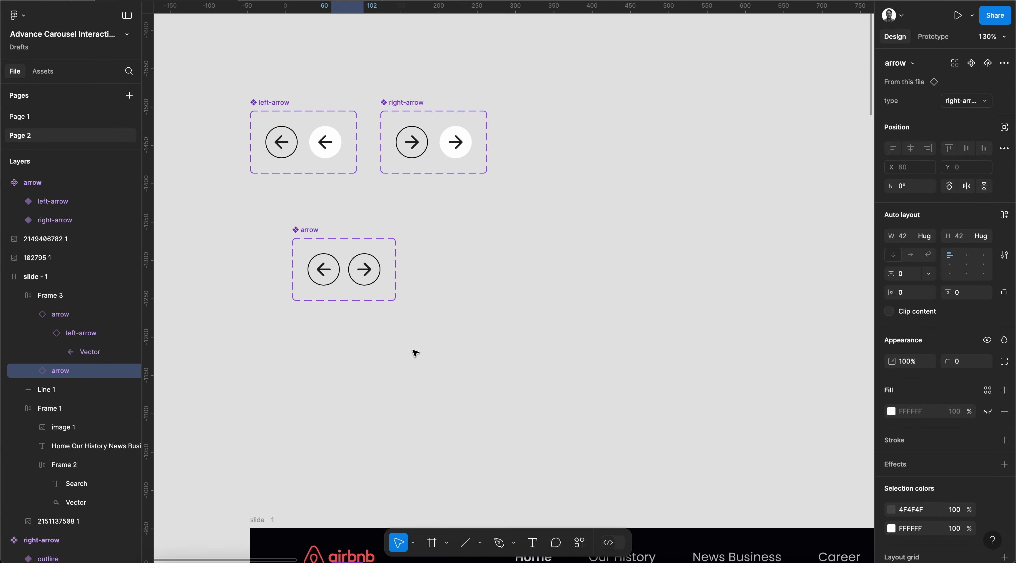
pyautogui.click(323, 278)
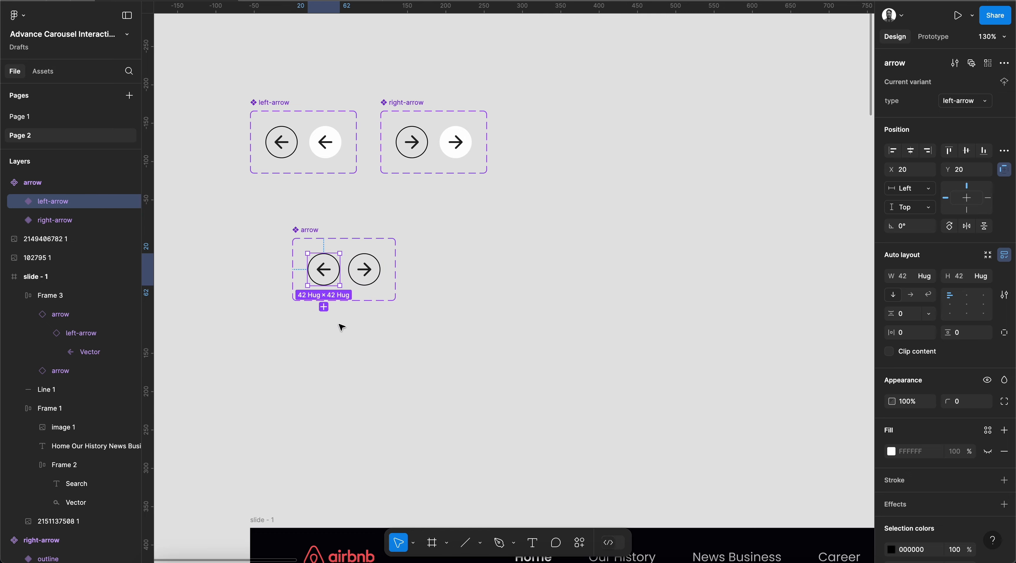
pyautogui.scroll(-15, 341, 327)
pyautogui.click(387, 261)
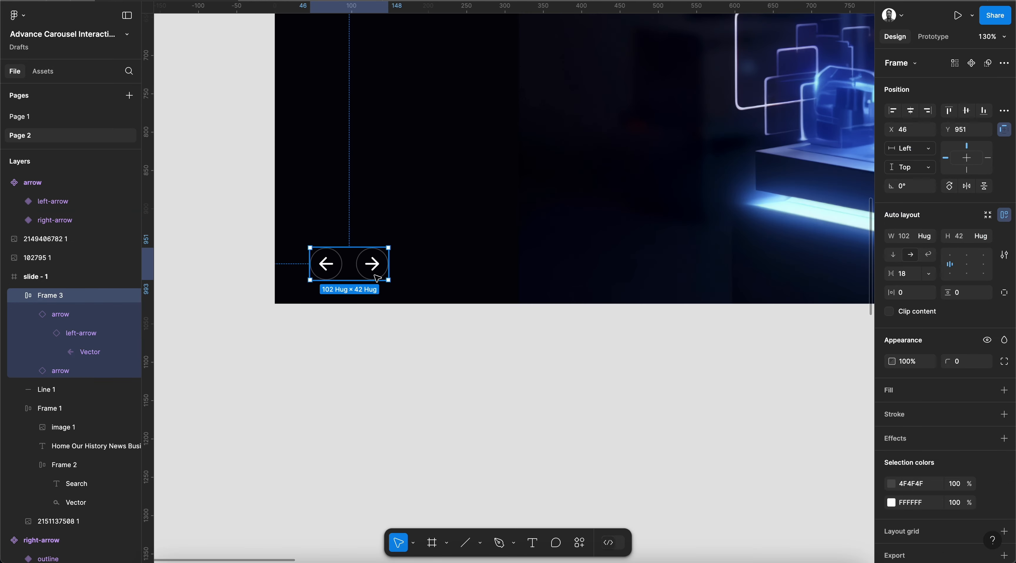
# Examine the recoloured navigation arrows, the arrow component sets and the overall layout of the slide.
pyautogui.click(87, 352)
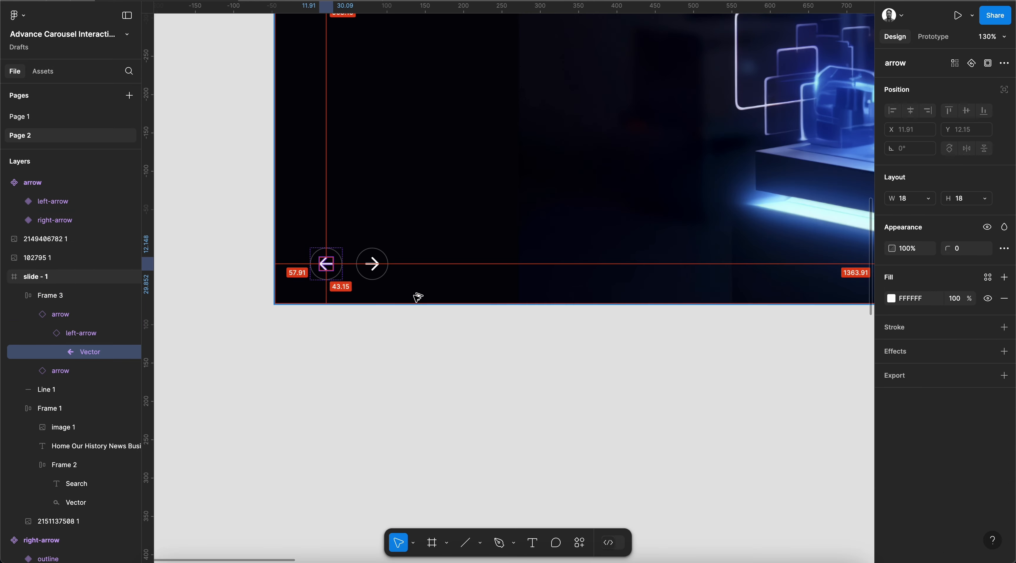
pyautogui.scroll(15, 415, 295)
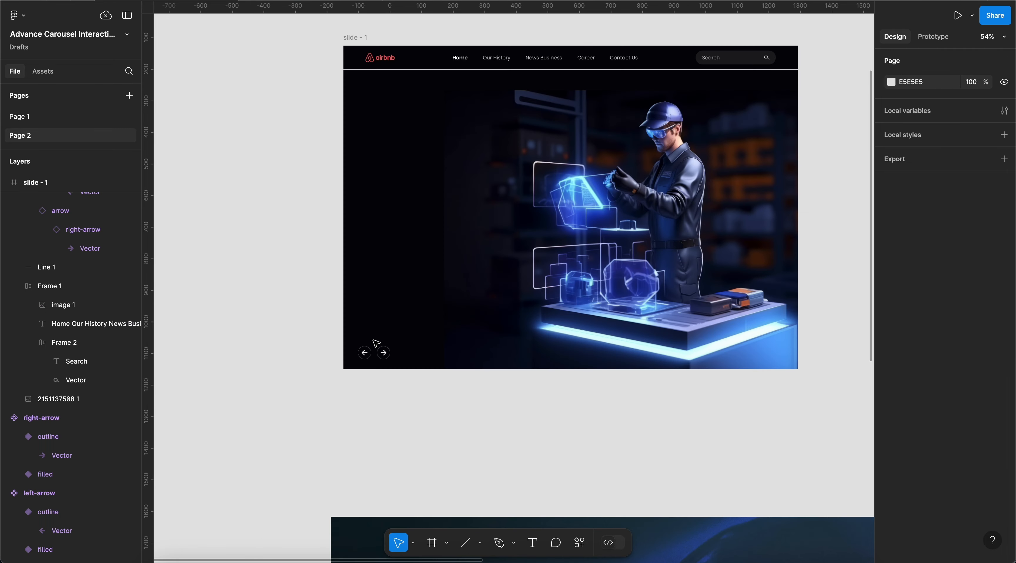
pyautogui.scroll(10, 375, 342)
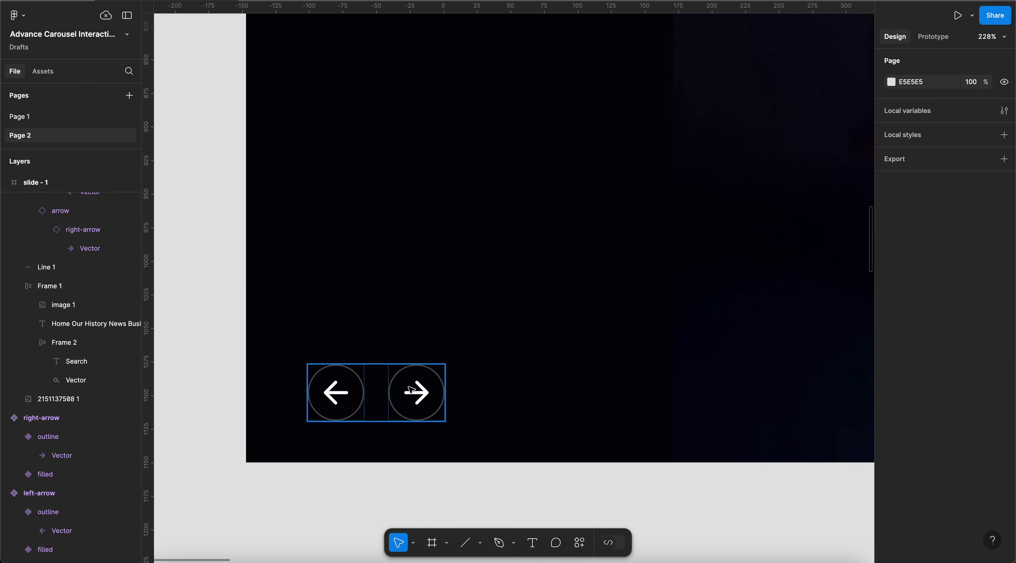
pyautogui.scroll(-5, 413, 351)
pyautogui.scroll(20, 413, 351)
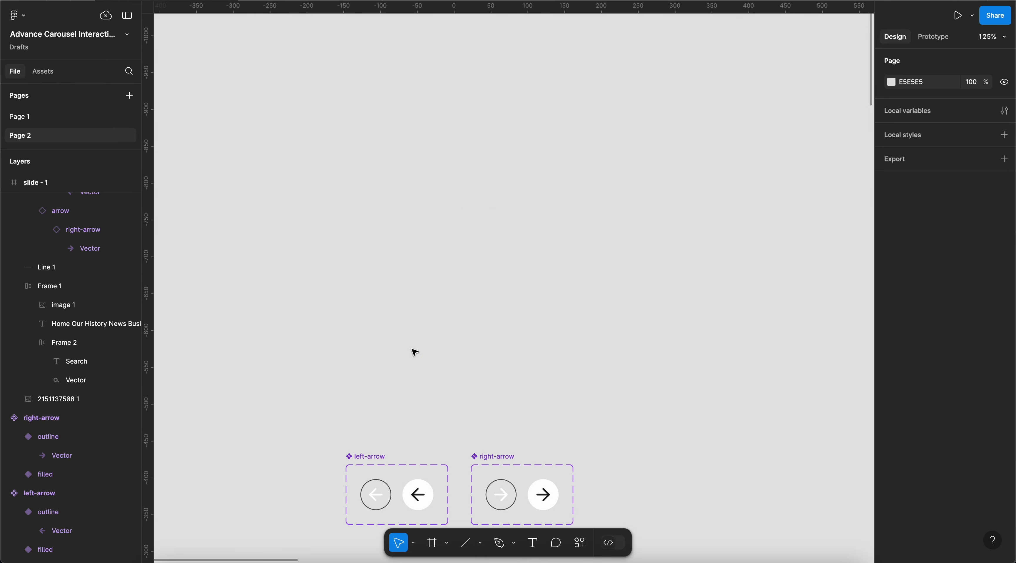
pyautogui.scroll(-5, 414, 352)
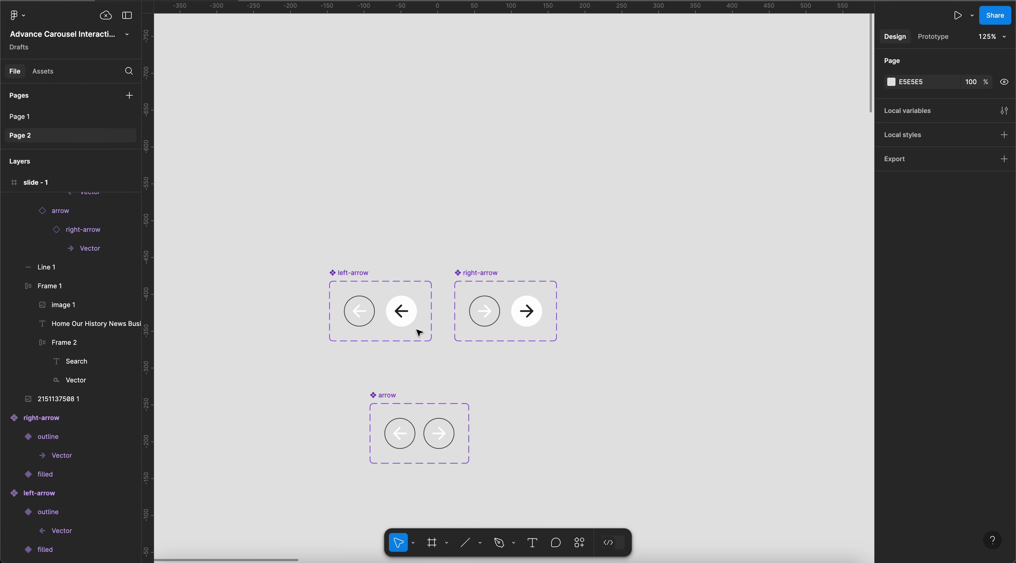
pyautogui.scroll(-3, 452, 394)
pyautogui.scroll(-10, 452, 394)
pyautogui.scroll(3, 452, 394)
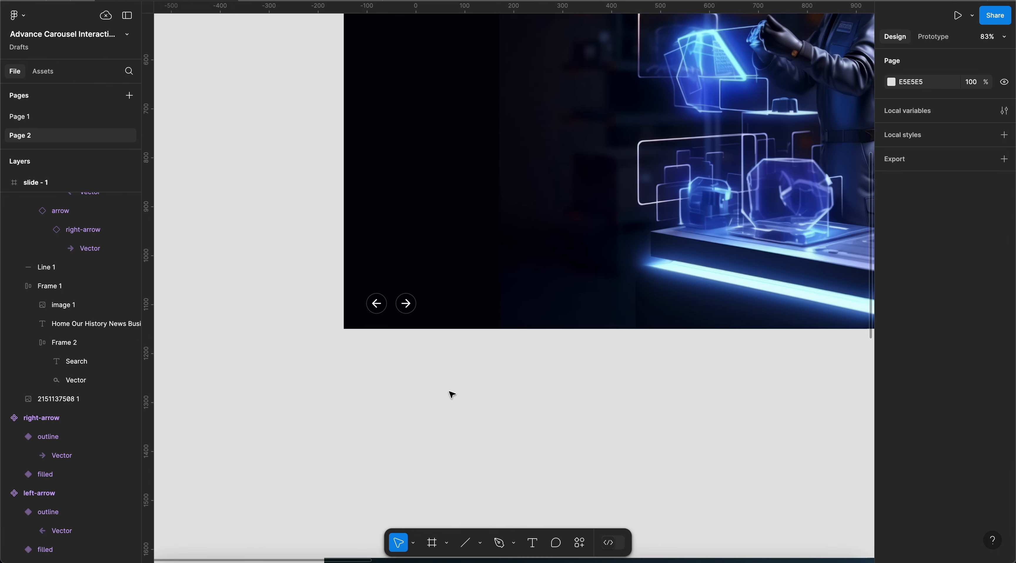
pyautogui.scroll(3, 452, 394)
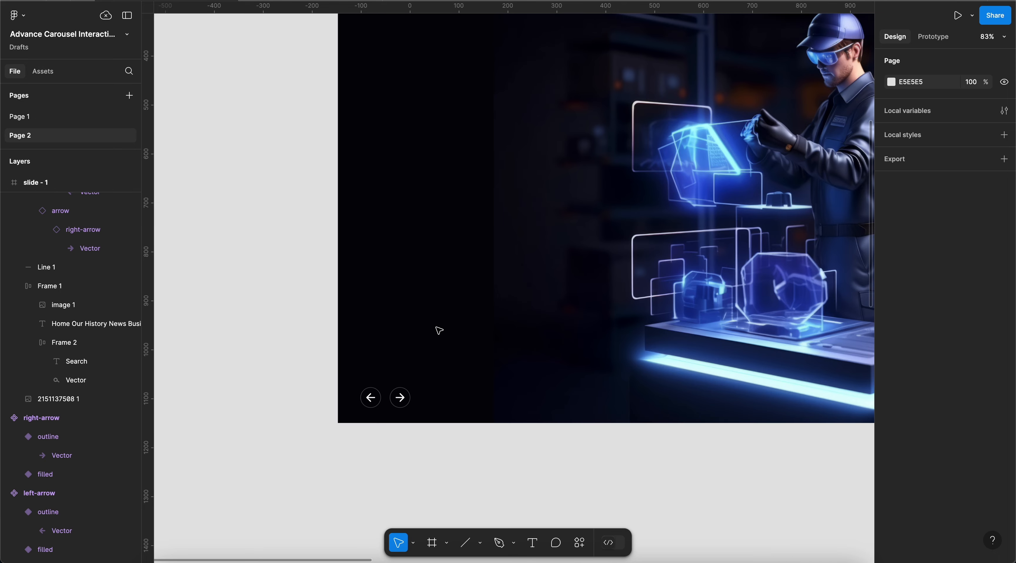
pyautogui.scroll(3, 439, 330)
pyautogui.hscroll(2, 439, 330)
pyautogui.scroll(-2, 439, 330)
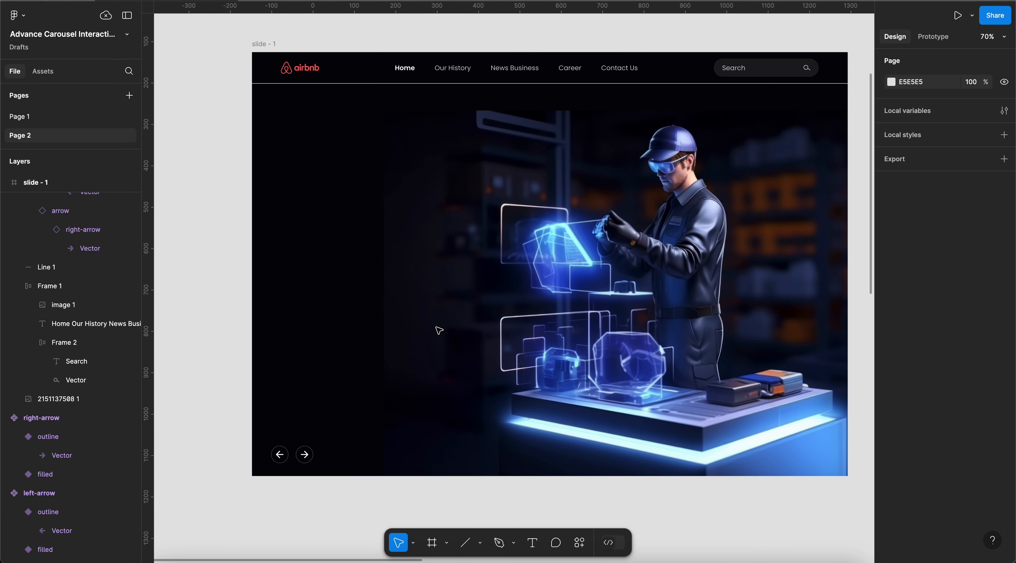
pyautogui.hscroll(-2, 439, 330)
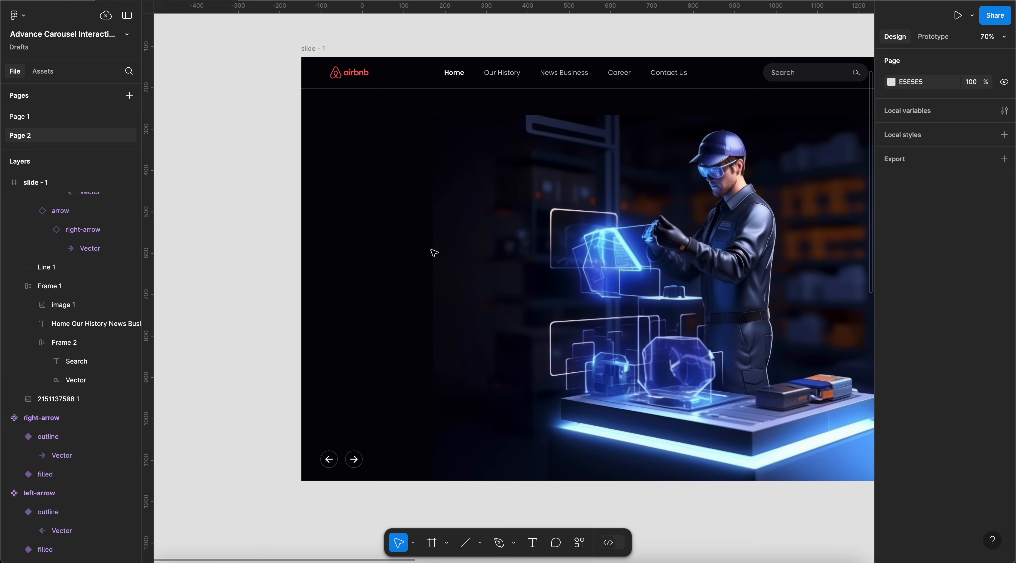
pyautogui.hscroll(2, 463, 264)
pyautogui.scroll(-2, 462, 263)
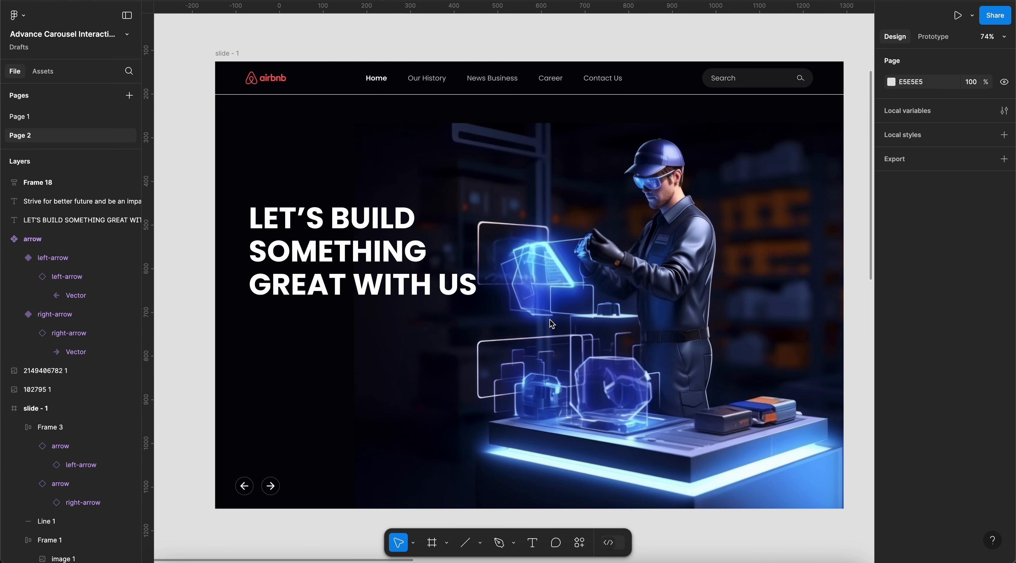
# Cut the lines SOMETHING GREAT WITH US out of the large heading, leaving LET'S BUILD as its own text.
pyautogui.click(384, 257)
pyautogui.hscroll(-4, 353, 259)
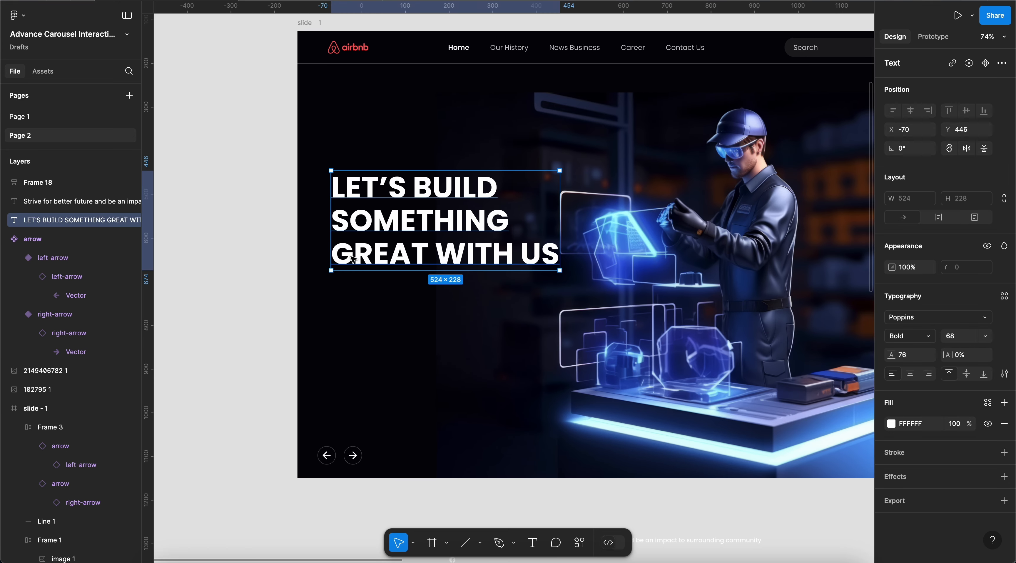
pyautogui.doubleClick(381, 227)
pyautogui.click(345, 223)
pyautogui.moveTo(335, 221); pyautogui.dragTo(561, 252)
pyautogui.hotkey('ctrl', 'c')
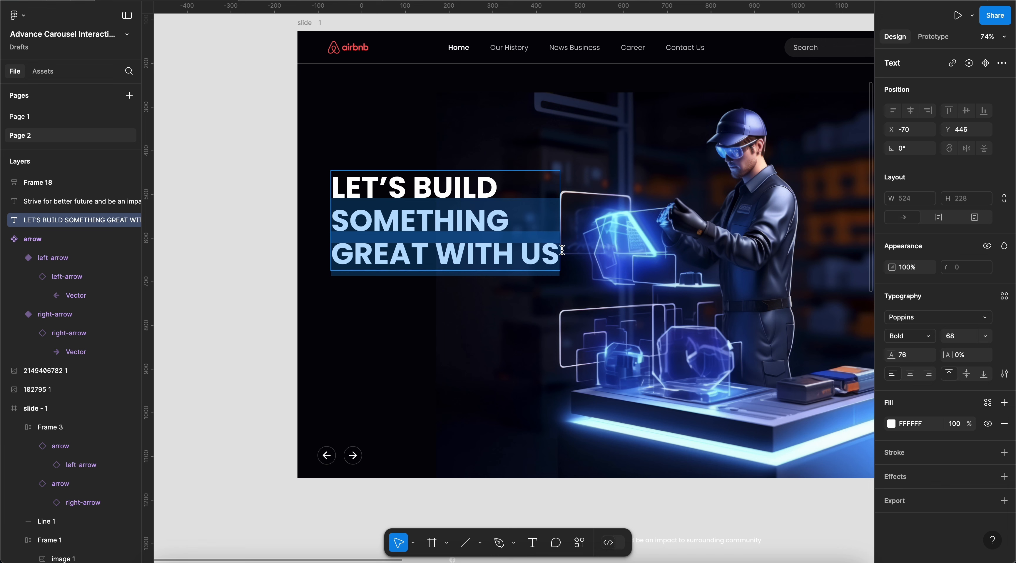
pyautogui.press('BackSpace')
pyautogui.press('Escape')
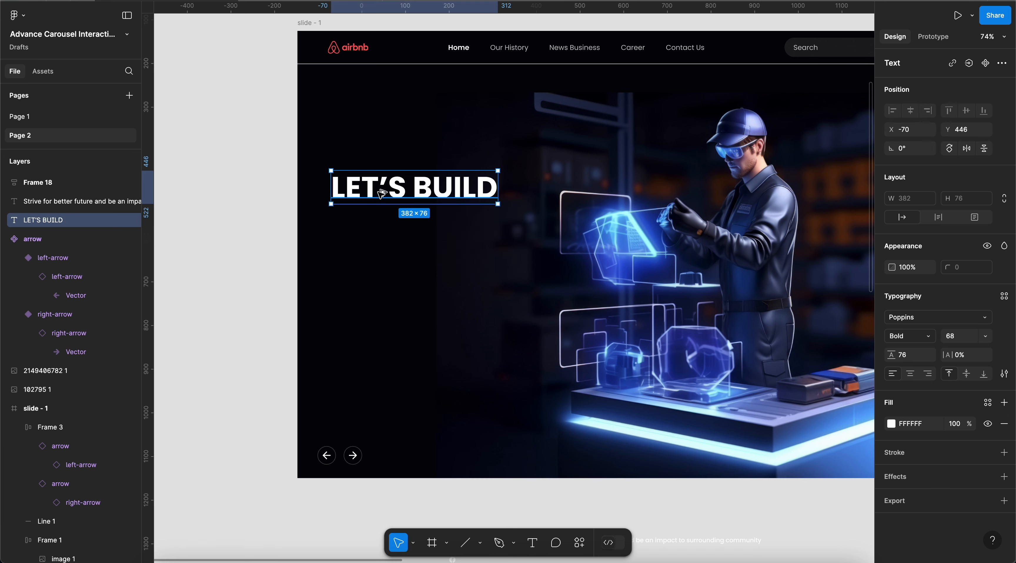
# Duplicate the LET'S BUILD text directly beneath at Y 522 and replace its wording with SOMETHING.
pyautogui.hotkey('ctrl', 'd')
pyautogui.doubleClick(378, 228)
pyautogui.hotkey('ctrl', 'v')
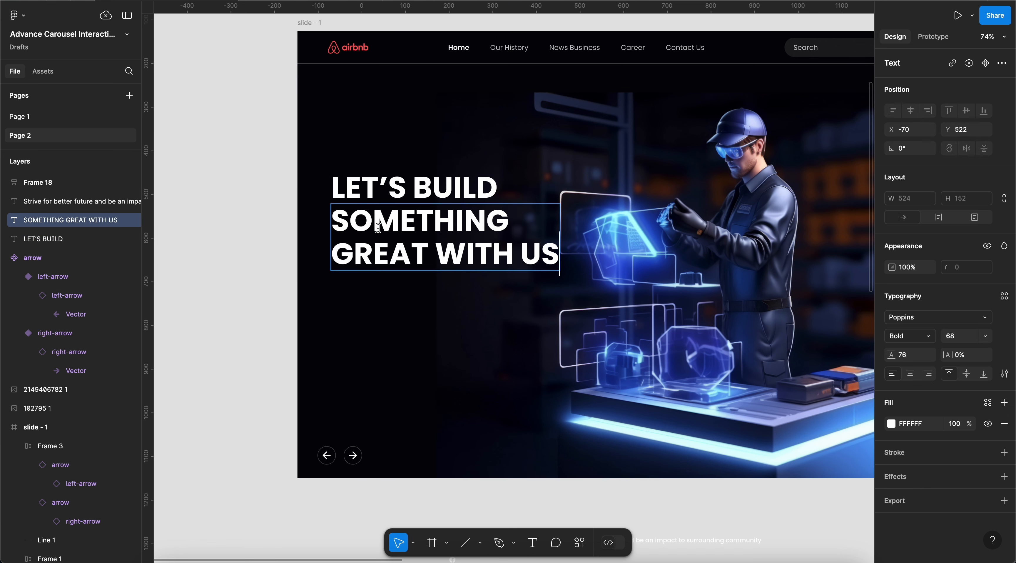
pyautogui.tripleClick(338, 251)
pyautogui.hotkey('ctrl', 'c')
pyautogui.press('BackSpace')
pyautogui.press('BackSpace')
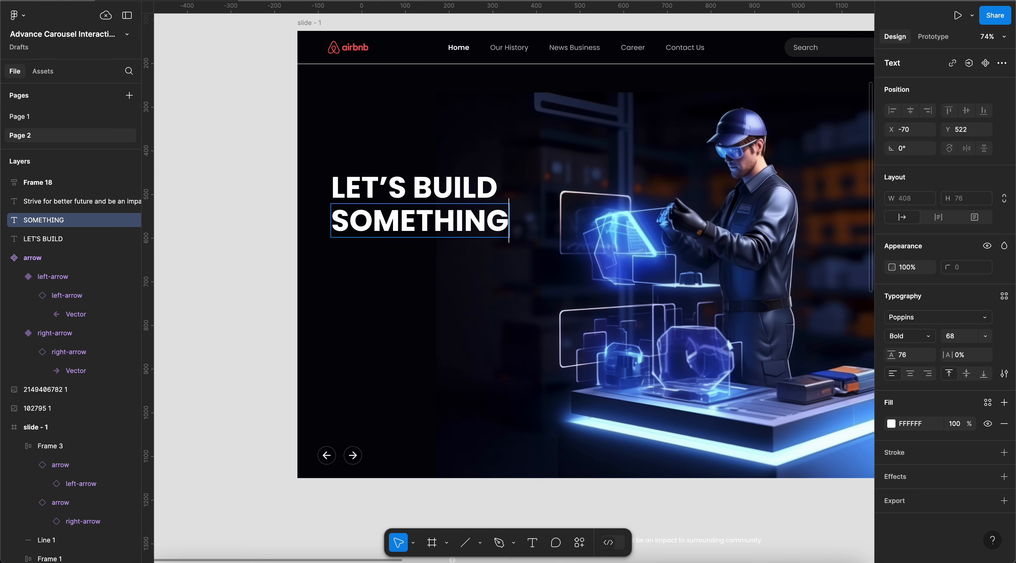
# Duplicate the SOMETHING text below at Y 600 and replace its wording with GREAT WITH US.
pyautogui.press('Escape')
pyautogui.hotkey('ctrl', 'd')
pyautogui.moveTo(355, 259); pyautogui.dragTo(355, 260)
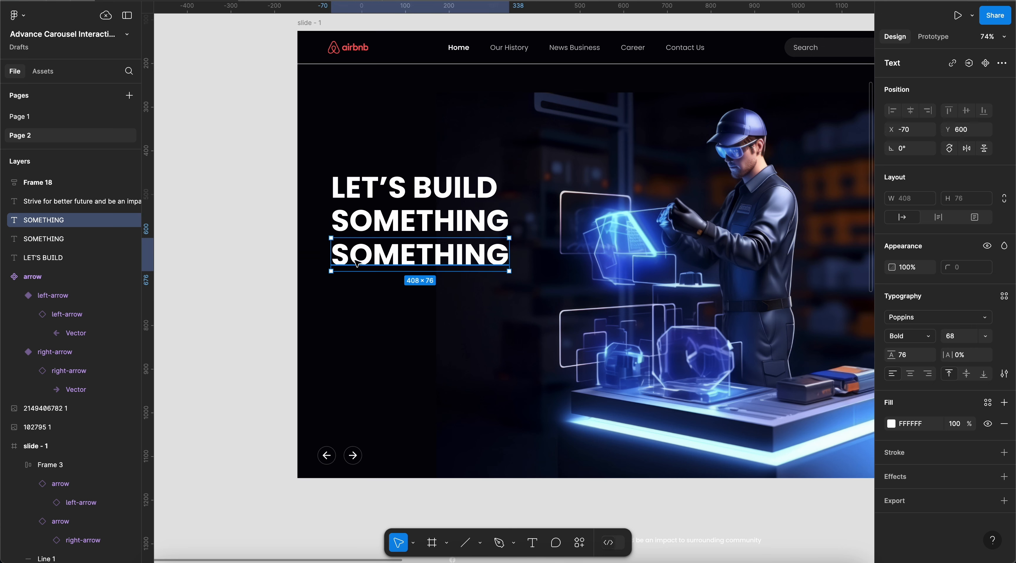
pyautogui.doubleClick(355, 261)
pyautogui.hotkey('ctrl', 'v')
pyautogui.press('Escape')
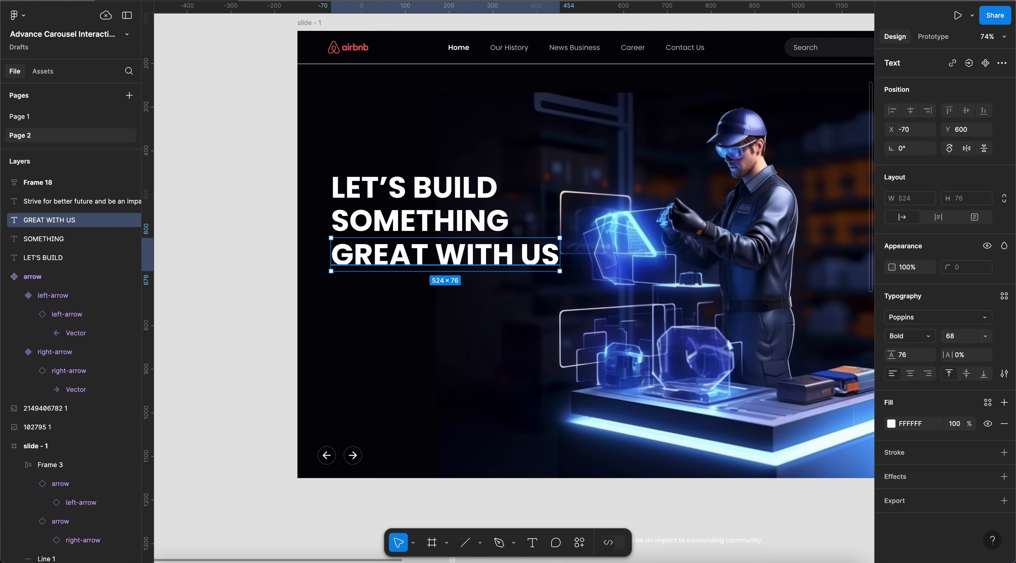
# Turn the SOMETHING line into outlined lettering by removing its fill and adding a white FFFFFF stroke.
pyautogui.click(386, 225)
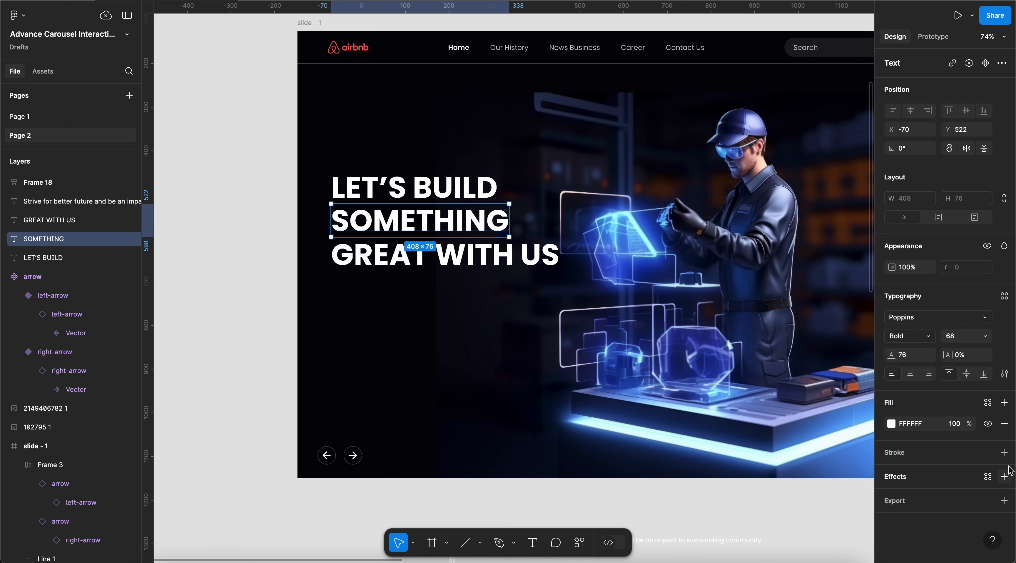
pyautogui.click(1004, 452)
pyautogui.click(1004, 425)
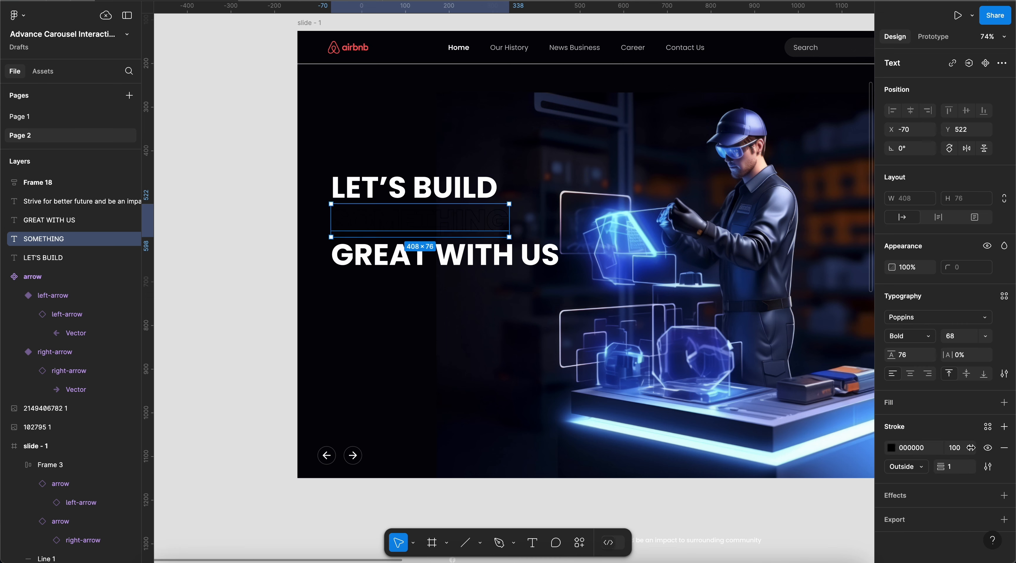
pyautogui.click(893, 449)
pyautogui.moveTo(774, 375); pyautogui.dragTo(734, 234)
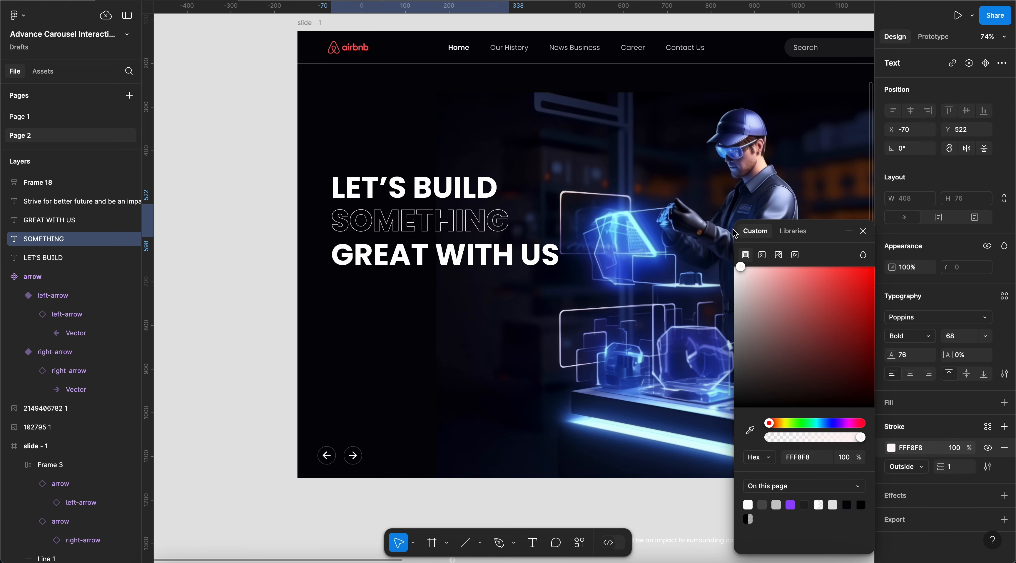
pyautogui.click(863, 233)
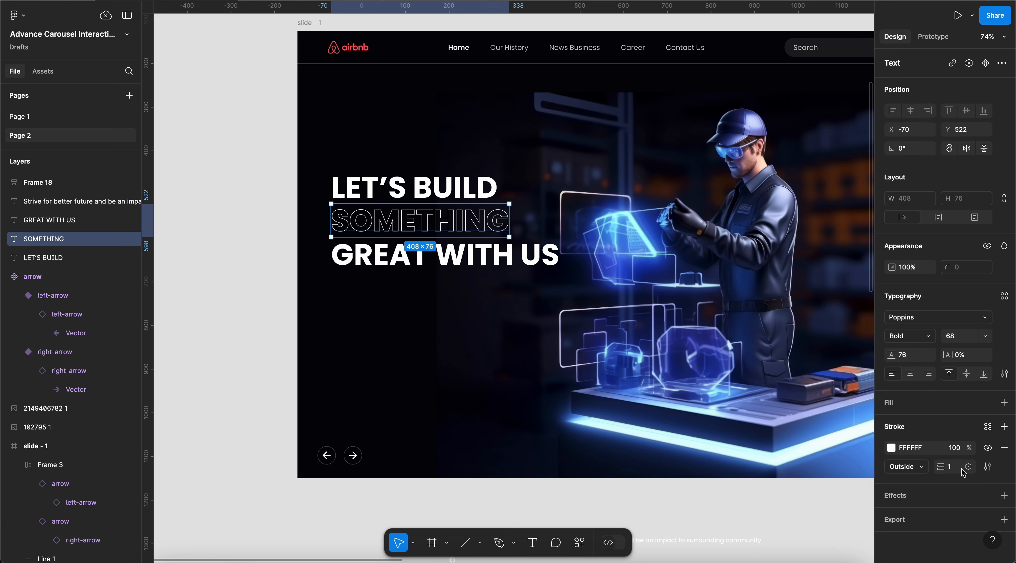
# Try the SOMETHING outline with a weight of 2, aligned inside and outside the letters.
pyautogui.click(918, 467)
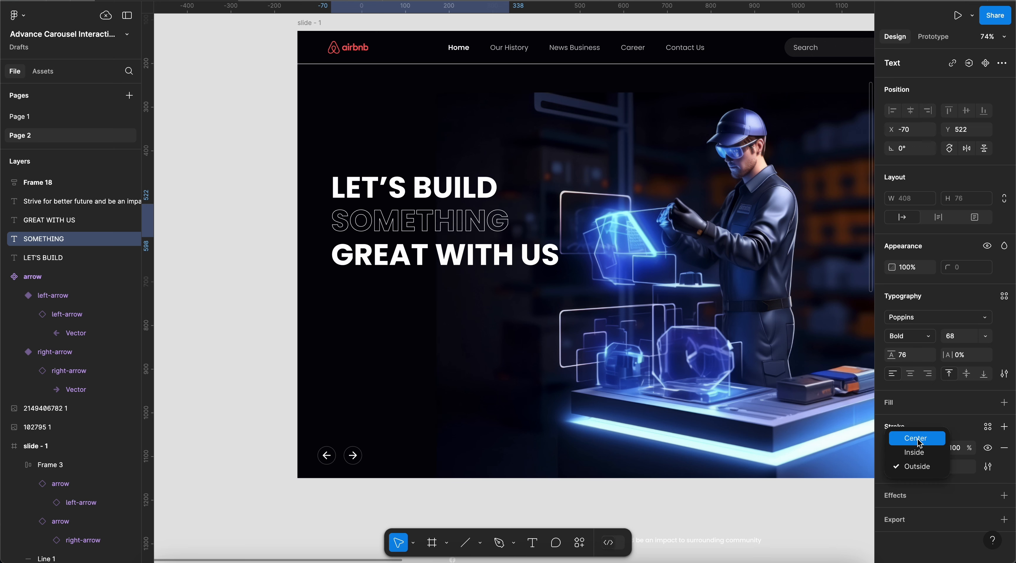
pyautogui.click(919, 452)
pyautogui.click(951, 466)
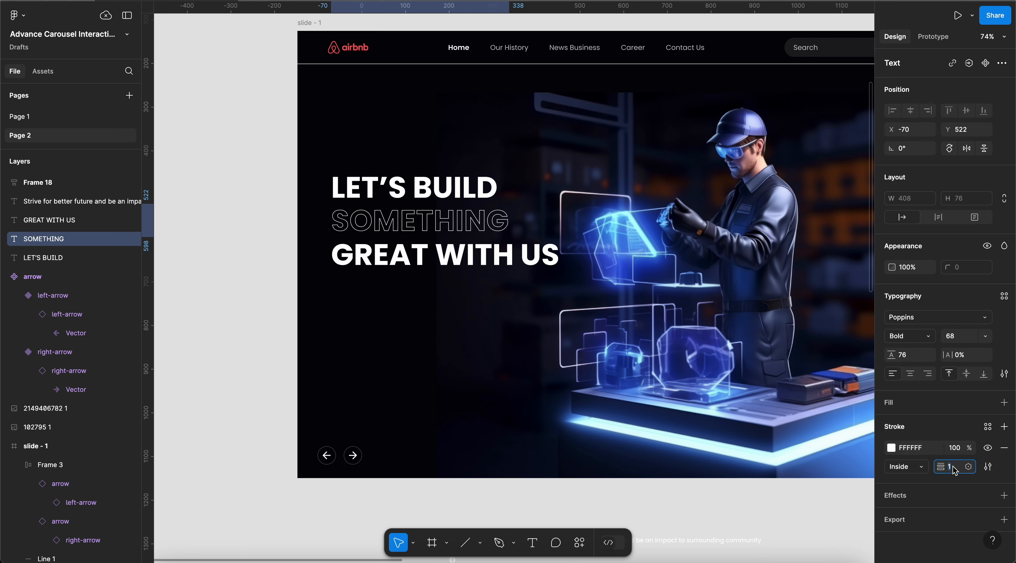
pyautogui.write('2')
pyautogui.press('Return')
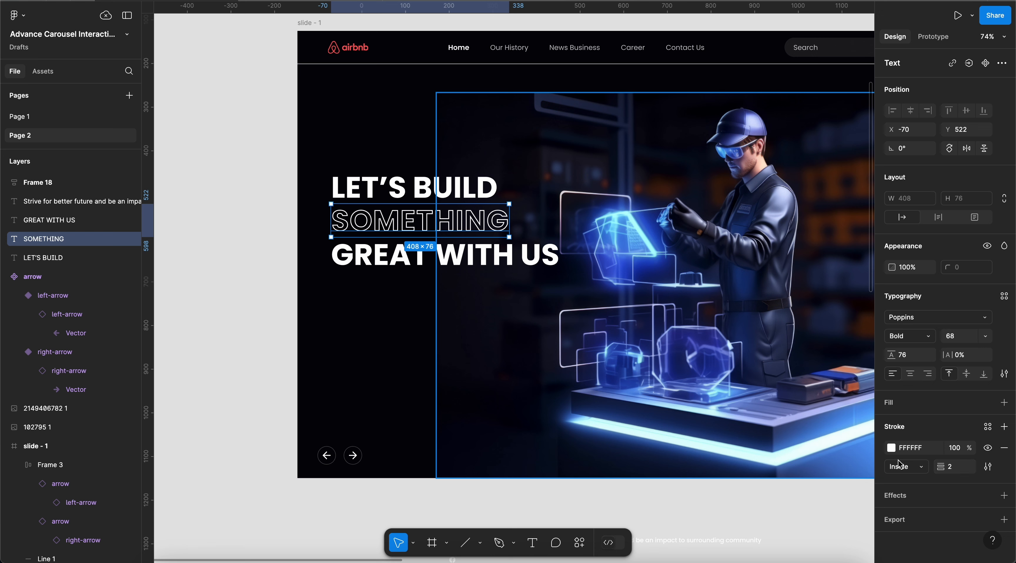
pyautogui.click(901, 466)
pyautogui.click(915, 480)
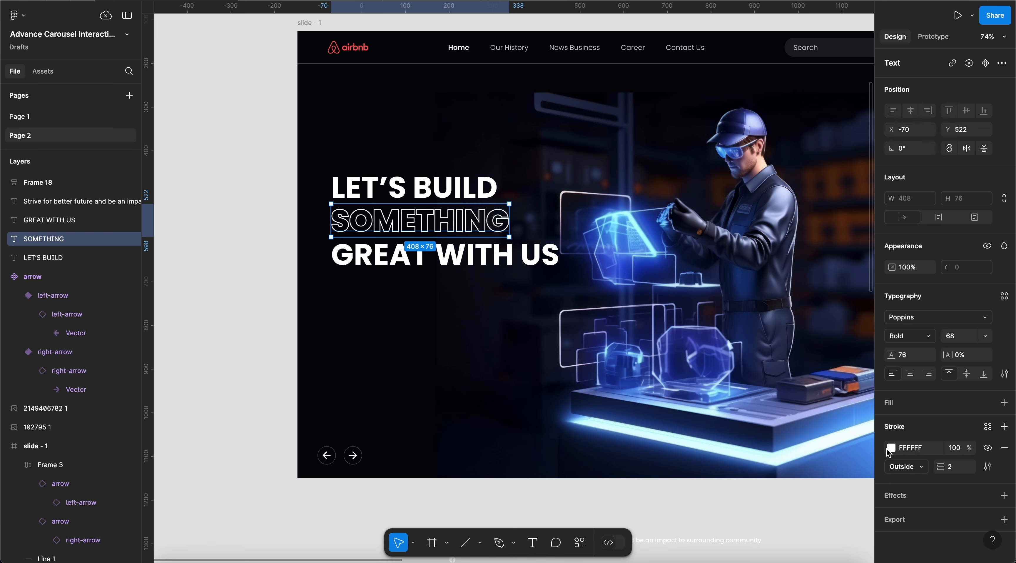
# Align the stroke of the SOMETHING line to Center and set its weight to 1.
pyautogui.click(903, 466)
pyautogui.click(915, 438)
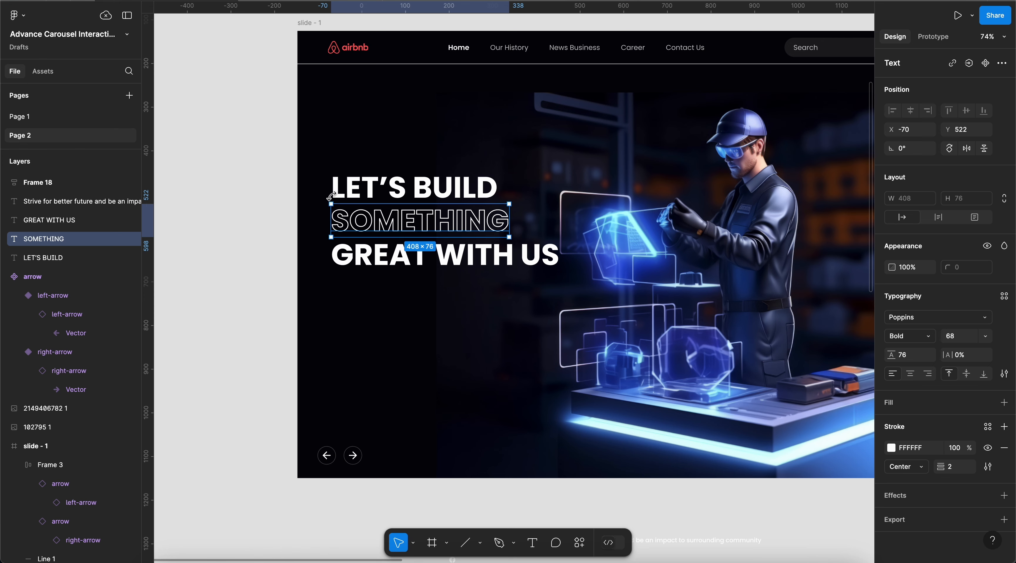
pyautogui.click(229, 232)
pyautogui.click(467, 224)
pyautogui.click(954, 467)
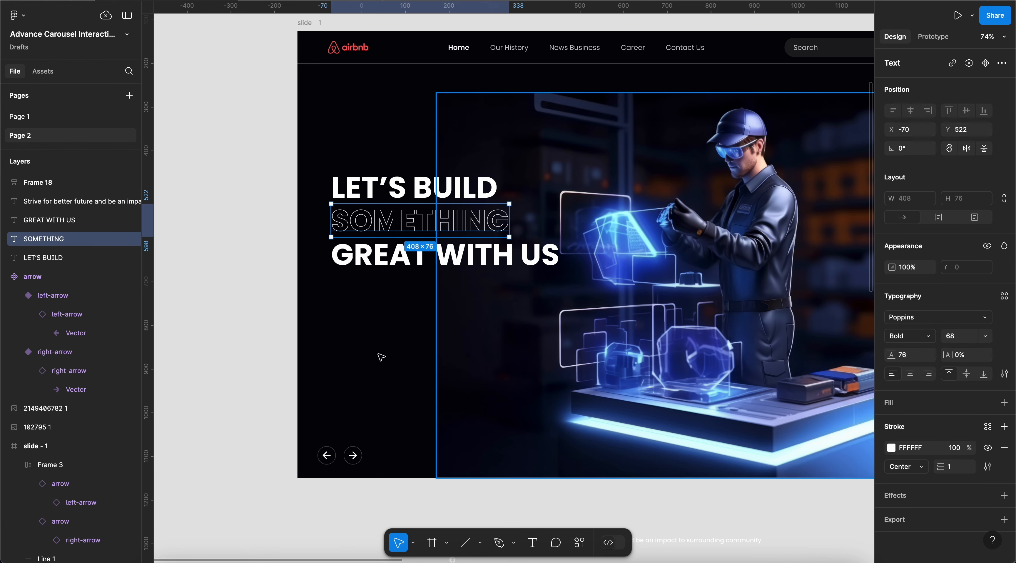
pyautogui.click(213, 295)
# Examine the outlined SOMETHING line up close and the three-line heading against the whole slide.
pyautogui.hscroll(3, 213, 296)
pyautogui.hscroll(2, 214, 298)
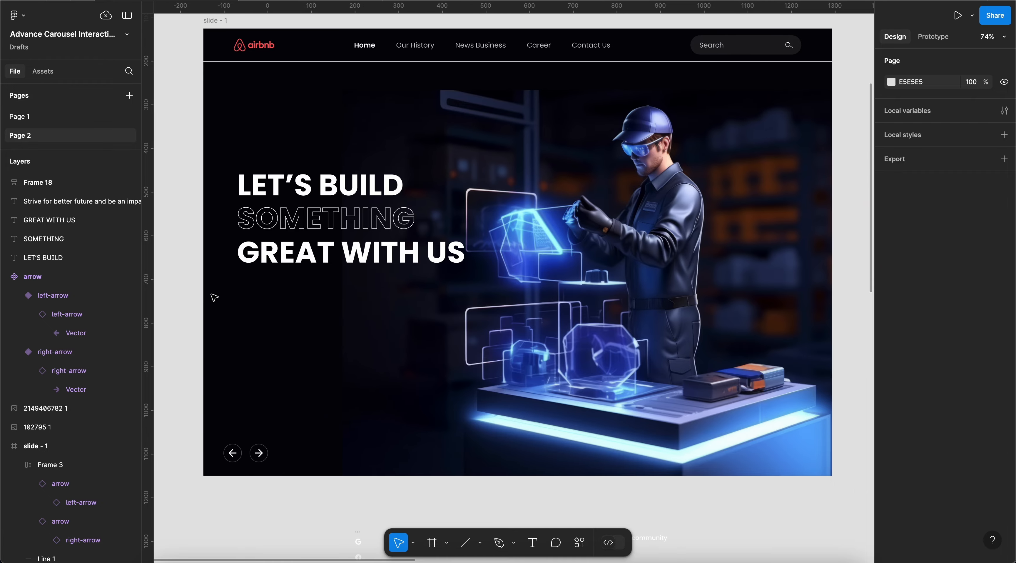
pyautogui.hscroll(-2, 337, 217)
pyautogui.scroll(2, 337, 217)
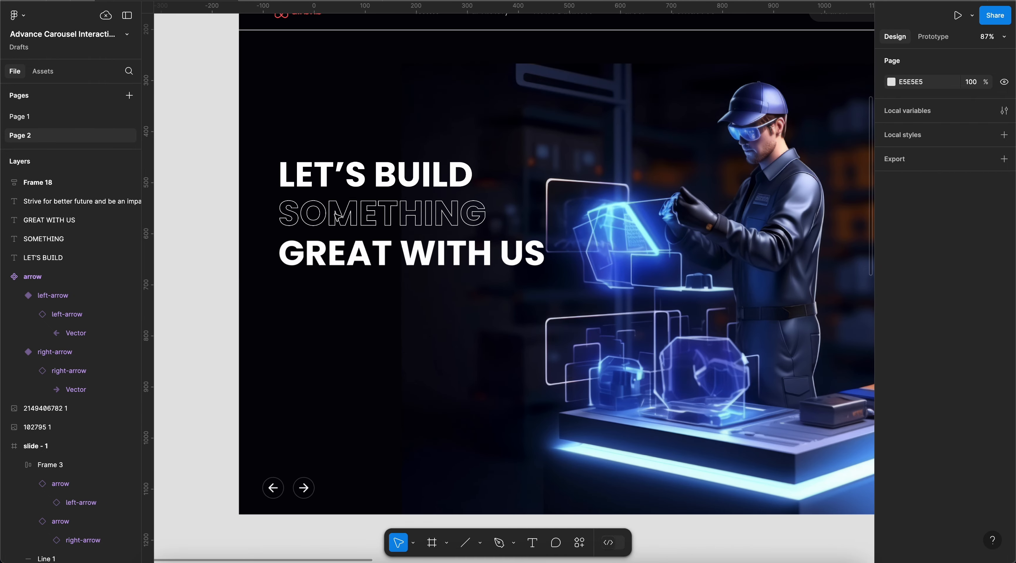
pyautogui.click(373, 211)
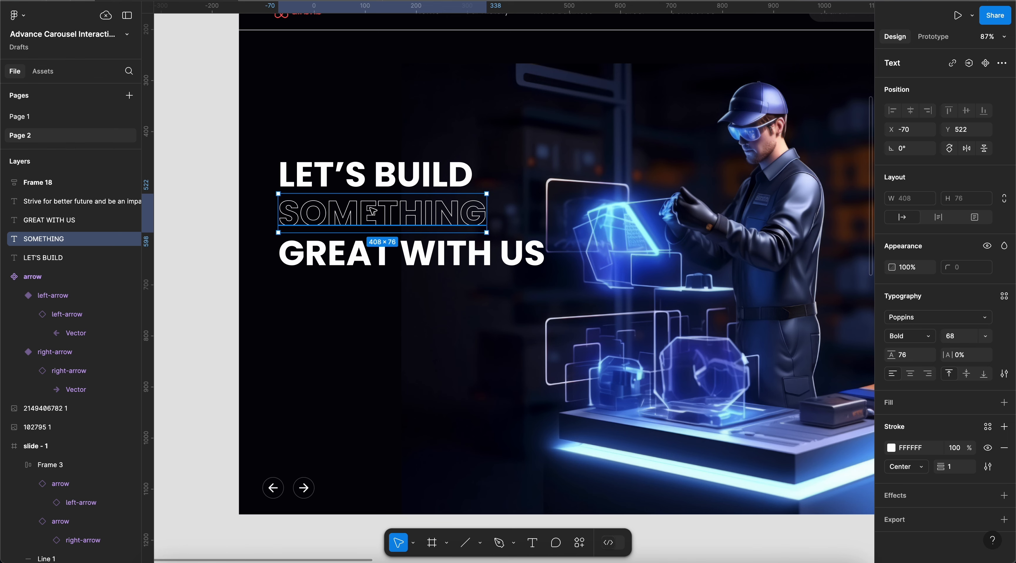
pyautogui.rightClick(373, 211)
pyautogui.press('Escape')
pyautogui.scroll(-2, 373, 212)
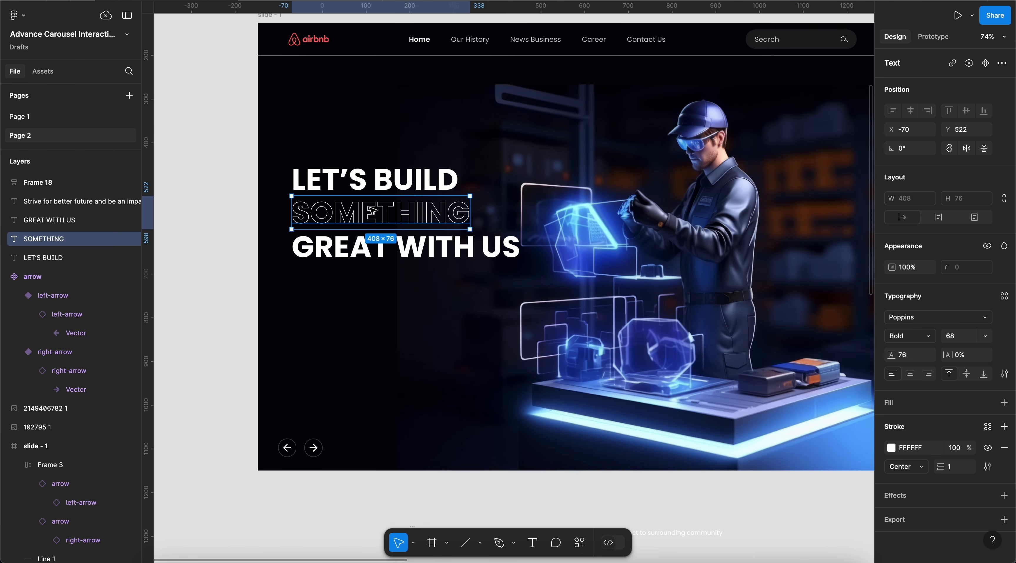
pyautogui.click(239, 251)
pyautogui.hscroll(2, 239, 252)
pyautogui.scroll(1, 238, 251)
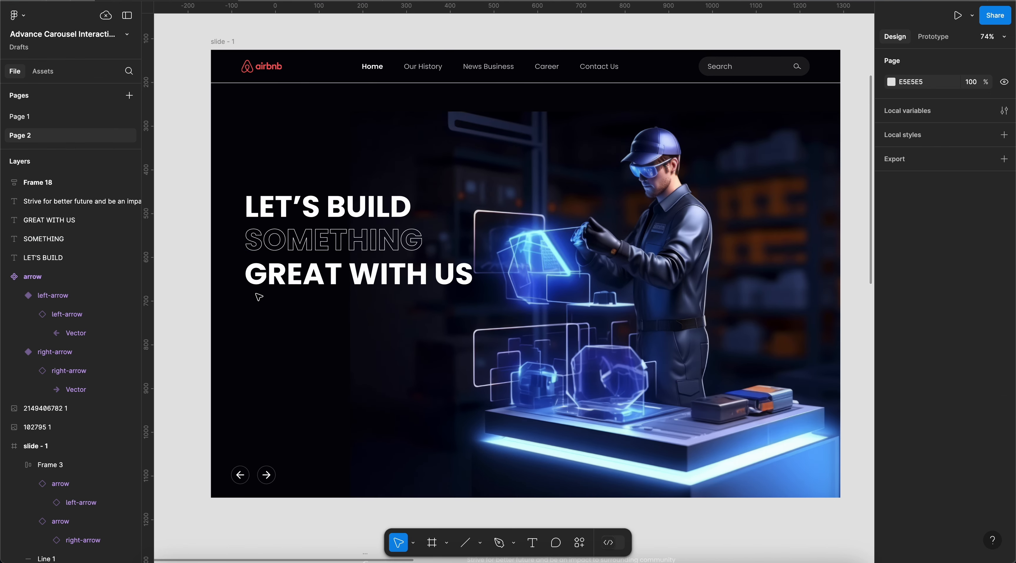
# Move the frame with both navigation arrows to the slide's lower-right corner at X 1248, Y 951.
pyautogui.click(268, 477)
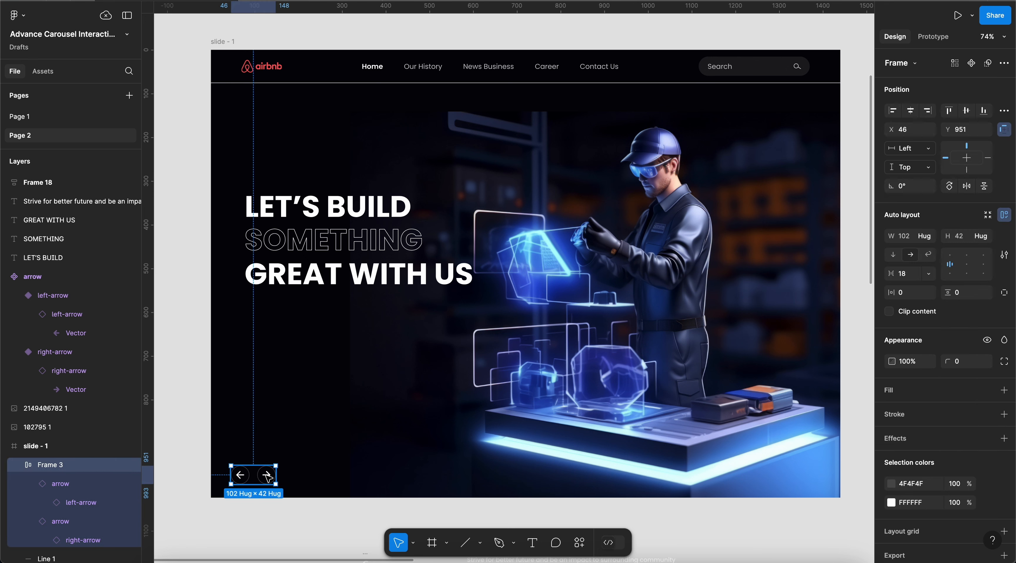
pyautogui.moveTo(267, 478); pyautogui.dragTo(794, 476)
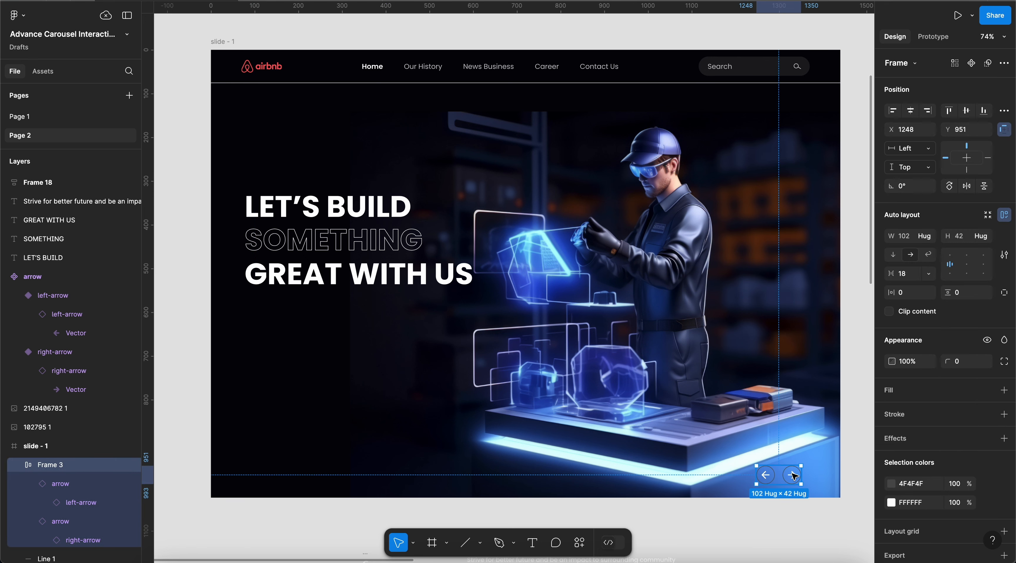
pyautogui.click(851, 468)
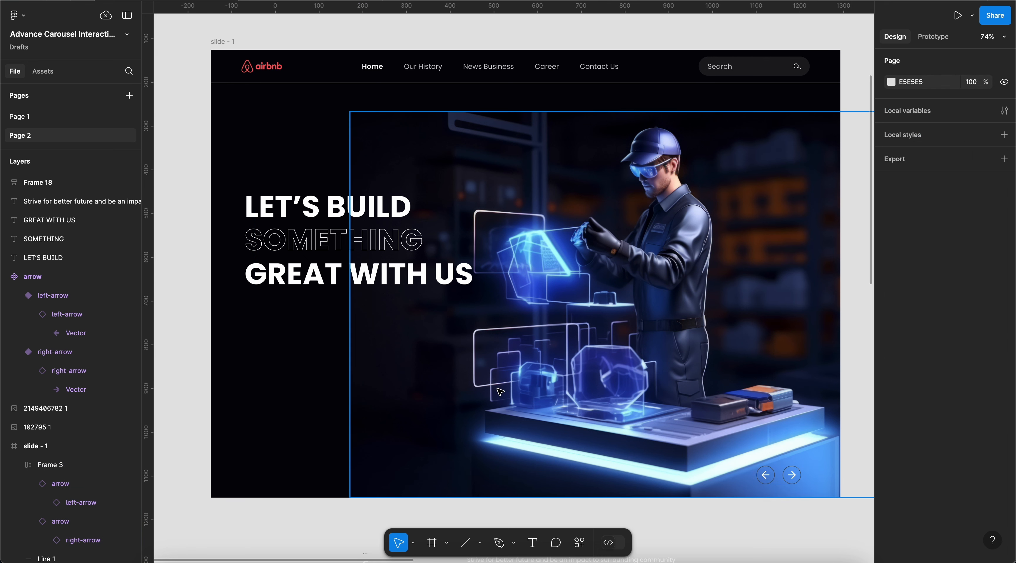
# Draw a frame of 1325 × 89 around the navigation arrows along the slide's lower edge.
pyautogui.press('f')
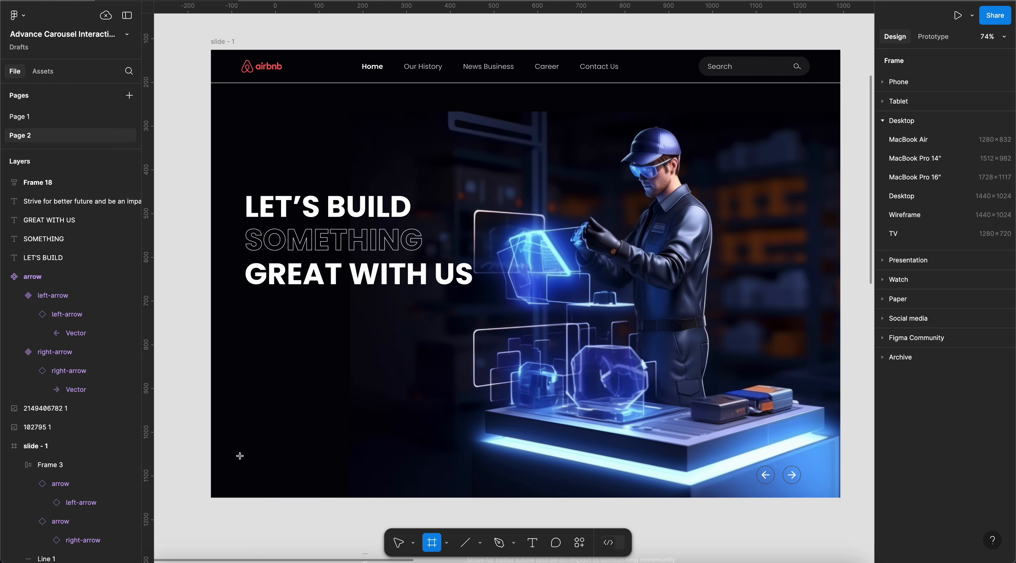
pyautogui.moveTo(235, 453)
pyautogui.mouseDown()
pyautogui.moveTo(729, 471)
pyautogui.moveTo(814, 492)
pyautogui.mouseUp()
pyautogui.scroll(-3, 626, 410)
pyautogui.hscroll(1, 626, 411)
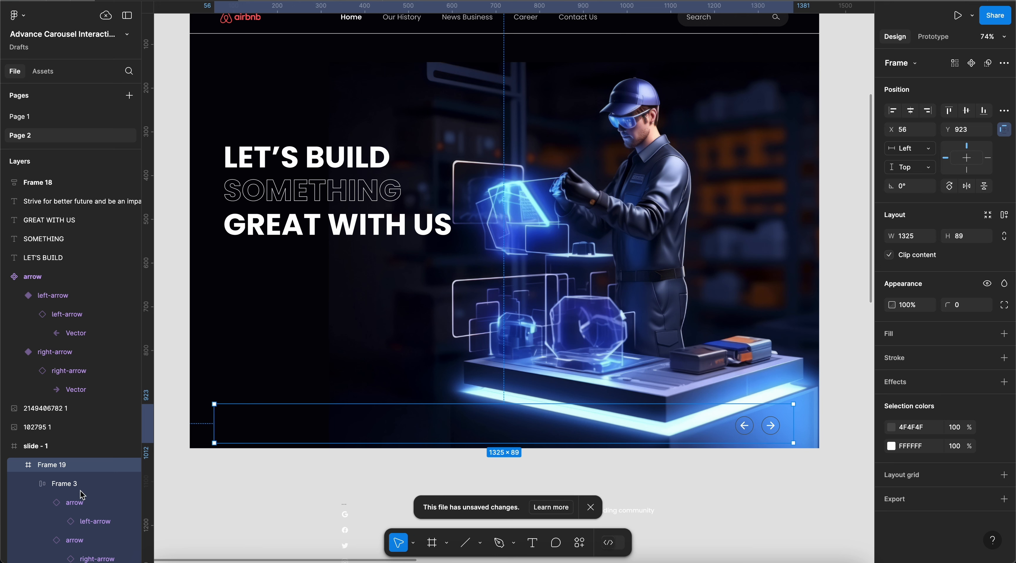
pyautogui.click(33, 483)
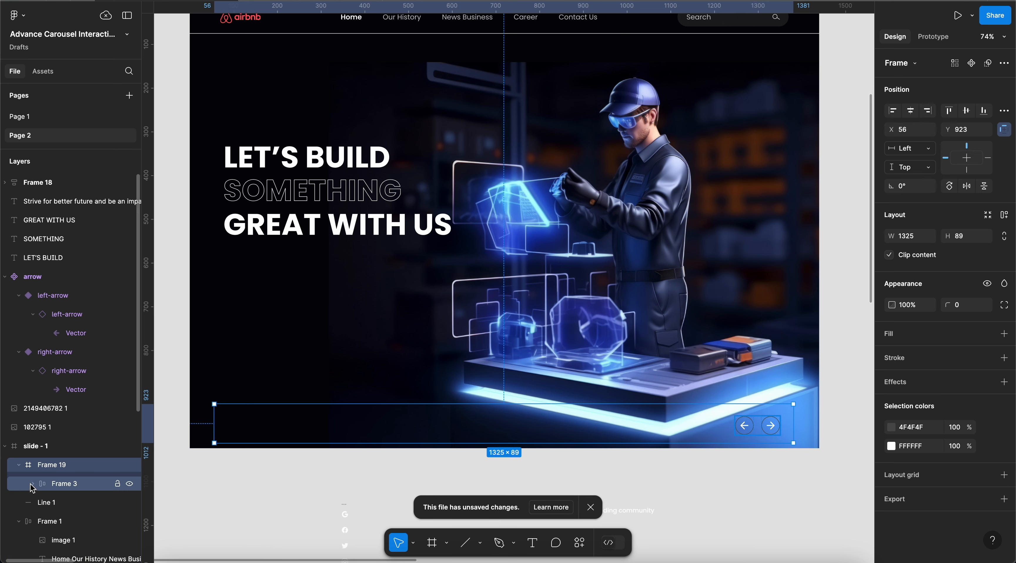
pyautogui.click(19, 465)
pyautogui.click(19, 467)
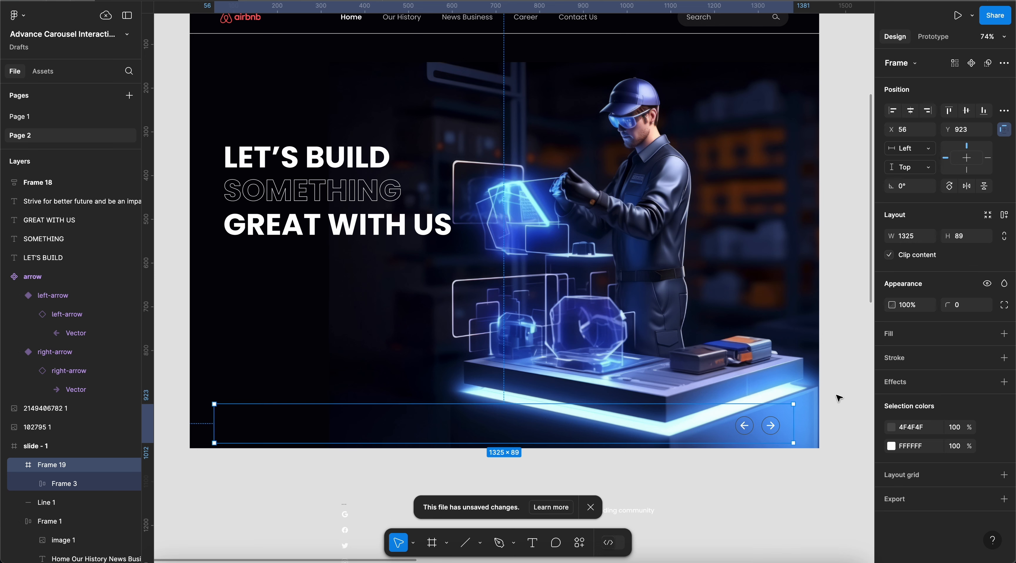
# Fill the new frame around the arrows with FFFFFF and set its corner radius to 12.
pyautogui.click(1005, 334)
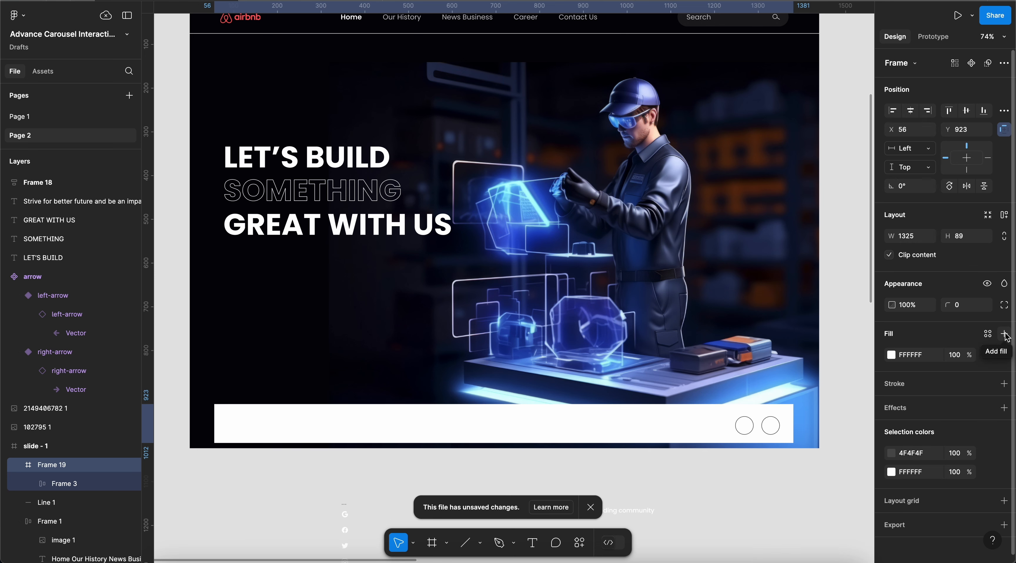
pyautogui.click(967, 304)
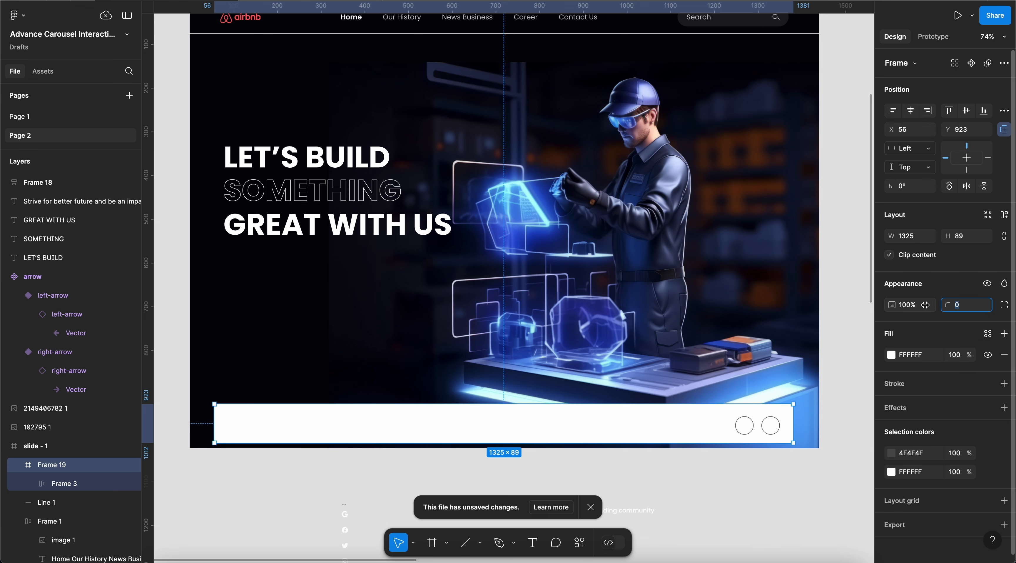
pyautogui.press('Return')
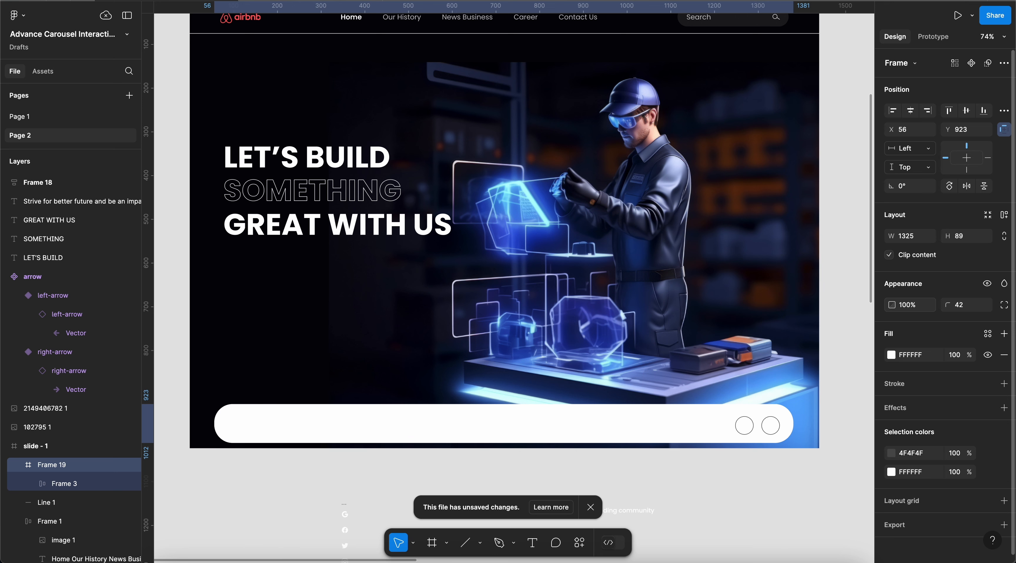
pyautogui.click(970, 308)
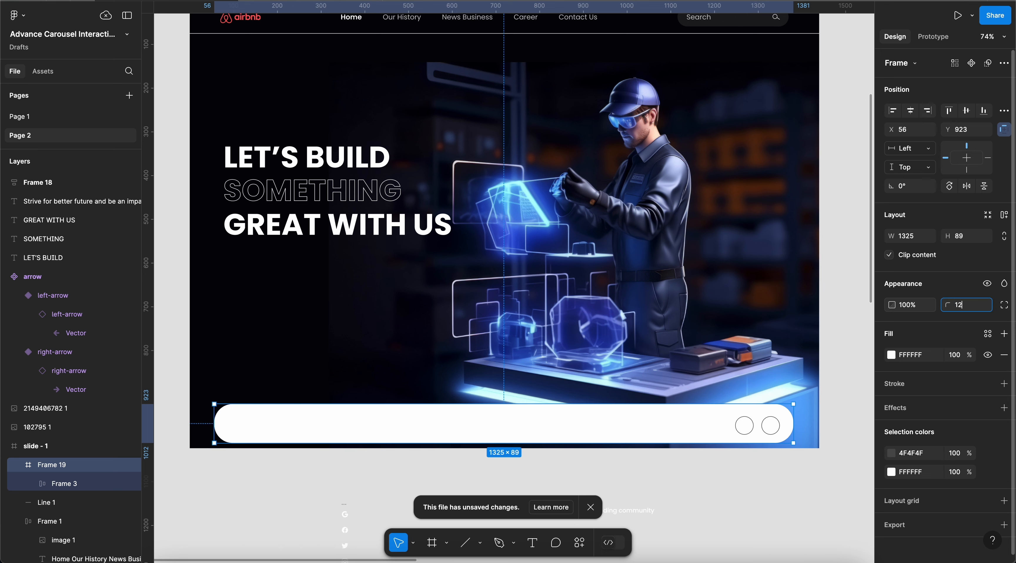
pyautogui.press('Return')
# Set the bar frame's opacity to 10% and try black and lime fills before restoring FFFFFF.
pyautogui.click(891, 355)
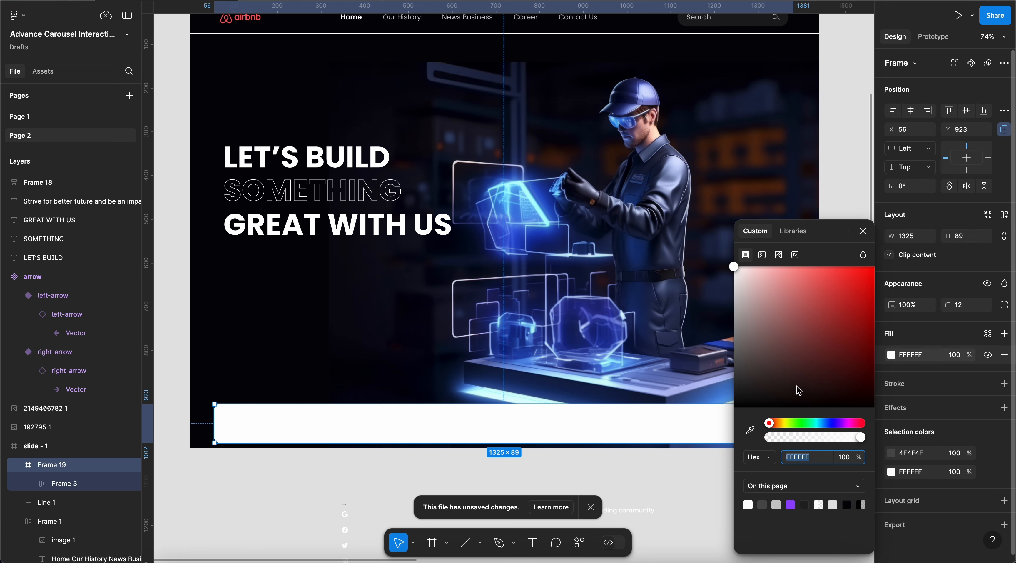
pyautogui.press('Escape')
pyautogui.press('1')
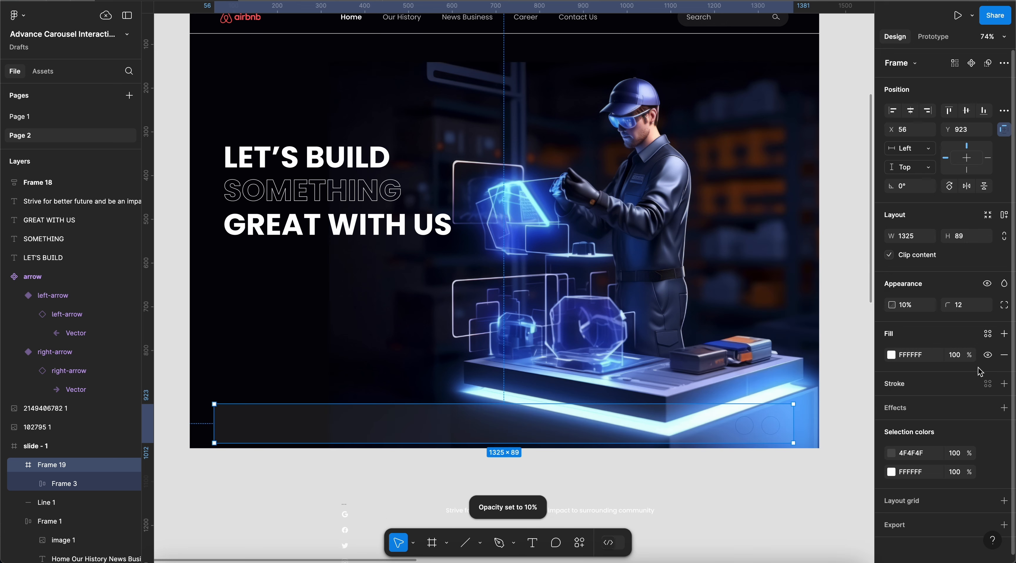
pyautogui.click(891, 355)
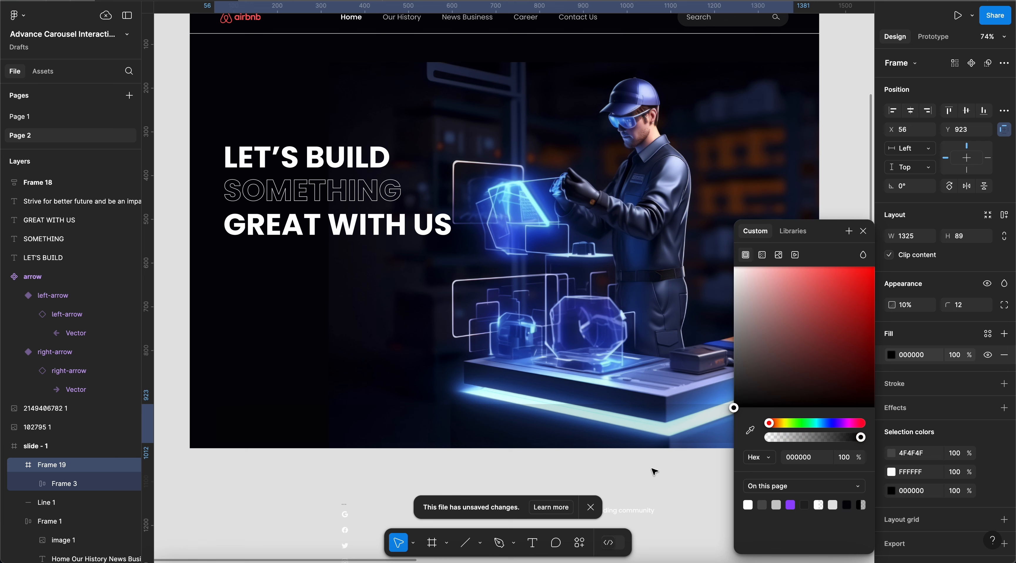
pyautogui.moveTo(765, 352); pyautogui.dragTo(734, 266)
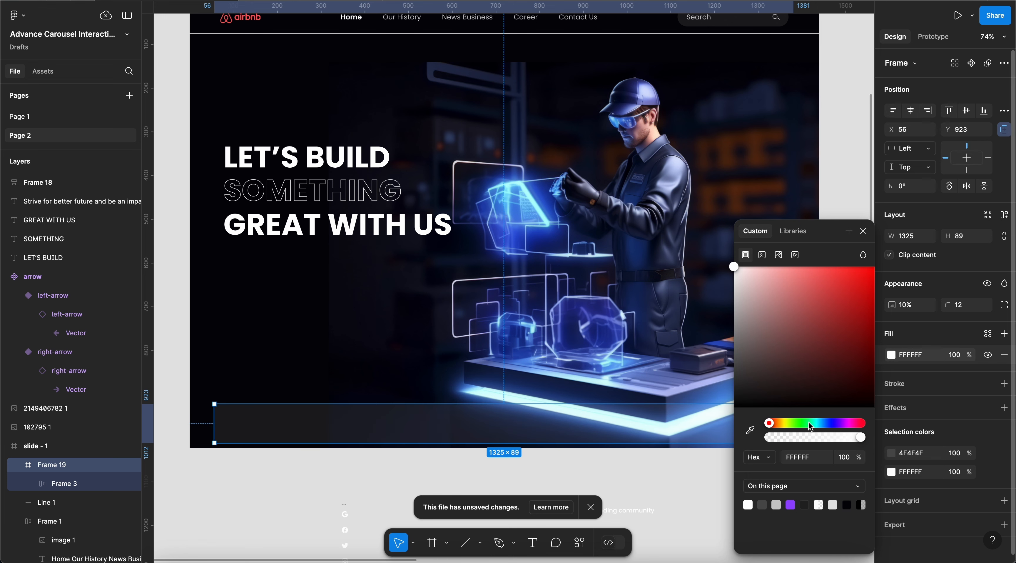
pyautogui.moveTo(809, 423); pyautogui.dragTo(790, 424)
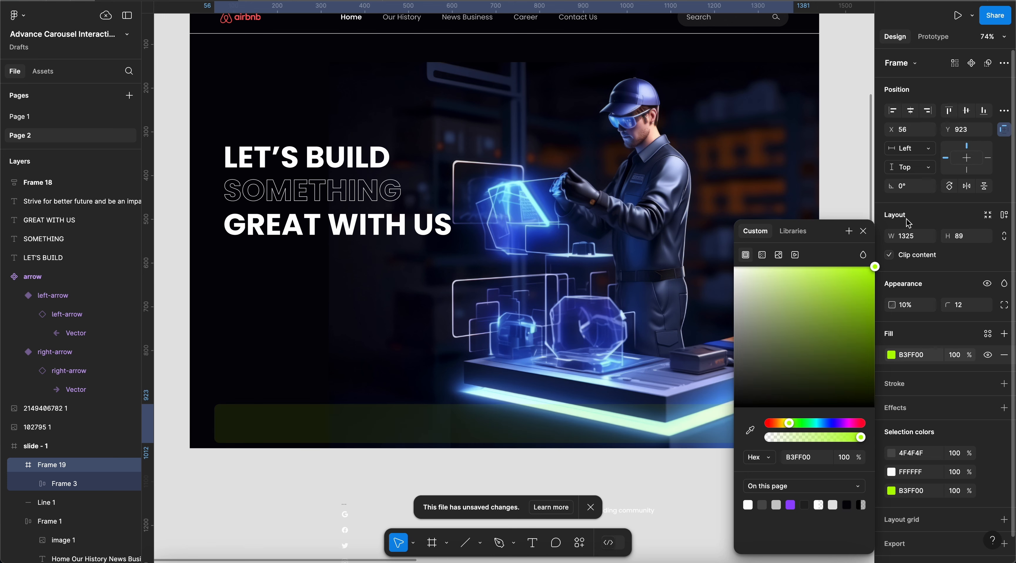
pyautogui.moveTo(767, 287); pyautogui.dragTo(706, 240)
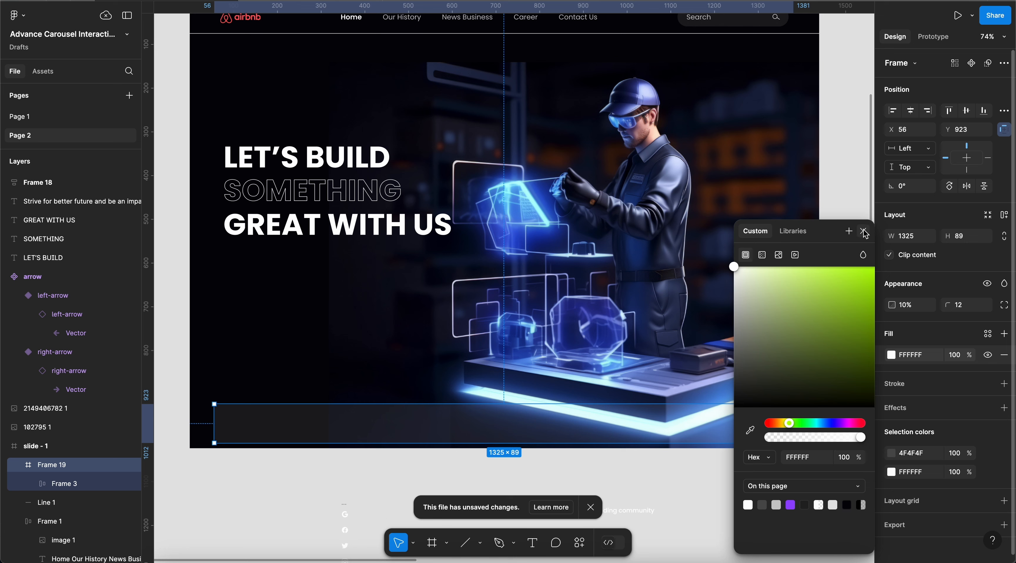
# Move the arrows' frame out of the translucent bar frame and delete the bar.
pyautogui.click(688, 433)
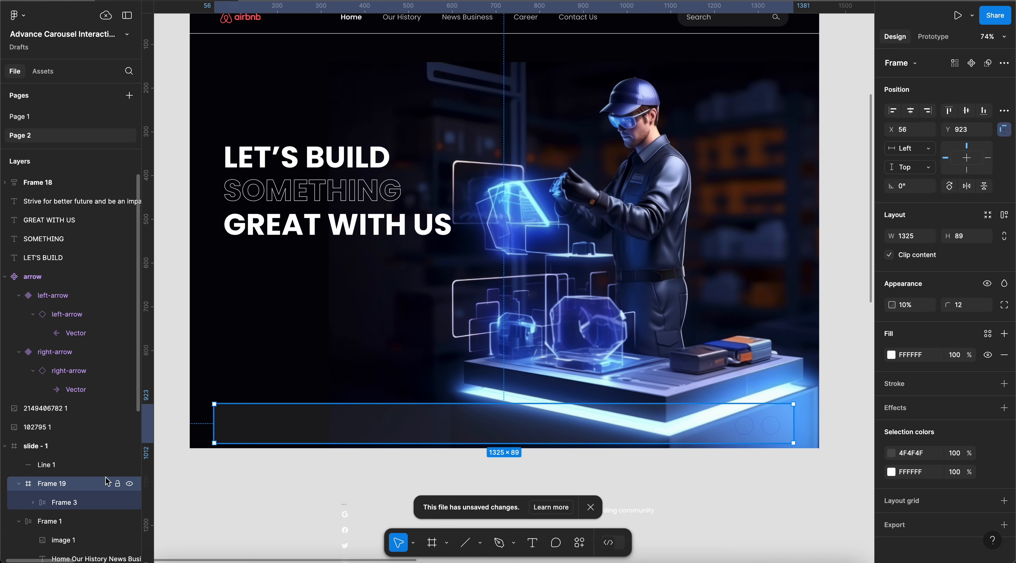
pyautogui.click(93, 505)
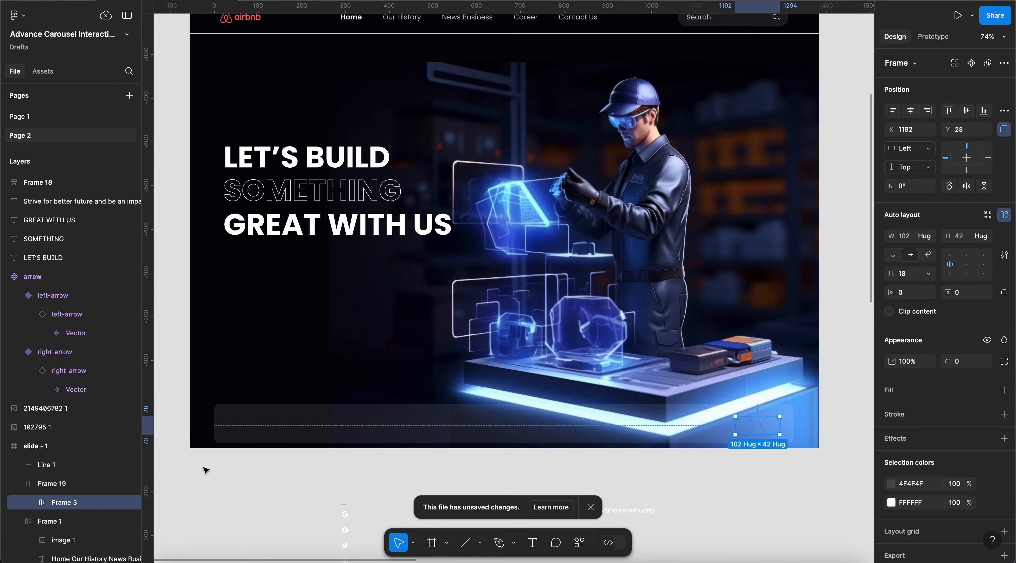
pyautogui.moveTo(62, 508); pyautogui.dragTo(58, 489)
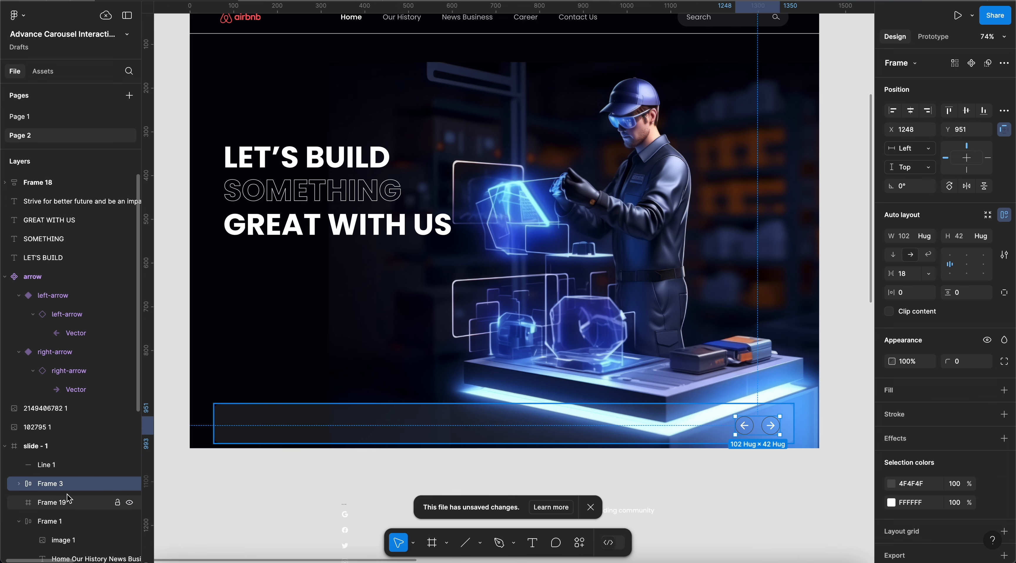
pyautogui.click(277, 433)
pyautogui.press('Delete')
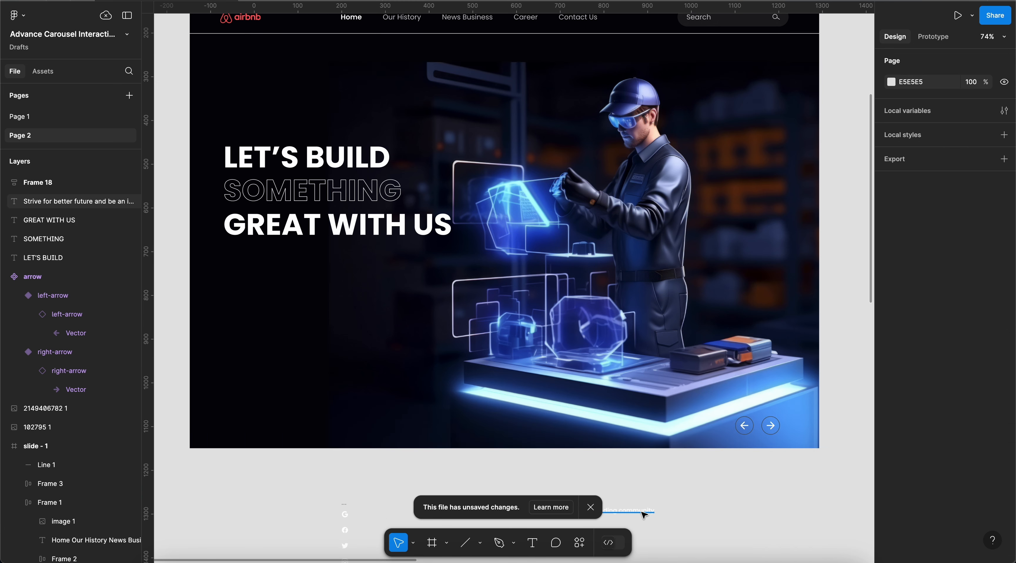
# Place the "Strive for better future" tagline on the slide's lower part at X 181, Y 957.
pyautogui.moveTo(644, 513); pyautogui.dragTo(467, 427)
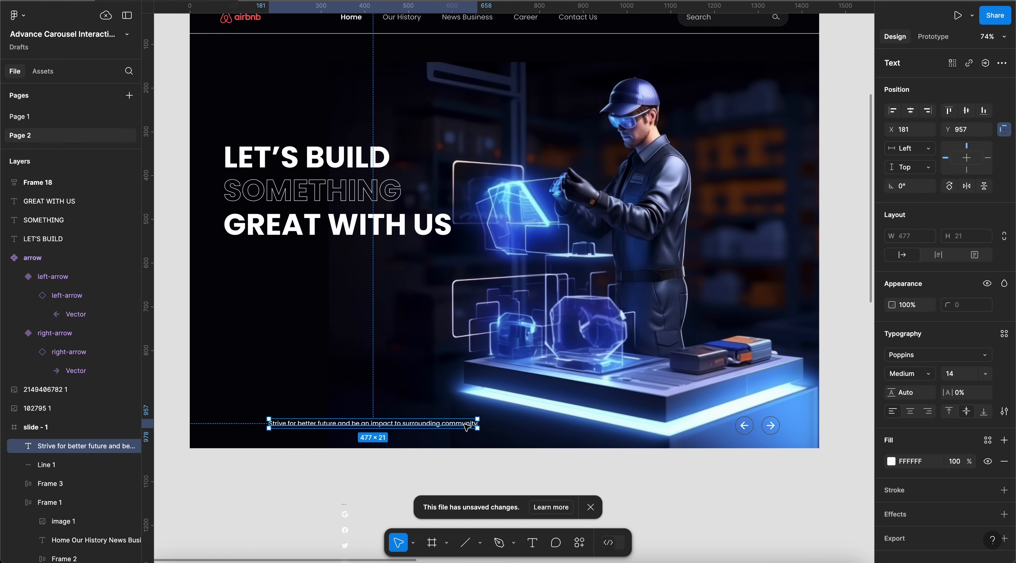
pyautogui.hscroll(-2, 466, 427)
pyautogui.scroll(2, 466, 427)
pyautogui.scroll(2, 465, 425)
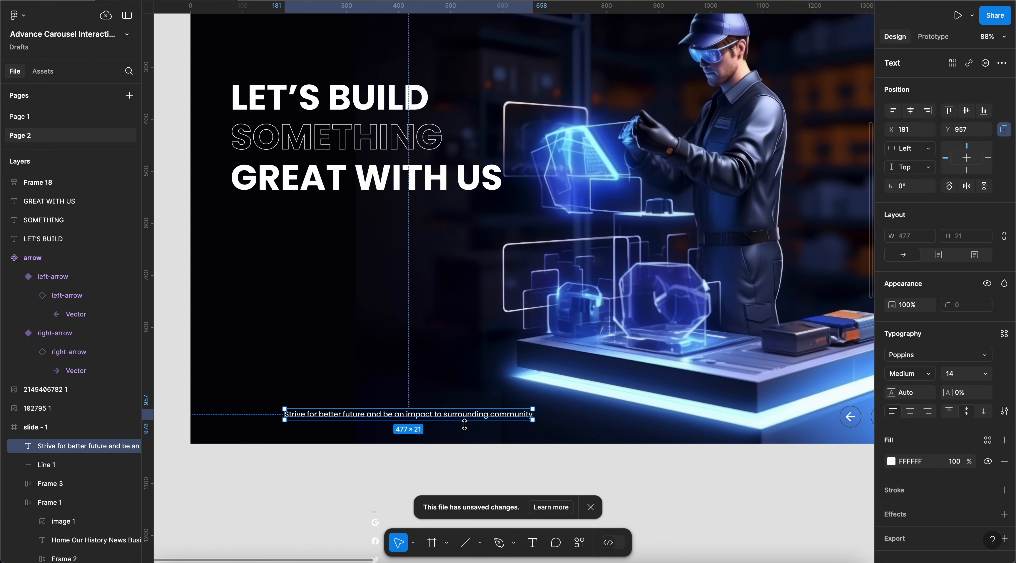
# Duplicate the tagline beneath the heading at X 181, Y 610 and replace its text with "Explore more".
pyautogui.scroll(2, 466, 425)
pyautogui.hscroll(1, 465, 426)
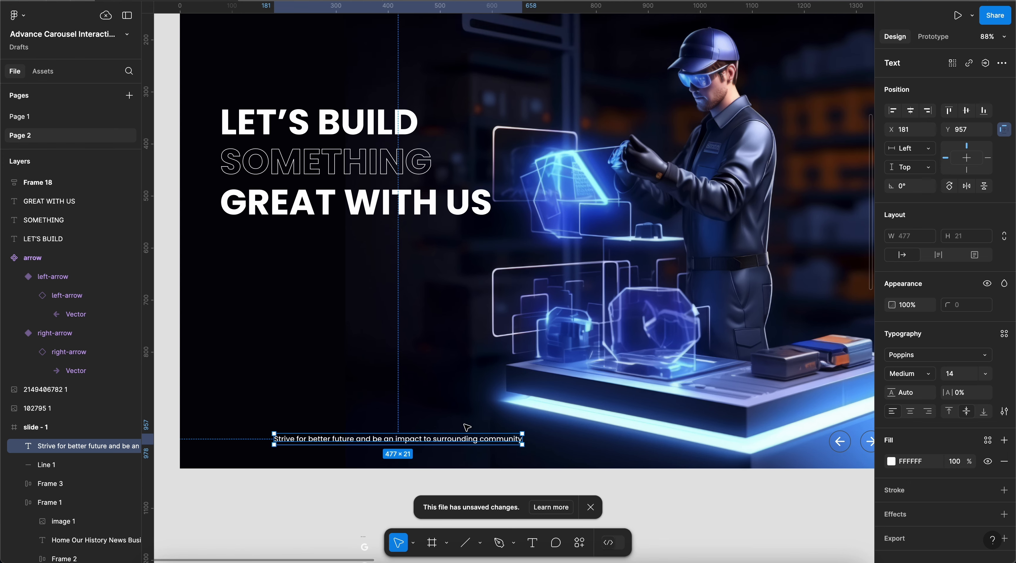
pyautogui.moveTo(442, 439); pyautogui.dragTo(355, 262)
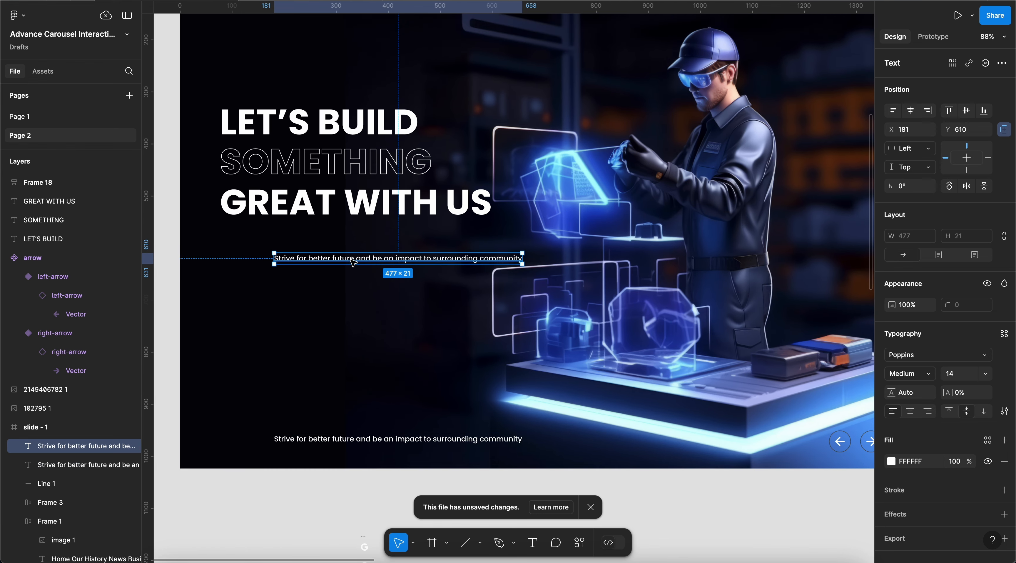
pyautogui.write('L')
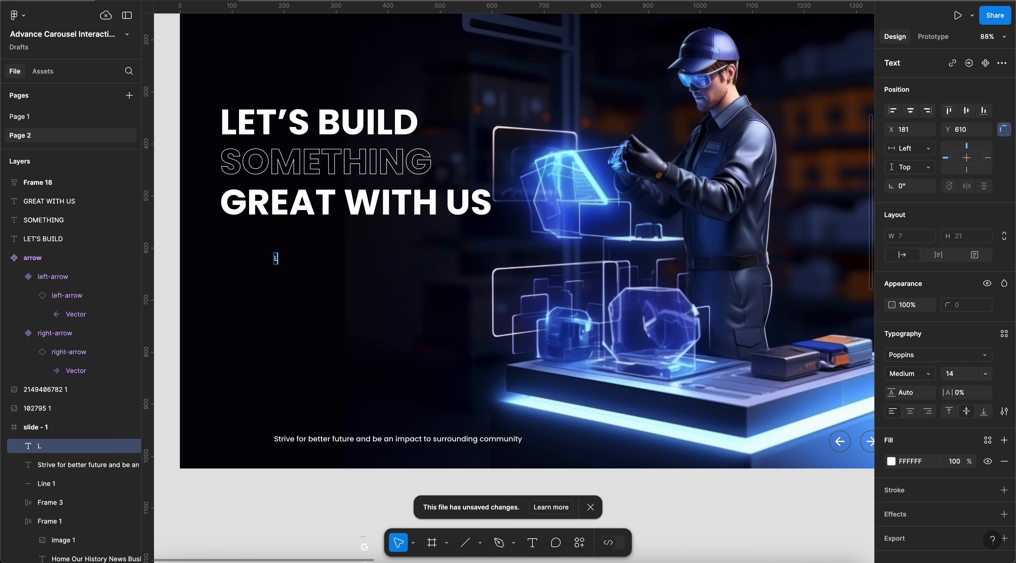
pyautogui.press('BackSpace')
pyautogui.write('Explore more')
pyautogui.press('Escape')
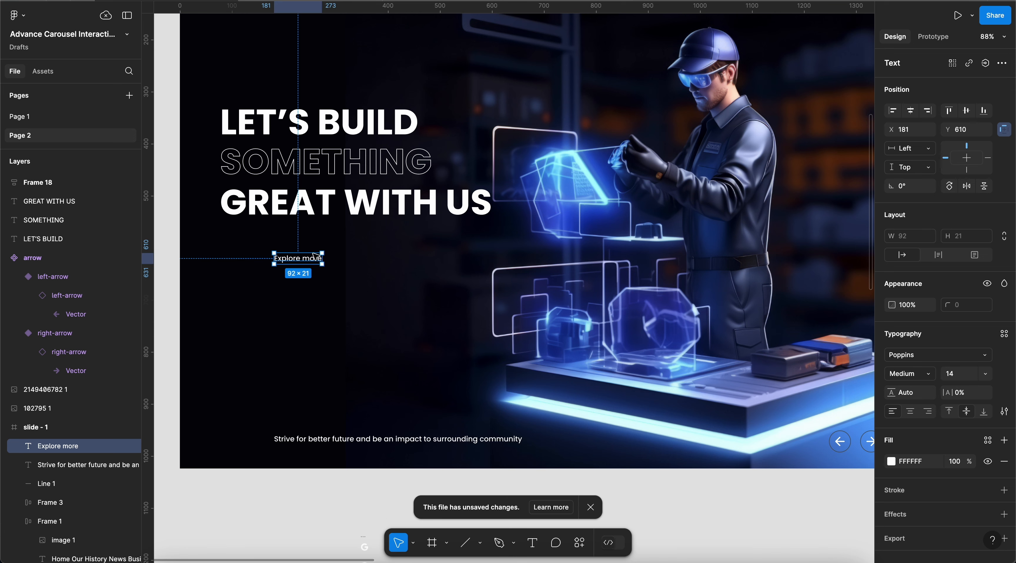
# Wrap "Explore more" in auto layout with horizontal padding 30 and vertical padding 8, and position it under the heading at X 75, Y 590.
pyautogui.hotkey('shift', 'a')
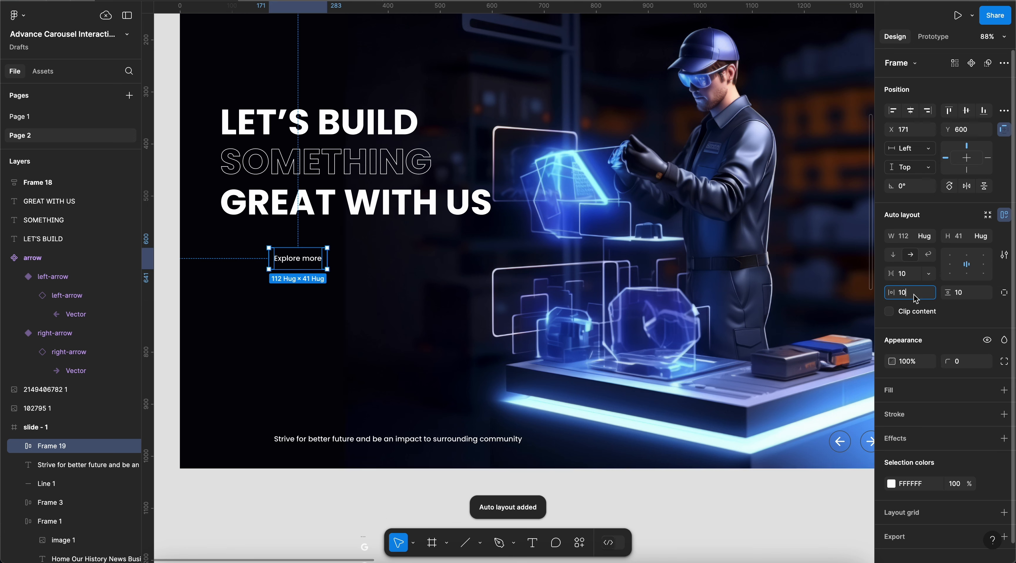
pyautogui.click(915, 293)
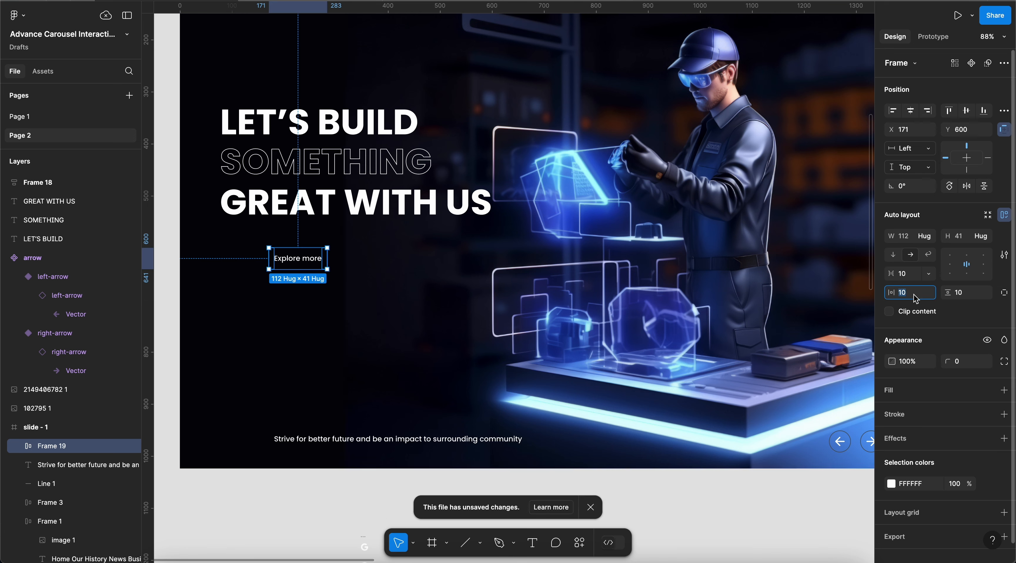
pyautogui.write('30')
pyautogui.press('Return')
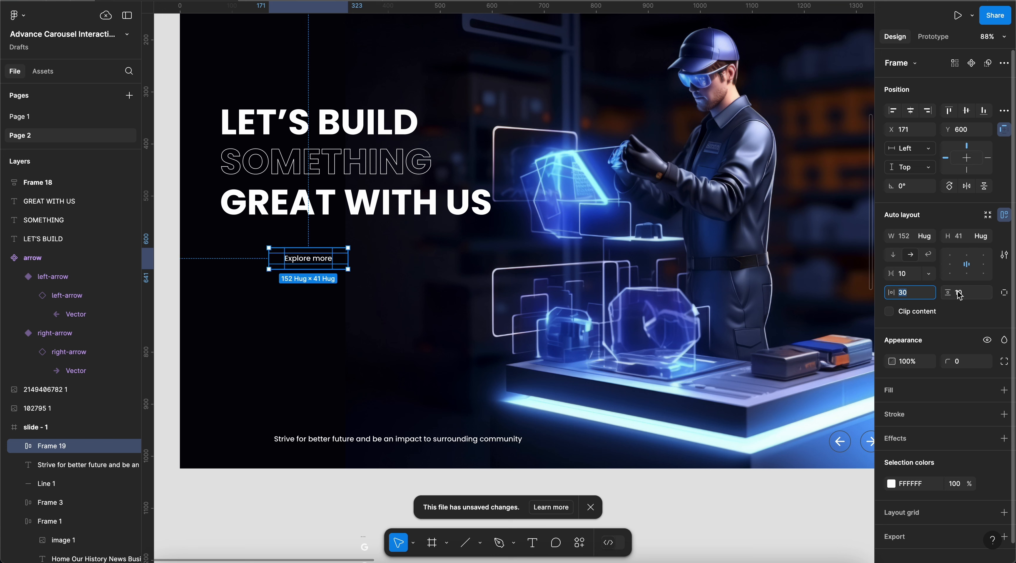
pyautogui.click(968, 293)
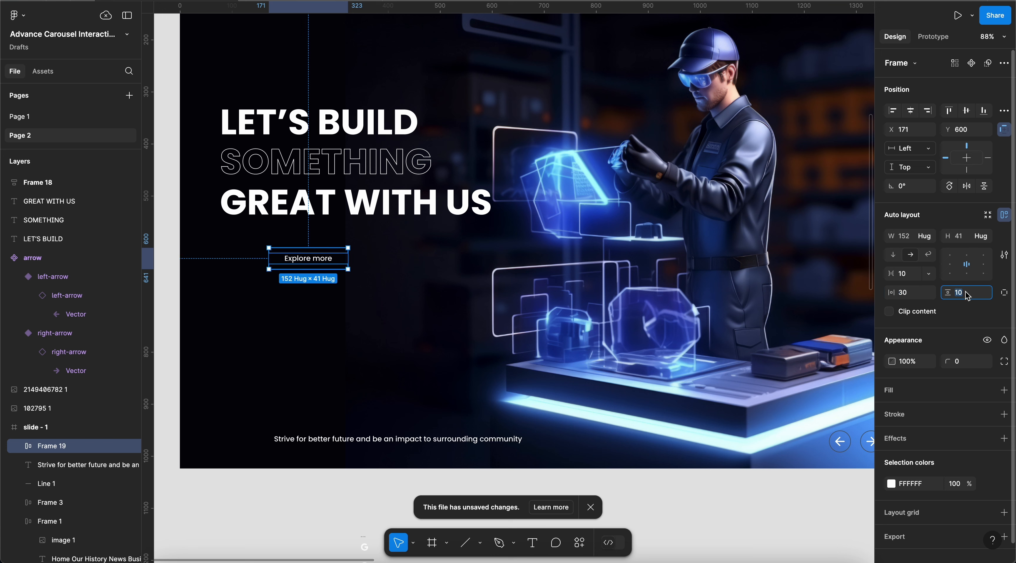
pyautogui.write('8')
pyautogui.press('Return')
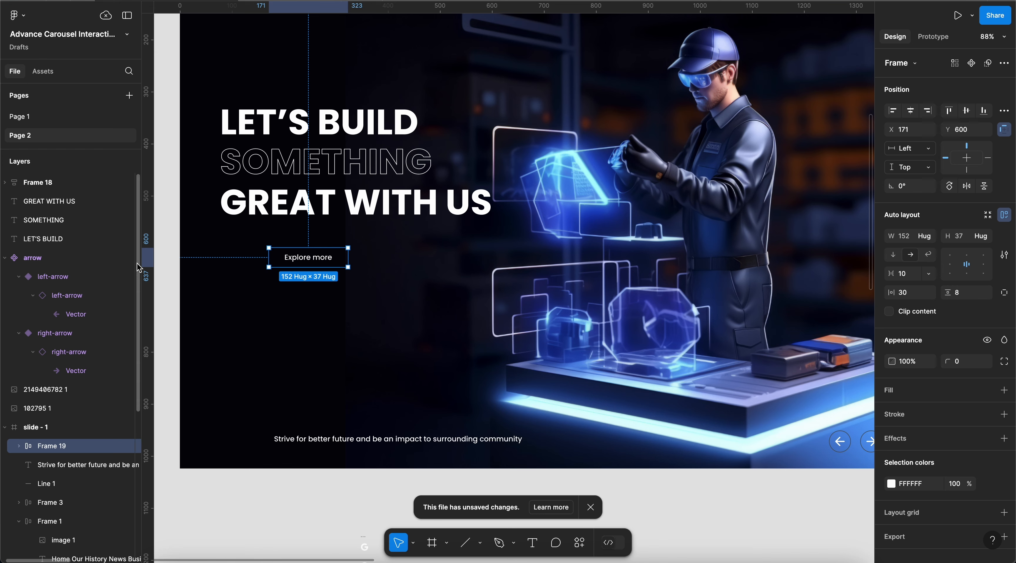
pyautogui.scroll(3, 336, 227)
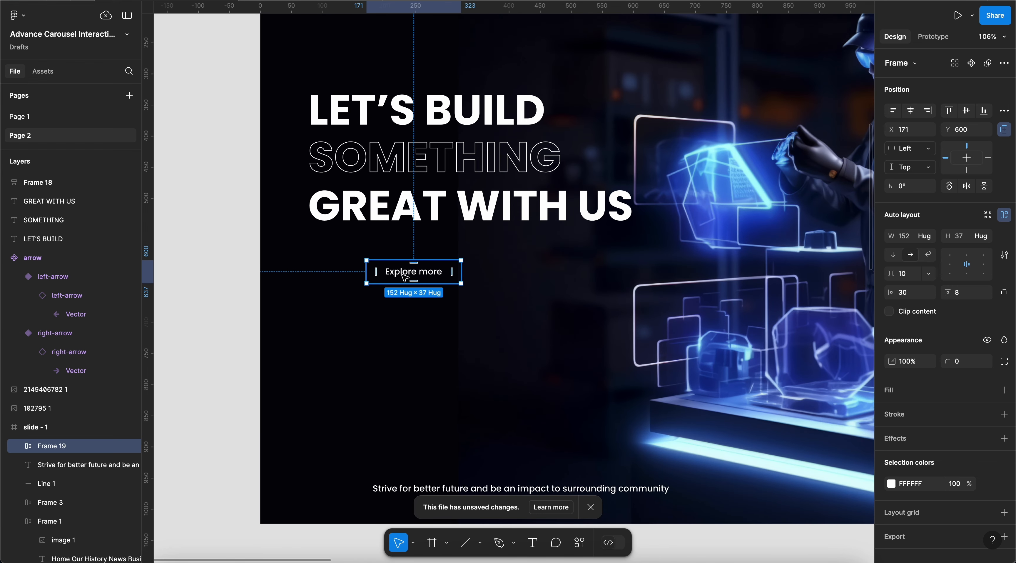
pyautogui.moveTo(405, 278); pyautogui.dragTo(346, 271)
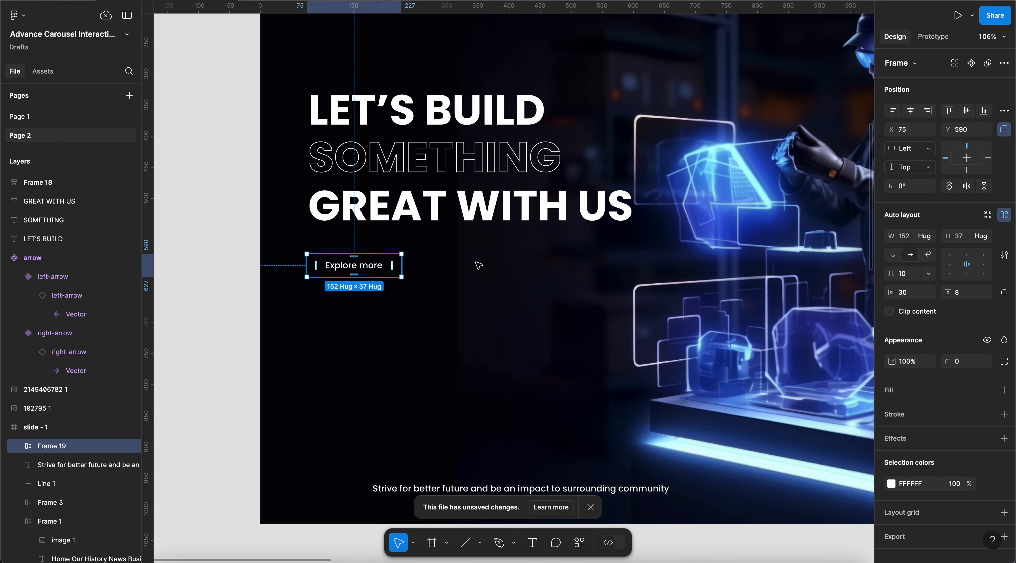
# Try a black inside stroke of weight 1 on the Explore more button.
pyautogui.click(1005, 414)
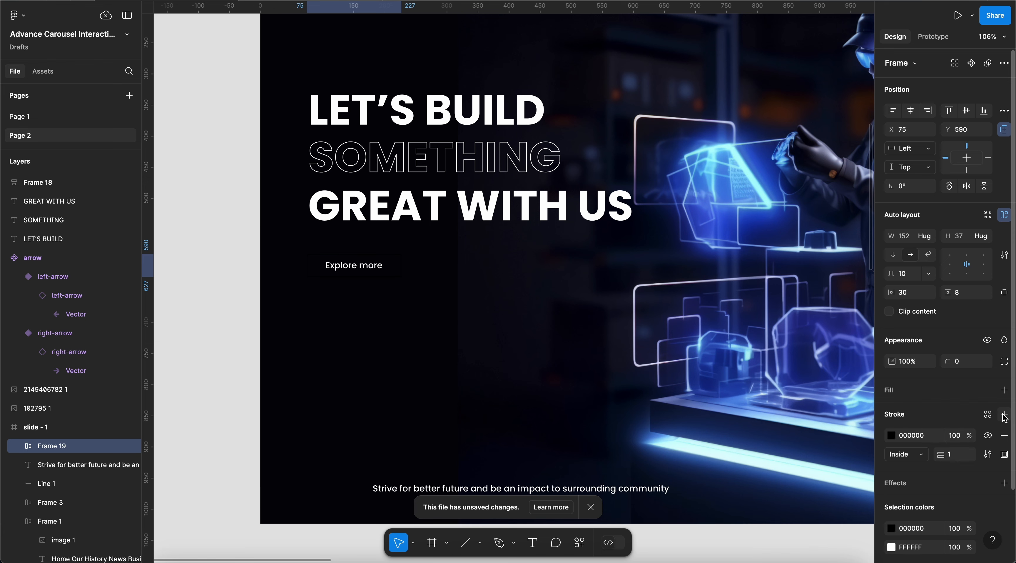
pyautogui.click(892, 439)
pyautogui.press('Escape')
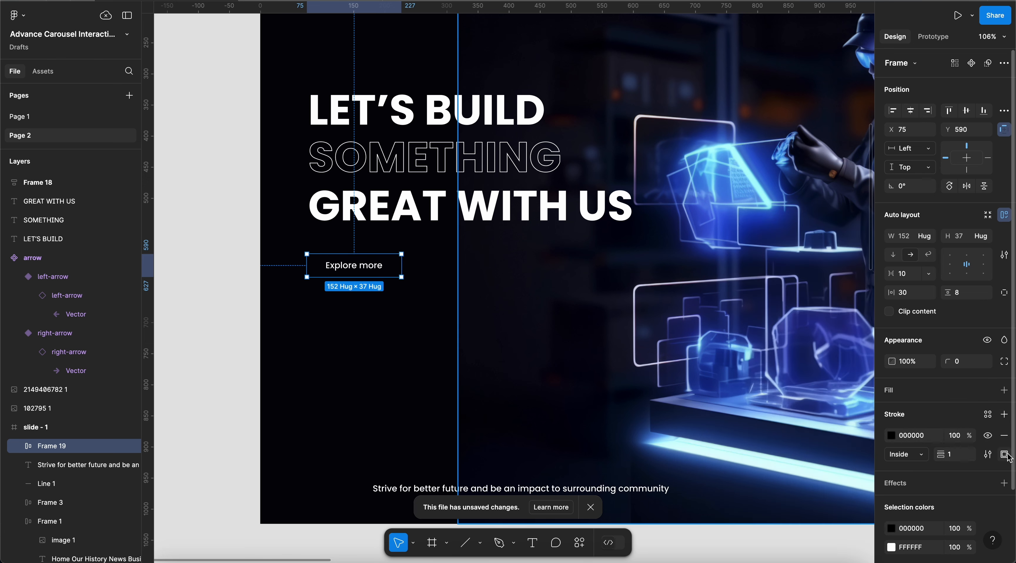
pyautogui.click(1004, 435)
# Give the Explore more button a solid white fill without a stroke and round its corners to a radius of 12.
pyautogui.click(1004, 390)
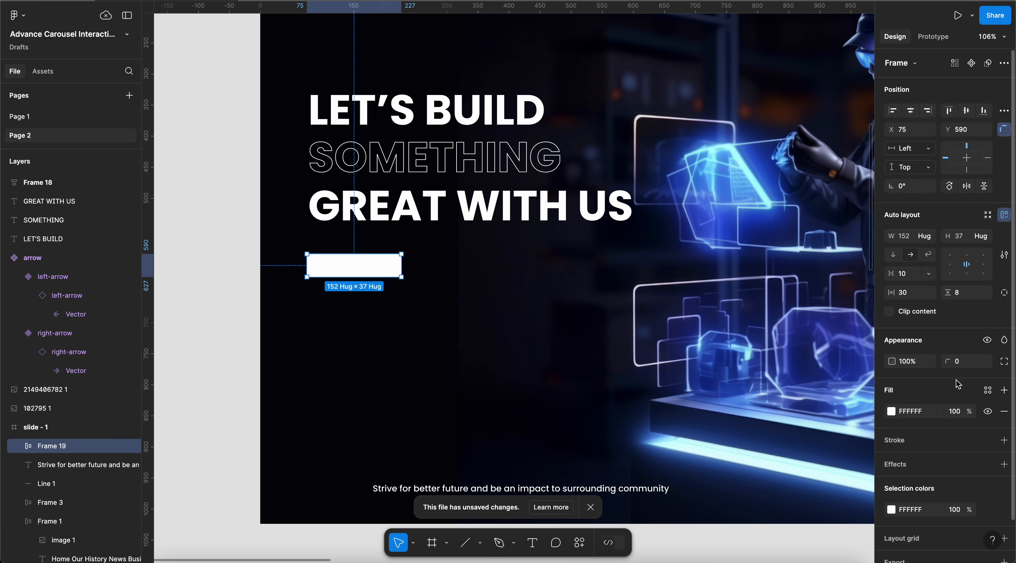
pyautogui.click(966, 362)
pyautogui.press('Return')
pyautogui.click(968, 365)
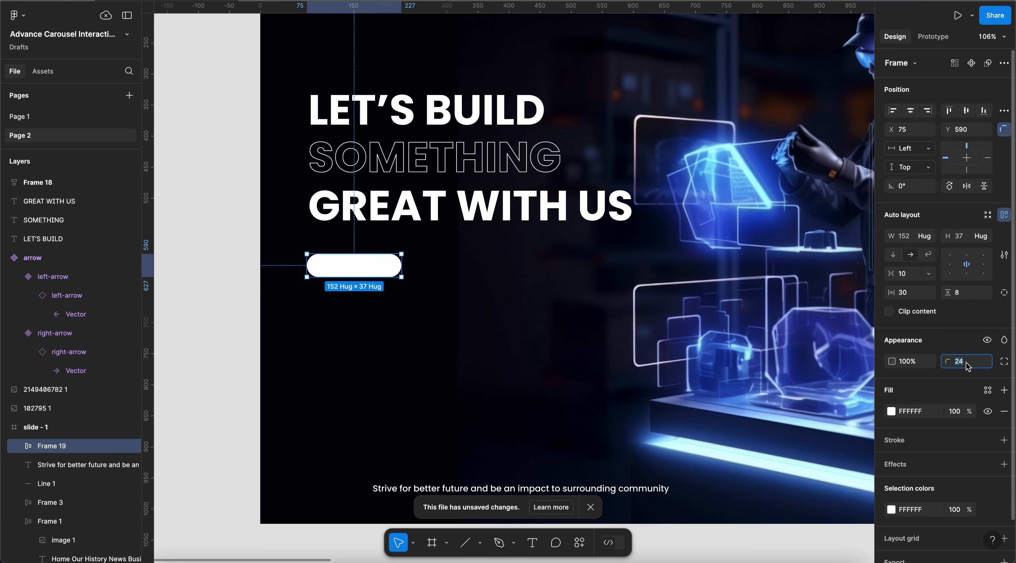
pyautogui.write('12')
pyautogui.press('Return')
# Change the Explore more text inside the button to black, 000000.
pyautogui.click(18, 447)
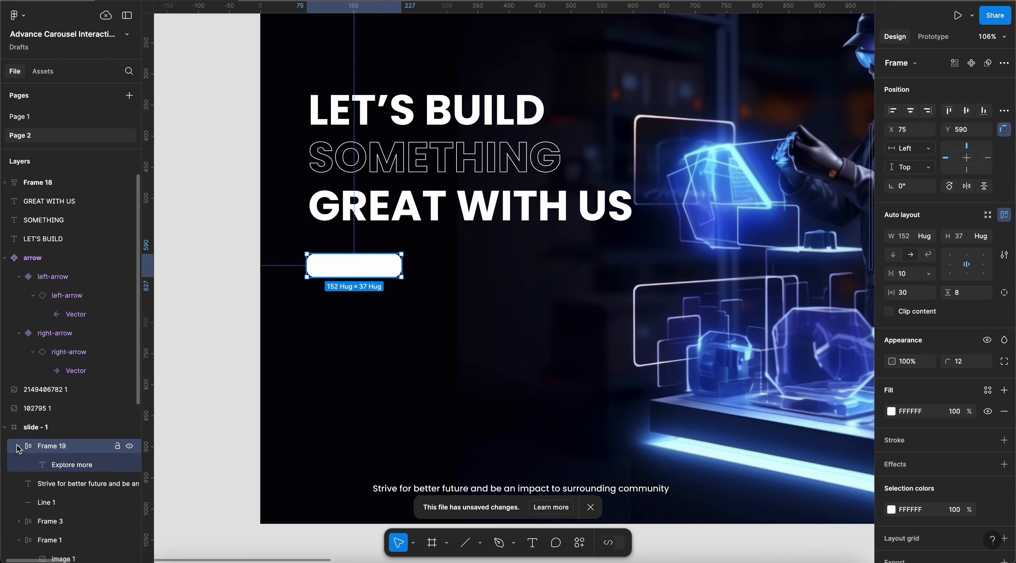
pyautogui.click(69, 467)
pyautogui.click(892, 424)
pyautogui.moveTo(809, 382); pyautogui.dragTo(615, 435)
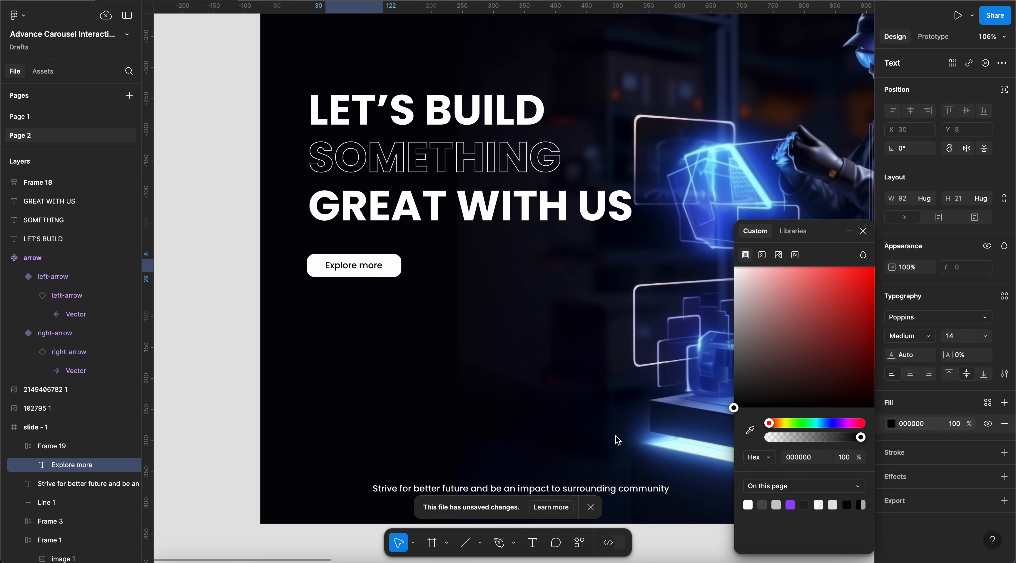
pyautogui.click(864, 233)
# Set the Explore more button's height to 45.
pyautogui.click(396, 208)
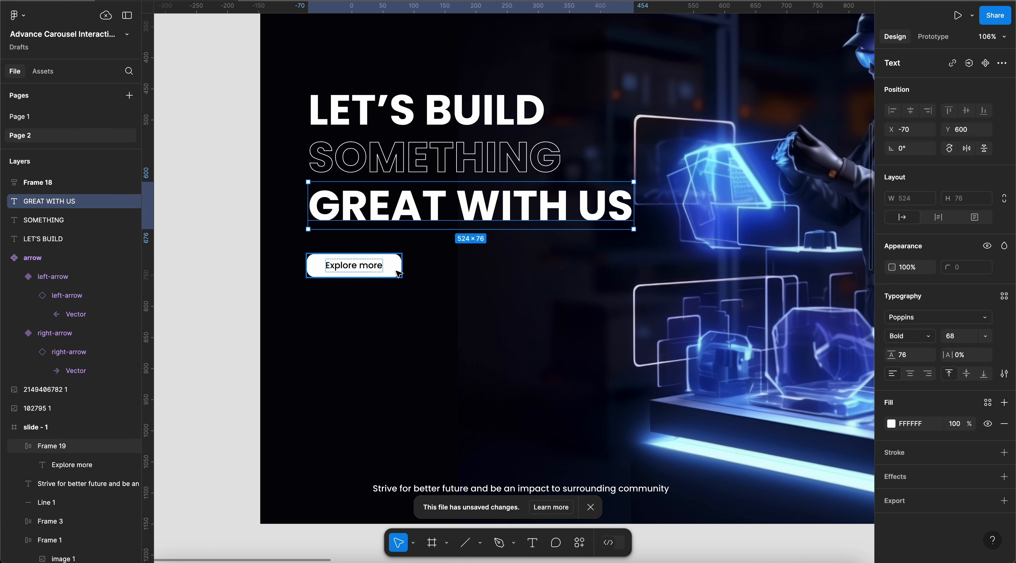
pyautogui.click(394, 269)
pyautogui.click(958, 235)
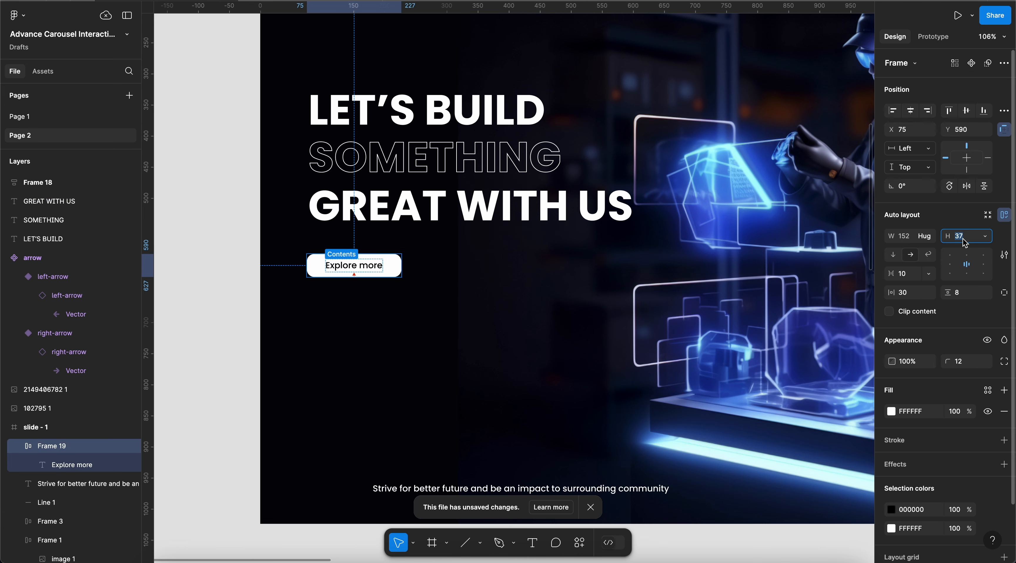
pyautogui.write('47')
pyautogui.press('Return')
pyautogui.press('Down')
pyautogui.press('Down')
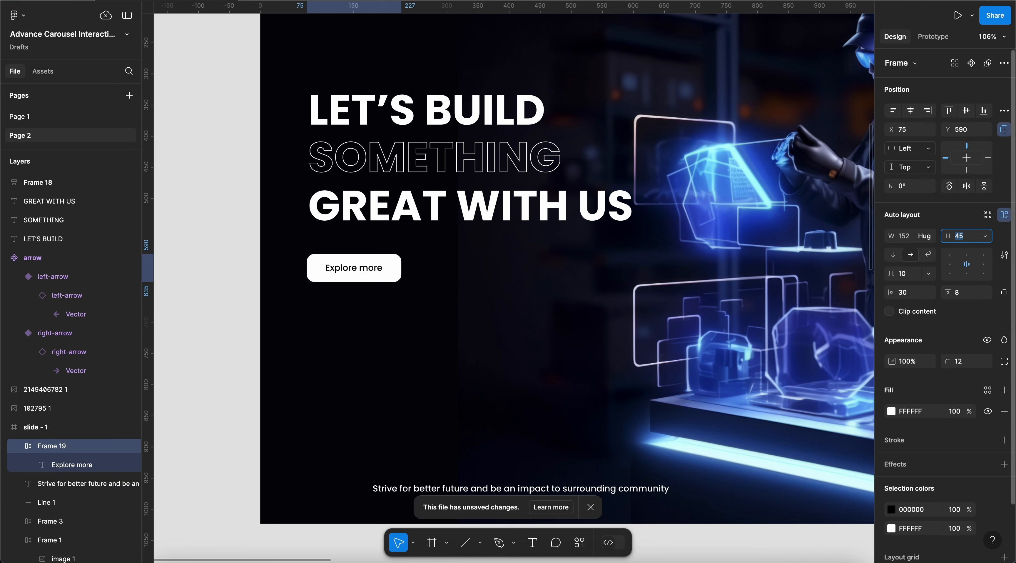
# Set the Explore more text size to 16 and reposition the button at X 76, Y 589.
pyautogui.click(59, 469)
pyautogui.click(963, 336)
pyautogui.write('16')
pyautogui.press('Return')
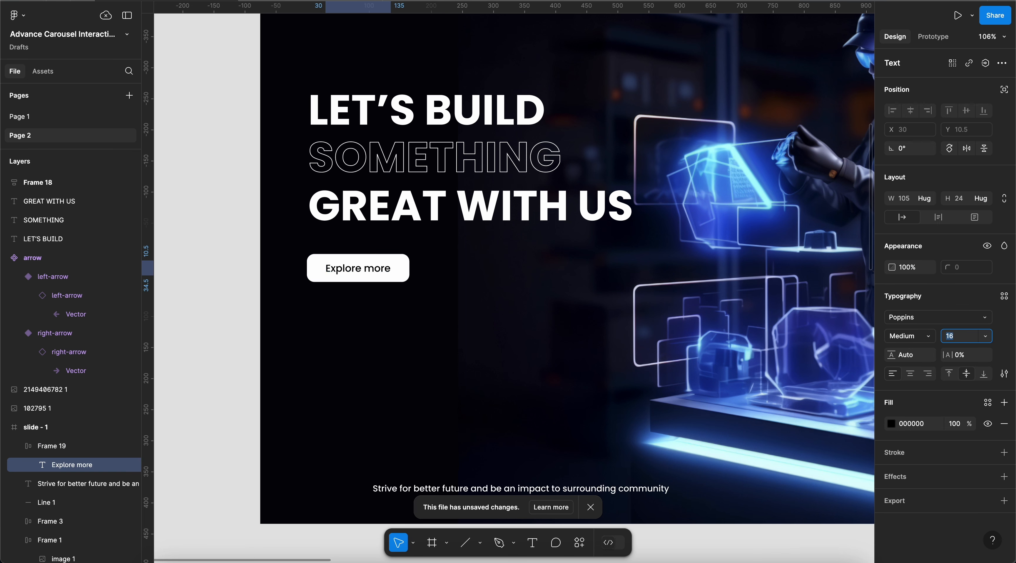
pyautogui.click(199, 283)
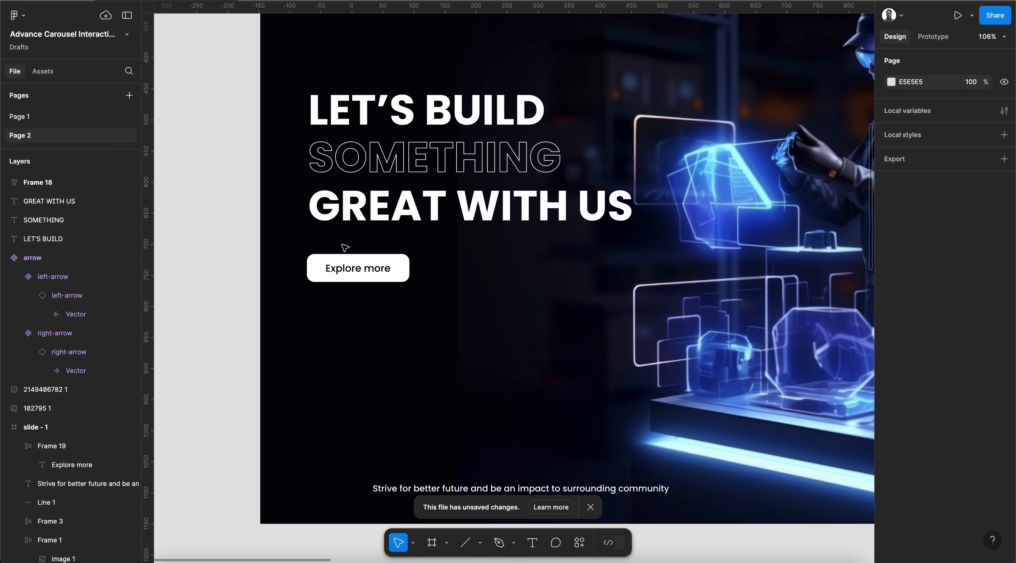
pyautogui.click(354, 267)
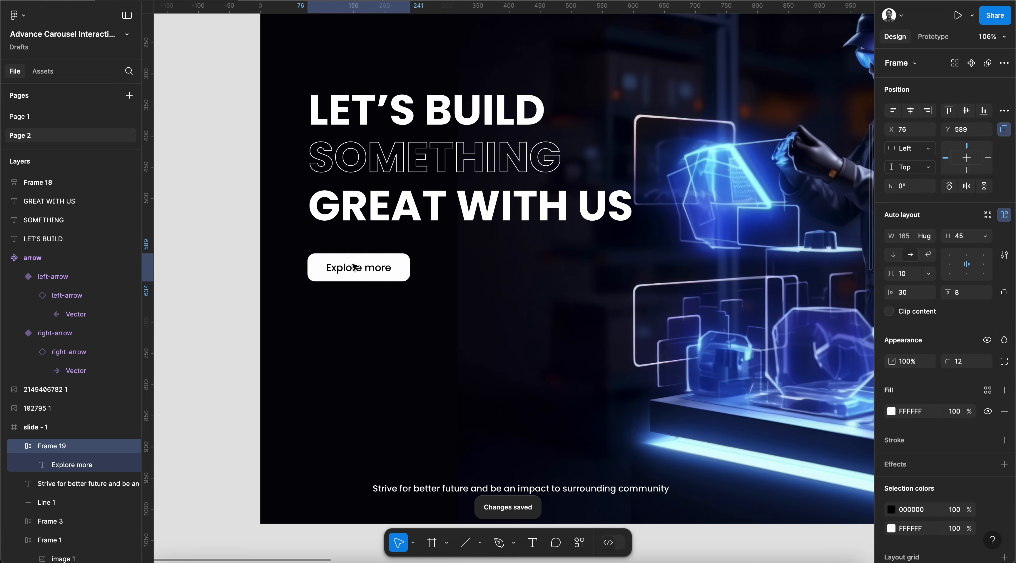
# Fill the Explore more button with the red FF5A5F sampled from the airbnb logo.
pyautogui.scroll(-4, 356, 267)
pyautogui.hscroll(1, 356, 267)
pyautogui.scroll(4, 356, 267)
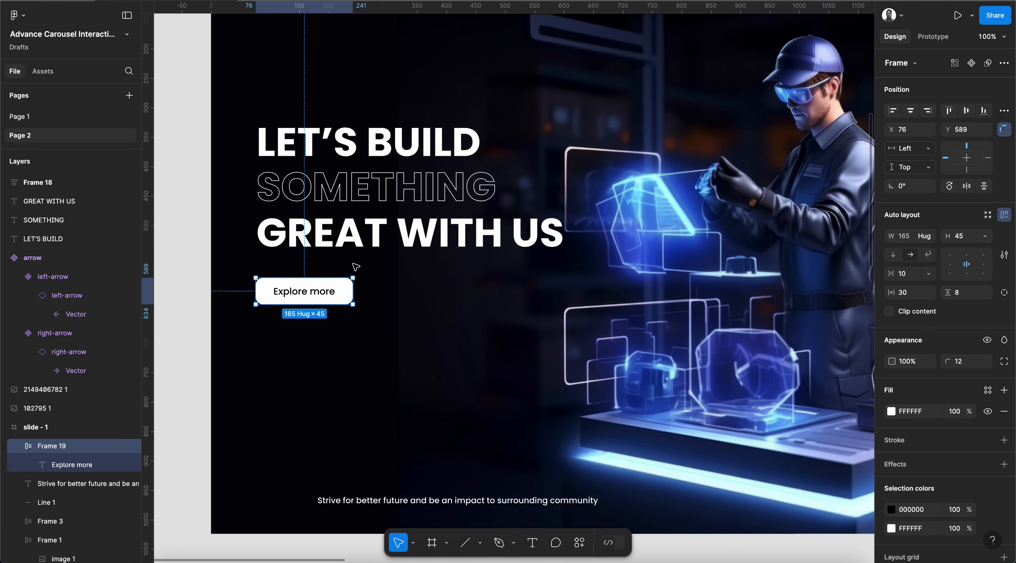
pyautogui.scroll(5, 356, 268)
pyautogui.scroll(8, 357, 268)
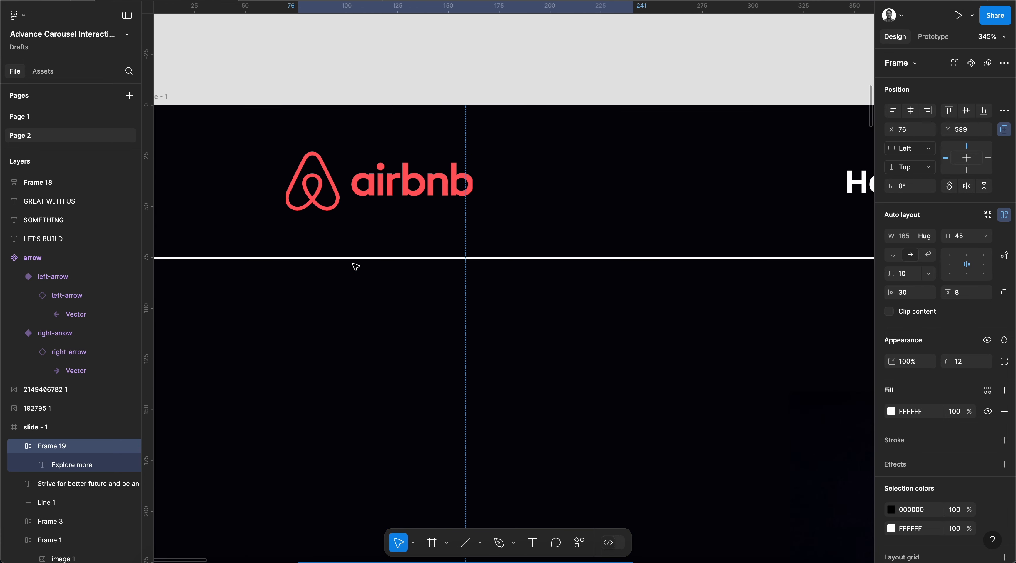
pyautogui.press('i')
pyautogui.click(407, 178)
pyautogui.scroll(-5, 462, 236)
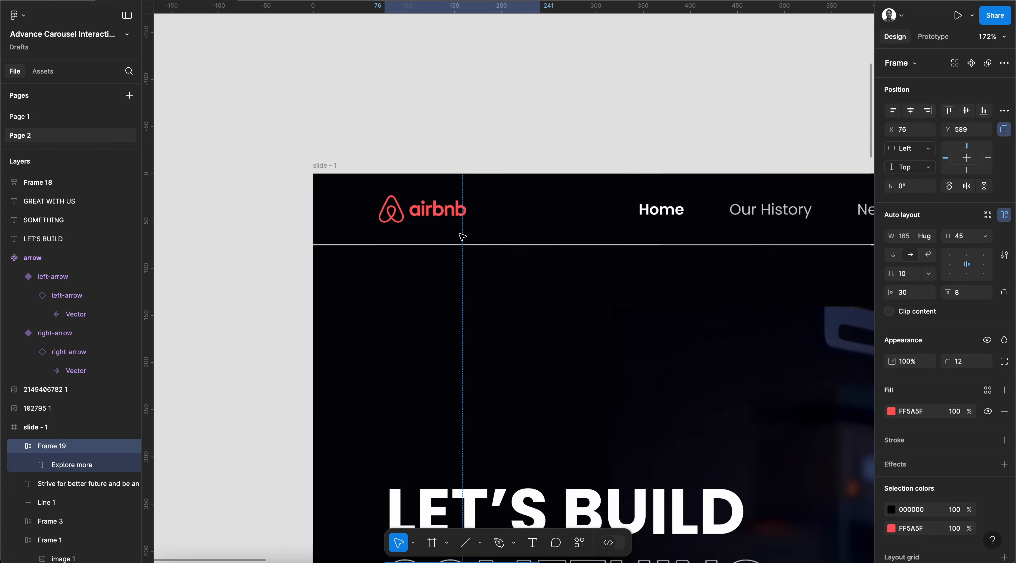
pyautogui.scroll(-10, 462, 237)
pyautogui.hscroll(2, 462, 236)
pyautogui.click(232, 342)
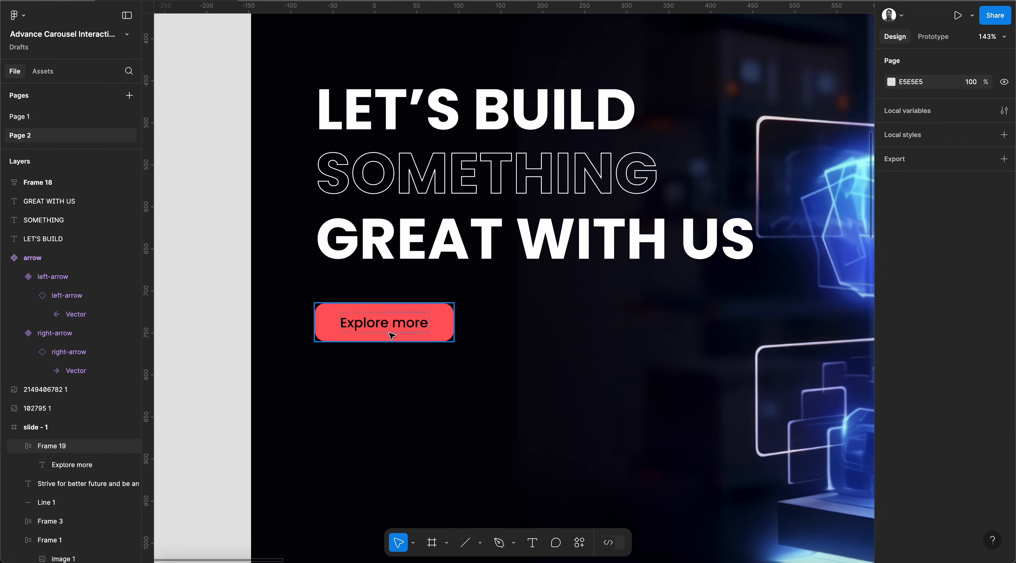
# Recolor the Explore more text to white, FFFFFF.
pyautogui.scroll(-3, 389, 333)
pyautogui.click(399, 329)
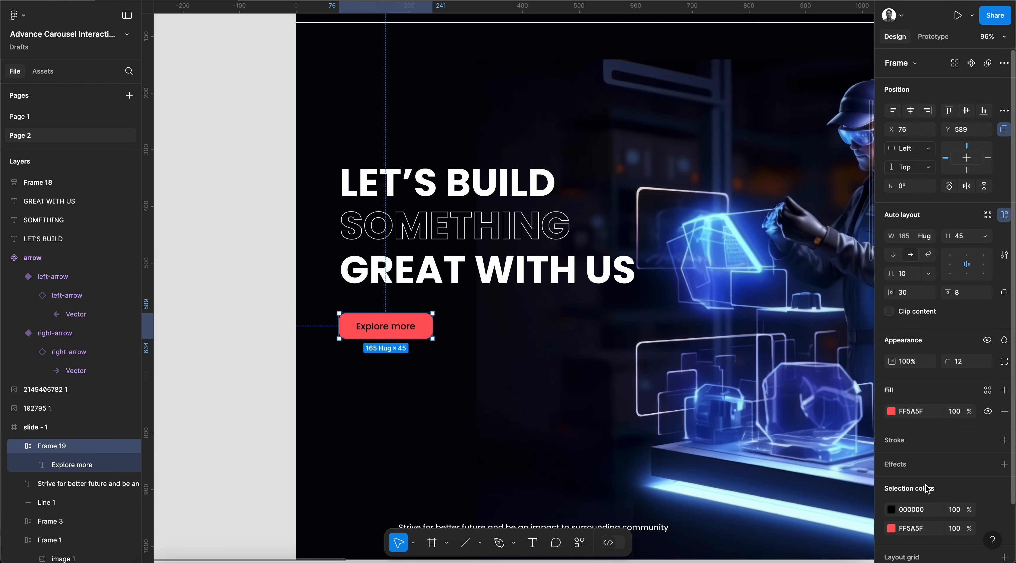
pyautogui.click(891, 509)
pyautogui.click(735, 267)
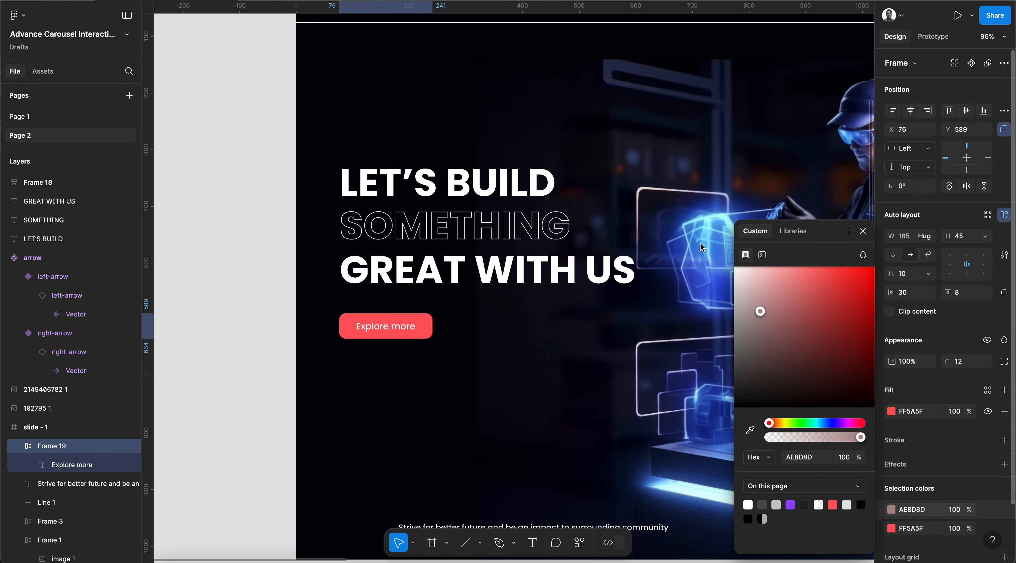
pyautogui.click(866, 232)
pyautogui.click(254, 349)
# Move the Explore more button to X 79, Y 596 under the heading and collapse its layer.
pyautogui.scroll(-3, 294, 347)
pyautogui.hscroll(3, 310, 358)
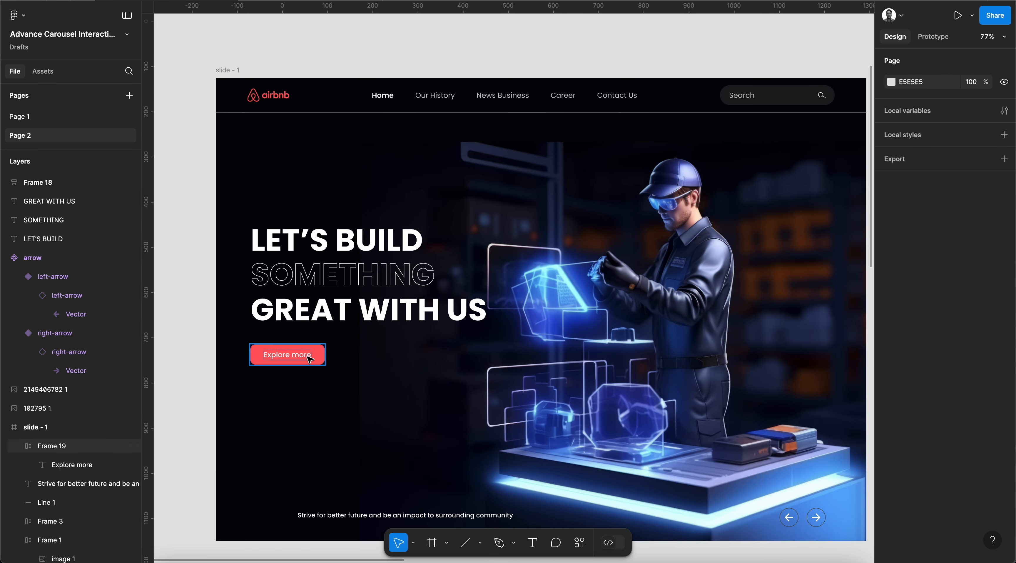
pyautogui.click(285, 360)
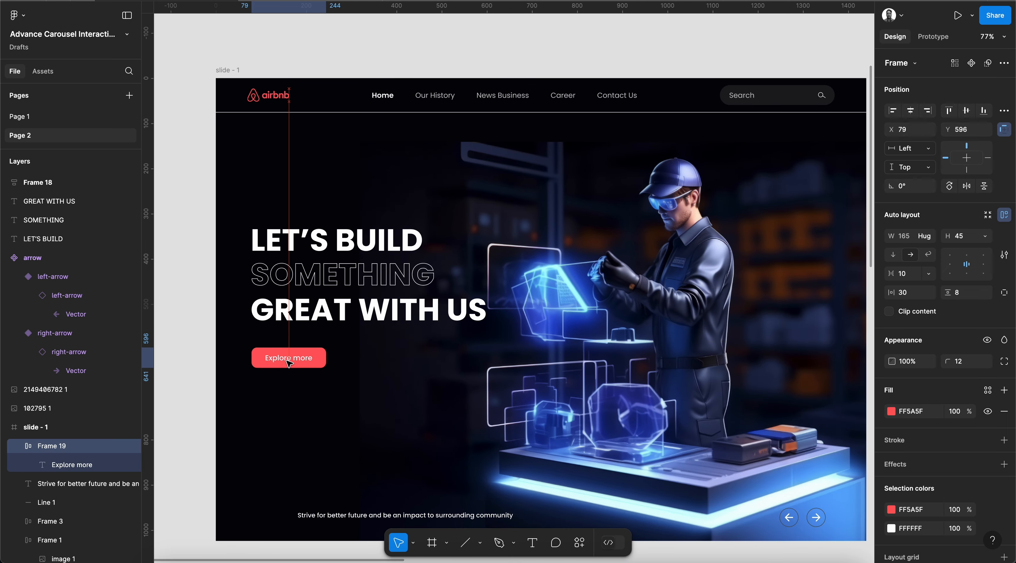
pyautogui.scroll(-2, 287, 361)
pyautogui.scroll(-3, 288, 363)
pyautogui.hscroll(-2, 289, 363)
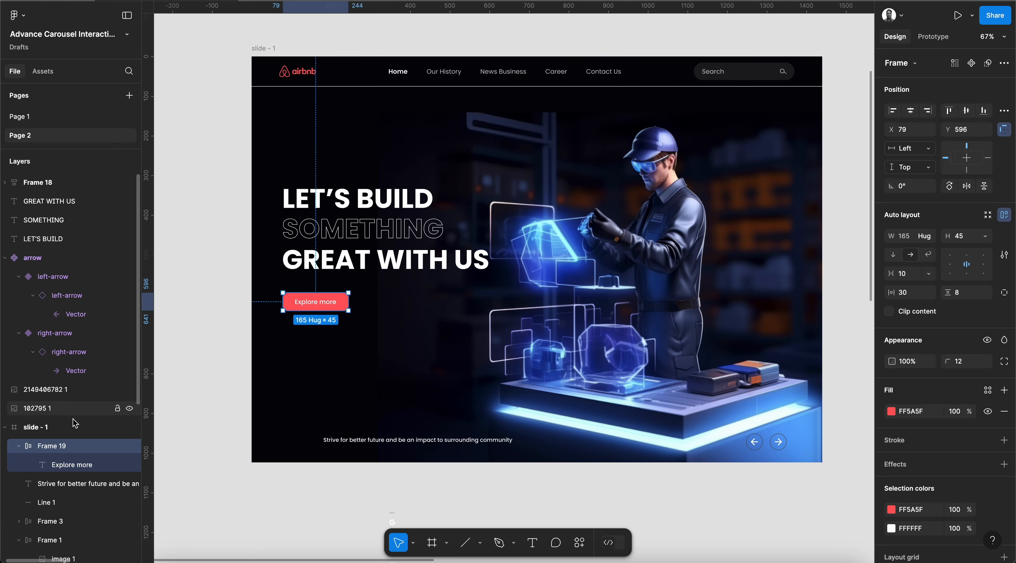
pyautogui.click(19, 445)
# Shift the "Strive for better future" tagline horizontally to X 300, keeping it at Y 957.
pyautogui.scroll(2, 428, 385)
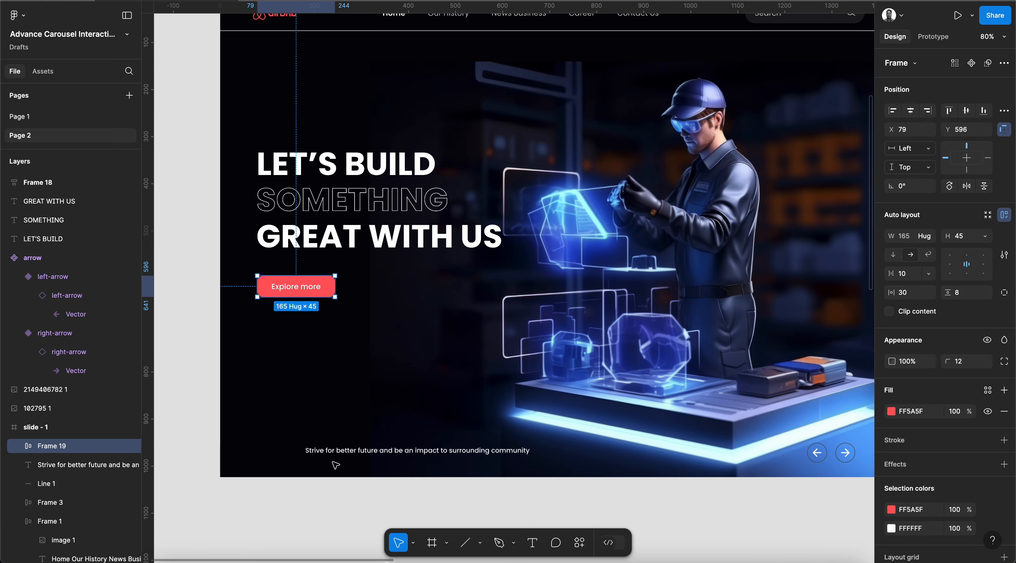
pyautogui.click(331, 453)
pyautogui.scroll(4, 330, 453)
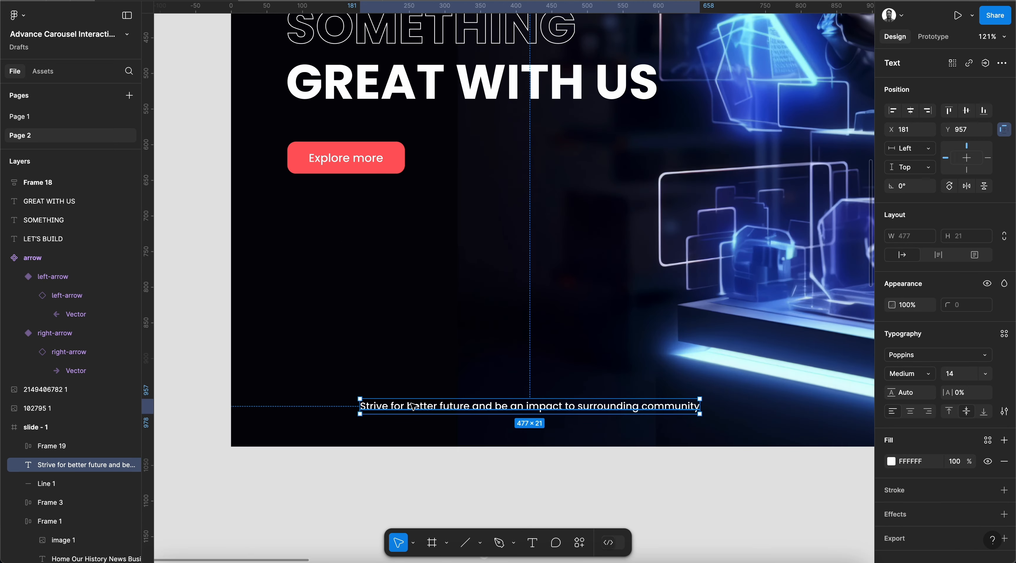
pyautogui.moveTo(413, 406); pyautogui.dragTo(497, 406)
# Draw a horizontal white line about 122 long before the tagline, at about X 160, Y 969.
pyautogui.scroll(-3, 497, 406)
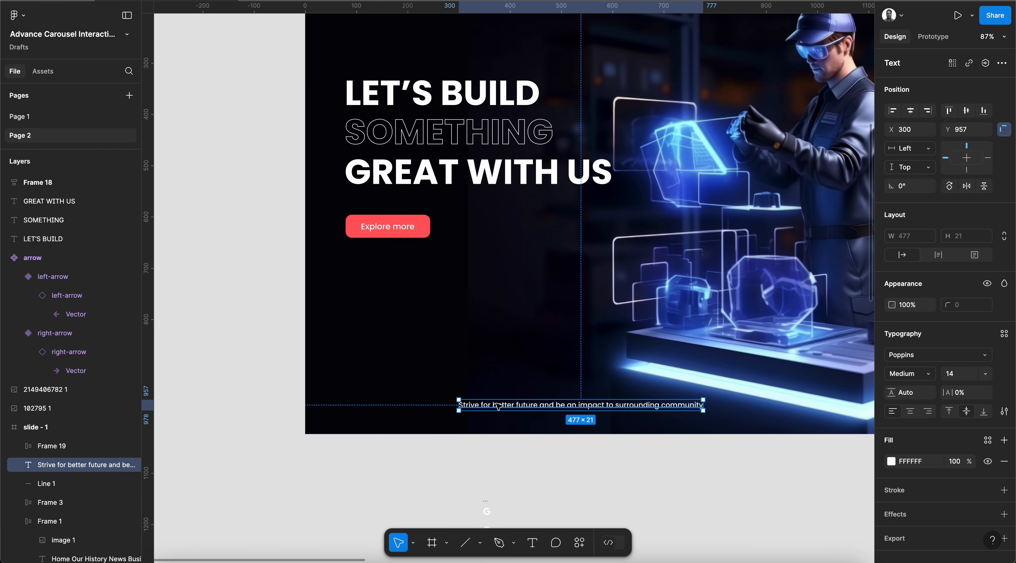
pyautogui.press('l')
pyautogui.moveTo(389, 406); pyautogui.dragTo(449, 405)
pyautogui.scroll(2, 446, 406)
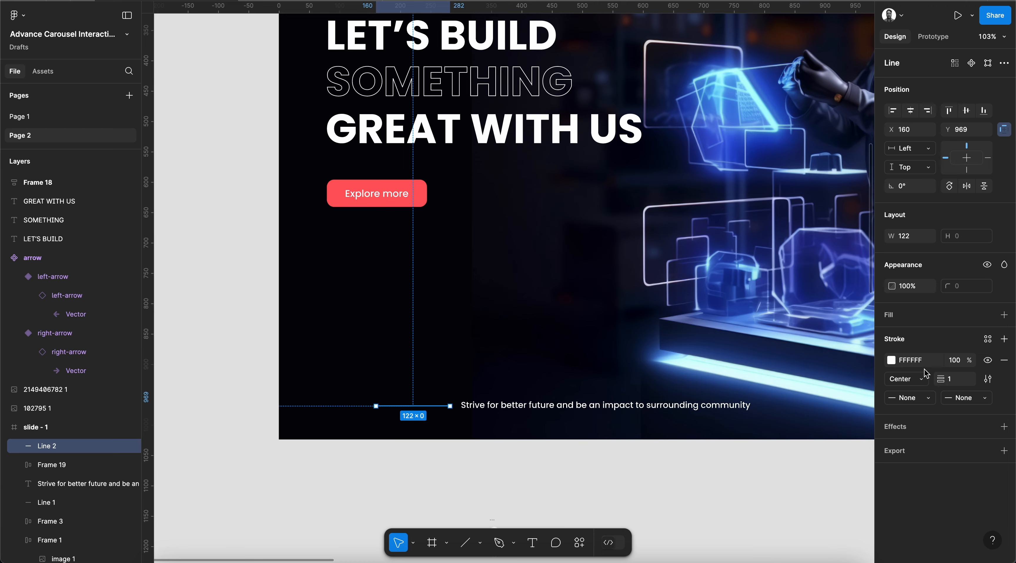
# Duplicate the tagline to X 126, Y 957 before the short line and replace its text with "01".
pyautogui.scroll(5, 332, 393)
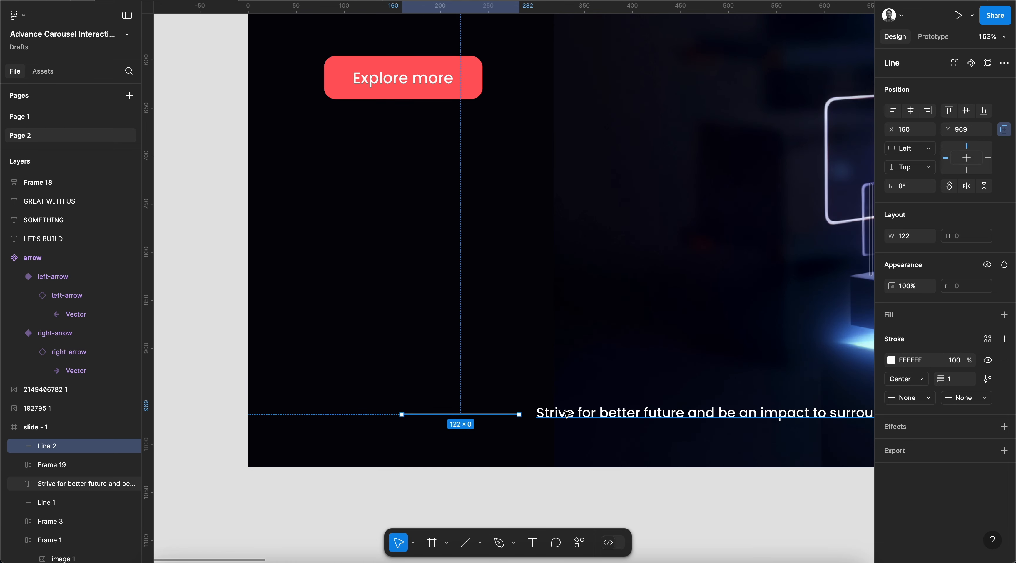
pyautogui.keyDown('alt'); pyautogui.moveTo(564, 412); pyautogui.dragTo(397, 430); pyautogui.keyUp('alt')
pyautogui.press('Return')
pyautogui.write('01')
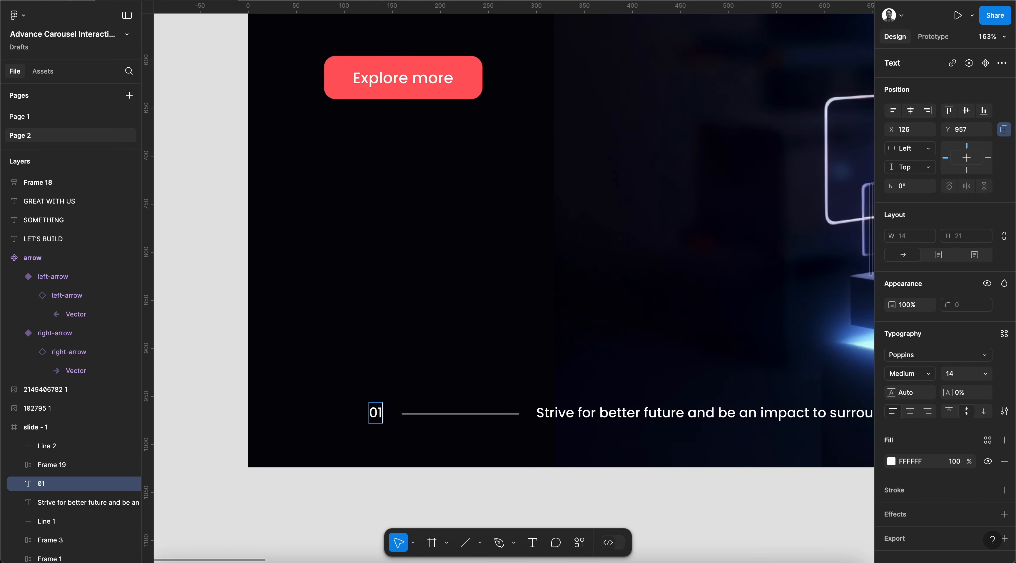
pyautogui.press('Escape')
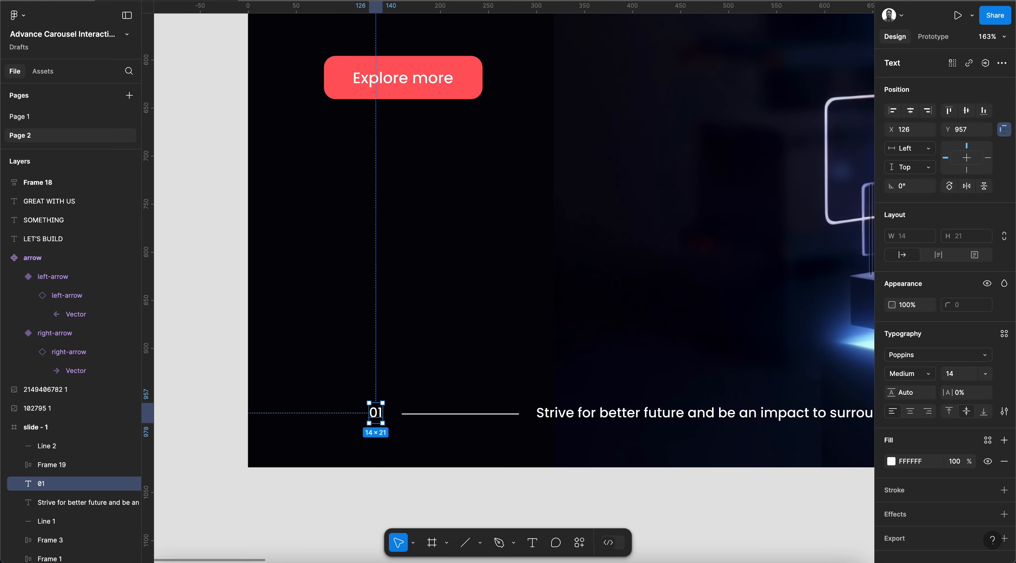
# Set the 01 label to the SemiBold weight at font size 20.
pyautogui.click(911, 373)
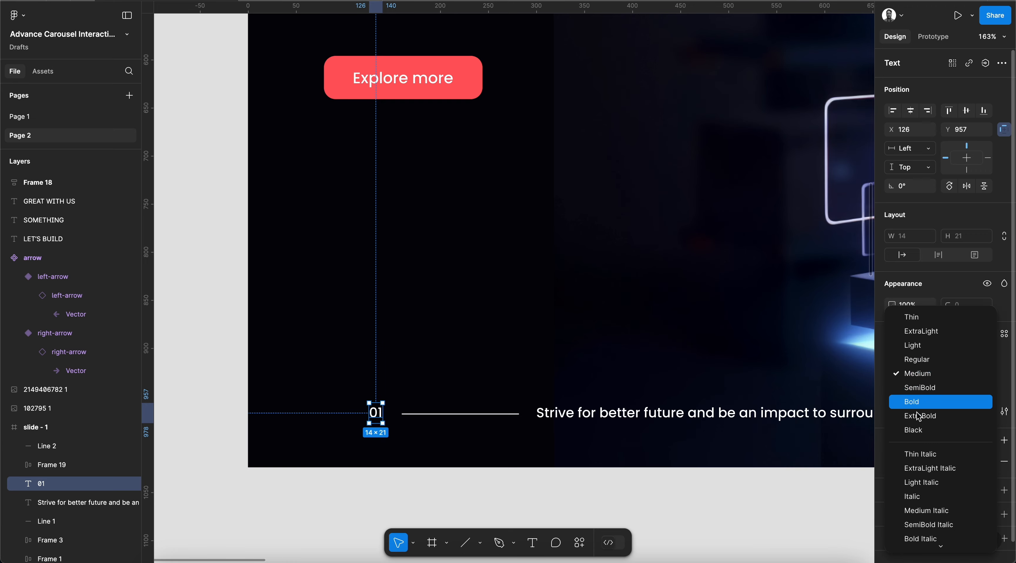
pyautogui.click(927, 402)
pyautogui.scroll(-3, 604, 413)
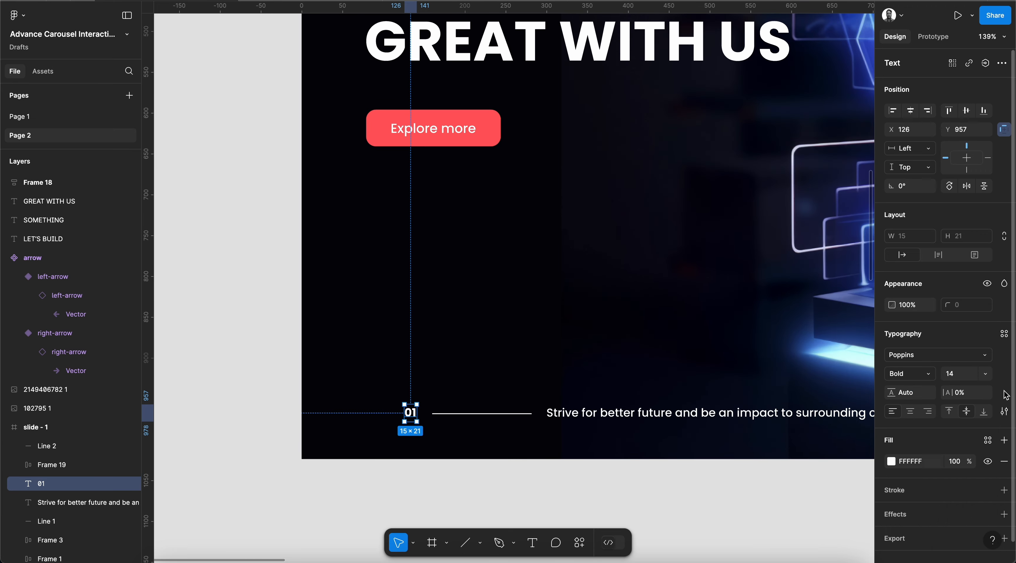
pyautogui.click(958, 373)
pyautogui.press('Up')
pyautogui.press('Up')
pyautogui.press('Up')
pyautogui.press('Up')
pyautogui.press('Up')
pyautogui.press('Up')
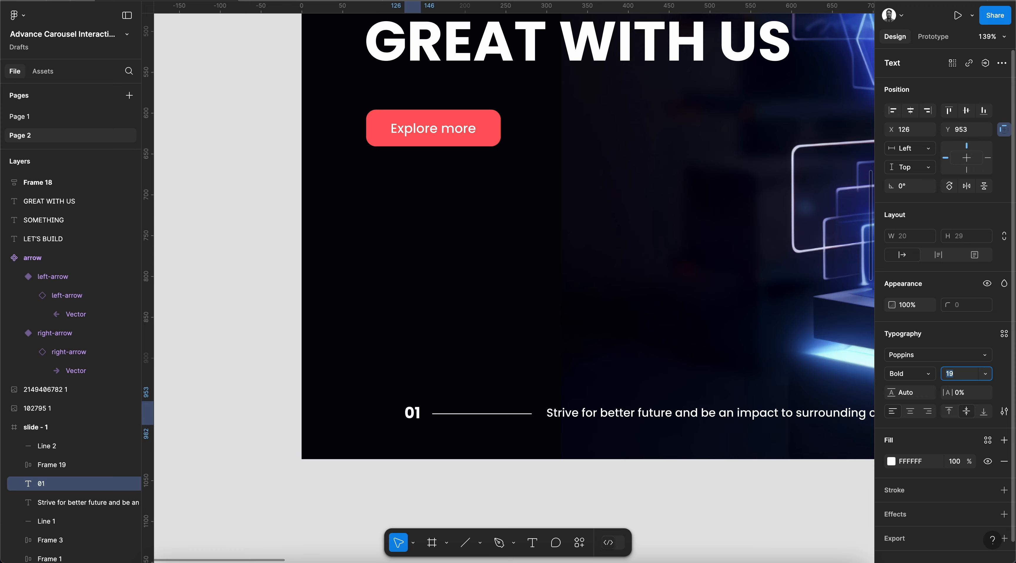
pyautogui.press('Return')
pyautogui.click(914, 371)
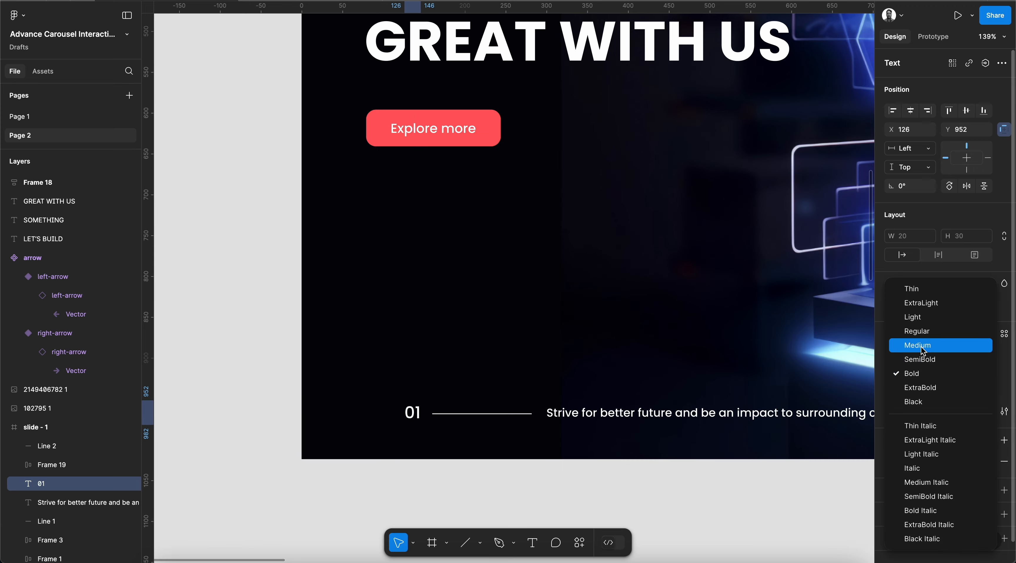
pyautogui.click(915, 356)
# Select the Explore more button together with the 01 label.
pyautogui.scroll(2, 393, 394)
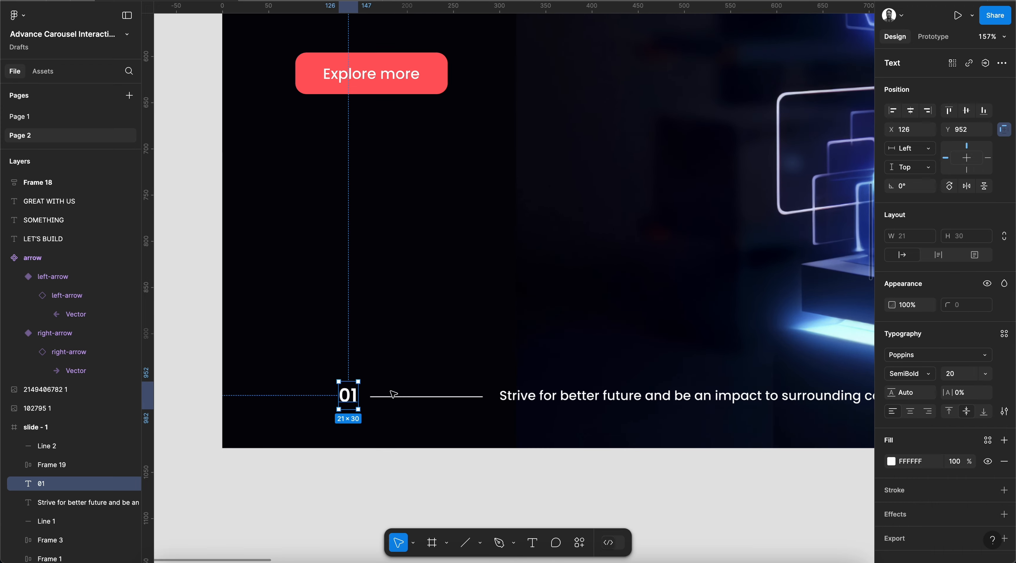
pyautogui.keyDown('shift'); pyautogui.click(371, 74); pyautogui.keyUp('shift')
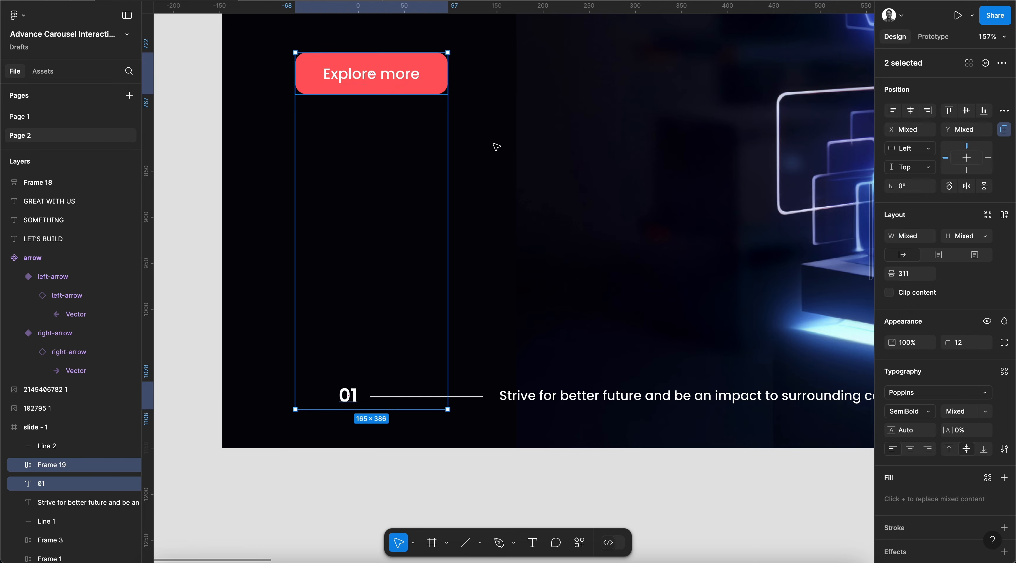
pyautogui.scroll(-1, 497, 146)
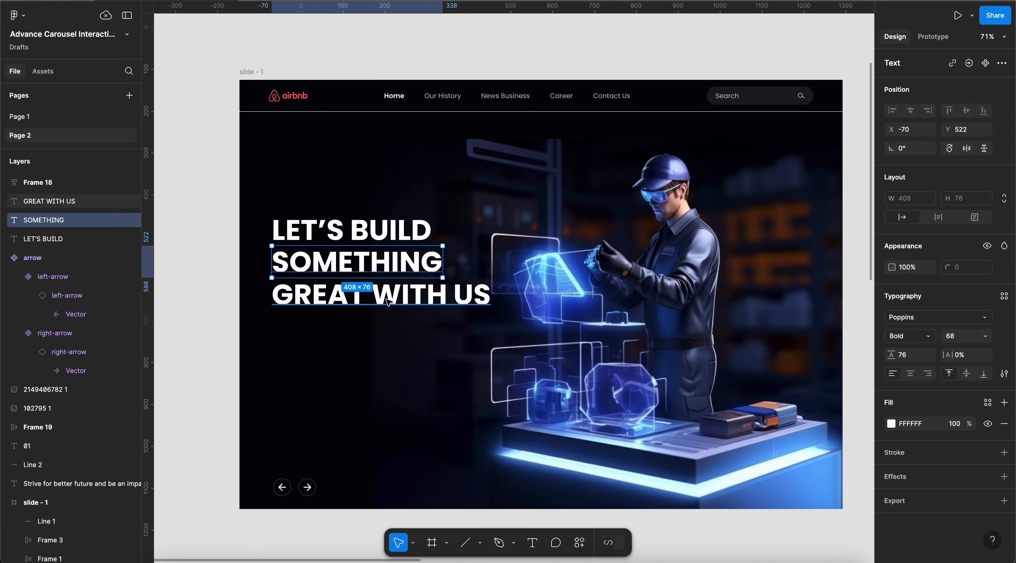
# Swap the fill and stroke of the SOMETHING heading line so it becomes a white outline of weight 1.
pyautogui.press('Escape')
pyautogui.scroll(5, 361, 292)
pyautogui.scroll(-3, 362, 291)
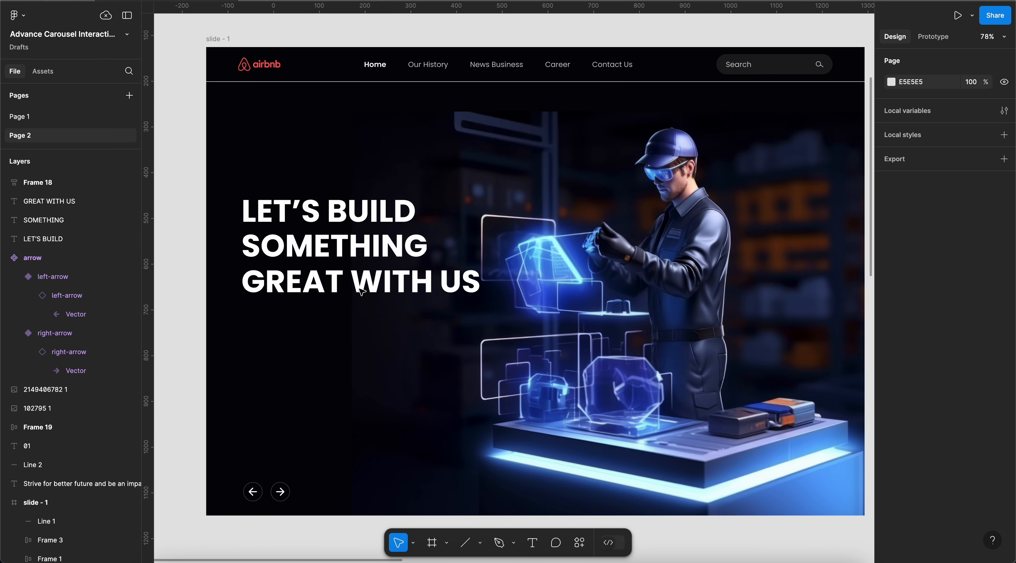
pyautogui.click(364, 251)
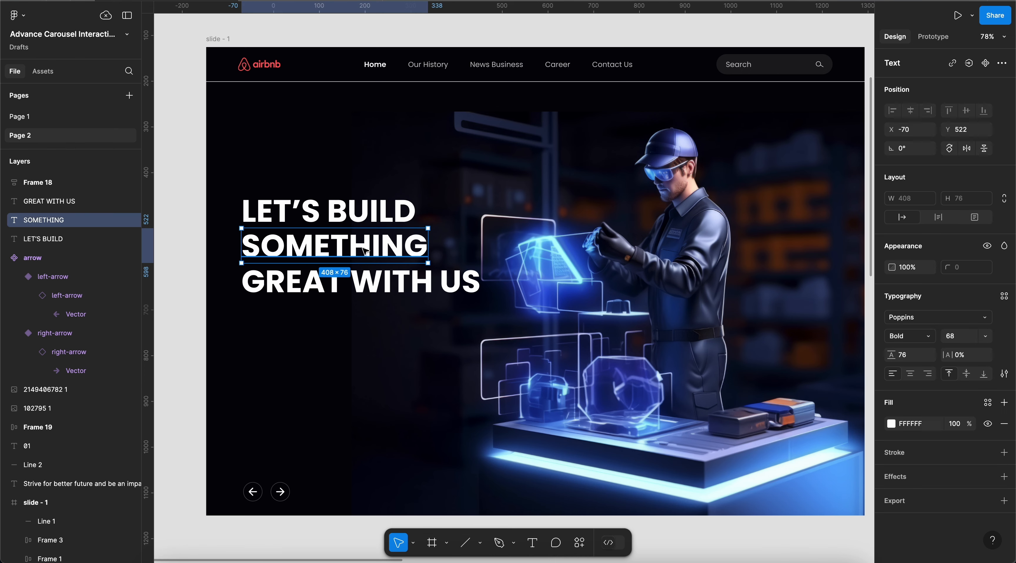
pyautogui.hotkey('shift', 'x')
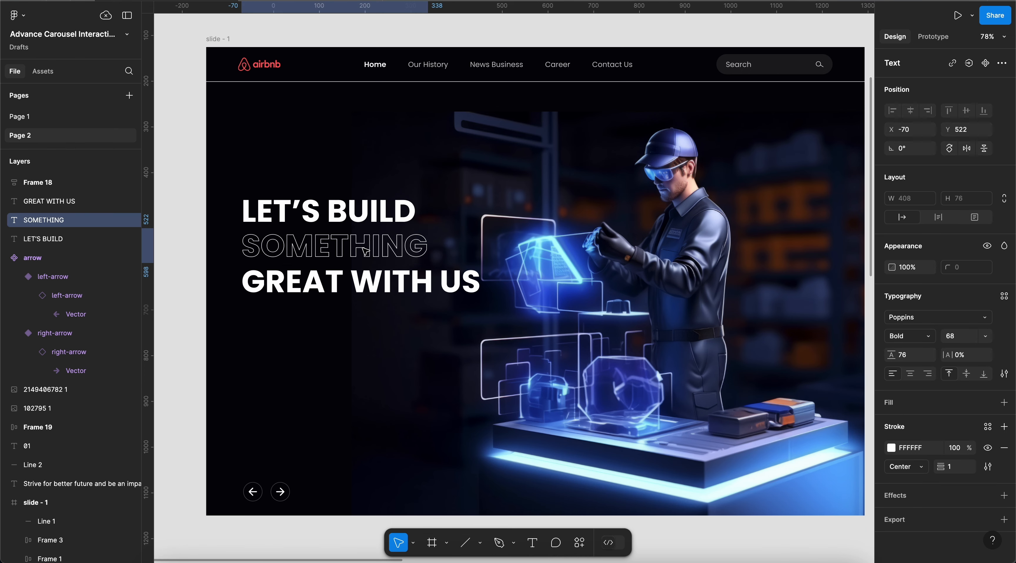
pyautogui.hscroll(-2, 365, 251)
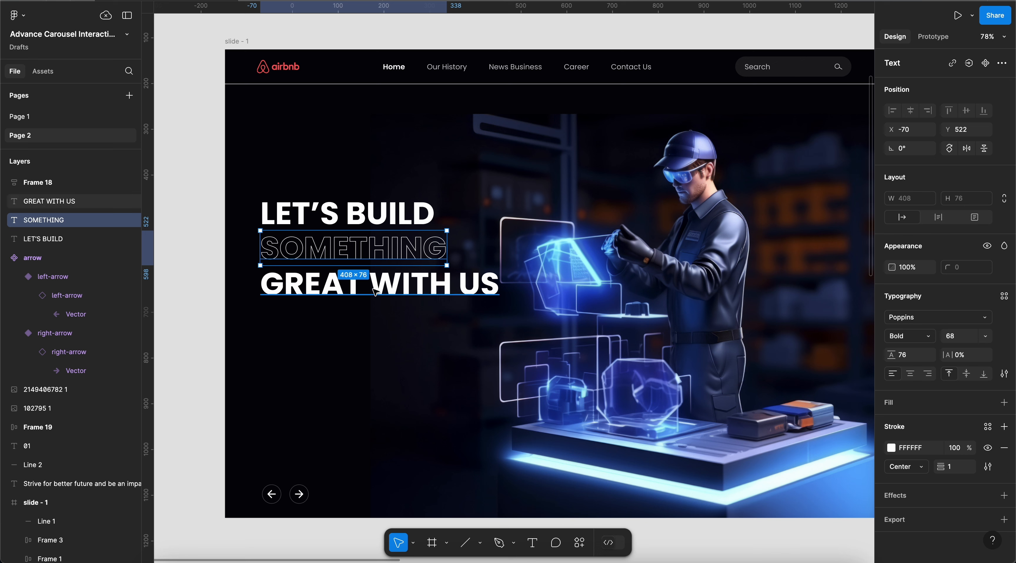
pyautogui.click(208, 333)
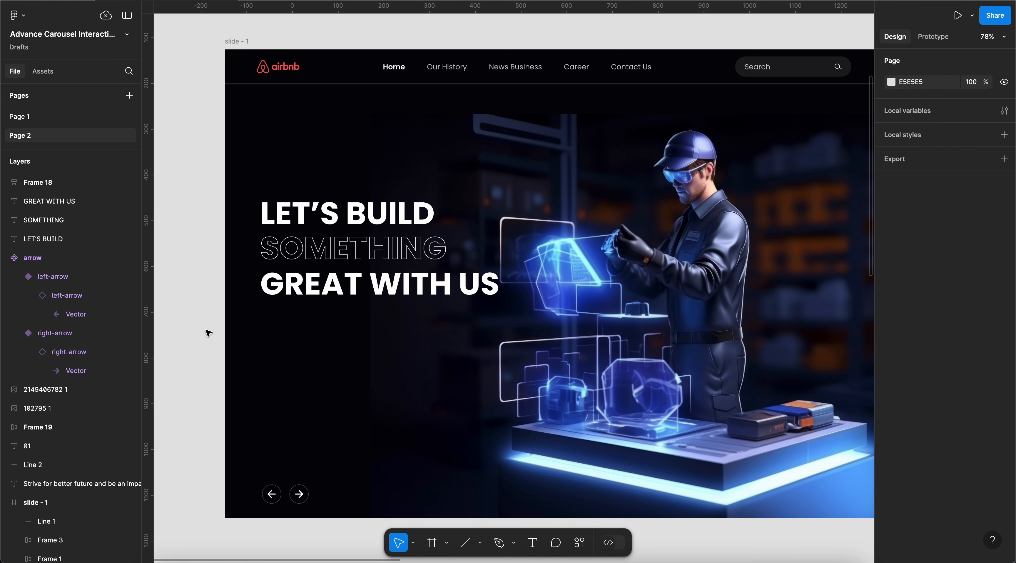
# Move the red Explore more button onto the slide beneath the heading, at about X 81, Y 583.
pyautogui.scroll(-3, 345, 452)
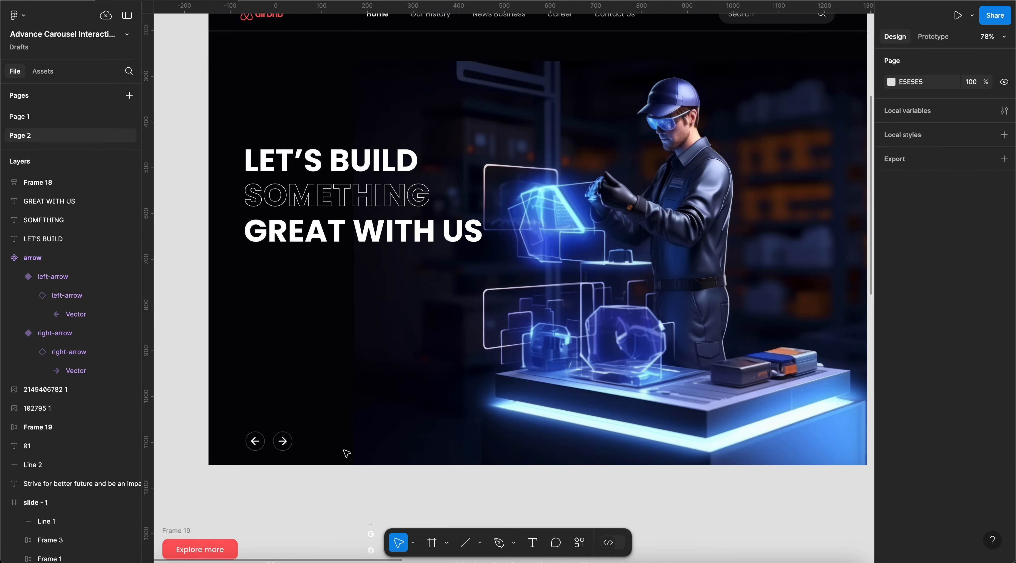
pyautogui.click(183, 534)
pyautogui.moveTo(182, 534); pyautogui.dragTo(267, 261)
pyautogui.scroll(2, 525, 327)
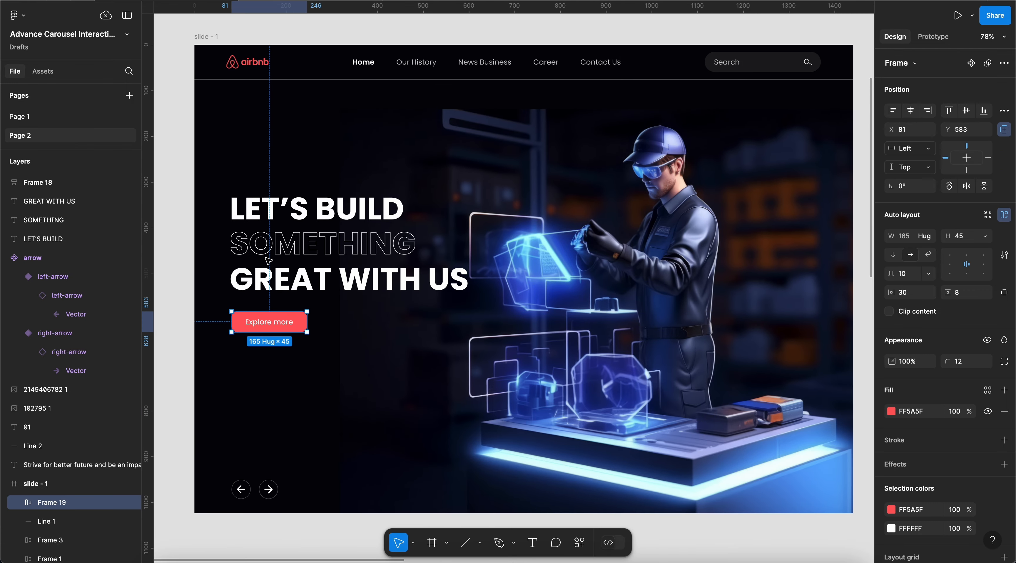
pyautogui.click(184, 273)
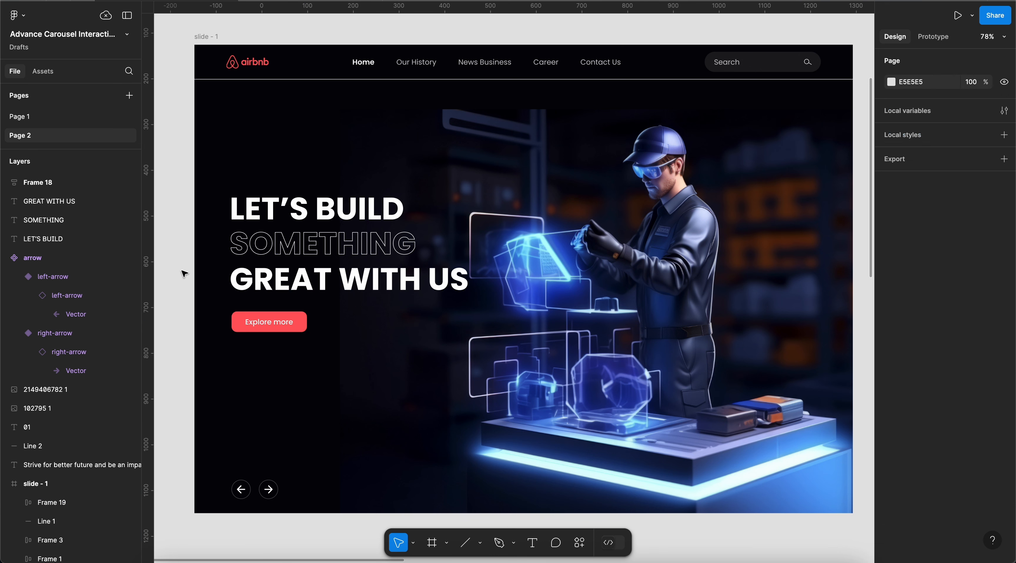
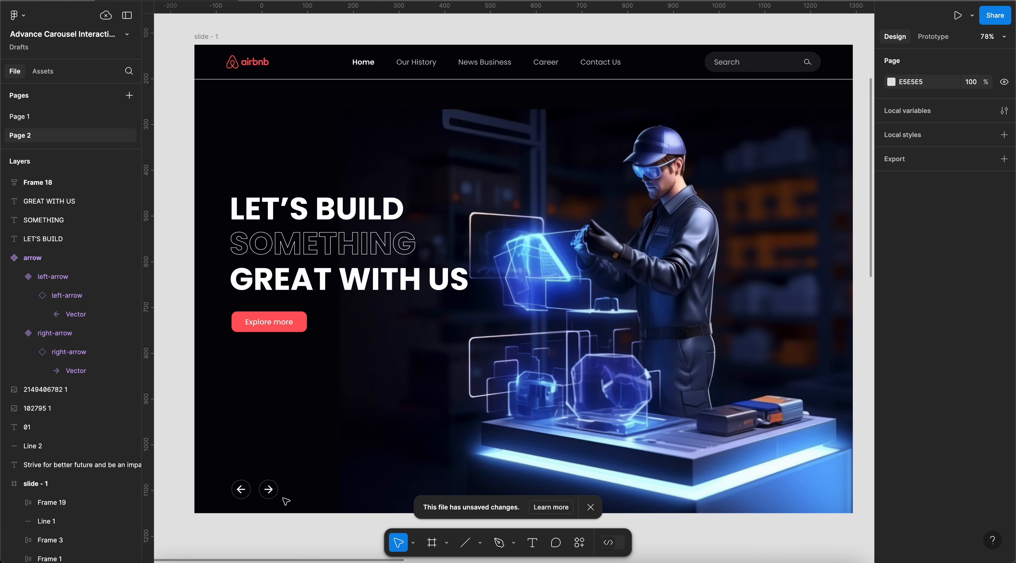
# Move the navigation arrow pair to the slide's bottom-right corner, at about X 1283, Y 951.
pyautogui.click(269, 489)
pyautogui.scroll(-2, 269, 490)
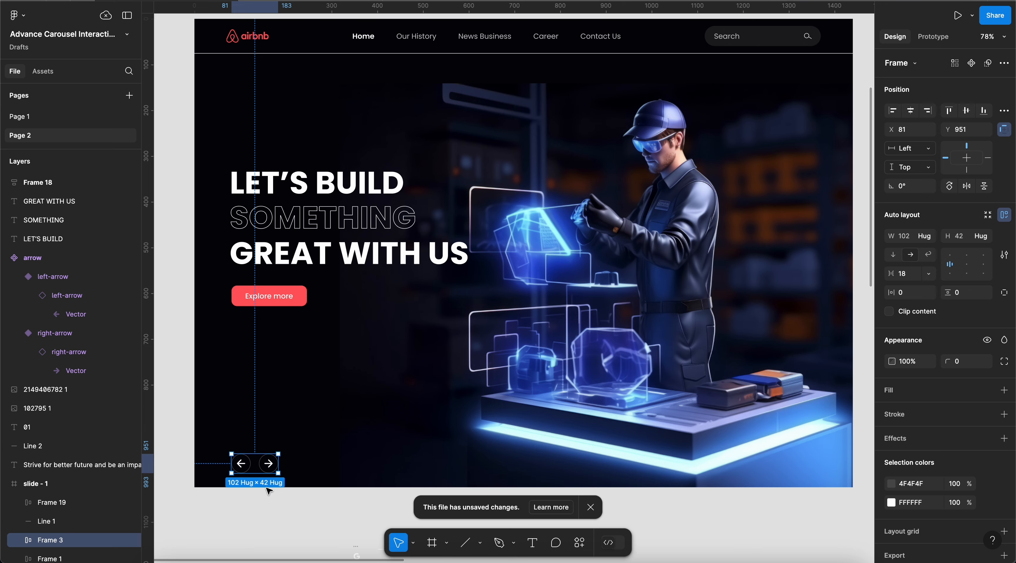
pyautogui.moveTo(268, 462); pyautogui.dragTo(817, 462)
pyautogui.scroll(-5, 651, 395)
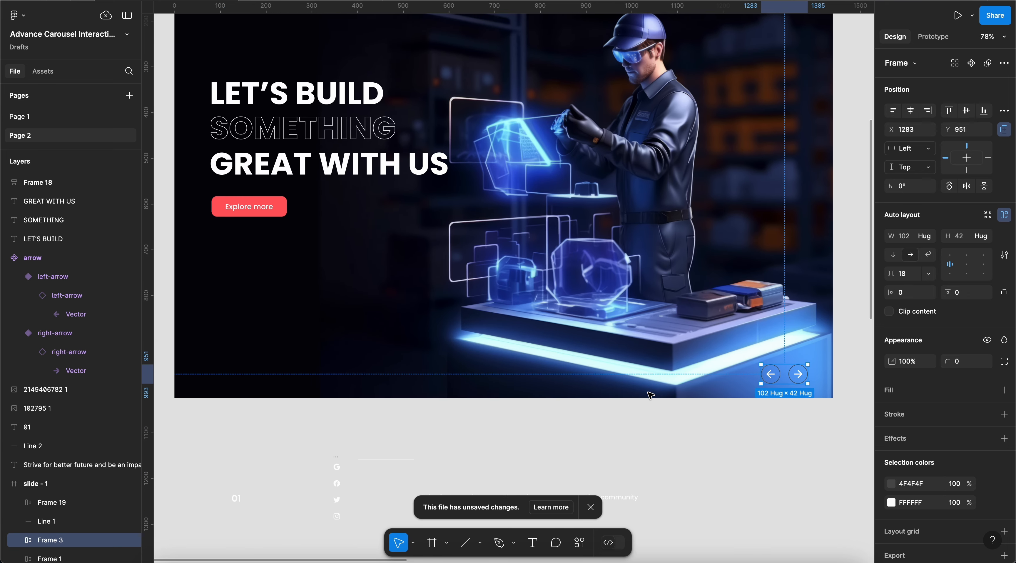
# Place the tagline, the short line and the 01 label in a row along the bottom of the slide.
pyautogui.click(537, 397)
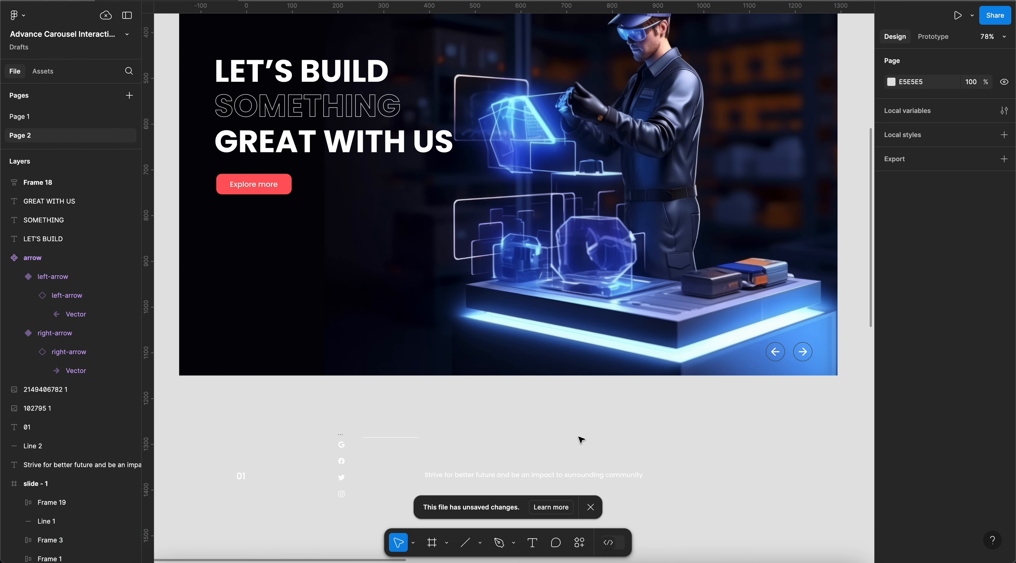
pyautogui.moveTo(565, 476); pyautogui.dragTo(513, 351)
pyautogui.moveTo(389, 438); pyautogui.dragTo(333, 350)
pyautogui.moveTo(240, 477); pyautogui.dragTo(258, 348)
pyautogui.hscroll(-3, 259, 348)
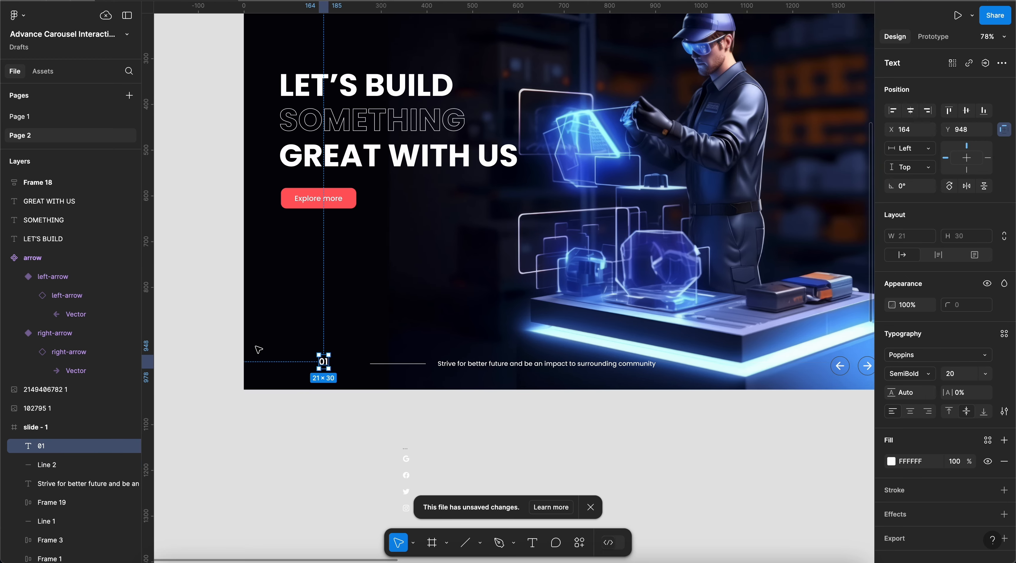
# Left-align the 01 label and the Explore more button with the GREAT WITH US heading line.
pyautogui.scroll(5, 258, 348)
pyautogui.keyDown('shift'); pyautogui.click(400, 97); pyautogui.keyUp('shift')
pyautogui.scroll(2, 401, 97)
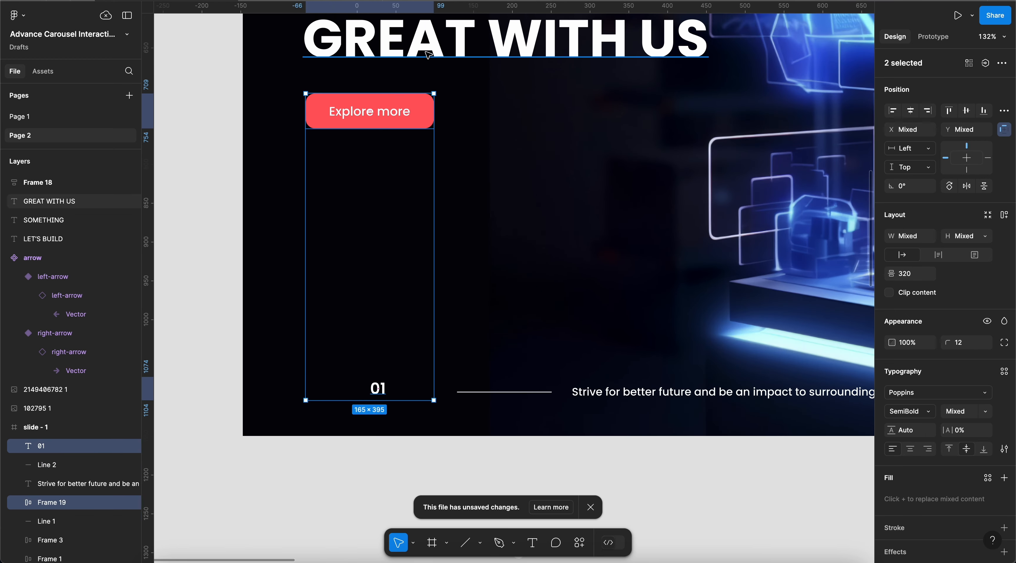
pyautogui.keyDown('shift'); pyautogui.click(432, 51); pyautogui.keyUp('shift')
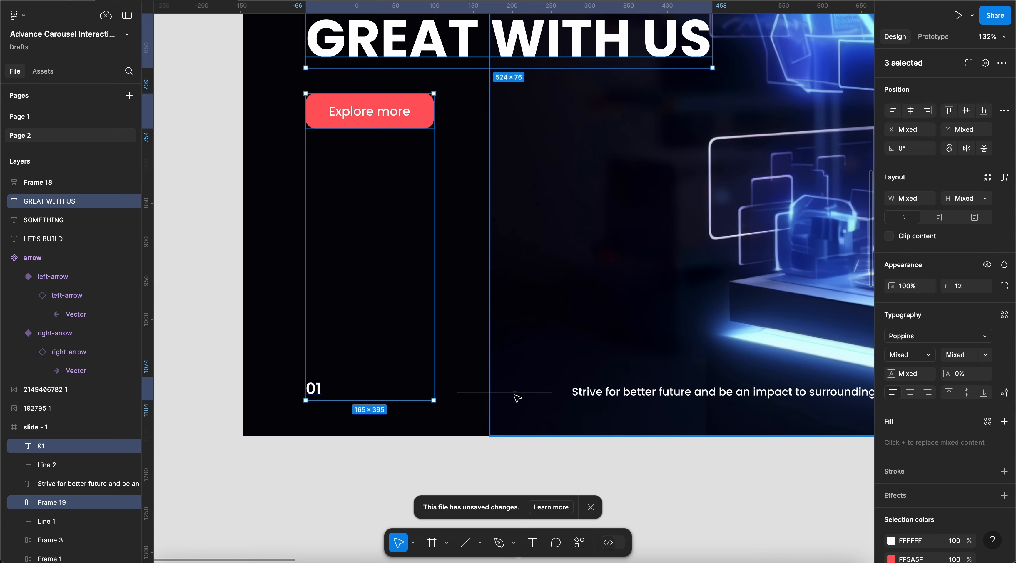
# Move the short line and tagline closer to the 01 label and align all three on their vertical centers.
pyautogui.click(530, 393)
pyautogui.moveTo(533, 390); pyautogui.dragTo(491, 390)
pyautogui.keyDown('shift'); pyautogui.click(318, 390); pyautogui.keyUp('shift')
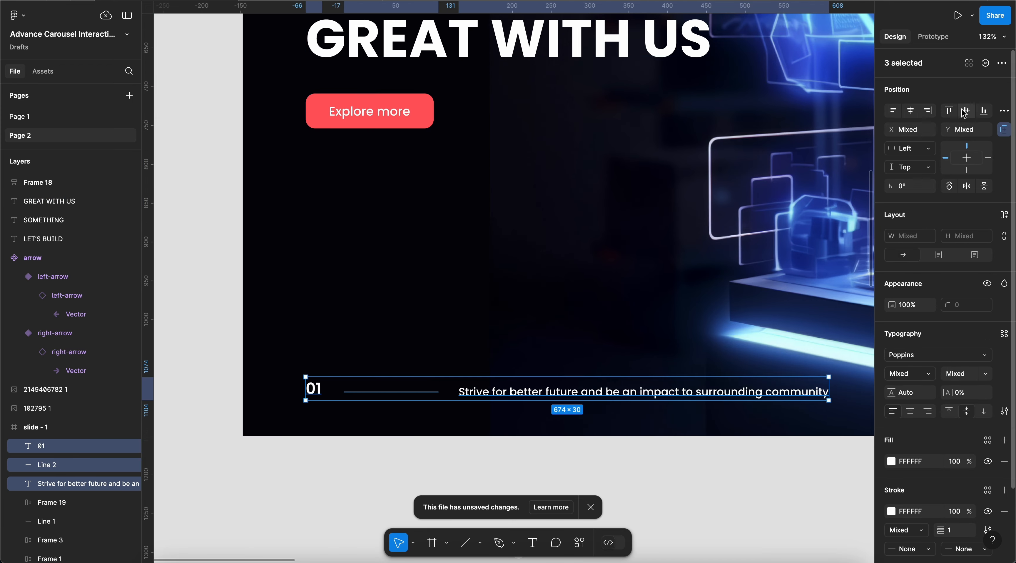
pyautogui.scroll(-5, 565, 381)
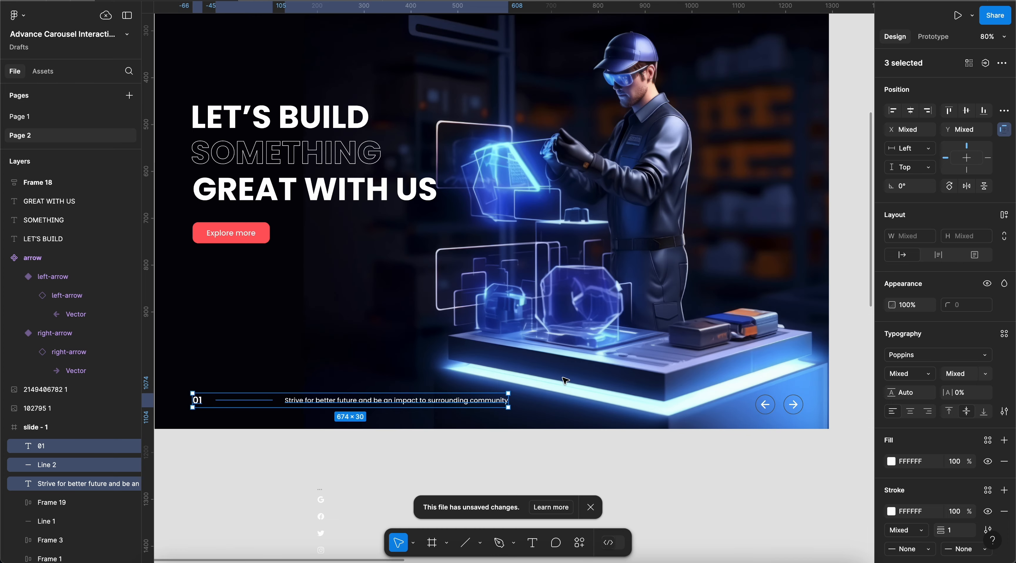
pyautogui.hotkey('shift', 'a')
pyautogui.hscroll(-2, 768, 399)
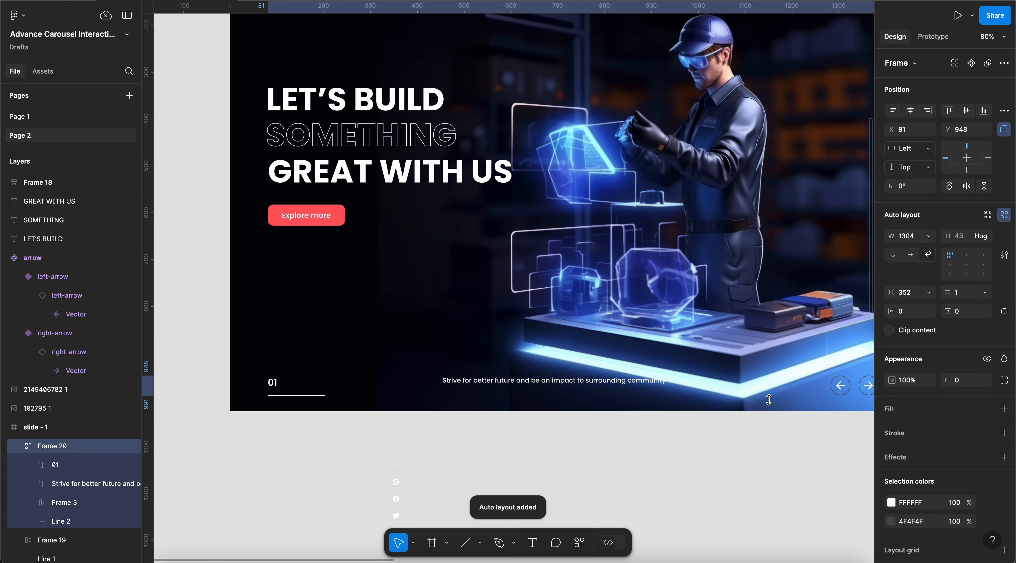
pyautogui.hotkey('ctrl', 'shift', 'g')
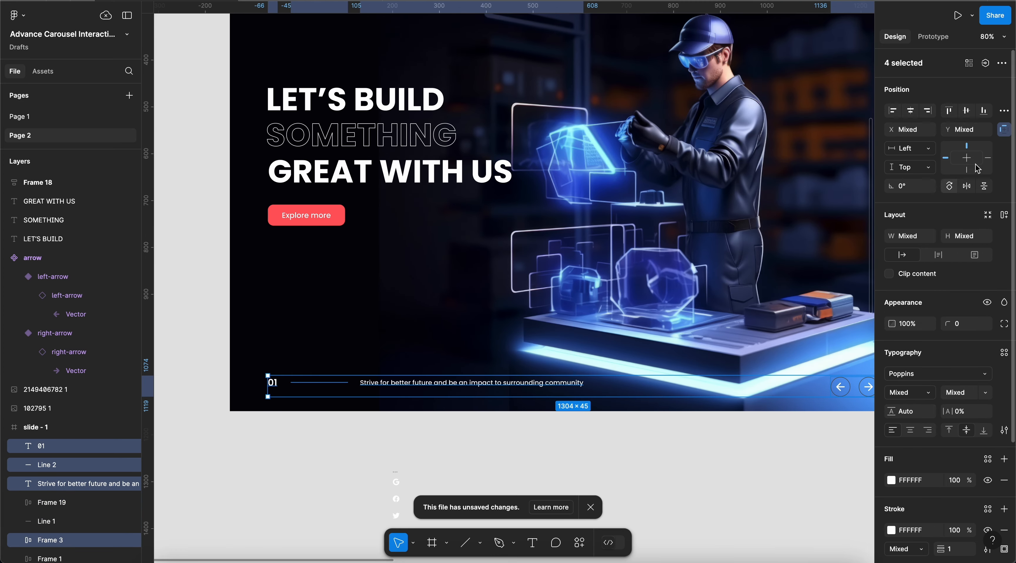
# Vertically center the 01 label, line, tagline and arrow pair on each other and wrap them in one auto layout frame.
pyautogui.click(966, 110)
pyautogui.hscroll(3, 692, 340)
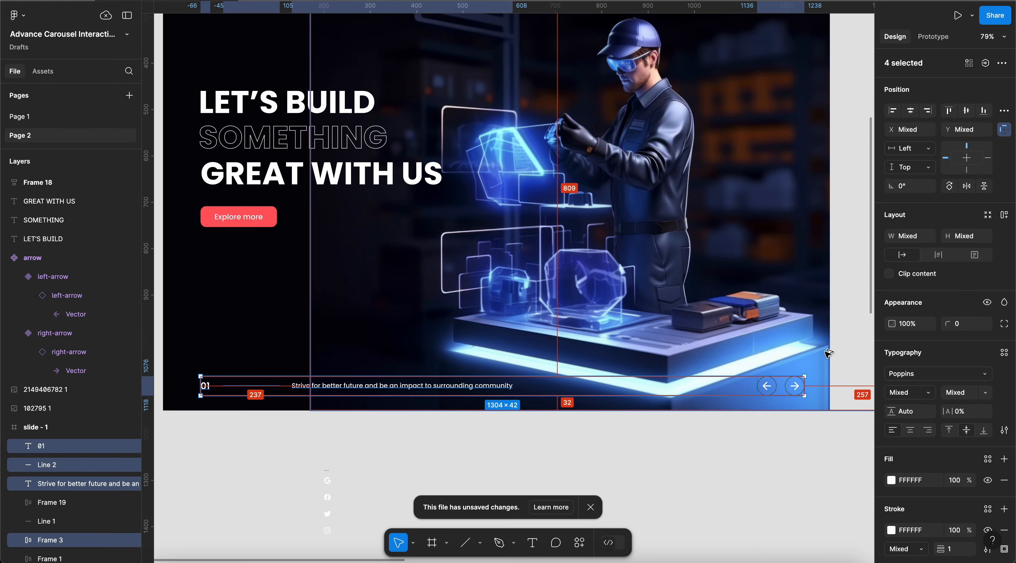
pyautogui.hscroll(-3, 828, 352)
pyautogui.hotkey('shift', 'a')
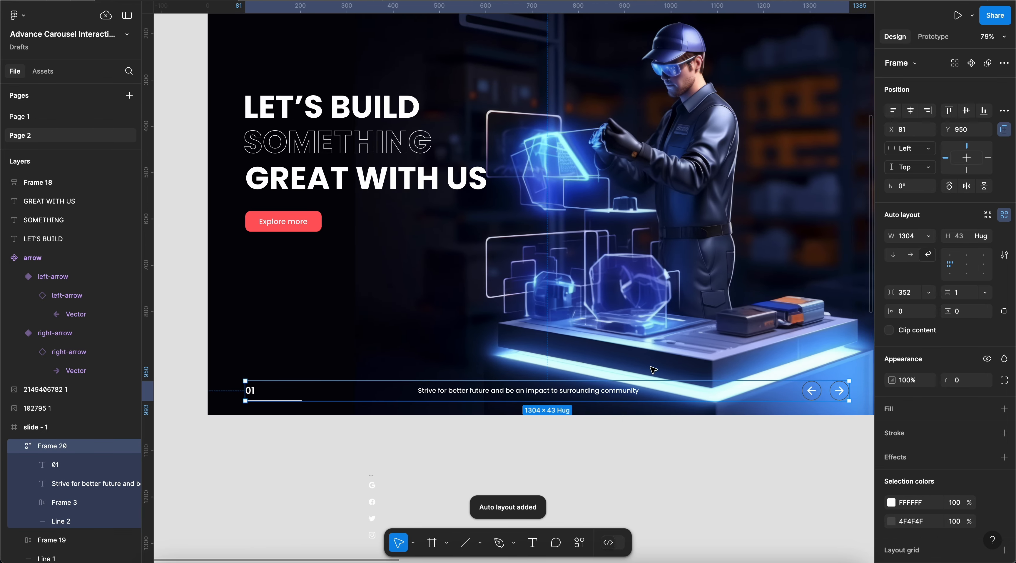
pyautogui.hscroll(1, 653, 370)
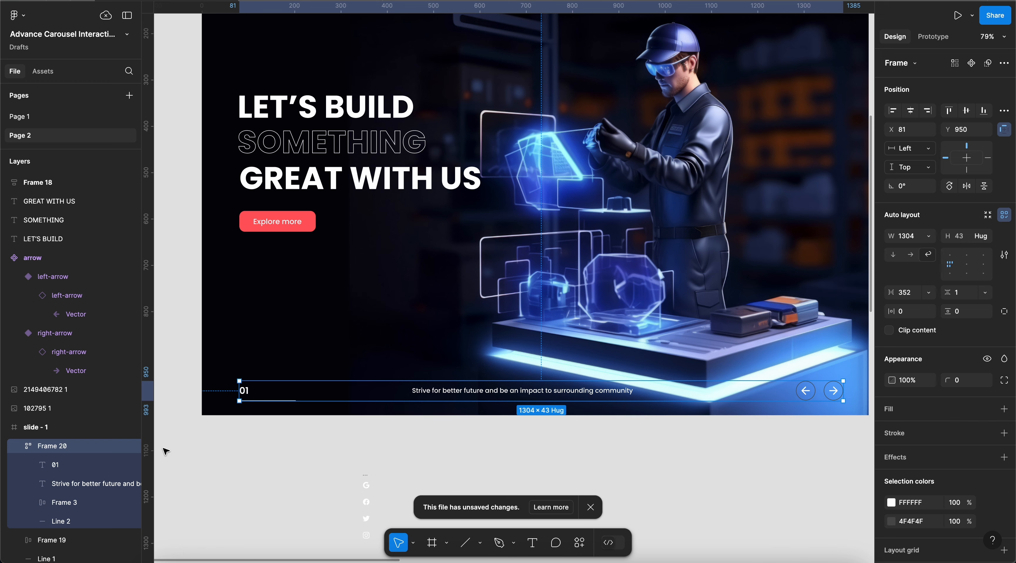
# Wrap the short line and the 01 label in their own auto layout frame with horizontal direction.
pyautogui.click(63, 506)
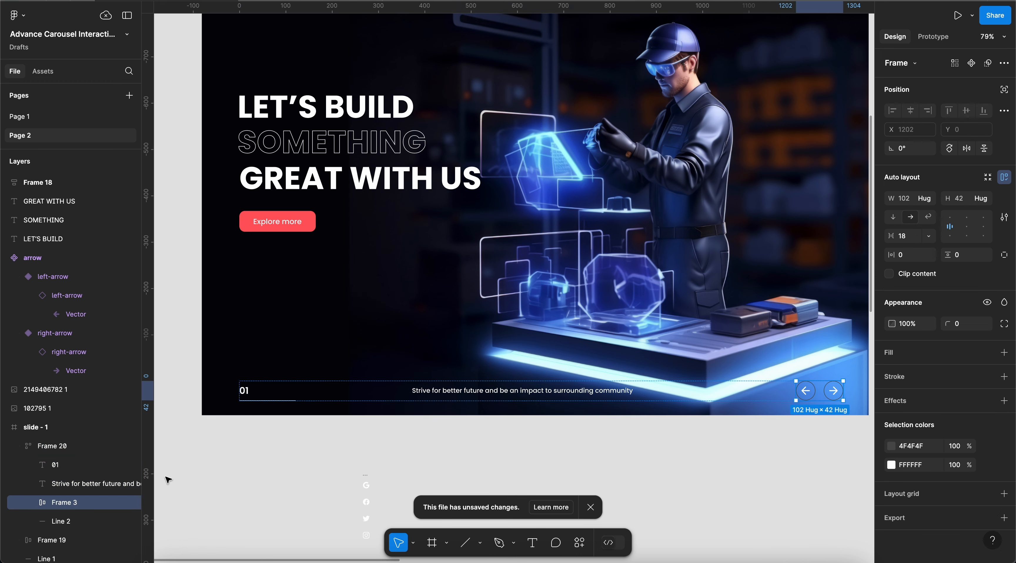
pyautogui.click(65, 521)
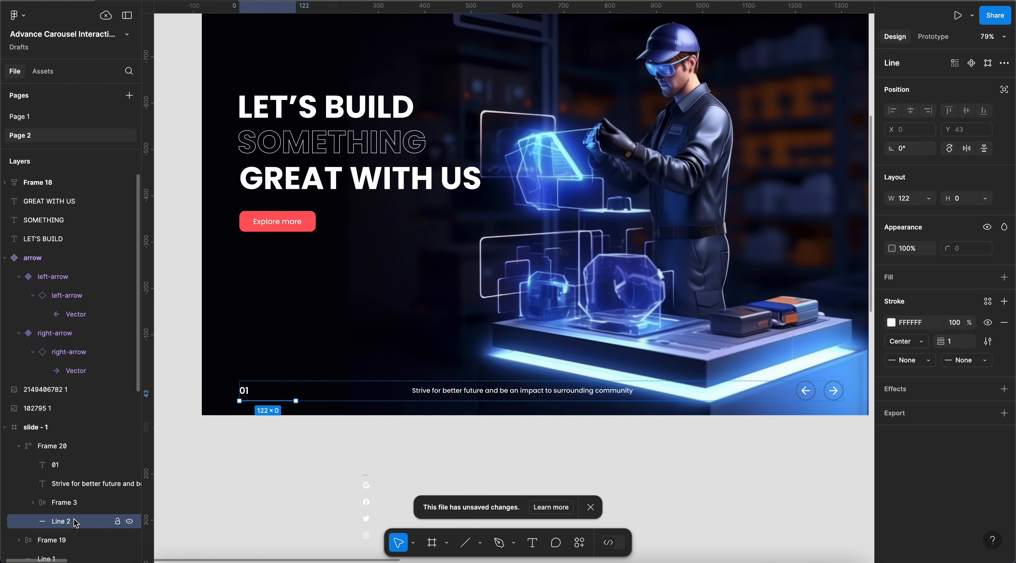
pyautogui.keyDown('shift'); pyautogui.click(245, 390); pyautogui.keyUp('shift')
pyautogui.hotkey('shift', 'a')
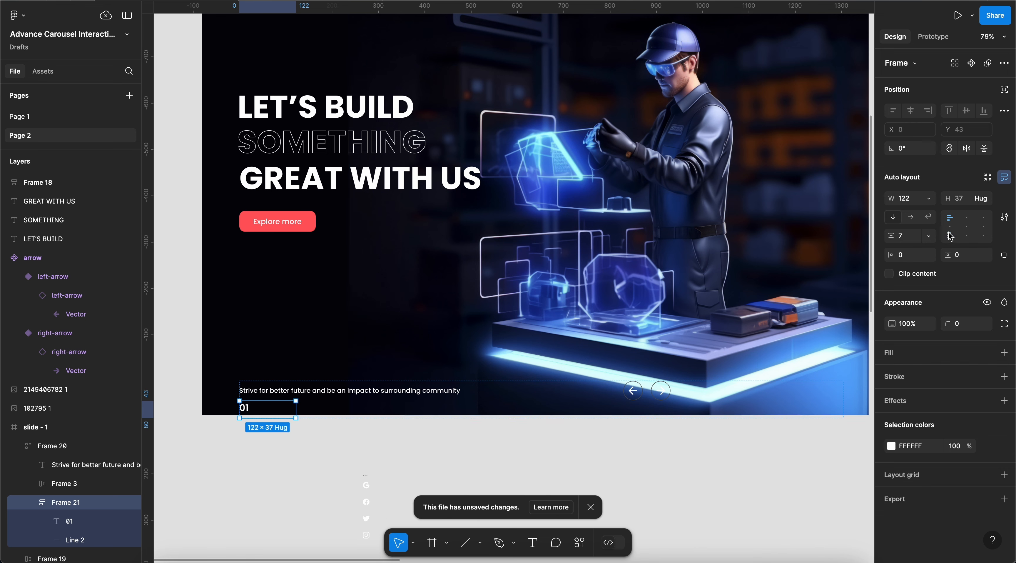
pyautogui.click(911, 217)
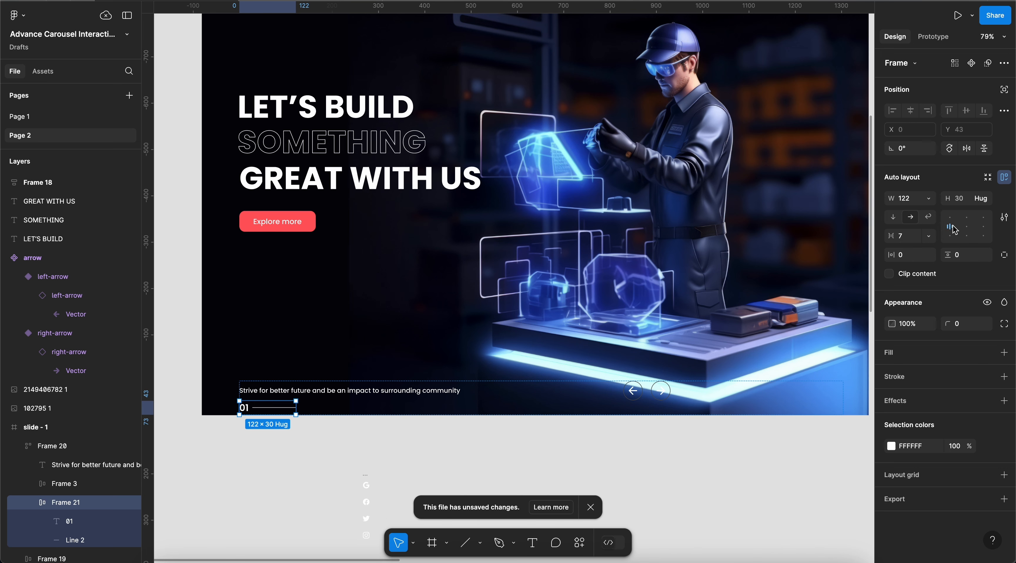
# Set the bottom row frame's auto layout direction to horizontal.
pyautogui.click(33, 503)
pyautogui.click(59, 447)
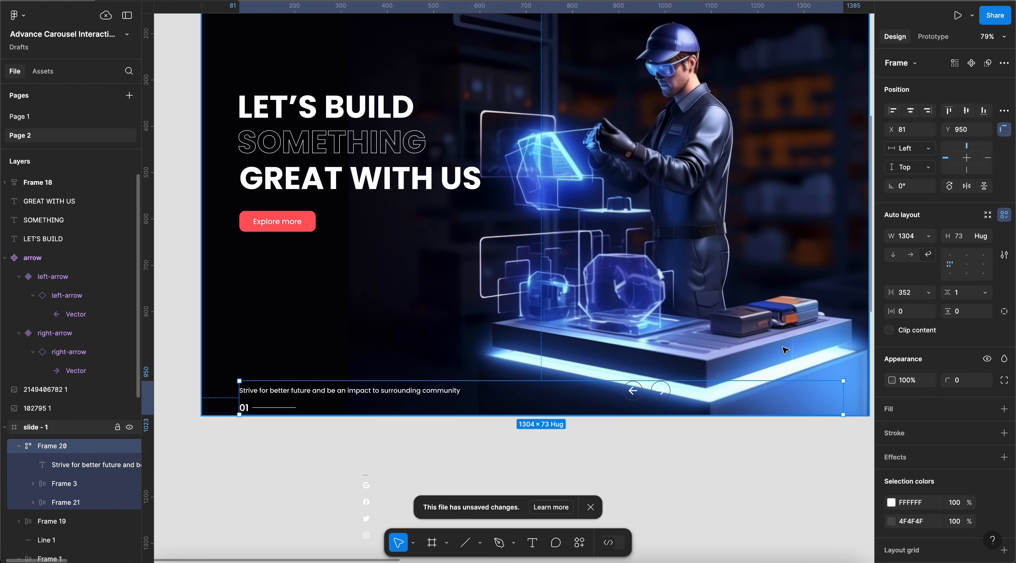
pyautogui.click(911, 255)
# Reorder the bottom row so the 01 and line group comes first, before the tagline and arrows.
pyautogui.click(409, 390)
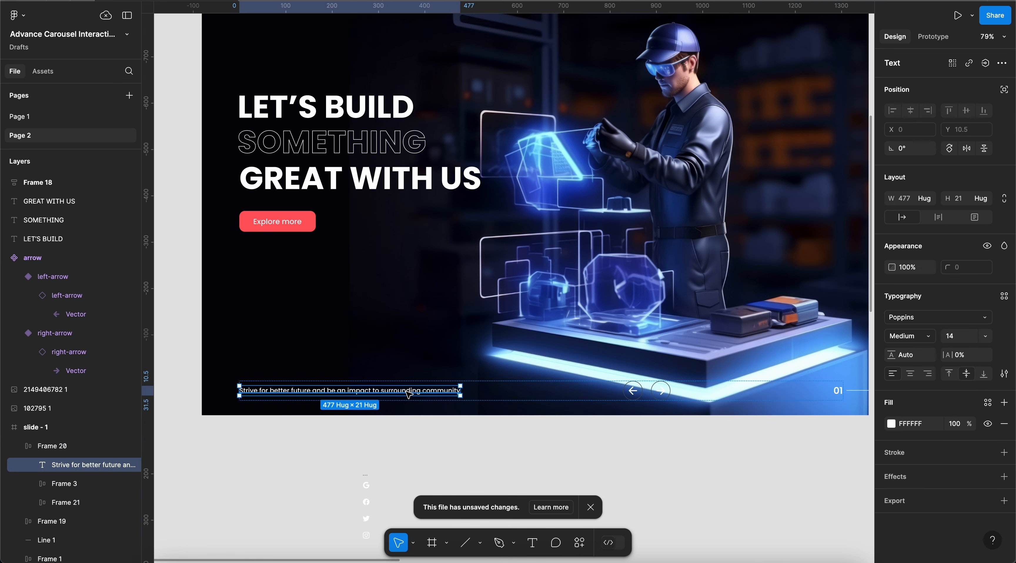
pyautogui.click(654, 391)
pyautogui.hscroll(4, 767, 377)
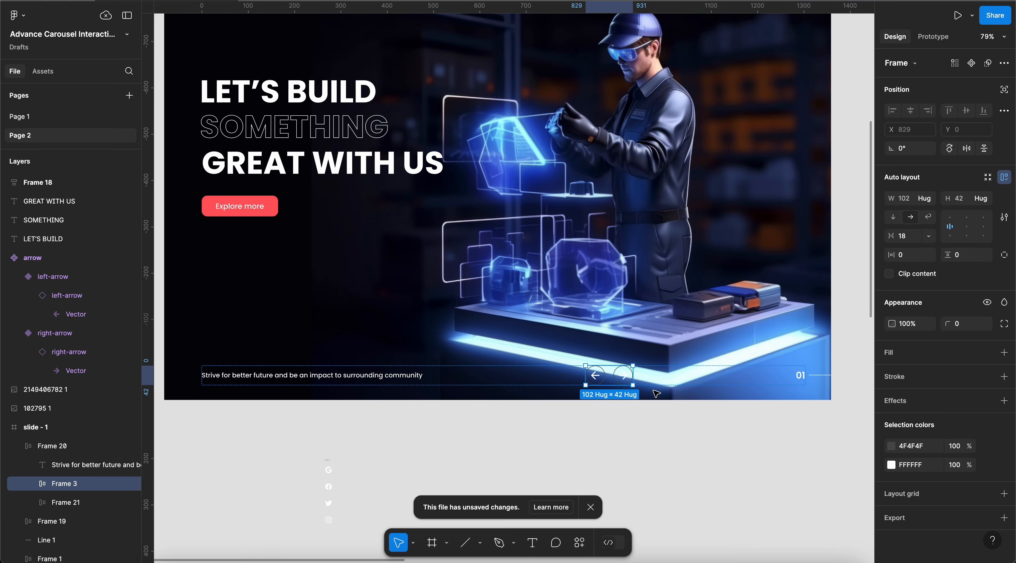
pyautogui.click(767, 377)
pyautogui.press('Left')
pyautogui.press('Left')
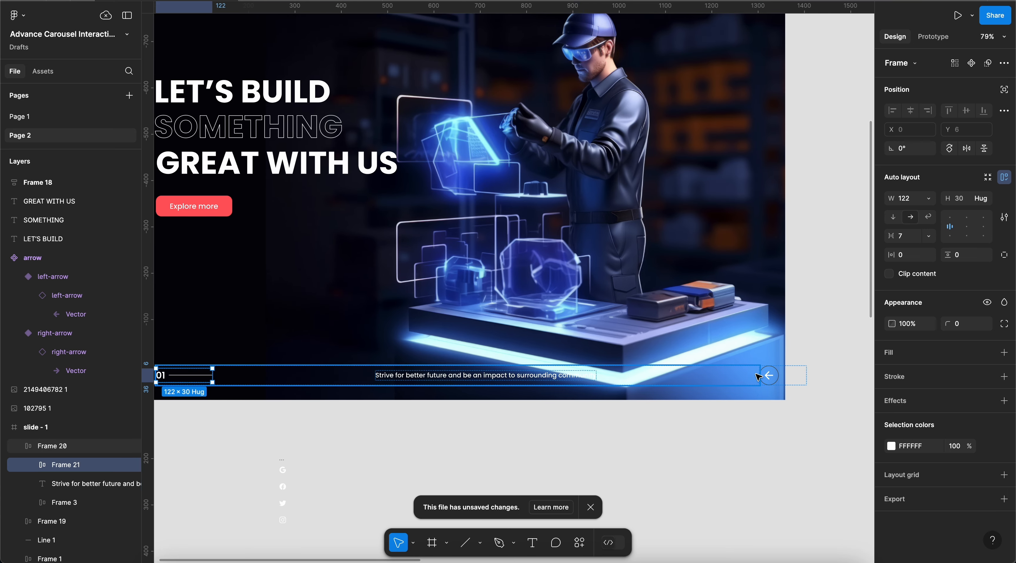
# Center the bottom row frame horizontally on the slide and set its width to 1440.
pyautogui.hscroll(-5, 762, 377)
pyautogui.click(52, 446)
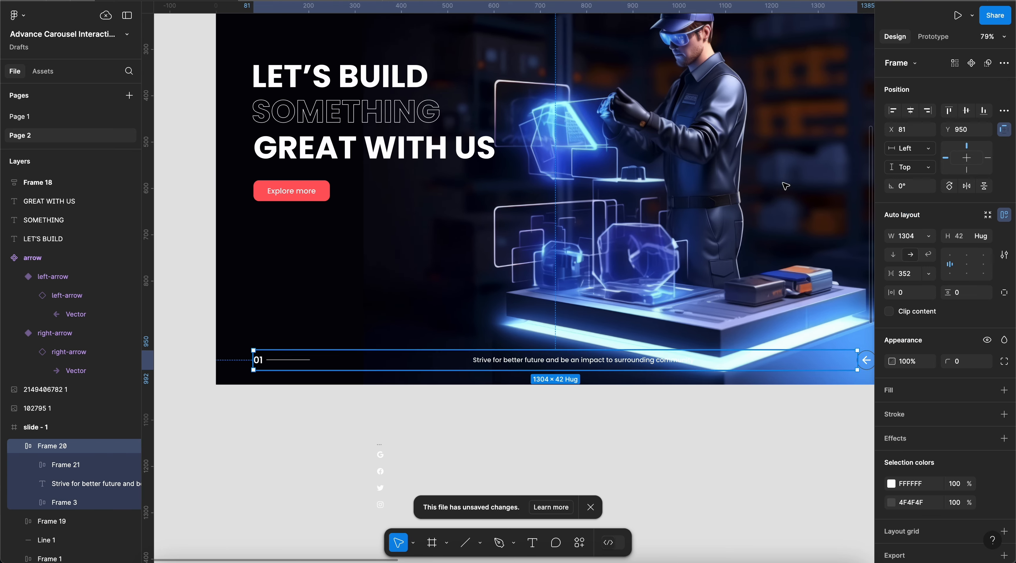
pyautogui.click(914, 113)
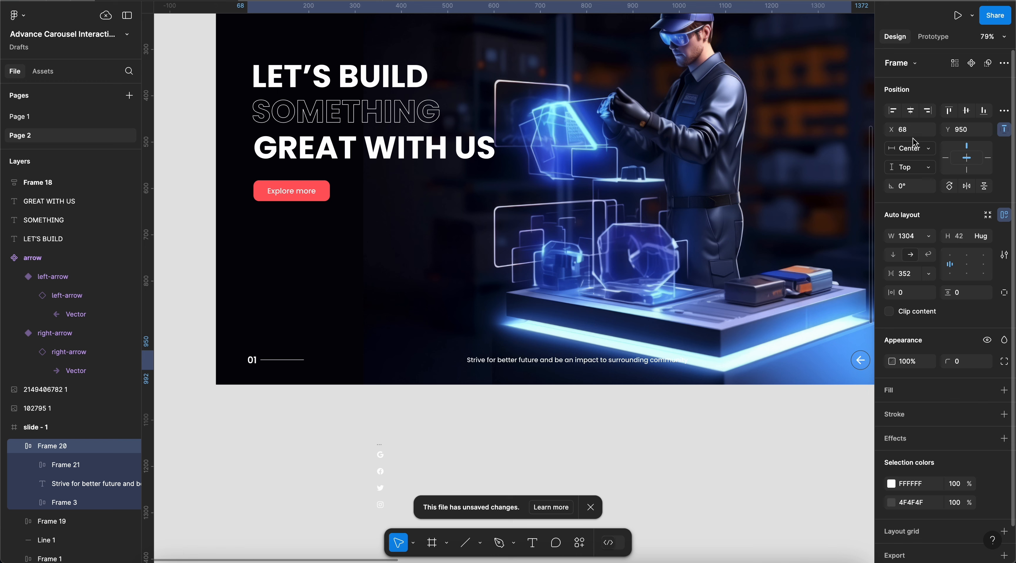
pyautogui.click(911, 236)
pyautogui.write('144')
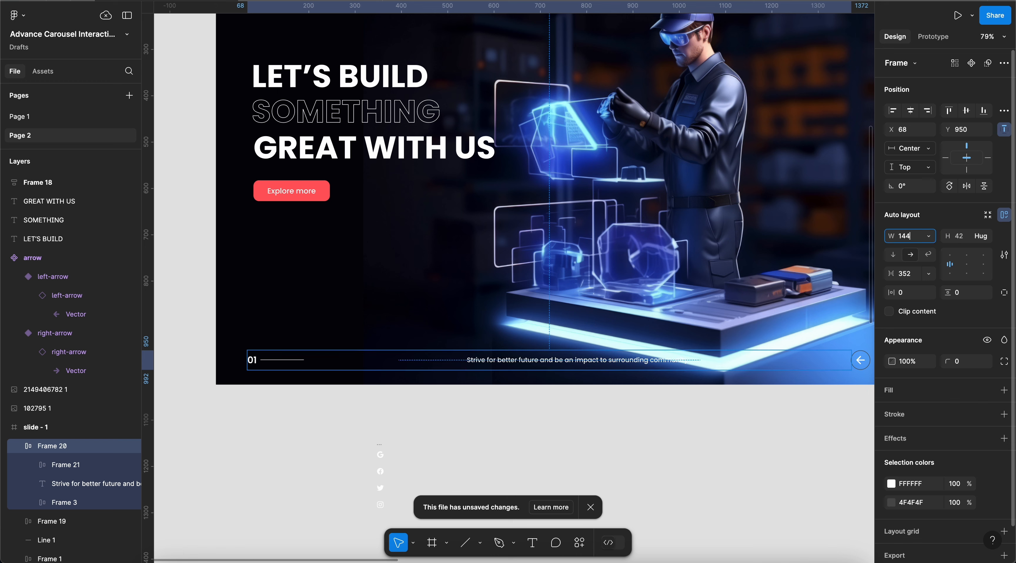
pyautogui.write('0')
pyautogui.press('Return')
pyautogui.click(910, 111)
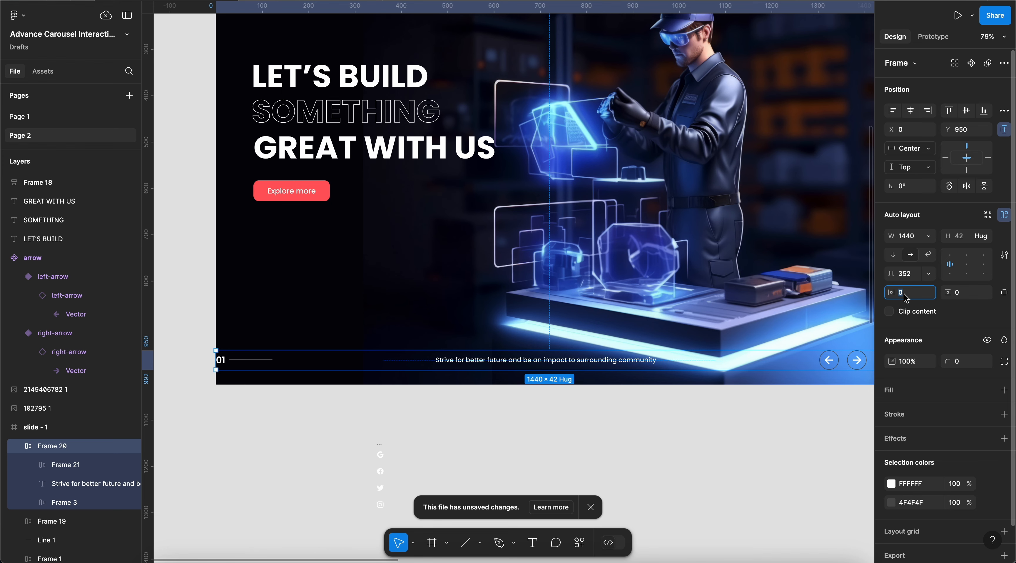
# Set the bottom row frame's horizontal padding to 70.
pyautogui.write('70')
pyautogui.press('Return')
pyautogui.scroll(2, 599, 326)
pyautogui.hscroll(1, 599, 326)
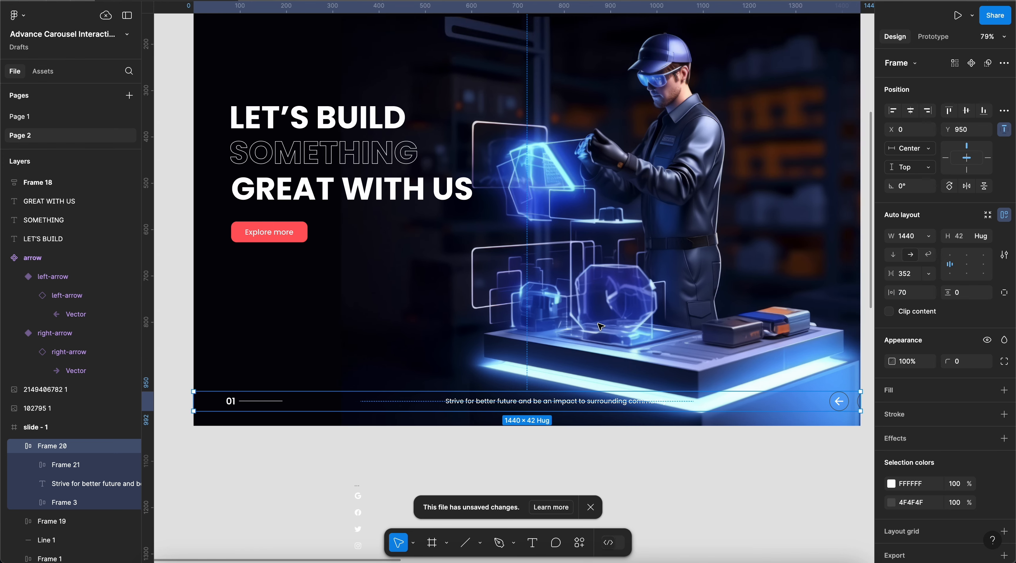
# Change the bottom row frame's width from fixed to hug contents.
pyautogui.hscroll(1, 600, 327)
pyautogui.scroll(-1, 601, 327)
pyautogui.scroll(-2, 600, 326)
pyautogui.scroll(1, 600, 327)
pyautogui.hscroll(-1, 600, 326)
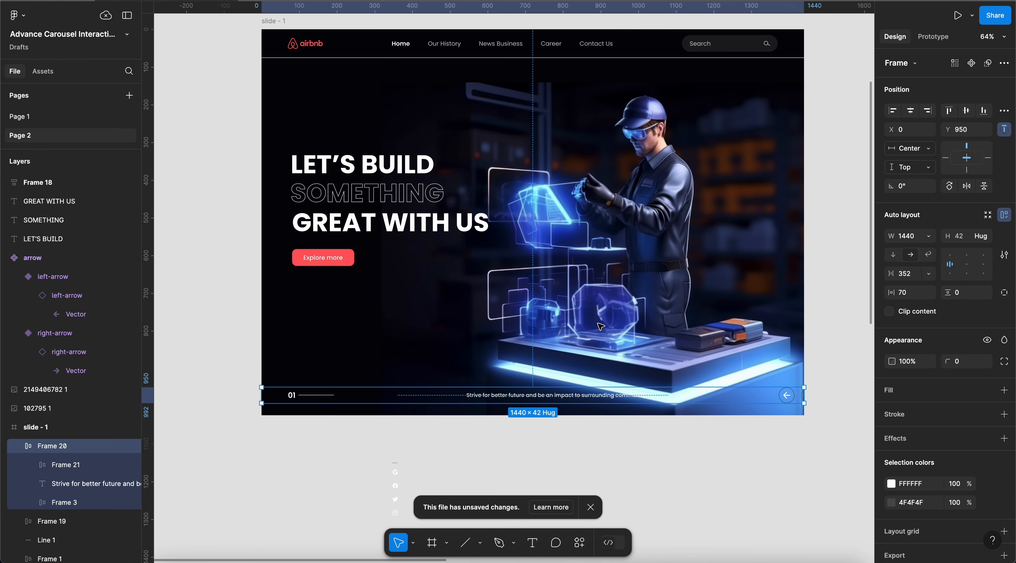
pyautogui.scroll(1, 666, 418)
pyautogui.hscroll(-1, 666, 419)
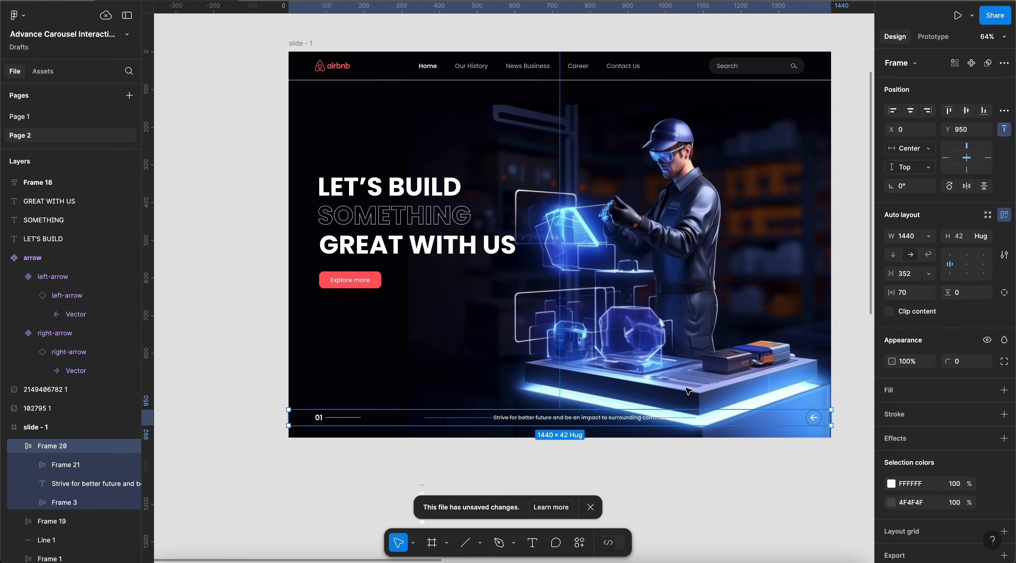
pyautogui.click(931, 236)
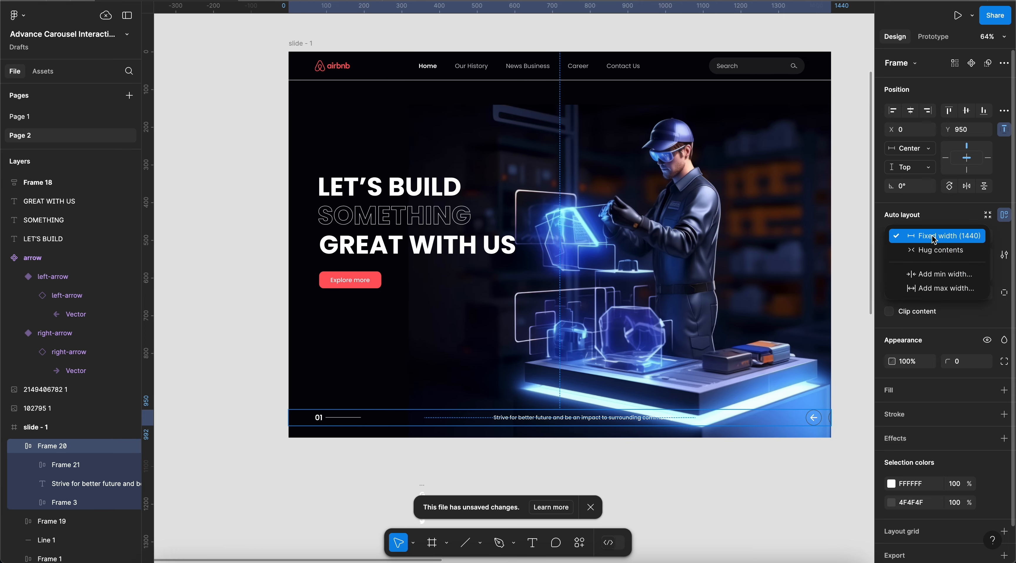
pyautogui.click(934, 251)
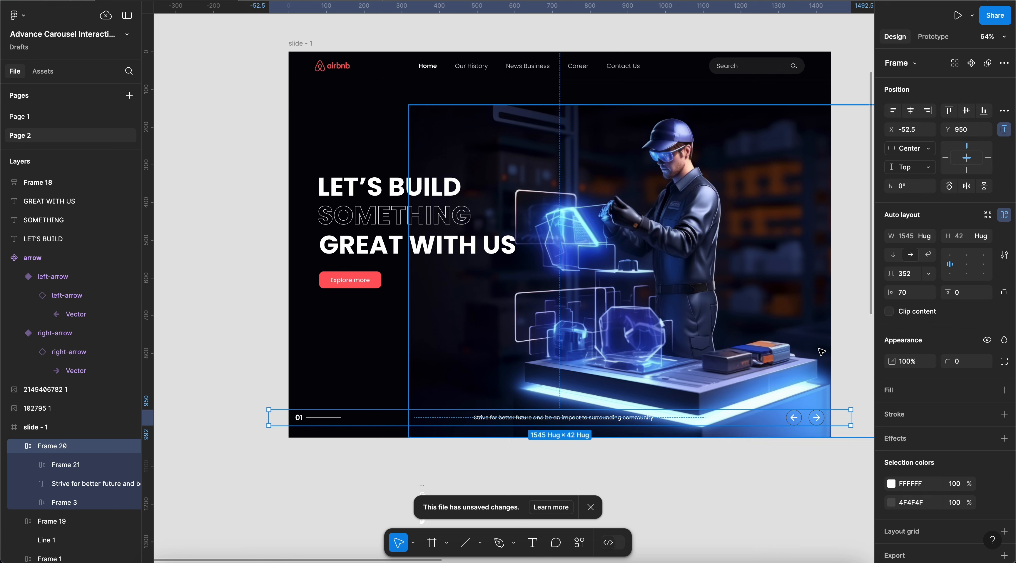
# Set the bottom row frame's X position to 0 and switch its width to fixed.
pyautogui.click(915, 132)
pyautogui.write('0')
pyautogui.press('Return')
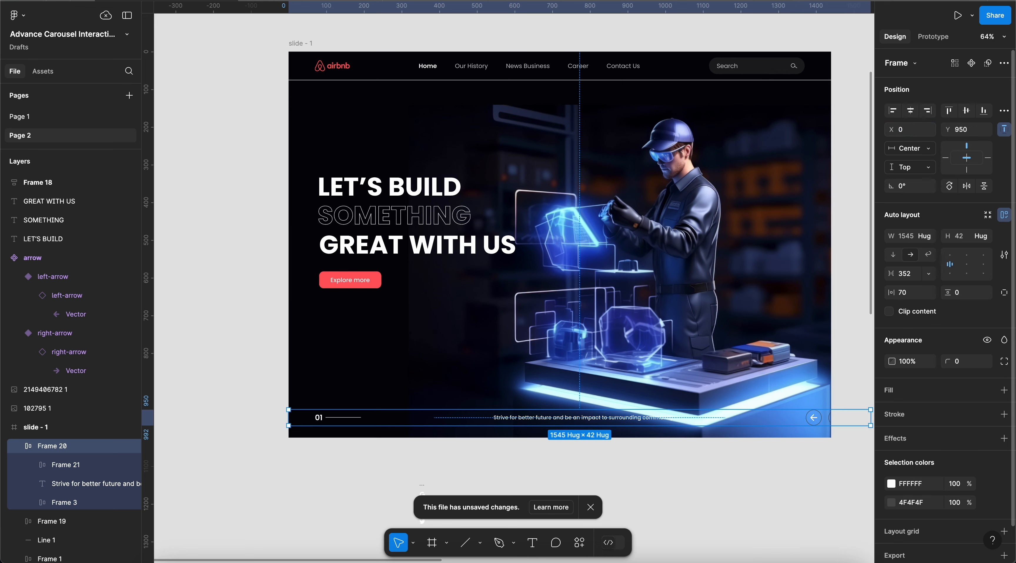
pyautogui.click(924, 235)
pyautogui.click(933, 221)
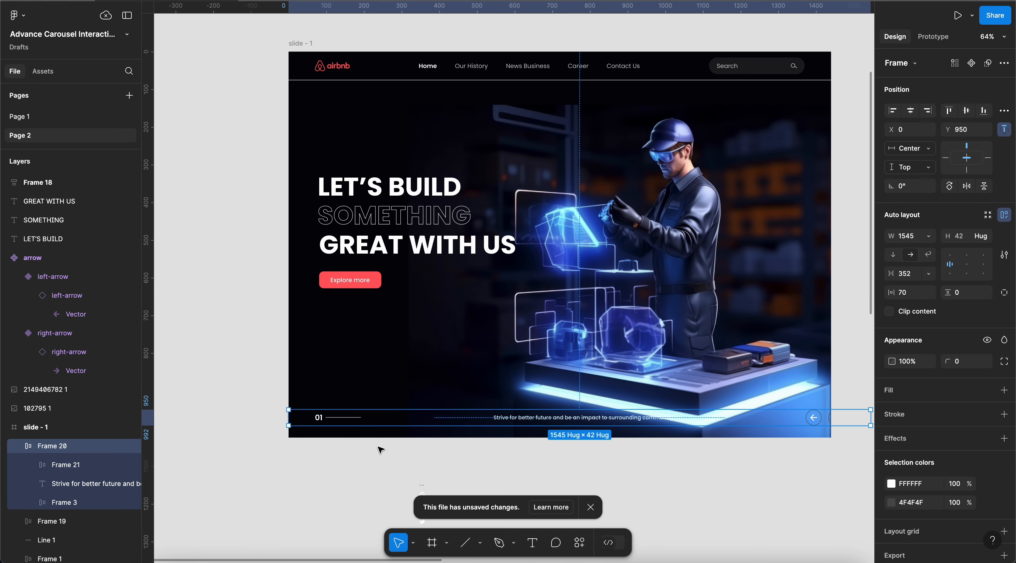
# Set the spacing between the items in the bottom row frame to Auto.
pyautogui.click(563, 417)
pyautogui.scroll(2, 565, 418)
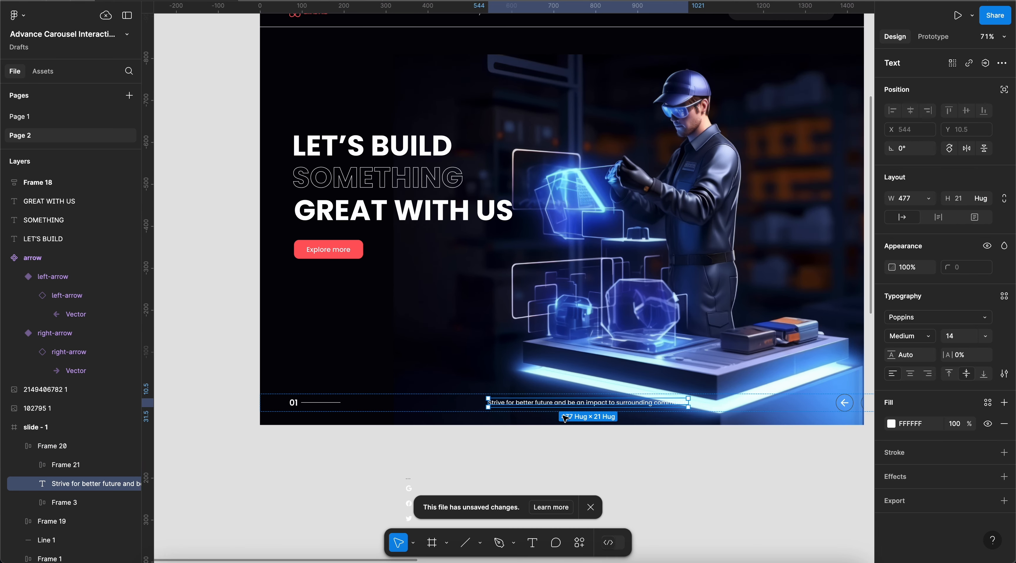
pyautogui.click(65, 464)
pyautogui.click(62, 503)
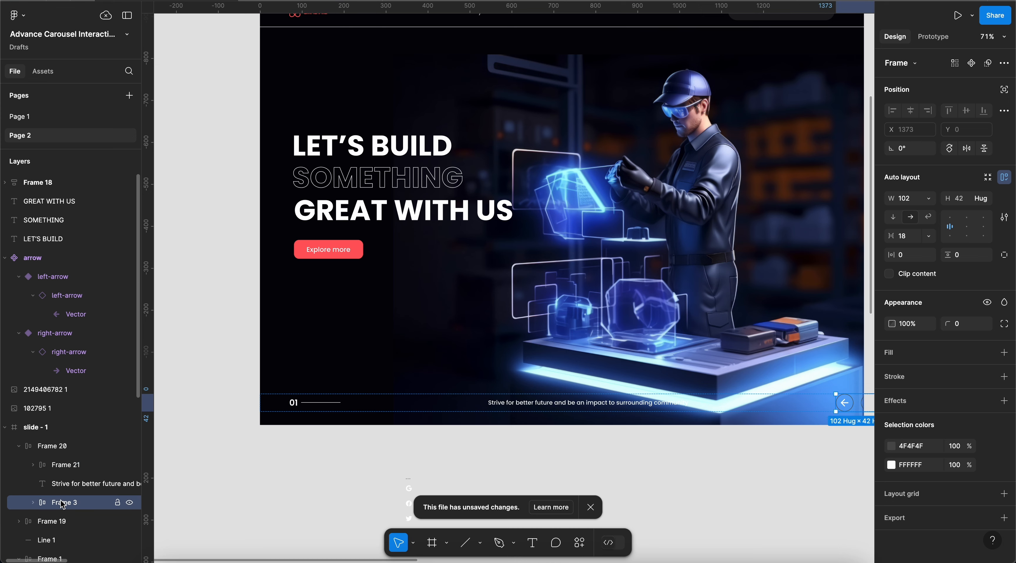
pyautogui.click(70, 429)
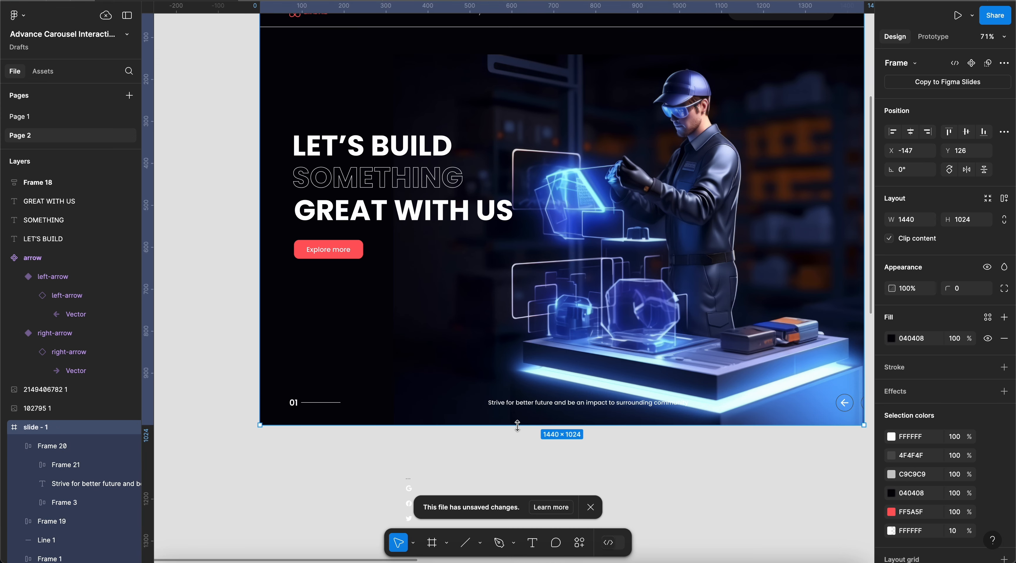
pyautogui.click(59, 454)
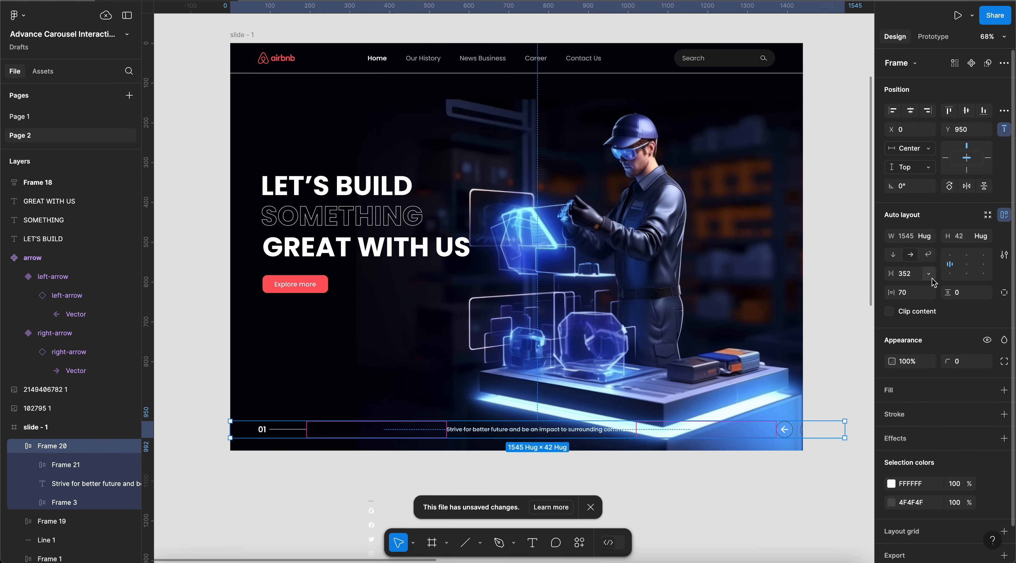
pyautogui.click(932, 277)
pyautogui.click(921, 289)
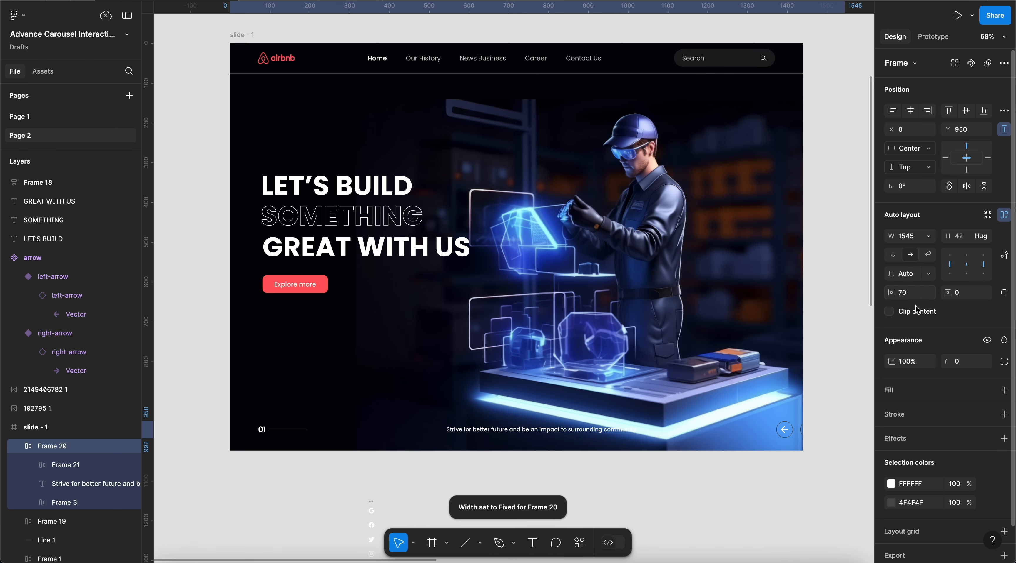
# Set the bottom row frame's width to 1440.
pyautogui.click(907, 236)
pyautogui.write('1440')
pyautogui.press('Return')
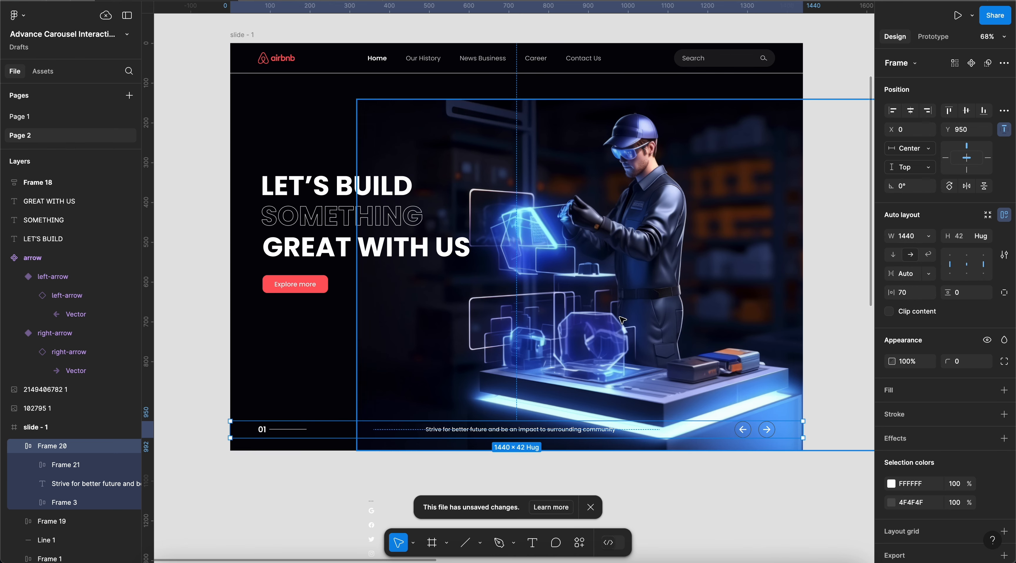
# Increase the bottom row frame's height to 90, trying 72 and 91 first.
pyautogui.hscroll(-2, 611, 322)
pyautogui.scroll(2, 611, 321)
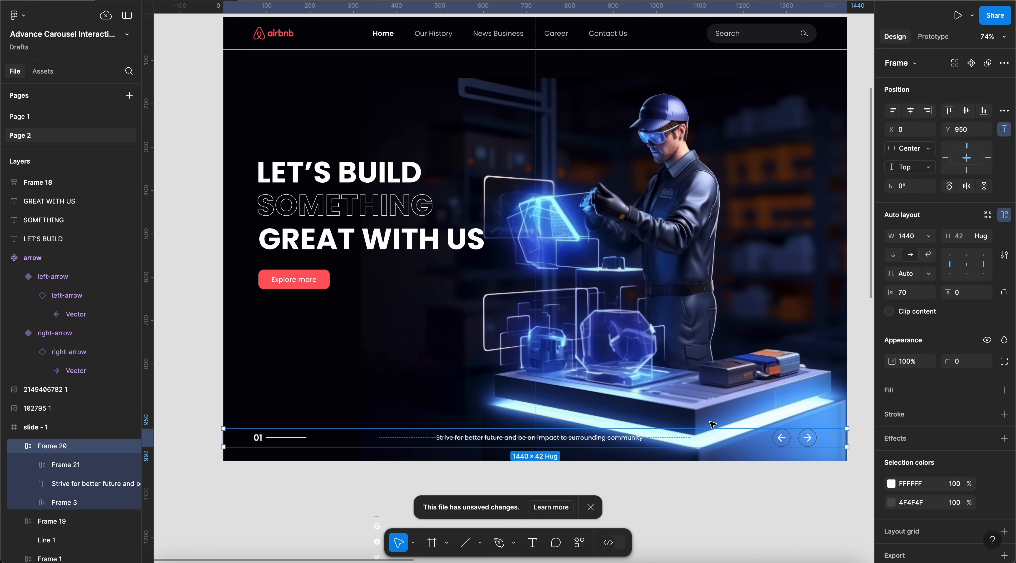
pyautogui.click(964, 239)
pyautogui.write('72')
pyautogui.press('Return')
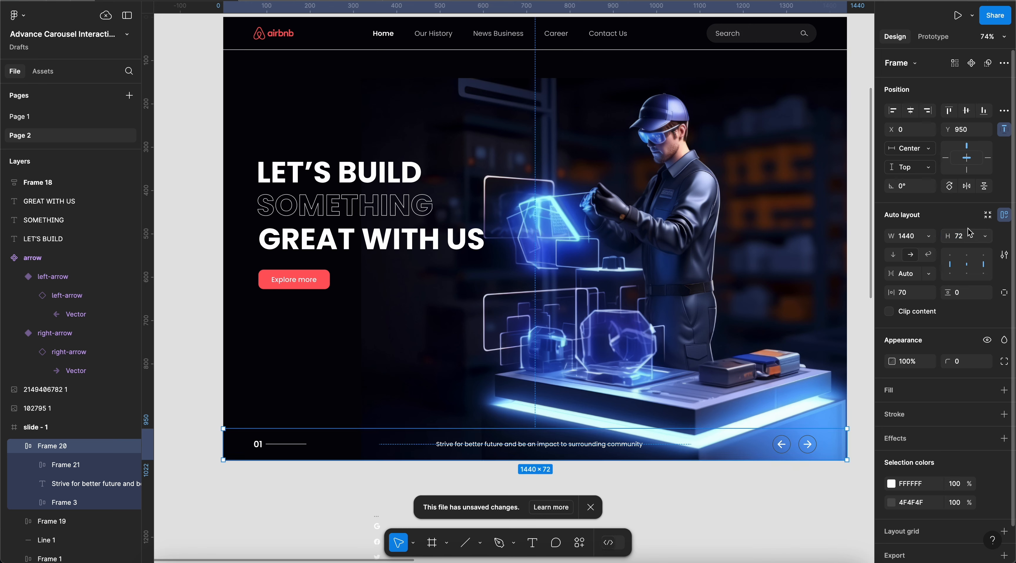
pyautogui.click(970, 235)
pyautogui.write('91')
pyautogui.press('Return')
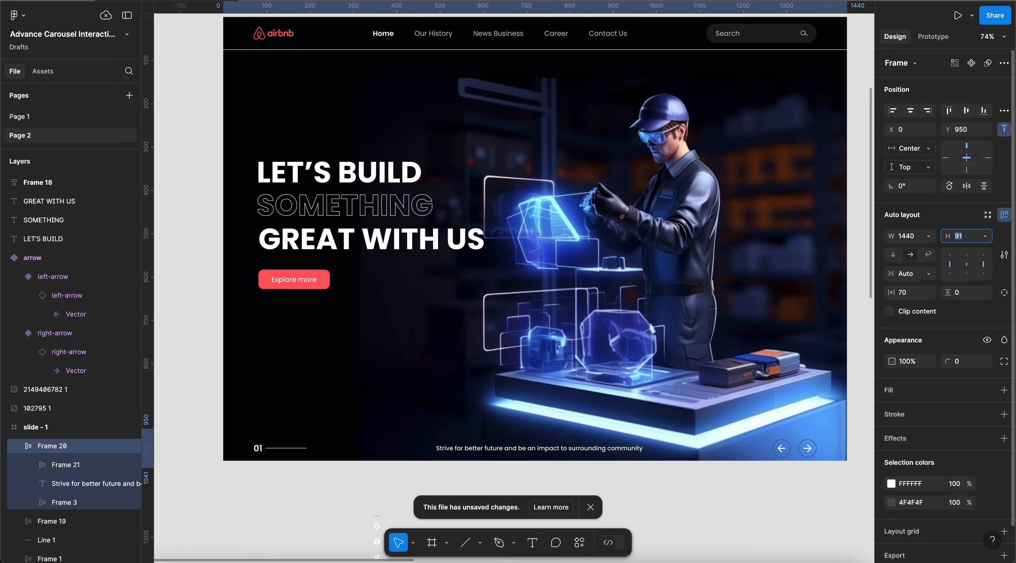
pyautogui.press('Down')
pyautogui.press('Escape')
# Move the bottom row frame up on the slide to Y 870.
pyautogui.hotkey('shift', 'Up')
pyautogui.hotkey('shift', 'Up')
pyautogui.hotkey('shift', 'Up')
pyautogui.hotkey('shift', 'Up')
pyautogui.hotkey('shift', 'Up')
pyautogui.hotkey('shift', 'Up')
pyautogui.hotkey('shift', 'Up')
pyautogui.hotkey('shift', 'Up')
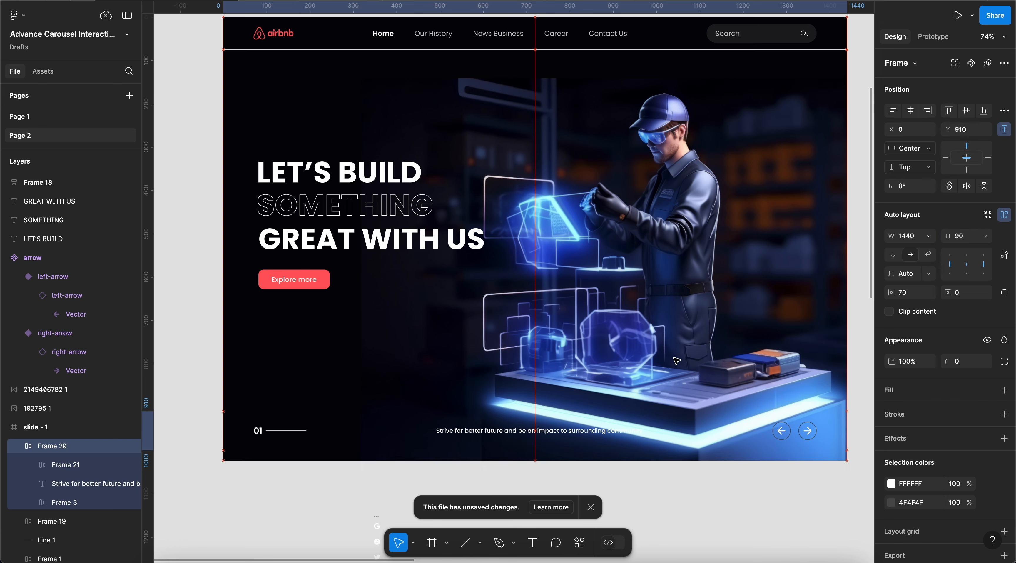
# Add a white FFFFFF fill at 10% opacity to the bottom row frame.
pyautogui.click(1004, 391)
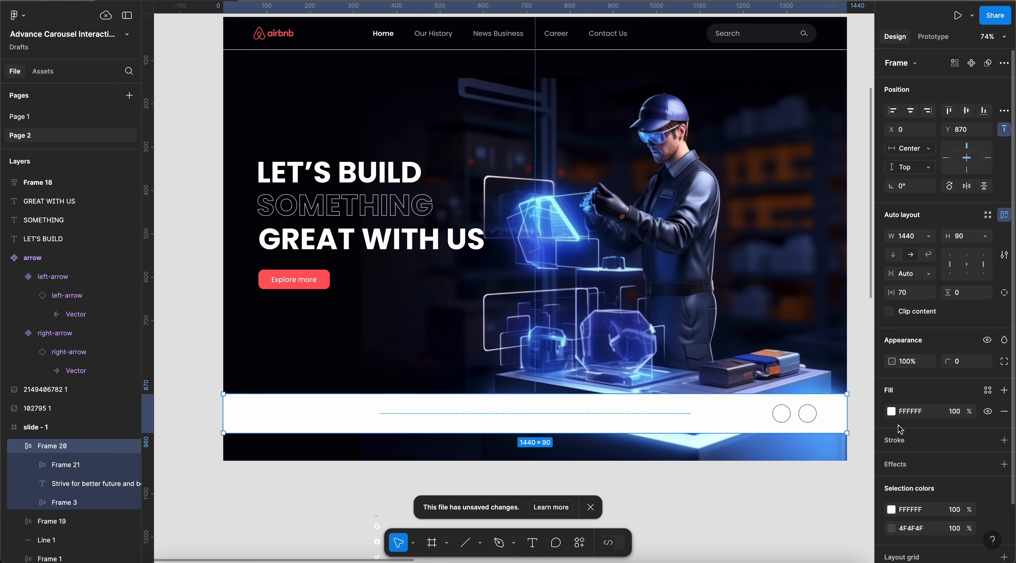
pyautogui.click(954, 411)
pyautogui.write('10')
pyautogui.press('Return')
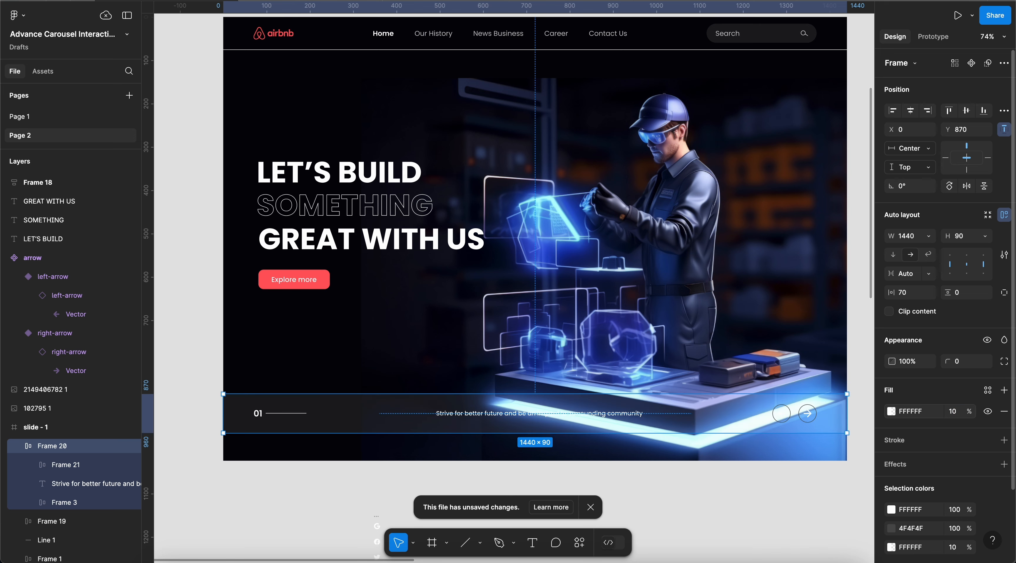
# Move the bottom row frame down on the slide to Y 900.
pyautogui.moveTo(655, 412); pyautogui.dragTo(661, 428)
pyautogui.hotkey('shift', 'Down')
pyautogui.hotkey('shift', 'Down')
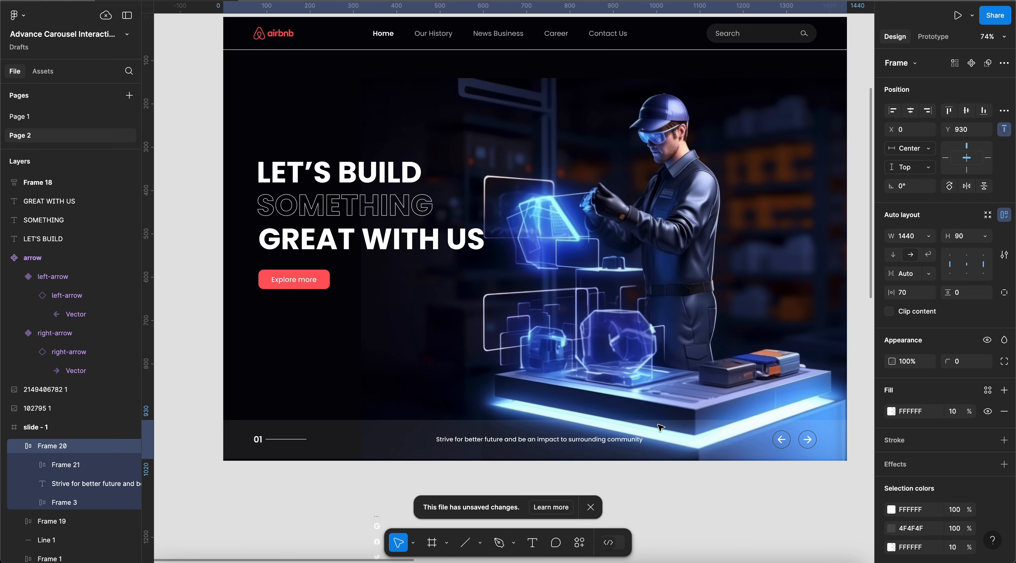
pyautogui.hotkey('shift', 'Up')
pyautogui.hotkey('shift', 'Up')
pyautogui.hotkey('shift', 'Up')
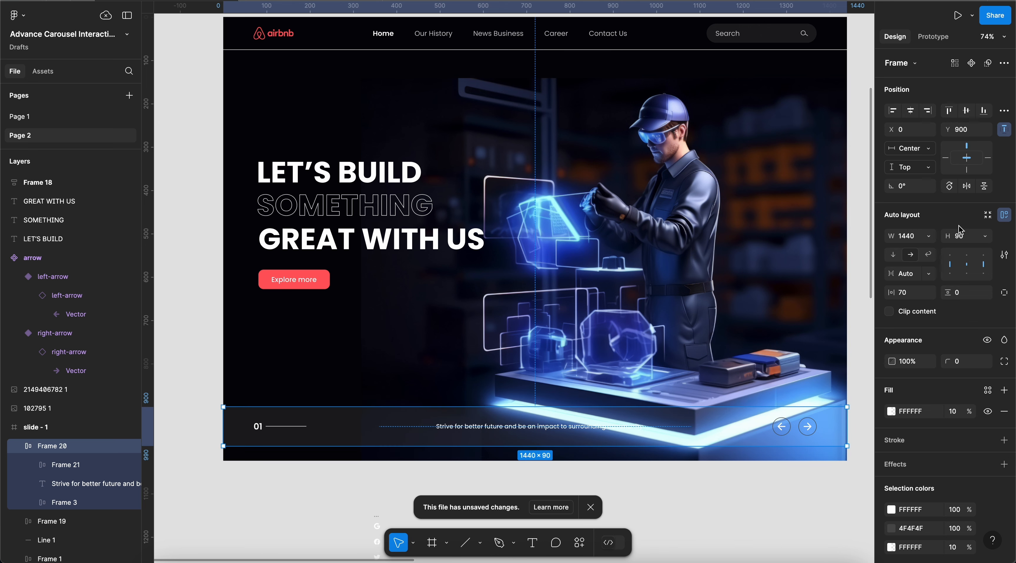
# Narrow the bottom row frame evenly from both sides to 1300 wide and give it a corner radius of 12.
pyautogui.moveTo(847, 423); pyautogui.dragTo(815, 423)
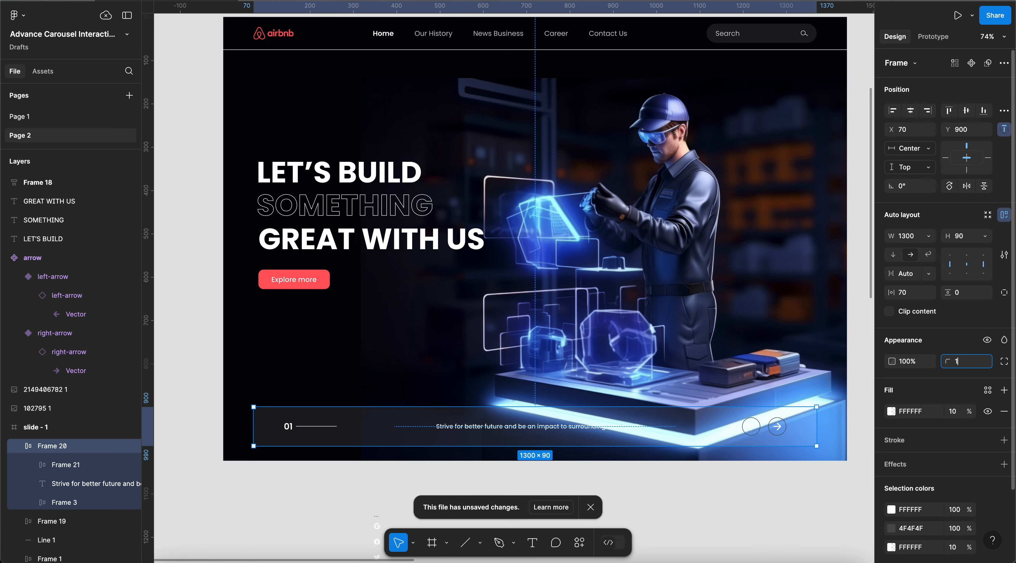
# Try a fill opacity of 20% and the red C03838 on the bottom row frame.
pyautogui.click(953, 411)
pyautogui.write('20')
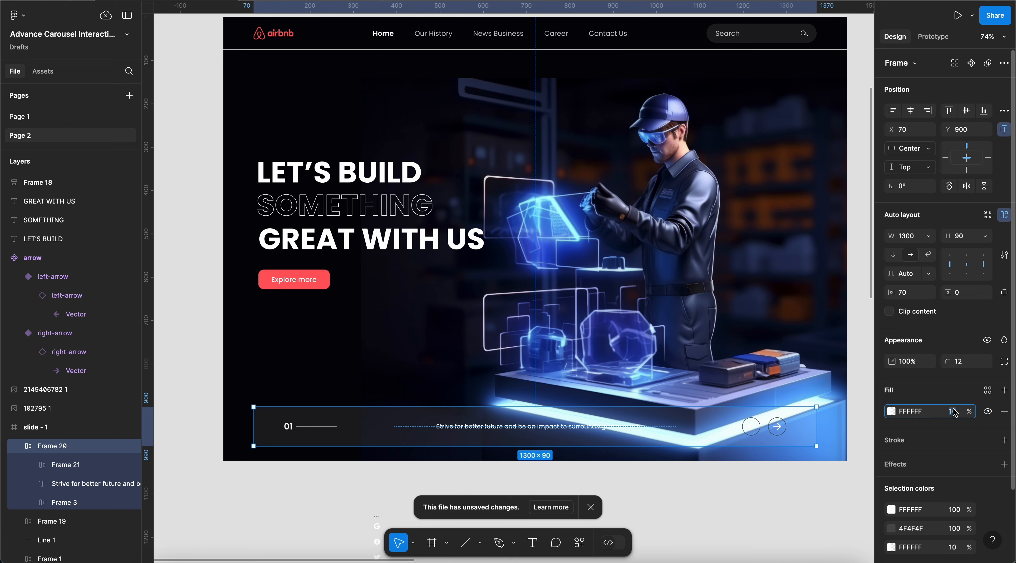
pyautogui.press('Return')
pyautogui.click(900, 452)
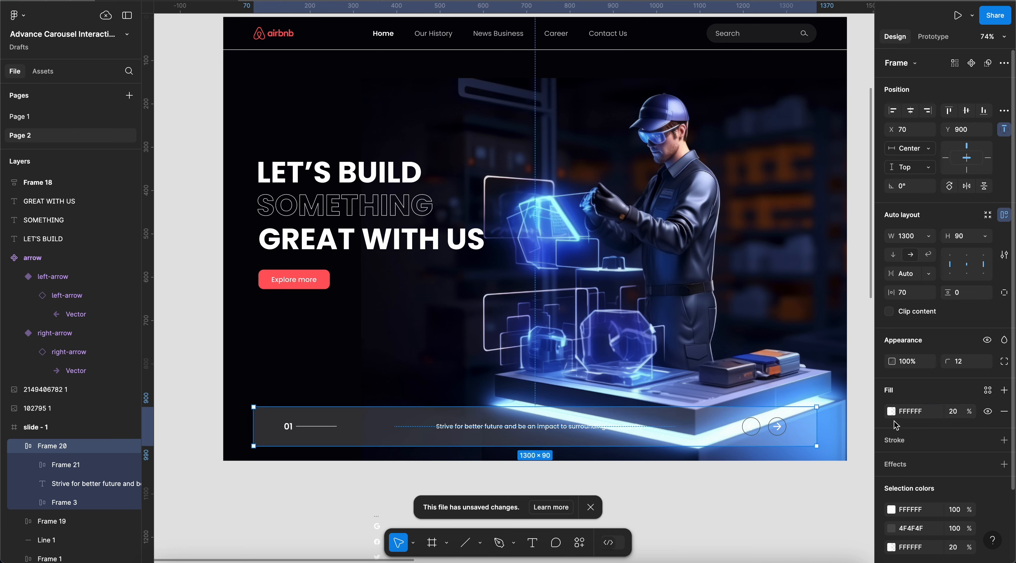
pyautogui.click(891, 411)
pyautogui.moveTo(767, 388); pyautogui.dragTo(732, 409)
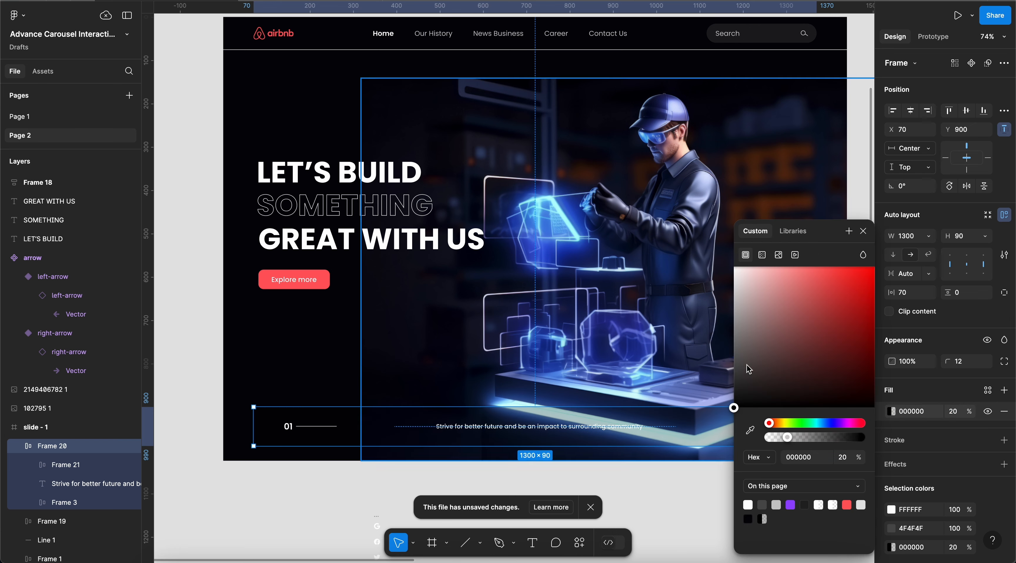
pyautogui.click(834, 303)
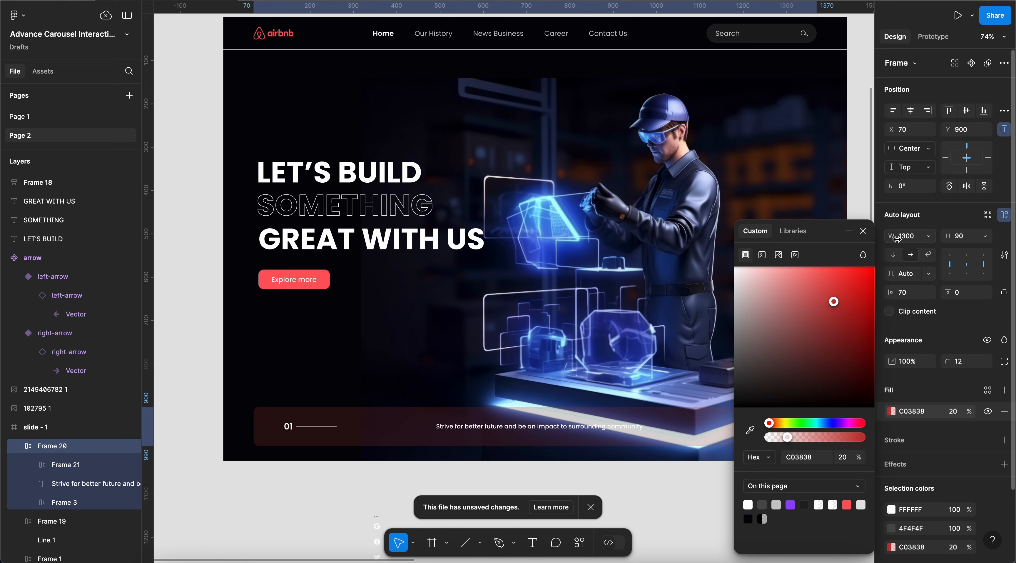
pyautogui.press('Escape')
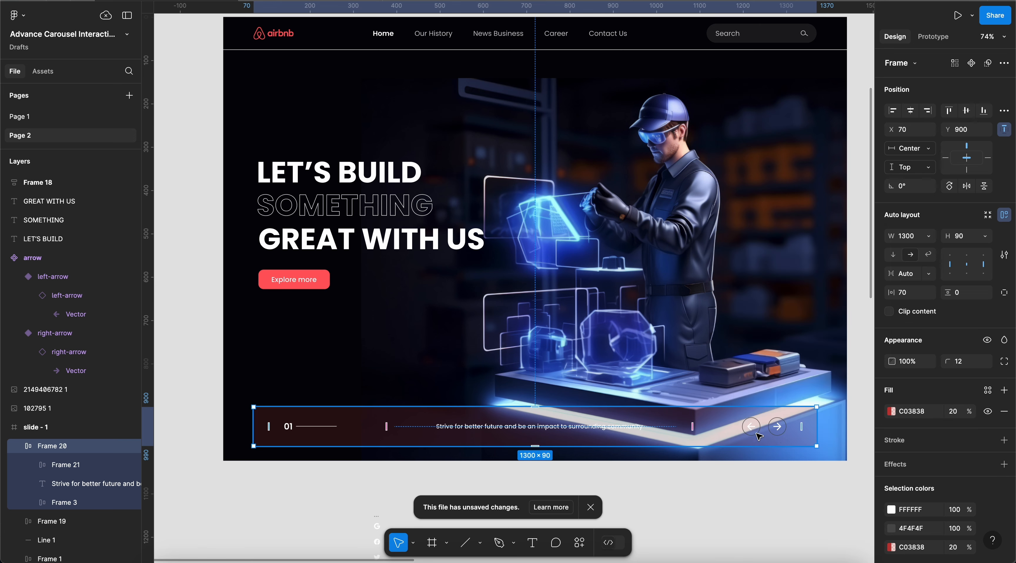
# Set the bottom row frame's fill to white FFFFFF at 10% opacity.
pyautogui.click(429, 469)
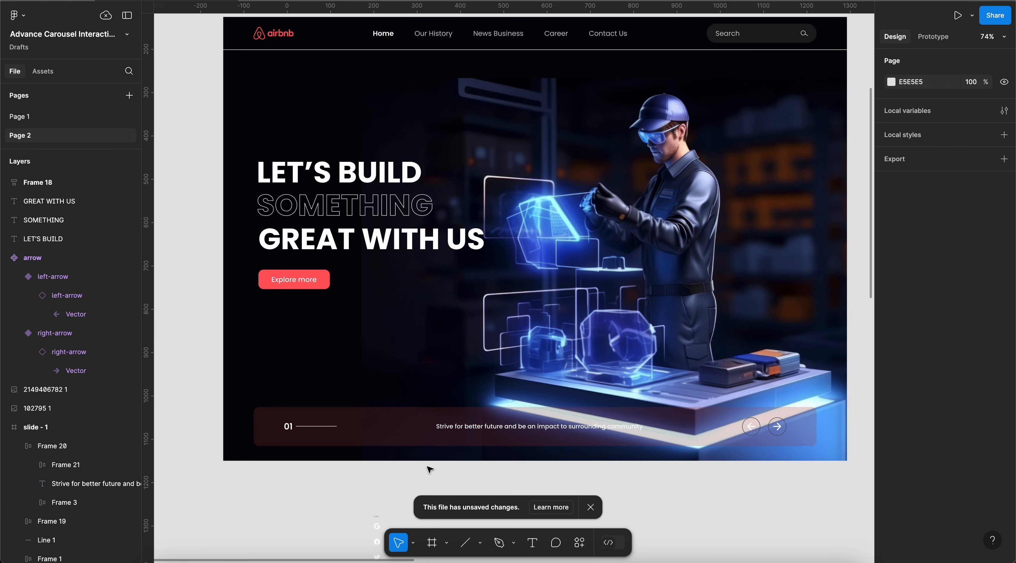
pyautogui.click(463, 427)
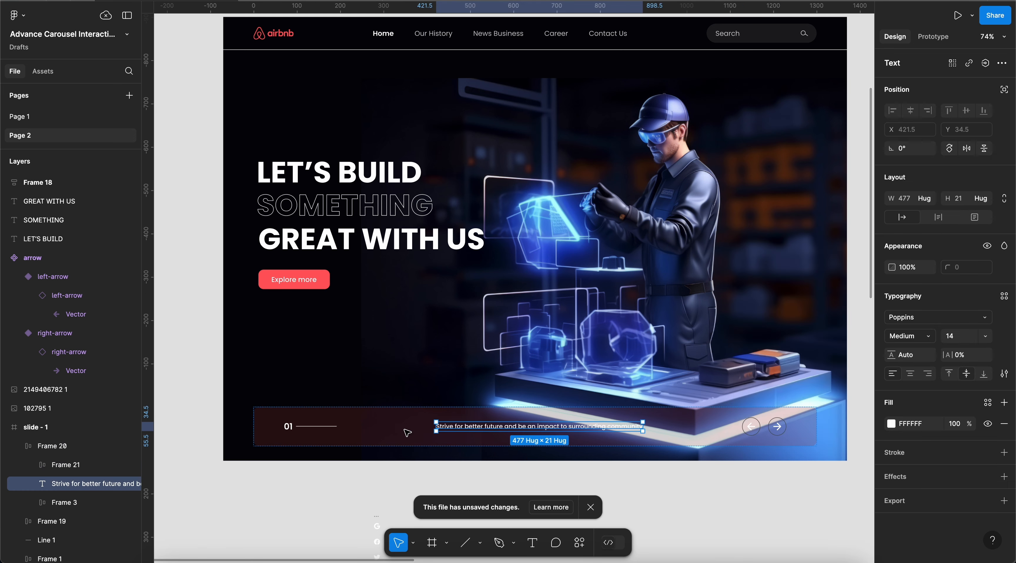
pyautogui.click(749, 429)
pyautogui.click(814, 428)
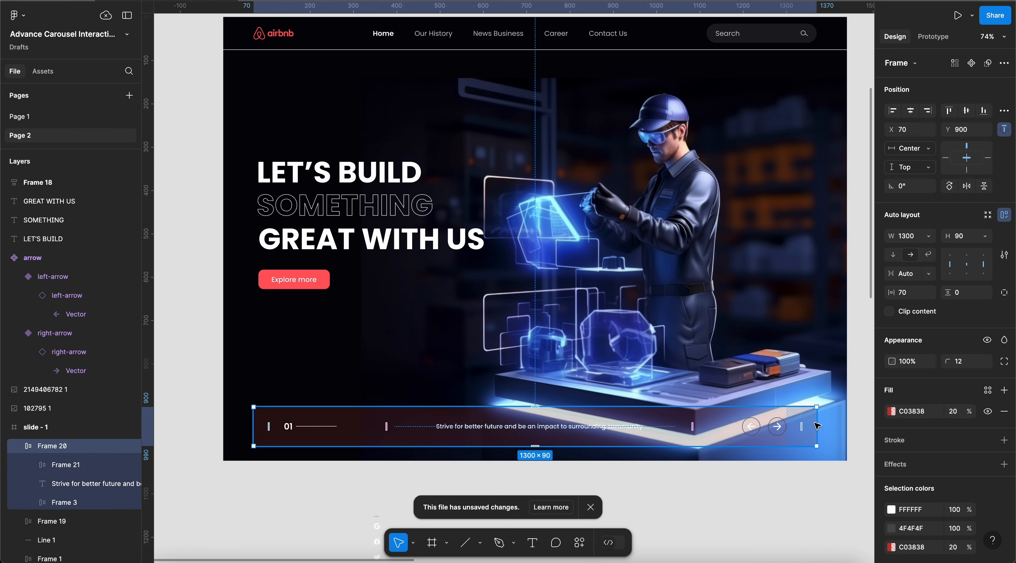
pyautogui.click(892, 411)
pyautogui.write('FFFFFF')
pyautogui.press('Return')
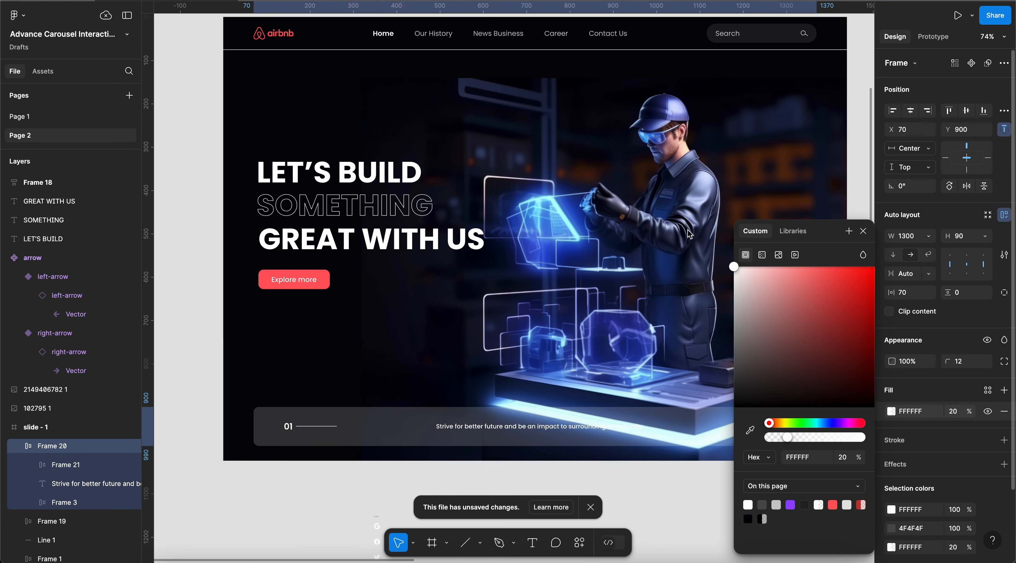
pyautogui.click(948, 427)
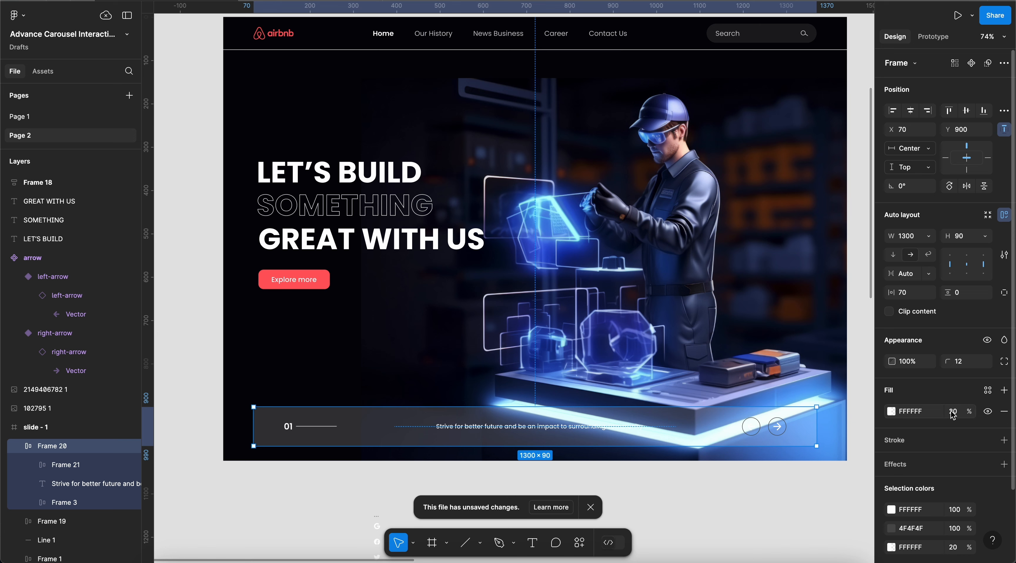
pyautogui.click(949, 411)
pyautogui.write('1')
pyautogui.press('Return')
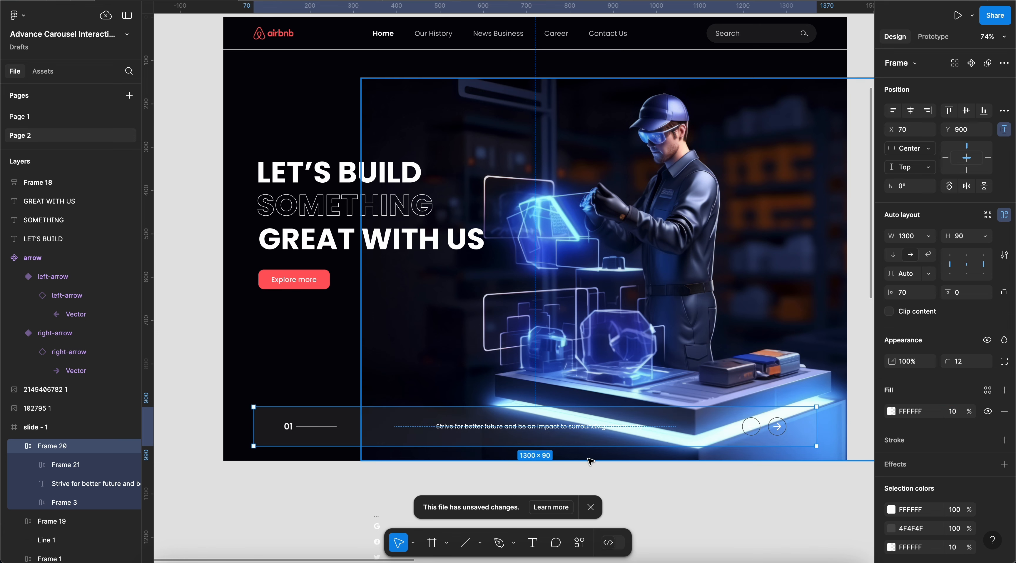
pyautogui.click(620, 490)
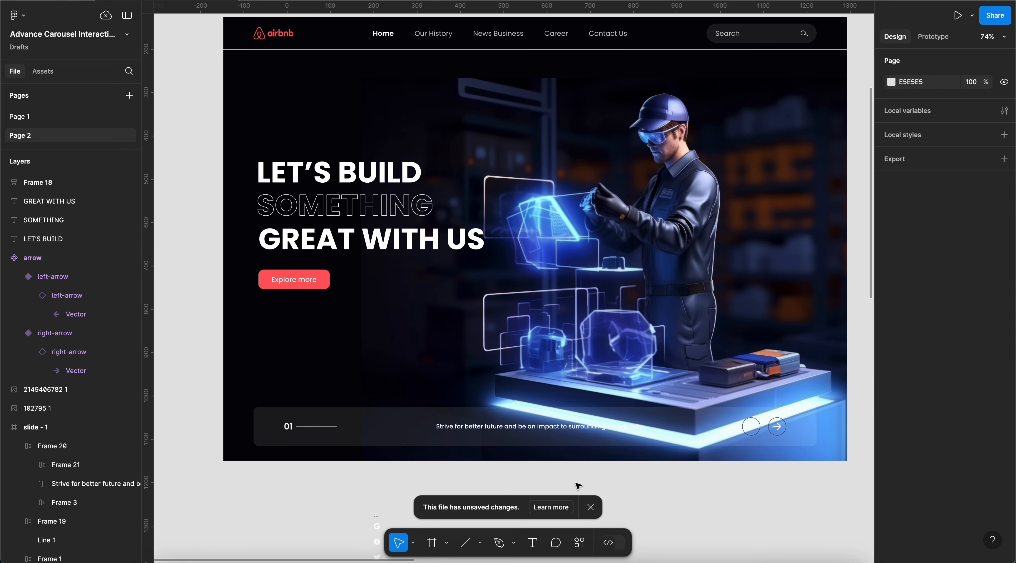
# Set the bottom row frame's fill to black 000000 at 40% opacity.
pyautogui.keyDown('super'); pyautogui.click(527, 429); pyautogui.keyUp('super')
pyautogui.click(699, 479)
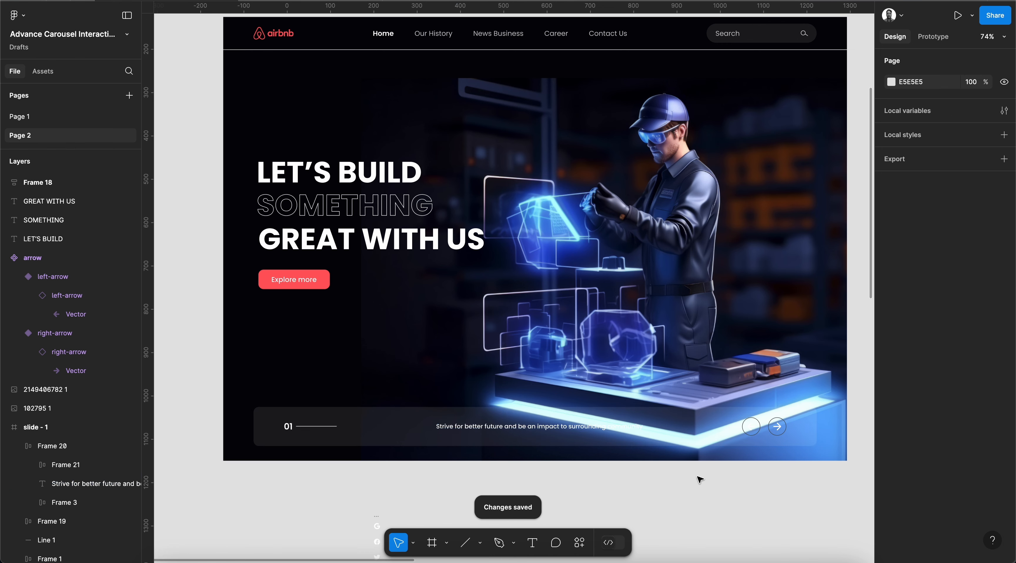
pyautogui.click(703, 438)
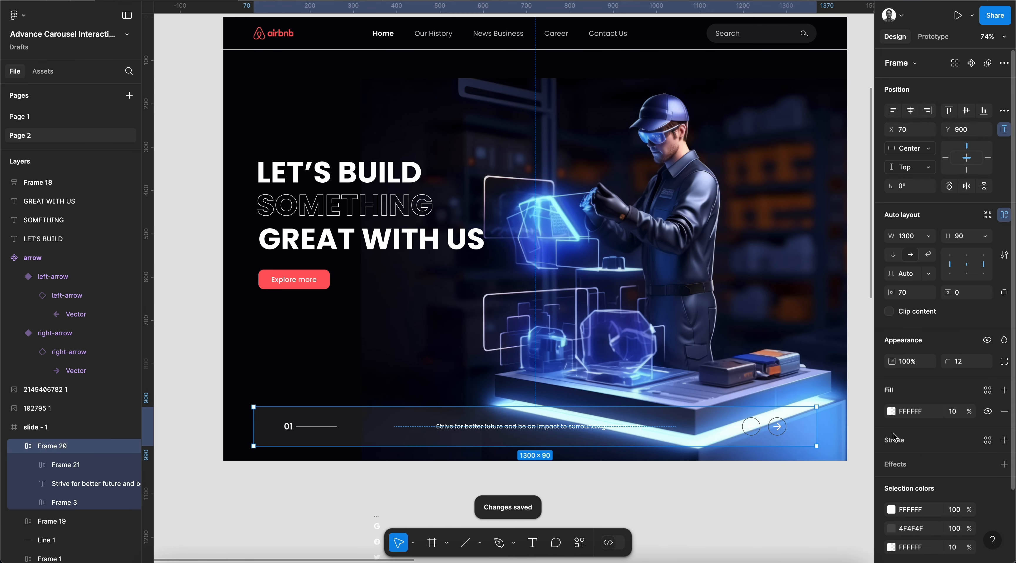
pyautogui.click(893, 414)
pyautogui.click(734, 406)
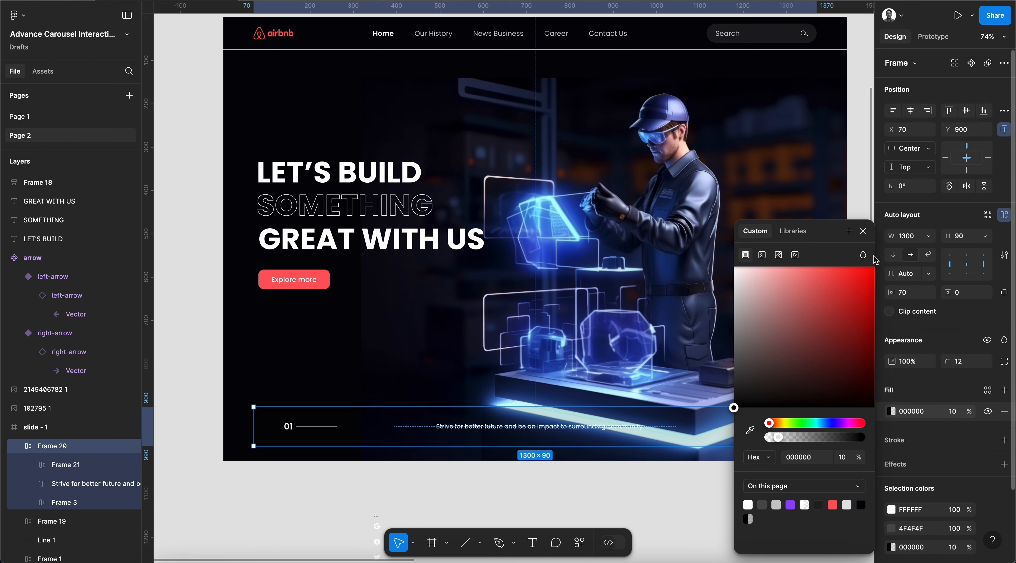
pyautogui.click(862, 232)
pyautogui.click(952, 411)
pyautogui.write('30')
pyautogui.press('Return')
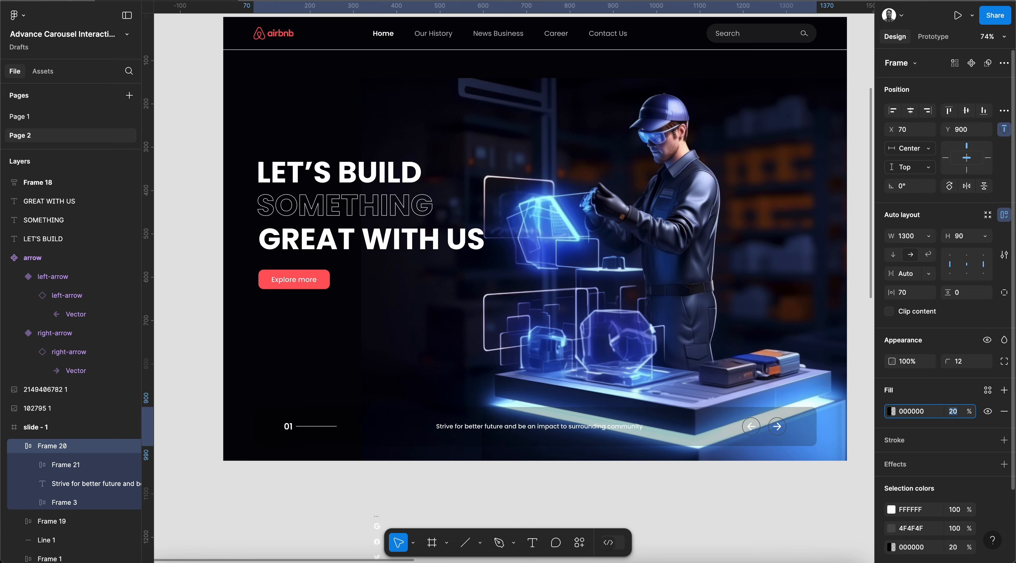
pyautogui.write('40')
pyautogui.press('Return')
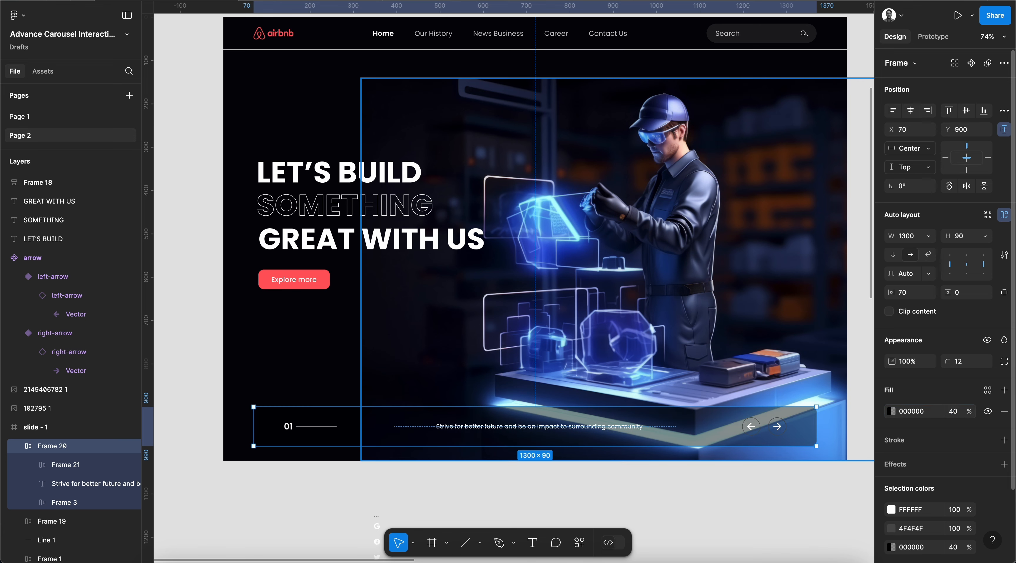
pyautogui.click(322, 482)
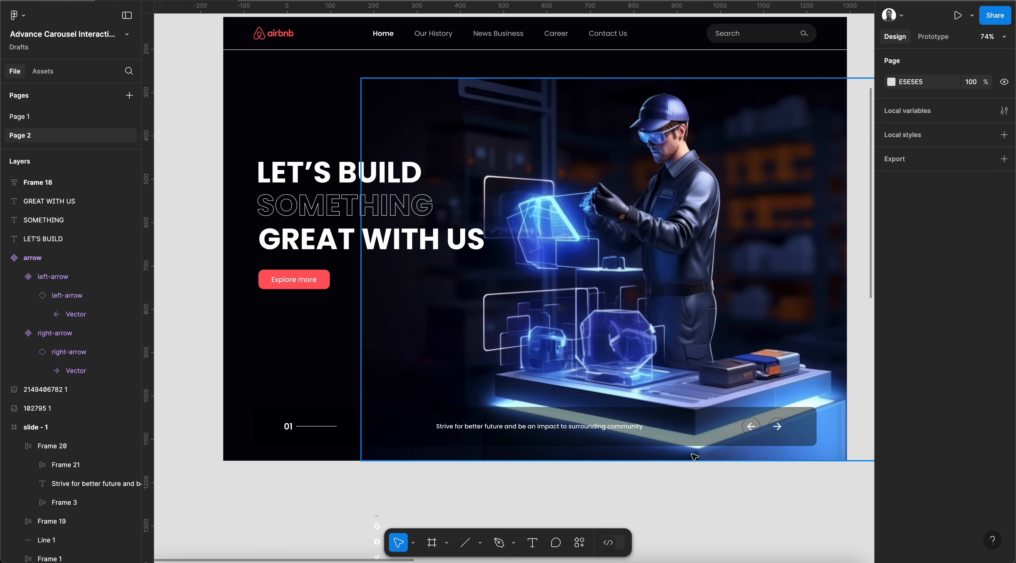
# Set the stroke of both arrow instances in the bottom row to 9D9D9D and copy the colour code.
pyautogui.scroll(5, 759, 421)
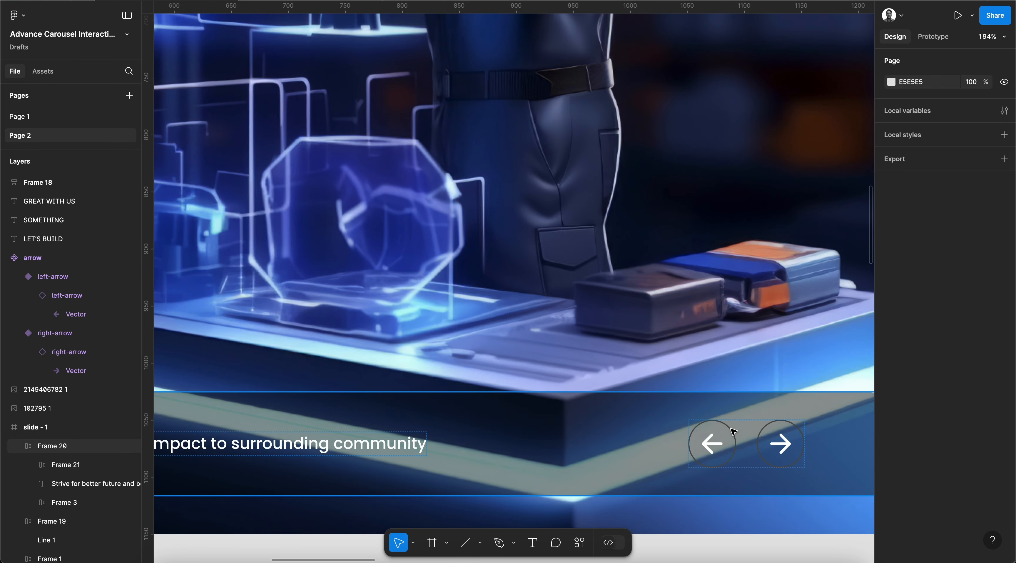
pyautogui.keyDown('super'); pyautogui.click(710, 444); pyautogui.keyUp('super')
pyautogui.scroll(-3, 710, 444)
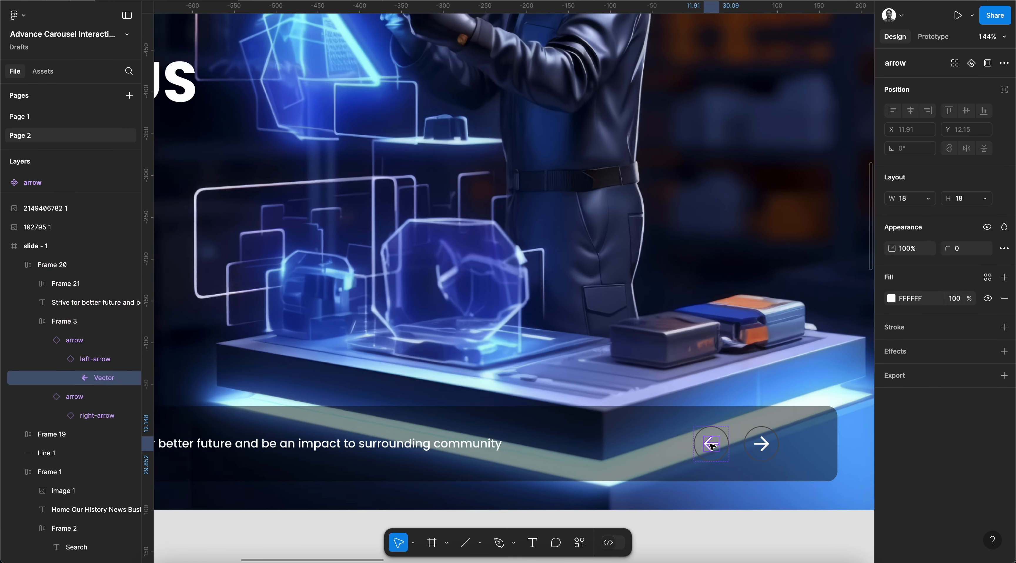
pyautogui.click(75, 395)
pyautogui.keyDown('shift'); pyautogui.click(75, 340); pyautogui.keyUp('shift')
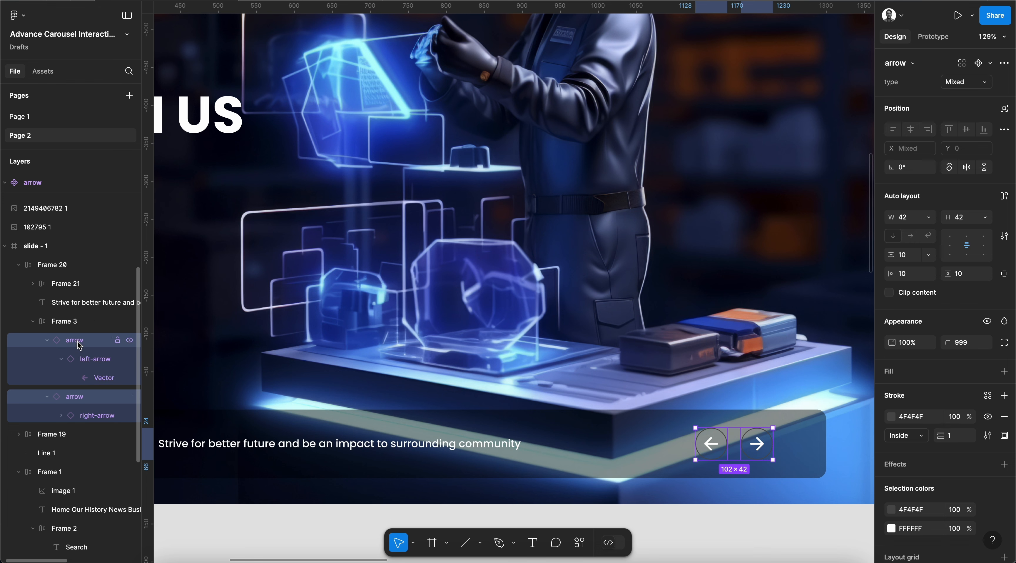
pyautogui.click(892, 417)
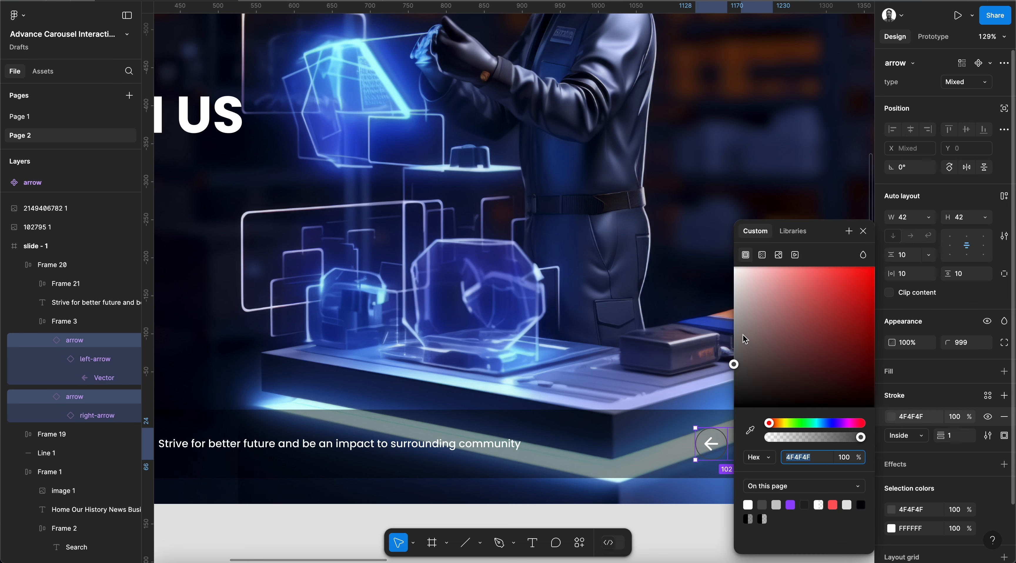
pyautogui.moveTo(743, 334)
pyautogui.mouseDown()
pyautogui.moveTo(701, 333)
pyautogui.moveTo(695, 321)
pyautogui.mouseUp()
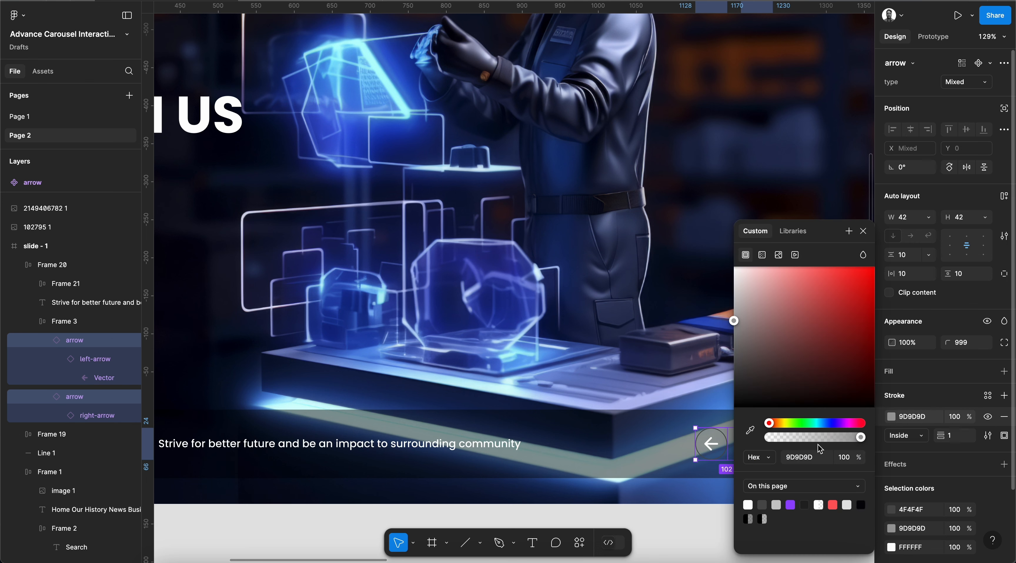
pyautogui.click(809, 458)
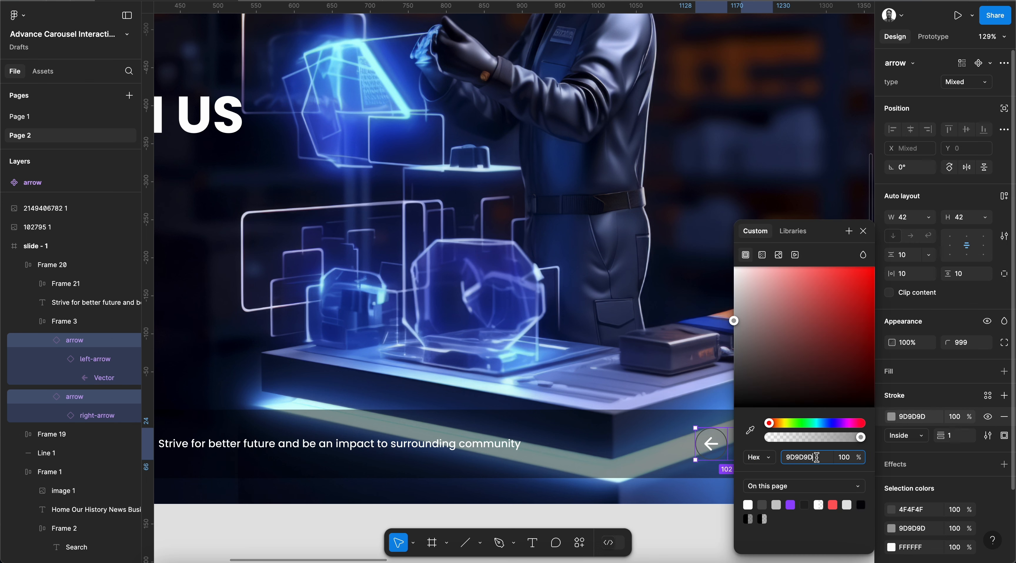
pyautogui.click(864, 231)
pyautogui.scroll(-2, 764, 384)
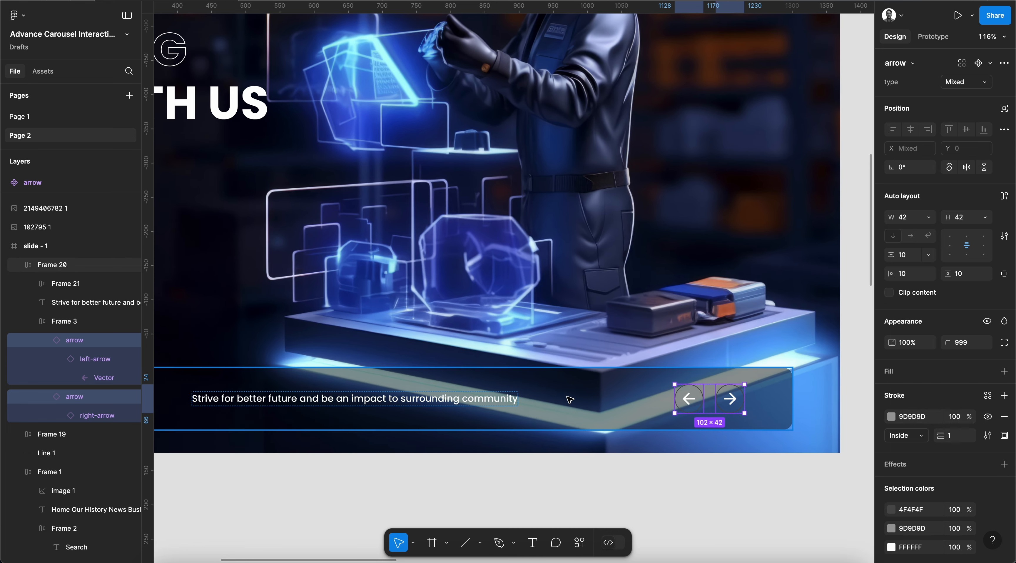
# Apply the stroke colour 9D9D9D to the left and right variants of the main arrow component set above the slide.
pyautogui.scroll(15, 764, 384)
pyautogui.scroll(2, 391, 391)
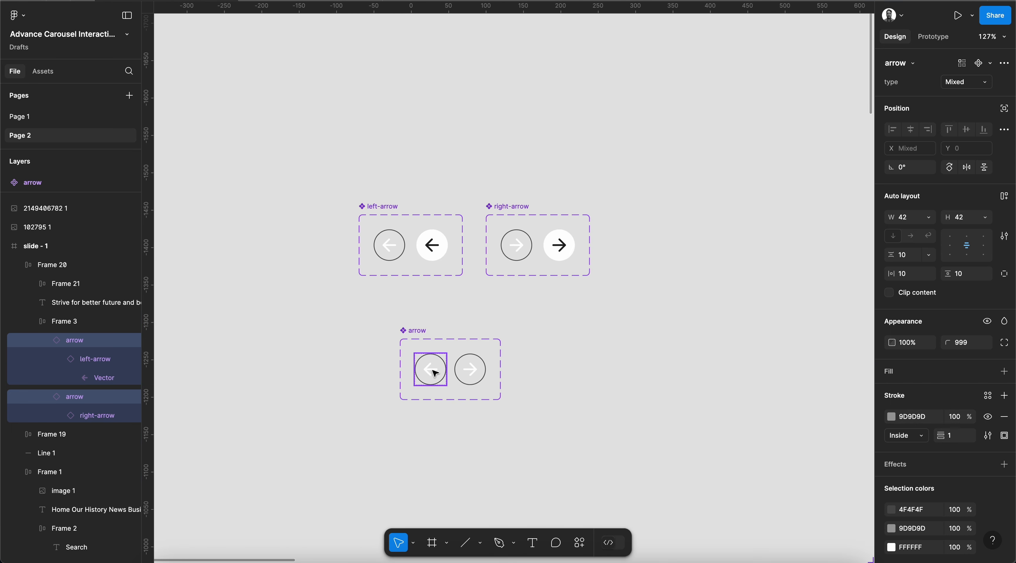
pyautogui.click(431, 368)
pyautogui.keyDown('shift'); pyautogui.click(470, 369); pyautogui.keyUp('shift')
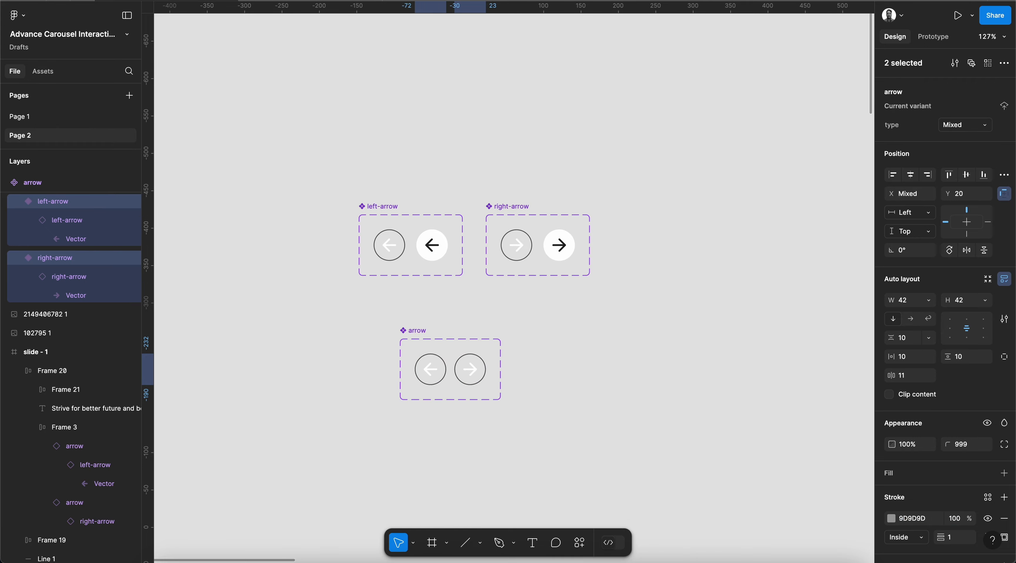
pyautogui.click(537, 397)
# Set the stroke of the outer left arrow instance in the bottom row to CCCCCC.
pyautogui.scroll(-10, 539, 397)
pyautogui.scroll(3, 538, 397)
pyautogui.hscroll(8, 538, 397)
pyautogui.scroll(-2, 538, 397)
pyautogui.hscroll(5, 538, 398)
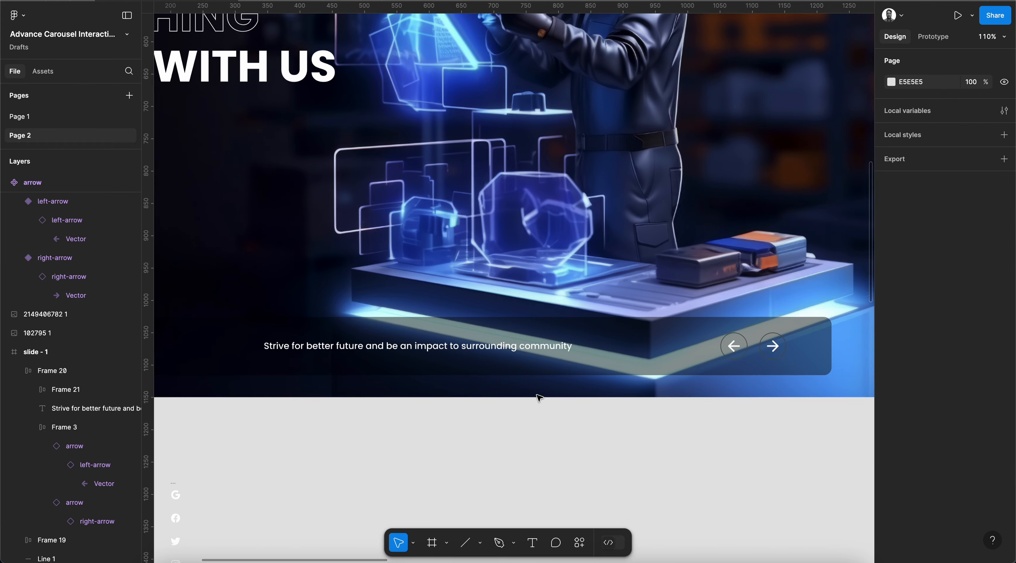
pyautogui.scroll(5, 645, 317)
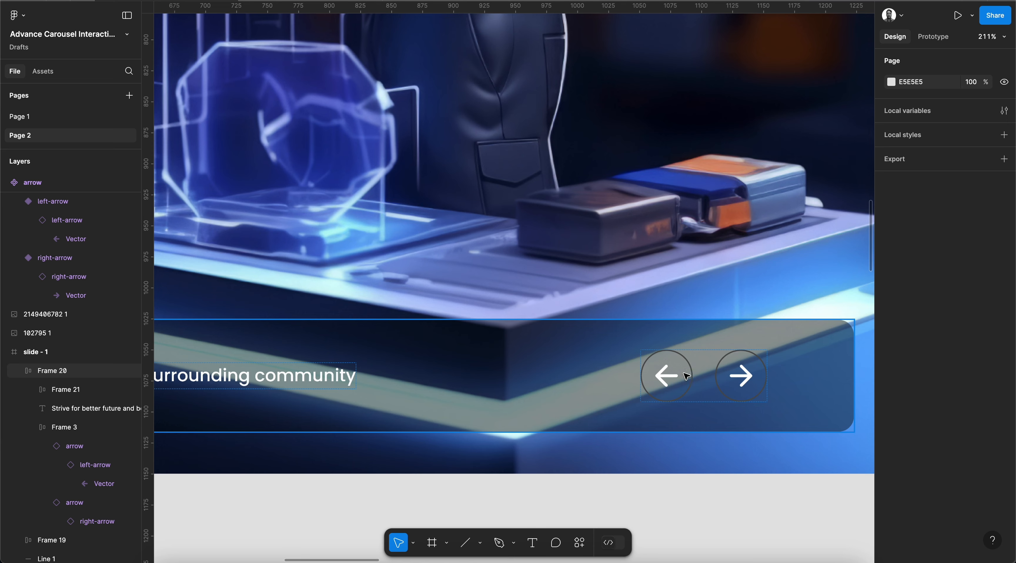
pyautogui.click(733, 376)
pyautogui.click(666, 375)
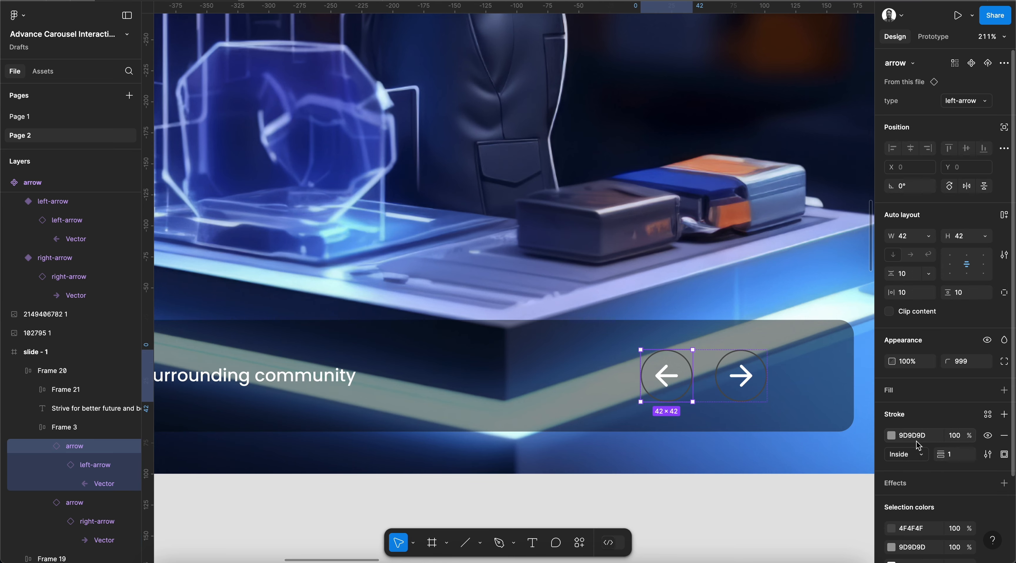
pyautogui.click(892, 434)
pyautogui.moveTo(748, 304); pyautogui.dragTo(700, 296)
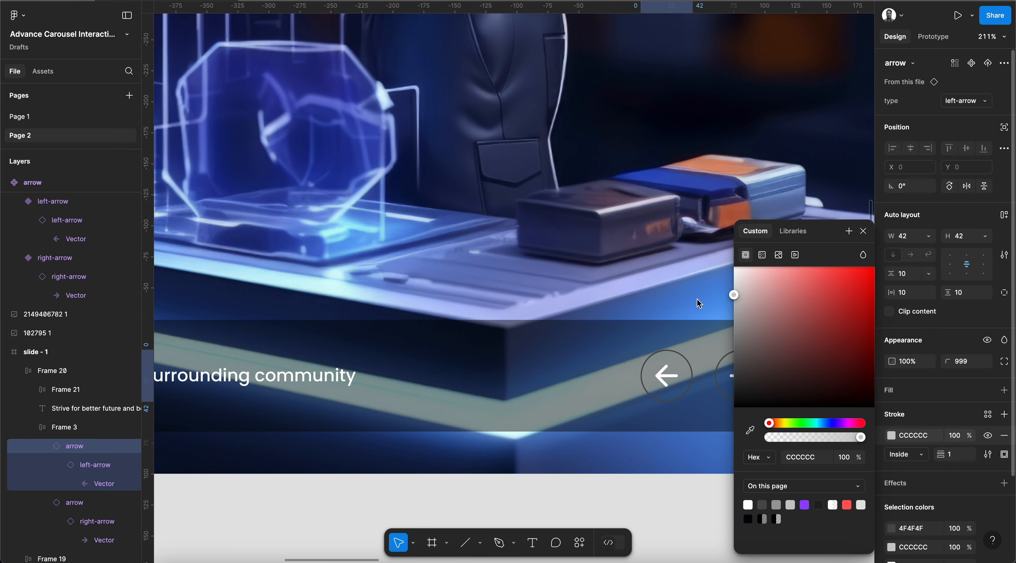
pyautogui.click(360, 444)
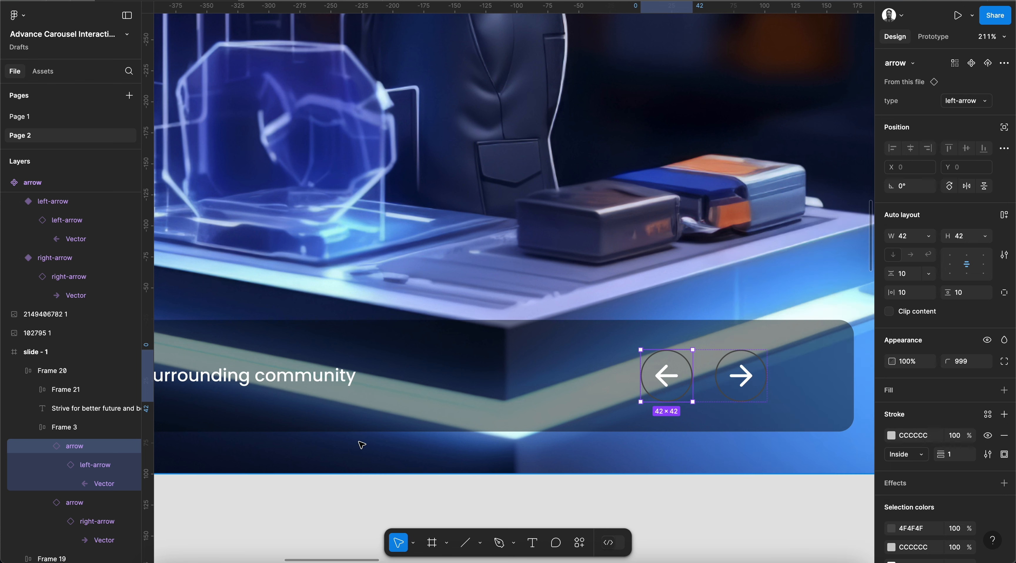
# Set the stroke of the nested left-arrow instance in the bottom row to AFAFAF and copy the colour code.
pyautogui.click(95, 465)
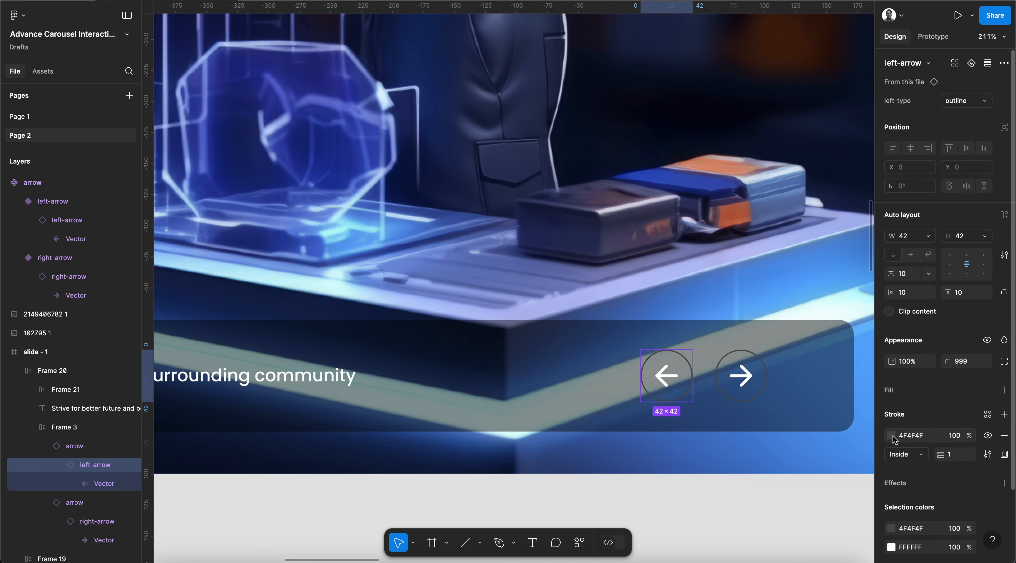
pyautogui.click(893, 435)
pyautogui.press('Return')
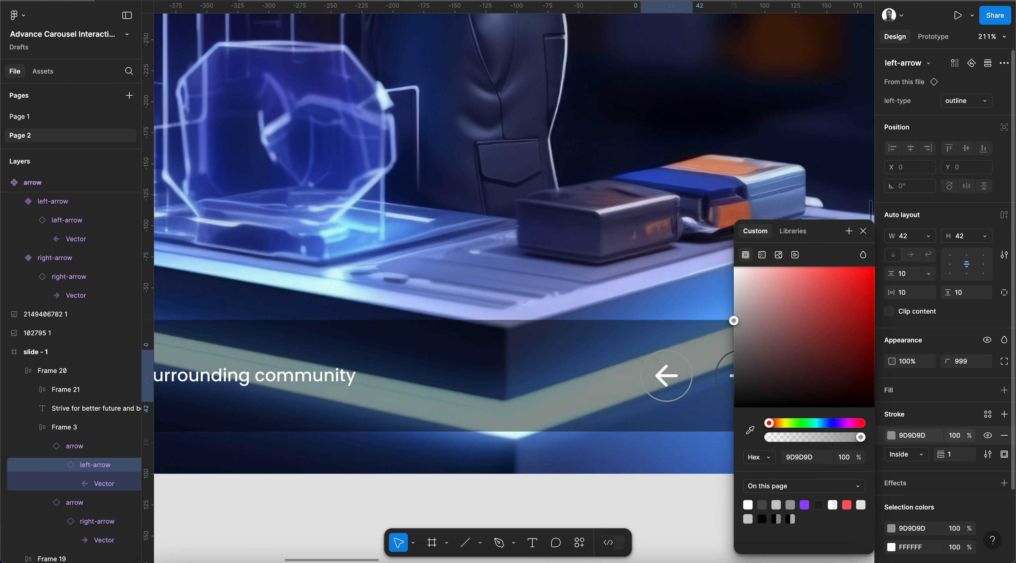
pyautogui.moveTo(738, 323)
pyautogui.mouseDown()
pyautogui.moveTo(733, 298)
pyautogui.moveTo(735, 318)
pyautogui.mouseUp()
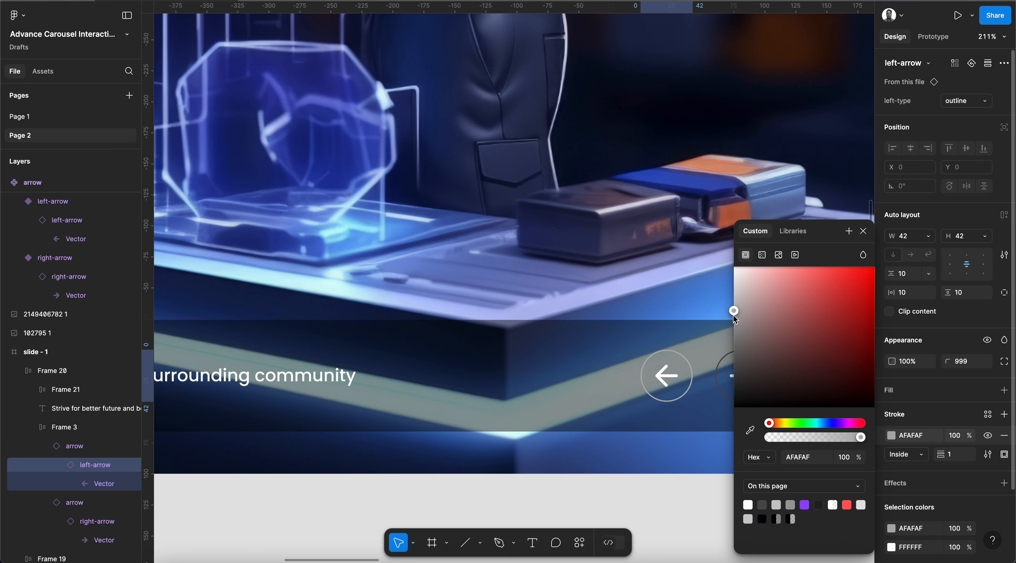
pyautogui.click(824, 458)
pyautogui.press('super+c')
pyautogui.press('Escape')
pyautogui.press('Escape')
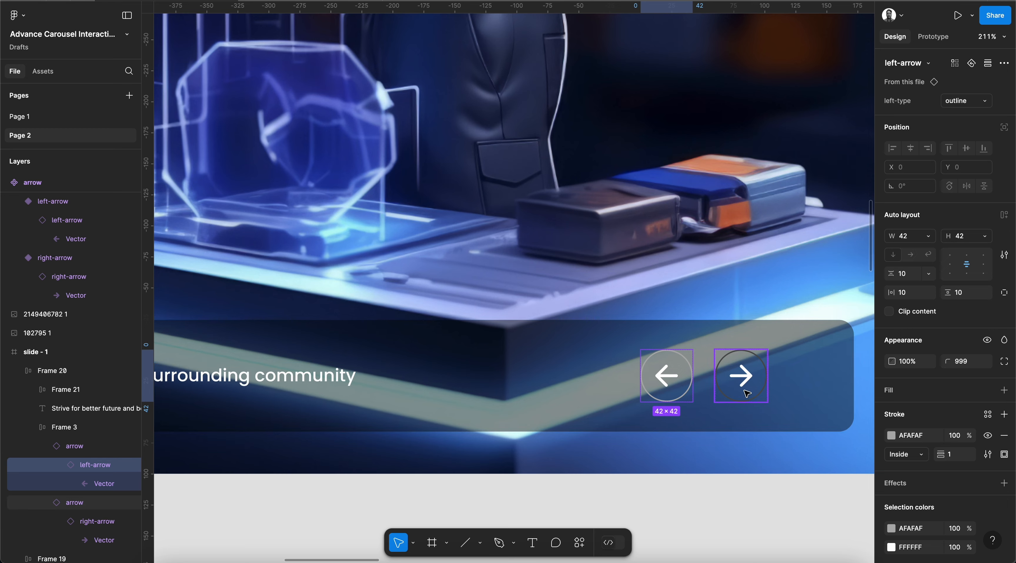
# Apply the copied stroke colour AFAFAF to the nested right-arrow instance in the bottom row.
pyautogui.click(9, 500)
pyautogui.click(97, 521)
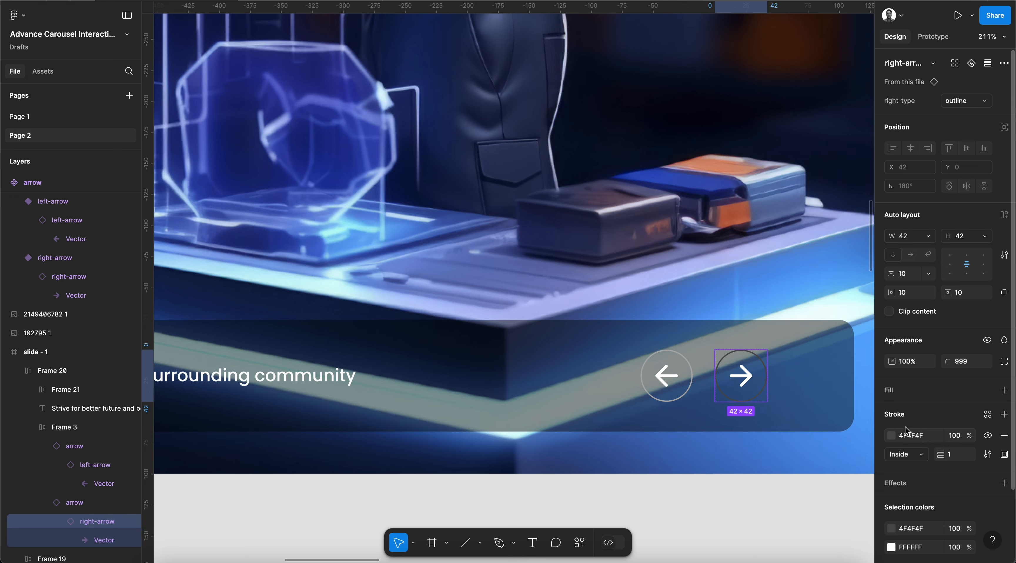
pyautogui.click(932, 435)
pyautogui.press('super+v')
pyautogui.press('Return')
# Apply the copied stroke colour AFAFAF to the nested left-arrow and right-arrow instances inside the main arrow component set.
pyautogui.scroll(-5, 569, 363)
pyautogui.scroll(18, 569, 363)
pyautogui.hscroll(-10, 571, 364)
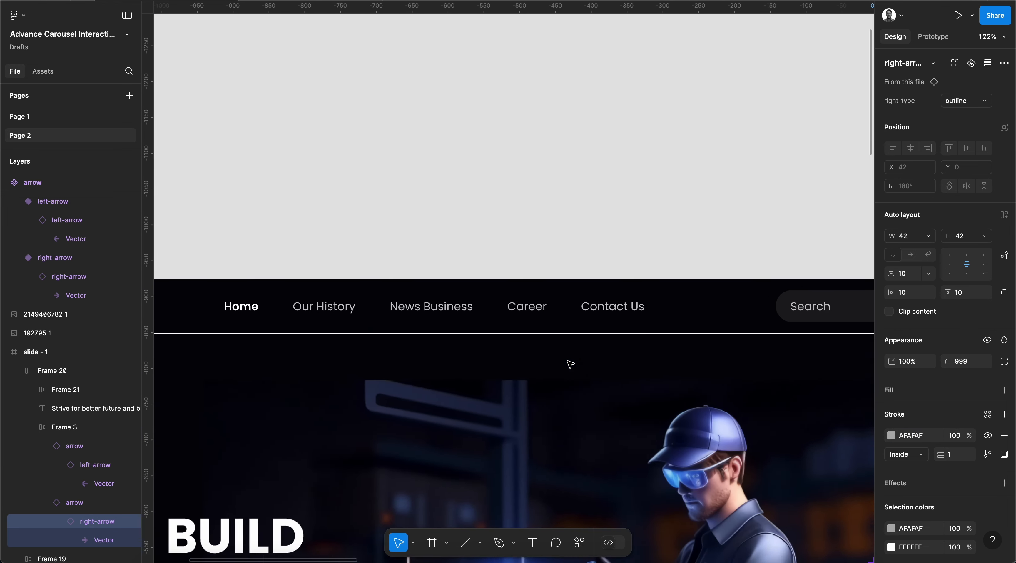
pyautogui.scroll(4, 570, 364)
pyautogui.hscroll(-10, 570, 364)
pyautogui.click(464, 304)
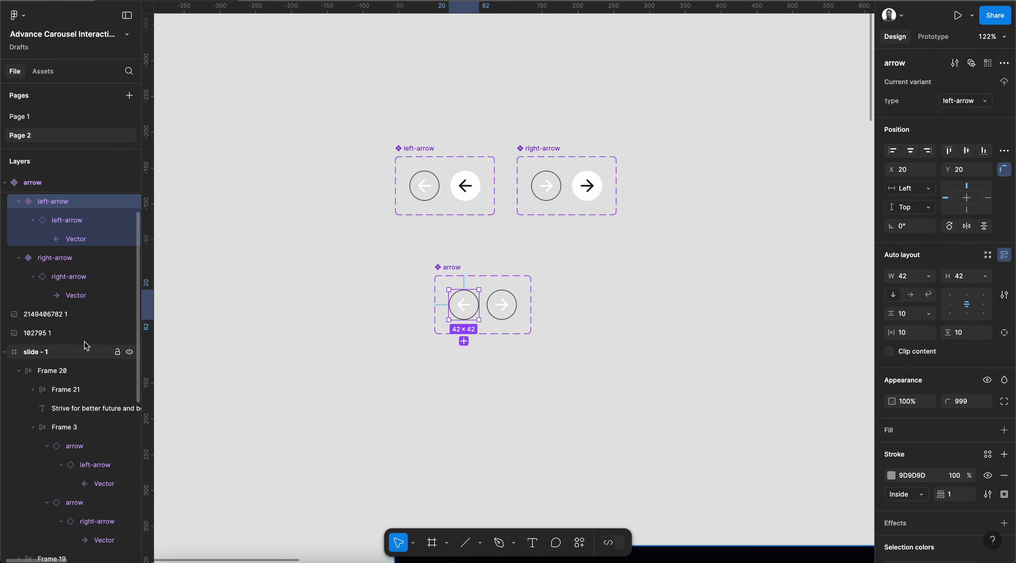
pyautogui.click(71, 221)
pyautogui.keyDown('shift'); pyautogui.click(68, 276); pyautogui.keyUp('shift')
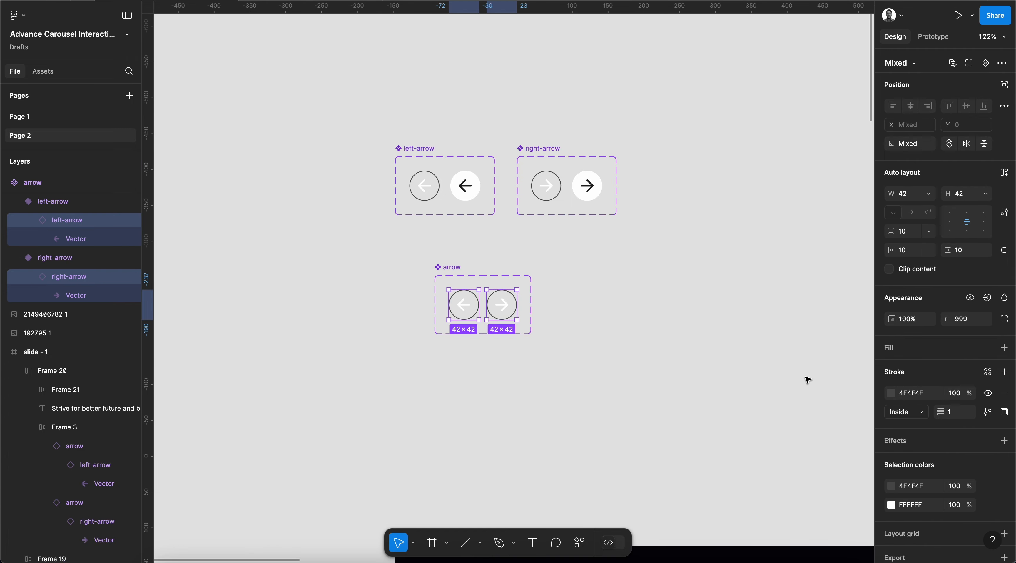
pyautogui.click(928, 397)
pyautogui.press('super+v')
pyautogui.click(698, 394)
# Examine the slide's overall layout, including the headline, the translucent bottom row and its arrow buttons.
pyautogui.scroll(-15, 698, 395)
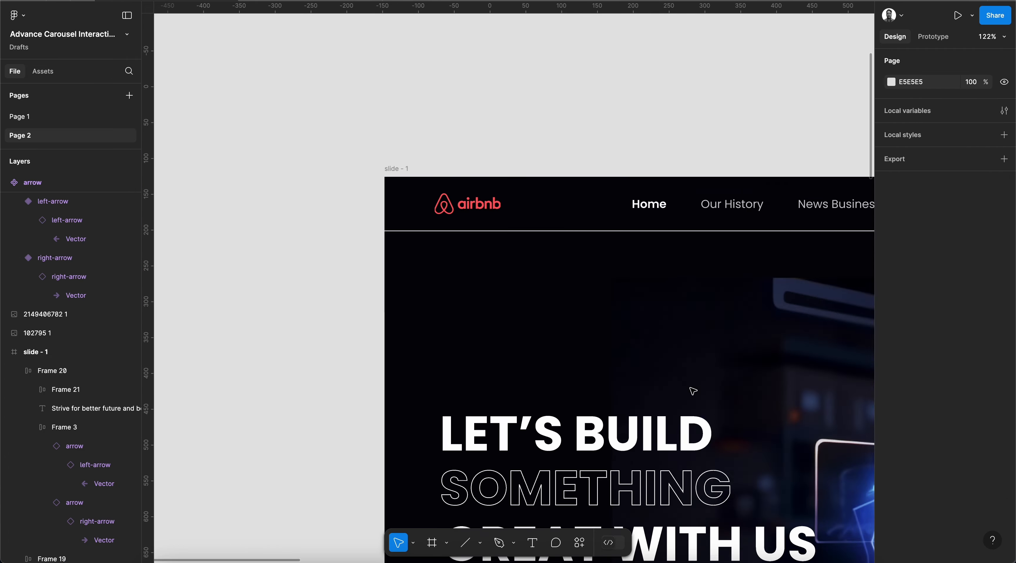
pyautogui.hscroll(-3, 693, 390)
pyautogui.scroll(2, 693, 391)
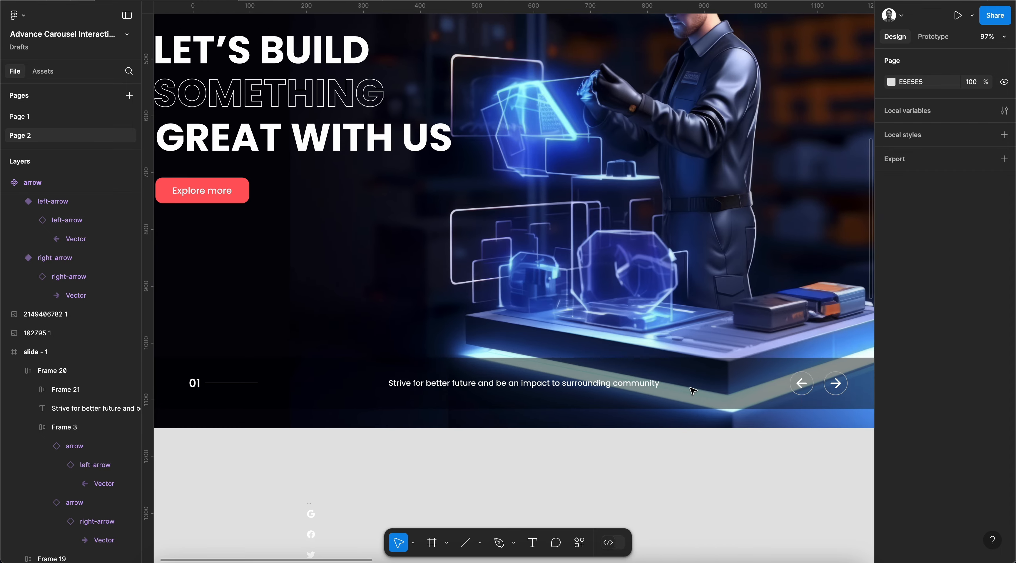
pyautogui.scroll(3, 693, 391)
pyautogui.scroll(-2, 693, 390)
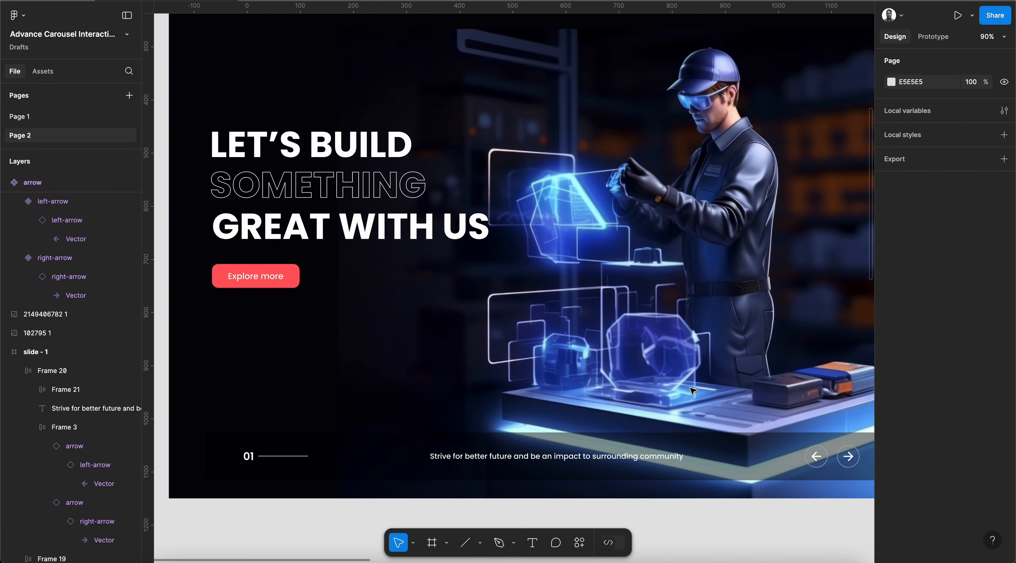
pyautogui.scroll(-1, 693, 391)
pyautogui.hscroll(3, 693, 390)
pyautogui.hscroll(-2, 693, 390)
pyautogui.scroll(1, 693, 391)
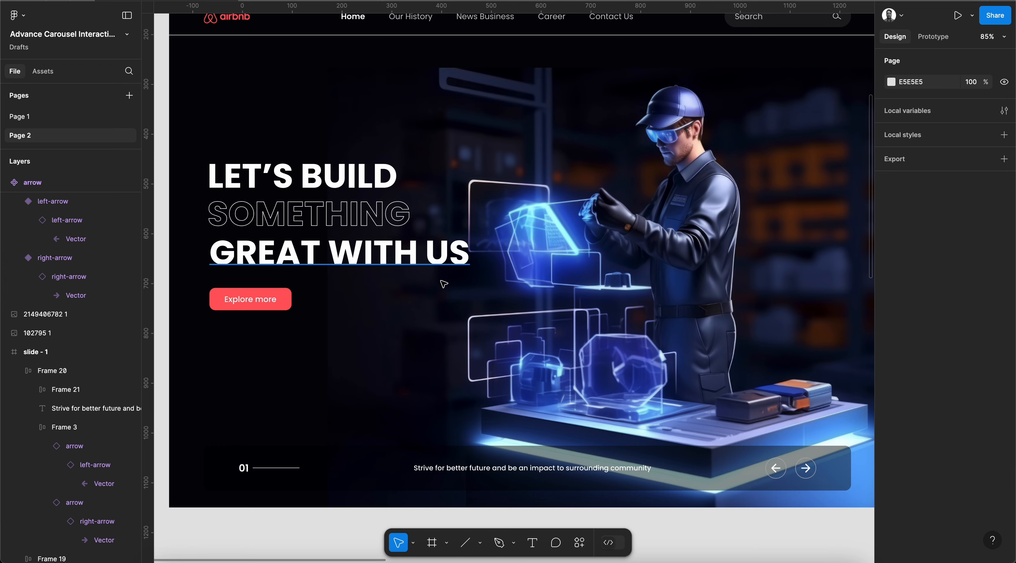
# Move the vertical social icons frame from below into the slide, beside the headline at X 31, Y 374.
pyautogui.scroll(-2, 444, 283)
pyautogui.scroll(-5, 443, 283)
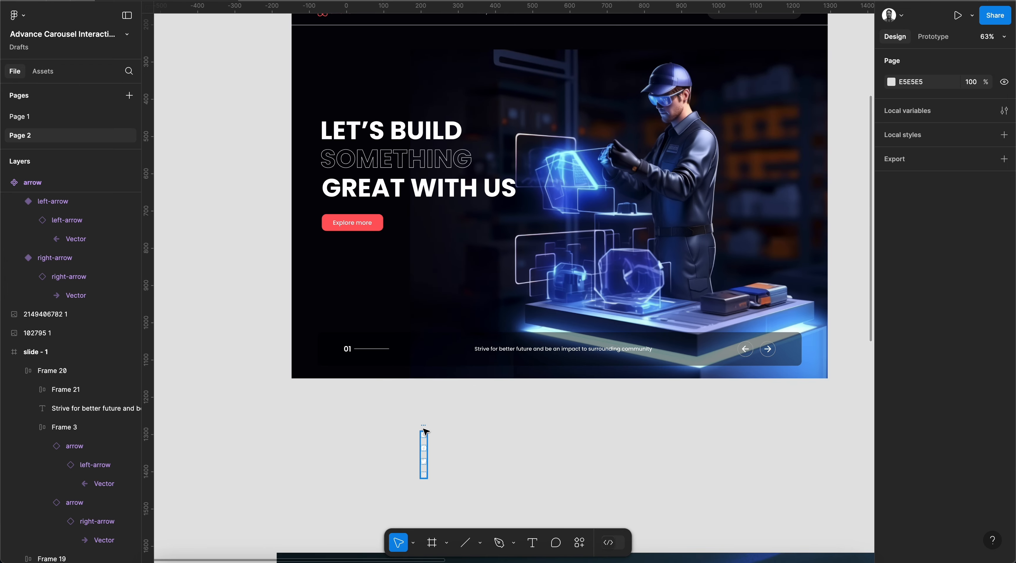
pyautogui.moveTo(424, 430); pyautogui.dragTo(397, 255)
pyautogui.scroll(4, 398, 255)
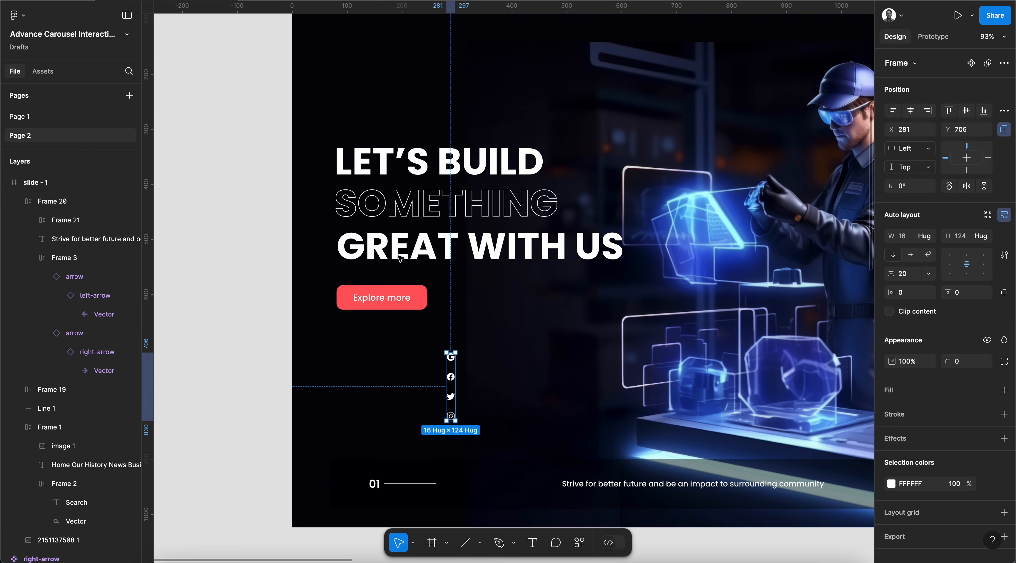
pyautogui.moveTo(446, 364); pyautogui.dragTo(324, 203)
pyautogui.scroll(-2, 325, 203)
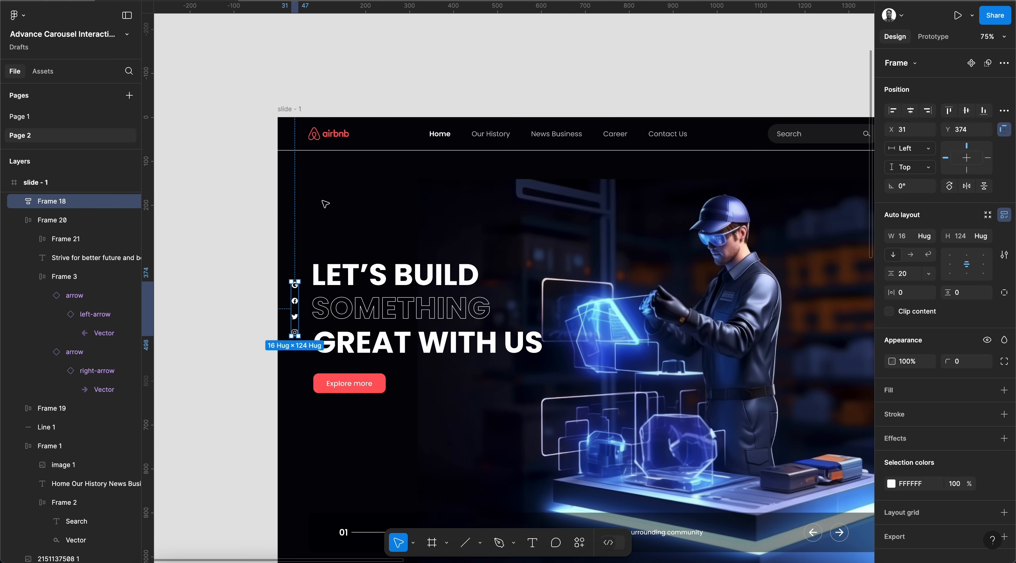
# Shift the SOMETHING line and the Explore more button 20 px to the right, and the GREAT WITH US line 30 px to the right.
pyautogui.scroll(-2, 324, 203)
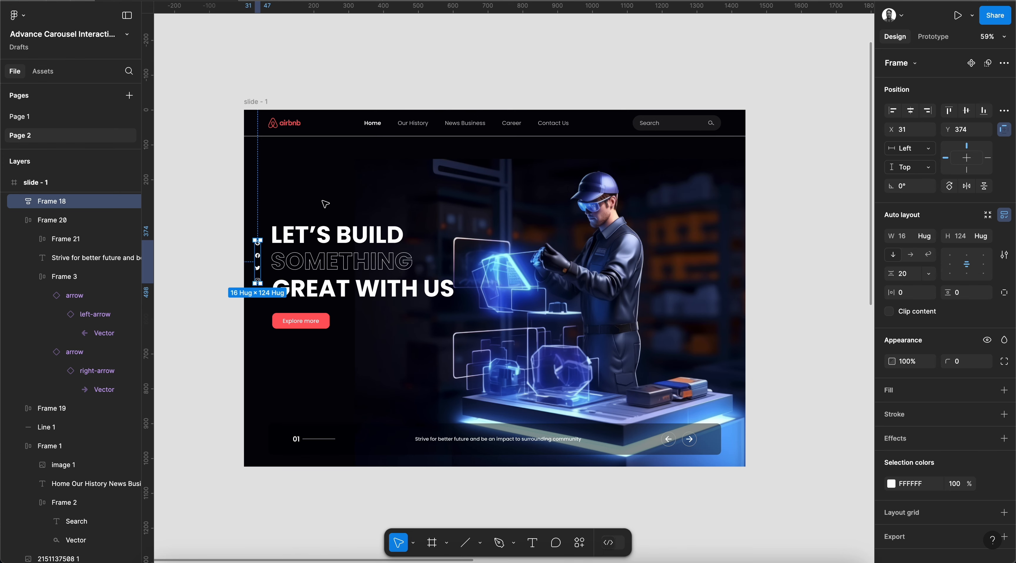
pyautogui.click(341, 260)
pyautogui.keyDown('shift'); pyautogui.click(303, 326); pyautogui.keyUp('shift')
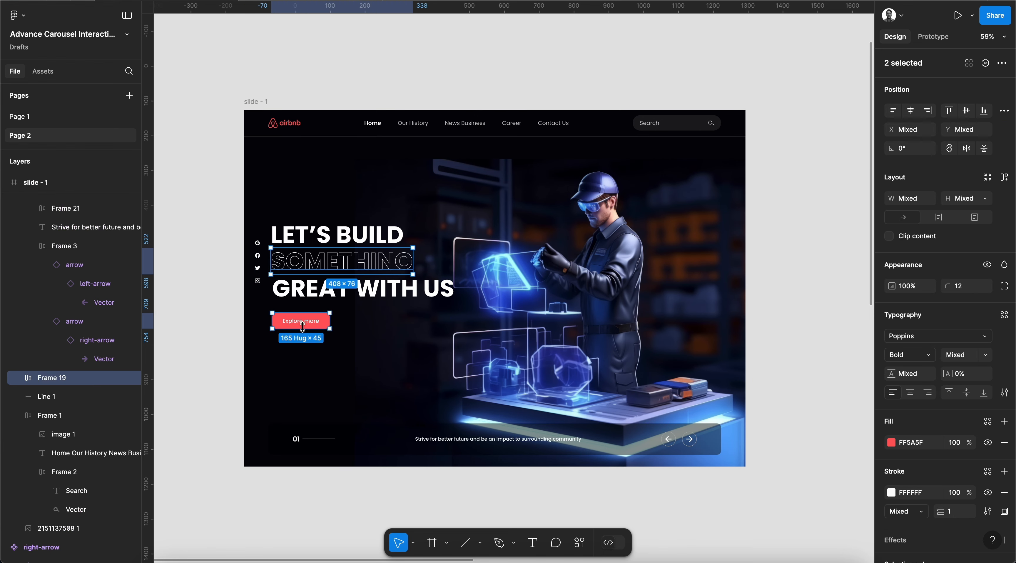
pyautogui.scroll(2, 303, 327)
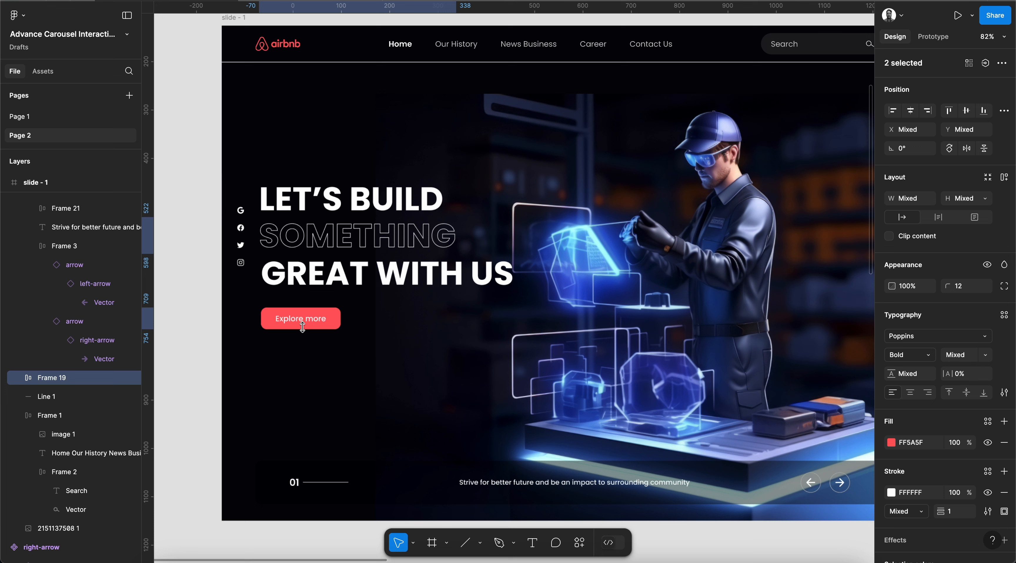
pyautogui.hotkey('shift', 'Right')
pyautogui.hotkey('shift', 'Right')
pyautogui.click(303, 284)
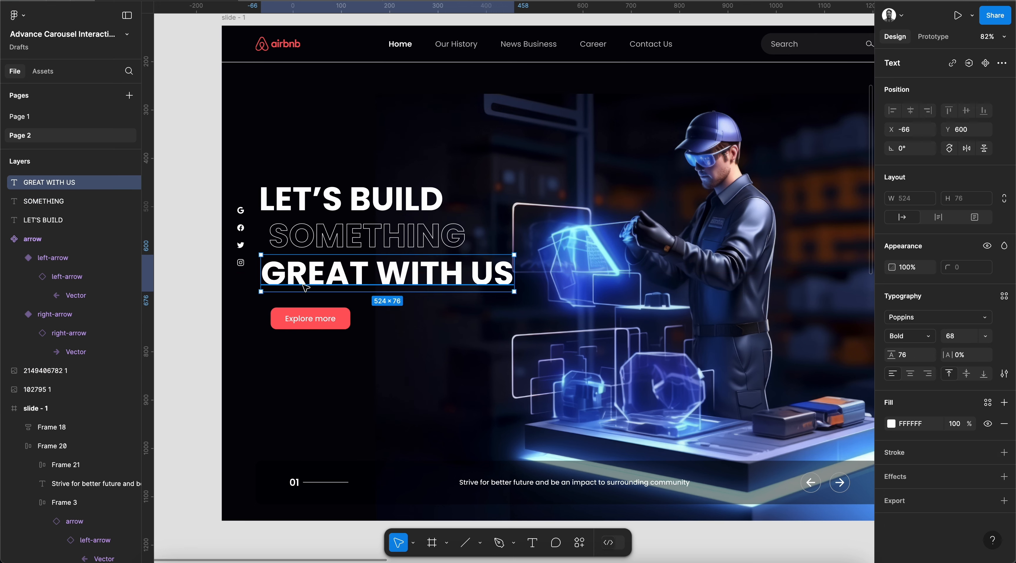
pyautogui.hotkey('shift', 'Right')
pyautogui.hotkey('shift', 'Right')
pyautogui.hotkey('shift', 'Right')
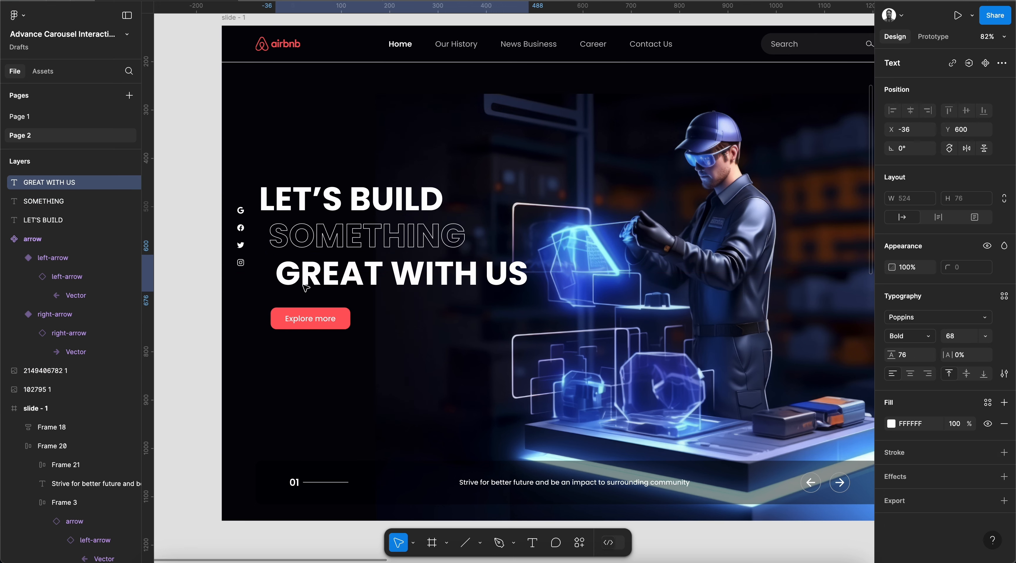
# Left-align the three headline lines and the Explore more button, and move them to X 140 along a new vertical guide at the 01 label's edge.
pyautogui.keyDown('shift'); pyautogui.click(307, 247); pyautogui.keyUp('shift')
pyautogui.keyDown('shift'); pyautogui.click(316, 199); pyautogui.keyUp('shift')
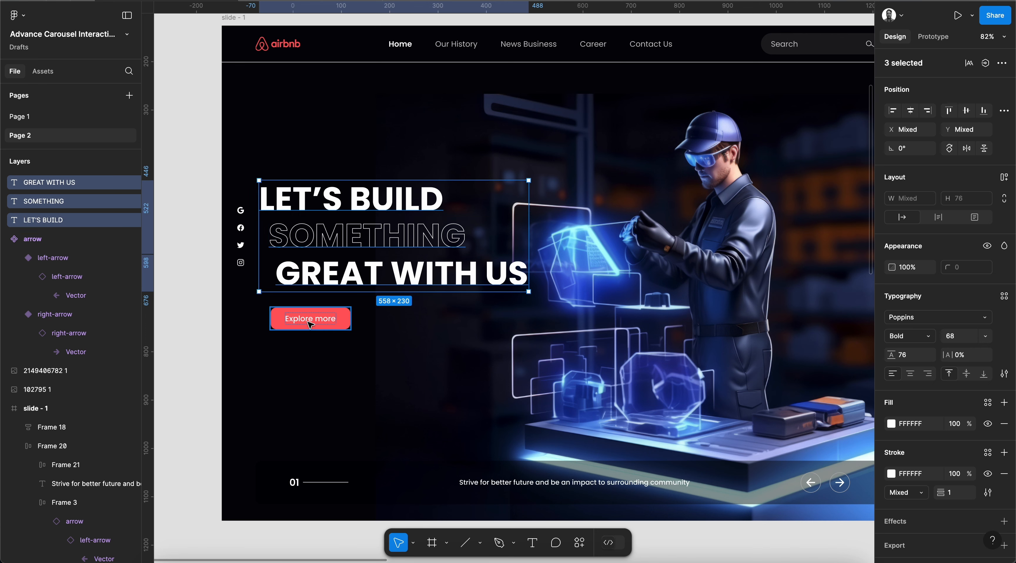
pyautogui.keyDown('shift'); pyautogui.click(310, 324); pyautogui.keyUp('shift')
pyautogui.click(892, 111)
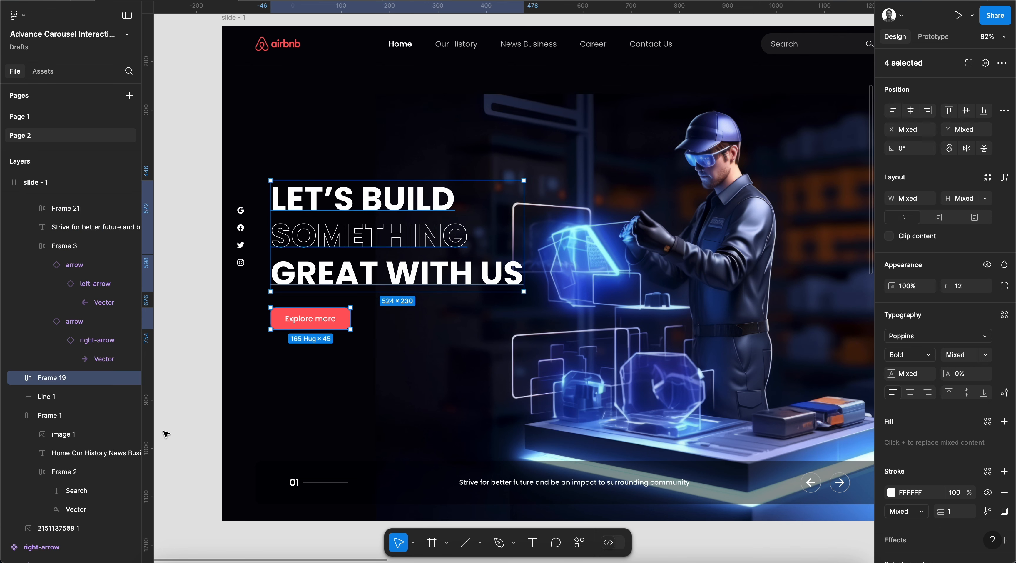
pyautogui.moveTo(153, 428); pyautogui.dragTo(291, 446)
pyautogui.moveTo(326, 236); pyautogui.dragTo(344, 239)
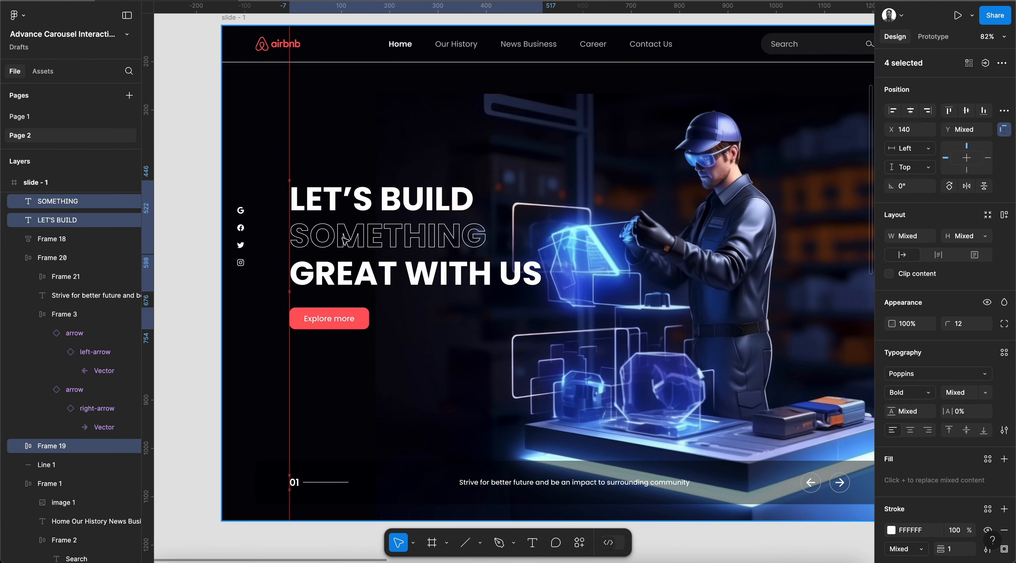
# Move the vertical social icons frame to X 41 and centre it vertically within the slide.
pyautogui.moveTo(239, 233); pyautogui.dragTo(243, 233)
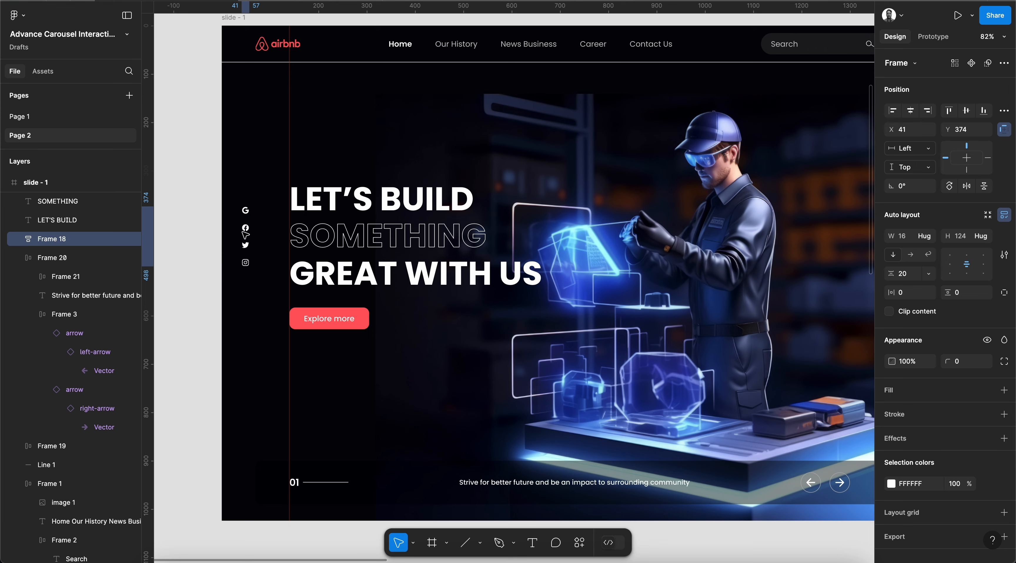
pyautogui.scroll(-3, 245, 235)
pyautogui.click(966, 110)
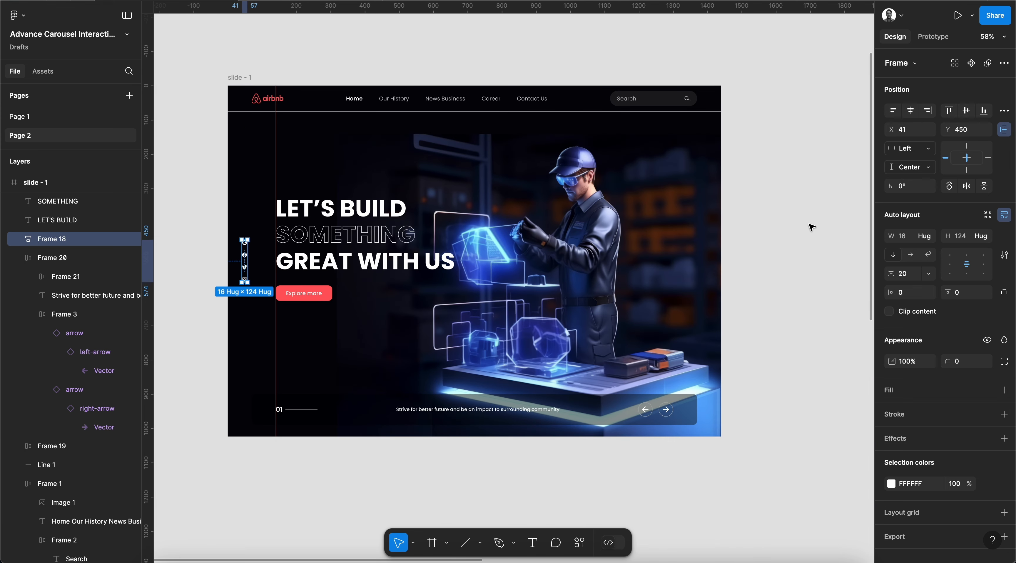
pyautogui.click(807, 203)
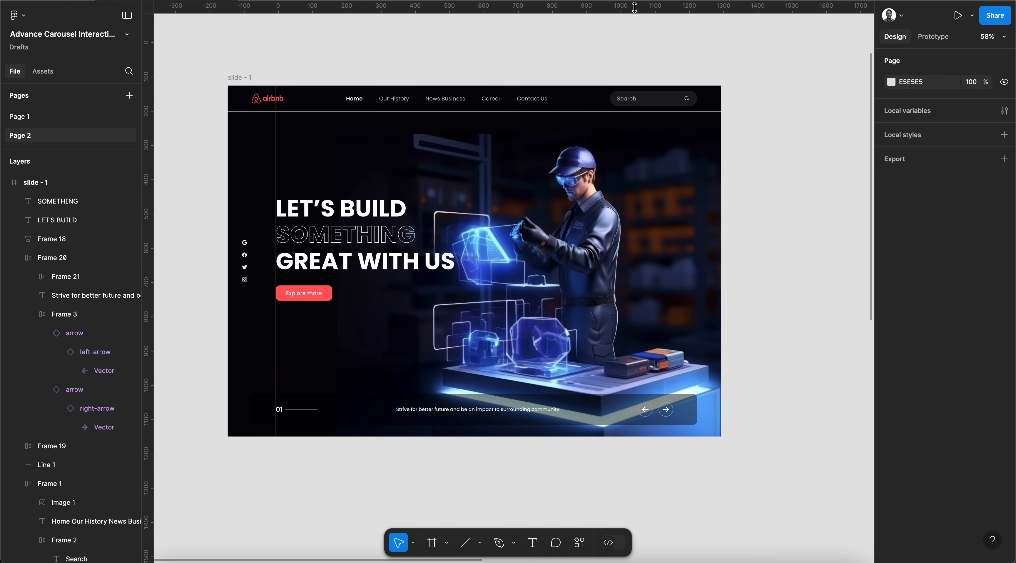
# Duplicate the whole slide - 1 frame, placing the copy to its right at the same height.
pyautogui.scroll(-3, 529, 136)
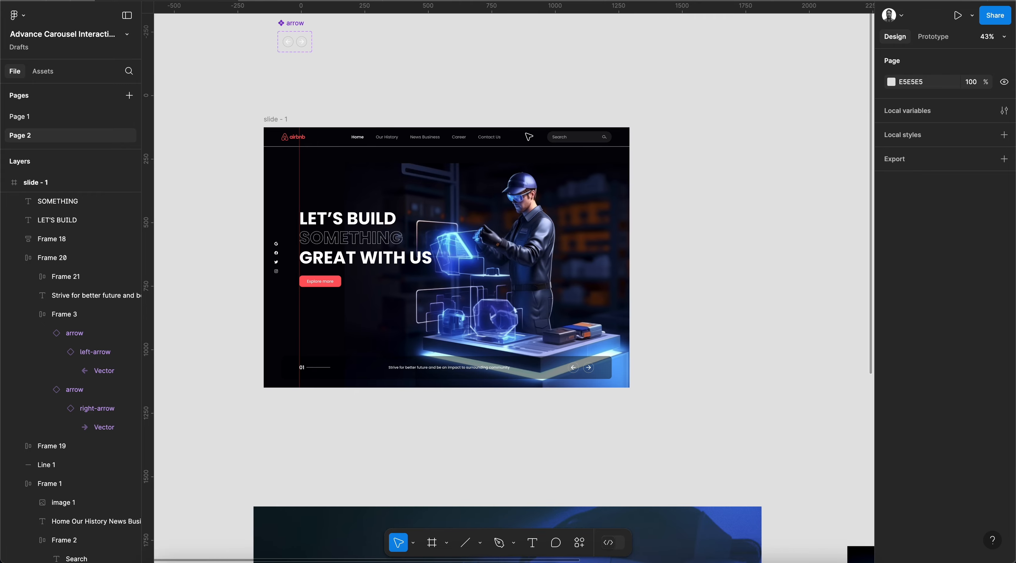
pyautogui.scroll(-5, 669, 232)
pyautogui.hscroll(-2, 669, 232)
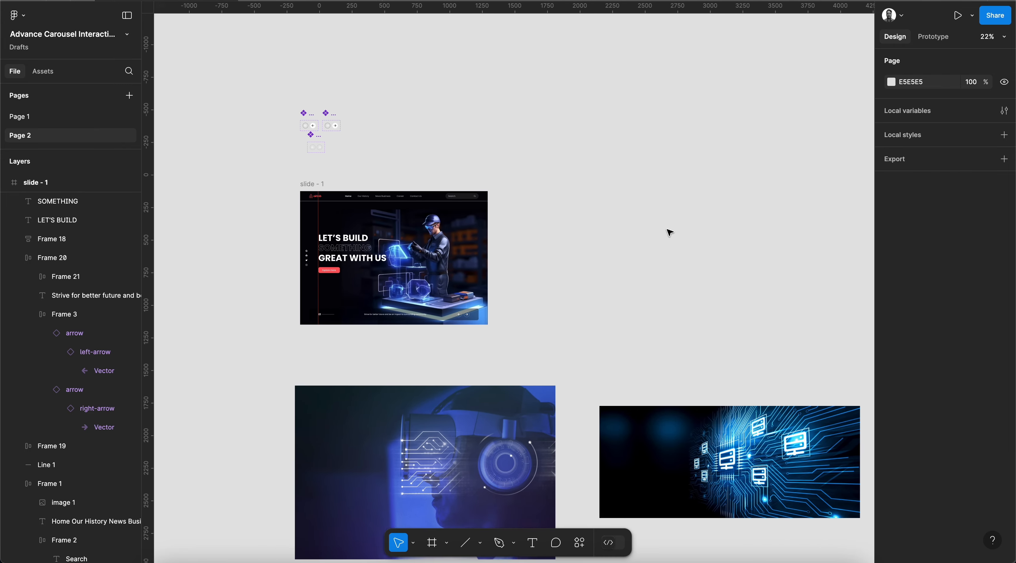
pyautogui.moveTo(321, 184); pyautogui.dragTo(544, 183)
pyautogui.click(770, 236)
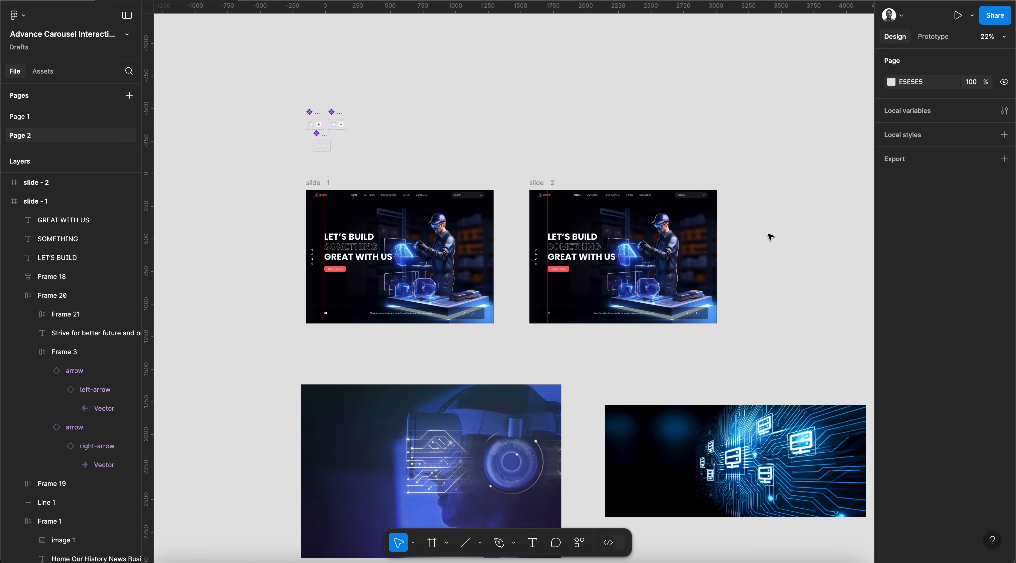
# Move the blue headset image from the canvas into the slide - 2 frame and scale it down to about 1070 × 713.
pyautogui.scroll(4, 751, 245)
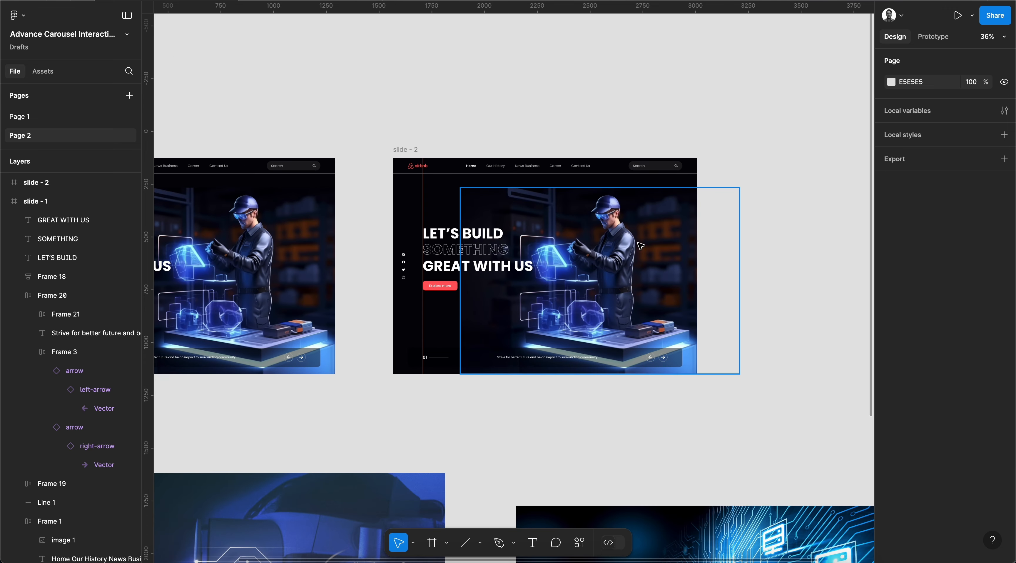
pyautogui.scroll(-2, 632, 244)
pyautogui.click(442, 483)
pyautogui.press('super+x')
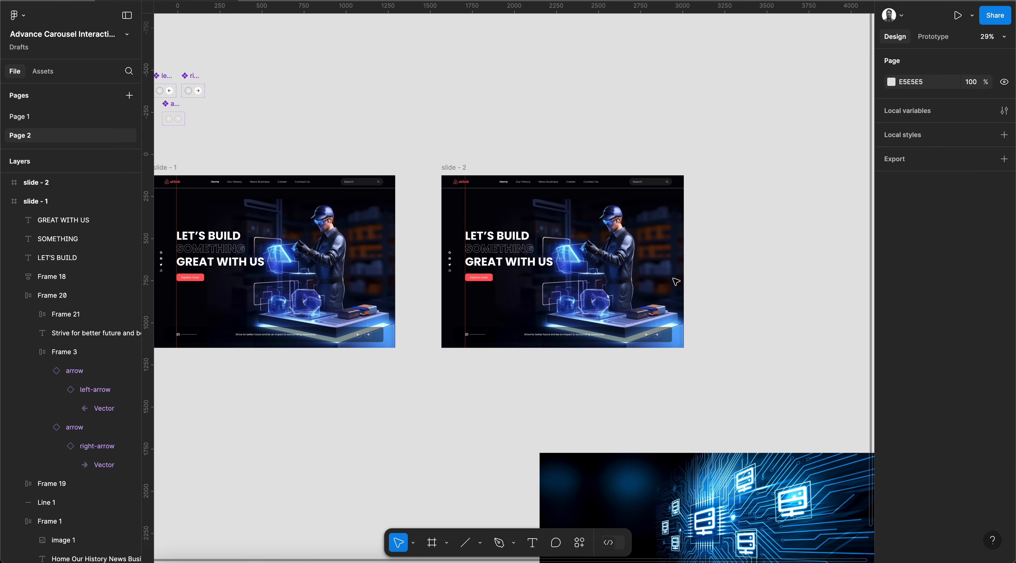
pyautogui.click(663, 244)
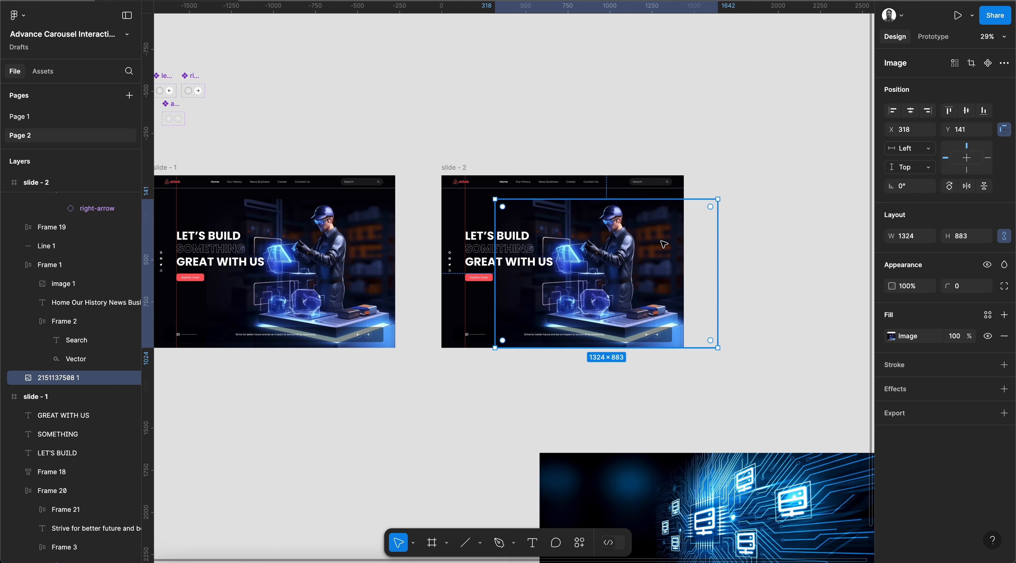
pyautogui.press('super+v')
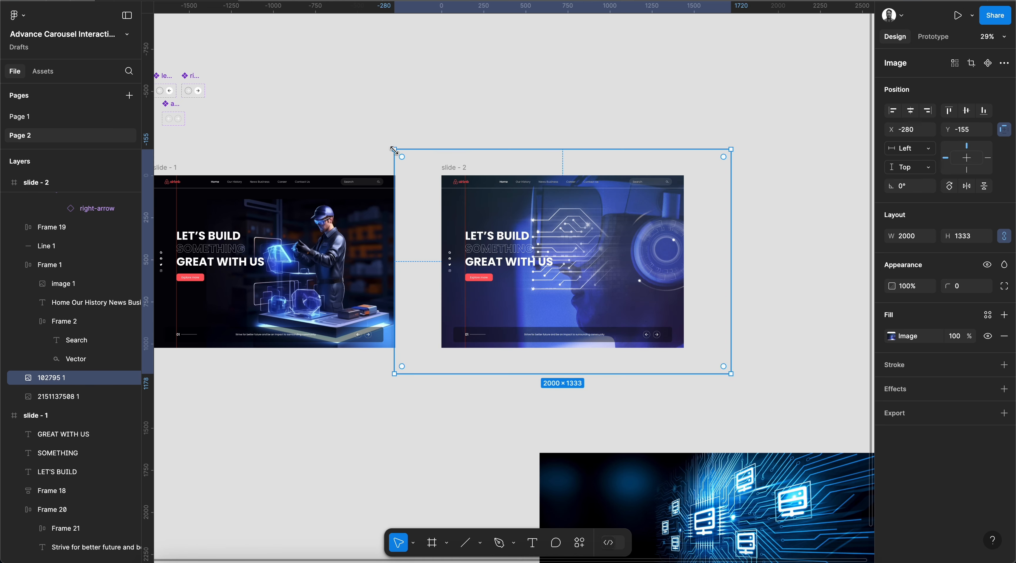
pyautogui.moveTo(394, 150); pyautogui.dragTo(520, 233)
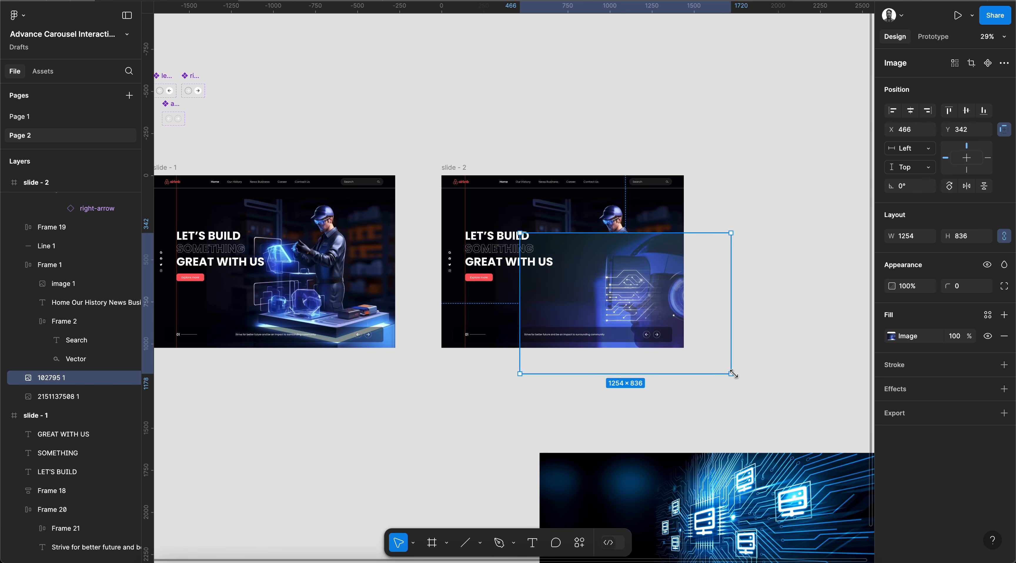
pyautogui.moveTo(732, 373); pyautogui.dragTo(700, 353)
pyautogui.scroll(1, 643, 285)
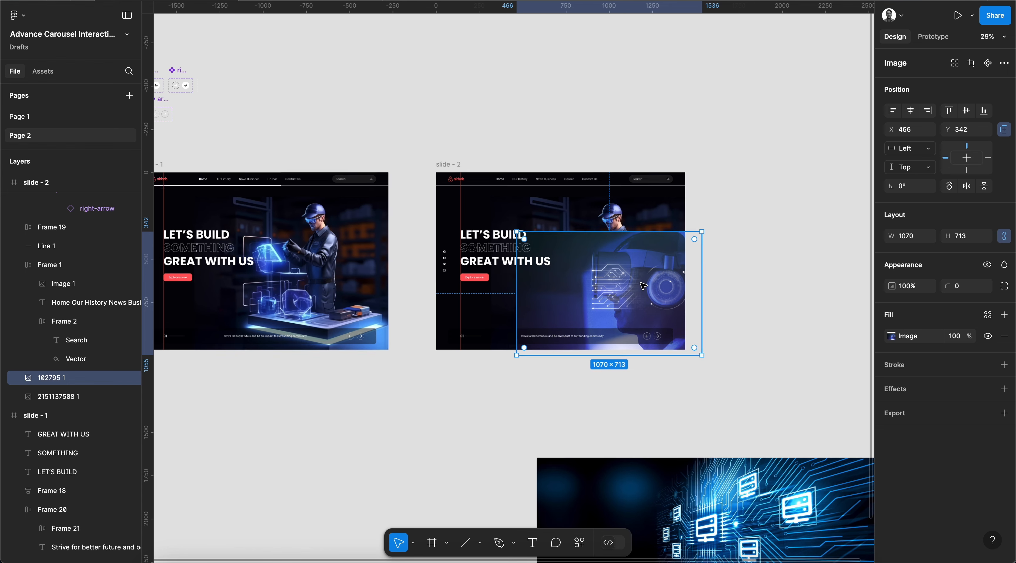
# Delete the old worker image from slide - 2 and enlarge the headset image to about 1339 × 892.
pyautogui.scroll(3, 642, 285)
pyautogui.click(669, 173)
pyautogui.press('Delete')
pyautogui.click(618, 279)
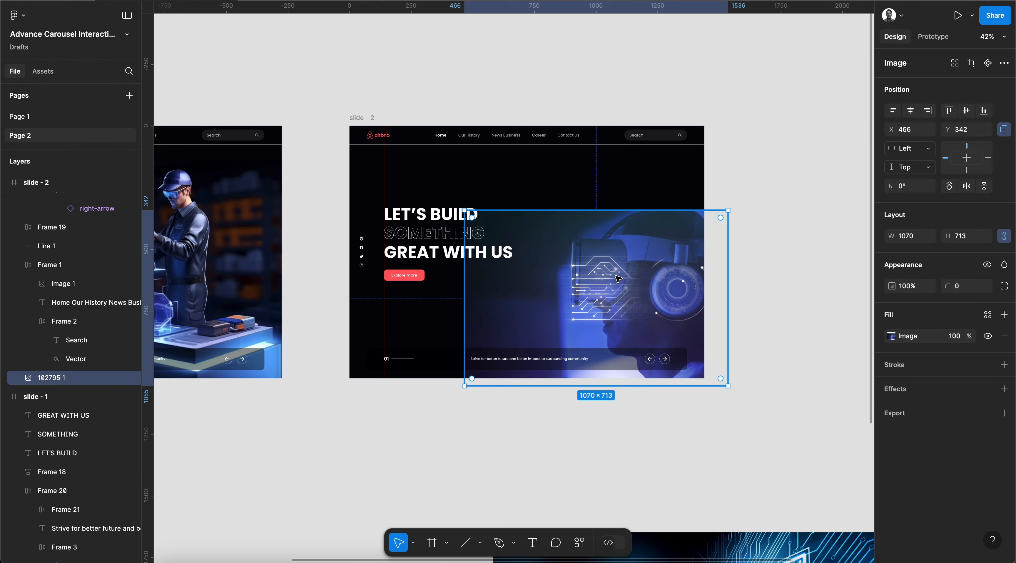
pyautogui.moveTo(465, 213); pyautogui.dragTo(398, 166)
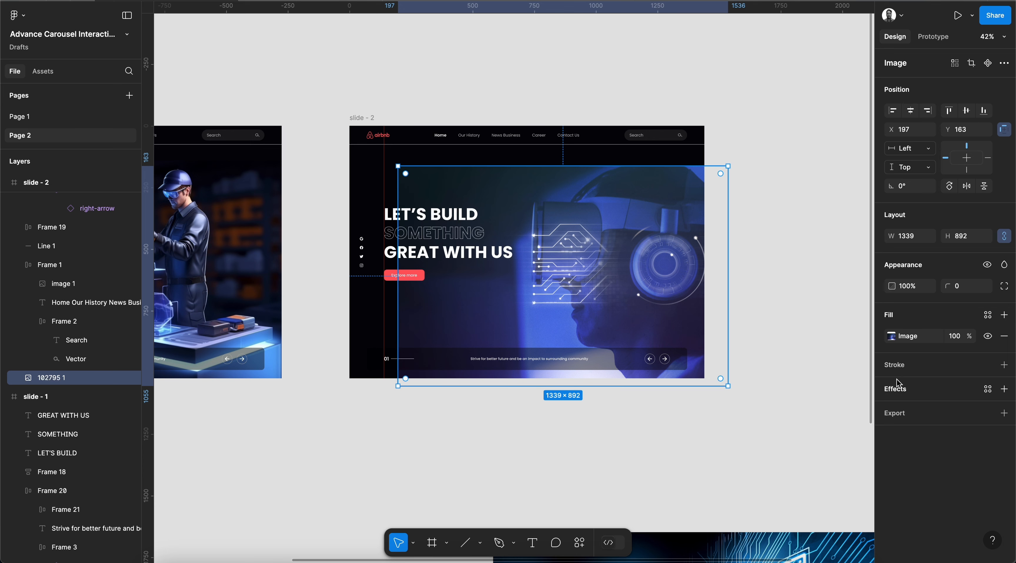
# Change the slide - 2 frame's fill to 0C1B20 by sampling the dark background of the headset image.
pyautogui.click(368, 118)
pyautogui.click(891, 338)
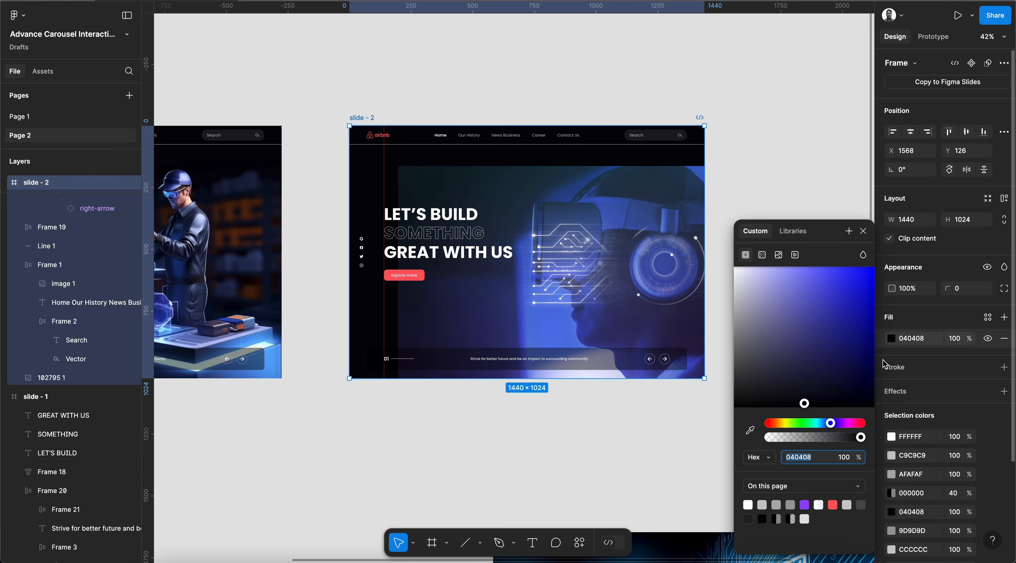
pyautogui.click(751, 430)
pyautogui.click(436, 200)
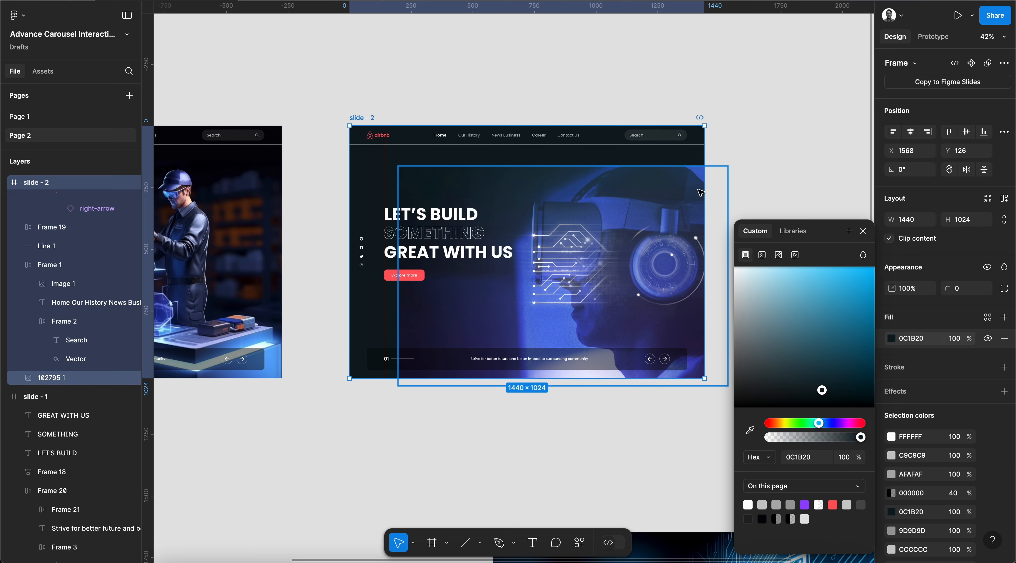
pyautogui.click(868, 231)
# Try a layer blur effect with different blur strengths on slide - 2's headset image and remove the effect.
pyautogui.click(685, 187)
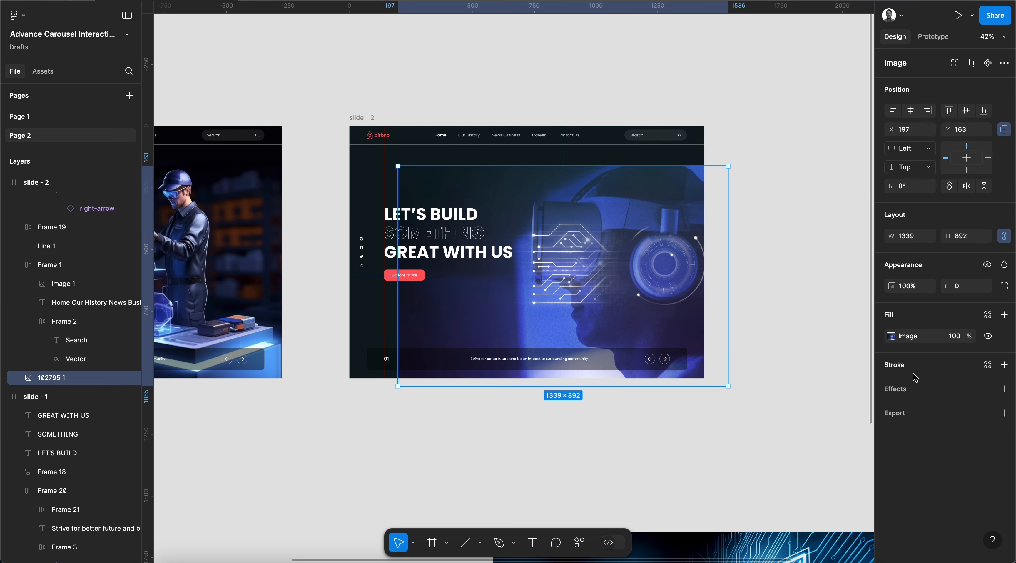
pyautogui.click(1004, 390)
pyautogui.click(945, 410)
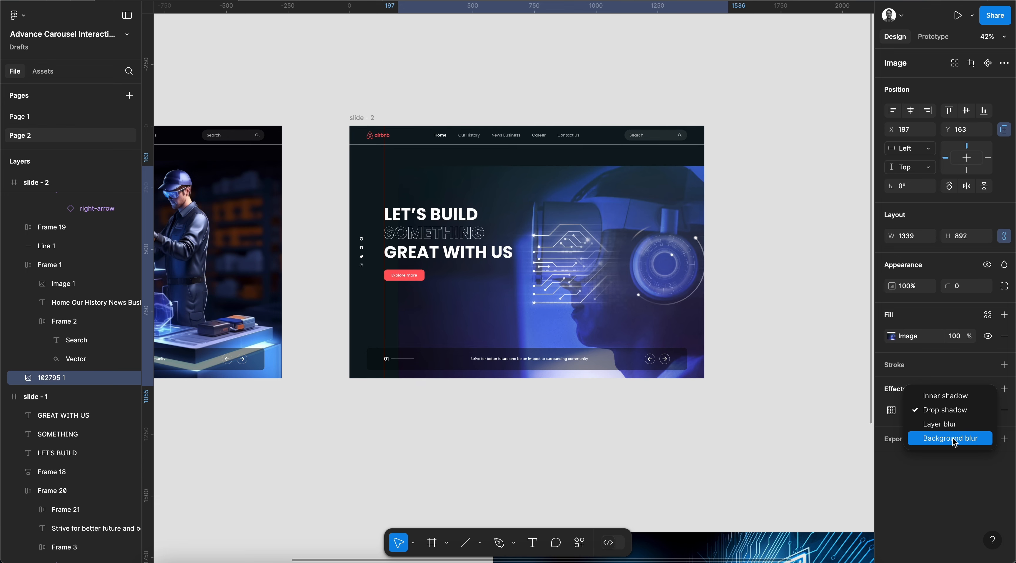
pyautogui.click(952, 423)
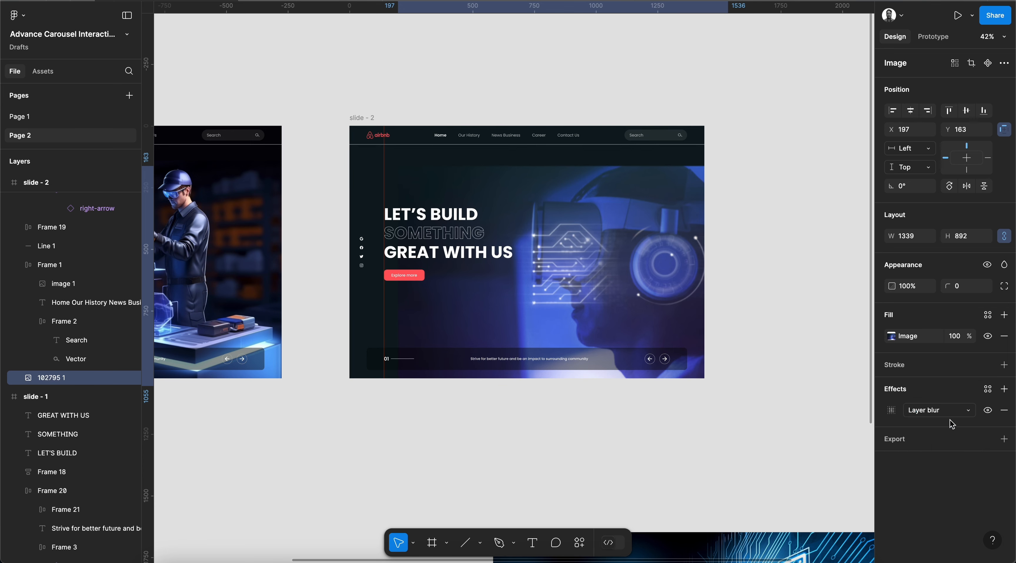
pyautogui.click(891, 410)
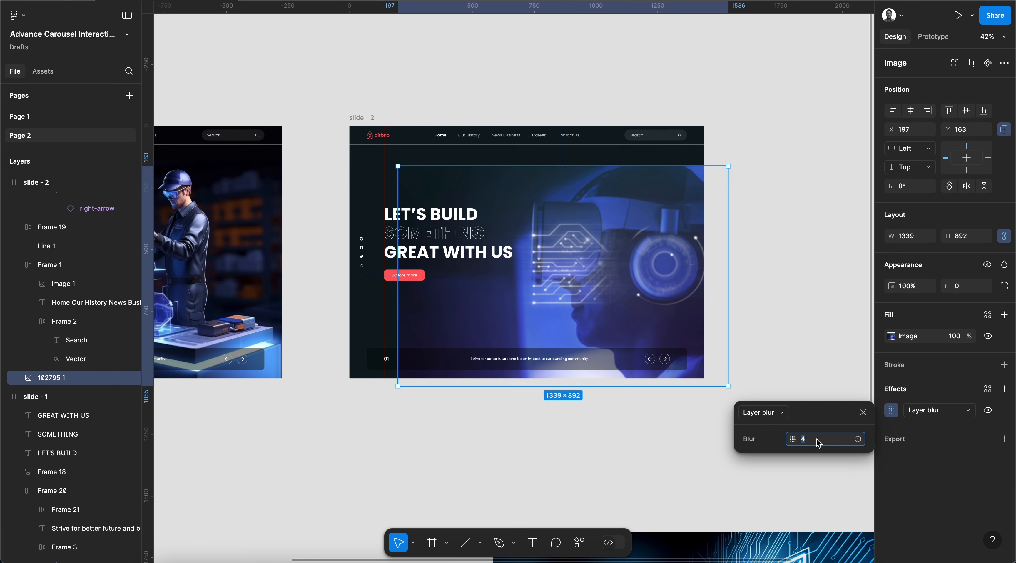
pyautogui.hotkey('shift', 'Up')
pyautogui.hotkey('shift', 'Up')
pyautogui.hotkey('shift', 'Down')
pyautogui.hotkey('shift', 'Down')
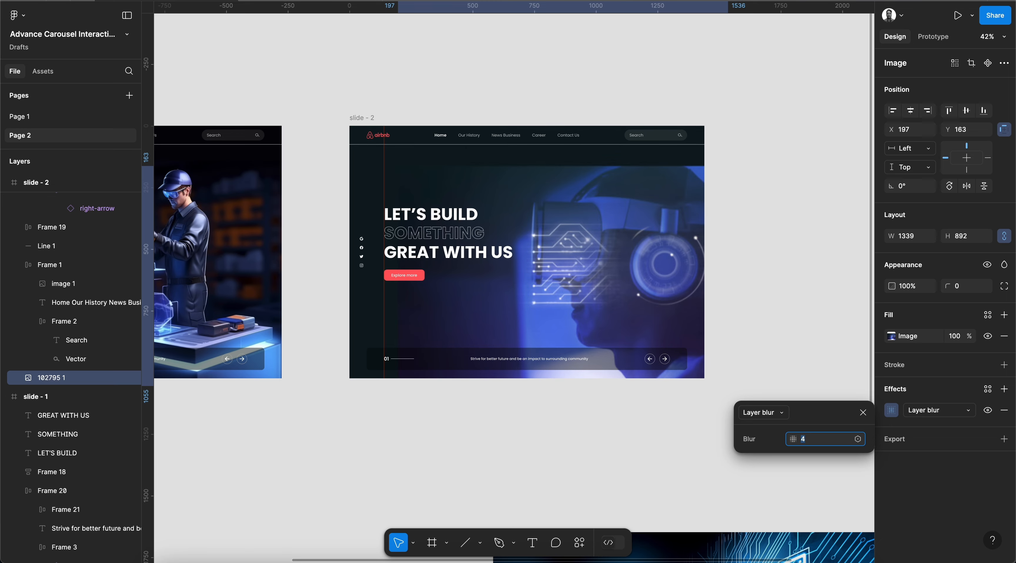
pyautogui.click(863, 413)
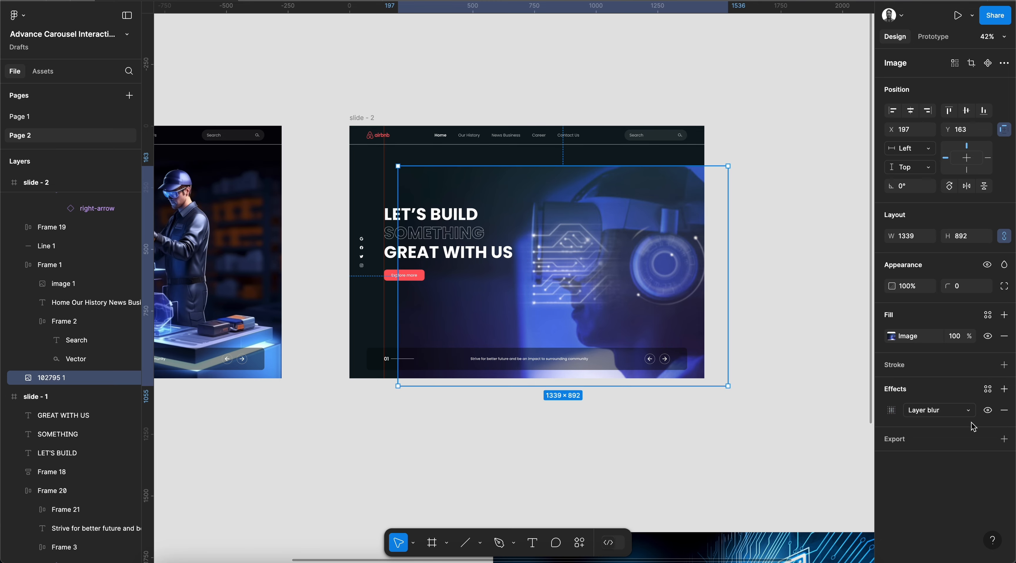
pyautogui.click(1004, 409)
# Duplicate the slide - 2 frame and place the copy beside it in the row as the third slide.
pyautogui.click(783, 322)
pyautogui.hotkey('shift', '1')
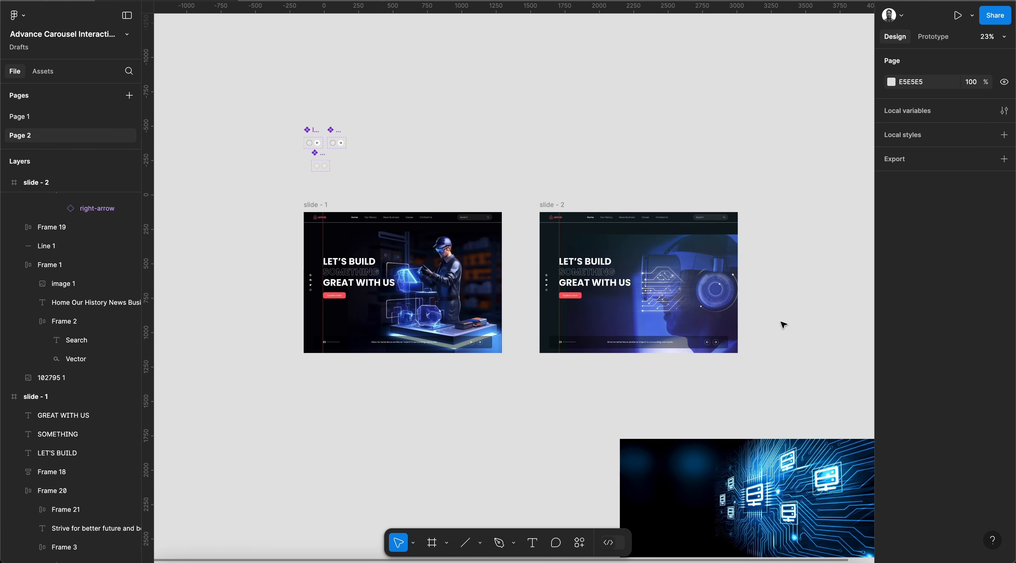
pyautogui.hscroll(3, 783, 322)
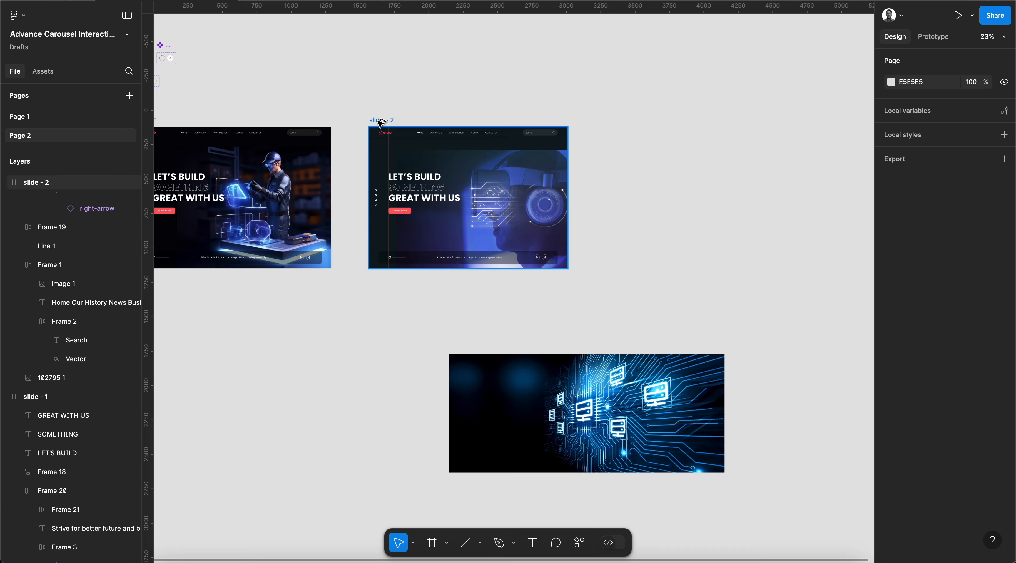
pyautogui.moveTo(381, 121); pyautogui.dragTo(618, 123)
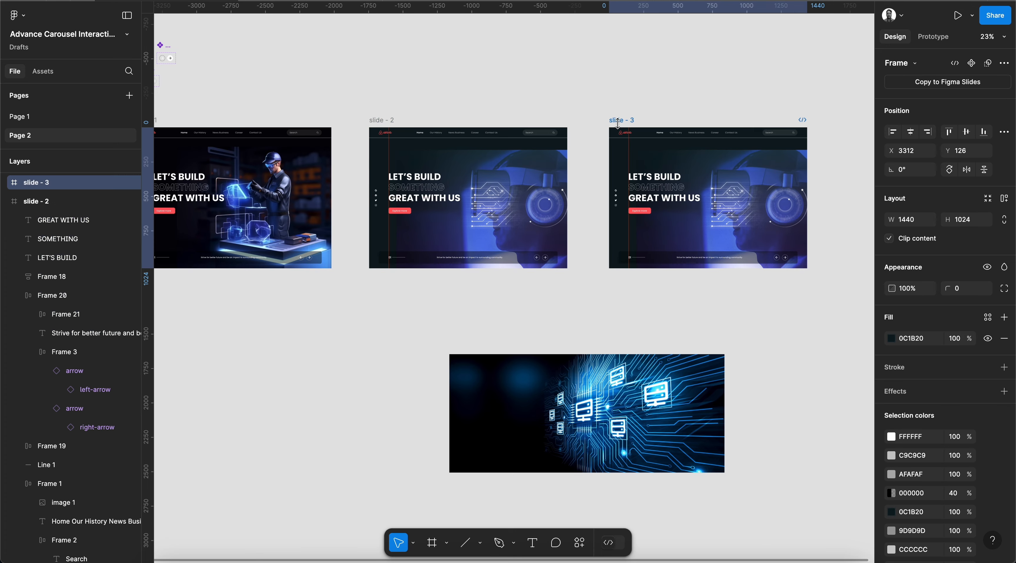
# Move the blue circuit image from the canvas into the slide - 3 frame and delete the headset image there.
pyautogui.click(620, 409)
pyautogui.press('Delete')
pyautogui.scroll(2, 774, 195)
pyautogui.hscroll(3, 775, 195)
pyautogui.press('super+v')
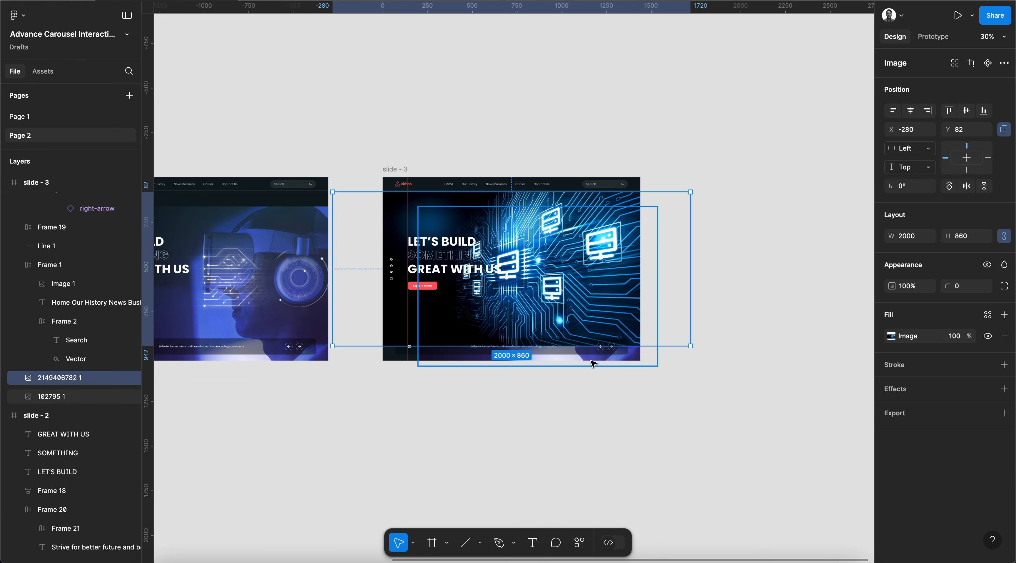
pyautogui.click(73, 396)
pyautogui.press('Delete')
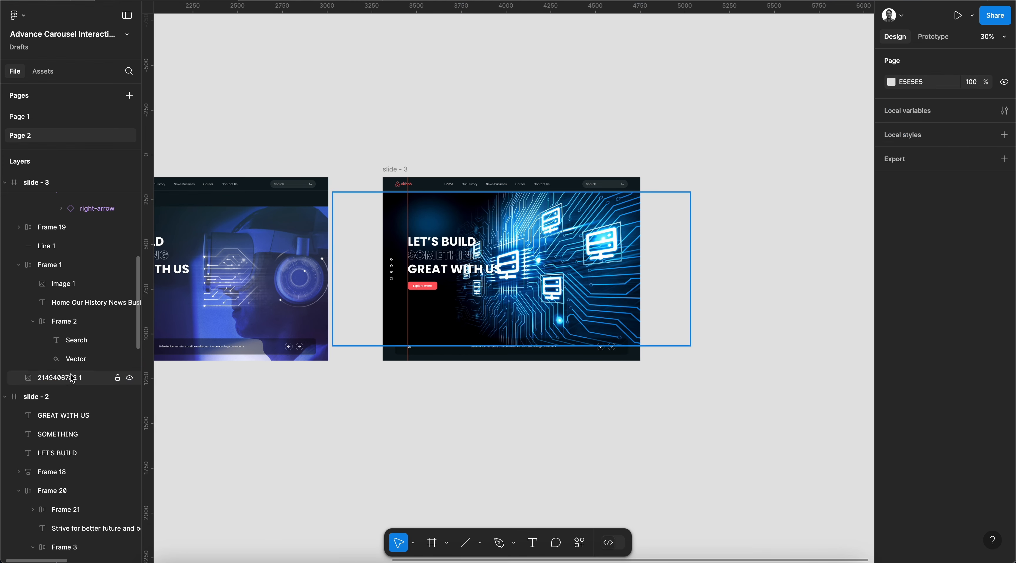
# Align the circuit image to the bottom of slide - 3 and enlarge it to about 2344 × 1008.
pyautogui.click(71, 378)
pyautogui.scroll(2, 674, 333)
pyautogui.click(984, 111)
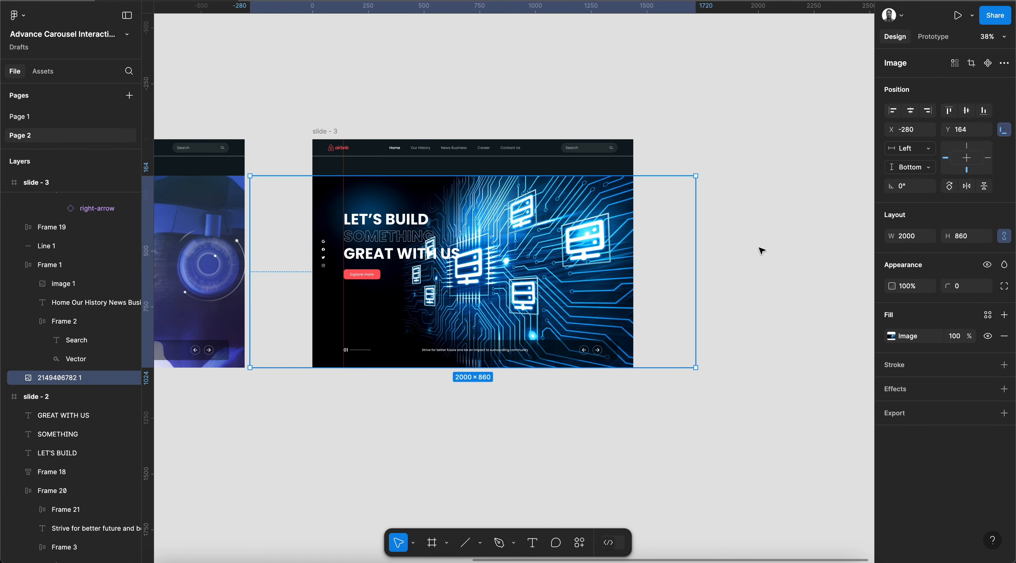
pyautogui.hscroll(-3, 759, 249)
pyautogui.scroll(1, 760, 250)
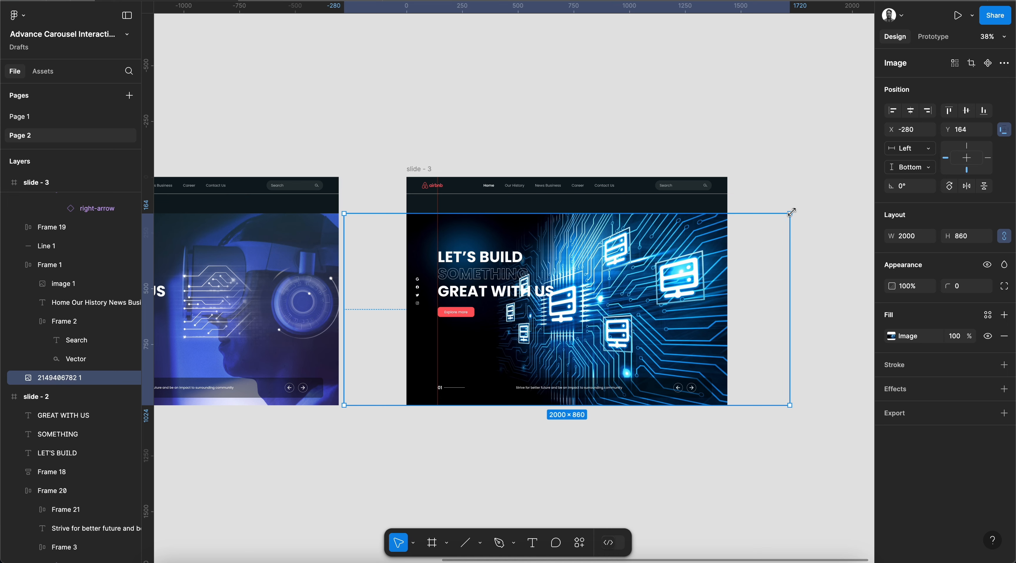
pyautogui.moveTo(791, 212); pyautogui.dragTo(795, 180)
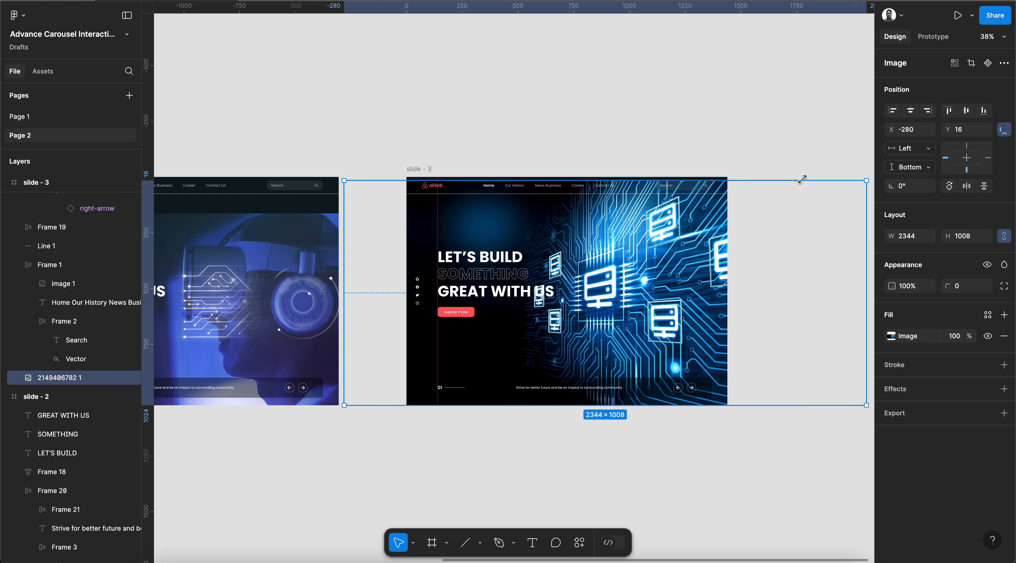
# Shift the circuit image toward the right side of slide - 3 and enlarge it further to cover the frame's lower edge.
pyautogui.hscroll(-2, 639, 292)
pyautogui.scroll(-1, 639, 291)
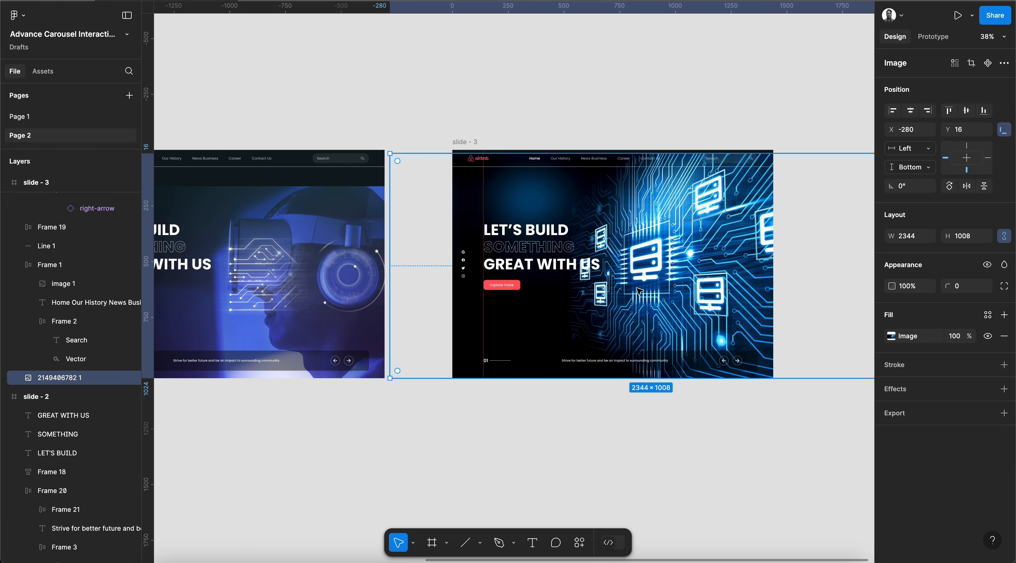
pyautogui.moveTo(626, 299); pyautogui.dragTo(706, 306)
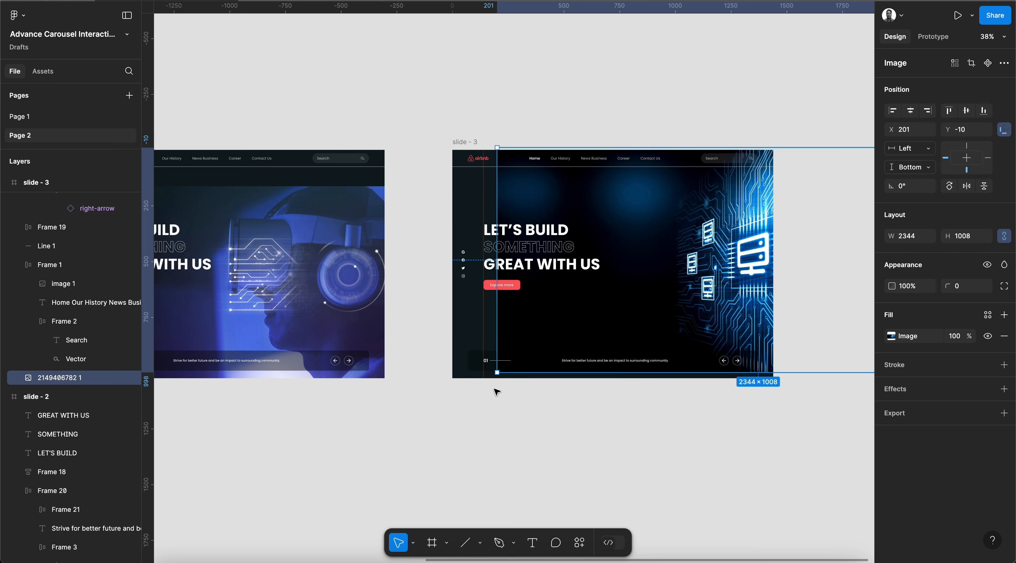
pyautogui.moveTo(495, 374); pyautogui.dragTo(464, 396)
pyautogui.click(562, 468)
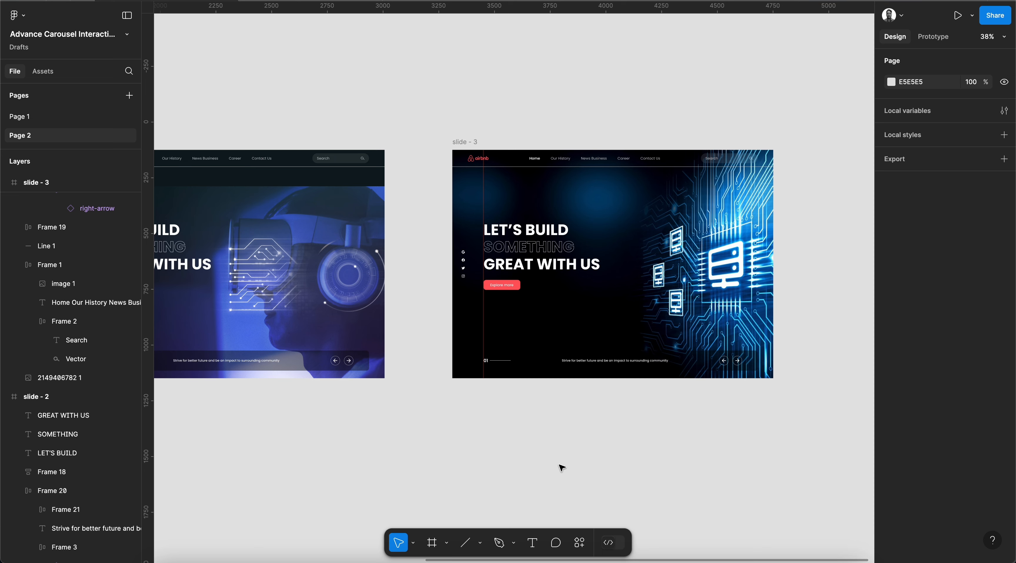
# Change the slide - 2 frame's fill to 070F1C by sampling the dark corner of the businessman and robot image.
pyautogui.hscroll(-5, 562, 468)
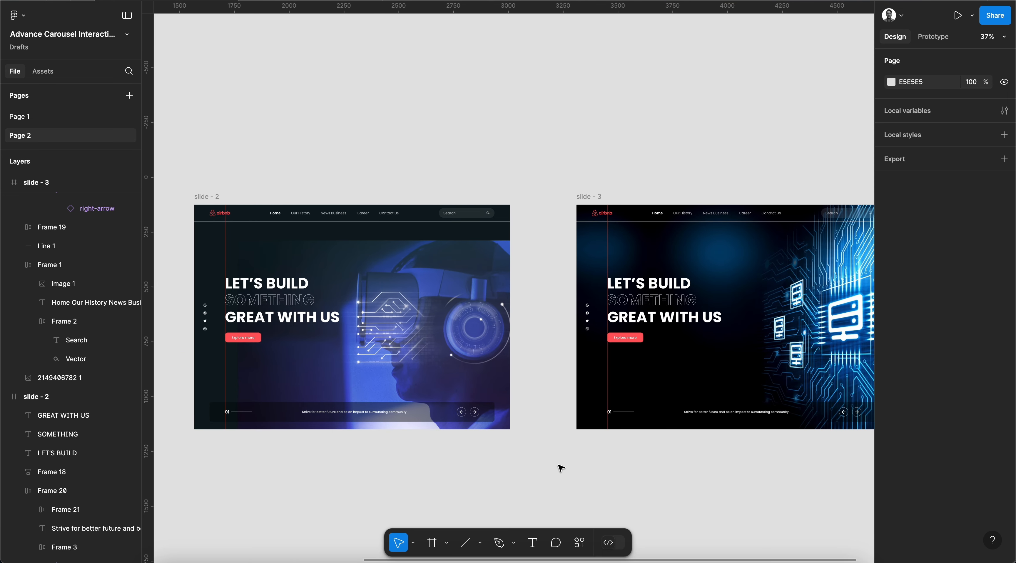
pyautogui.hscroll(-8, 561, 469)
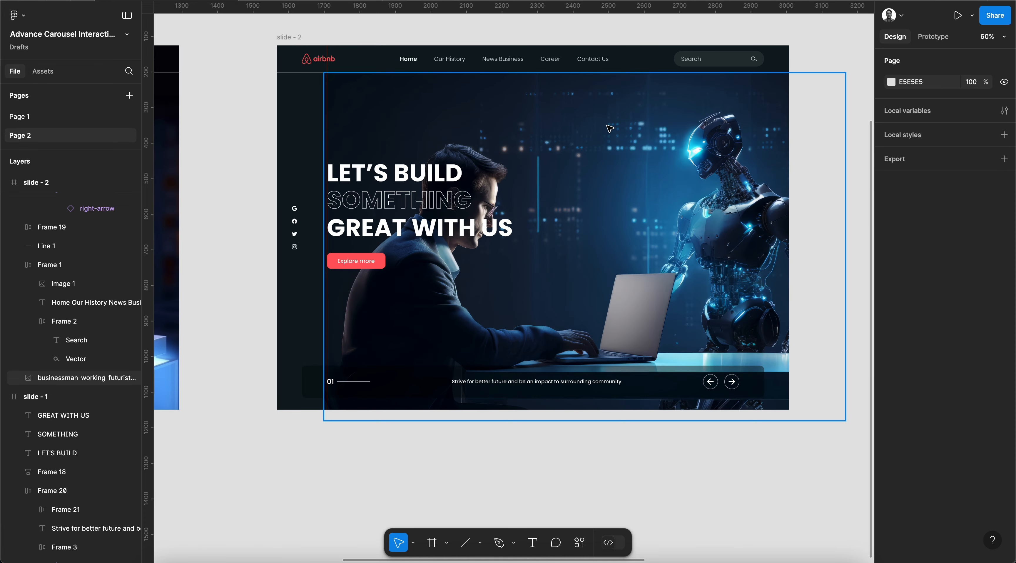
pyautogui.click(608, 128)
pyautogui.click(289, 37)
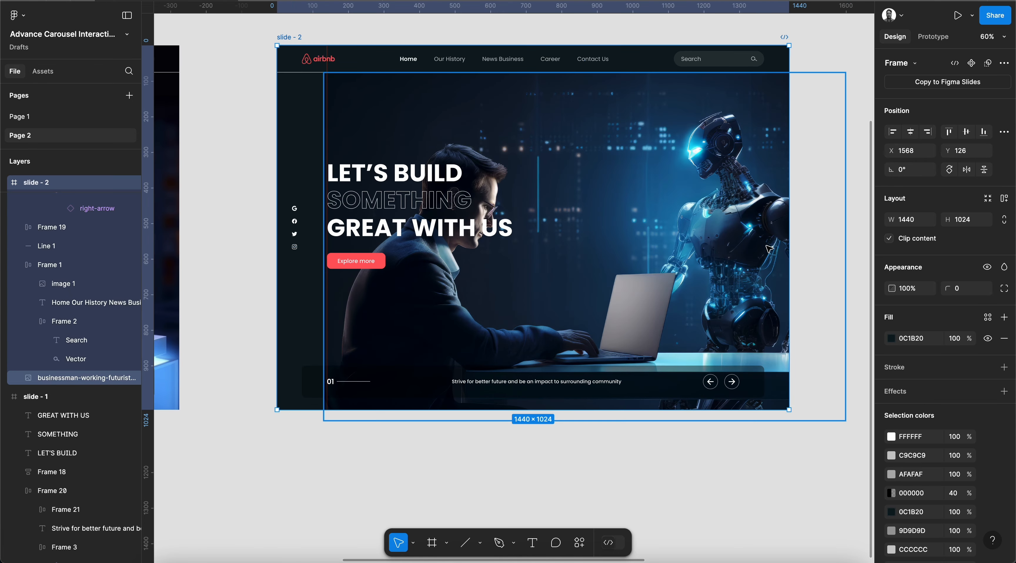
pyautogui.click(891, 340)
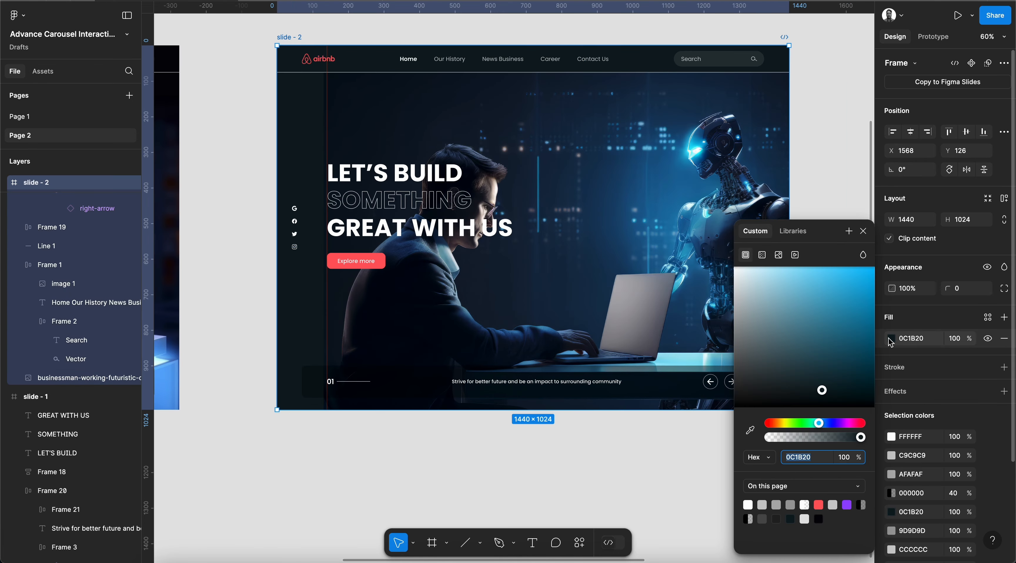
pyautogui.click(752, 433)
pyautogui.click(336, 81)
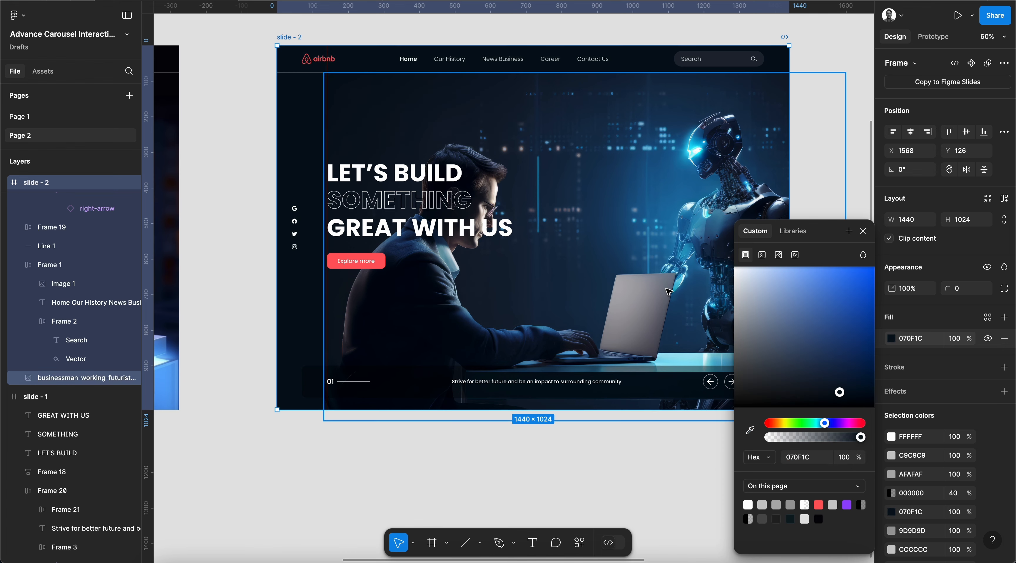
pyautogui.click(863, 231)
# Scale the businessman and robot image in slide - 2 down to about 1399 × 933.
pyautogui.scroll(-2, 688, 367)
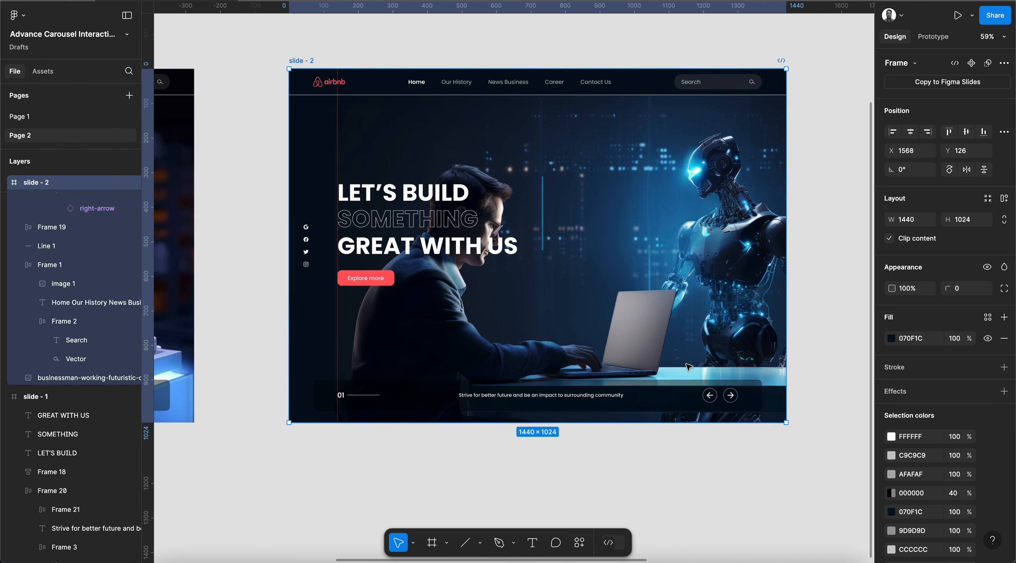
pyautogui.click(755, 197)
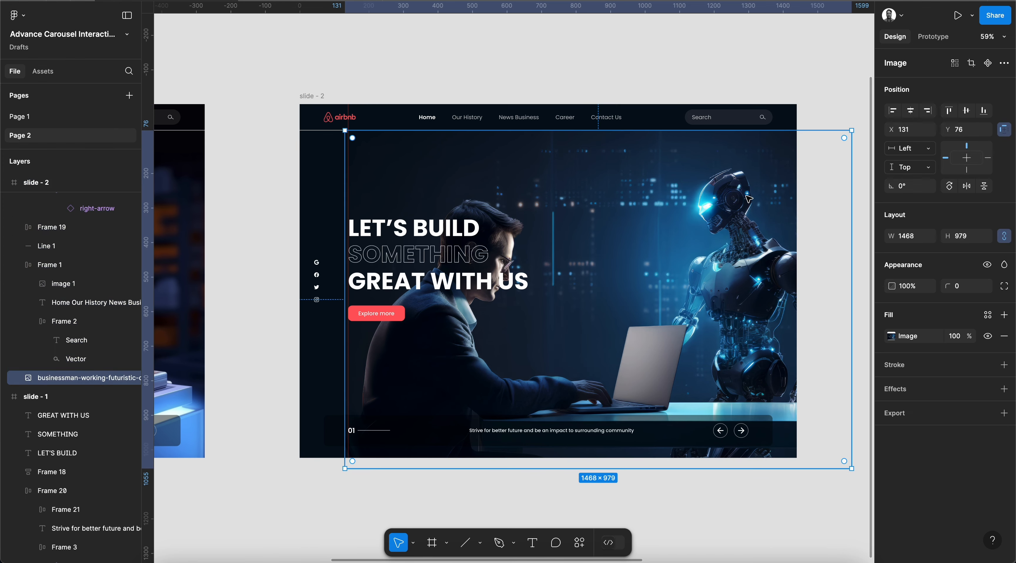
pyautogui.moveTo(851, 131); pyautogui.dragTo(828, 148)
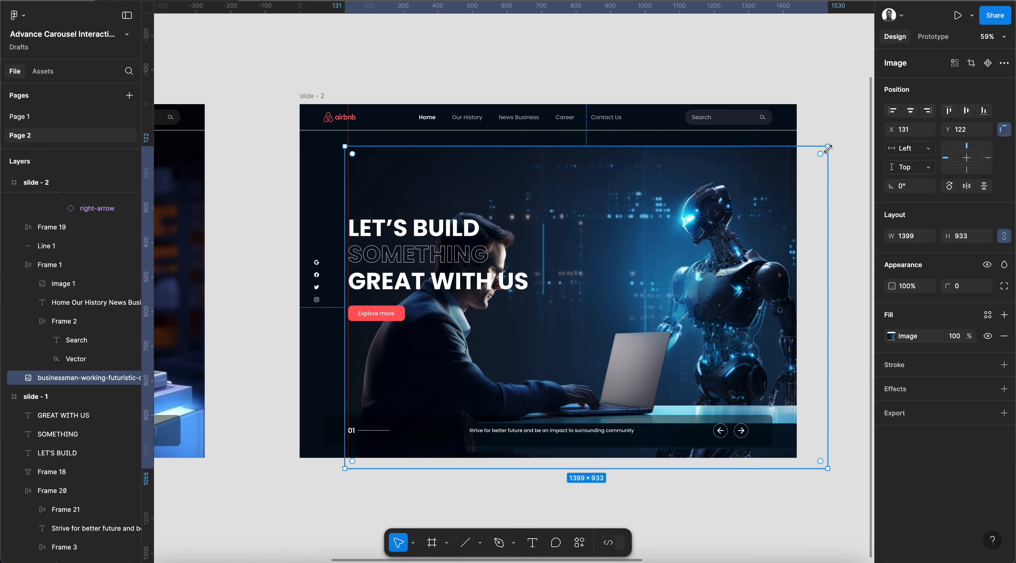
# Enlarge the businessman and robot image in slide - 2 to 1600 × 1067 and nudge its left edge onto the vertical guide.
pyautogui.hscroll(3, 828, 148)
pyautogui.scroll(1, 831, 154)
pyautogui.moveTo(776, 170); pyautogui.dragTo(845, 122)
pyautogui.hscroll(-3, 710, 197)
pyautogui.scroll(-2, 710, 197)
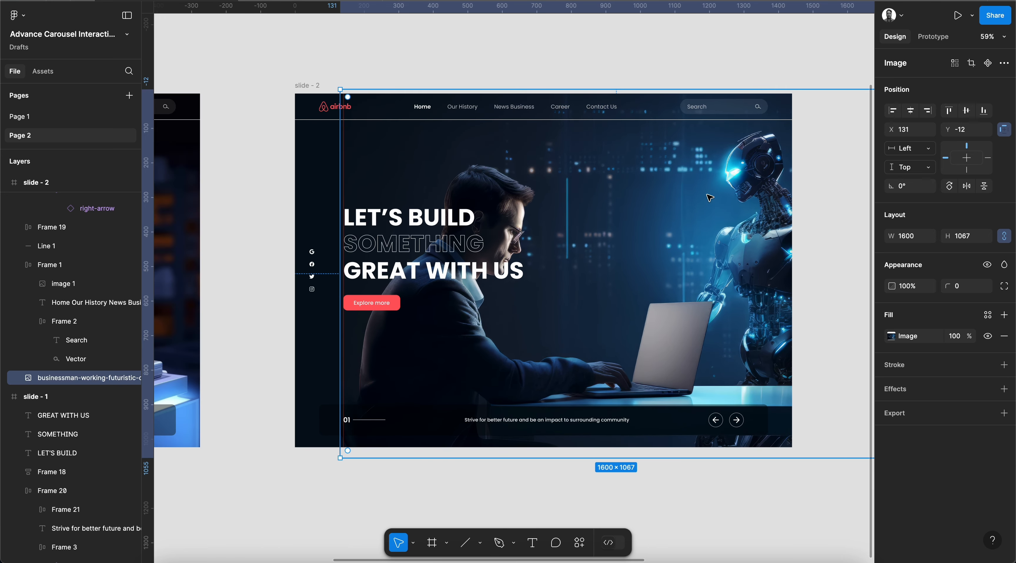
pyautogui.moveTo(720, 238); pyautogui.dragTo(735, 274)
pyautogui.click(669, 506)
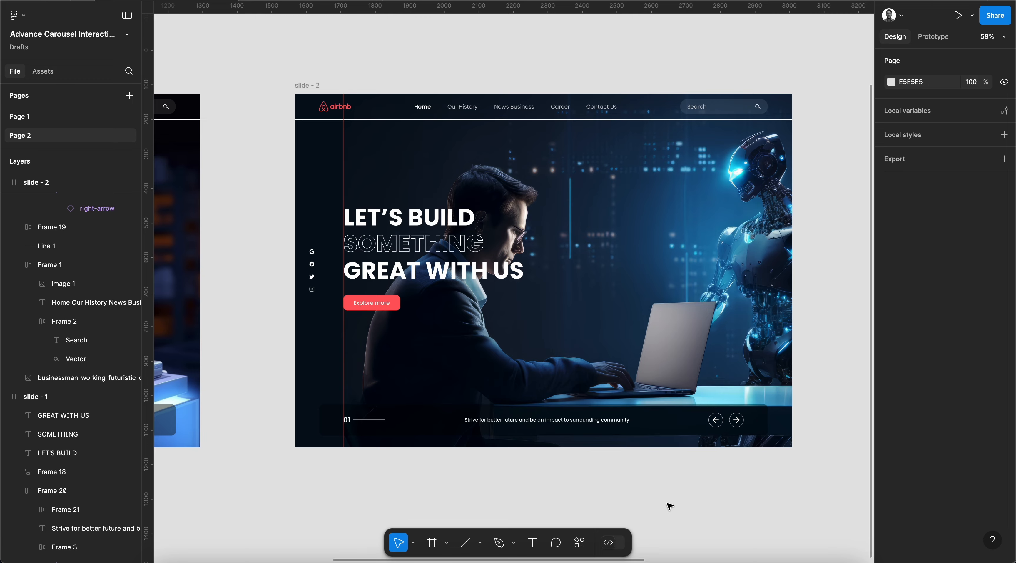
# Examine the slide - 2 composition with the interface hidden, then restore the interface.
pyautogui.press('super+backslash')
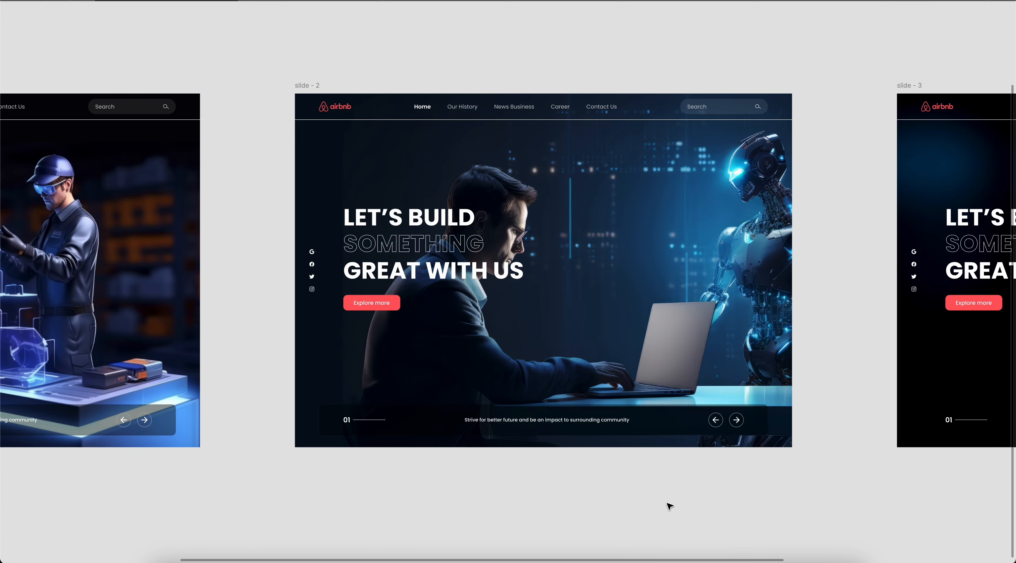
pyautogui.hscroll(-2, 456, 438)
pyautogui.scroll(5, 456, 438)
pyautogui.scroll(-4, 456, 437)
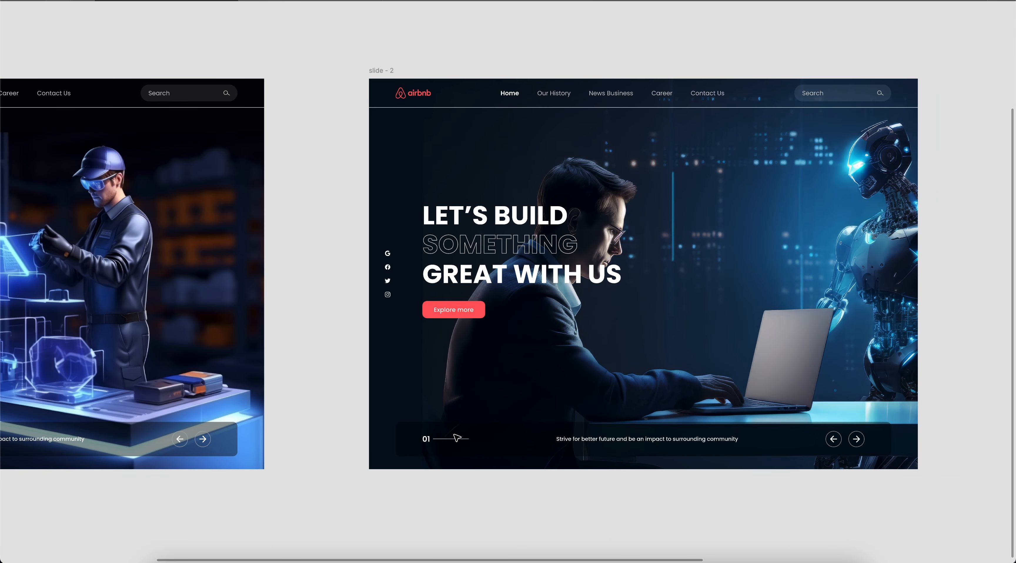
pyautogui.hscroll(2, 457, 437)
pyautogui.scroll(1, 457, 437)
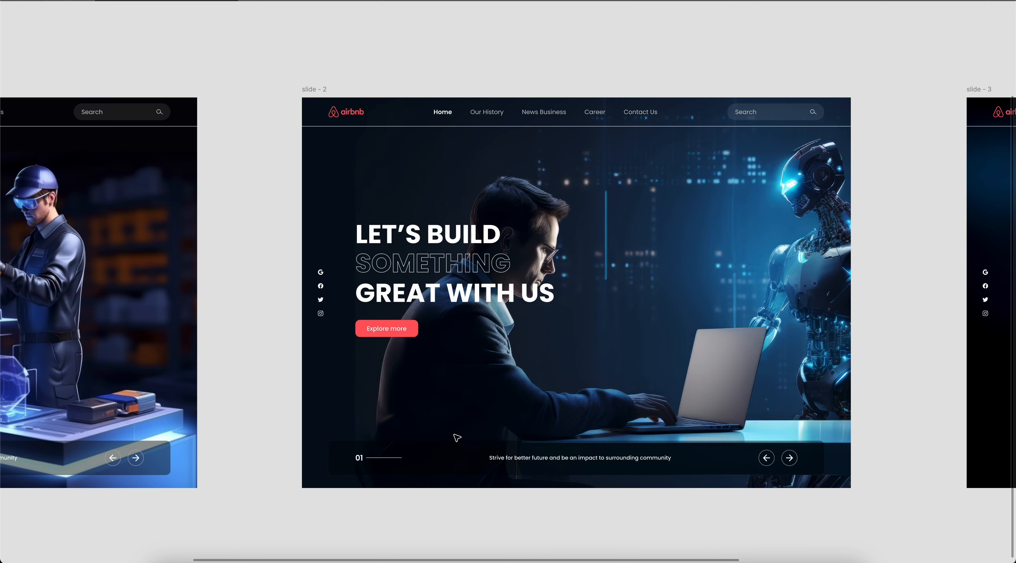
pyautogui.press('super+backslash')
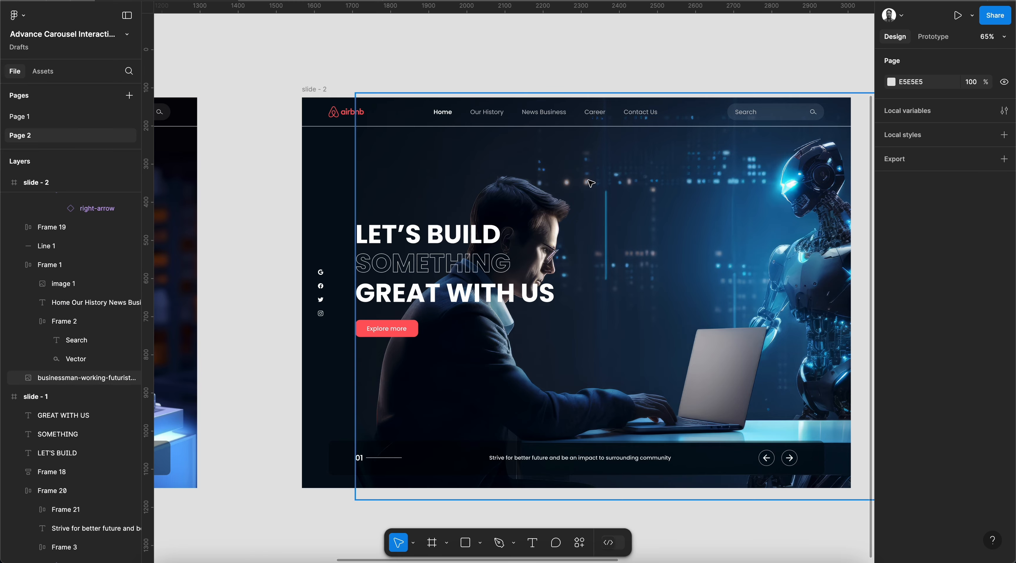
# Move the businessman and robot image to the left edge of slide - 2, at X 0 and Y -12.
pyautogui.scroll(-1, 611, 175)
pyautogui.hscroll(2, 612, 175)
pyautogui.scroll(-1, 612, 175)
pyautogui.moveTo(666, 189); pyautogui.dragTo(619, 192)
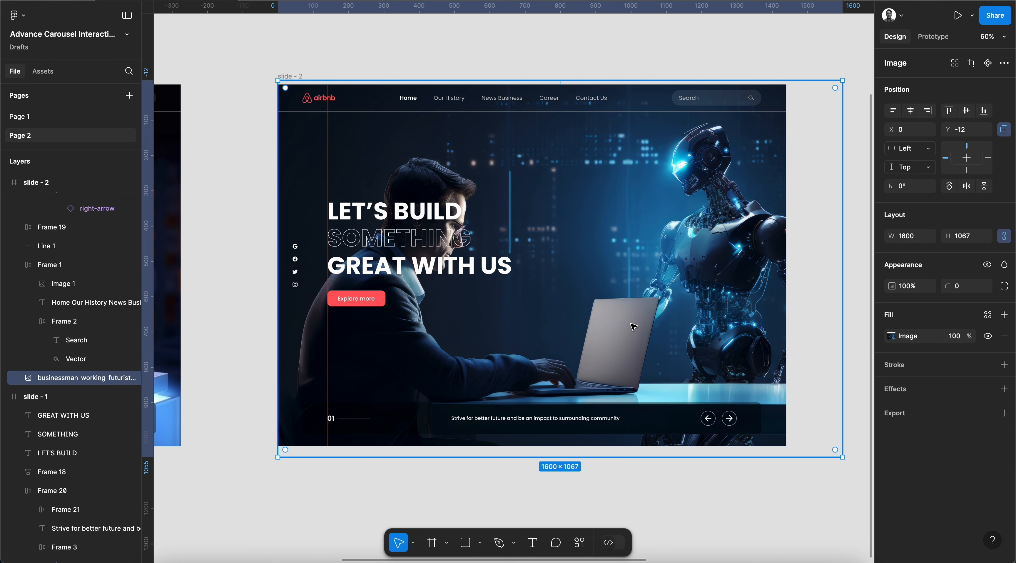
pyautogui.click(458, 486)
pyautogui.hscroll(-3, 456, 482)
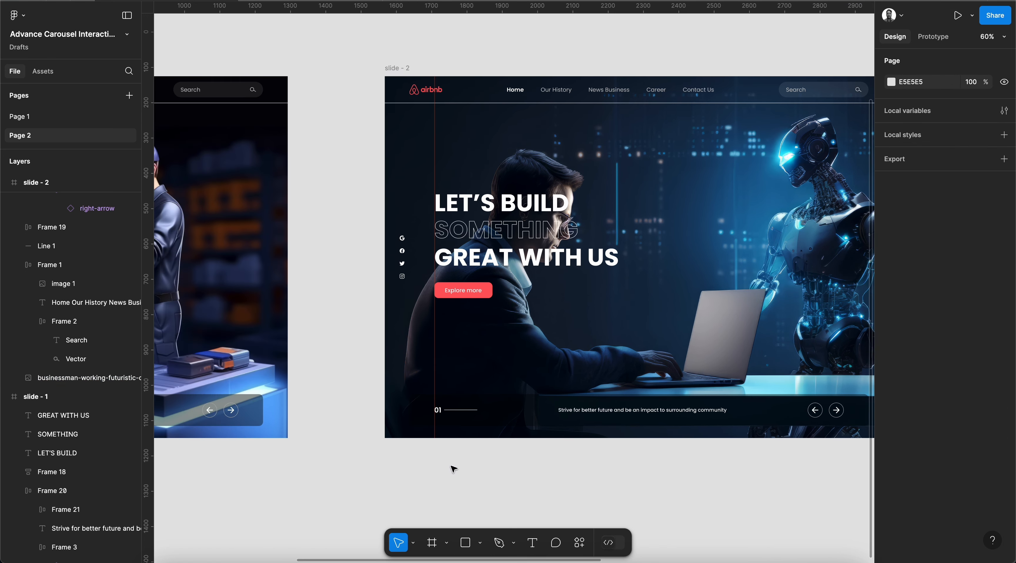
# Set the opacity of the businessman and robot image in slide - 2 to 80%.
pyautogui.scroll(-1, 558, 440)
pyautogui.hscroll(4, 628, 313)
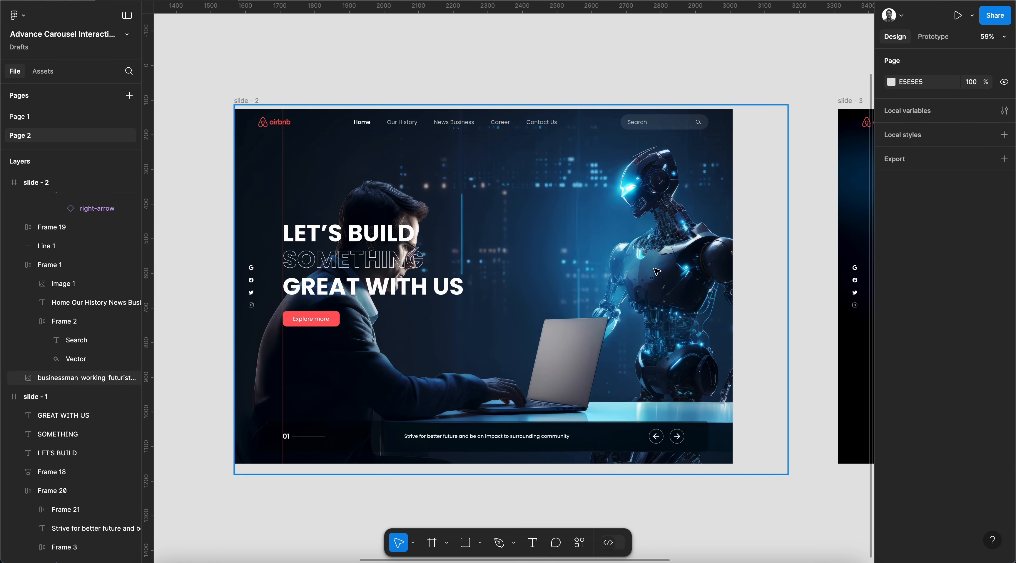
pyautogui.click(654, 268)
pyautogui.press('8')
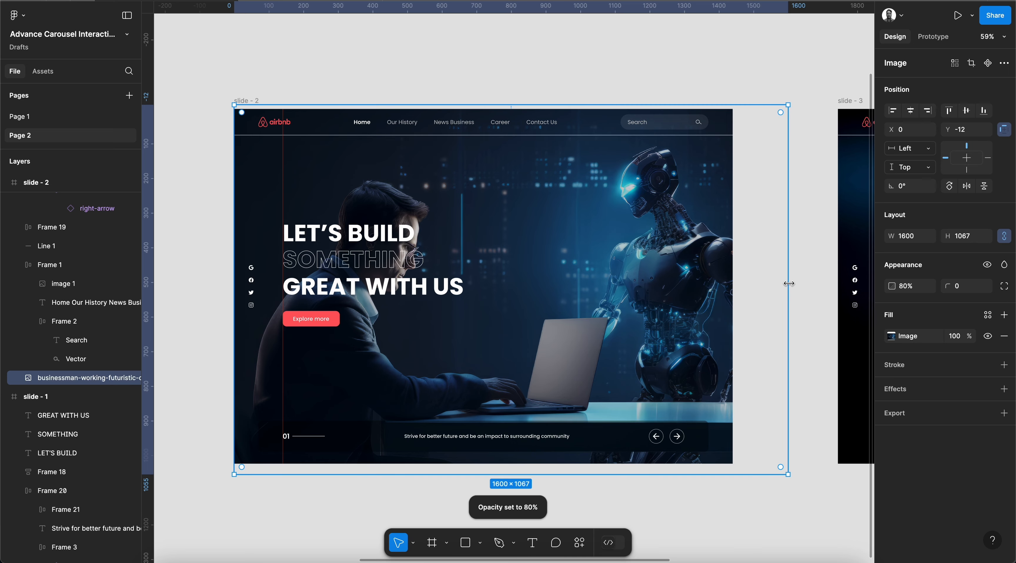
# Change the slide number text at the bottom of slide - 2 to 02.
pyautogui.hscroll(-3, 766, 352)
pyautogui.scroll(5, 460, 436)
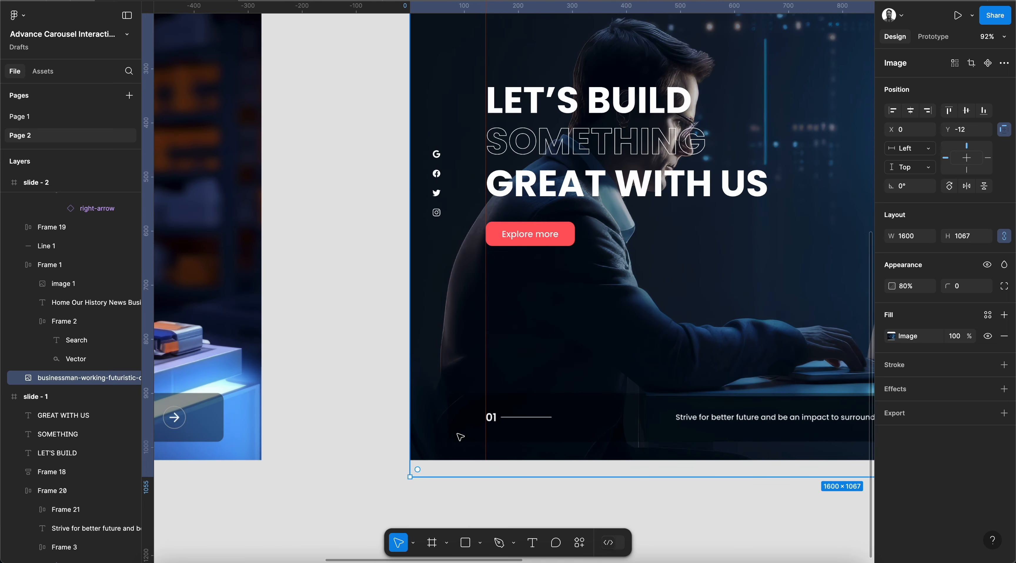
pyautogui.keyDown('super'); pyautogui.doubleClick(495, 418); pyautogui.keyUp('super')
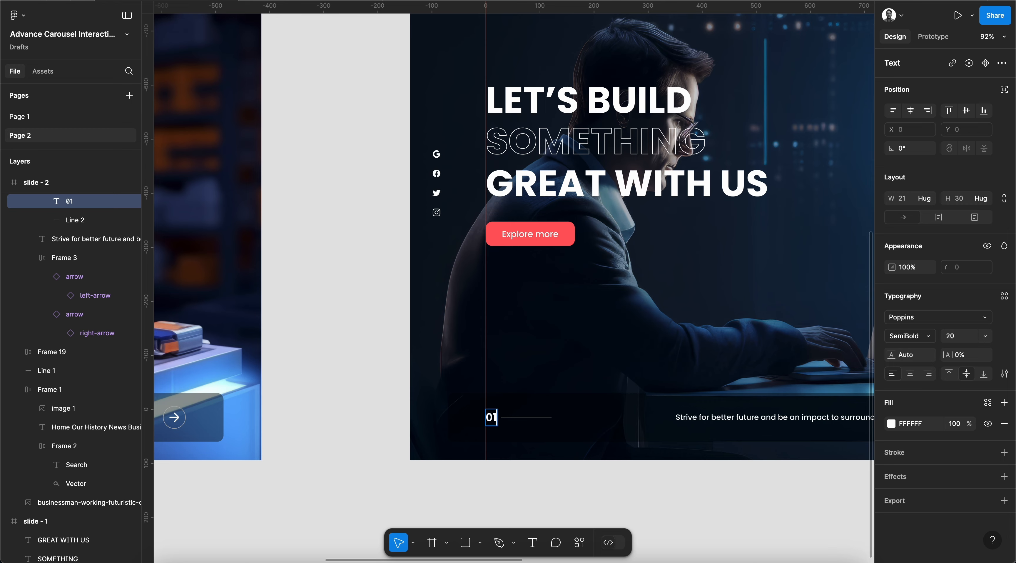
pyautogui.write('02')
pyautogui.press('Escape')
# Change the slide number text at the bottom of slide - 3 to 03.
pyautogui.hscroll(15, 710, 424)
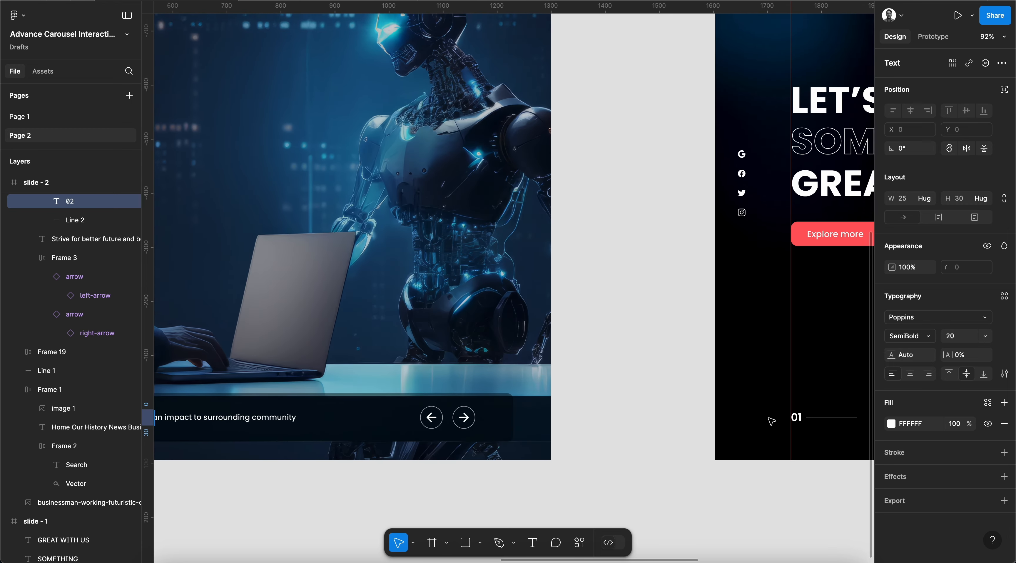
pyautogui.hscroll(3, 772, 421)
pyautogui.scroll(5, 709, 425)
pyautogui.keyDown('super'); pyautogui.doubleClick(686, 417); pyautogui.keyUp('super')
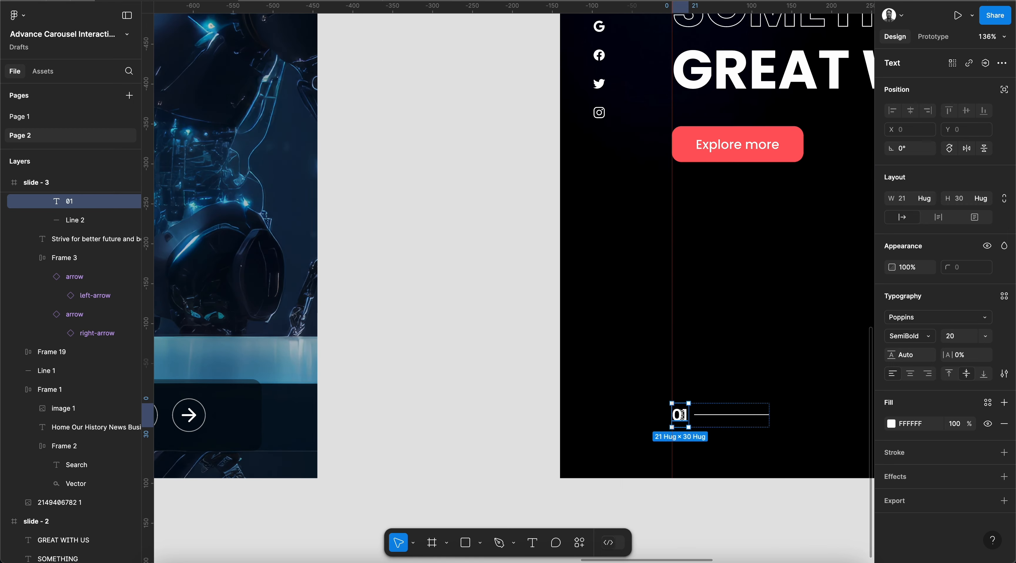
pyautogui.moveTo(688, 417); pyautogui.dragTo(683, 415)
pyautogui.press('Escape')
pyautogui.scroll(-5, 683, 414)
pyautogui.click(533, 383)
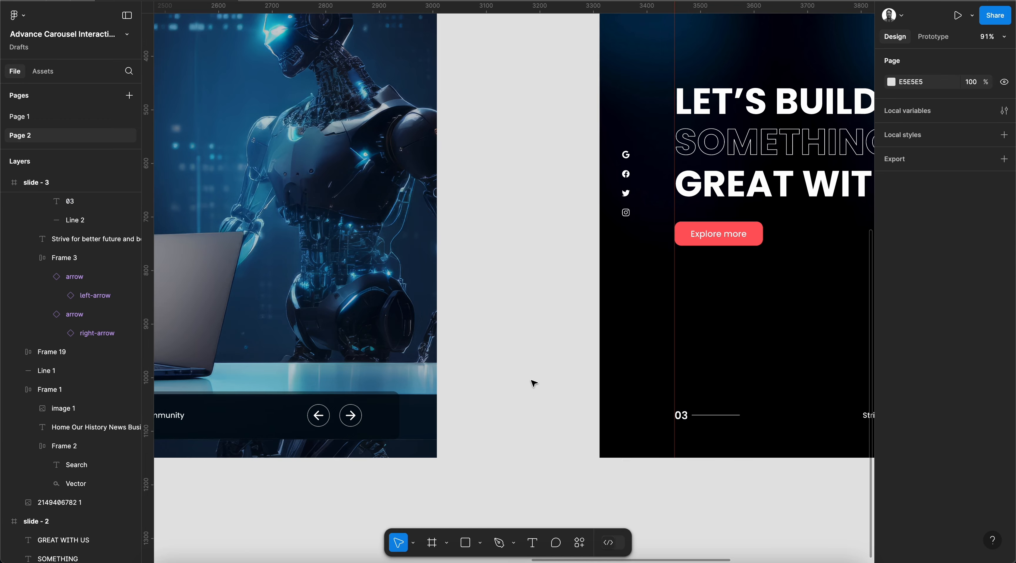
# Review slide - 1, slide - 2 and slide - 3 side by side for consistent layout and numbering.
pyautogui.scroll(-5, 533, 383)
pyautogui.hscroll(5, 533, 384)
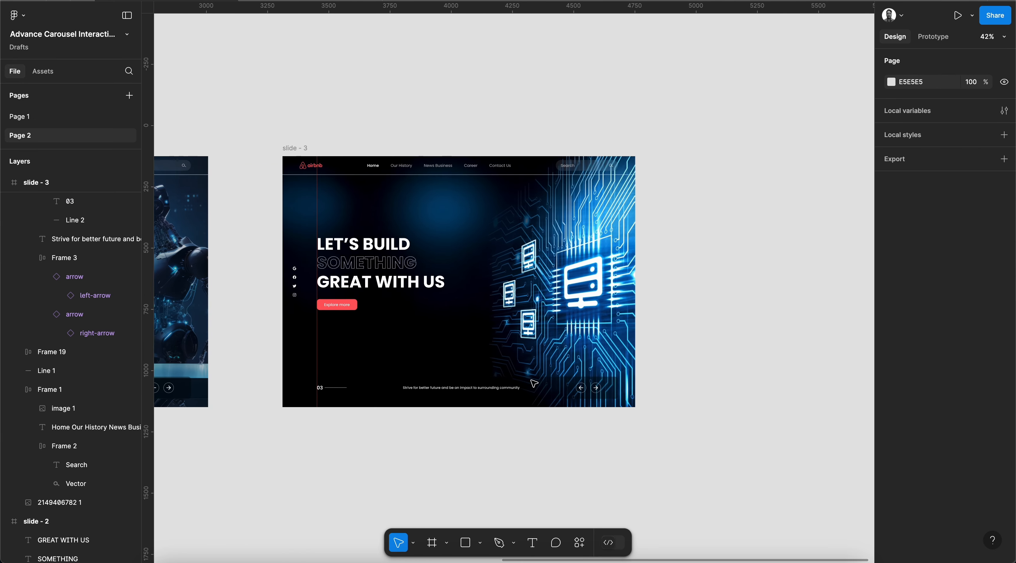
pyautogui.hscroll(-15, 533, 383)
pyautogui.hscroll(4, 534, 383)
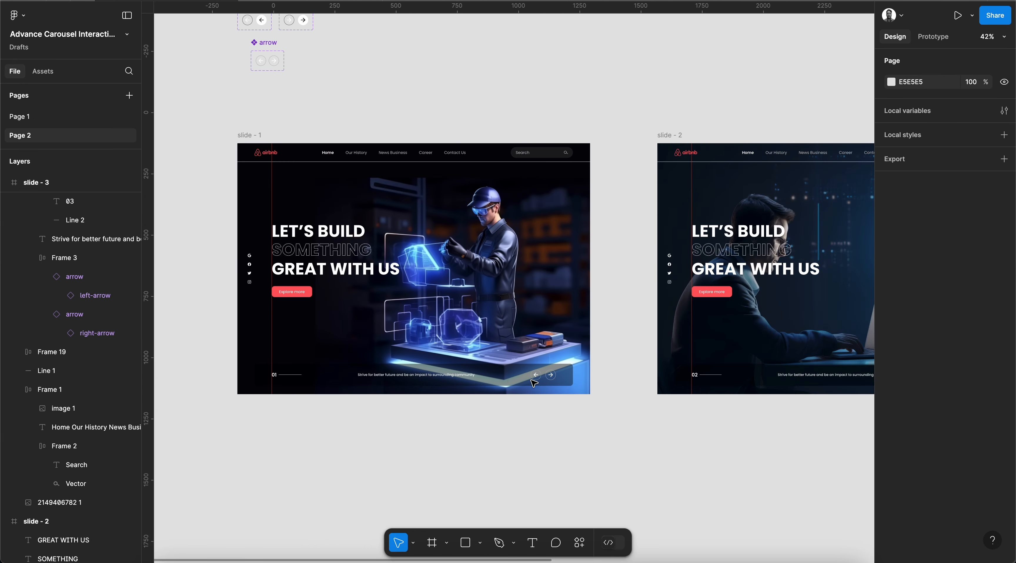
pyautogui.hscroll(5, 534, 383)
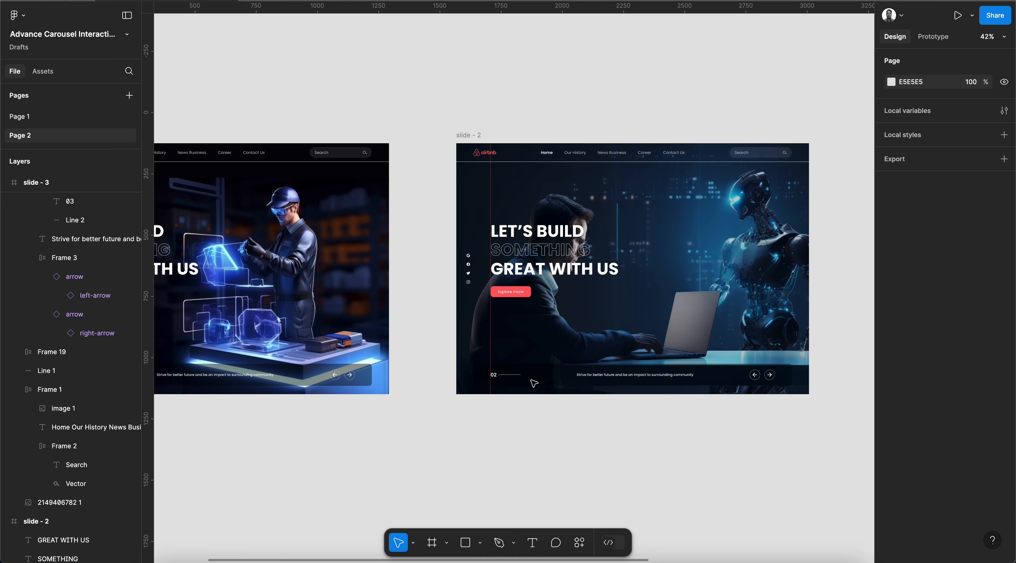
pyautogui.hscroll(8, 533, 383)
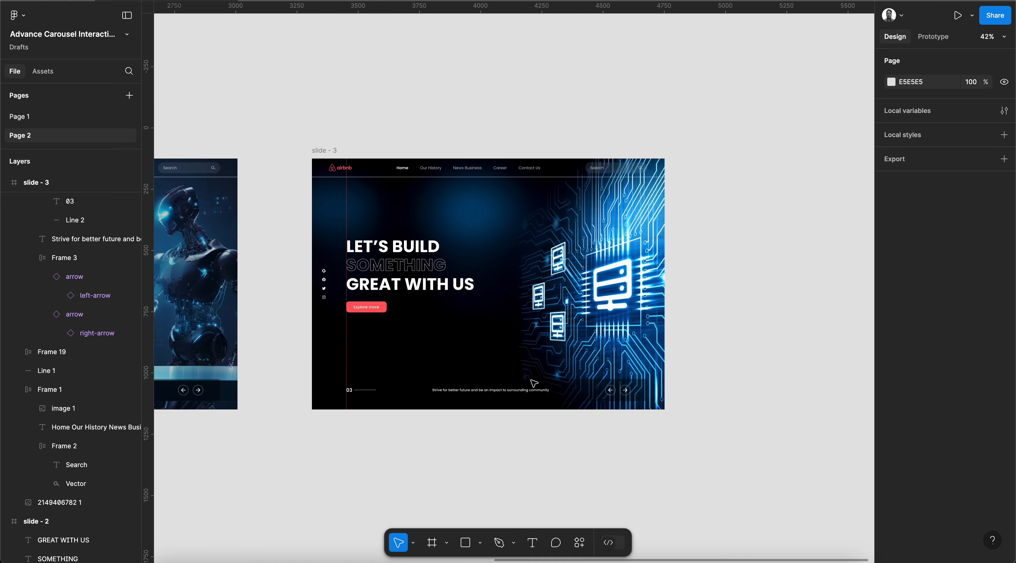
pyautogui.hscroll(-12, 534, 383)
pyautogui.keyDown('ctrl'); pyautogui.scroll(3, 533, 382); pyautogui.keyUp('ctrl')
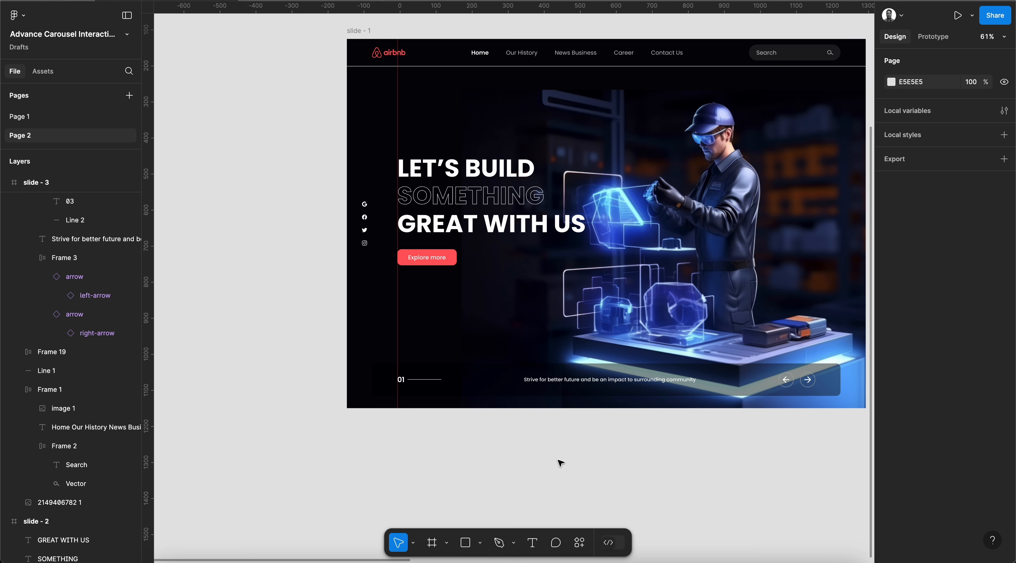
# Duplicate slide - 1 to its left with a 70 px gap and name the copy slide - 4.
pyautogui.scroll(-3, 561, 462)
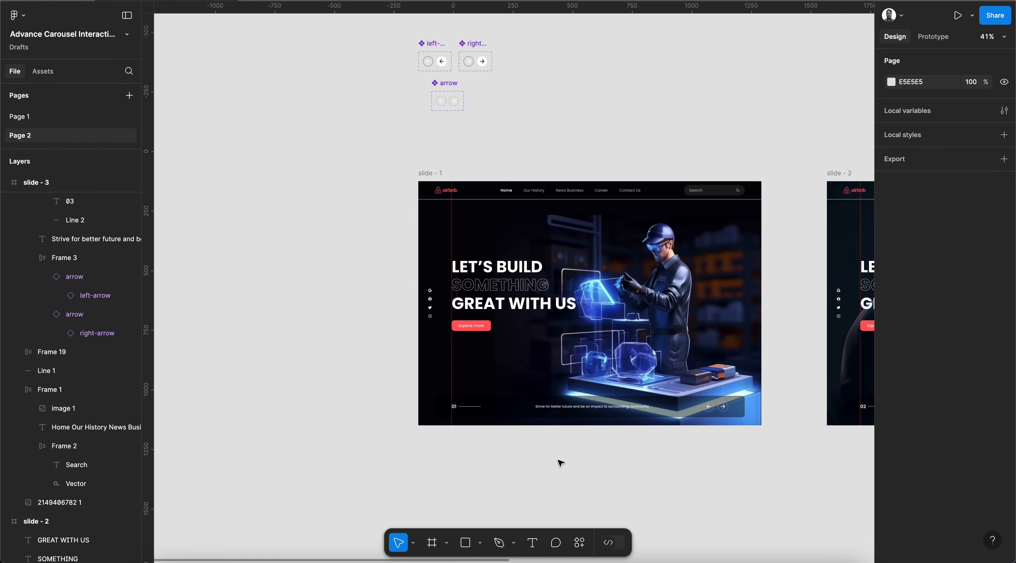
pyautogui.hscroll(-10, 557, 463)
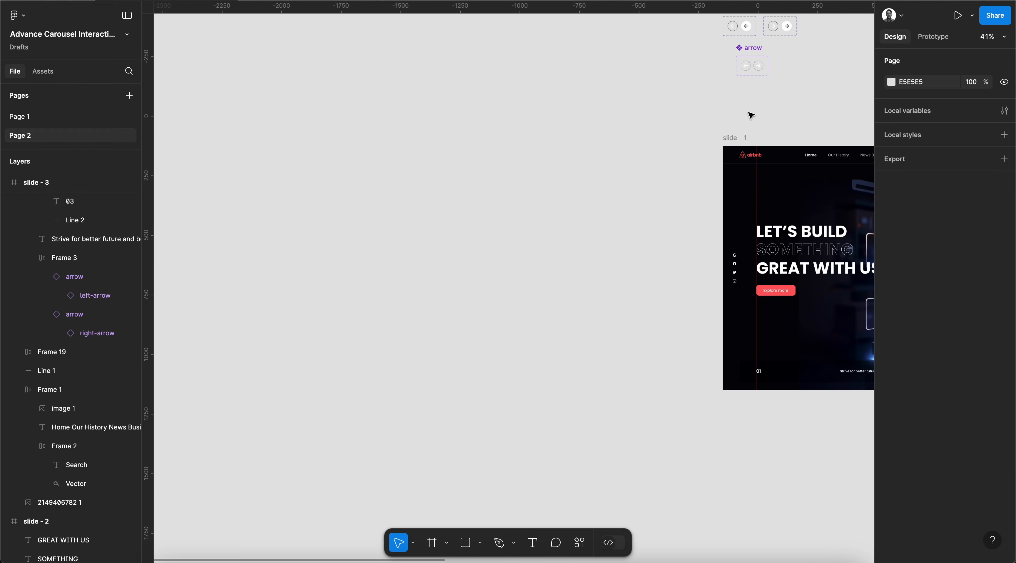
pyautogui.keyDown('alt'); pyautogui.moveTo(739, 140); pyautogui.dragTo(379, 140); pyautogui.keyUp('alt')
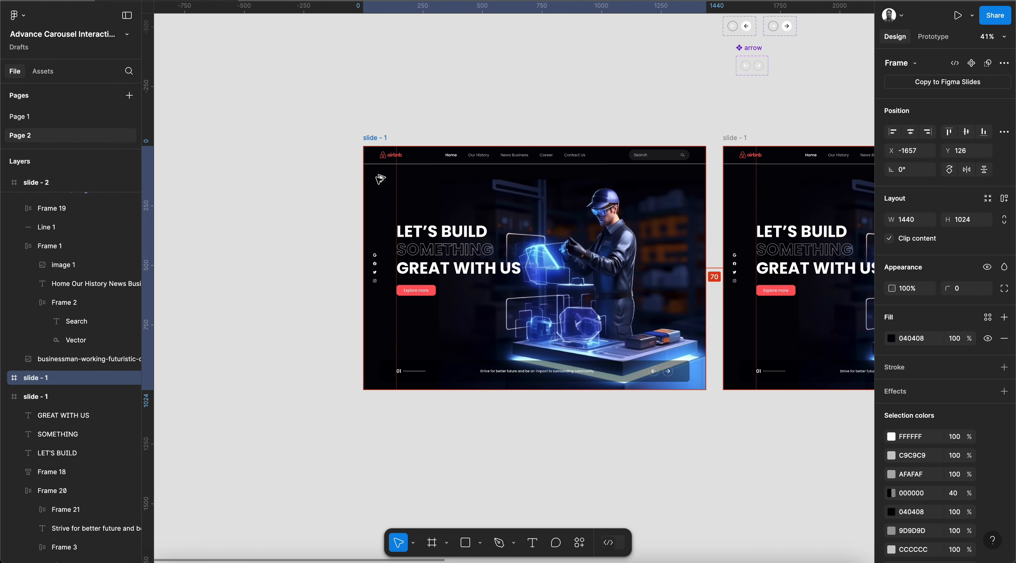
# Move the navigation bar Frame 1 in slide - 4 up out of the frame to Y -100.
pyautogui.scroll(5, 588, 160)
pyautogui.click(558, 160)
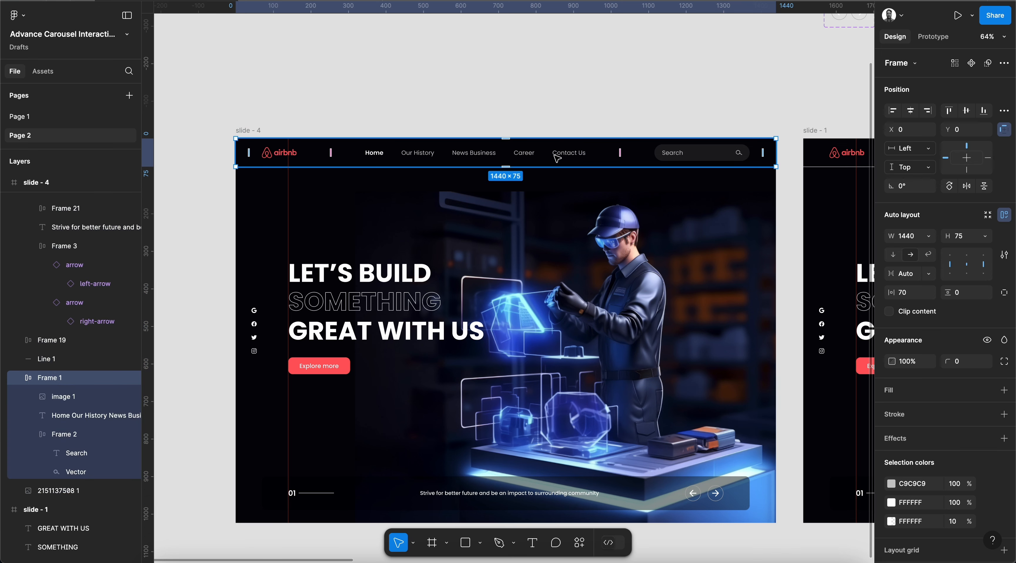
pyautogui.hotkey('shift', 'Up')
pyautogui.hotkey('shift', 'Up')
pyautogui.hotkey('shift', 'Up')
pyautogui.hotkey('shift', 'Up')
pyautogui.hotkey('shift', 'Up')
pyautogui.hotkey('shift', 'Up')
pyautogui.hotkey('shift', 'Up')
pyautogui.hotkey('shift', 'Up')
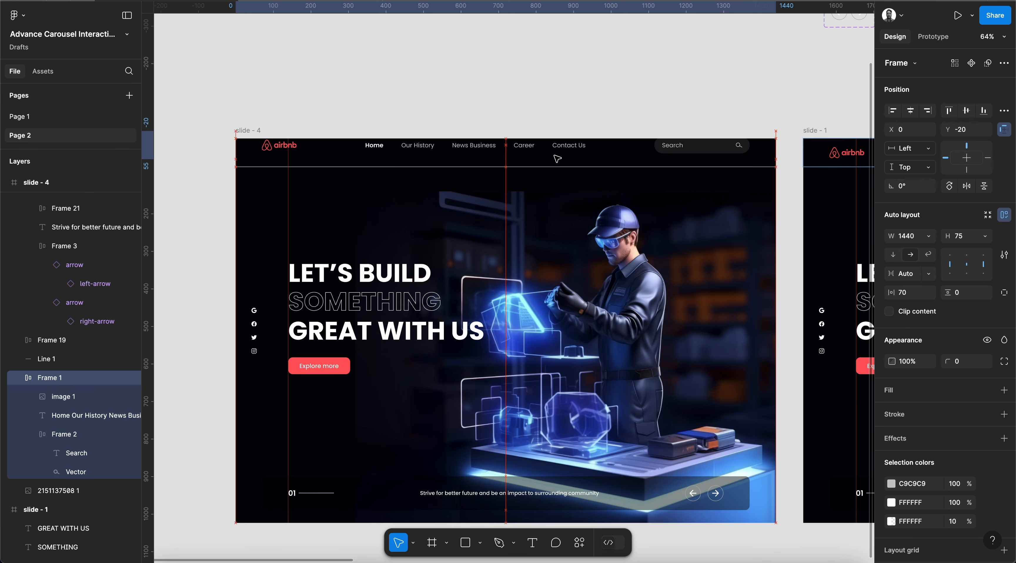
pyautogui.hotkey('shift', 'Up')
pyautogui.hotkey('shift', 'Up')
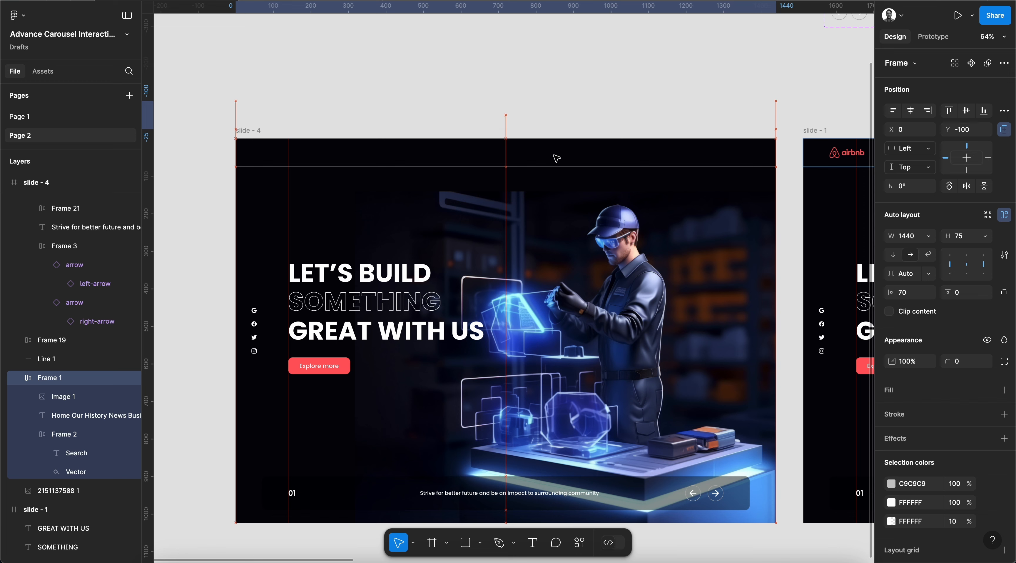
# Move the header divider Line 1 in slide - 4 up above the frame to Y -14.
pyautogui.click(19, 377)
pyautogui.click(65, 360)
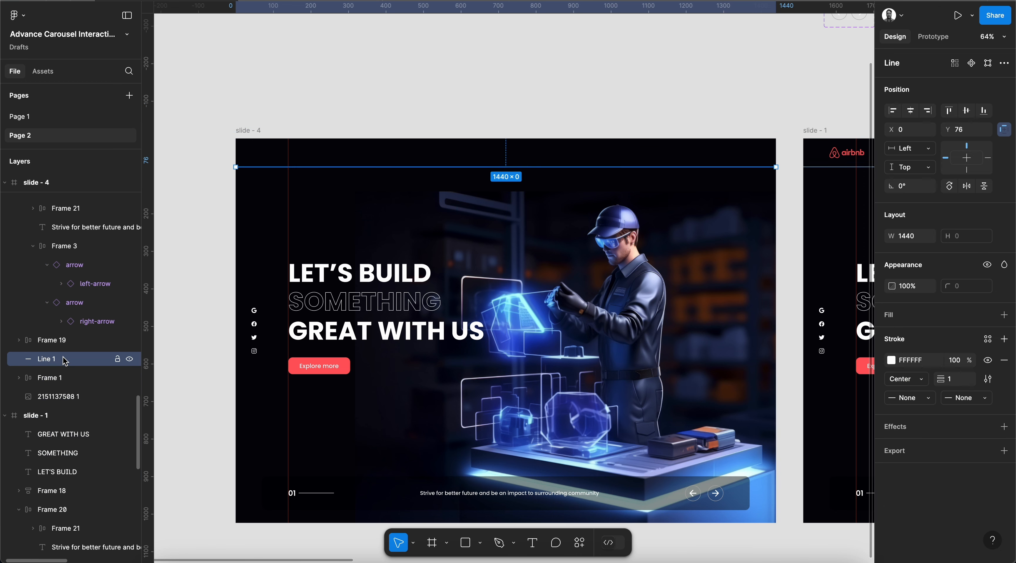
pyautogui.hotkey('shift', 'Up')
pyautogui.hotkey('shift', 'Up')
pyautogui.hotkey('shift', 'Up')
pyautogui.hotkey('shift', 'Up')
pyautogui.hotkey('shift', 'Up')
pyautogui.hotkey('shift', 'Up')
pyautogui.hotkey('shift', 'Up')
pyautogui.hotkey('shift', 'Up')
pyautogui.hotkey('shift', 'Up')
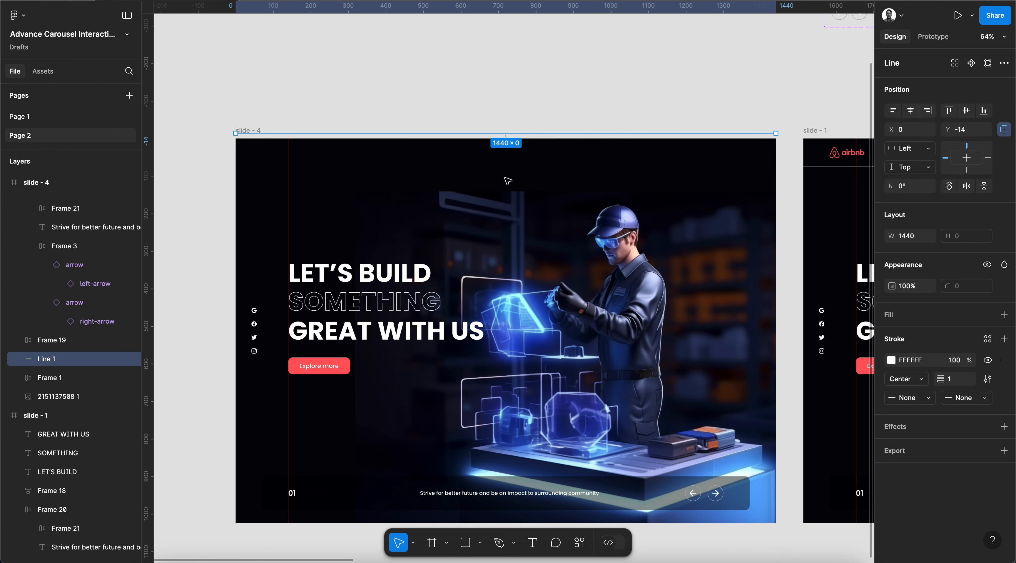
# Set the opacity of the technician background image in slide - 4 to 0%.
pyautogui.hscroll(-2, 508, 181)
pyautogui.scroll(-1, 508, 181)
pyautogui.click(618, 168)
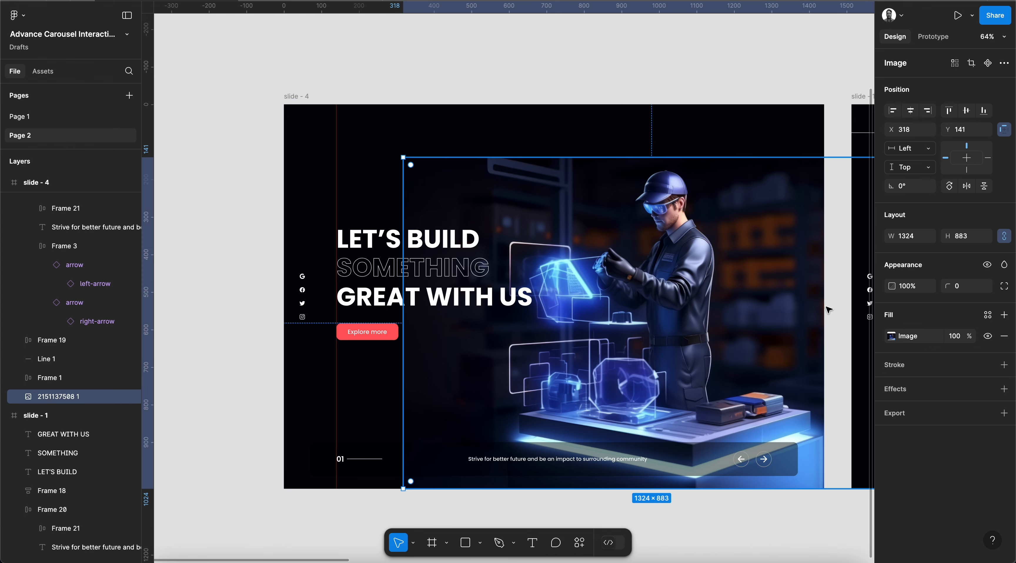
pyautogui.click(915, 286)
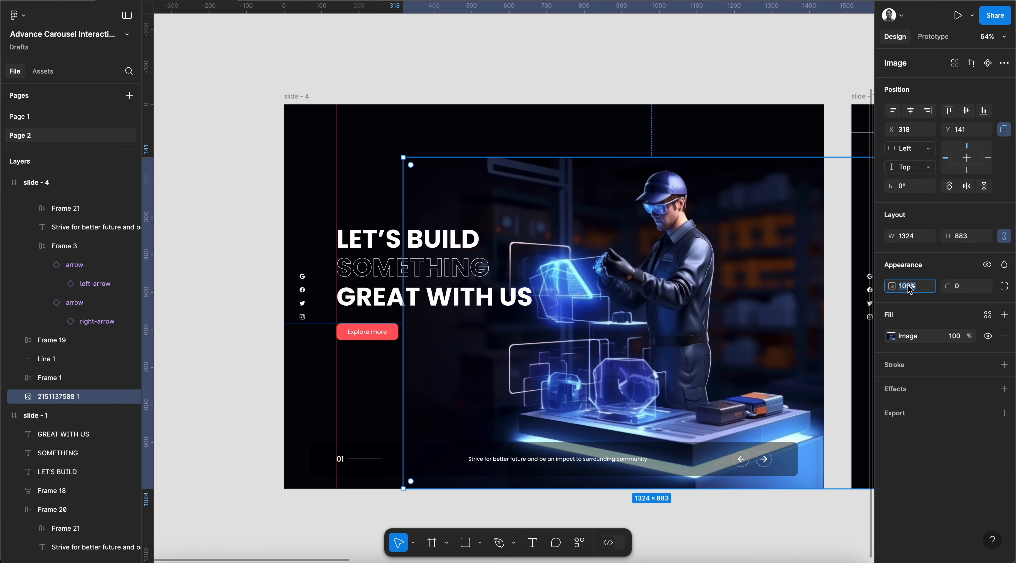
pyautogui.write('0')
pyautogui.press('Return')
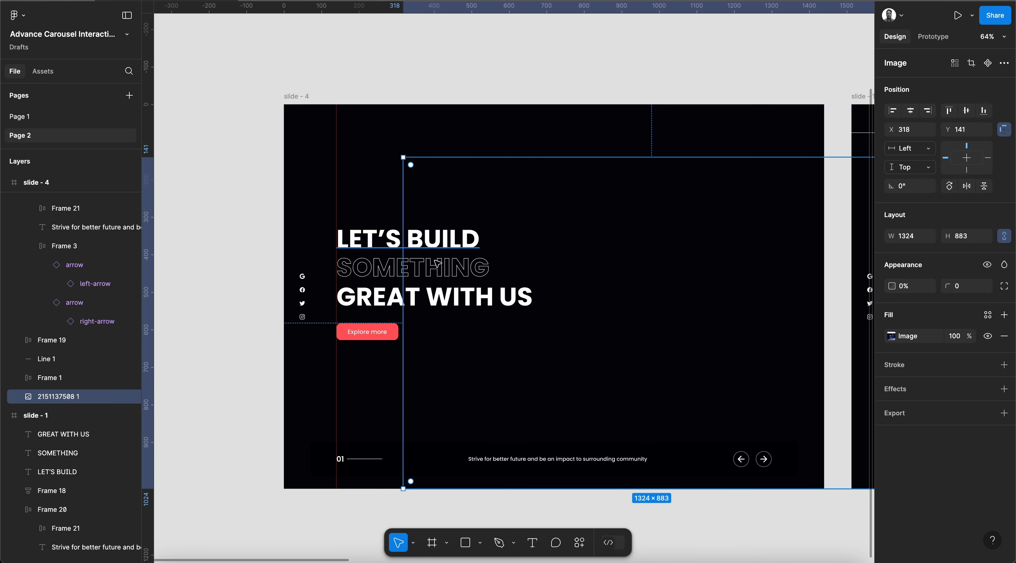
# Set the opacity of the LET'S BUILD headline in slide - 4 to 0%.
pyautogui.click(363, 244)
pyautogui.scroll(2, 51, 279)
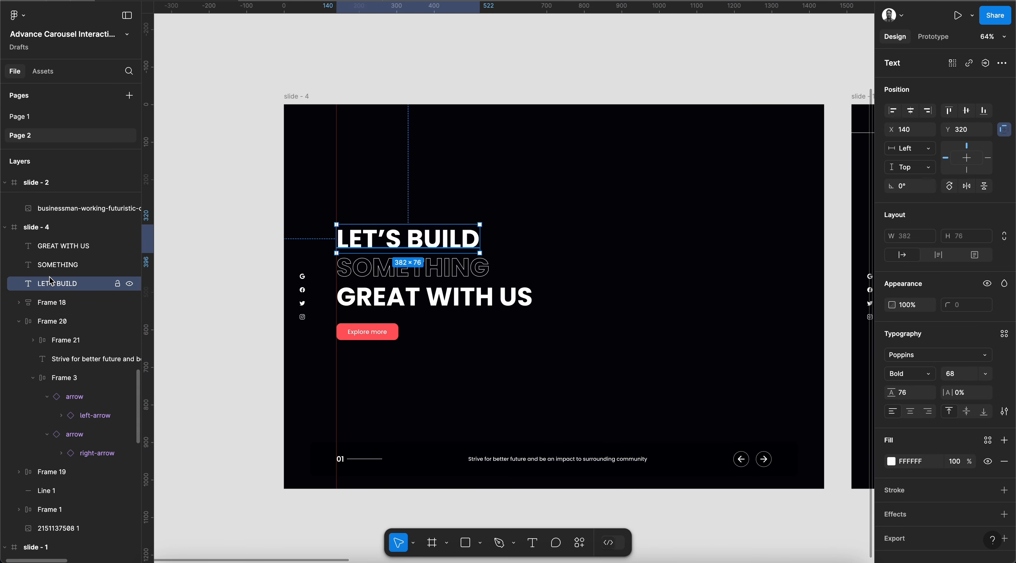
pyautogui.press('0')
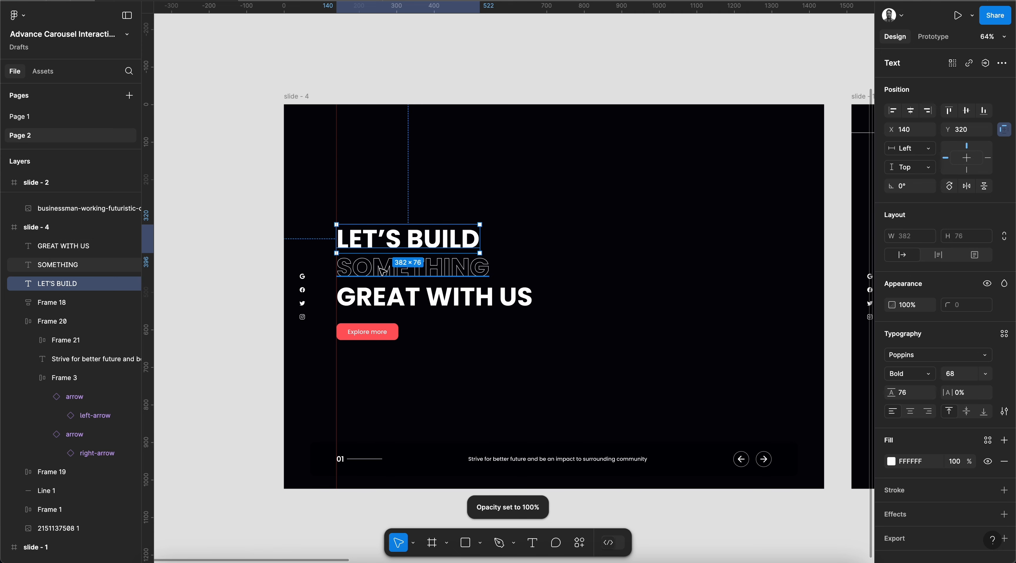
pyautogui.click(909, 311)
pyautogui.write('0')
pyautogui.press('Return')
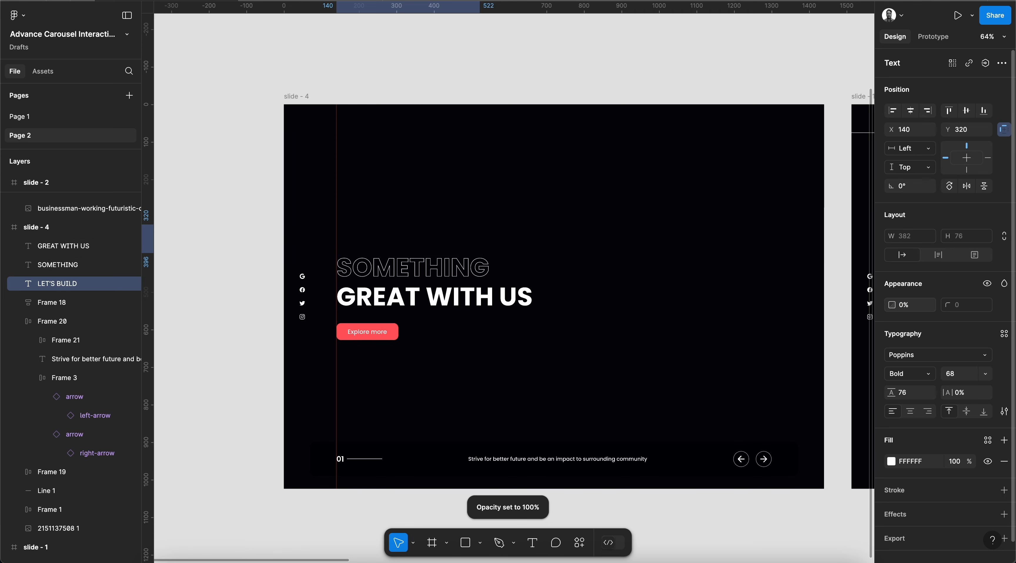
# Set the opacity of the SOMETHING and GREAT WITH US headlines in slide - 4 to 0%.
pyautogui.click(482, 271)
pyautogui.click(908, 304)
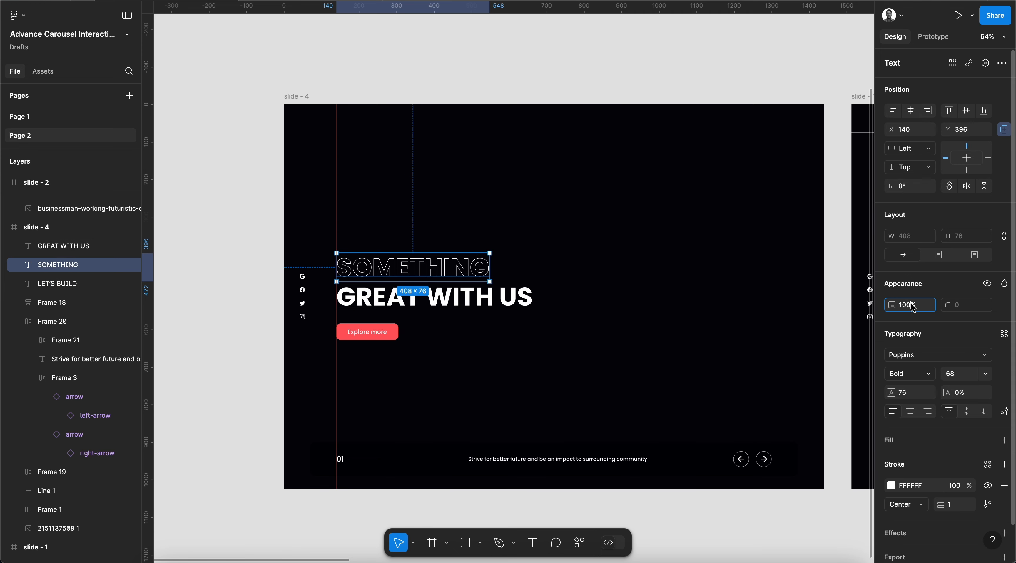
pyautogui.write('0')
pyautogui.press('Return')
pyautogui.click(488, 308)
pyautogui.click(908, 304)
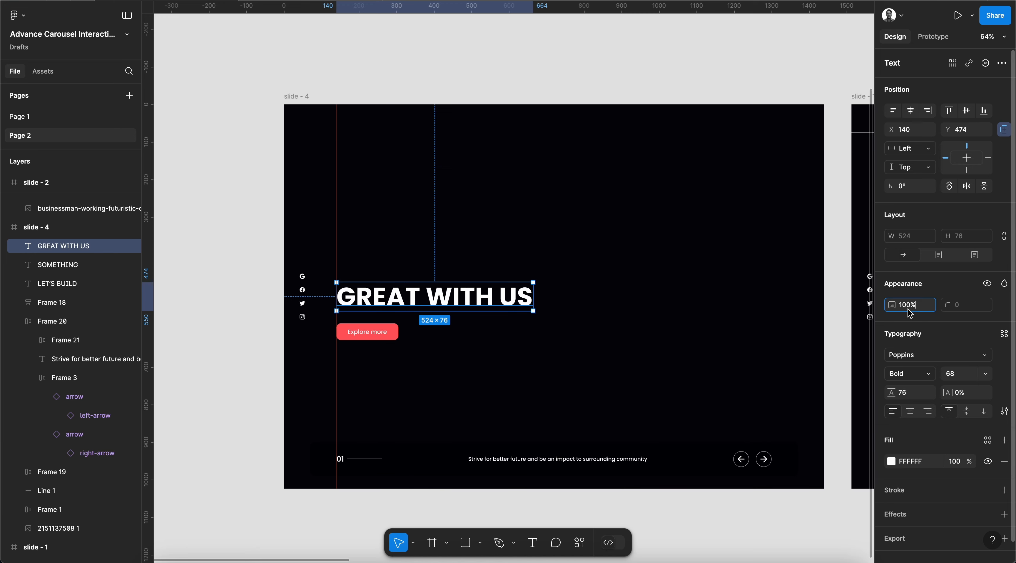
pyautogui.write('0')
pyautogui.press('Return')
# Set the opacity of the Explore more button in slide - 4 to 0%.
pyautogui.click(382, 334)
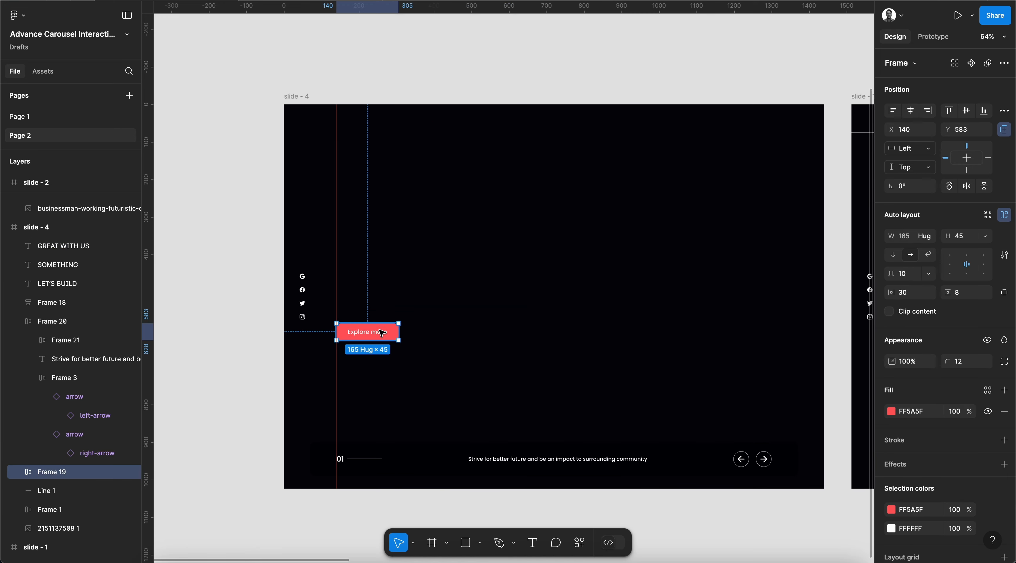
pyautogui.click(905, 361)
pyautogui.write('0')
pyautogui.press('Return')
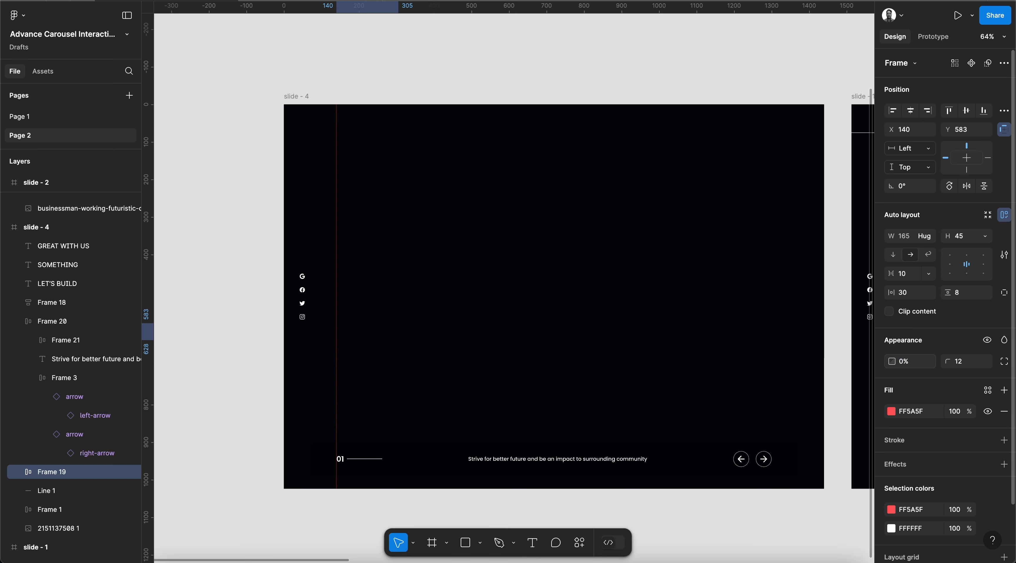
# Move the social icons column Frame 18 in slide - 4 left out of the frame to X -39.
pyautogui.click(301, 291)
pyautogui.hotkey('shift', 'Left')
pyautogui.hotkey('shift', 'Left')
pyautogui.hotkey('shift', 'Left')
pyautogui.hotkey('shift', 'Left')
pyautogui.hotkey('shift', 'Left')
pyautogui.hotkey('shift', 'Left')
pyautogui.hotkey('shift', 'Left')
pyautogui.hotkey('shift', 'Left')
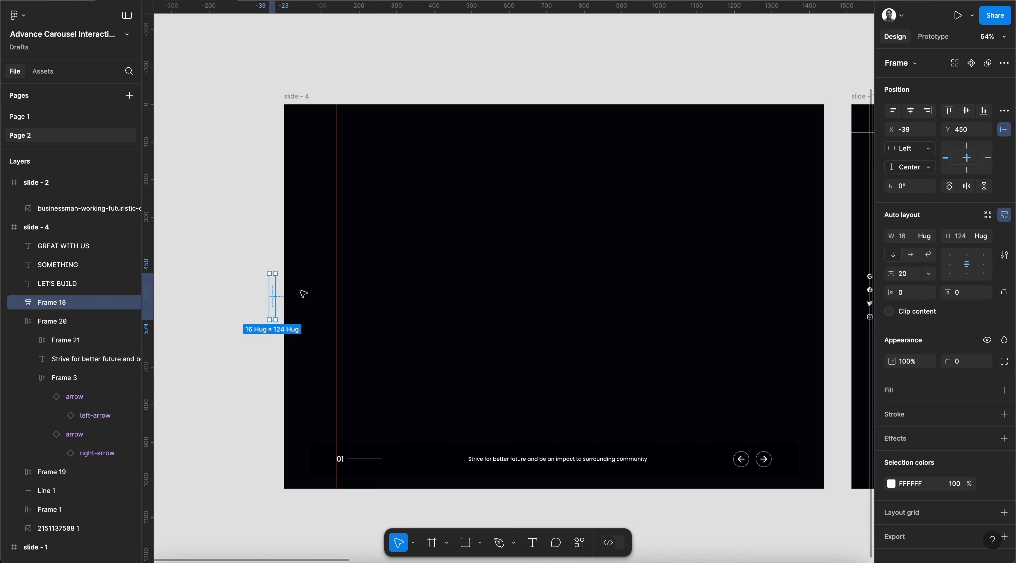
# Set the opacity of the social icons column Frame 18 in slide - 4 to 0%.
pyautogui.click(909, 364)
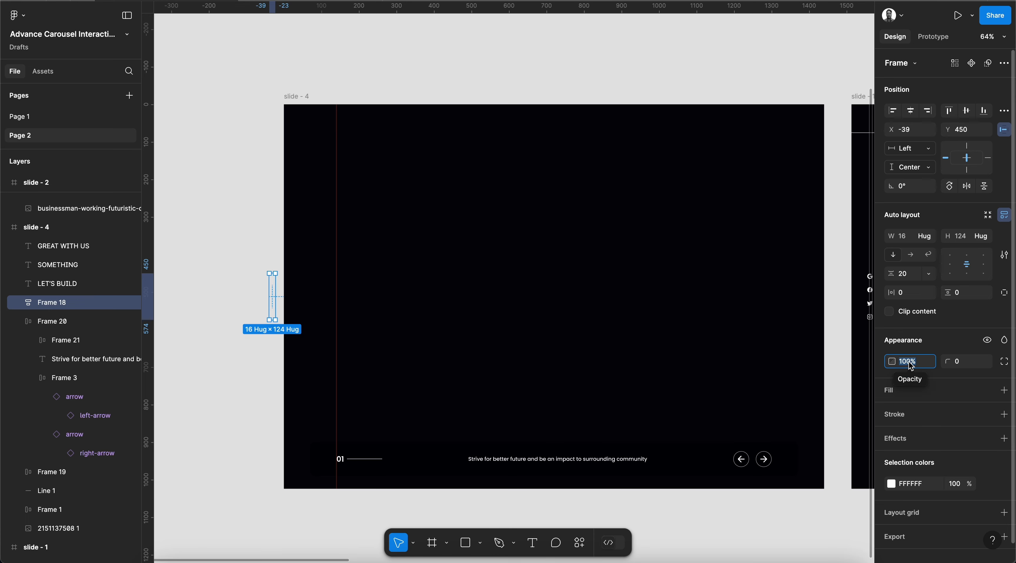
pyautogui.write('0')
pyautogui.press('Return')
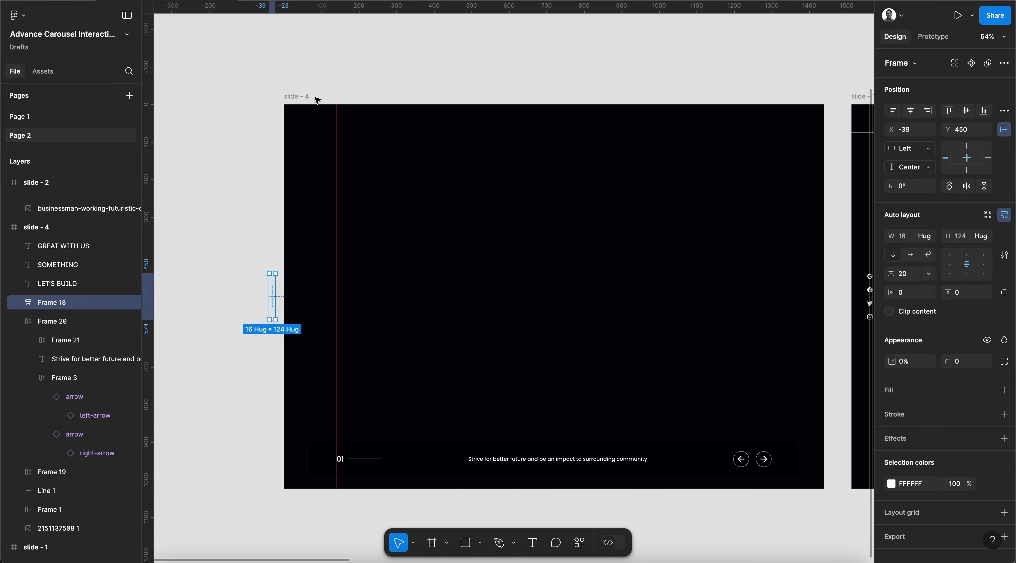
pyautogui.click(302, 96)
pyautogui.click(51, 302)
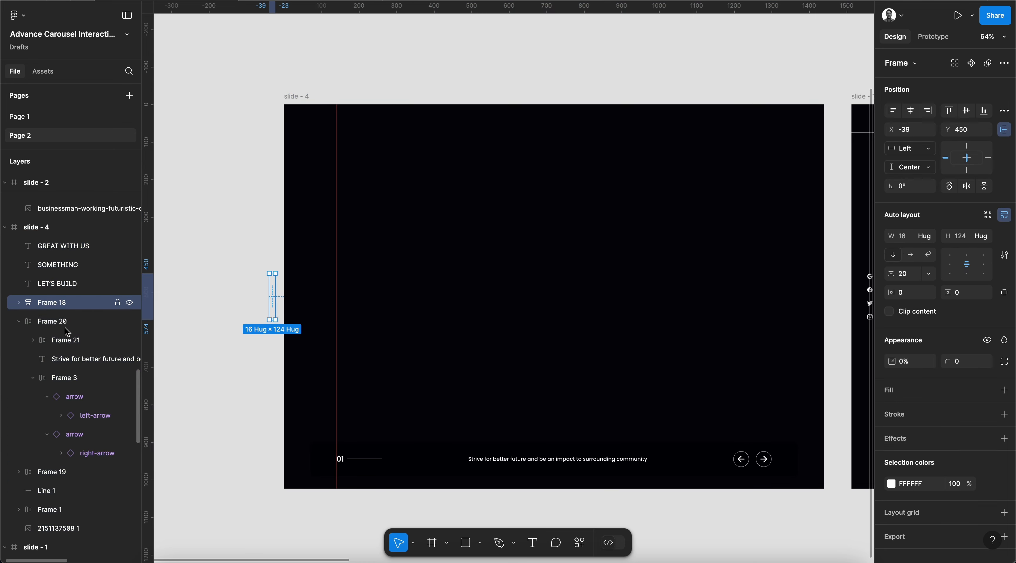
# Select the navigation bar Frame 1 in slide - 4 and open its opacity for editing.
pyautogui.click(70, 341)
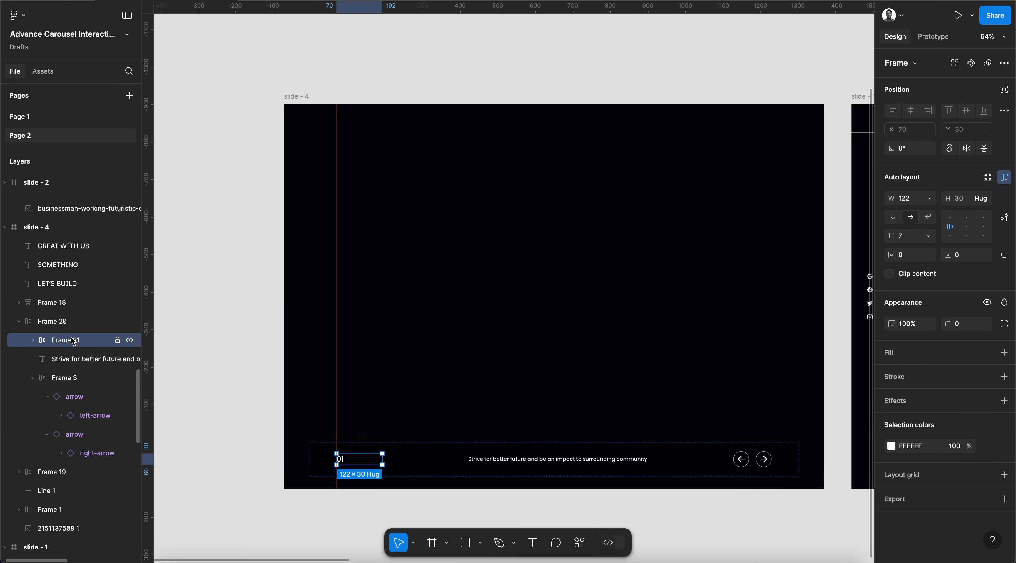
pyautogui.click(51, 474)
pyautogui.click(55, 514)
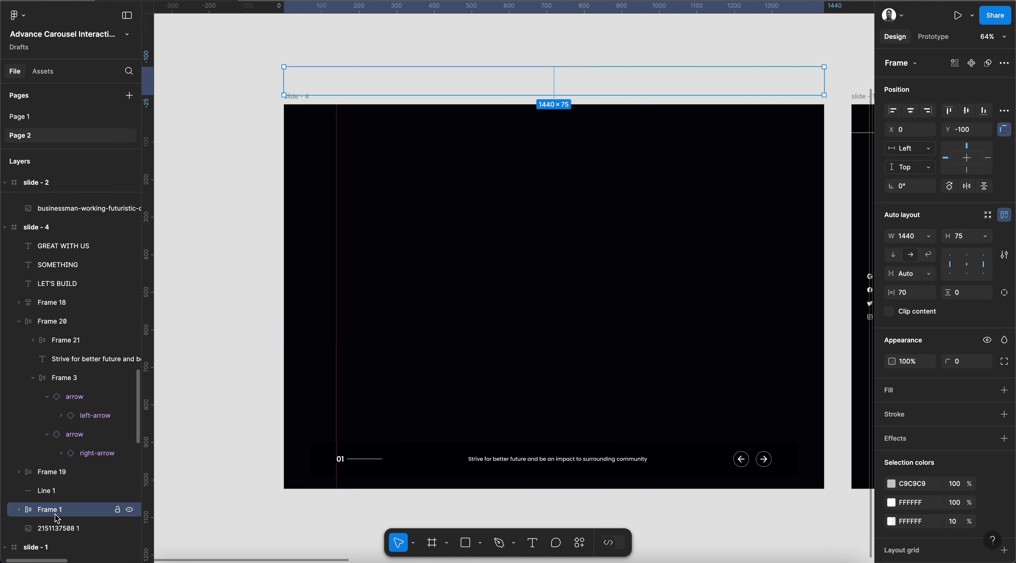
pyautogui.click(911, 366)
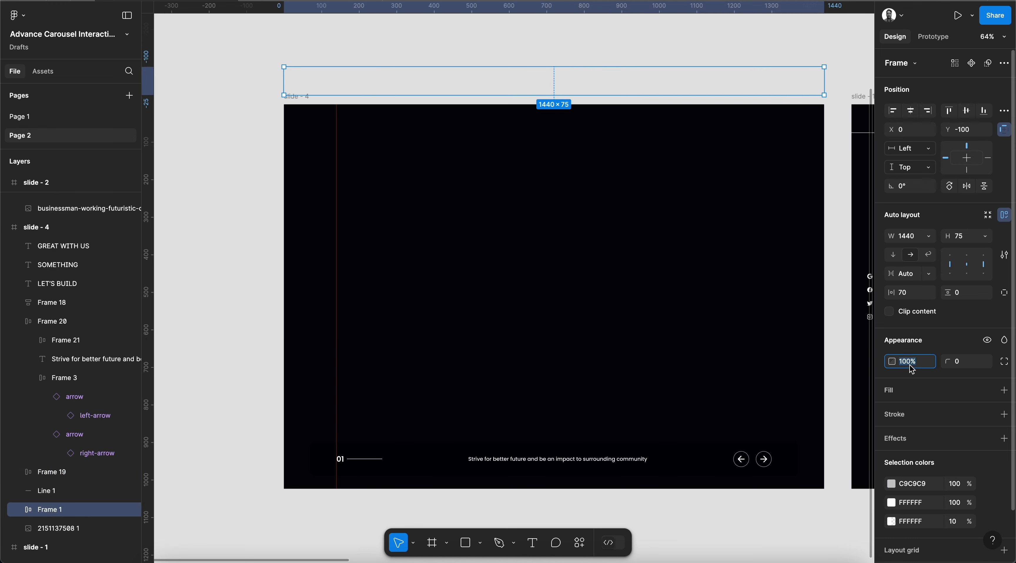
# Set the opacity of the header divider Line 1 in slide - 4 to 0%.
pyautogui.click(48, 492)
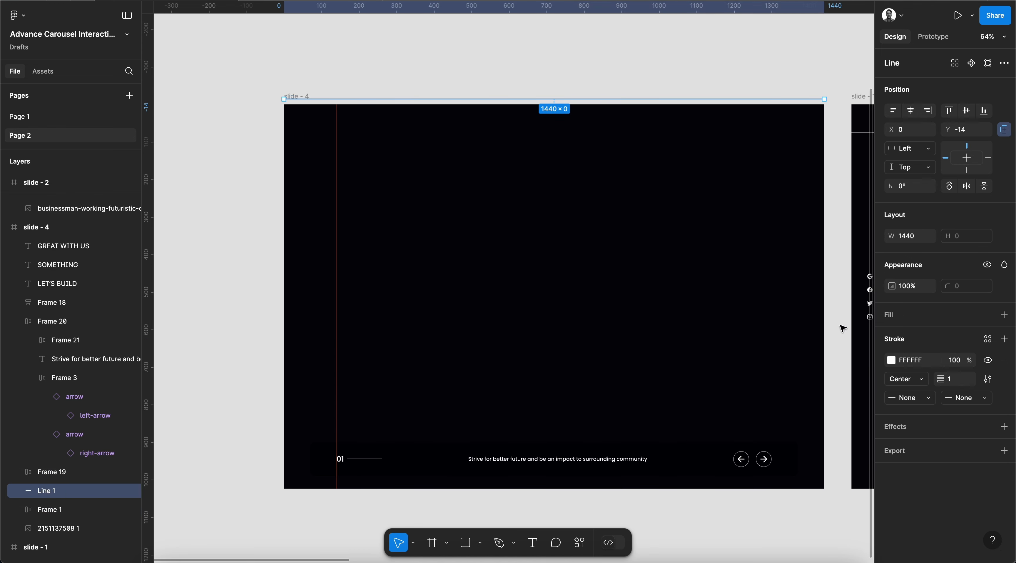
pyautogui.click(912, 287)
pyautogui.write('0')
pyautogui.press('Return')
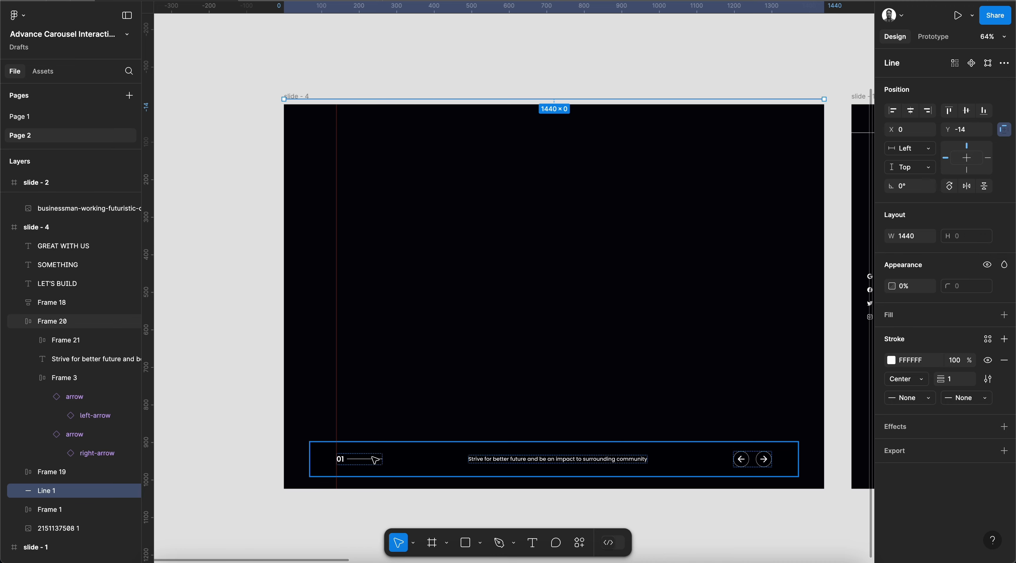
# Select the footer bar Frame 20 in slide - 4.
pyautogui.scroll(-3, 375, 459)
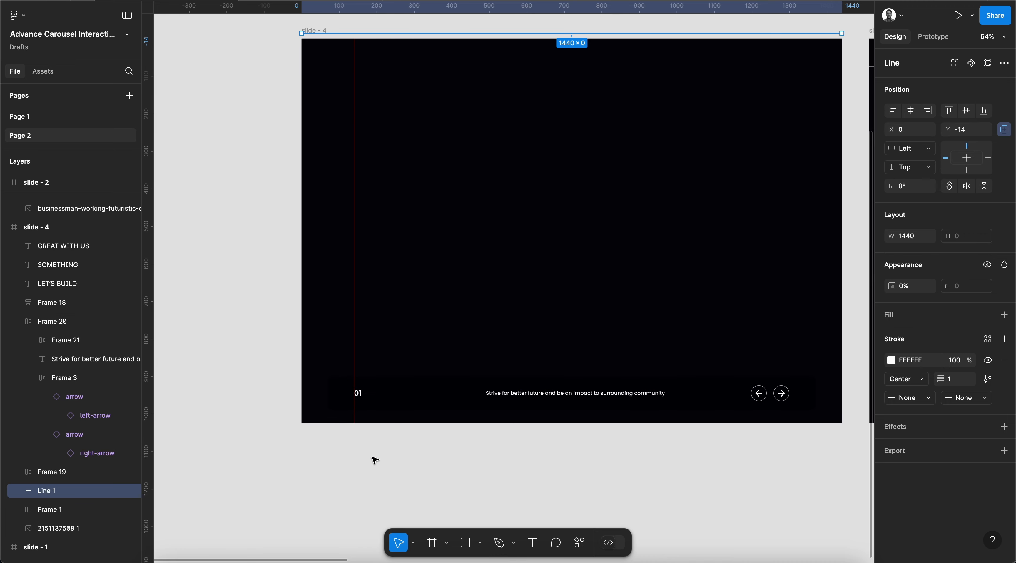
pyautogui.click(385, 402)
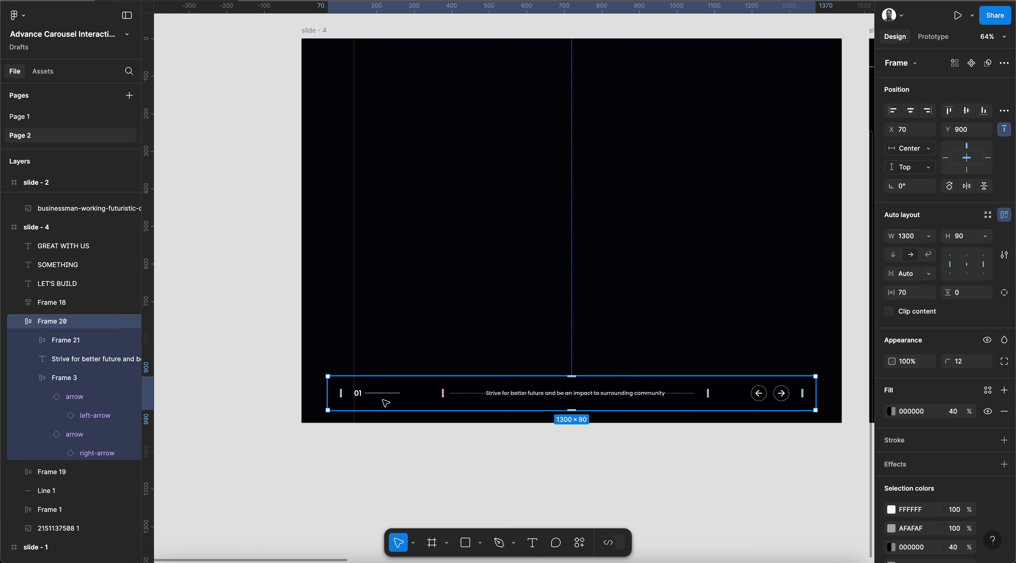
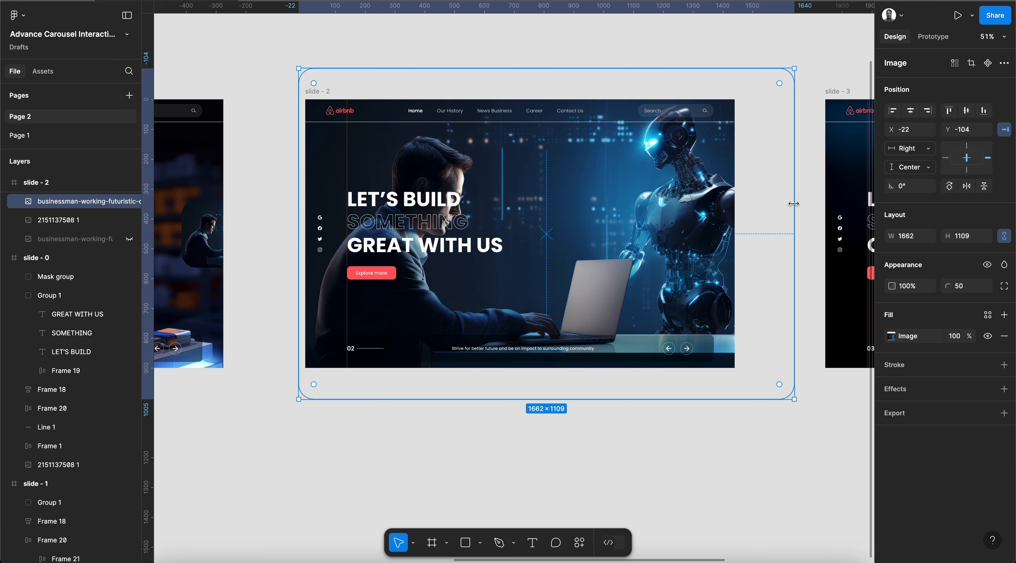
# Shrink the businessman background image in slide - 2 to about 1497 × 999 and set its corner radius to 0.
pyautogui.moveTo(793, 205); pyautogui.dragTo(745, 226)
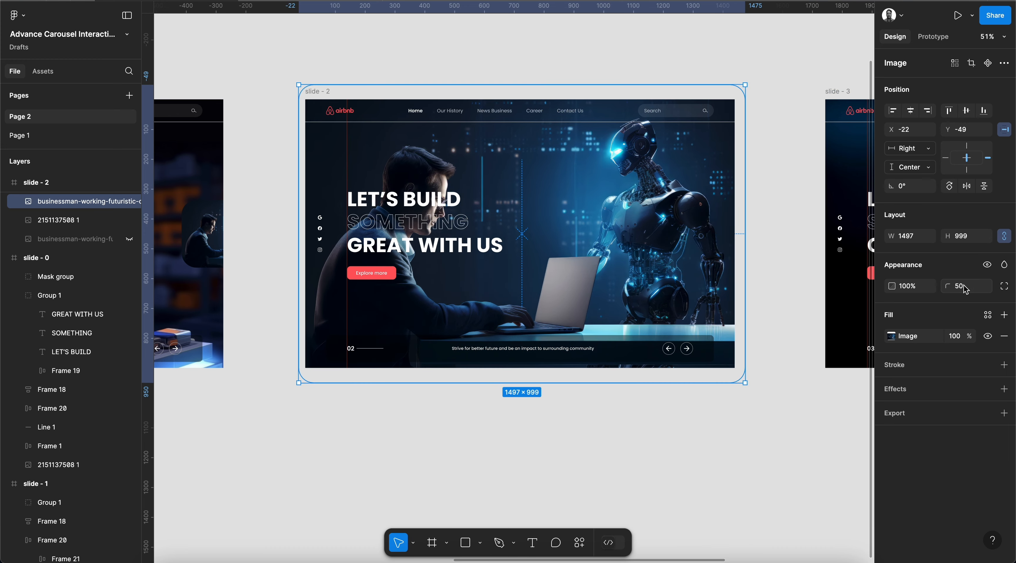
pyautogui.write('0')
pyautogui.press('Return')
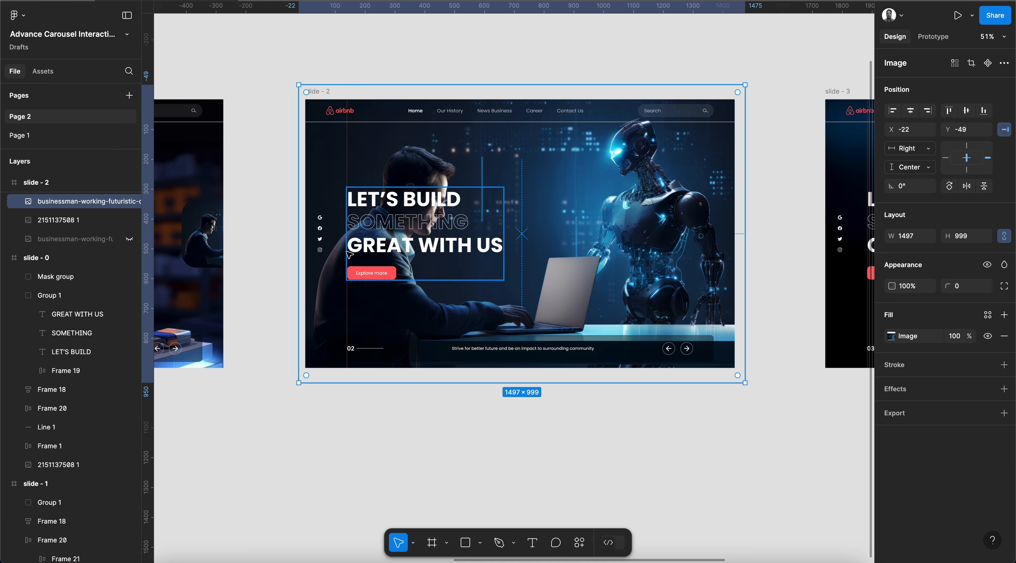
# Resize the businessman background image in slide - 2 to about 1475 × 985 and nudge it left to X -4.
pyautogui.moveTo(299, 248); pyautogui.dragTo(304, 249)
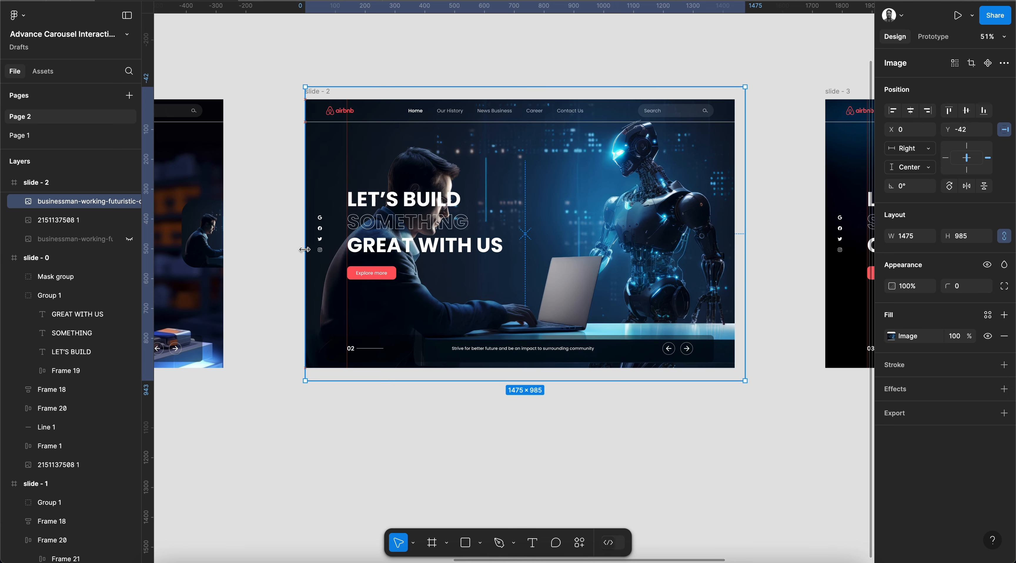
pyautogui.press('Left')
pyautogui.press('Left')
pyautogui.press('Left')
pyautogui.press('Left')
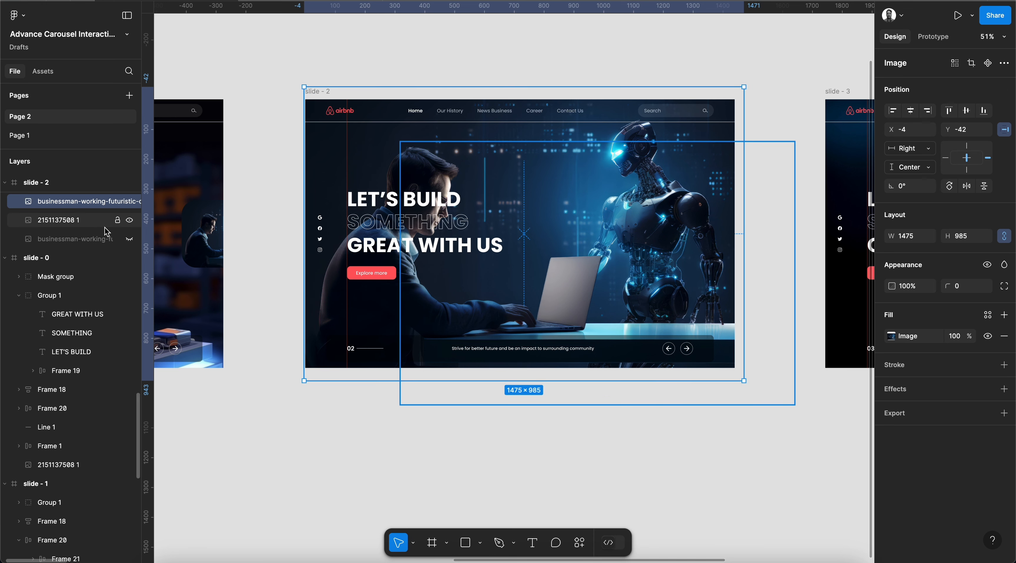
pyautogui.scroll(2, 79, 236)
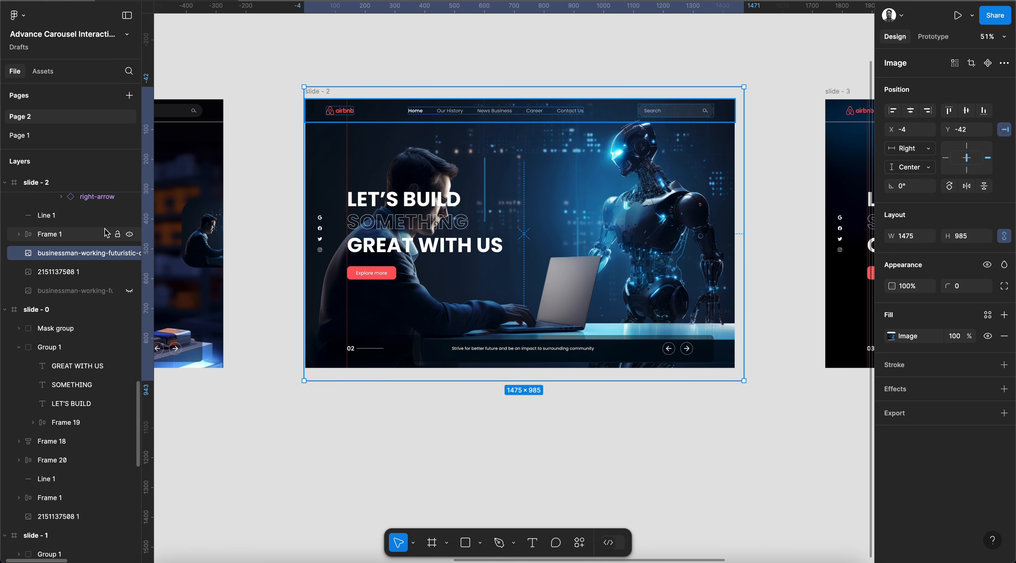
pyautogui.click(79, 274)
pyautogui.keyDown('shift'); pyautogui.click(78, 290); pyautogui.keyUp('shift')
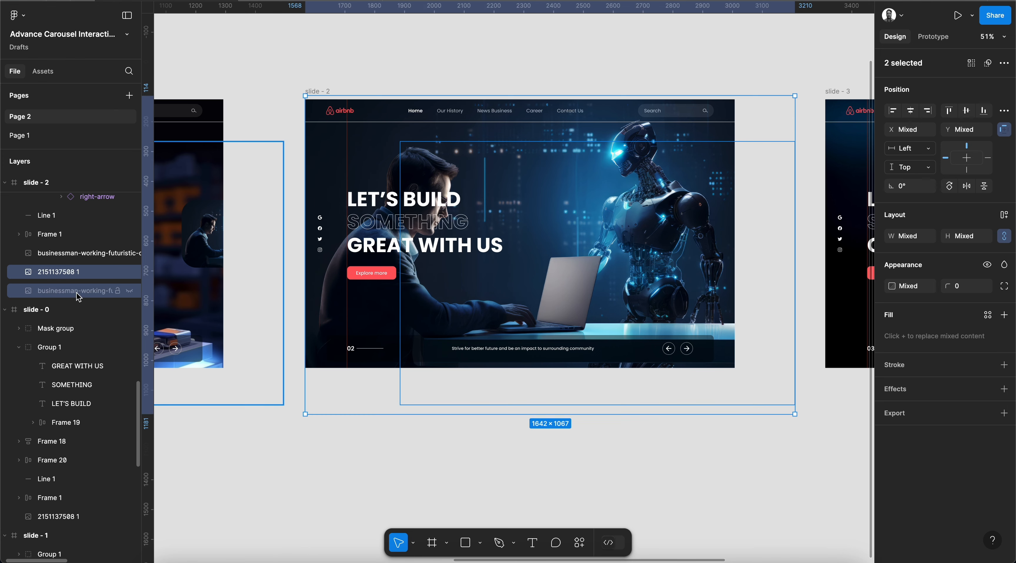
pyautogui.press('Delete')
# Copy the small rounded businessman thumbnail from slide - 1 into slide - 2 at X 1300, Y 337.
pyautogui.hscroll(5, 555, 299)
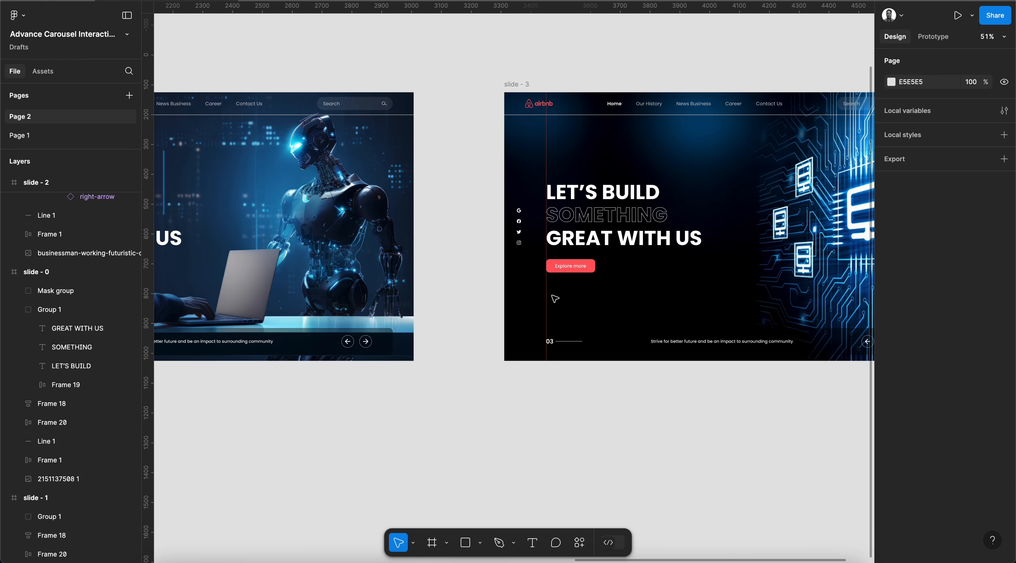
pyautogui.hscroll(-10, 555, 299)
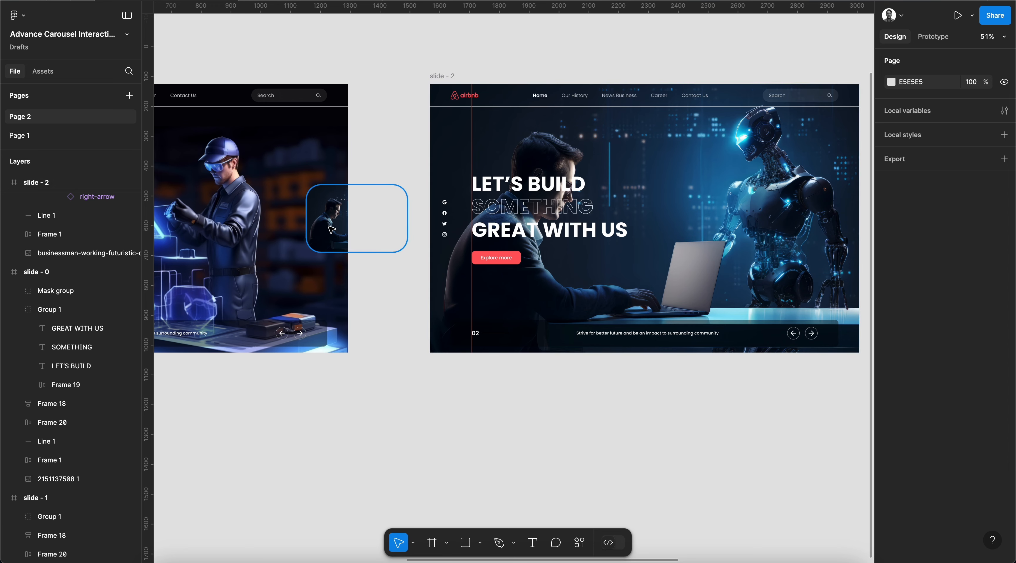
pyautogui.click(331, 230)
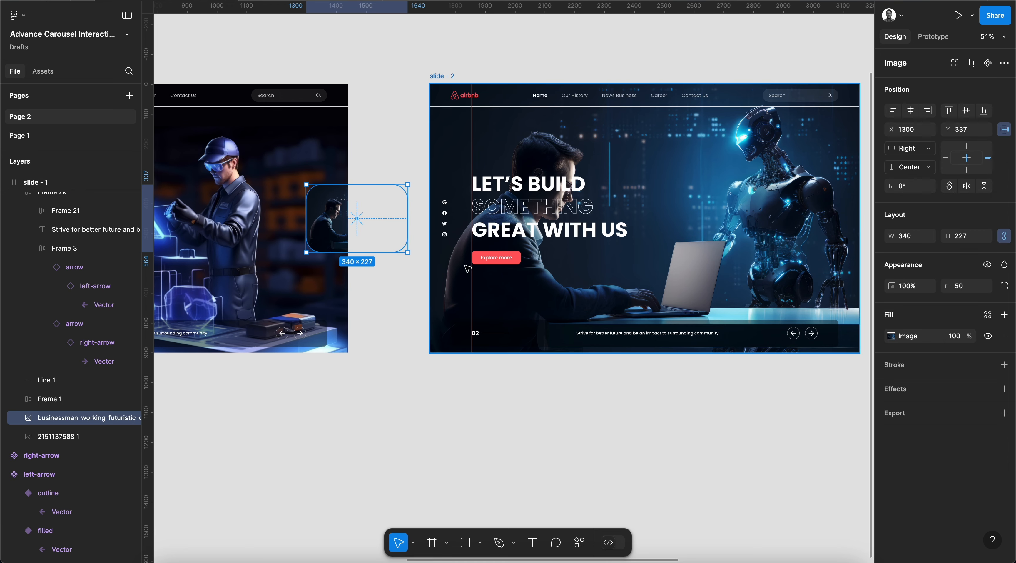
pyautogui.click(451, 77)
pyautogui.hscroll(5, 451, 77)
pyautogui.hotkey('ctrl', 'v')
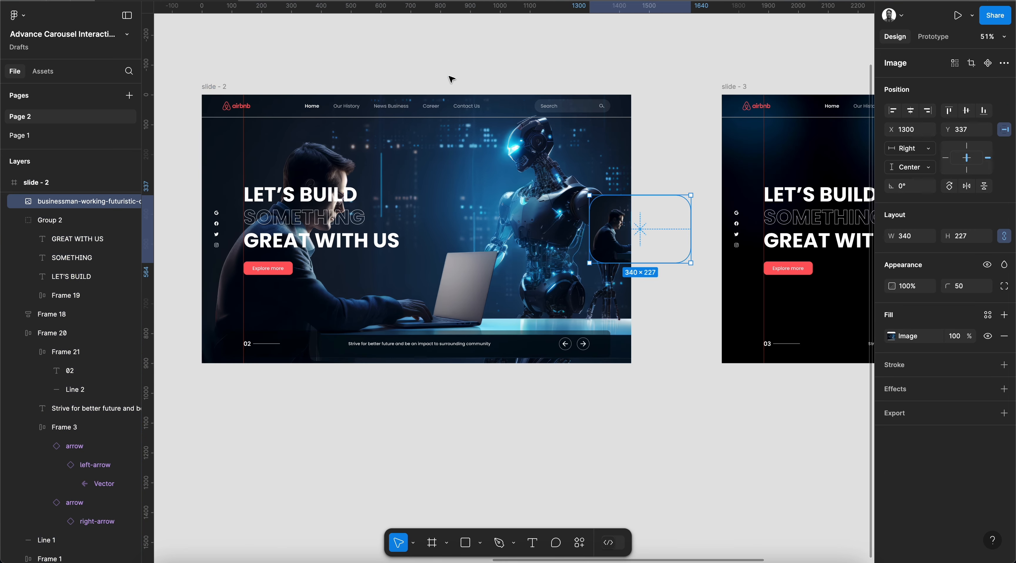
pyautogui.hscroll(5, 777, 202)
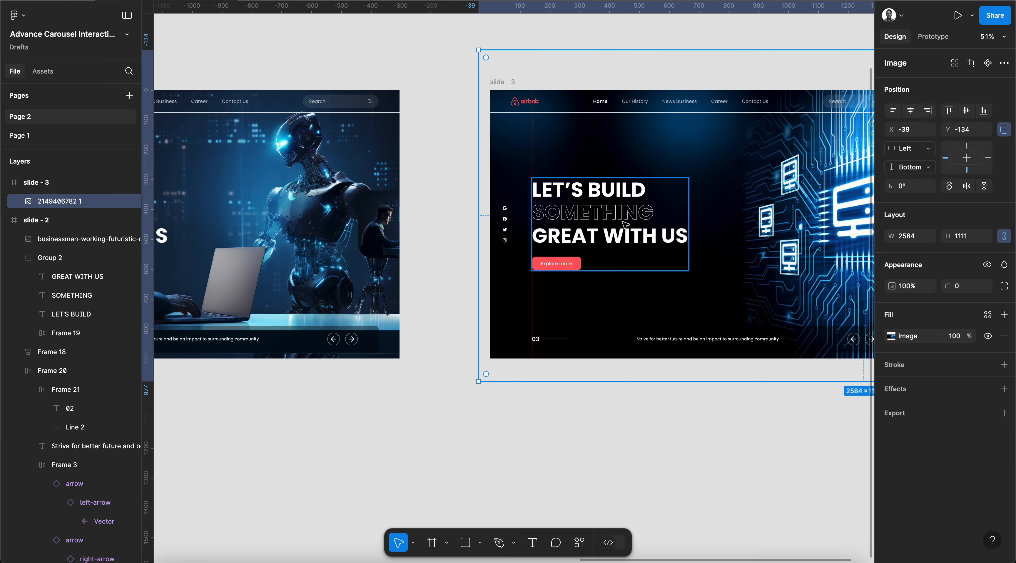
pyautogui.hscroll(-3, 500, 225)
pyautogui.hotkey('ctrl', 'v')
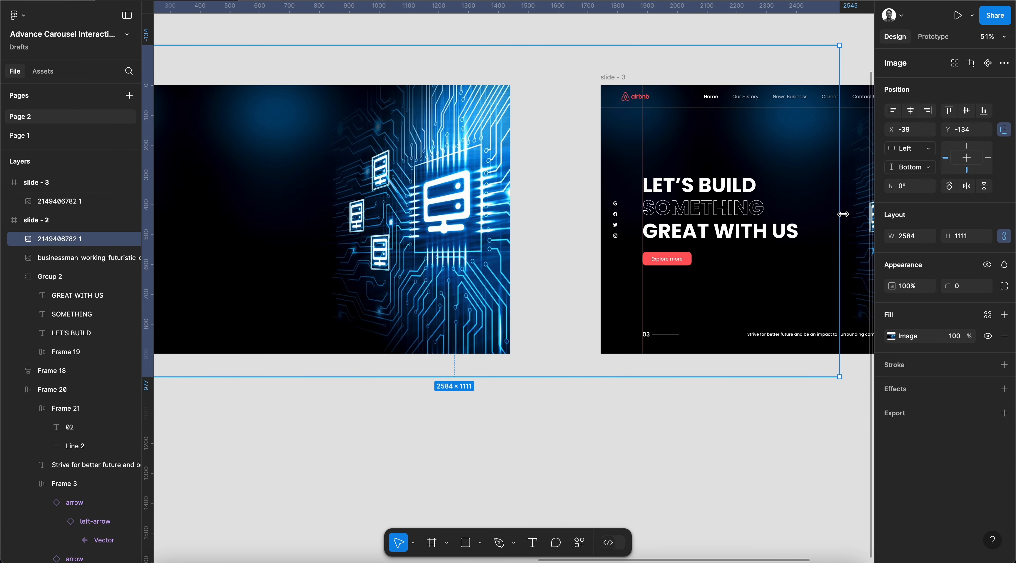
# Scale the pasted circuit image in slide - 2 down to 528 × 227 and align its top edge to Y 337.
pyautogui.moveTo(843, 213); pyautogui.dragTo(510, 210)
pyautogui.scroll(5, 515, 241)
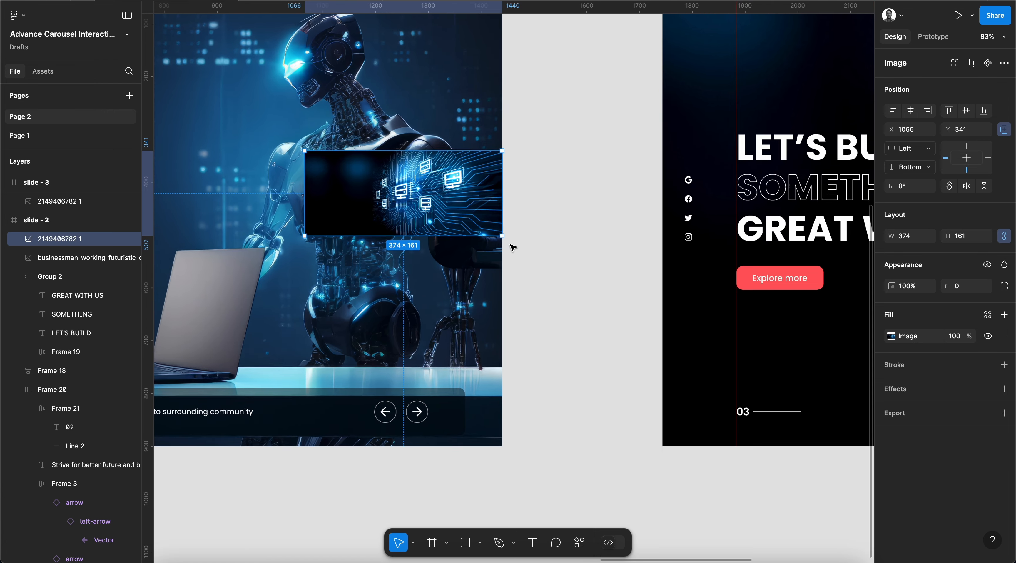
pyautogui.scroll(5, 513, 248)
pyautogui.press('Up')
pyautogui.press('Up')
pyautogui.press('Up')
pyautogui.press('Up')
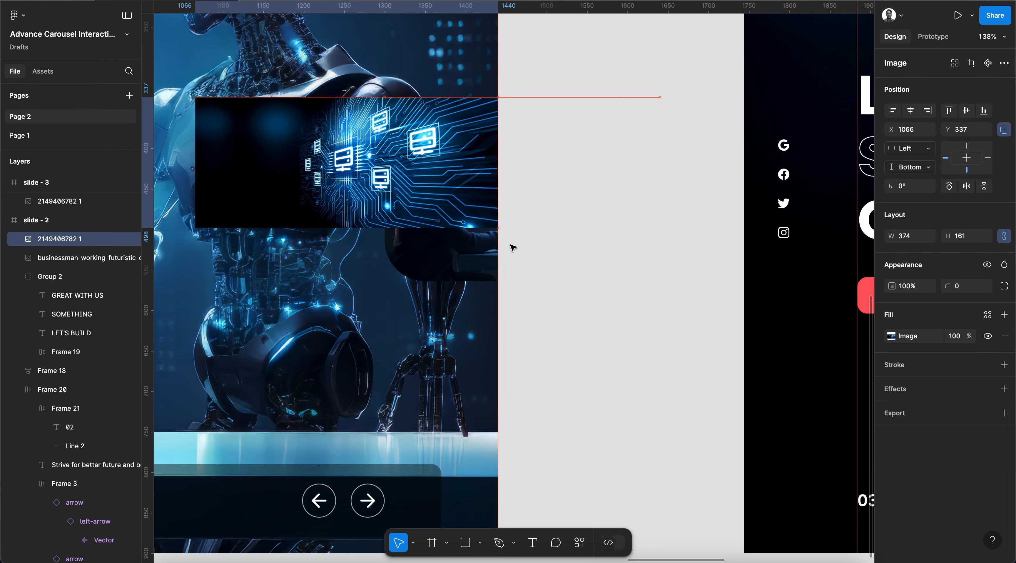
pyautogui.moveTo(445, 227); pyautogui.dragTo(445, 280)
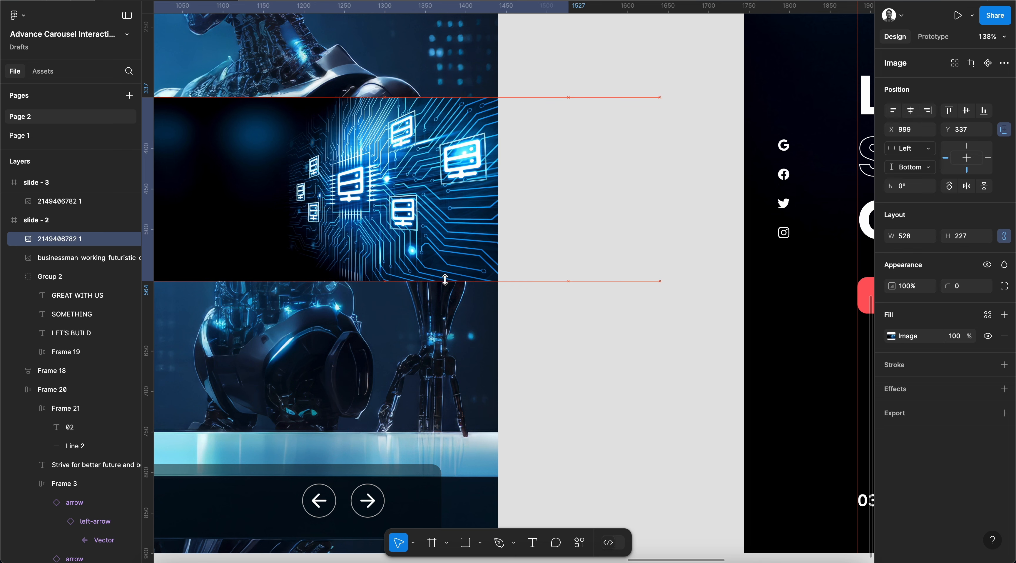
# Move the circuit image in slide - 2 right to X 1300, in line with the businessman thumbnail's left edge.
pyautogui.hotkey('shift', 'Right')
pyautogui.hotkey('shift', 'Right')
pyautogui.hotkey('shift', 'Right')
pyautogui.hotkey('shift', 'Right')
pyautogui.hotkey('shift', 'Right')
pyautogui.hotkey('shift', 'Right')
pyautogui.hotkey('shift', 'Right')
pyautogui.hotkey('shift', 'Right')
pyautogui.hotkey('shift', 'Right')
pyautogui.hotkey('shift', 'Right')
pyautogui.hotkey('shift', 'Right')
pyautogui.hotkey('shift', 'Right')
pyautogui.hotkey('shift', 'Right')
pyautogui.hotkey('shift', 'Right')
pyautogui.hotkey('shift', 'Right')
pyautogui.hotkey('shift', 'Right')
pyautogui.hotkey('shift', 'Right')
pyautogui.hotkey('shift', 'Right')
pyautogui.hotkey('shift', 'Right')
pyautogui.hotkey('shift', 'Right')
pyautogui.hotkey('shift', 'Right')
pyautogui.hotkey('shift', 'Right')
pyautogui.hotkey('shift', 'Right')
pyautogui.hotkey('shift', 'Right')
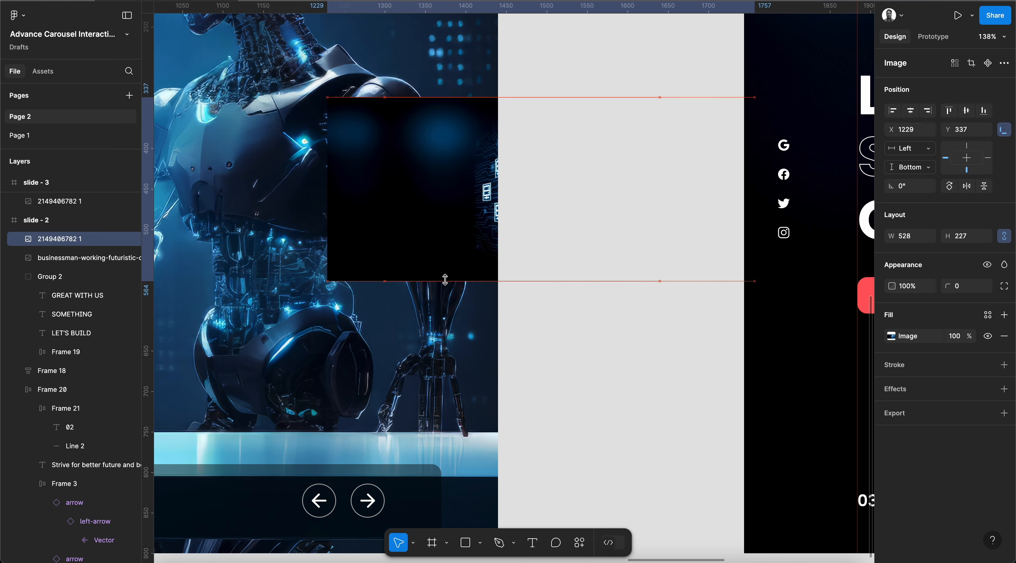
pyautogui.hotkey('shift', 'Left')
pyautogui.hotkey('shift', 'Left')
pyautogui.hotkey('shift', 'Left')
pyautogui.hotkey('shift', 'Right')
pyautogui.hotkey('shift', 'Right')
pyautogui.hotkey('shift', 'Right')
pyautogui.hotkey('shift', 'Right')
pyautogui.hotkey('shift', 'Right')
pyautogui.hotkey('shift', 'Right')
pyautogui.hotkey('shift', 'Right')
pyautogui.hotkey('shift', 'Right')
pyautogui.hotkey('shift', 'Right')
pyautogui.hotkey('shift', 'Right')
pyautogui.hotkey('shift', 'Right')
pyautogui.hotkey('shift', 'Right')
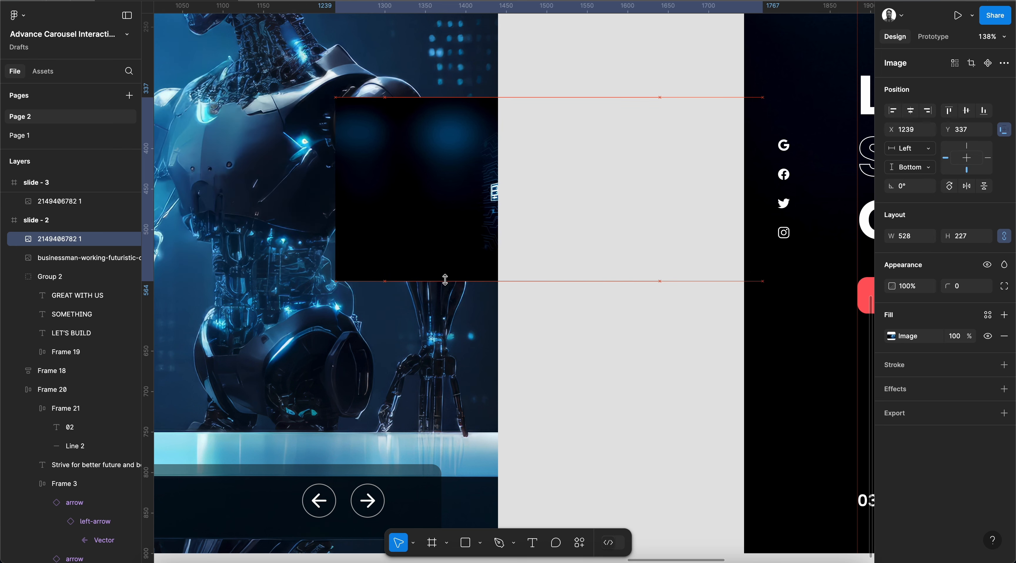
pyautogui.hotkey('shift', 'Left')
pyautogui.hotkey('shift', 'Left')
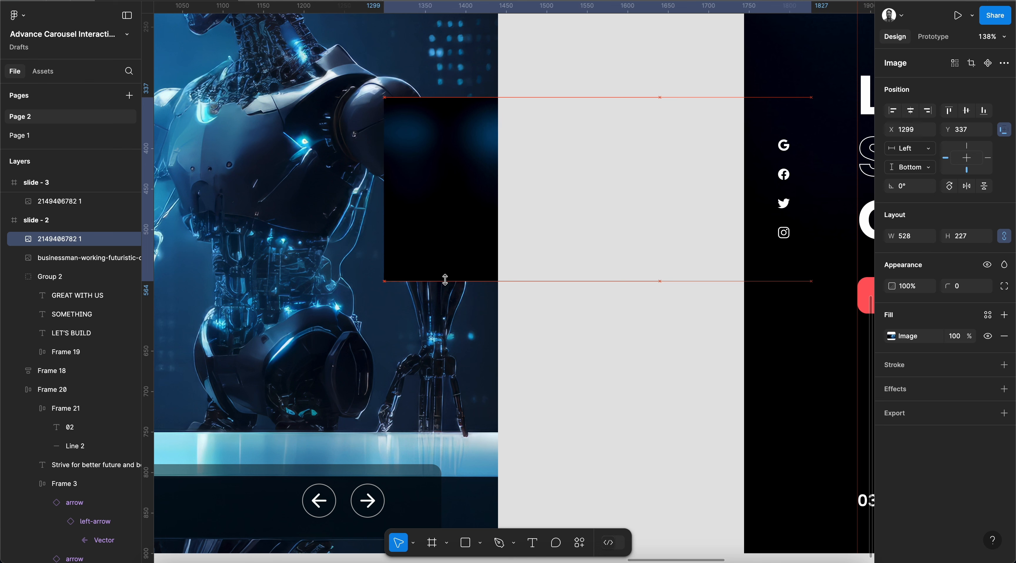
pyautogui.press('Right')
pyautogui.press('Right')
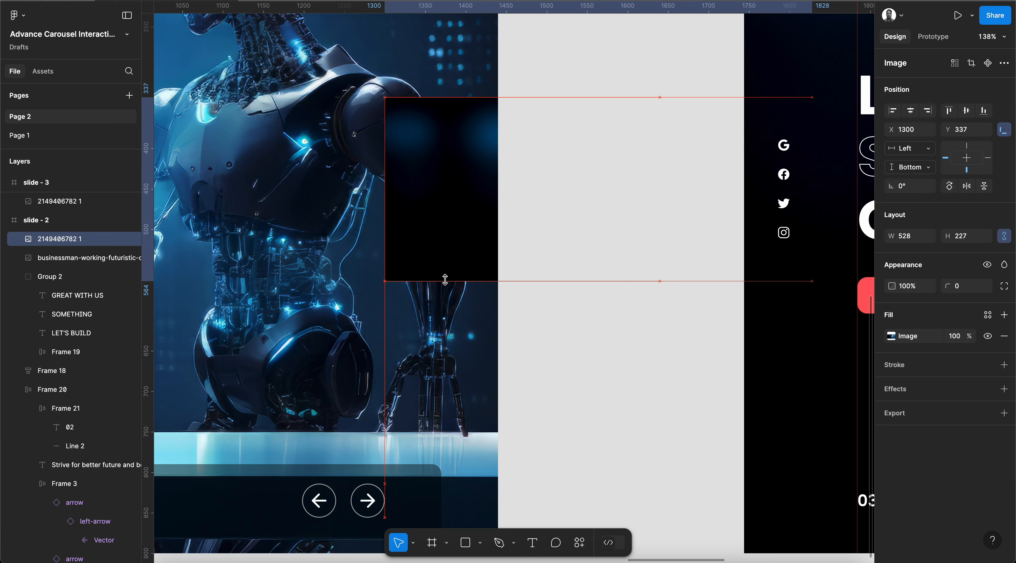
# Round the corners of the 528 × 227 circuit image in slide - 2 with a radius of 50.
pyautogui.press('Left')
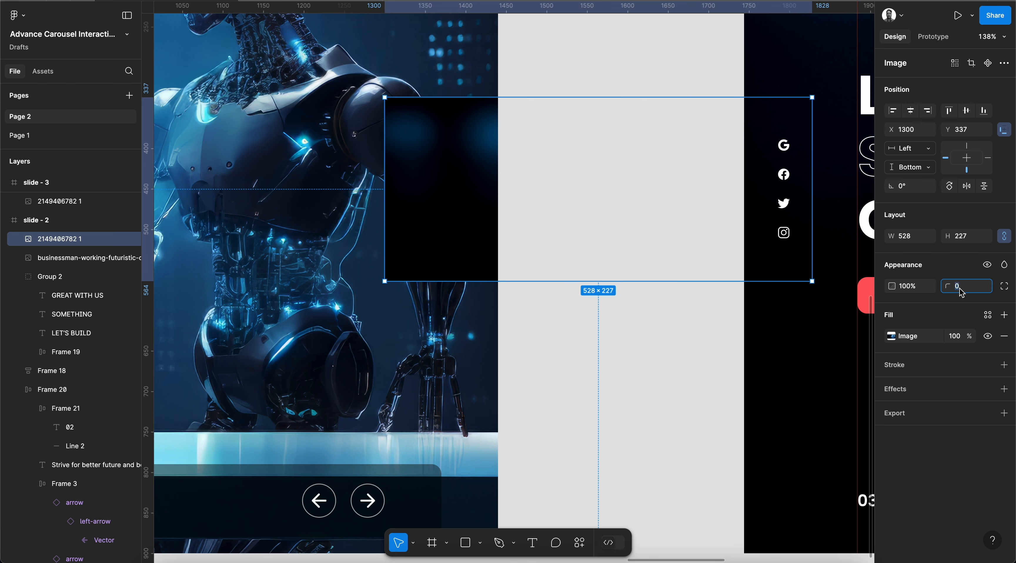
pyautogui.write('50')
pyautogui.press('Return')
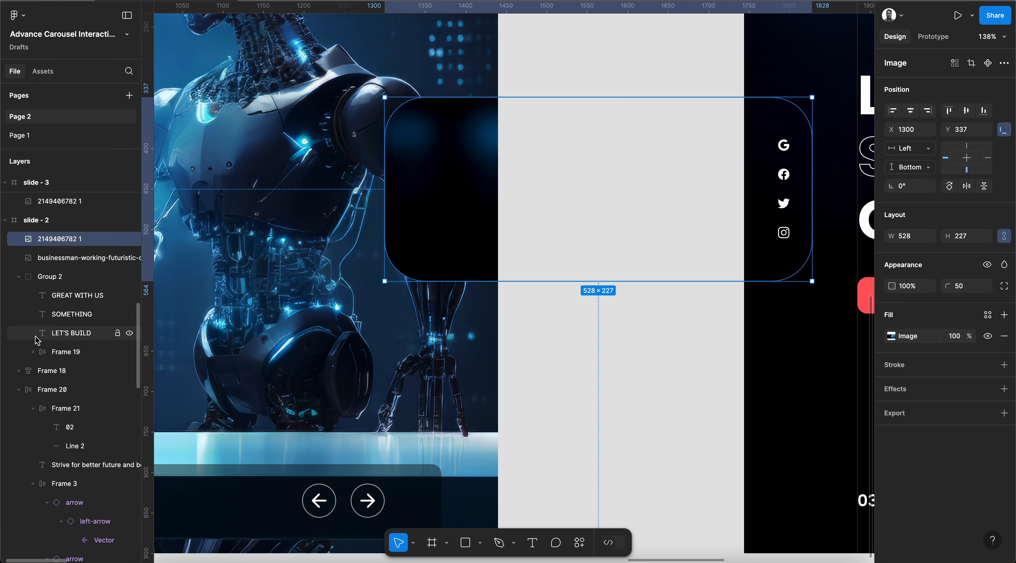
# Delete the small rounded businessman thumbnail from slide - 2.
pyautogui.scroll(1, 69, 249)
pyautogui.click(62, 270)
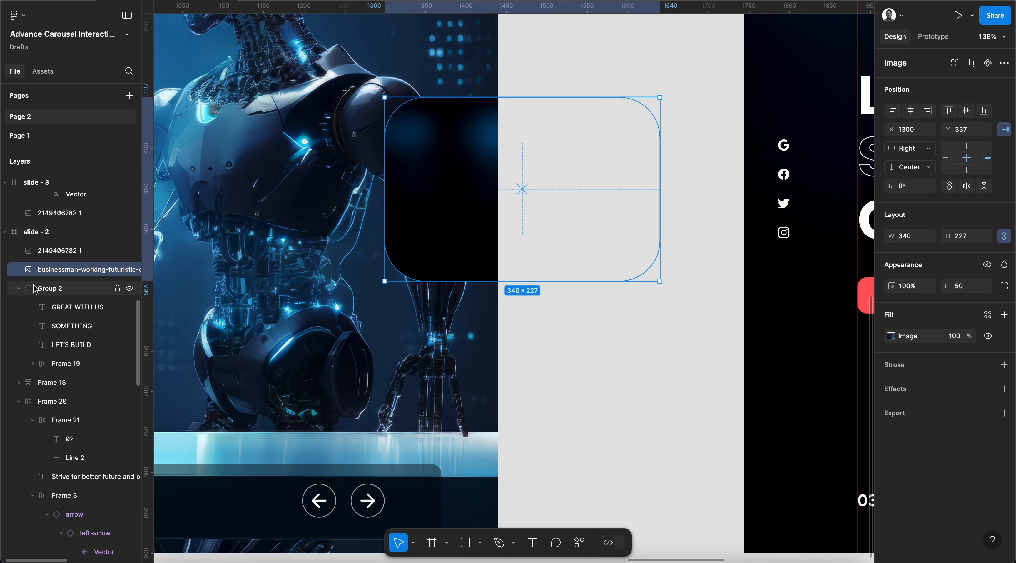
pyautogui.click(19, 289)
pyautogui.press('Delete')
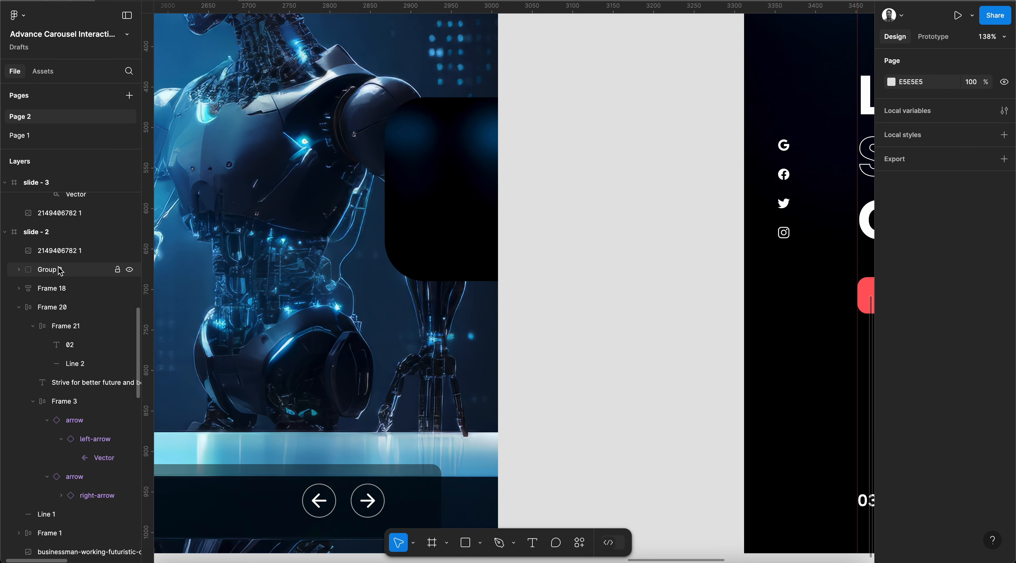
pyautogui.click(62, 252)
pyautogui.press('-')
pyautogui.press('[')
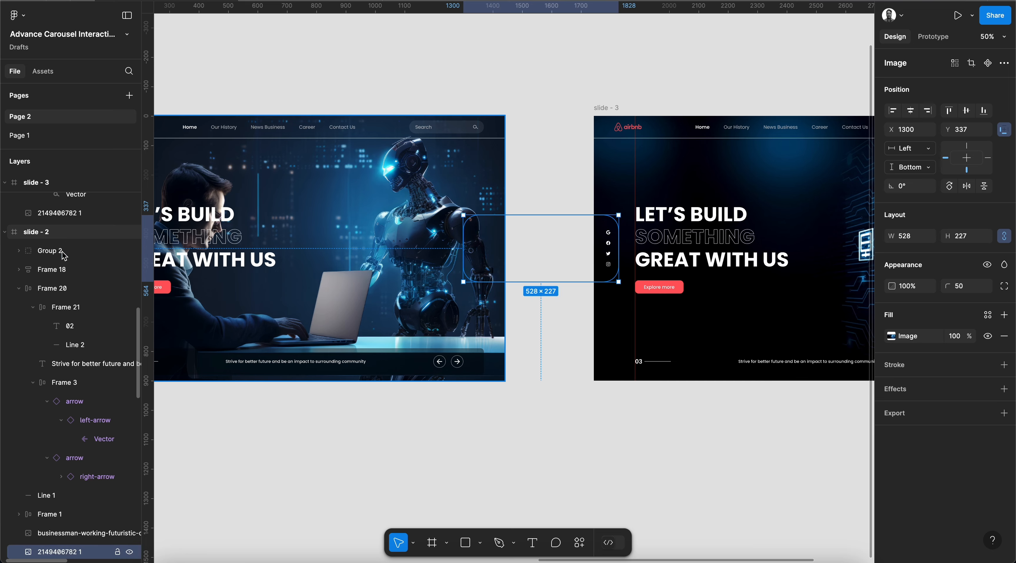
pyautogui.click(431, 184)
pyautogui.press('[')
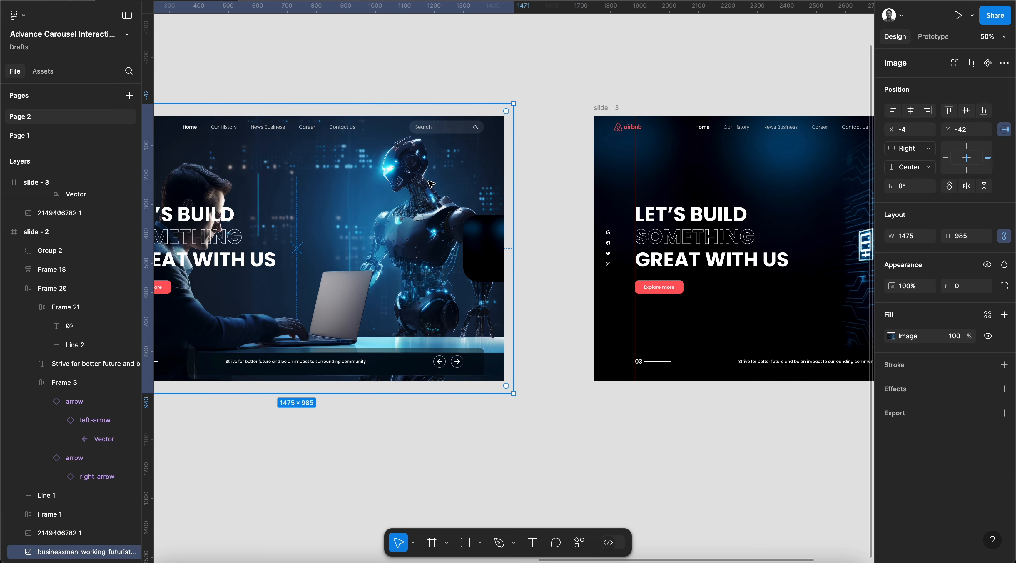
pyautogui.click(575, 241)
# Play the carousel transition from slide - 2 to slide - 3 in the prototype preview.
pyautogui.scroll(-2, 575, 241)
pyautogui.hscroll(-15, 574, 241)
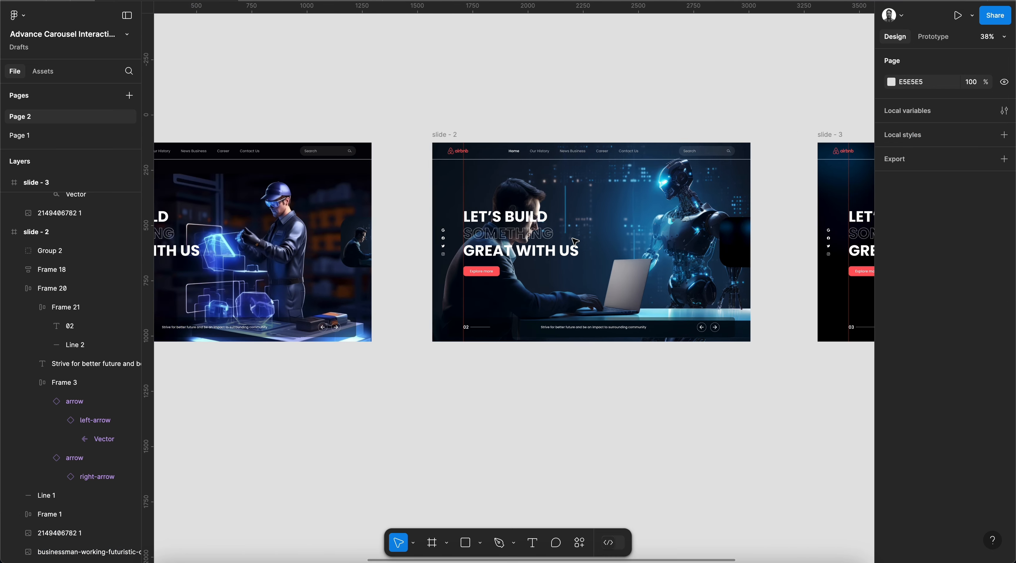
pyautogui.click(298, 0)
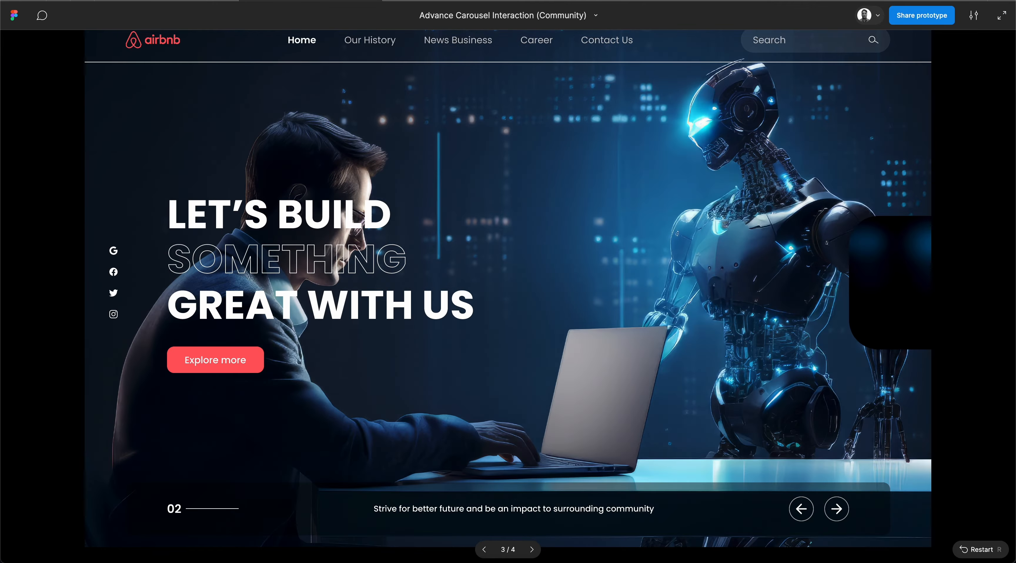
pyautogui.click(836, 509)
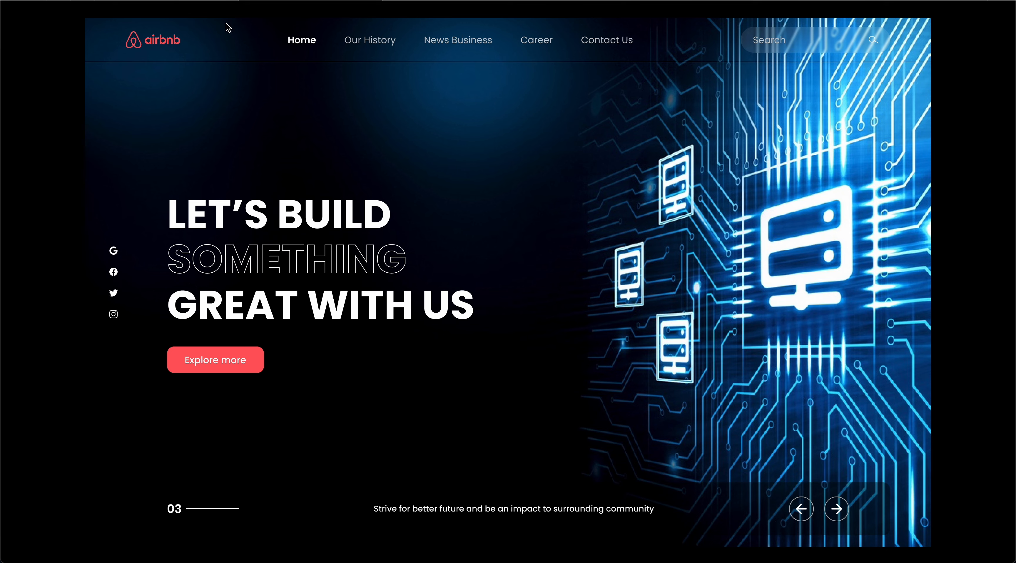
pyautogui.click(228, 1)
# Set the Smart animate duration of slide - 1's next-arrow interaction to 300 ms and play the transition in the preview.
pyautogui.hscroll(5, 434, 178)
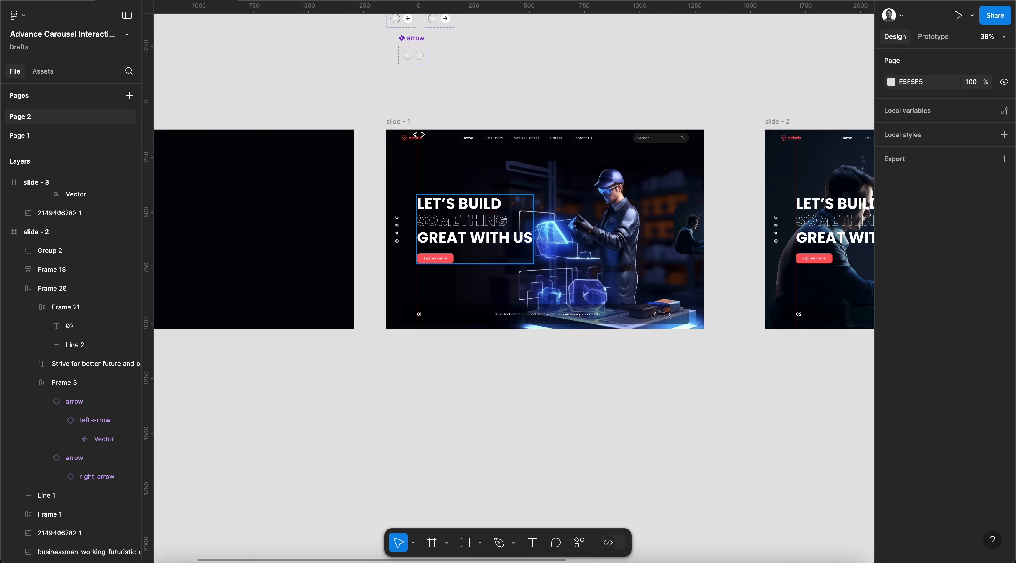
pyautogui.click(398, 121)
pyautogui.hscroll(5, 399, 120)
pyautogui.hotkey('shift', 'e')
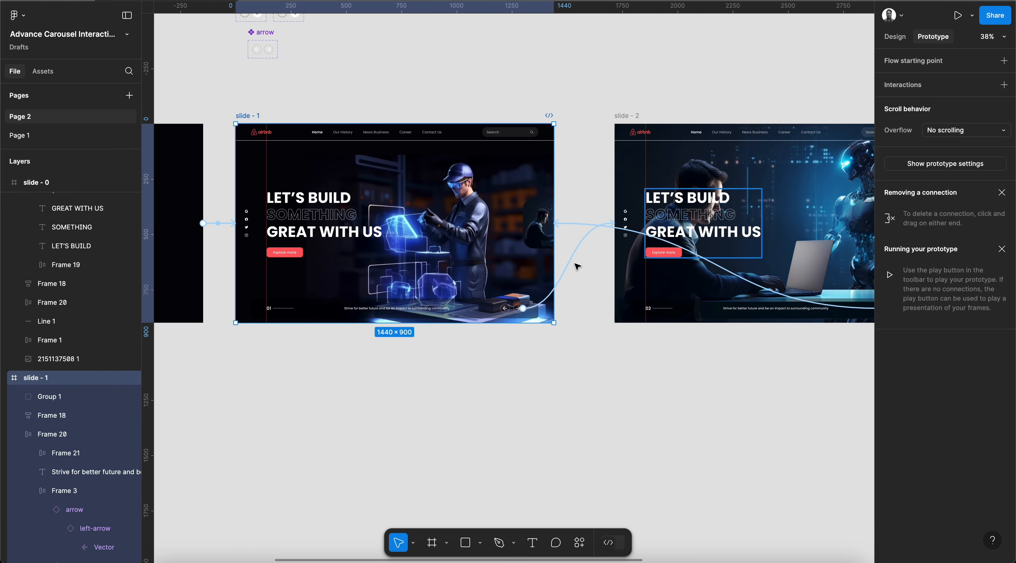
pyautogui.click(575, 257)
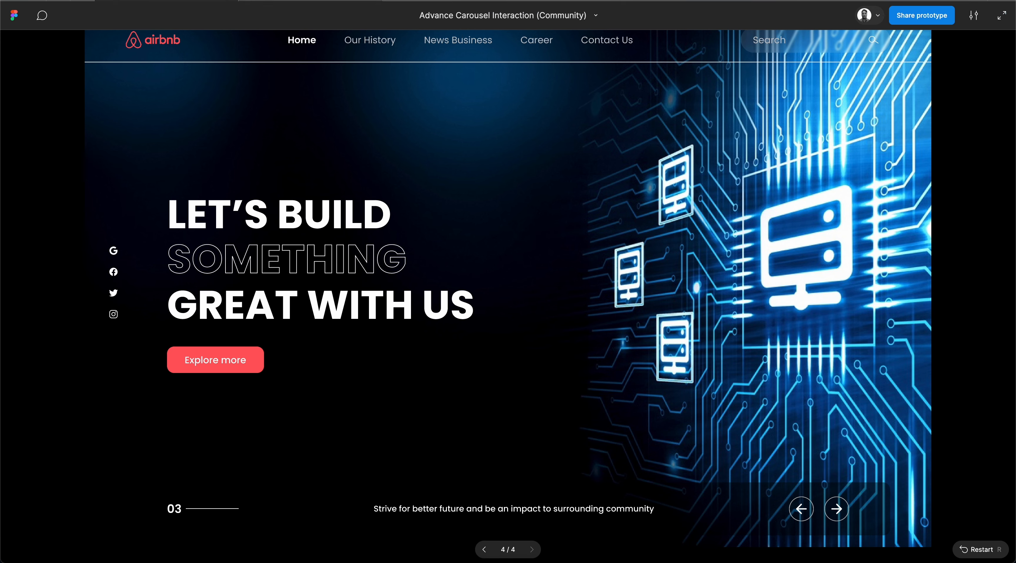
pyautogui.press('Left')
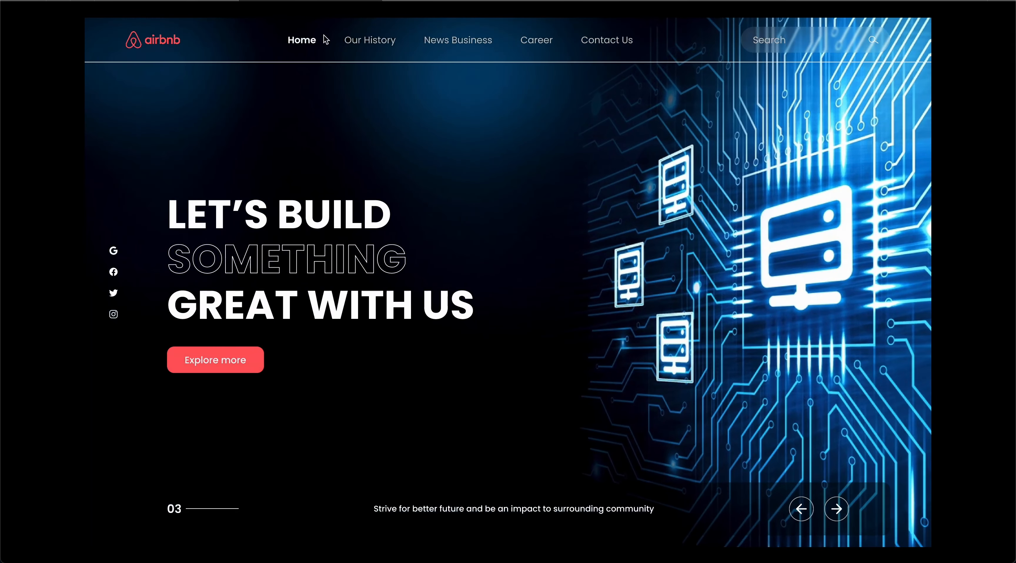
pyautogui.click(177, 1)
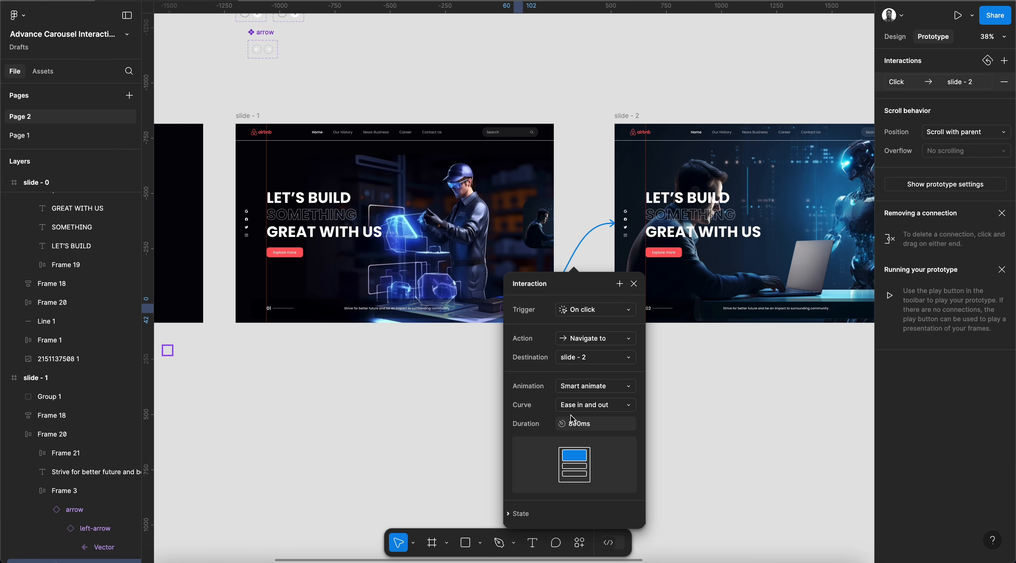
pyautogui.moveTo(576, 426); pyautogui.dragTo(557, 425)
pyautogui.click(634, 283)
pyautogui.click(357, 1)
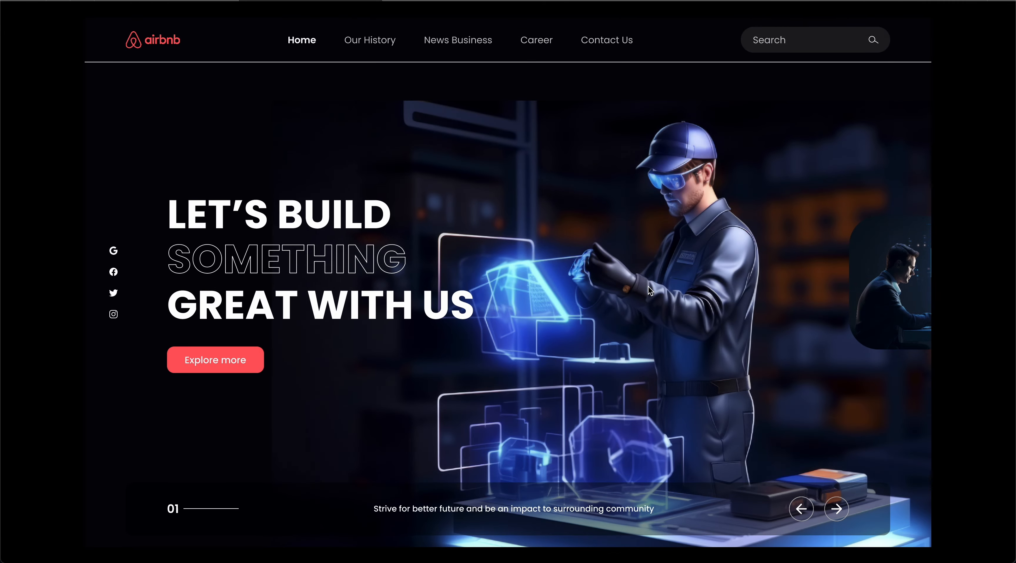
pyautogui.click(837, 509)
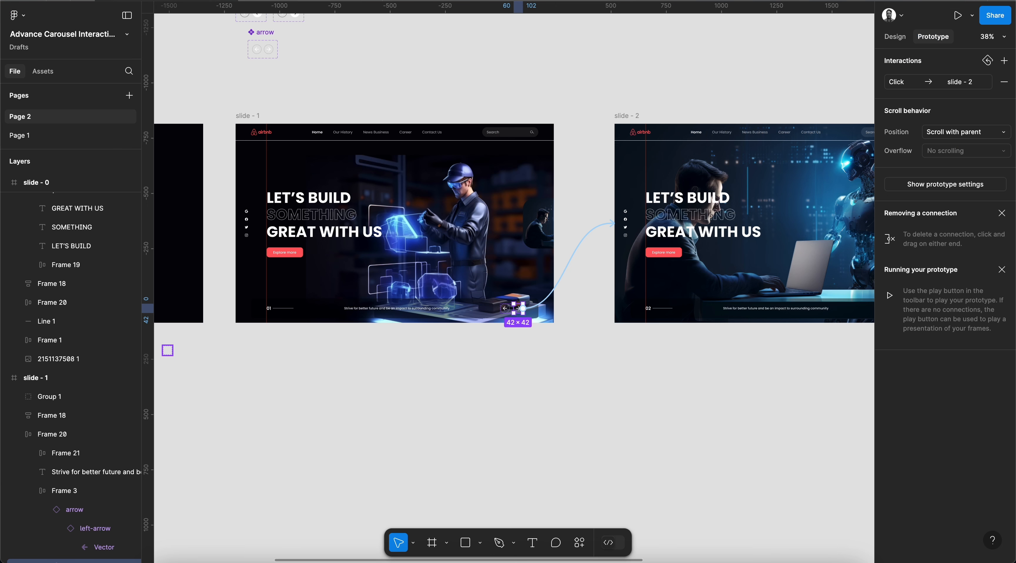
# Set the Smart animate duration of slide - 1's next-arrow interaction leading to slide - 2 to 600 ms.
pyautogui.click(246, 115)
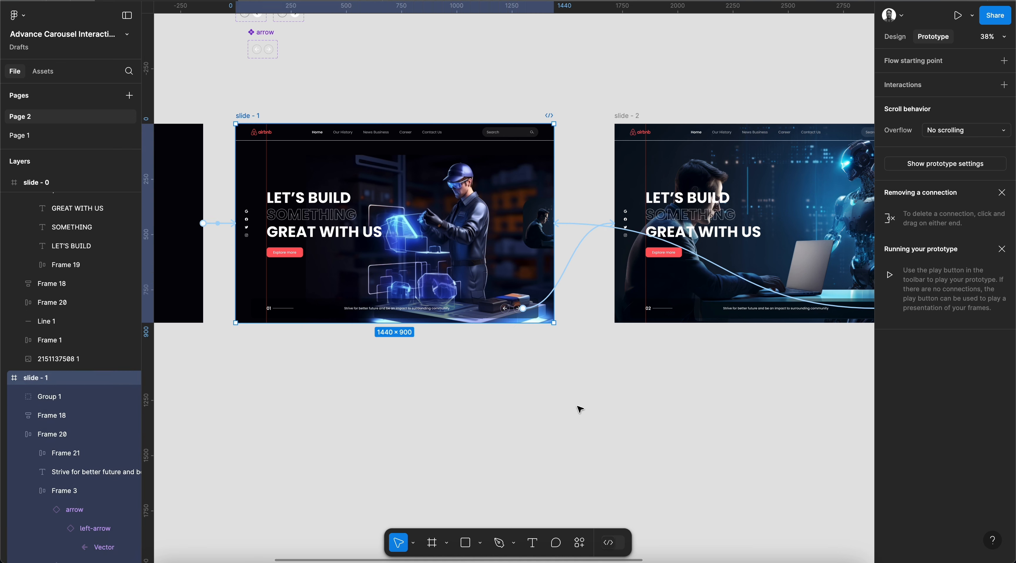
pyautogui.hscroll(5, 579, 409)
pyautogui.hscroll(-5, 580, 408)
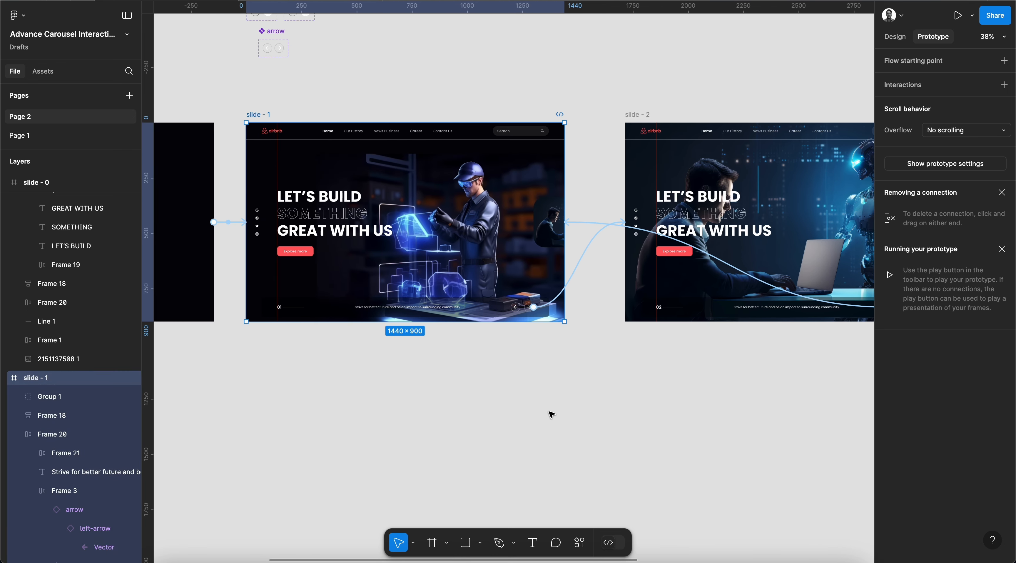
pyautogui.click(588, 254)
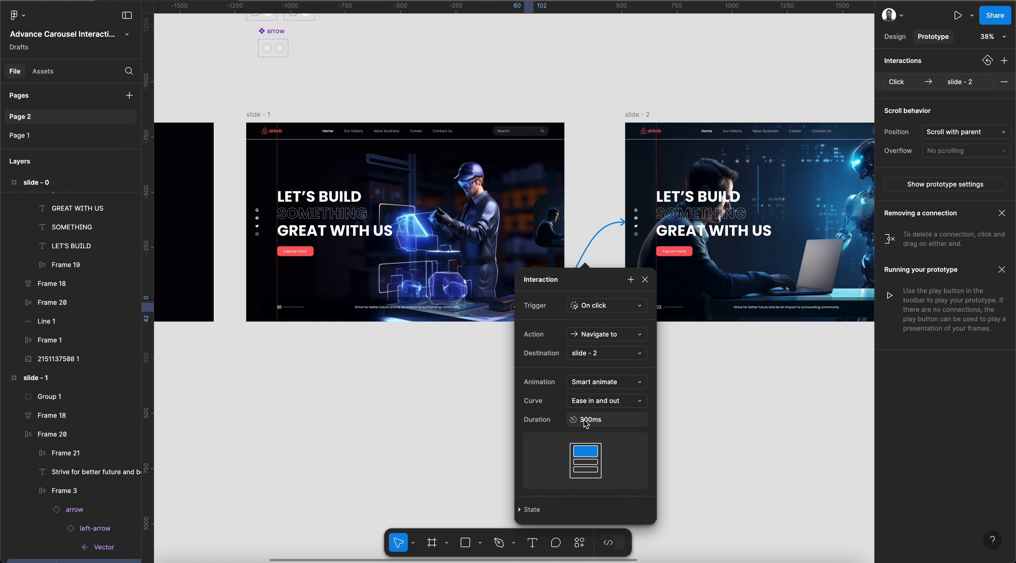
pyautogui.moveTo(583, 420); pyautogui.dragTo(567, 420)
pyautogui.press('Return')
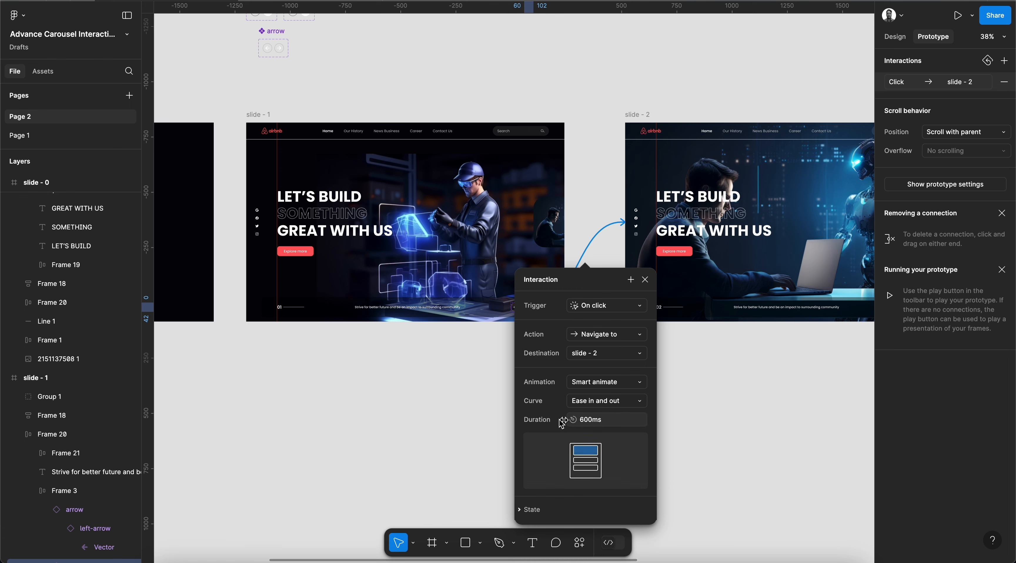
# Play the transition from slide - 1 to slide - 2 in the preview, then close the interaction settings.
pyautogui.click(311, 1)
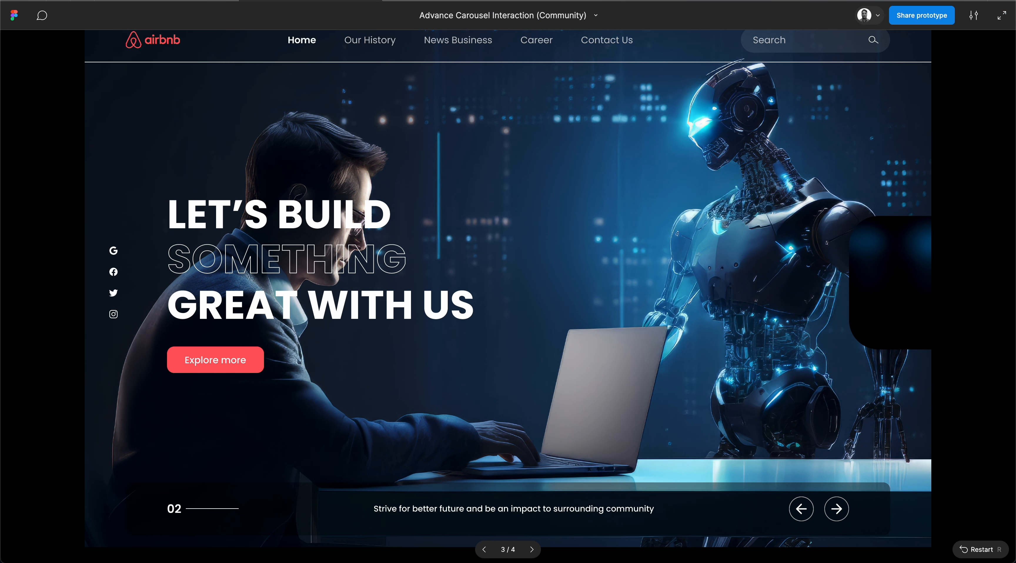
pyautogui.press('Left')
pyautogui.click(837, 509)
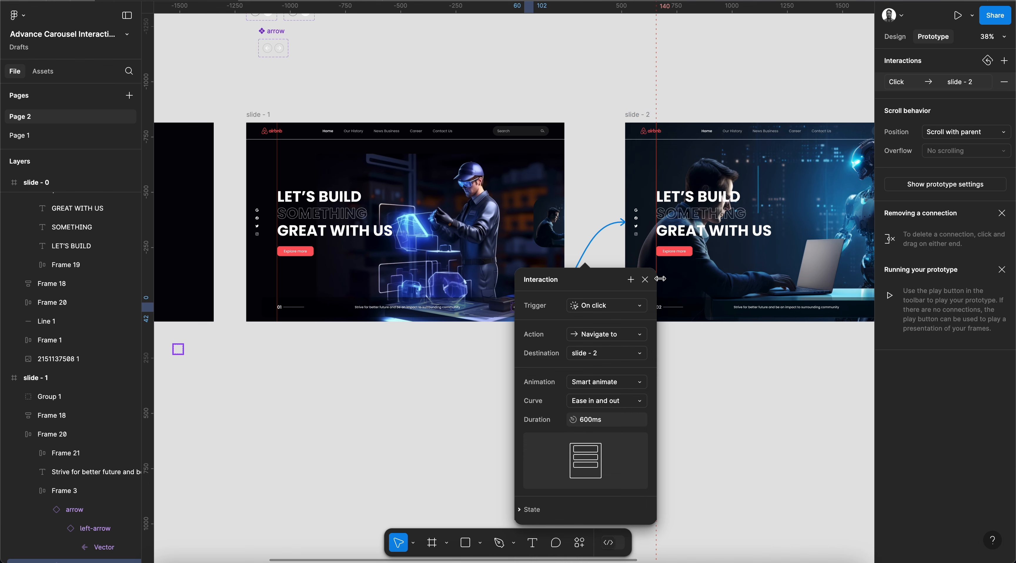
pyautogui.click(645, 279)
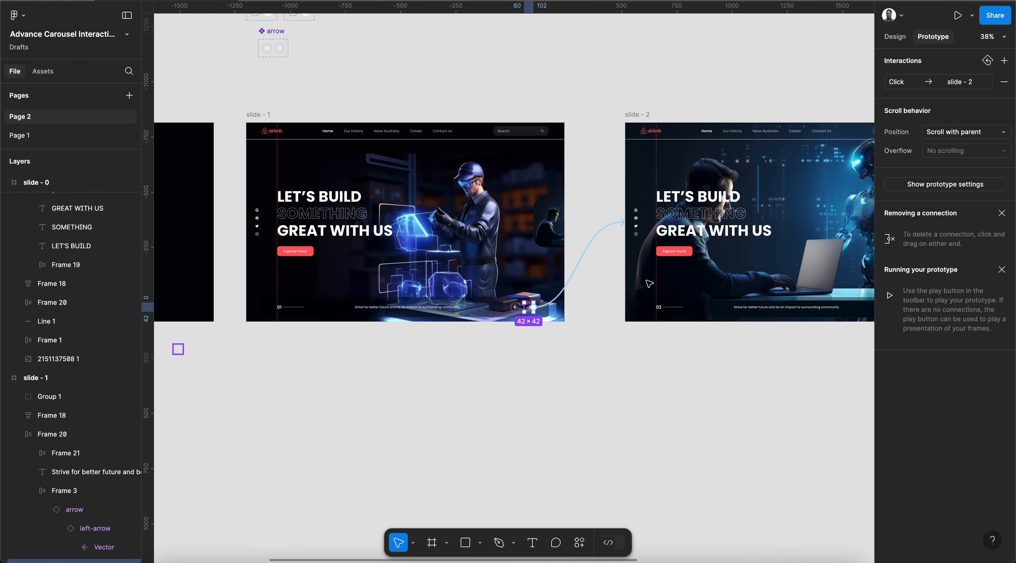
# Set the Smart animate duration of slide - 2's next-arrow interaction leading to slide - 3 to 800 ms.
pyautogui.click(895, 36)
pyautogui.hscroll(-2, 539, 385)
pyautogui.scroll(1, 539, 385)
pyautogui.hscroll(-3, 539, 385)
pyautogui.scroll(1, 540, 385)
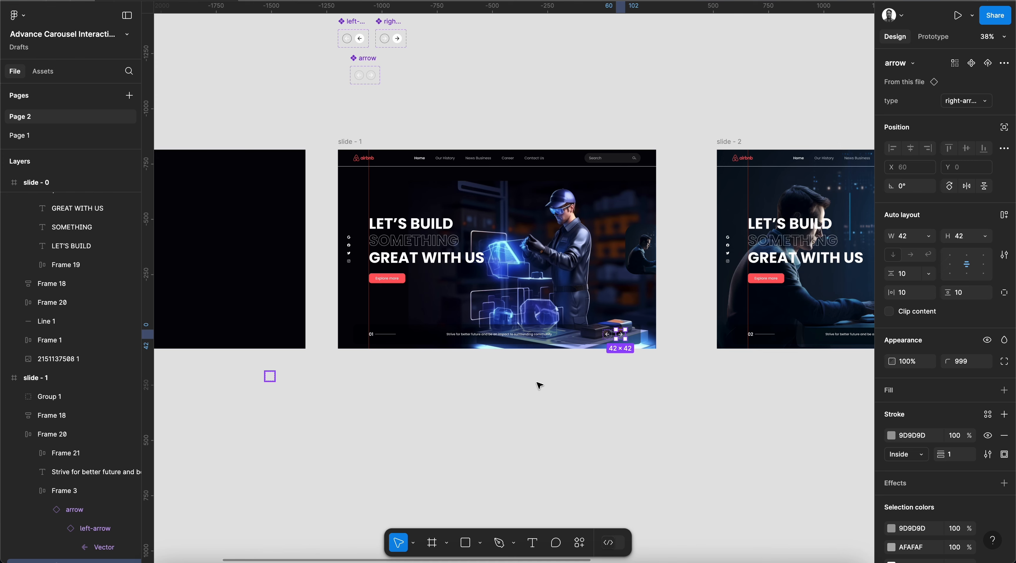
pyautogui.hscroll(4, 540, 385)
pyautogui.scroll(1, 539, 384)
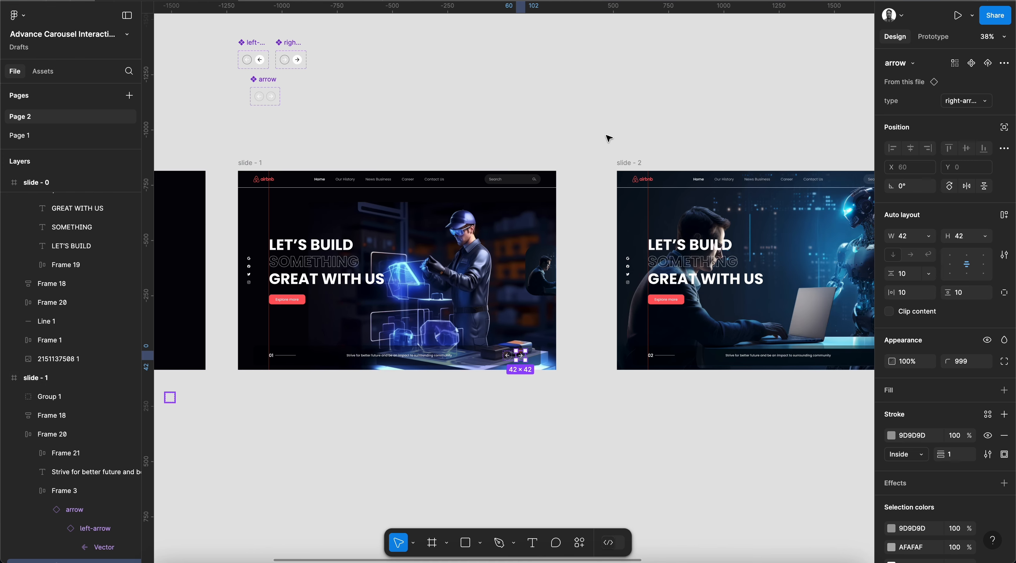
pyautogui.hscroll(9, 621, 140)
pyautogui.click(410, 166)
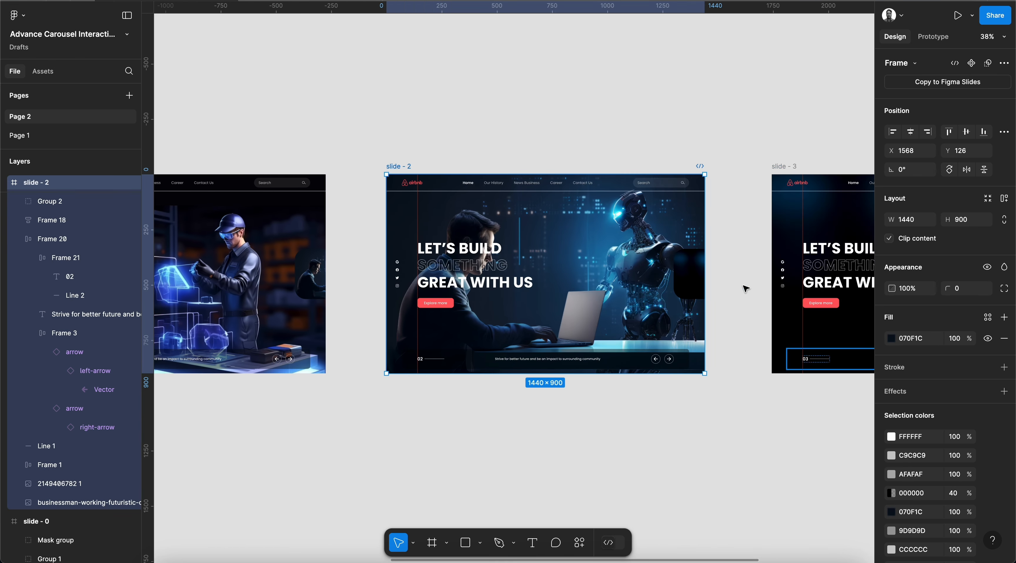
pyautogui.hotkey('shift', 'e')
pyautogui.click(744, 295)
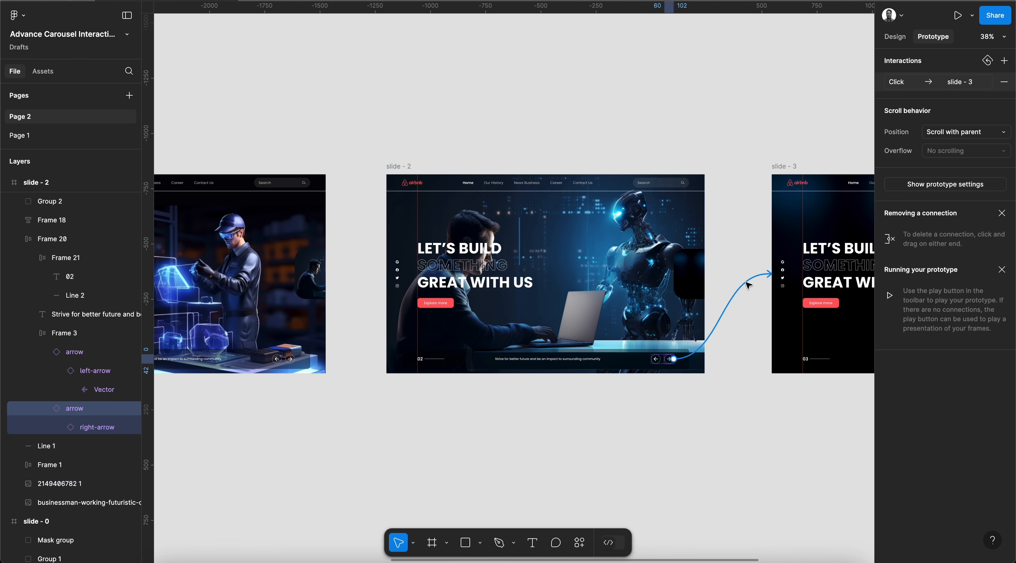
pyautogui.moveTo(745, 452); pyautogui.dragTo(715, 456)
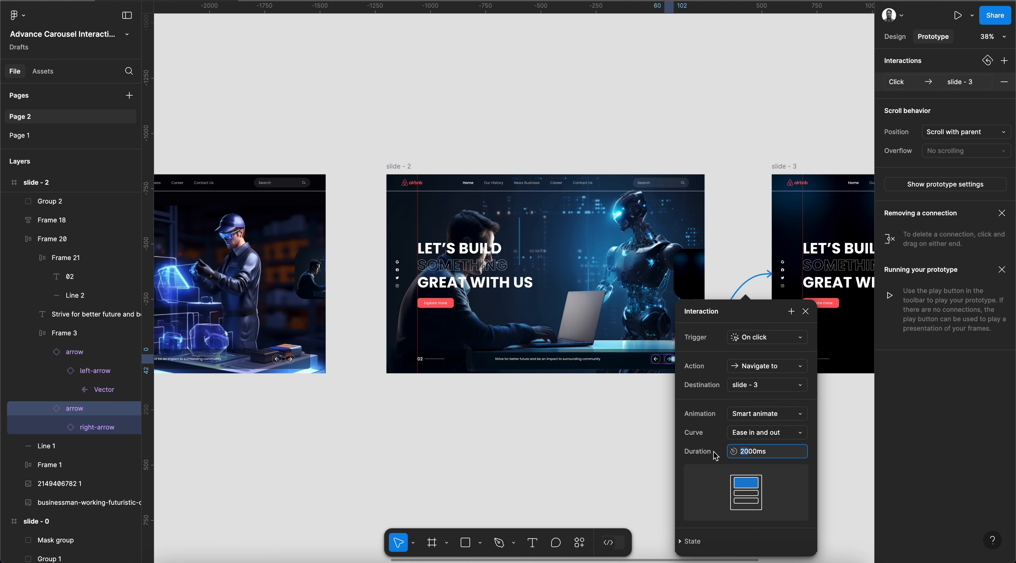
pyautogui.press('Return')
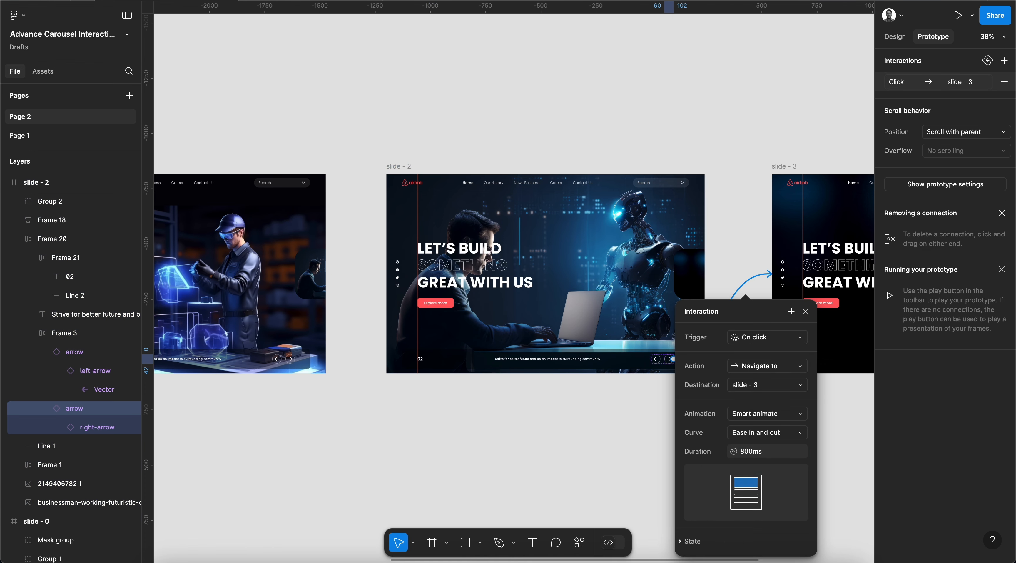
# Replay the transition from slide - 2 to slide - 3 in the preview and return to the design file.
pyautogui.click(340, 1)
pyautogui.press('Left')
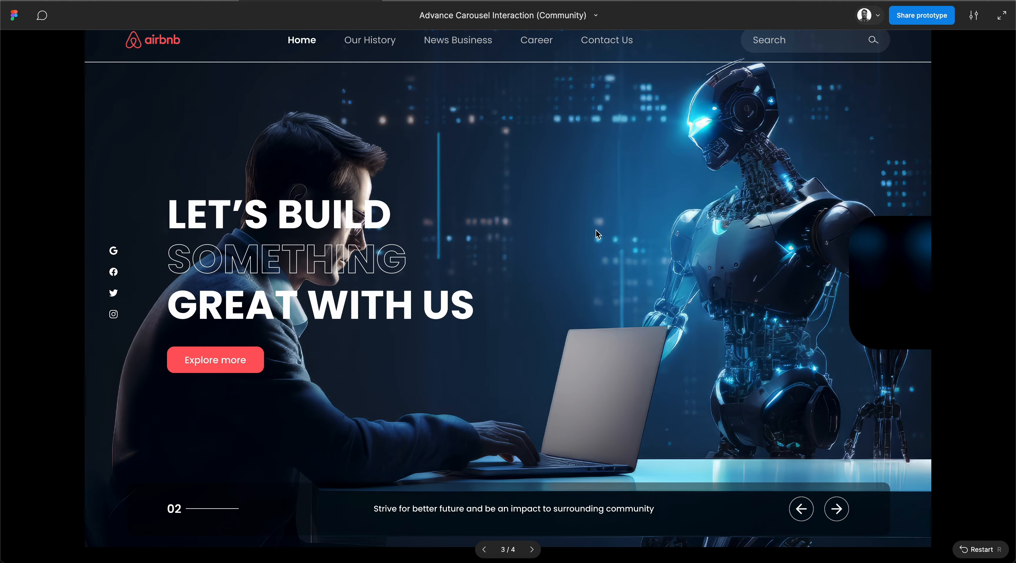
pyautogui.click(835, 509)
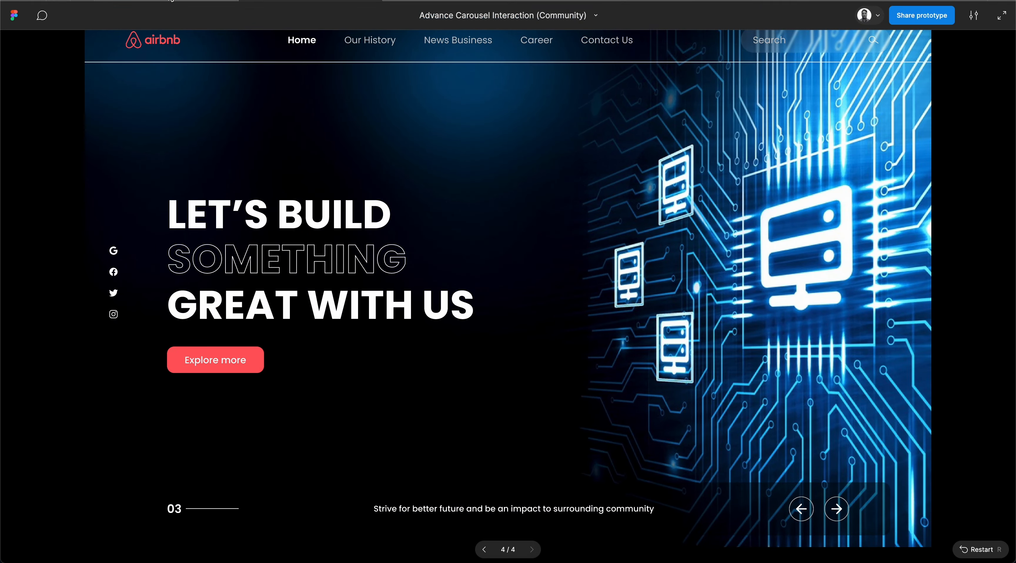
pyautogui.click(163, 1)
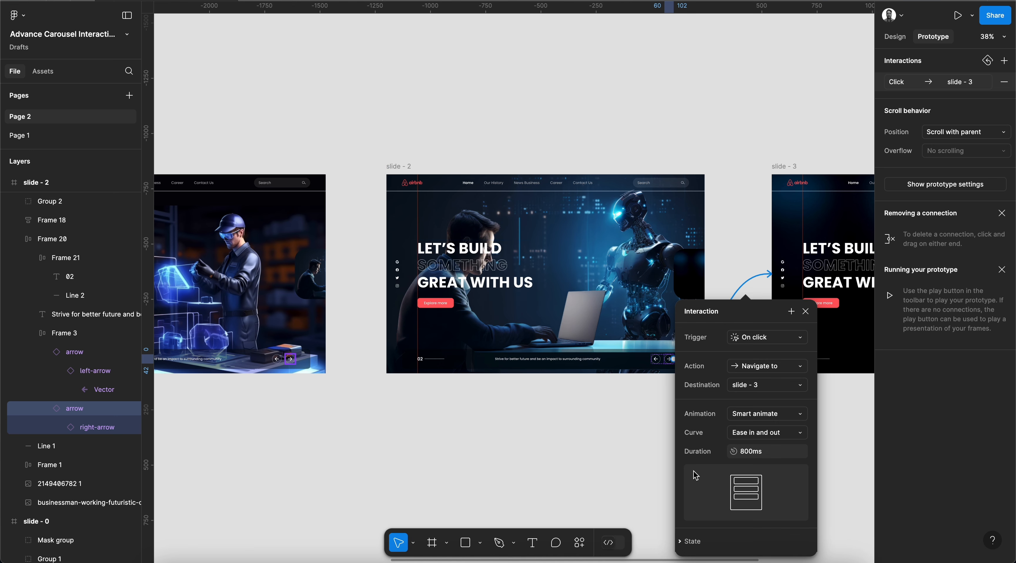
# Check how slide - 1 animates into slide - 2 in the preview, then return to the slides on the canvas.
pyautogui.hscroll(-10, 512, 330)
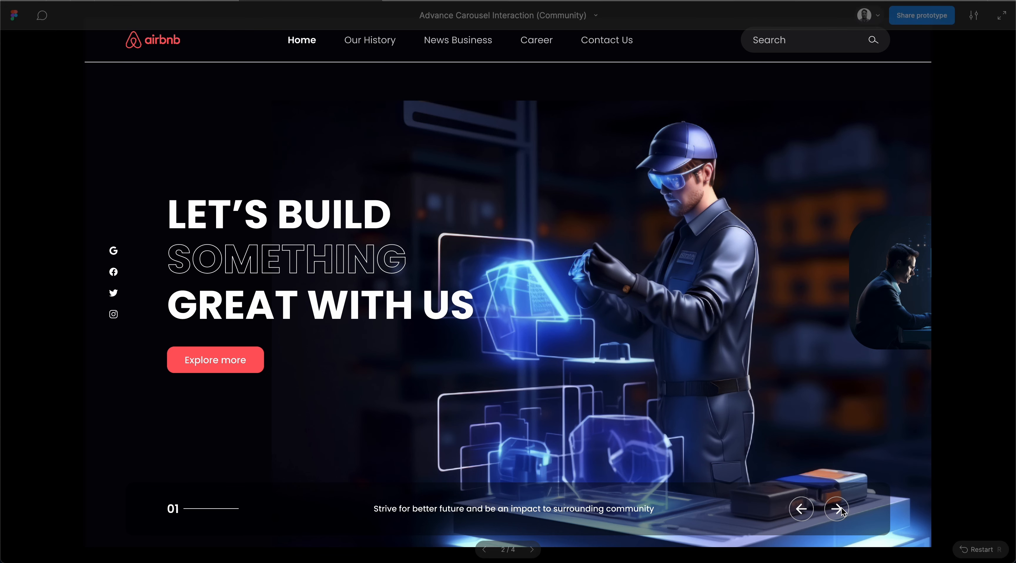
pyautogui.click(837, 509)
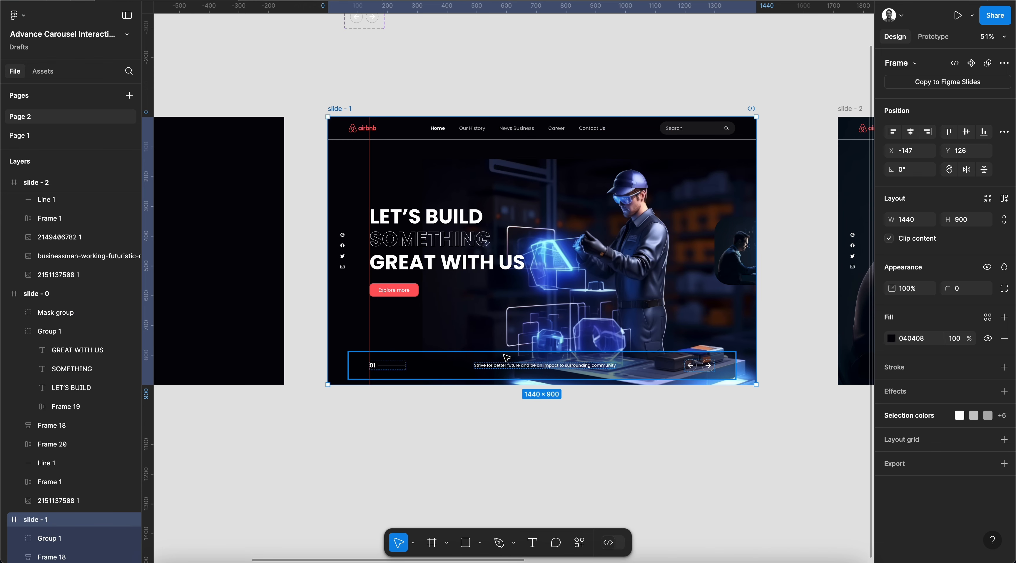
pyautogui.hscroll(5, 591, 312)
pyautogui.click(651, 272)
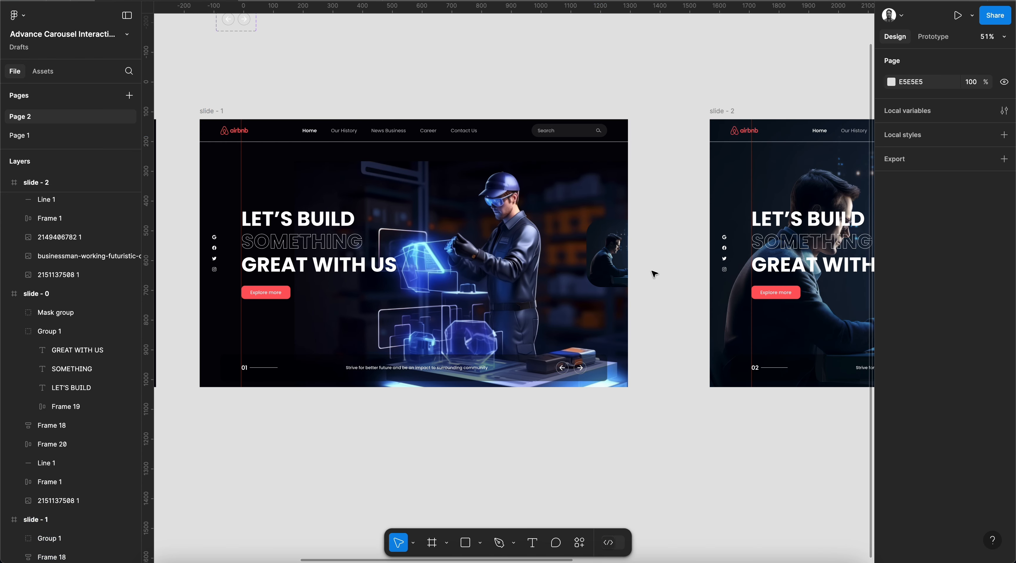
# Copy the businessman thumbnail image from slide - 1 and paste it into slide - 2.
pyautogui.click(614, 255)
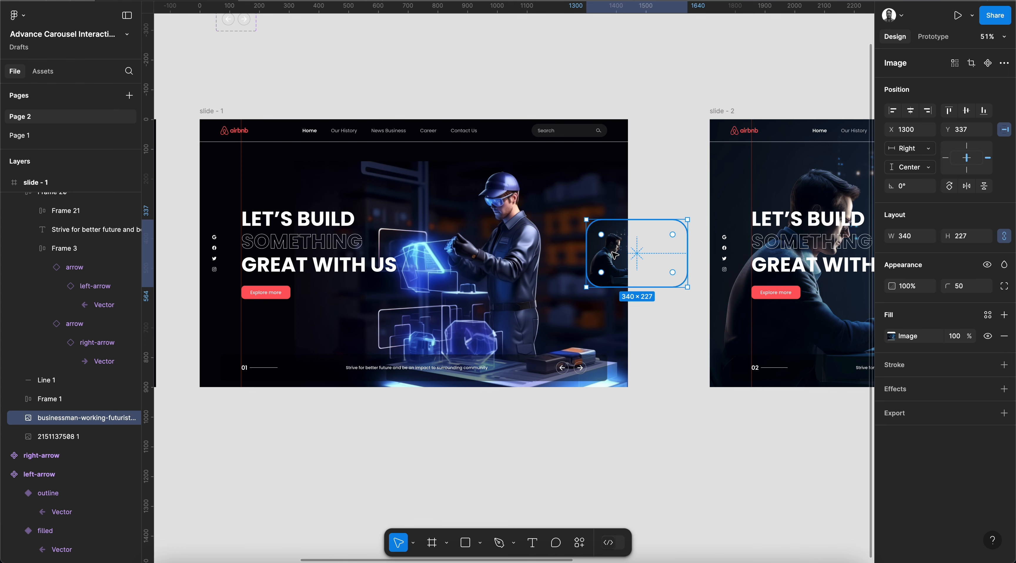
pyautogui.hscroll(10, 615, 255)
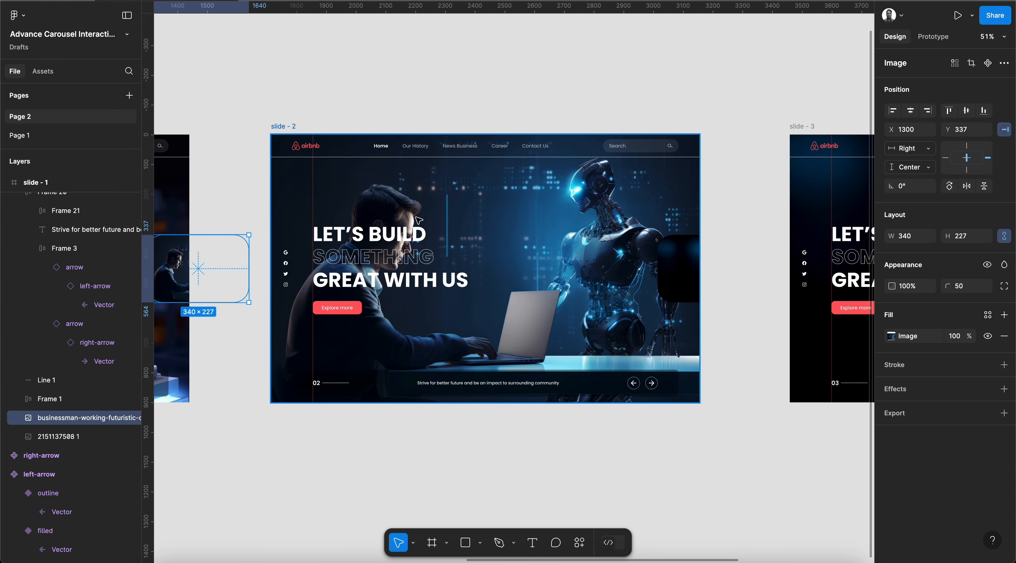
pyautogui.click(280, 127)
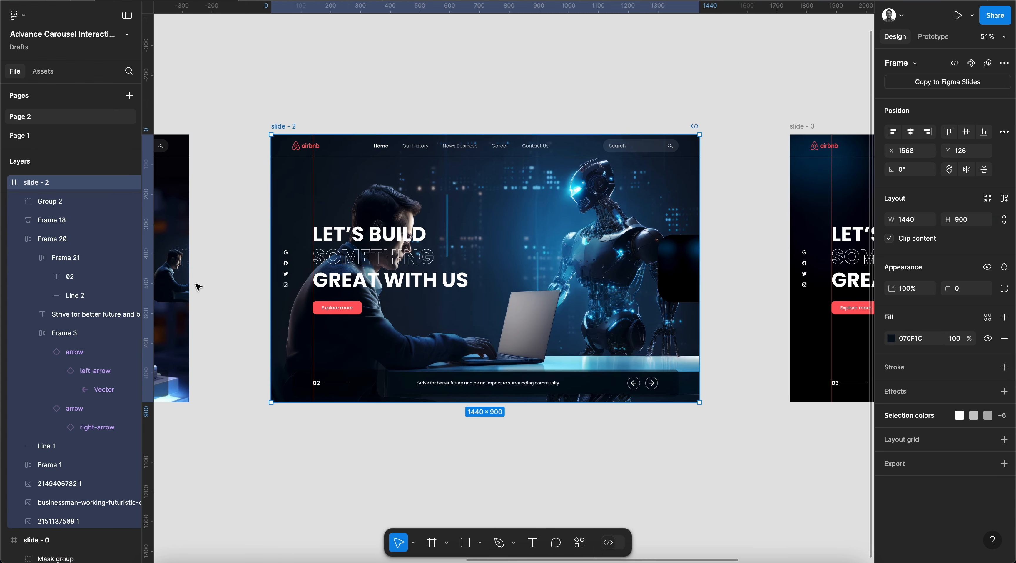
pyautogui.click(19, 238)
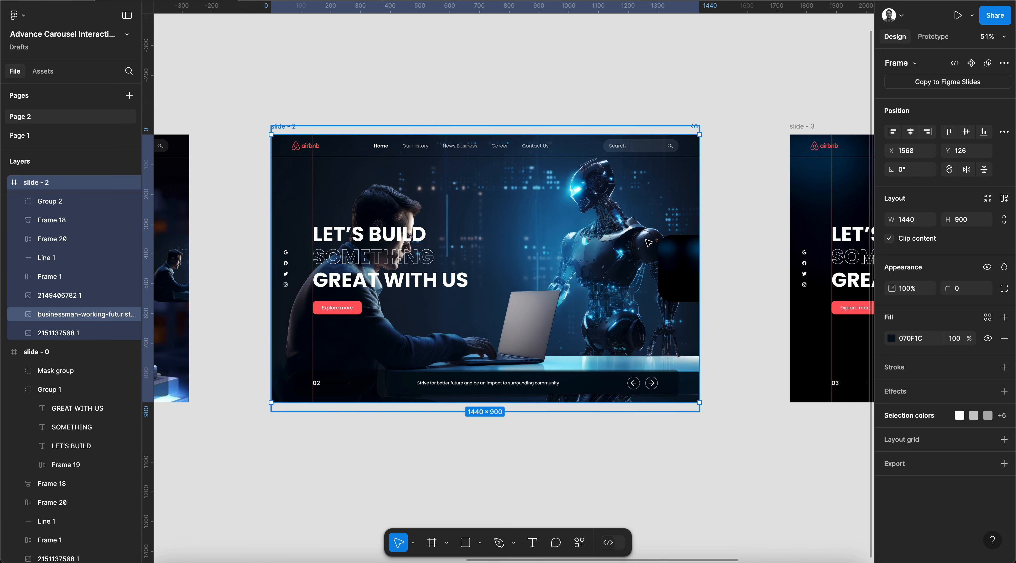
pyautogui.hotkey('ctrl', 'v')
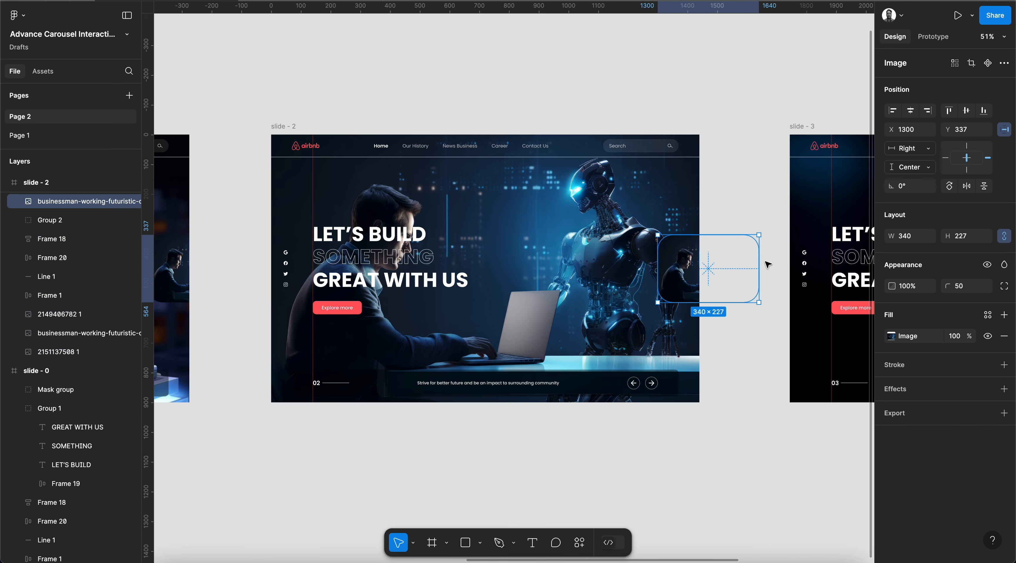
pyautogui.press('[')
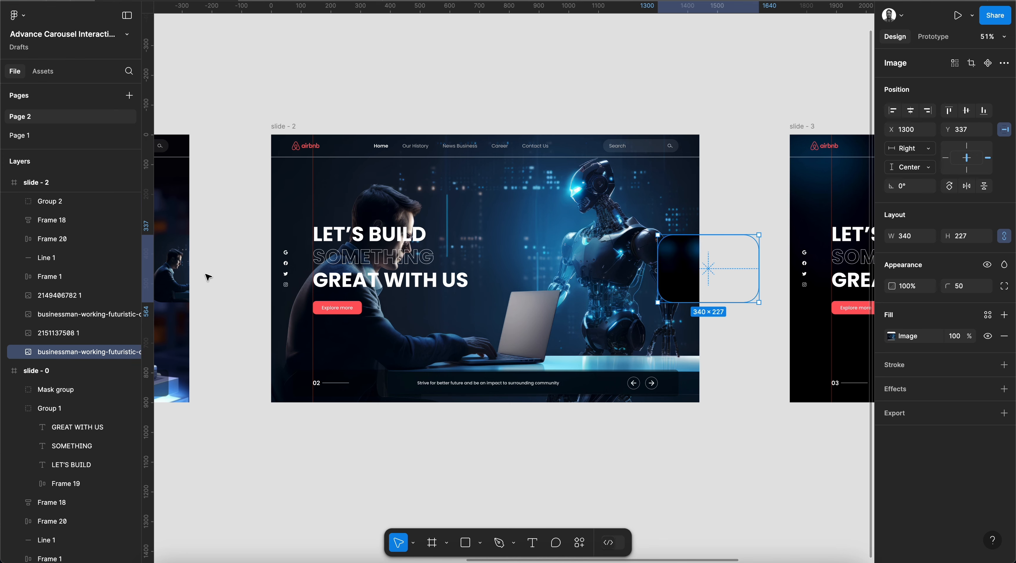
pyautogui.press(']')
pyautogui.press('[')
pyautogui.hotkey('ctrl', ']')
pyautogui.hotkey('ctrl', ']')
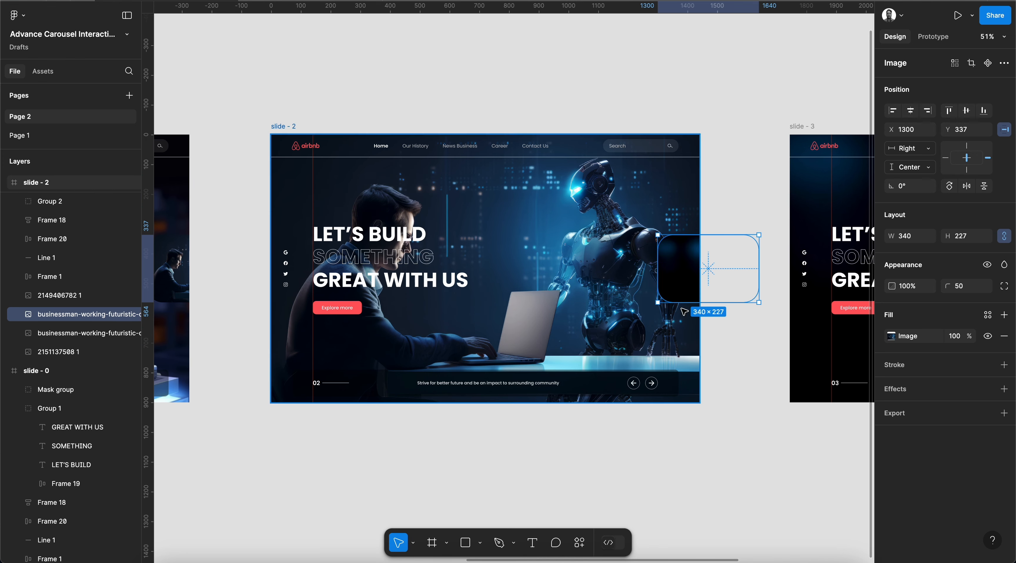
# Enlarge the pasted image to 1440 × 961 to cover slide - 2, and delete the old businessman background layer.
pyautogui.hscroll(-3, 683, 310)
pyautogui.moveTo(704, 274); pyautogui.dragTo(321, 311)
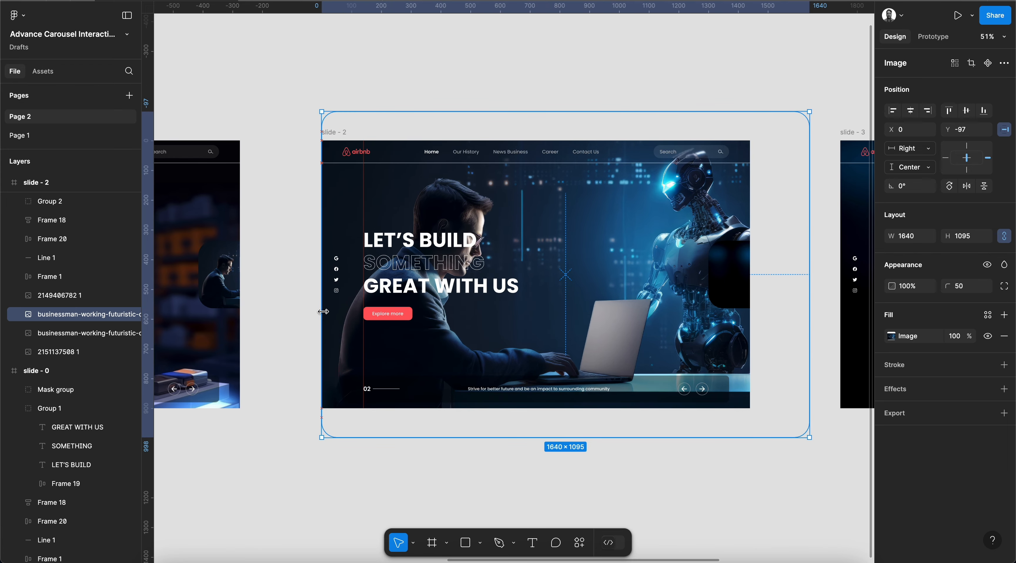
pyautogui.moveTo(809, 248); pyautogui.dragTo(750, 246)
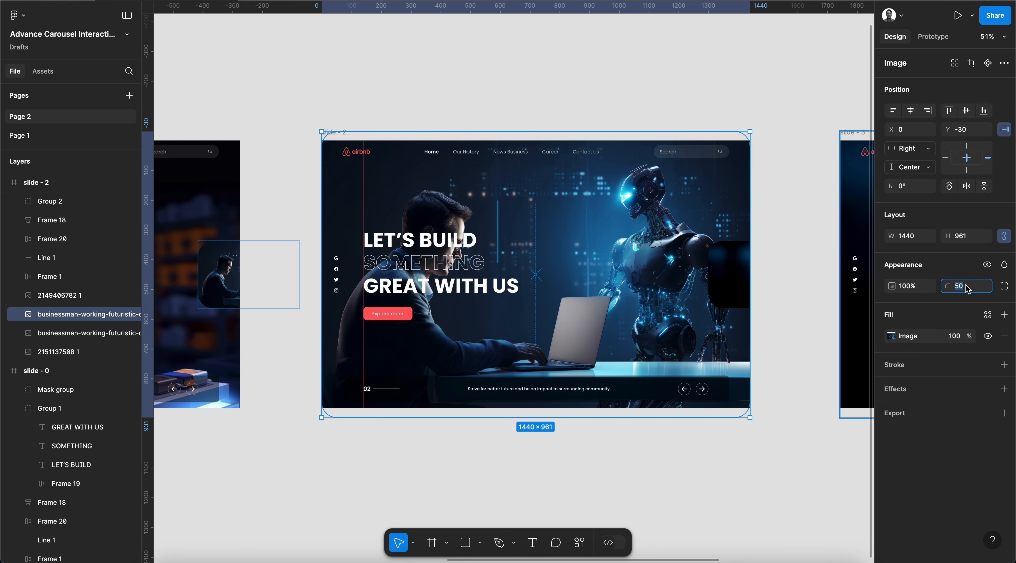
pyautogui.click(88, 332)
pyautogui.press('Delete')
pyautogui.hscroll(-8, 424, 259)
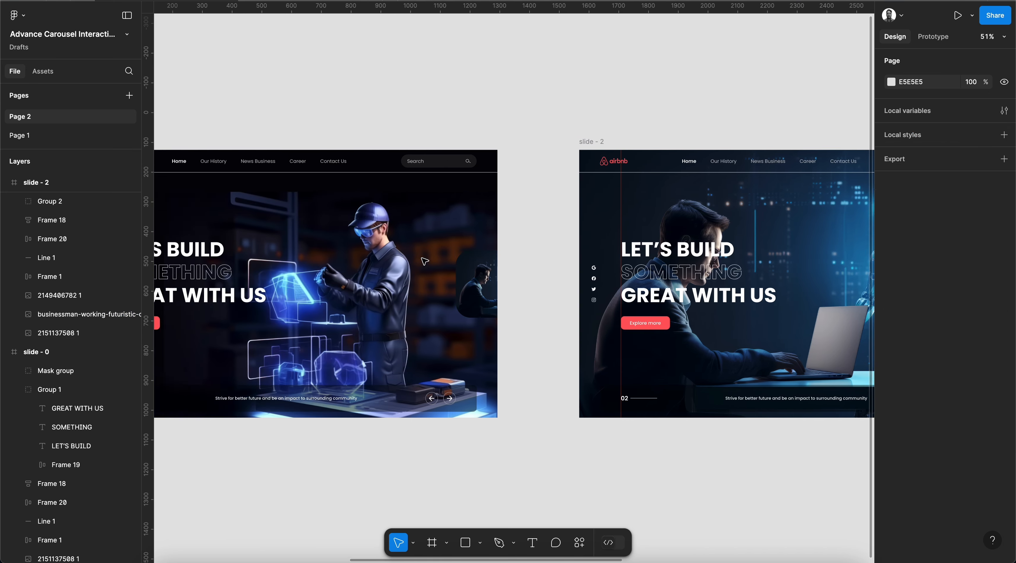
# Play the transitions from slide - 1 through the following slides in the preview, and return to slide - 1 in the design file.
pyautogui.hotkey('ctrl', 'Tab')
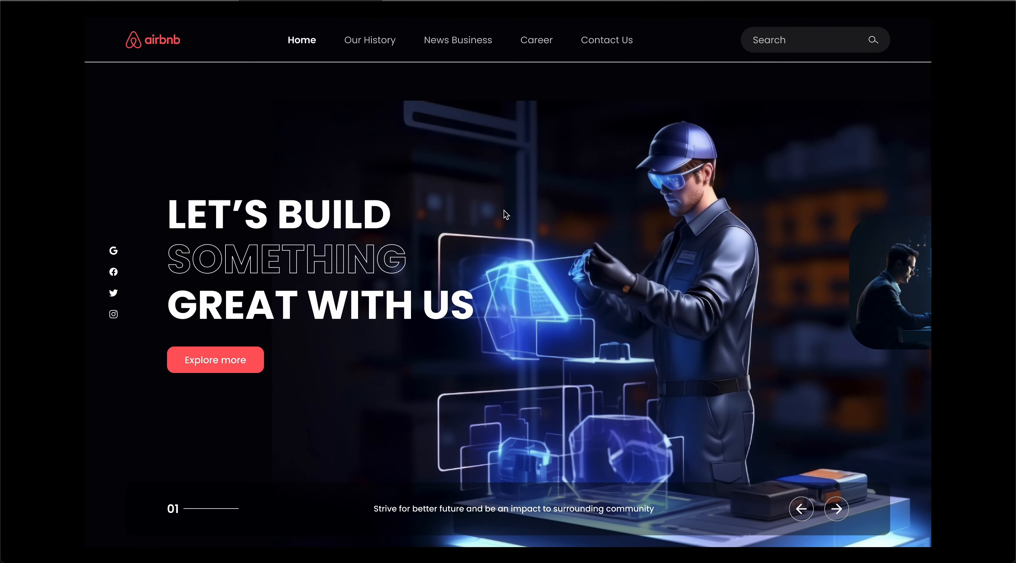
pyautogui.click(842, 505)
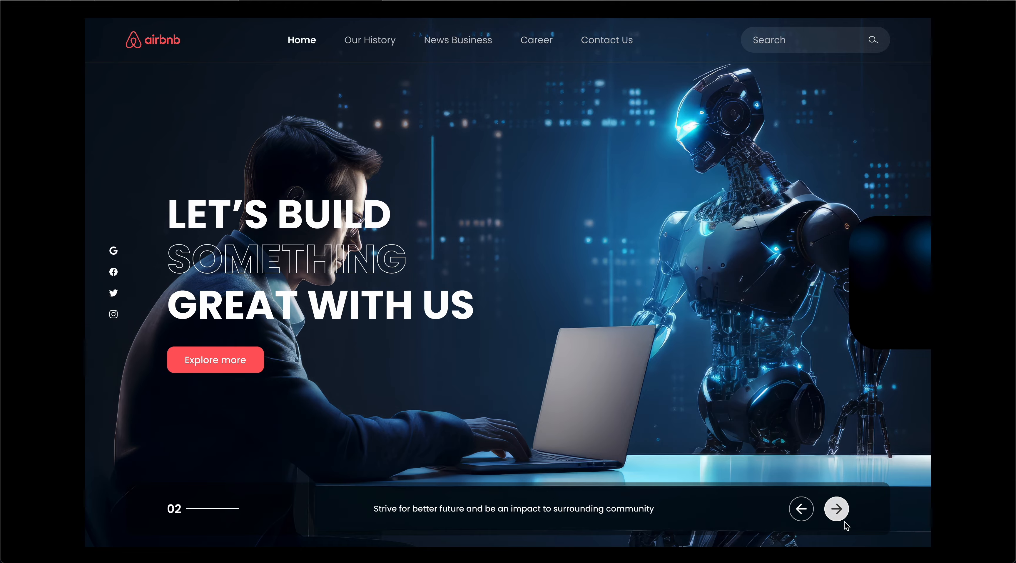
pyautogui.click(836, 509)
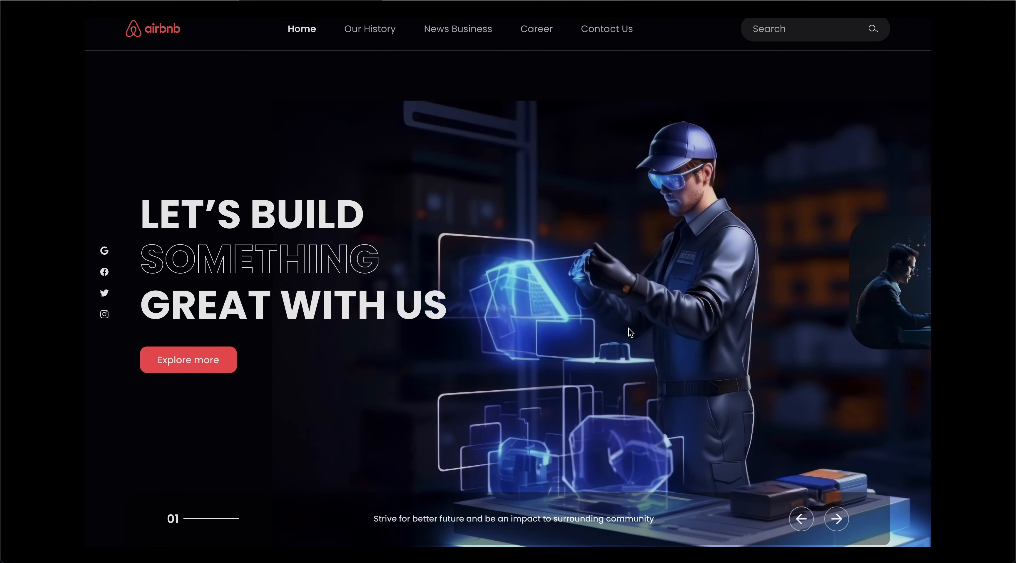
pyautogui.click(836, 514)
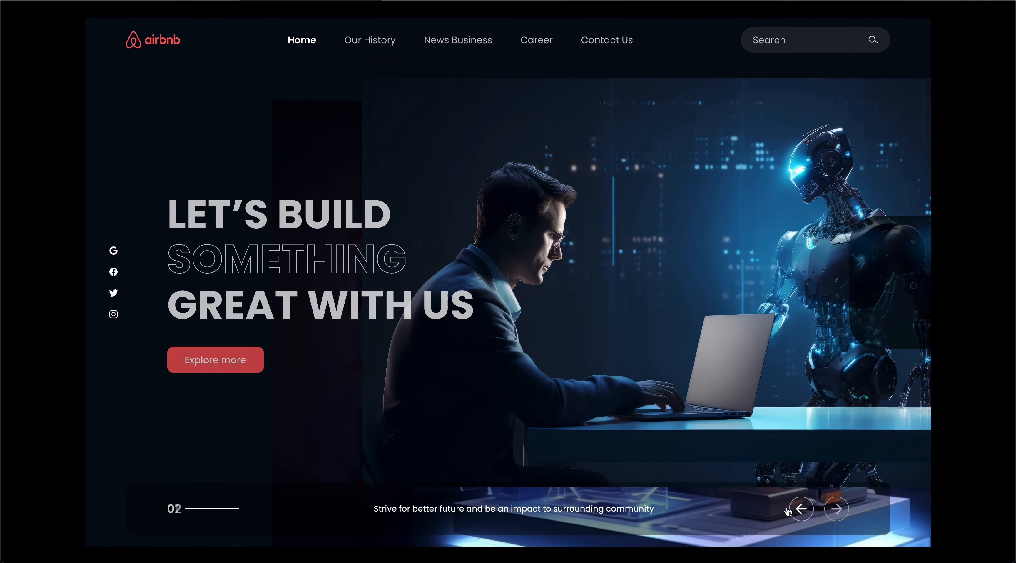
pyautogui.click(189, 1)
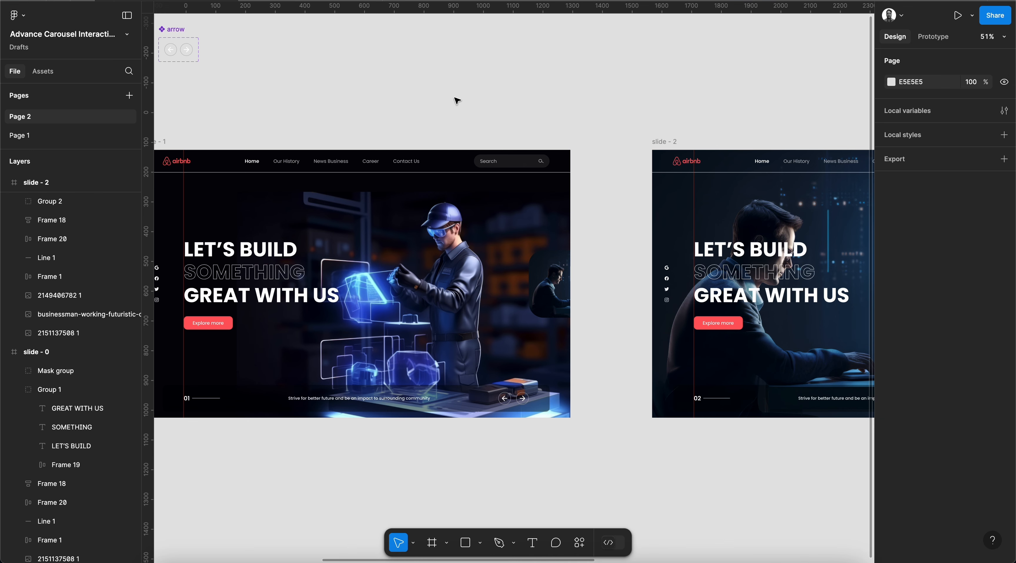
pyautogui.hscroll(-5, 454, 99)
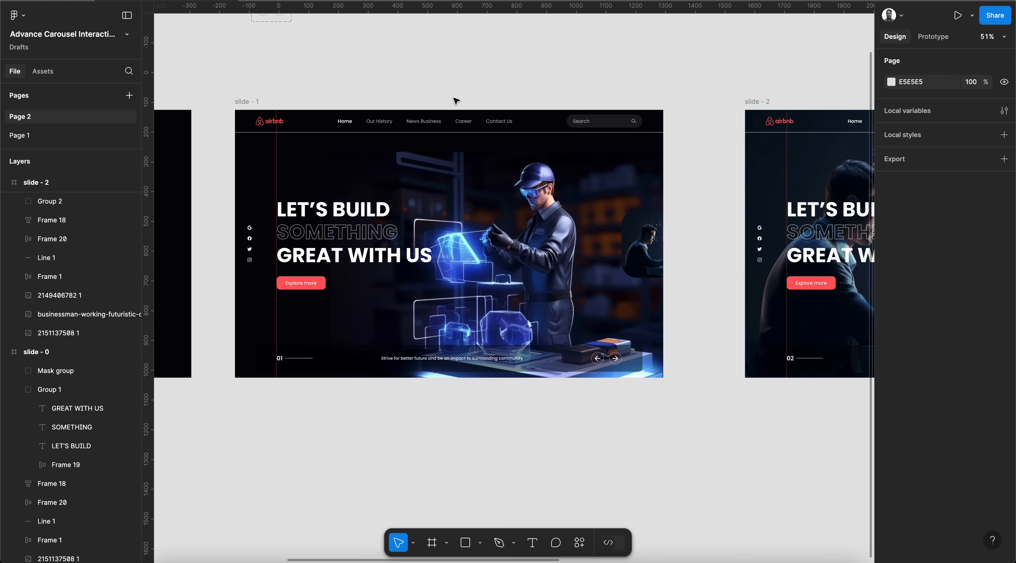
# Check the Smart animate settings of the next-arrow interactions on slide - 1 and slide - 2.
pyautogui.click(241, 127)
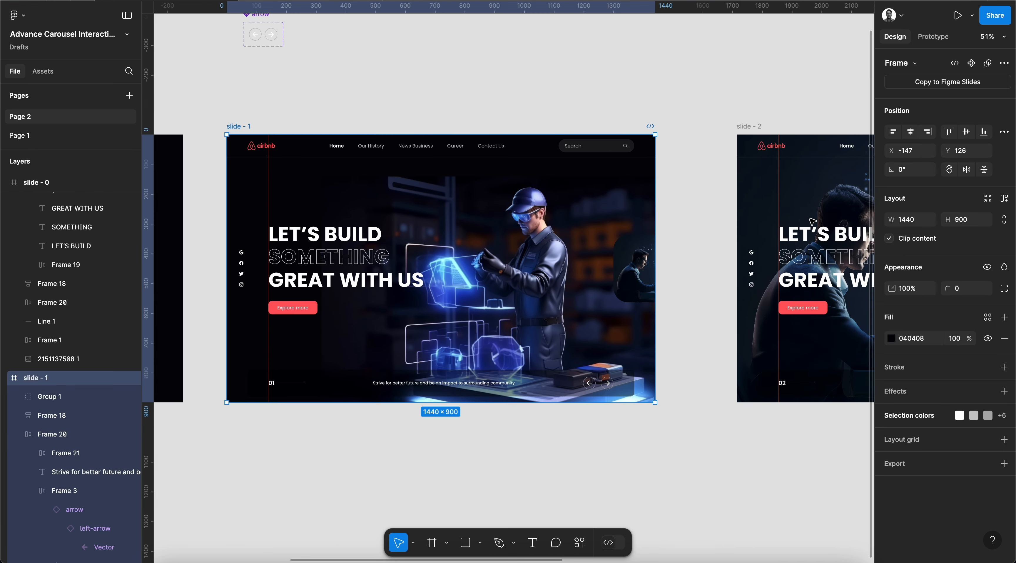
pyautogui.click(943, 37)
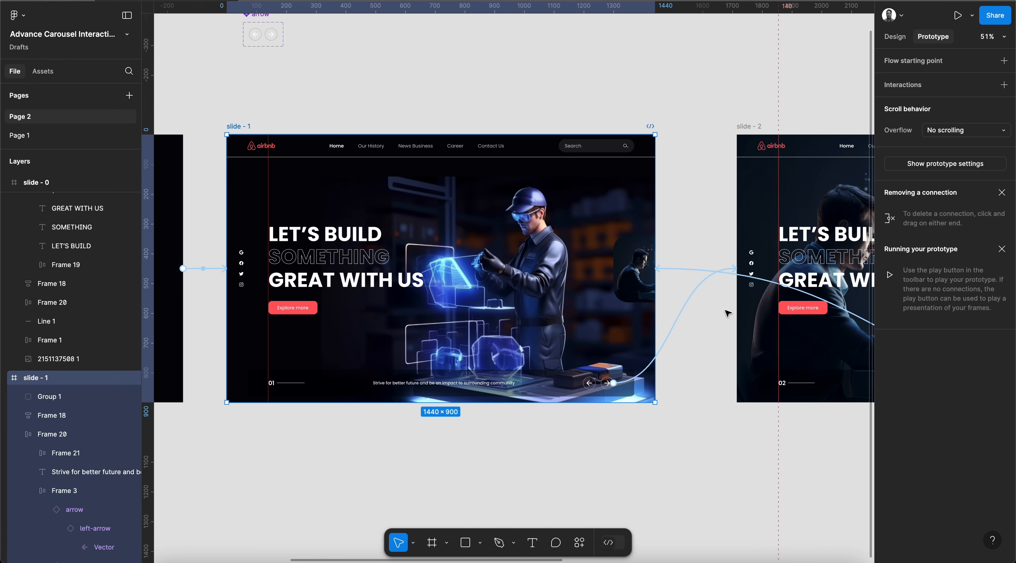
pyautogui.click(677, 317)
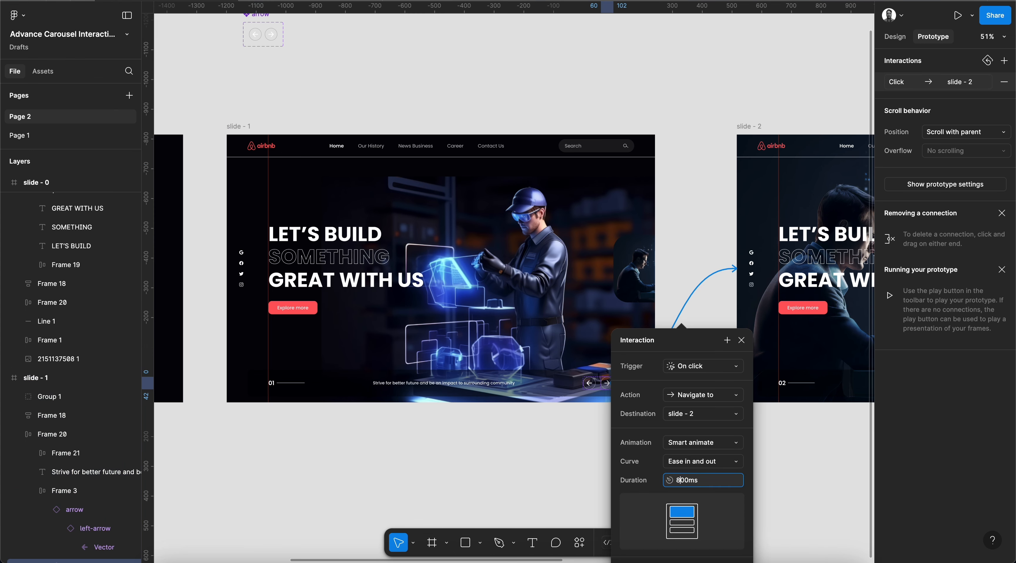
pyautogui.hscroll(10, 637, 299)
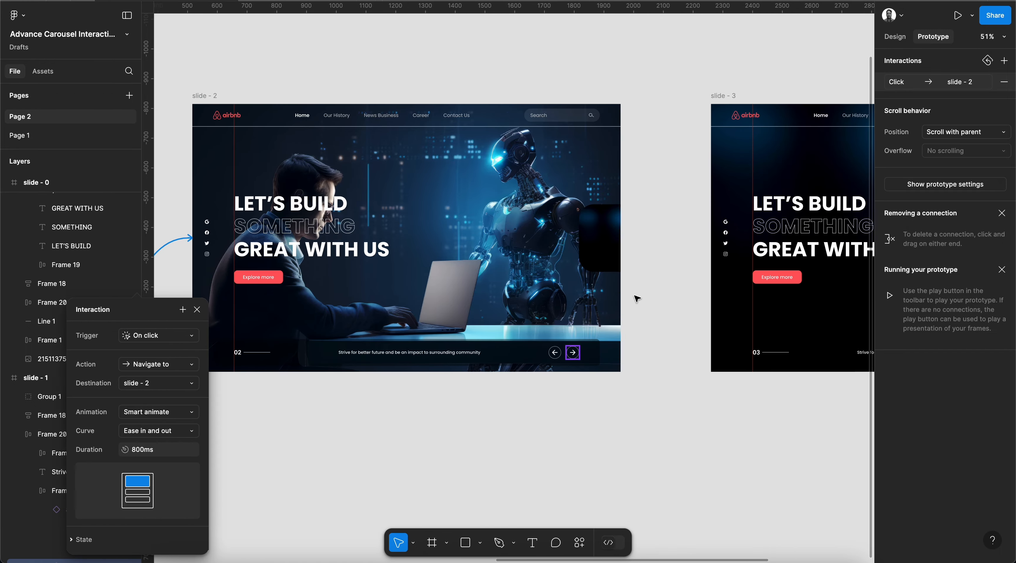
pyautogui.click(180, 96)
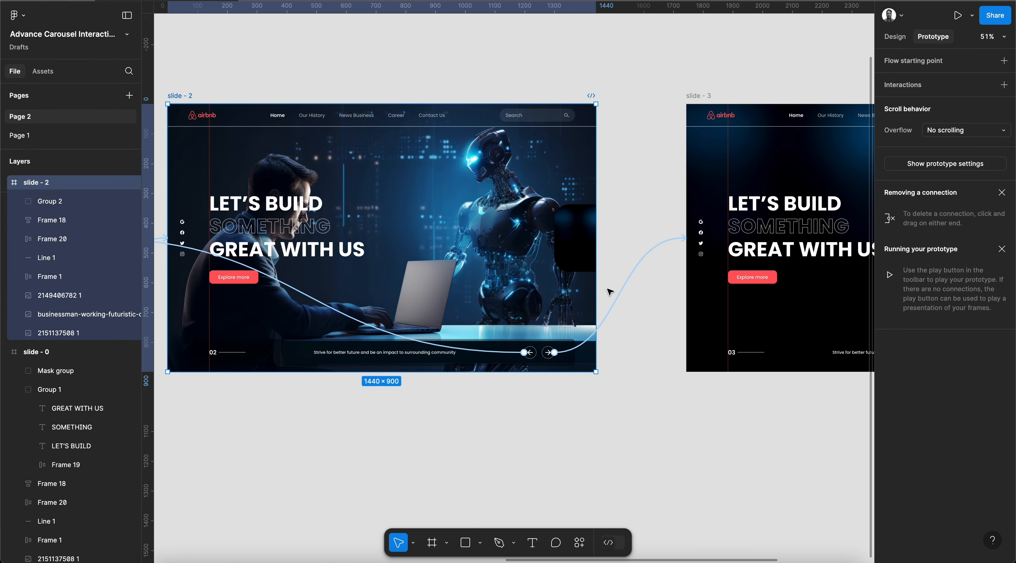
pyautogui.click(642, 266)
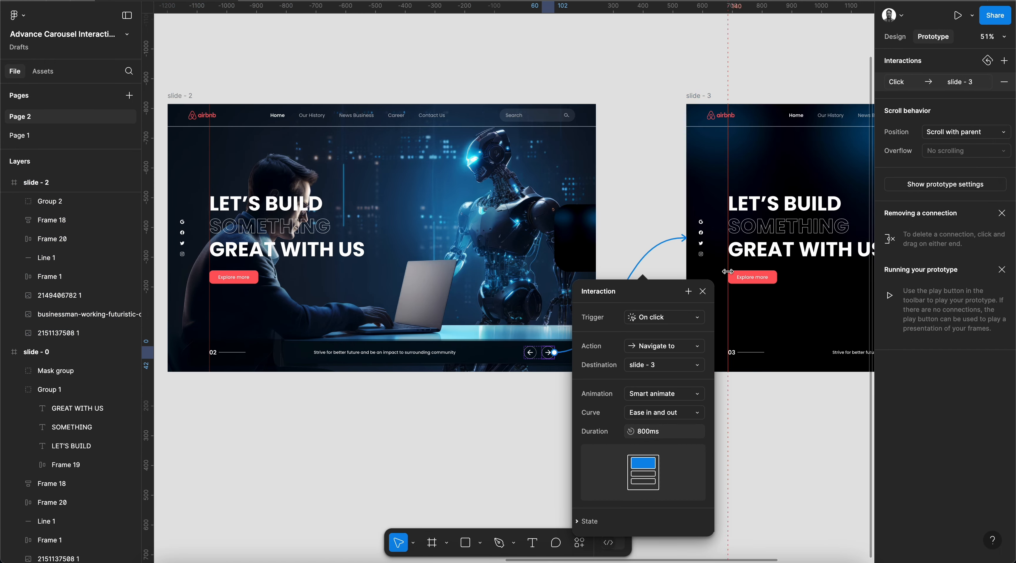
pyautogui.click(702, 291)
# Connect slide - 3's back arrow to slide - 2 with an on-click Smart animate interaction, ease in and out, 800 ms.
pyautogui.scroll(-2, 622, 337)
pyautogui.hscroll(8, 622, 336)
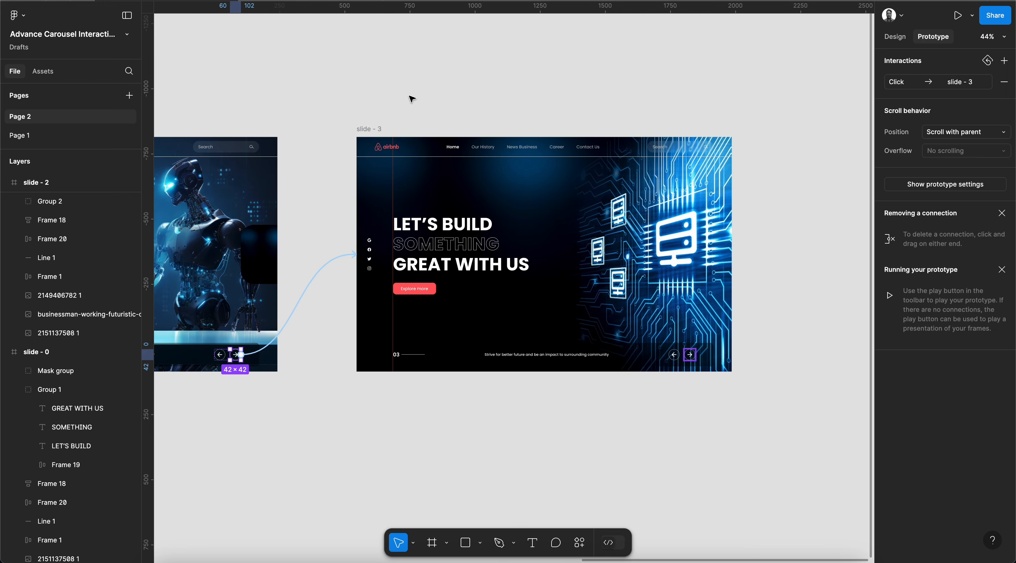
pyautogui.click(377, 128)
pyautogui.hscroll(-1, 521, 232)
pyautogui.hscroll(-3, 520, 231)
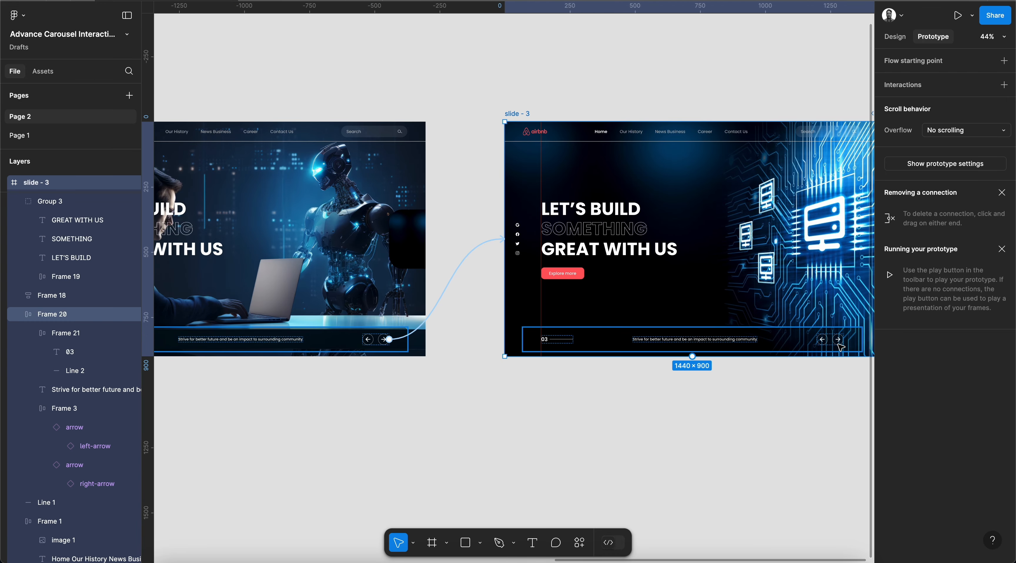
pyautogui.click(822, 340)
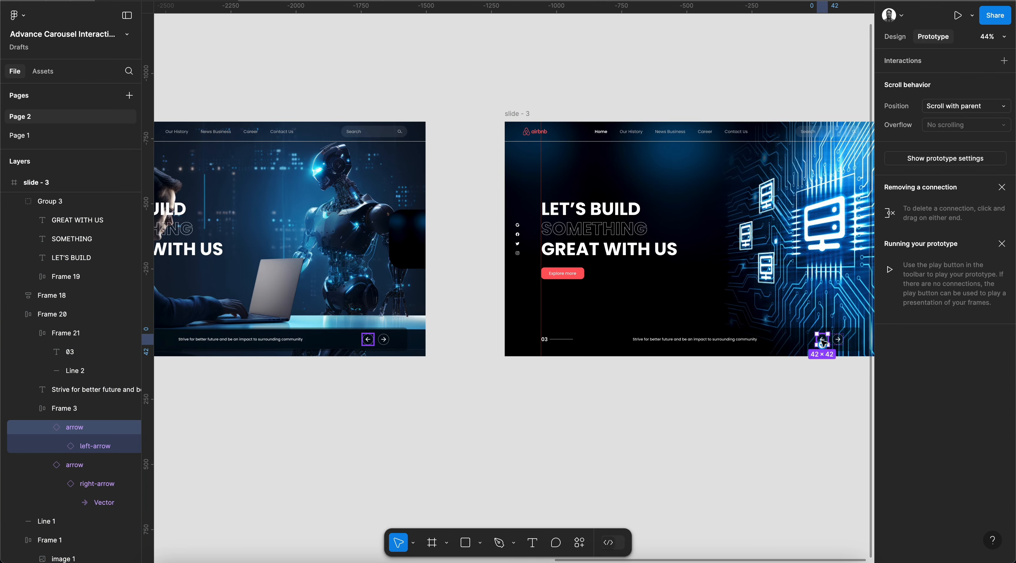
pyautogui.moveTo(817, 339); pyautogui.dragTo(409, 312)
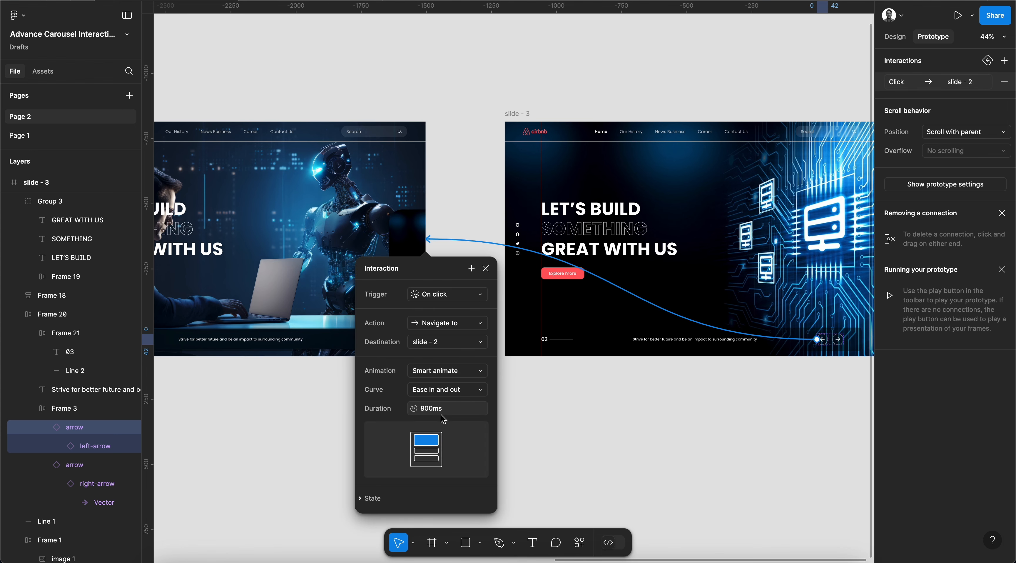
pyautogui.hscroll(-4, 504, 233)
pyautogui.scroll(-1, 503, 233)
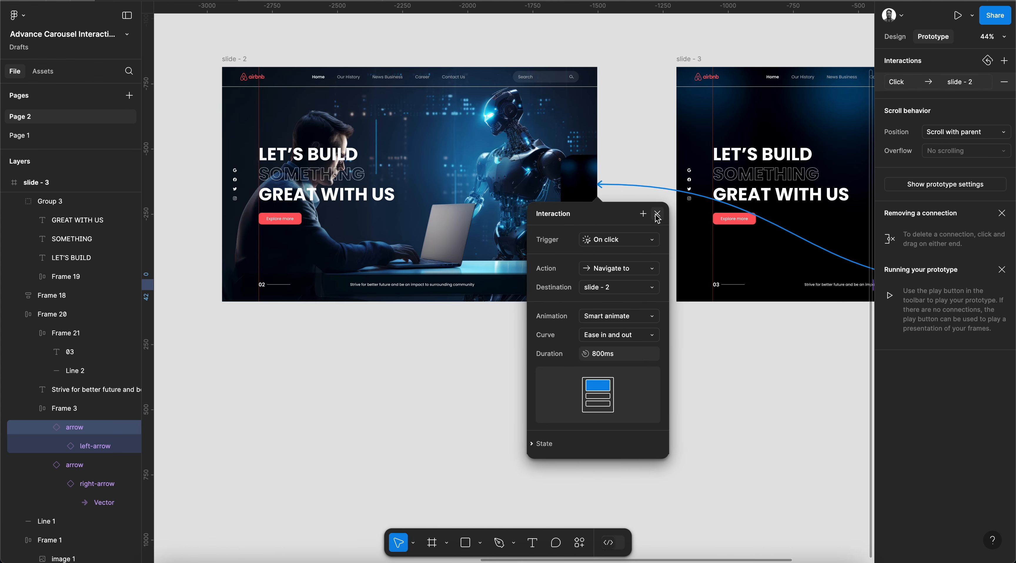
pyautogui.click(657, 216)
# Set the Smart animate duration of slide - 2's back-arrow interaction leading to slide - 1 to 800 ms, and return to the design settings.
pyautogui.click(557, 290)
pyautogui.scroll(3, 556, 292)
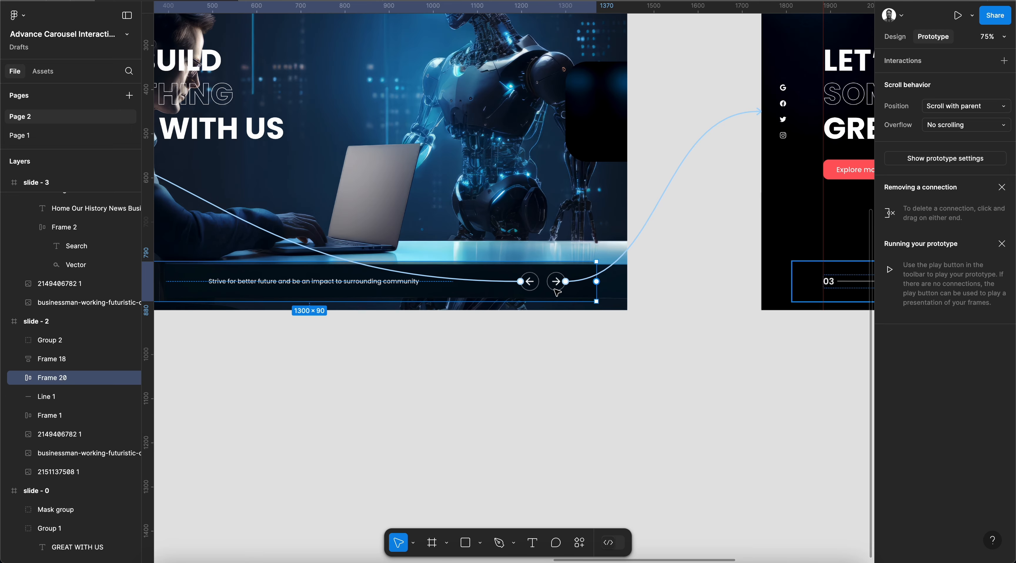
pyautogui.scroll(1, 555, 289)
pyautogui.click(488, 280)
pyautogui.scroll(-1, 602, 318)
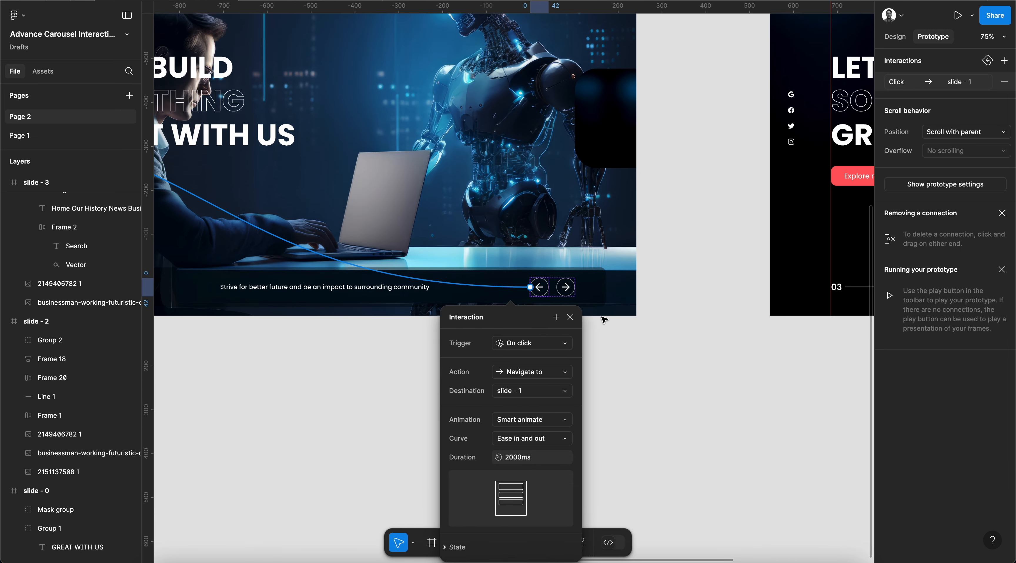
pyautogui.hscroll(-8, 601, 318)
pyautogui.scroll(-1, 602, 318)
pyautogui.scroll(-1, 602, 318)
pyautogui.hscroll(1, 602, 317)
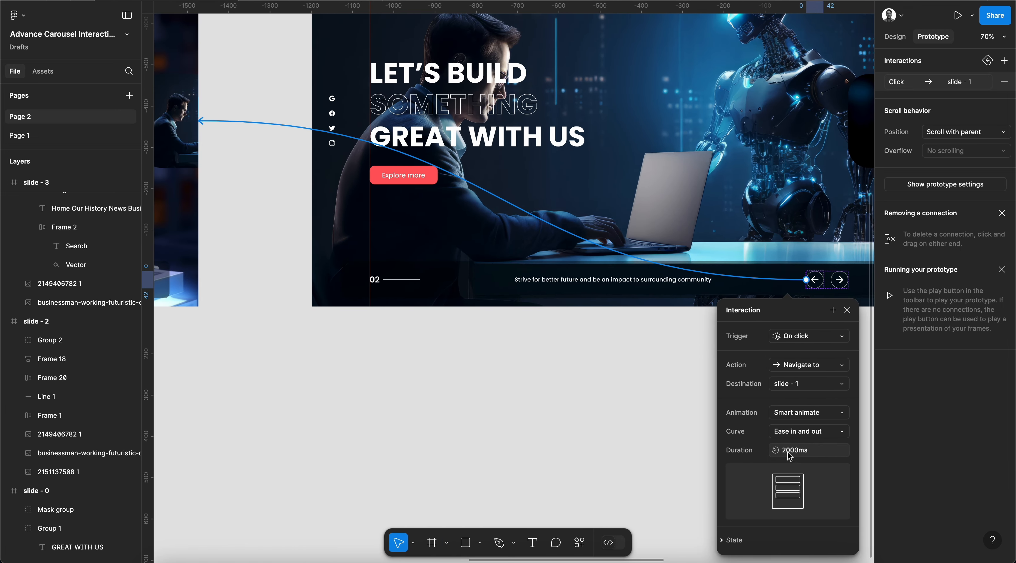
pyautogui.moveTo(791, 449); pyautogui.dragTo(754, 450)
pyautogui.write('8')
pyautogui.press('Return')
pyautogui.scroll(-3, 519, 315)
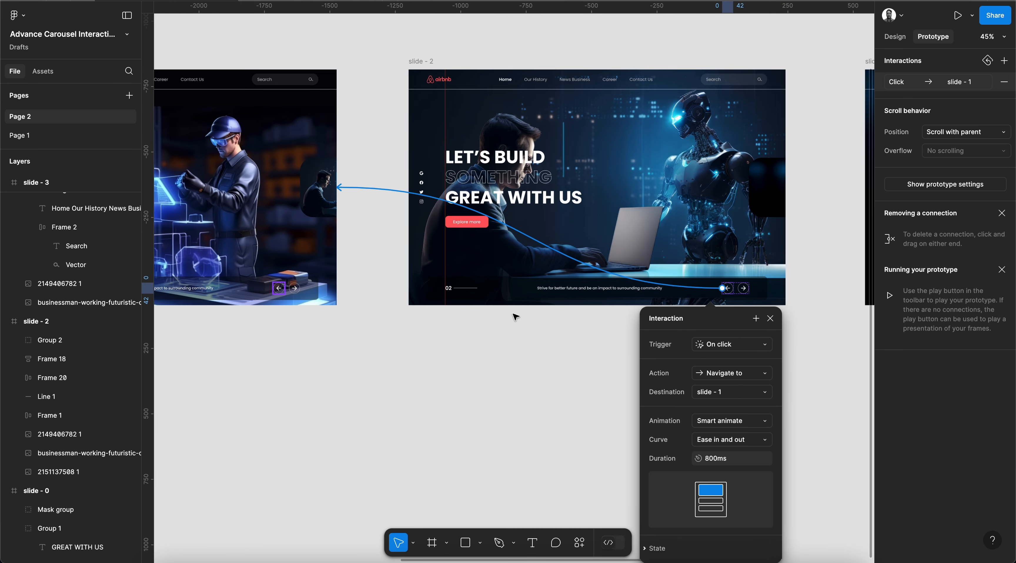
pyautogui.hscroll(-10, 516, 316)
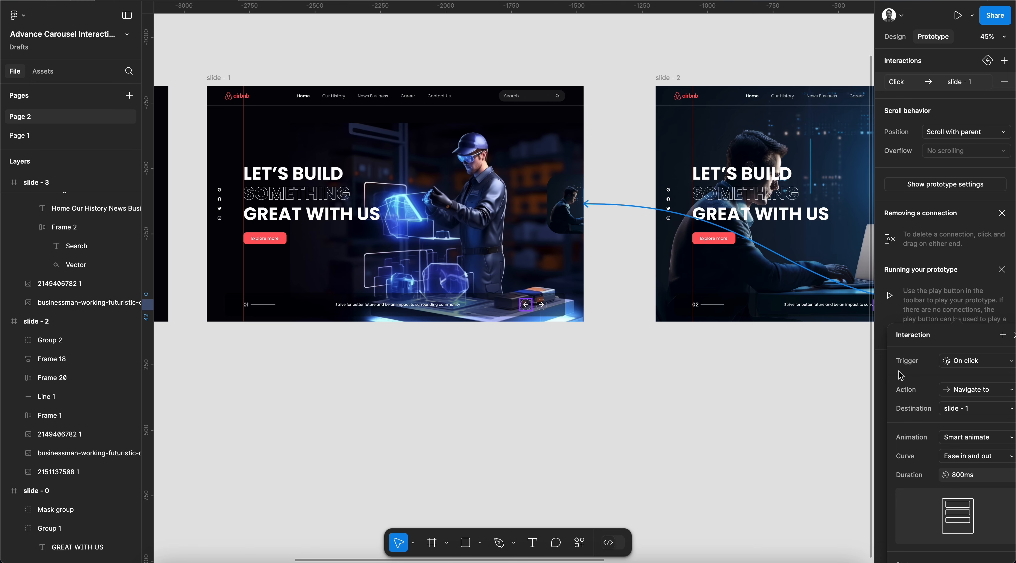
pyautogui.hscroll(3, 770, 393)
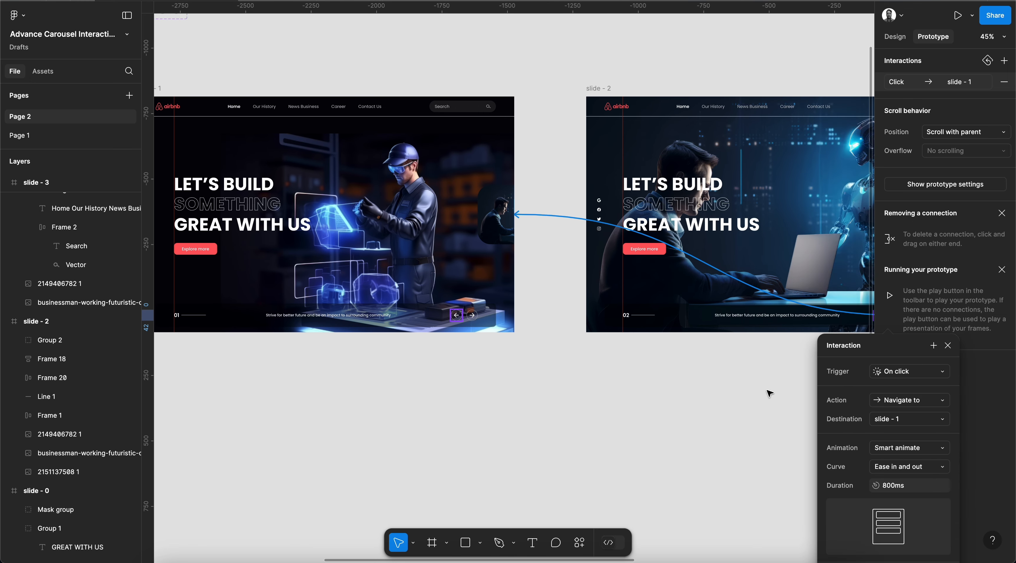
pyautogui.click(948, 345)
pyautogui.scroll(-3, 651, 354)
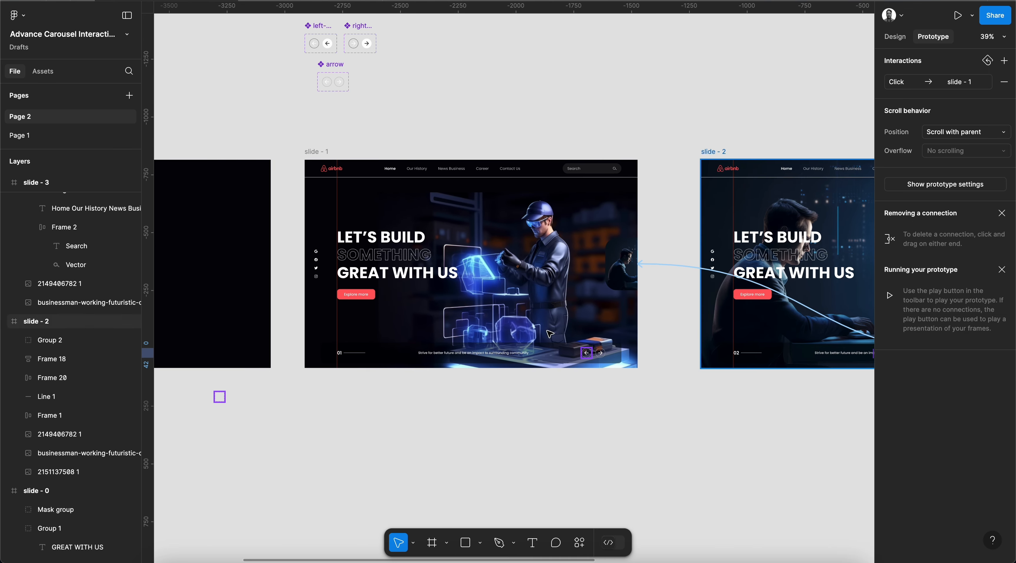
pyautogui.click(889, 41)
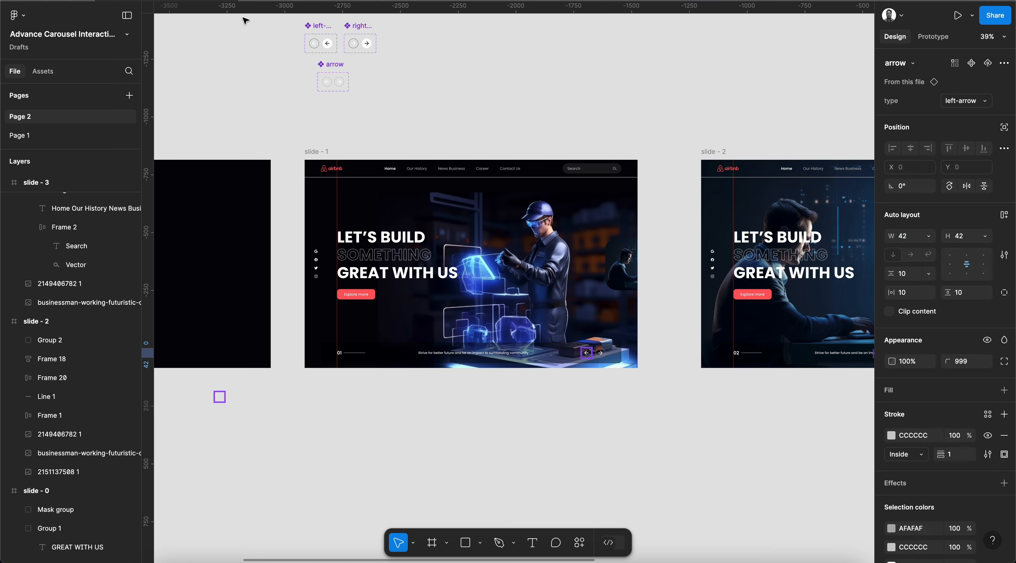
# Preview the prototype from slide - 1 forward to slide - 3 and back to slide - 1, and return to the design file.
pyautogui.click(315, 1)
pyautogui.press('r')
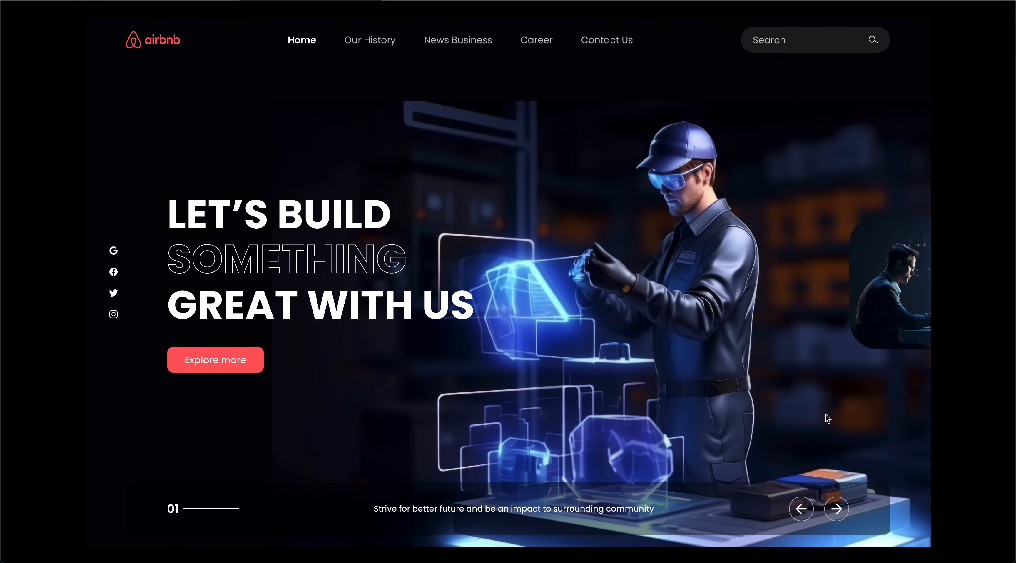
pyautogui.click(842, 517)
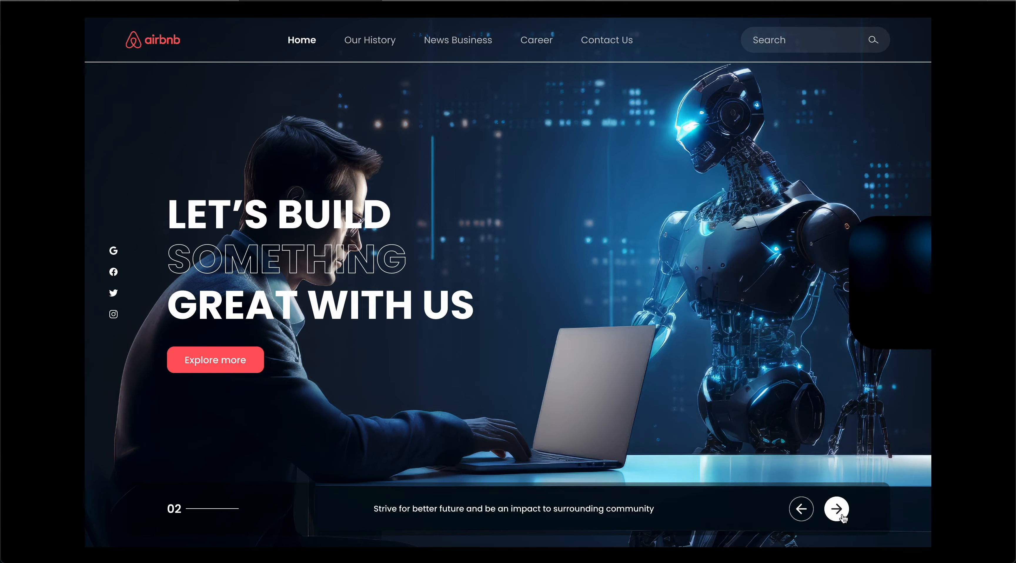
pyautogui.click(839, 512)
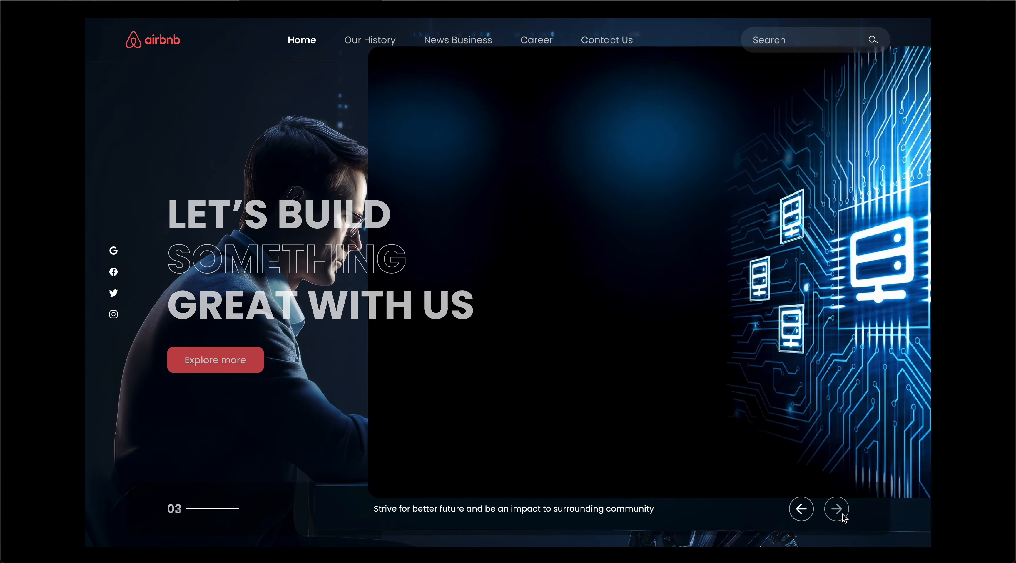
pyautogui.click(801, 509)
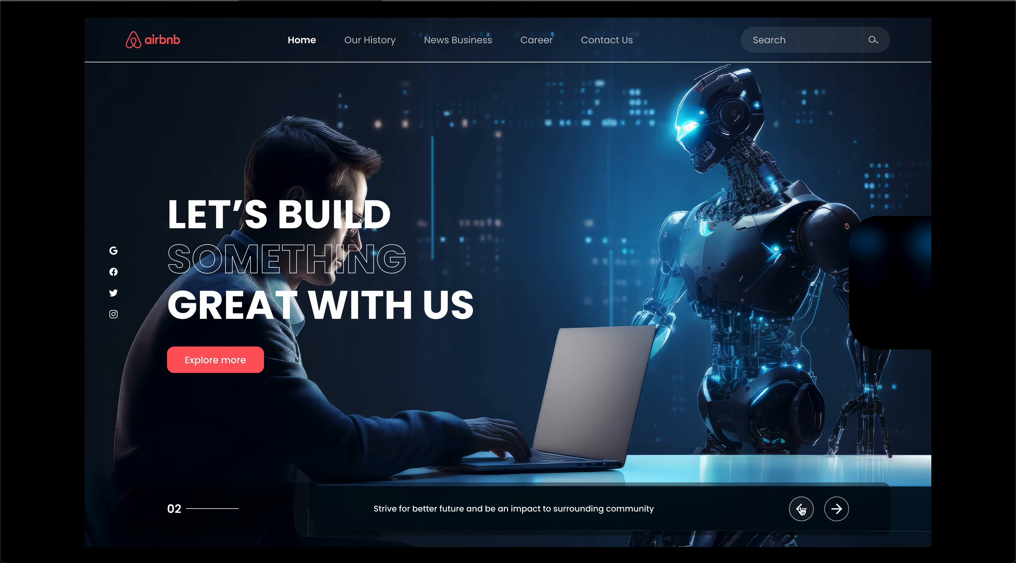
pyautogui.click(801, 509)
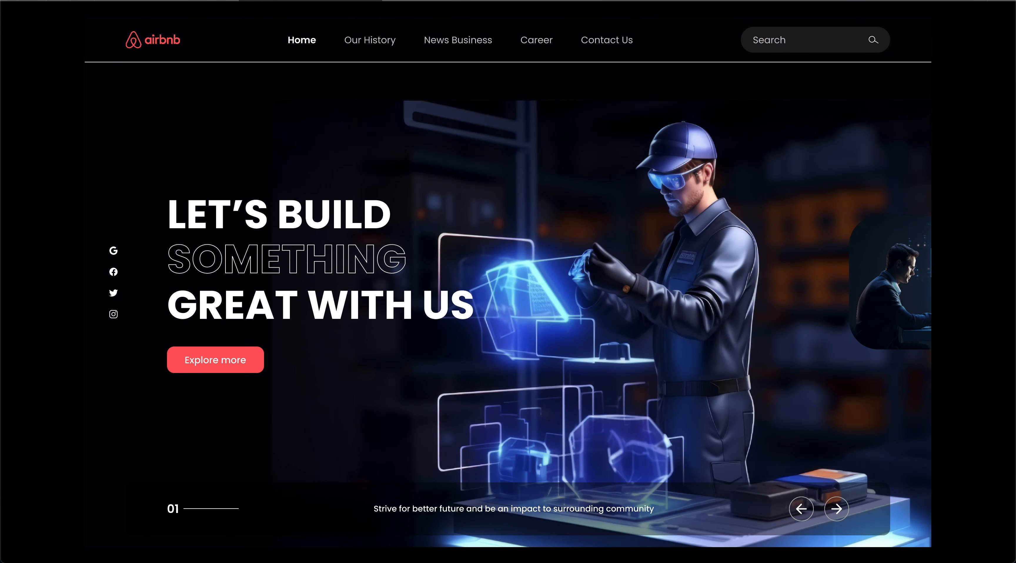
pyautogui.click(186, 2)
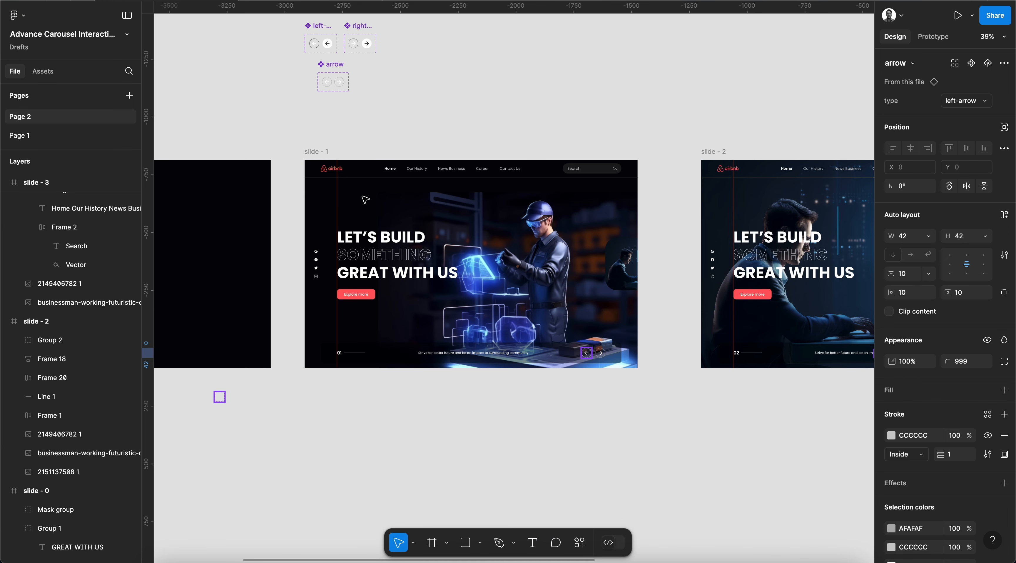
pyautogui.click(474, 128)
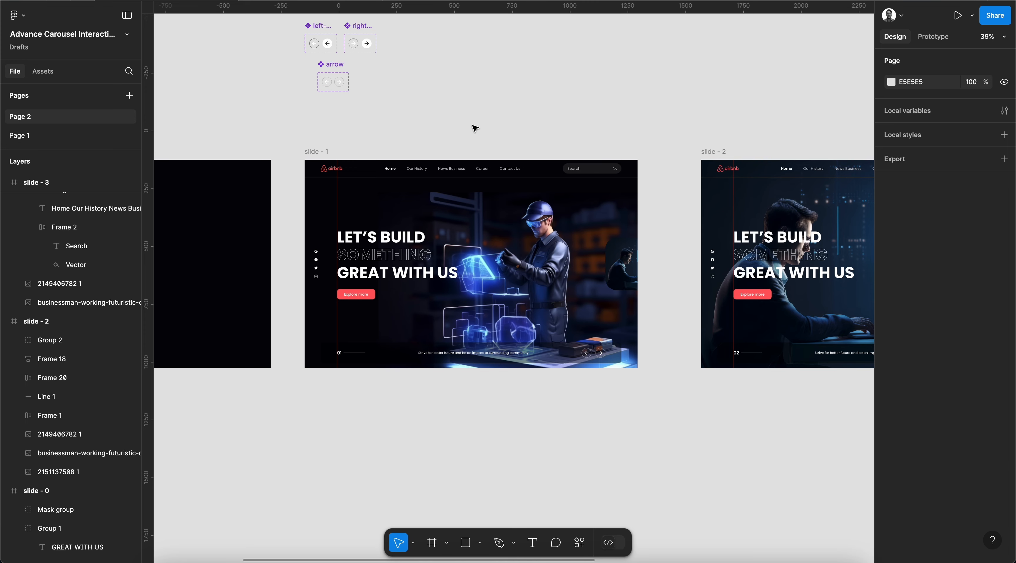
pyautogui.scroll(3, 510, 205)
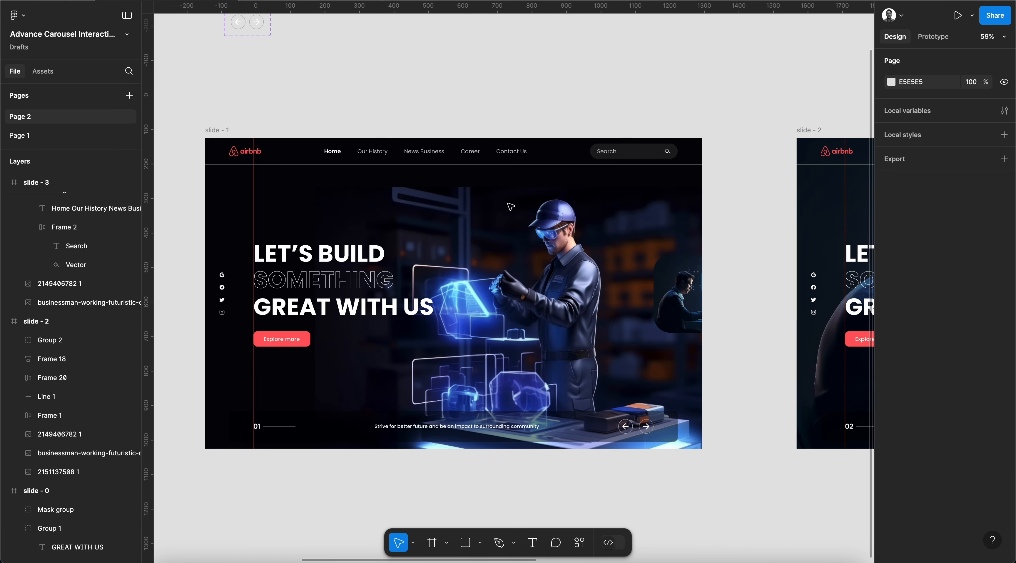
pyautogui.hscroll(10, 511, 205)
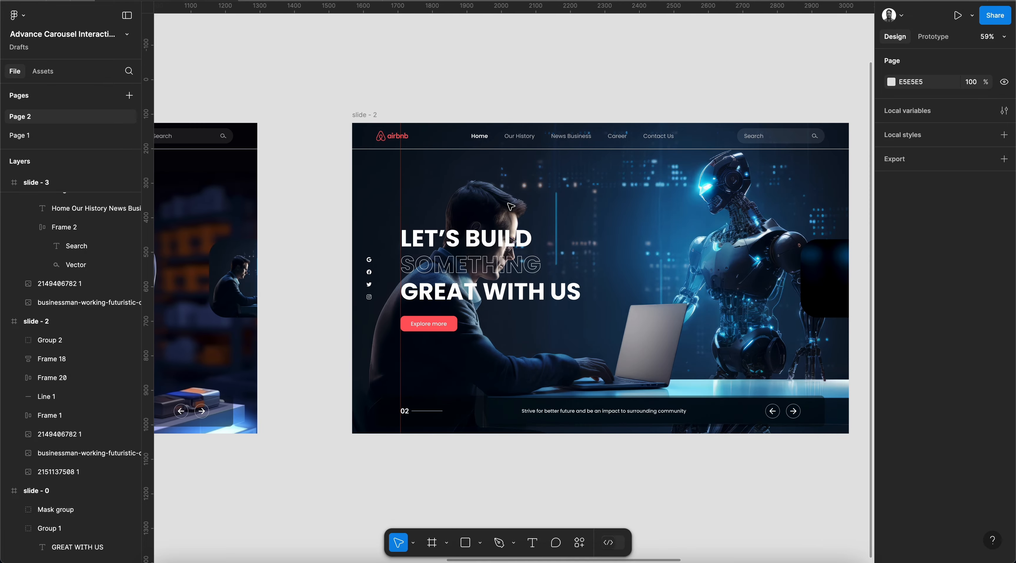
pyautogui.click(505, 179)
pyautogui.click(59, 471)
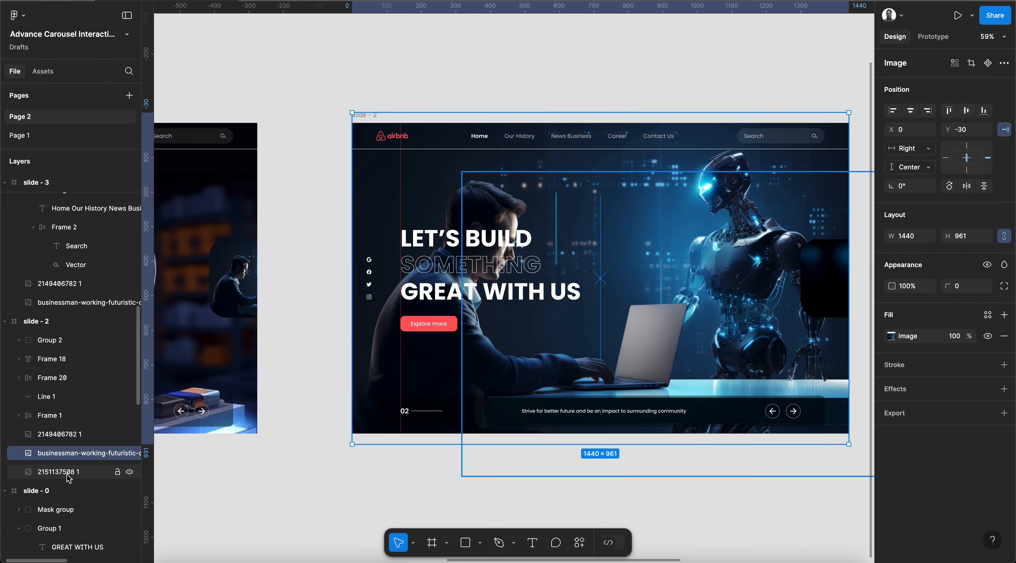
pyautogui.scroll(-2, 465, 359)
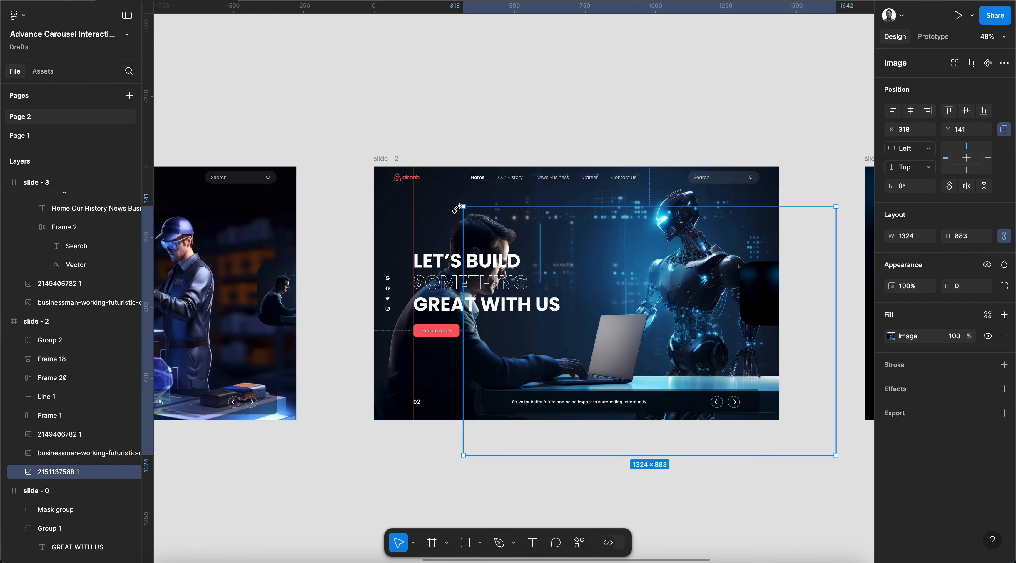
pyautogui.moveTo(465, 205); pyautogui.dragTo(427, 195)
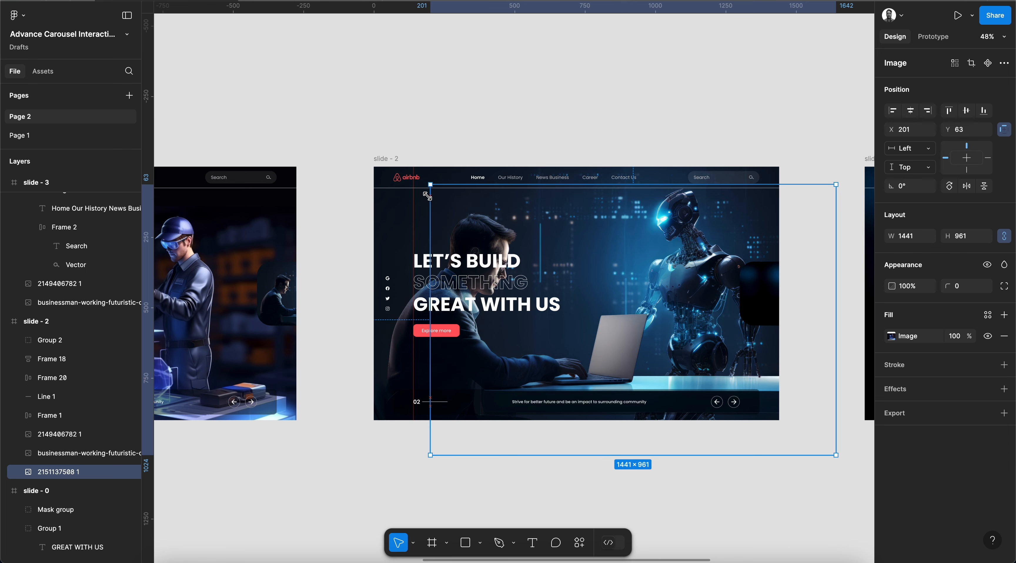
# Enlarge the businessman-working-futuristic background image on slide - 3 proportionally from its upper-left corner to about 1535 × 1024.
pyautogui.hscroll(10, 427, 195)
pyautogui.click(91, 282)
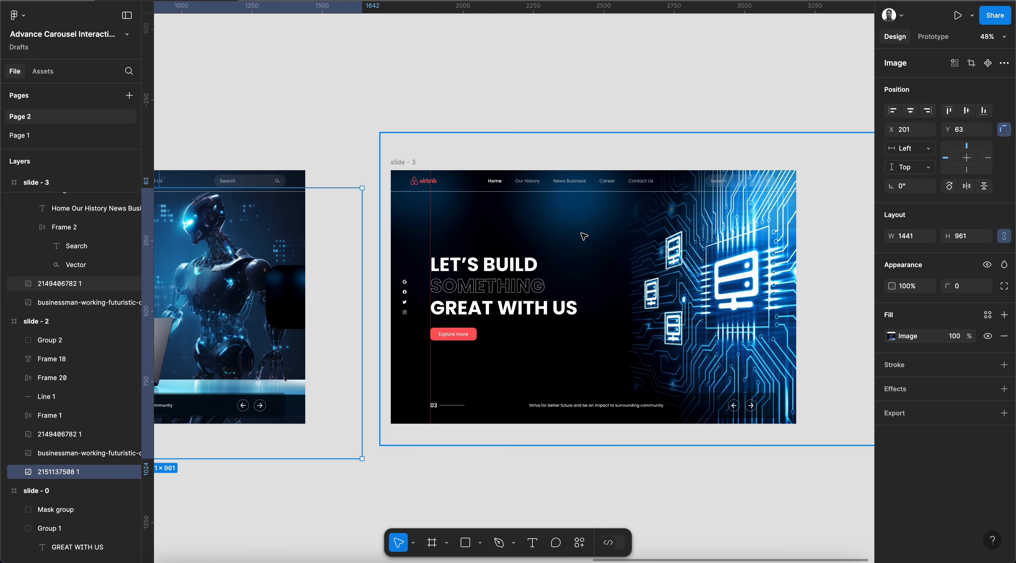
pyautogui.click(77, 304)
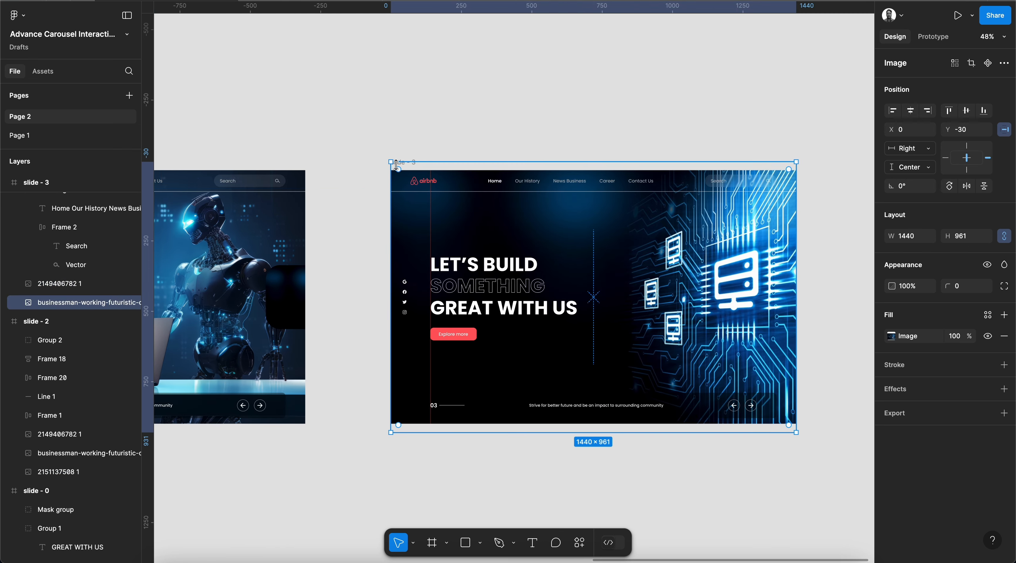
pyautogui.moveTo(391, 162); pyautogui.dragTo(363, 153)
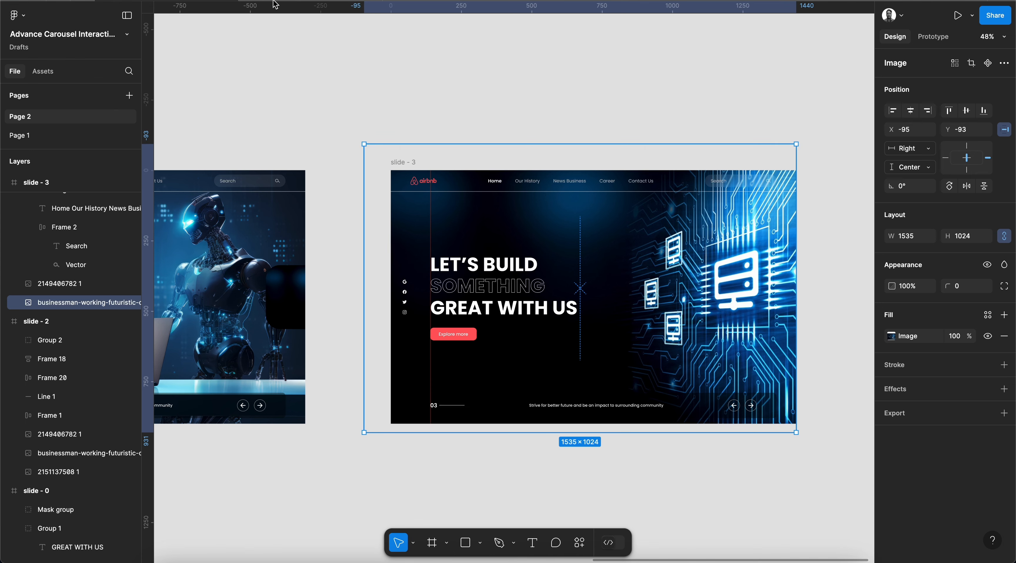
# Preview the transitions through slide - 3, back to slide - 1 and forward to slide - 2, and return to the design file.
pyautogui.press('super+alt+Return')
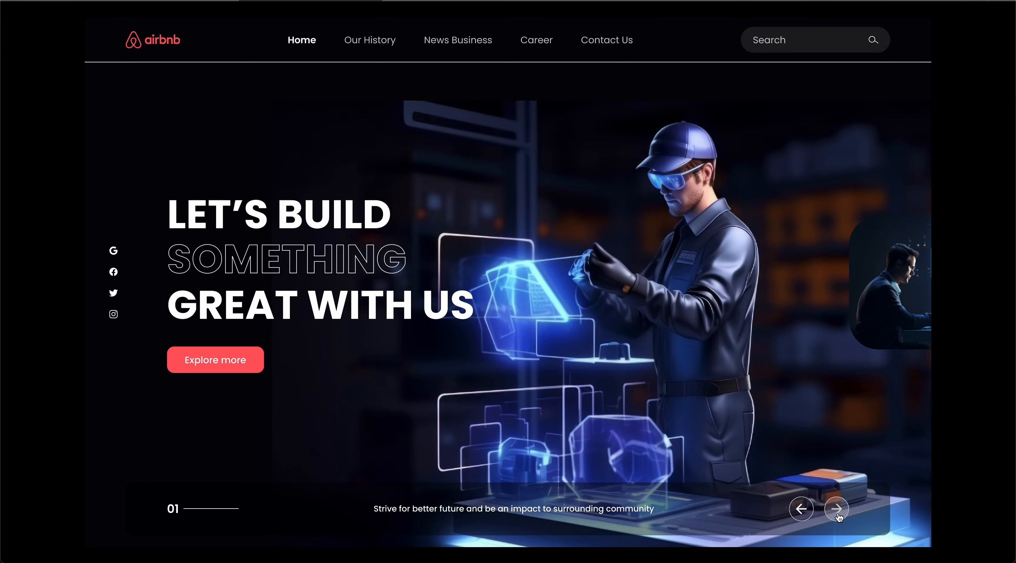
pyautogui.click(837, 514)
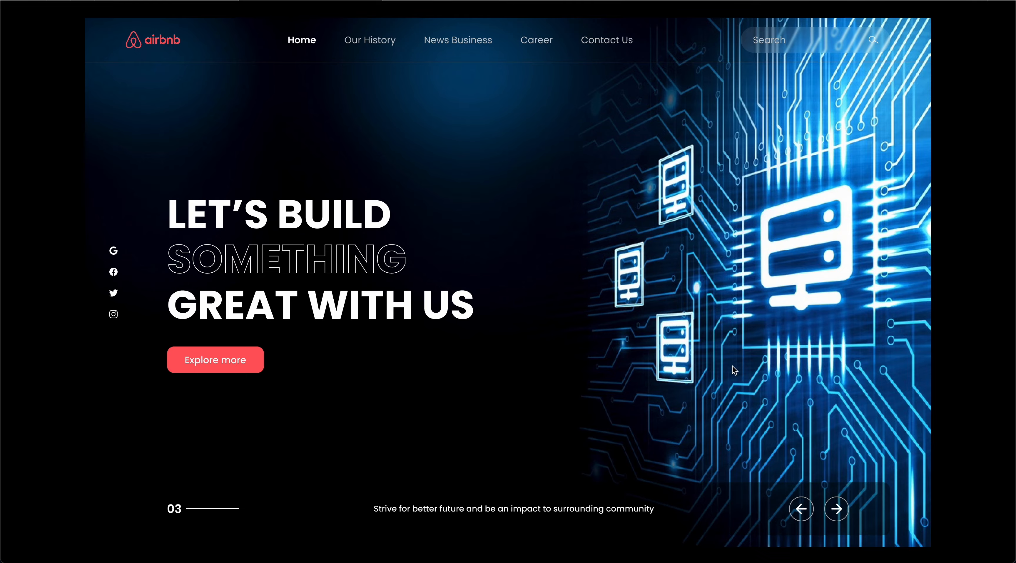
pyautogui.click(800, 509)
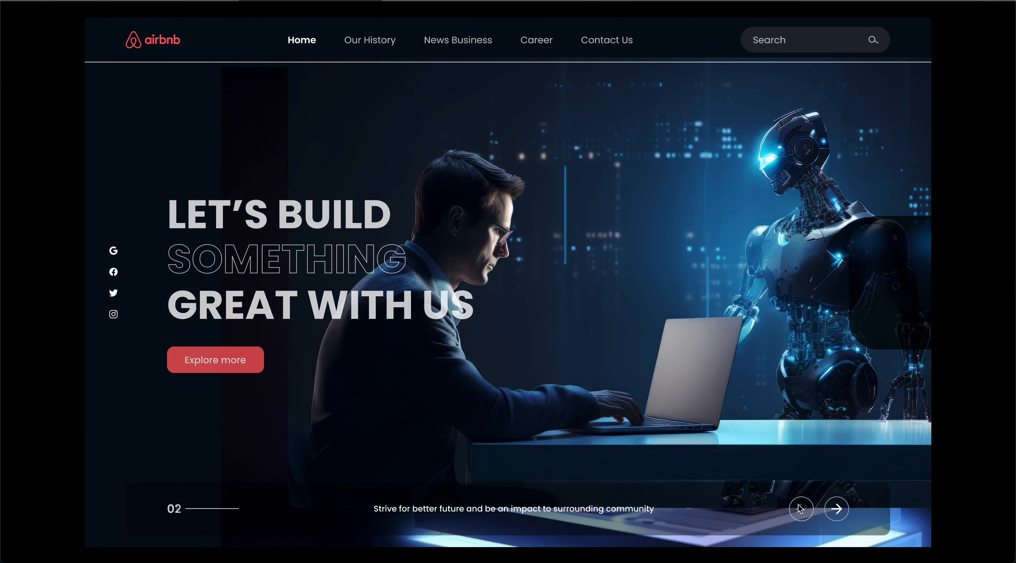
pyautogui.click(800, 509)
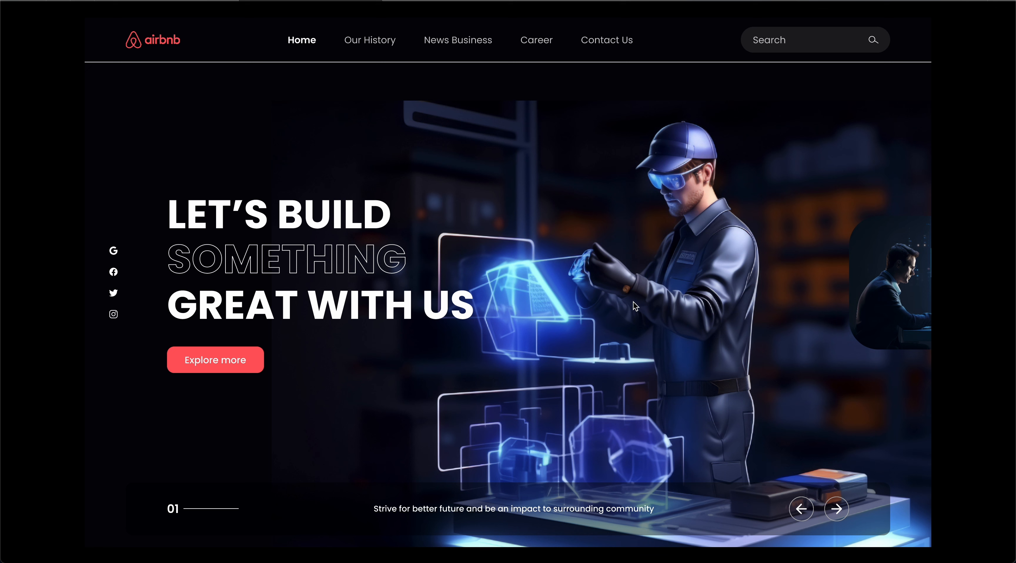
pyautogui.click(838, 510)
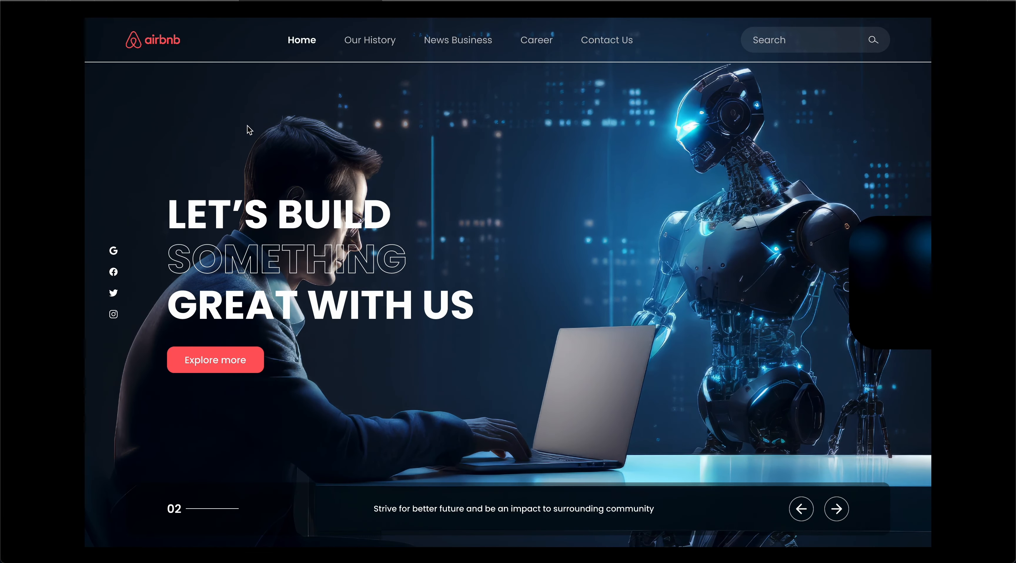
pyautogui.click(198, 2)
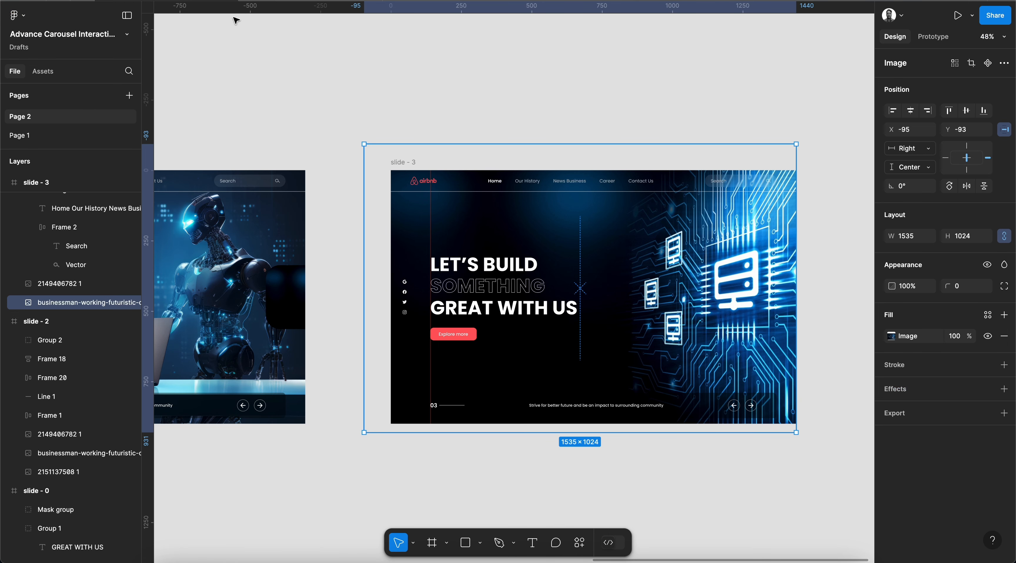
pyautogui.hscroll(-10, 413, 224)
pyautogui.hscroll(-10, 413, 224)
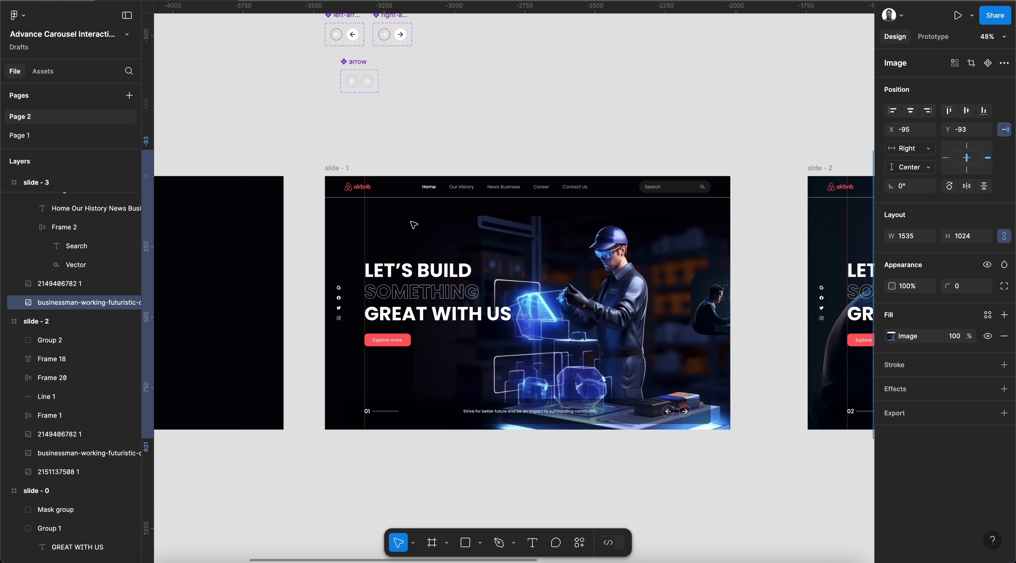
pyautogui.hscroll(9, 566, 278)
pyautogui.keyDown('super'); pyautogui.click(606, 241); pyautogui.keyUp('super')
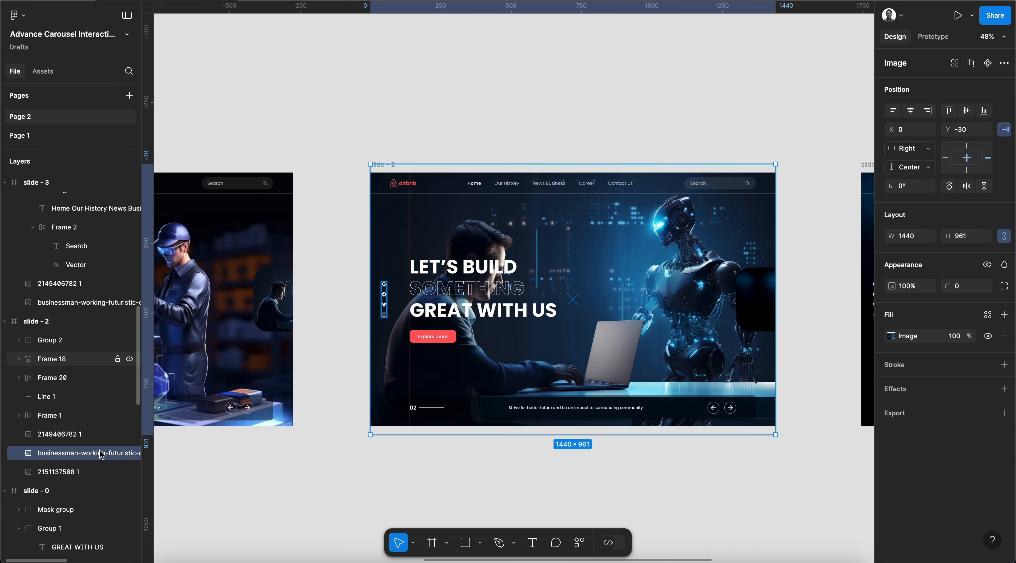
pyautogui.click(77, 472)
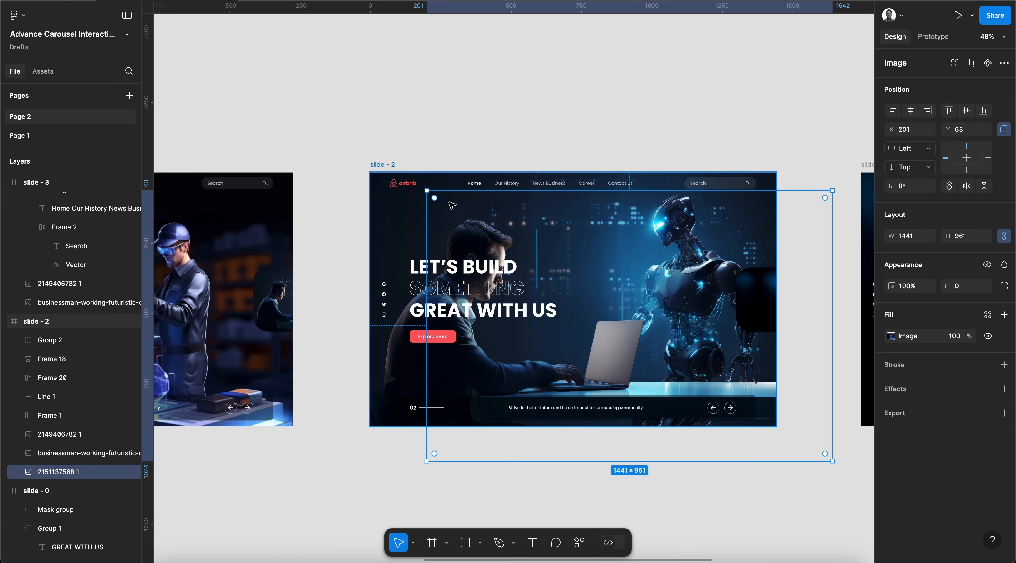
pyautogui.moveTo(426, 192); pyautogui.dragTo(461, 222)
# Reduce the businessman-working-futuristic background image on slide - 3 proportionally from its upper-left corner to about 1370 × 914.
pyautogui.hscroll(12, 460, 222)
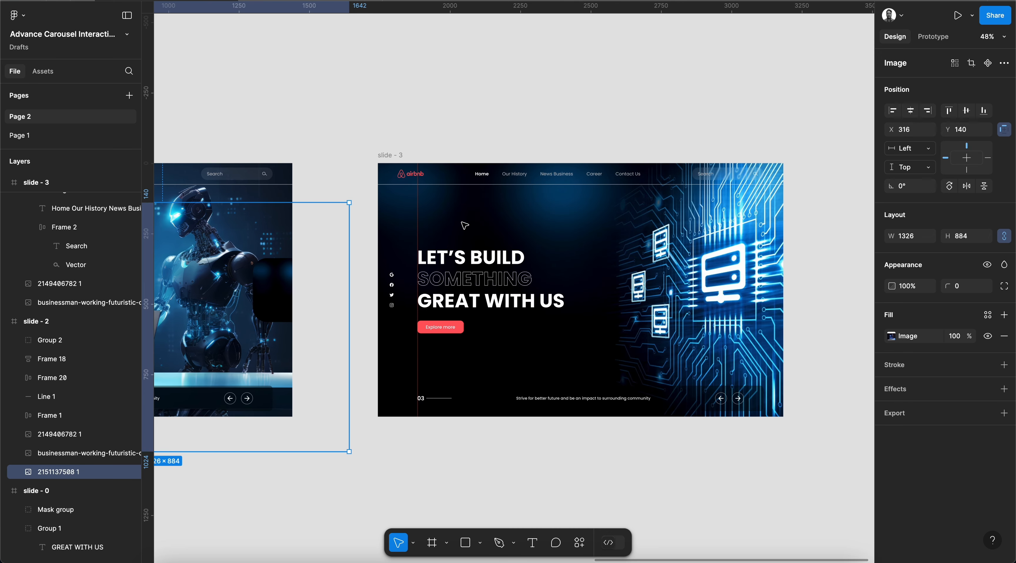
pyautogui.click(587, 231)
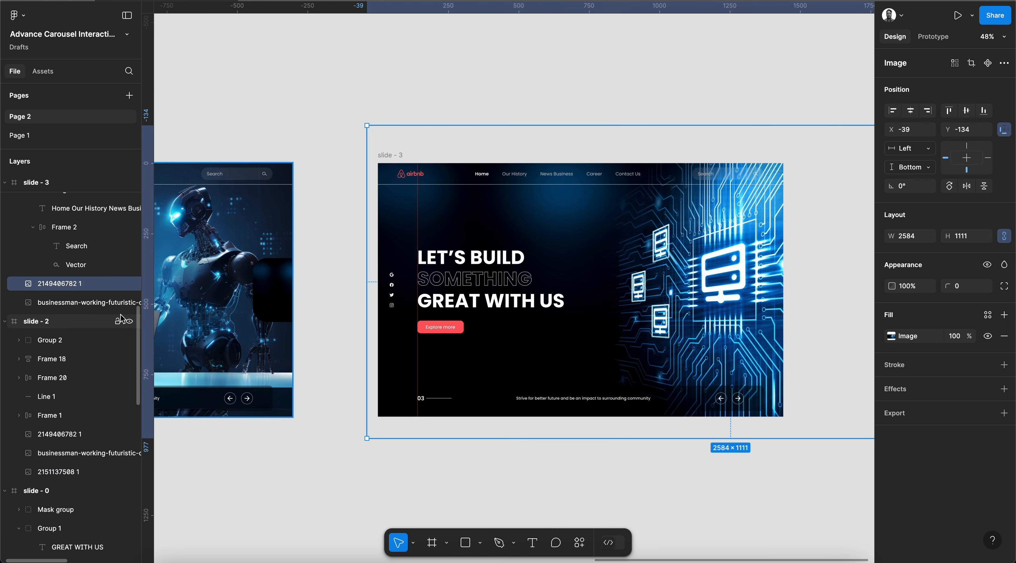
pyautogui.click(103, 302)
pyautogui.moveTo(351, 137); pyautogui.dragTo(398, 190)
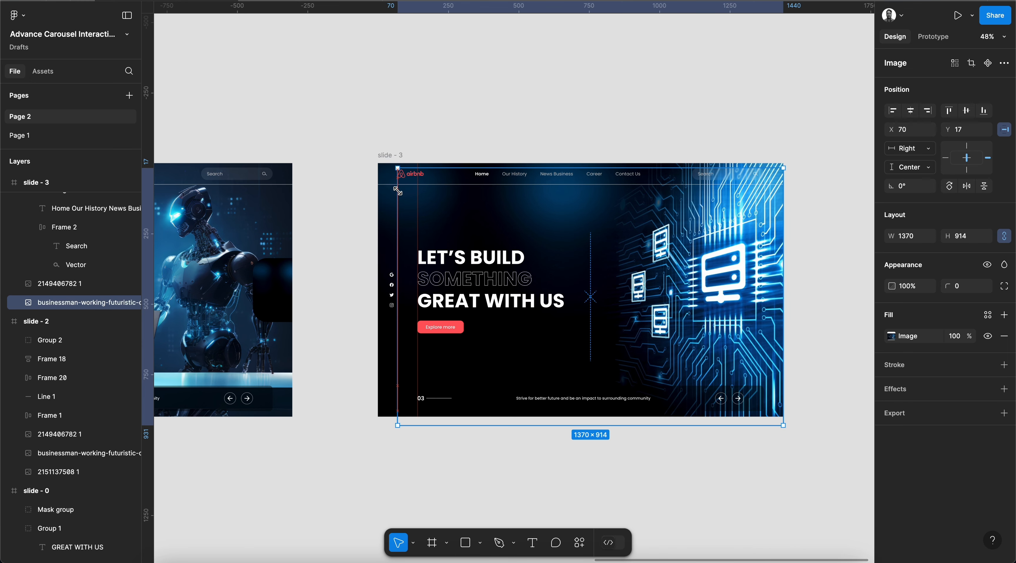
# Select slide - 0, preview the prototype from there through to slide - 3, and return to the design file.
pyautogui.hscroll(-20, 441, 88)
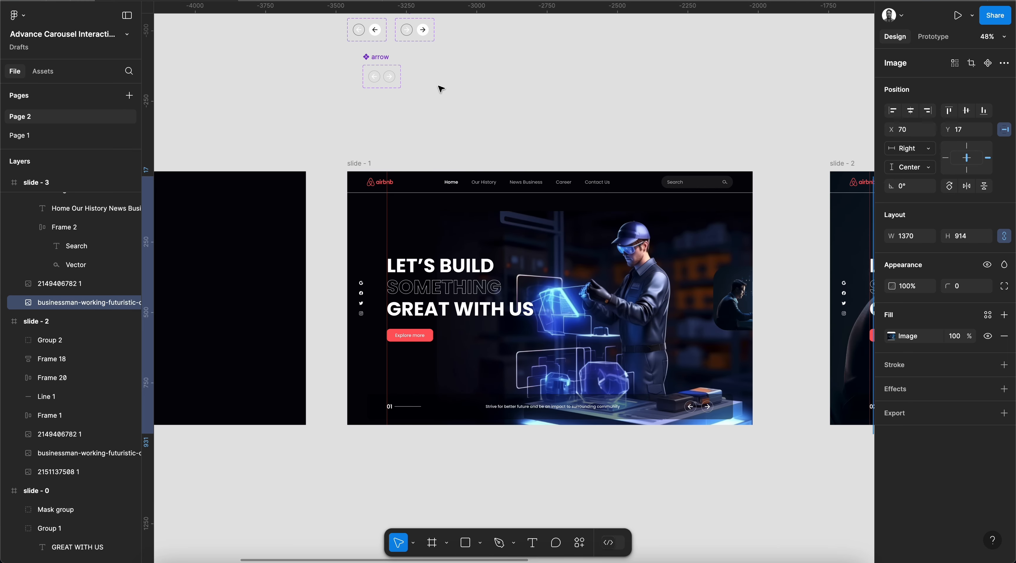
pyautogui.hscroll(-10, 368, 149)
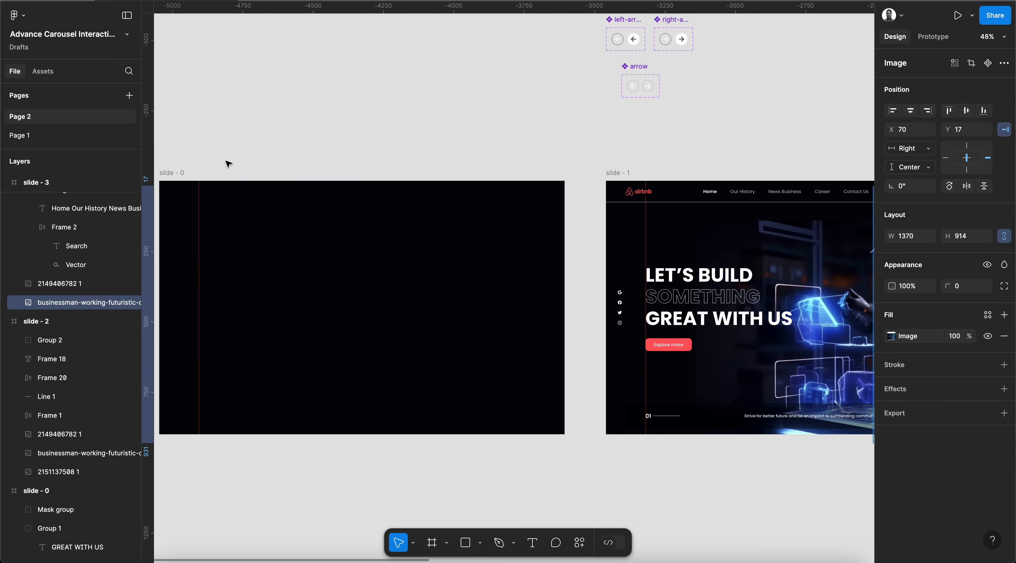
pyautogui.click(201, 173)
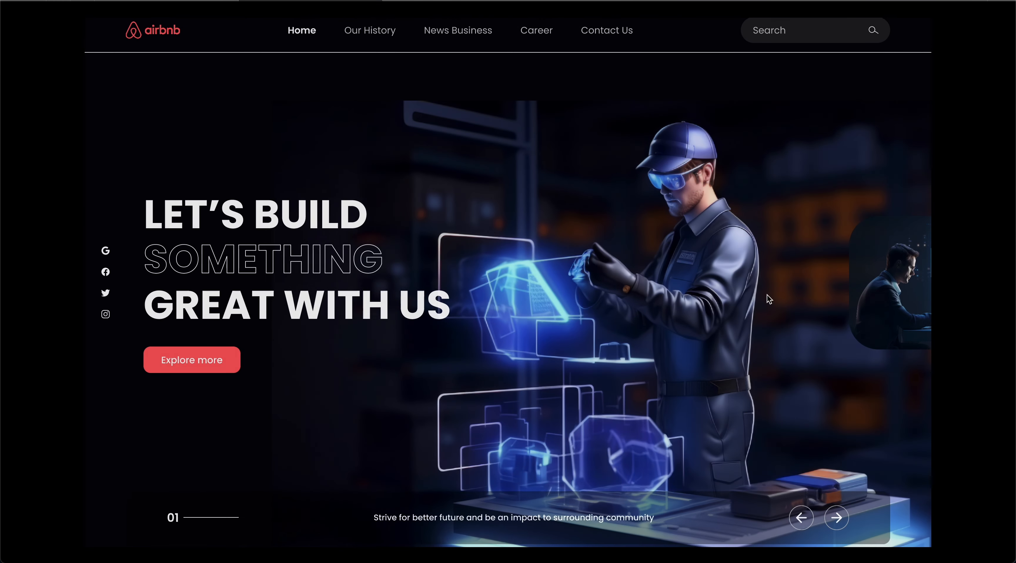
pyautogui.click(837, 508)
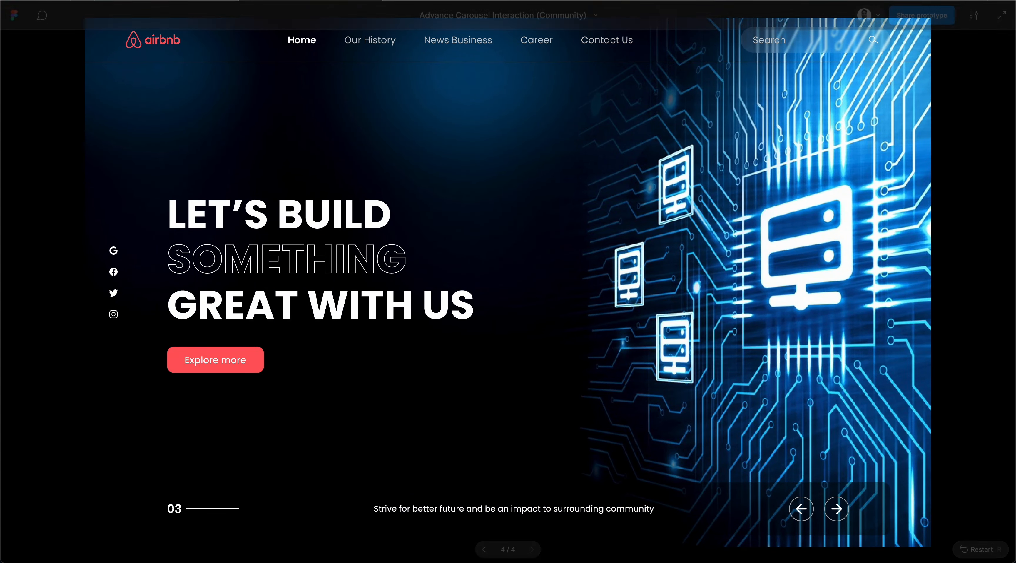
pyautogui.click(182, 1)
# Undo the size reductions of the background images on slide - 2 and slide - 3.
pyautogui.scroll(-3, 504, 172)
pyautogui.scroll(-3, 504, 172)
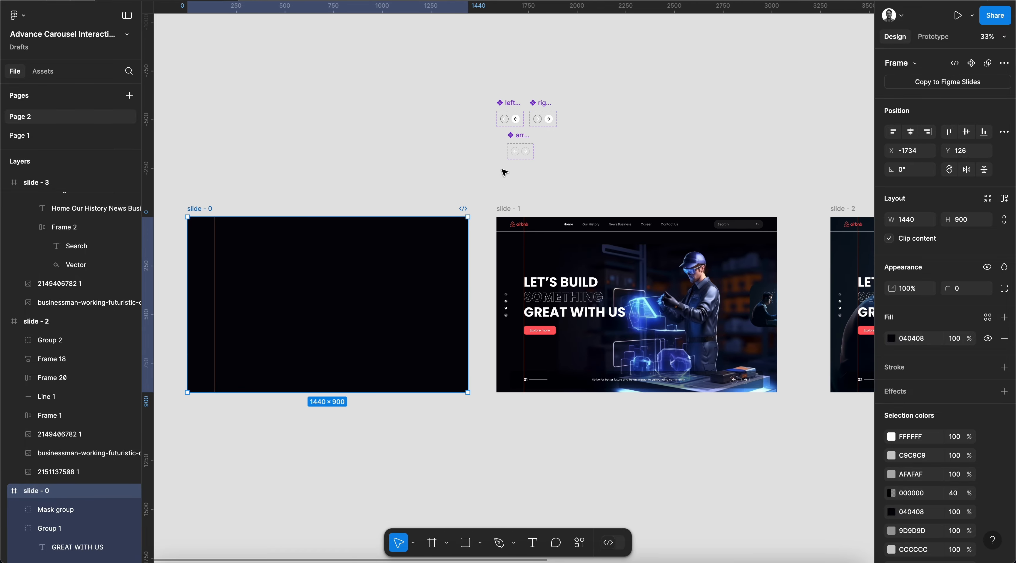
pyautogui.press('super+z')
pyautogui.press('super+z')
pyautogui.press('super+z')
pyautogui.press('super+z')
pyautogui.press('super+z')
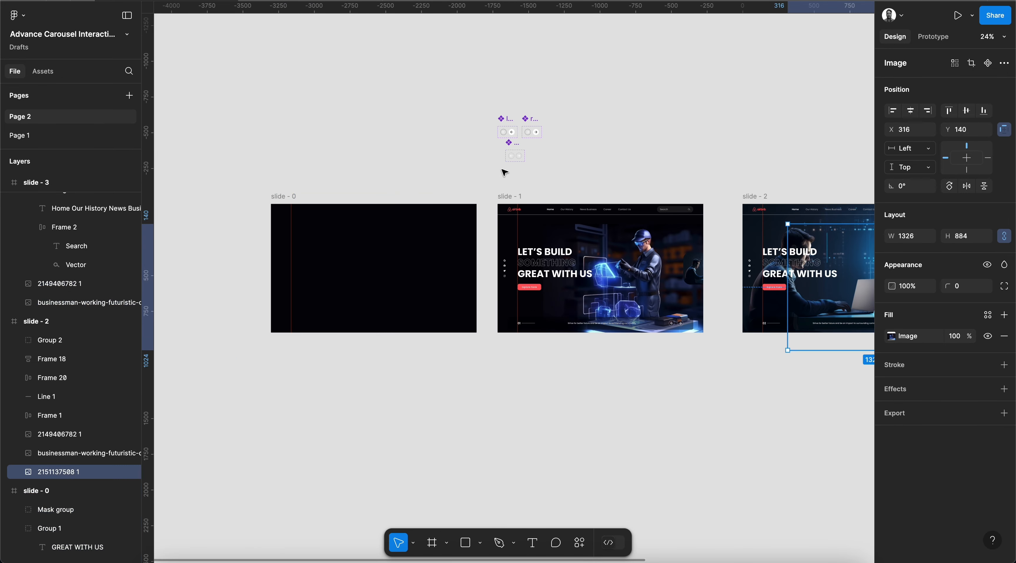
pyautogui.press('super+z')
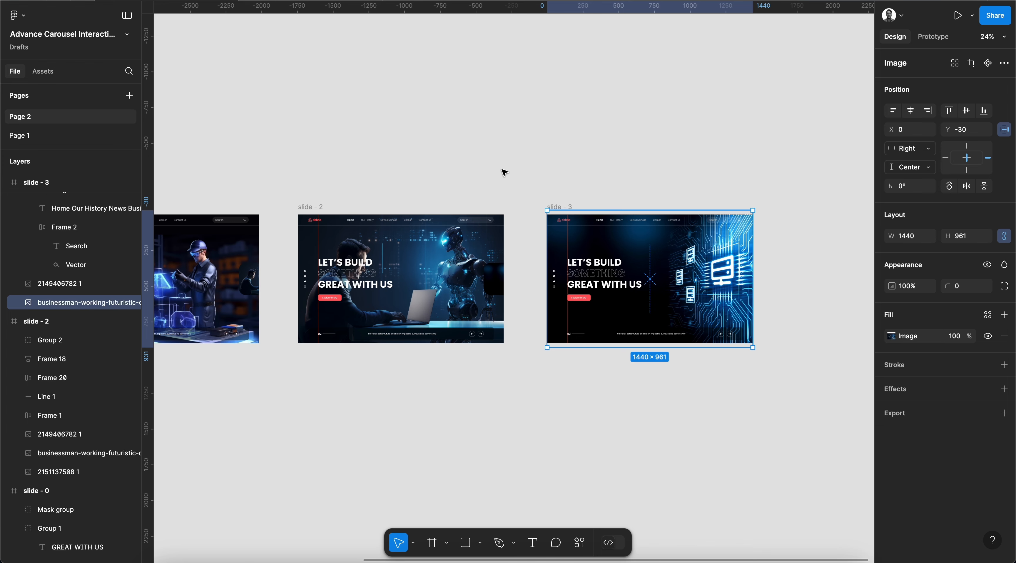
pyautogui.press('super+z')
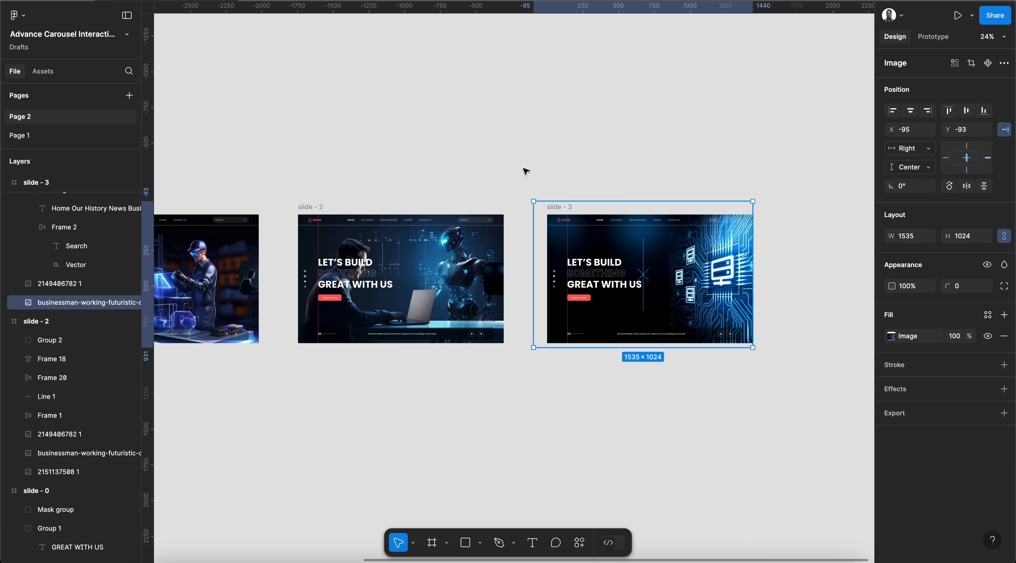
# Preview the prototype from slide - 1 forward to slide - 3 and back, and return to the design file.
pyautogui.click(528, 180)
pyautogui.hscroll(-5, 528, 180)
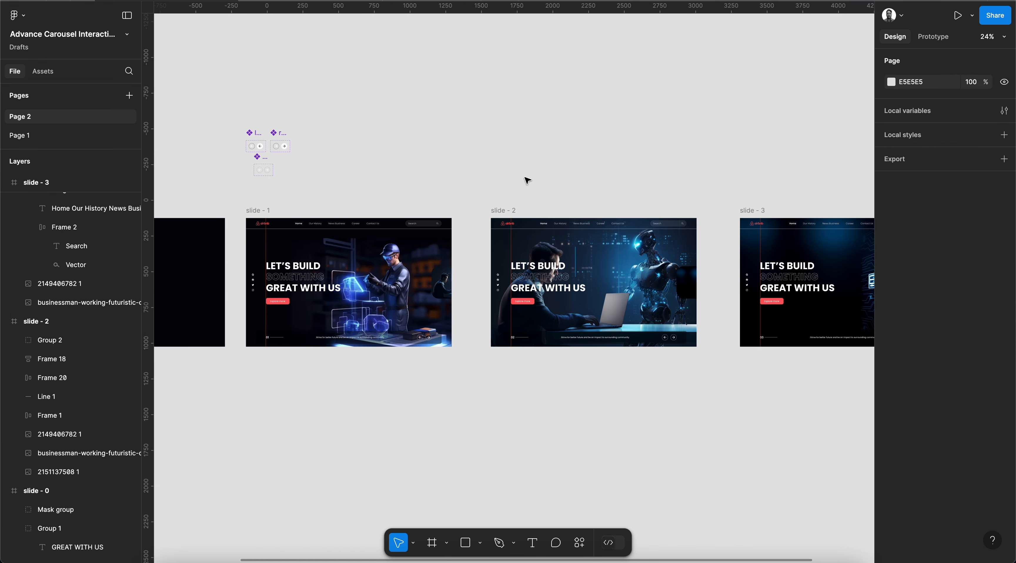
pyautogui.hscroll(-4, 527, 180)
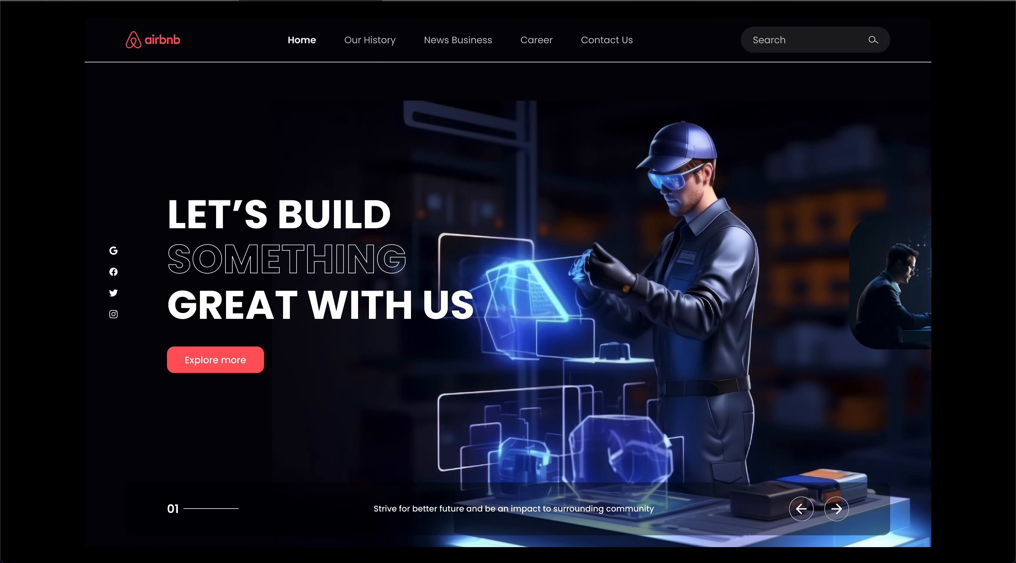
pyautogui.click(838, 510)
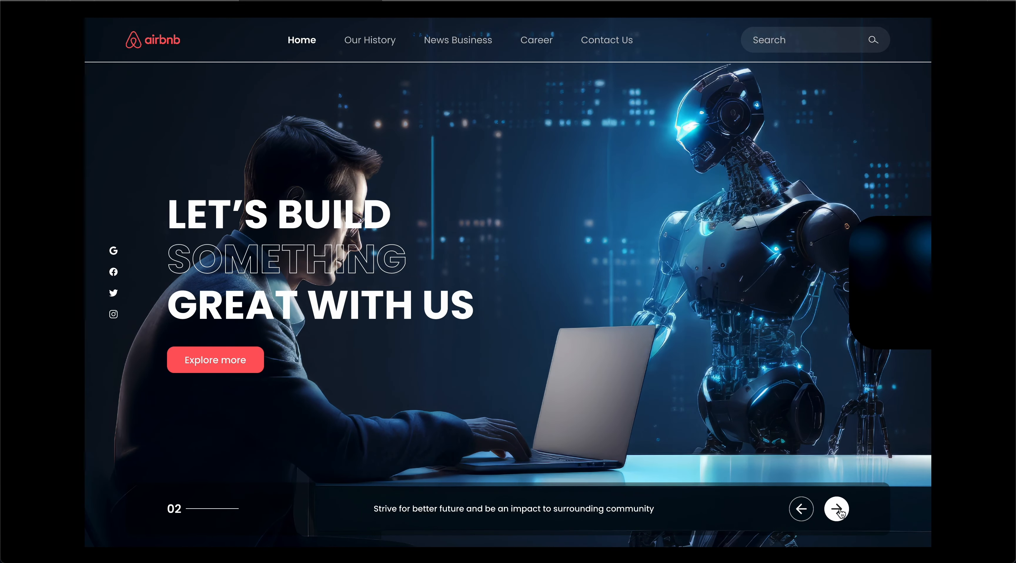
pyautogui.click(838, 510)
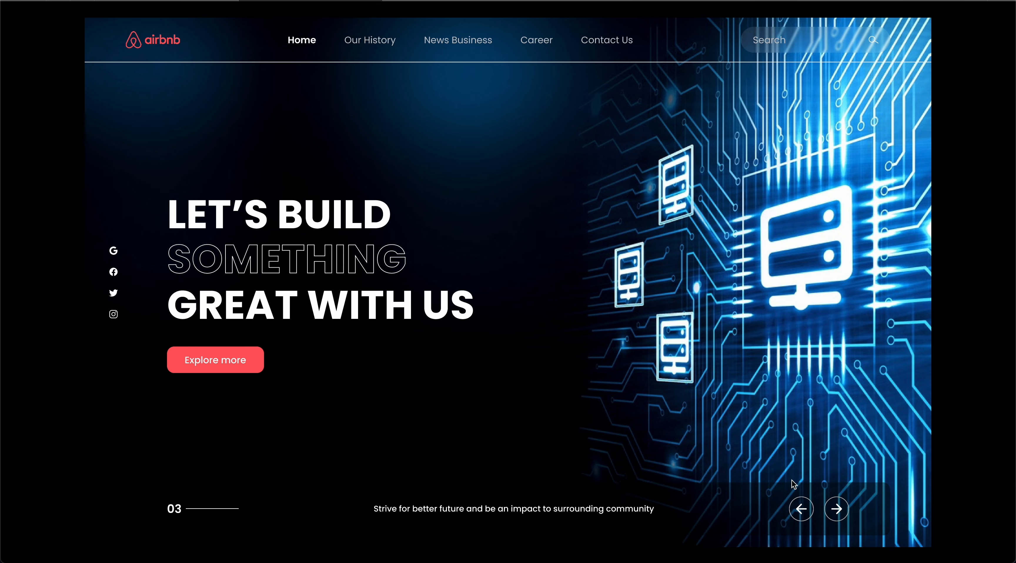
pyautogui.click(801, 508)
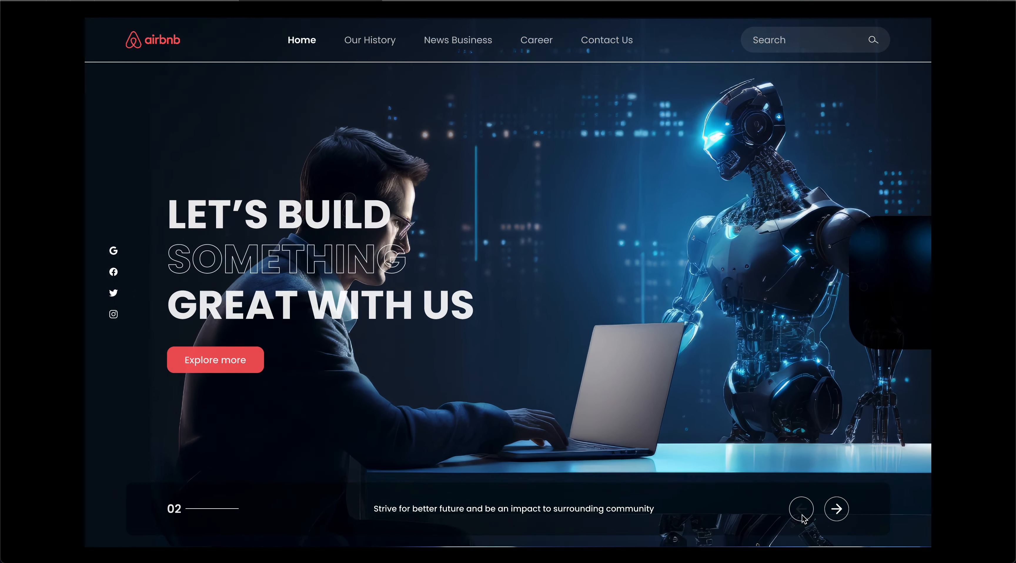
pyautogui.click(802, 513)
pyautogui.press('Escape')
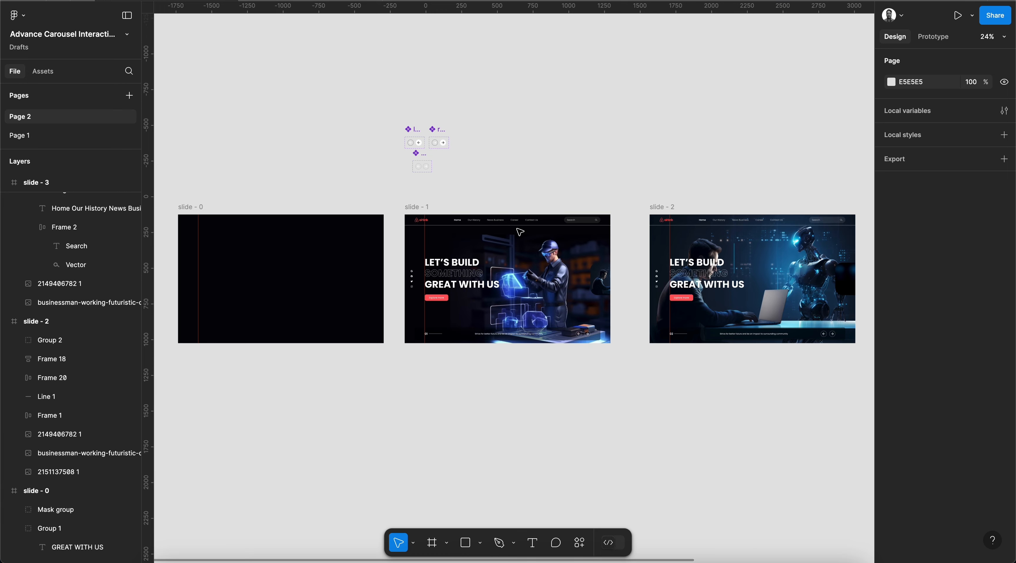
# Run the prototype again from slide - 1 and test its next arrow.
pyautogui.scroll(5, 519, 232)
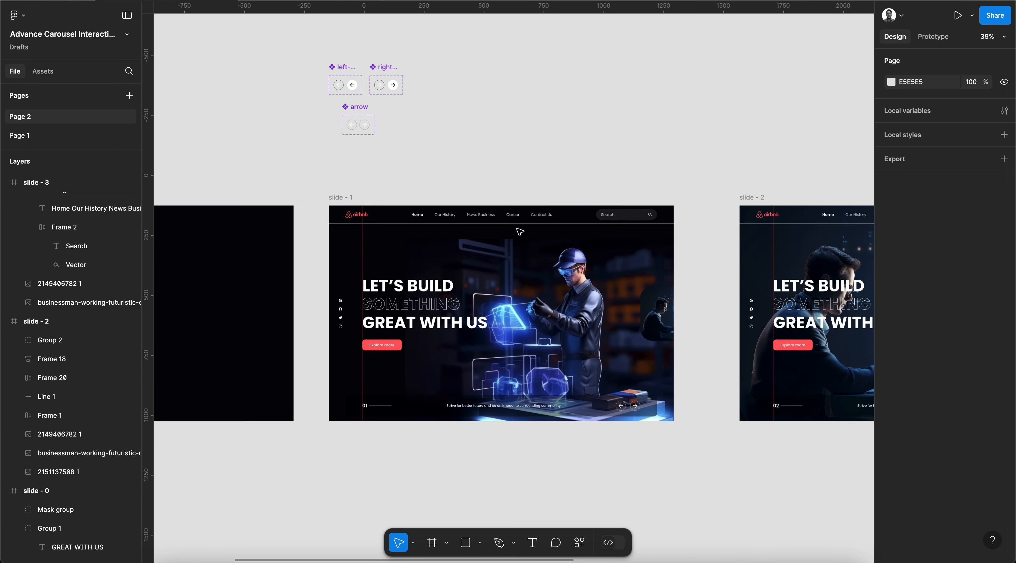
pyautogui.scroll(-4, 520, 231)
pyautogui.hscroll(2, 520, 232)
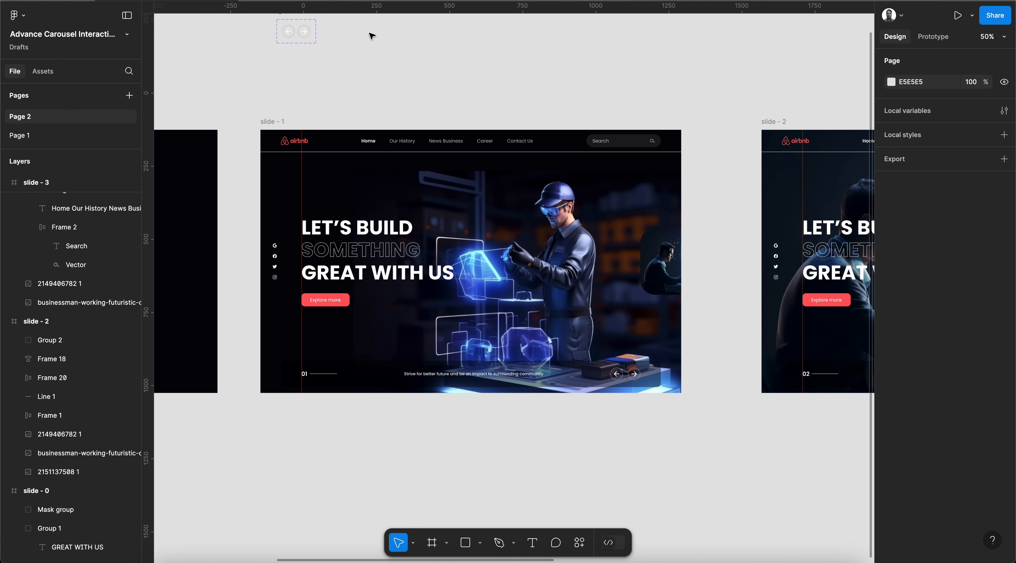
pyautogui.press('super+alt+Return')
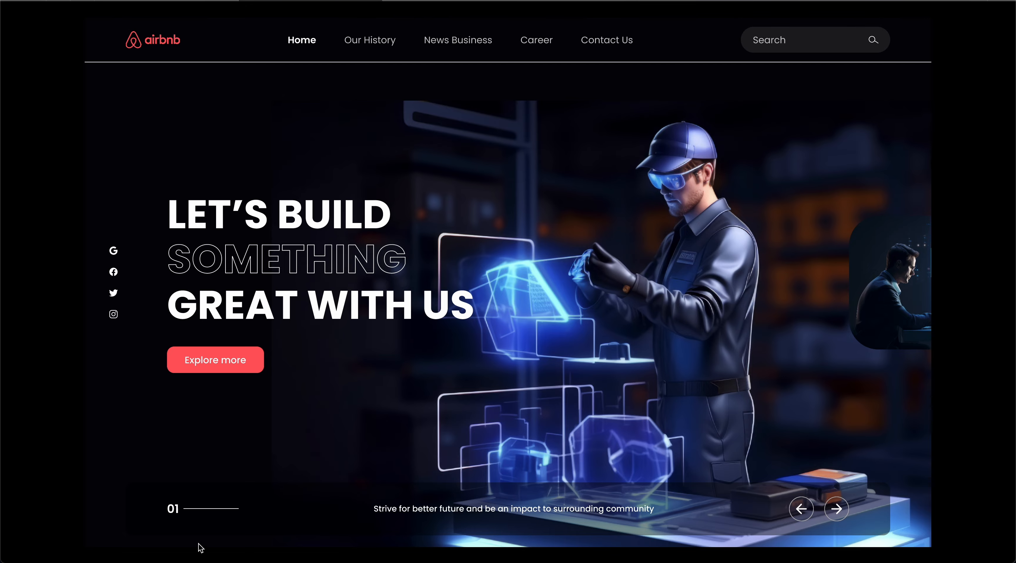
pyautogui.click(854, 510)
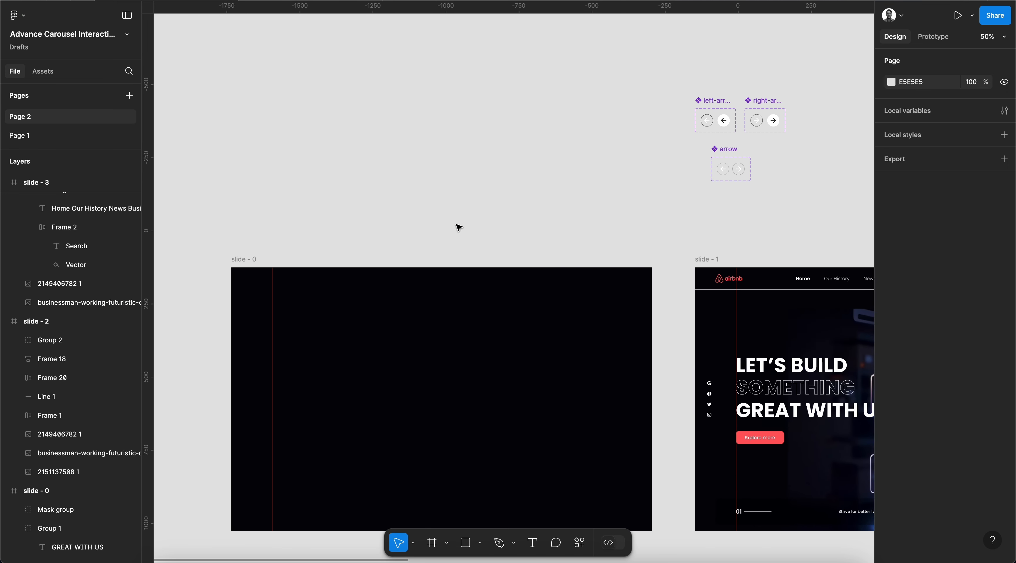
# Select the filled variant of the left-arrow component to inspect its structure.
pyautogui.hscroll(10, 457, 227)
pyautogui.scroll(5, 459, 225)
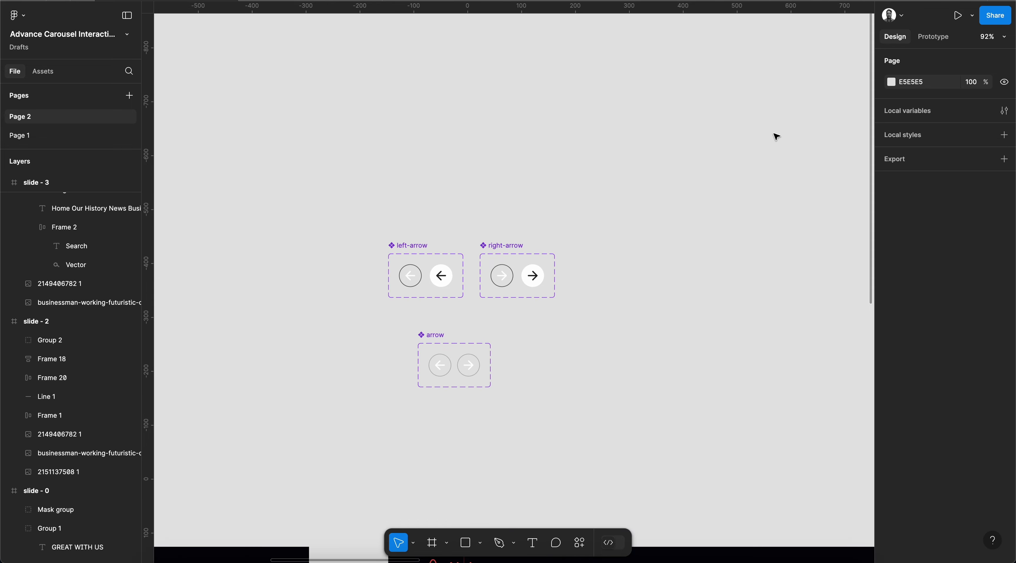
pyautogui.scroll(10, 502, 298)
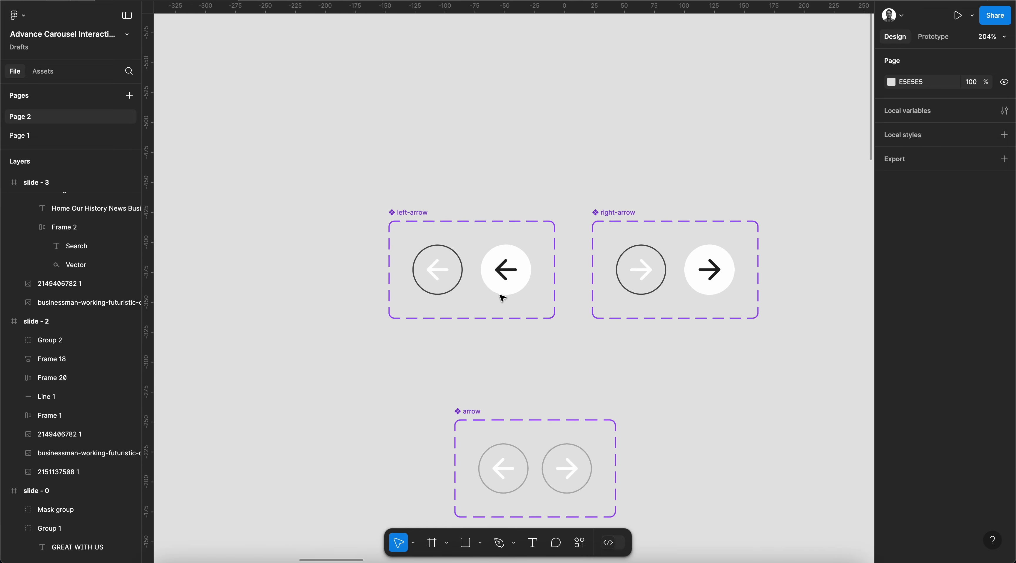
pyautogui.click(502, 295)
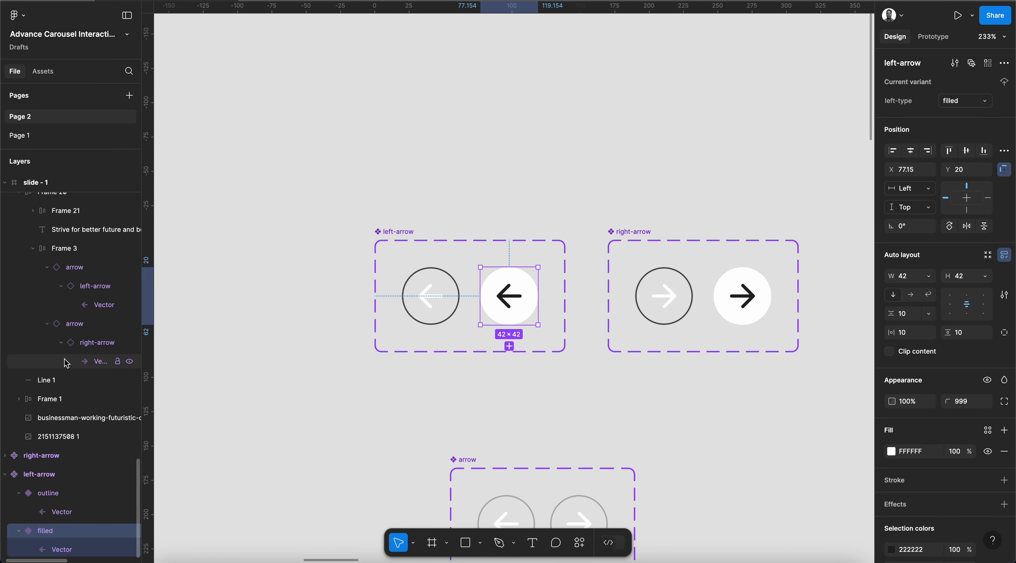
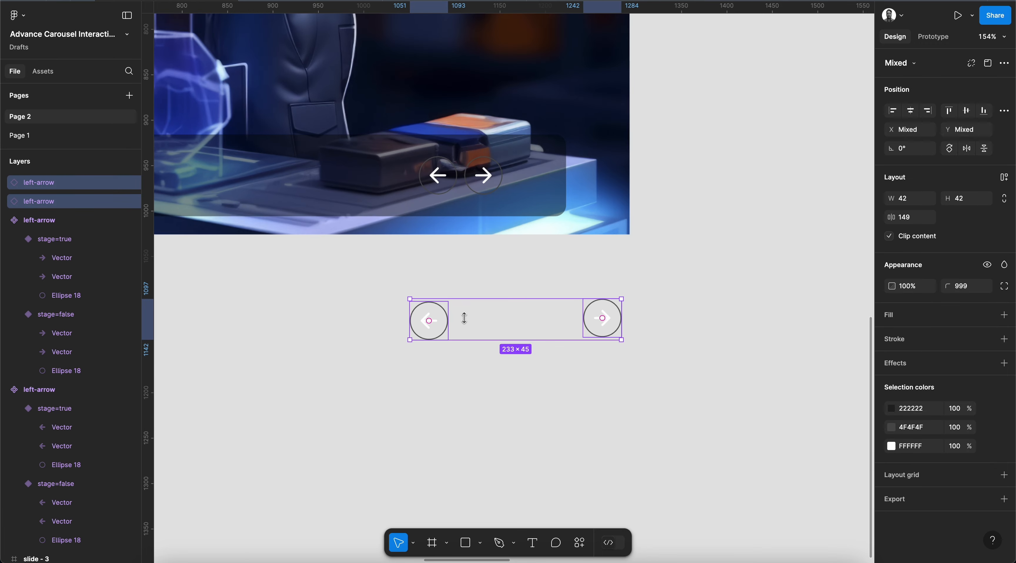
# Move the right-pointing arrow instance level with the left-pointing one, about 30 px apart, and select both.
pyautogui.click(517, 430)
pyautogui.moveTo(604, 315); pyautogui.dragTo(495, 316)
pyautogui.keyDown('shift'); pyautogui.click(431, 320); pyautogui.keyUp('shift')
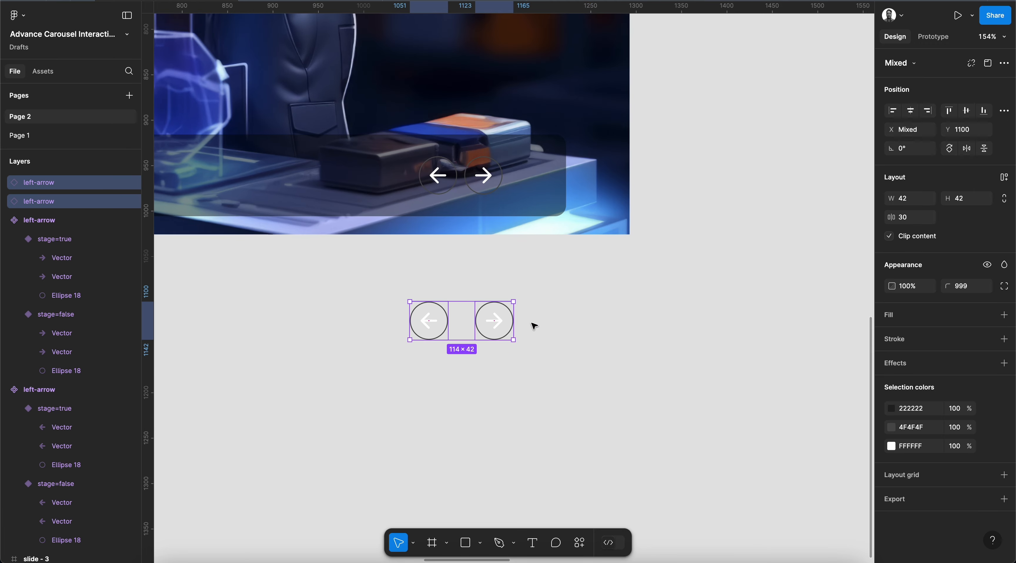
# Move the two new arrow instances into Frame 22 on slide - 1 and delete the old arrows there.
pyautogui.press('super+x')
pyautogui.hscroll(-2, 532, 322)
pyautogui.scroll(1, 531, 323)
pyautogui.click(576, 214)
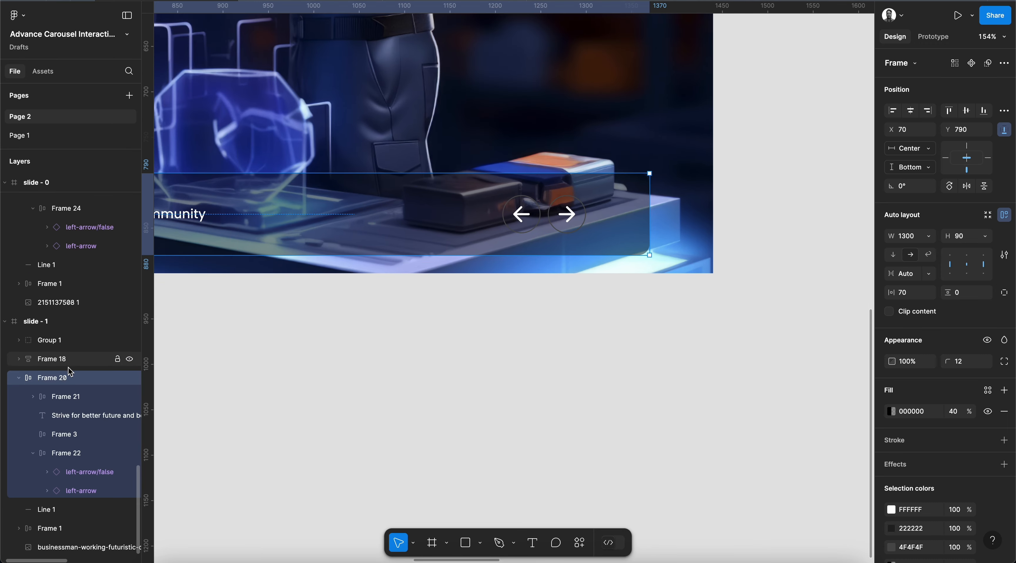
pyautogui.click(70, 455)
pyautogui.press('super+v')
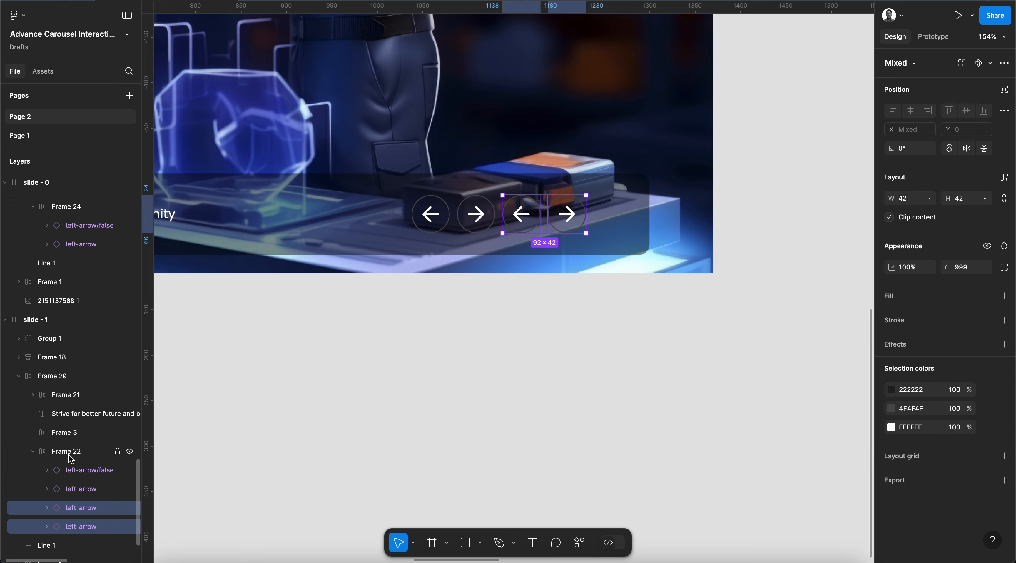
pyautogui.click(89, 475)
pyautogui.keyDown('shift'); pyautogui.click(86, 493); pyautogui.keyUp('shift')
pyautogui.press('Delete')
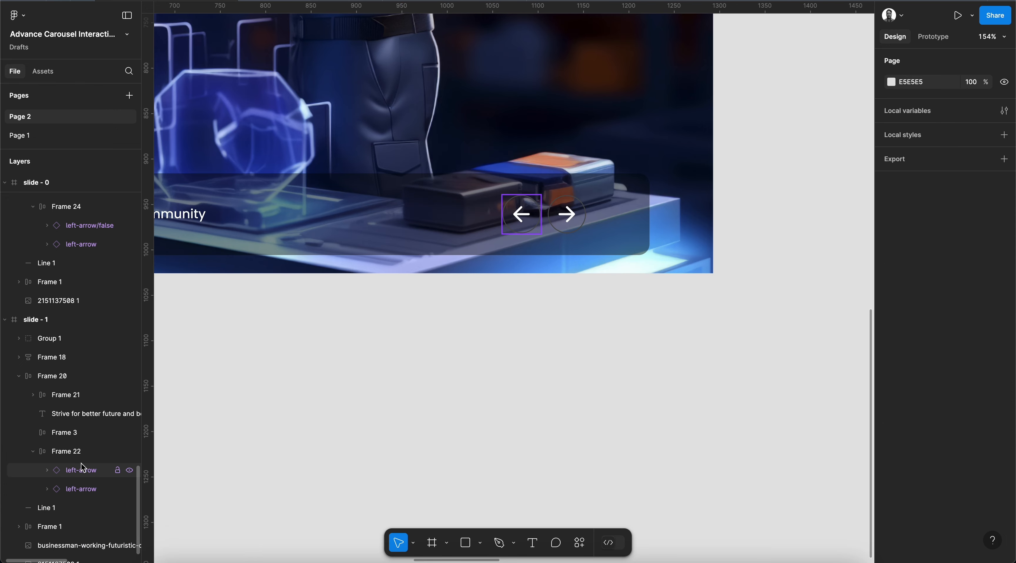
# Copy Frame 22 from slide - 1 into Frame 20 on slide - 0, replacing the old arrow group Frame 24.
pyautogui.click(75, 451)
pyautogui.hscroll(-10, 688, 282)
pyautogui.hscroll(5, 690, 284)
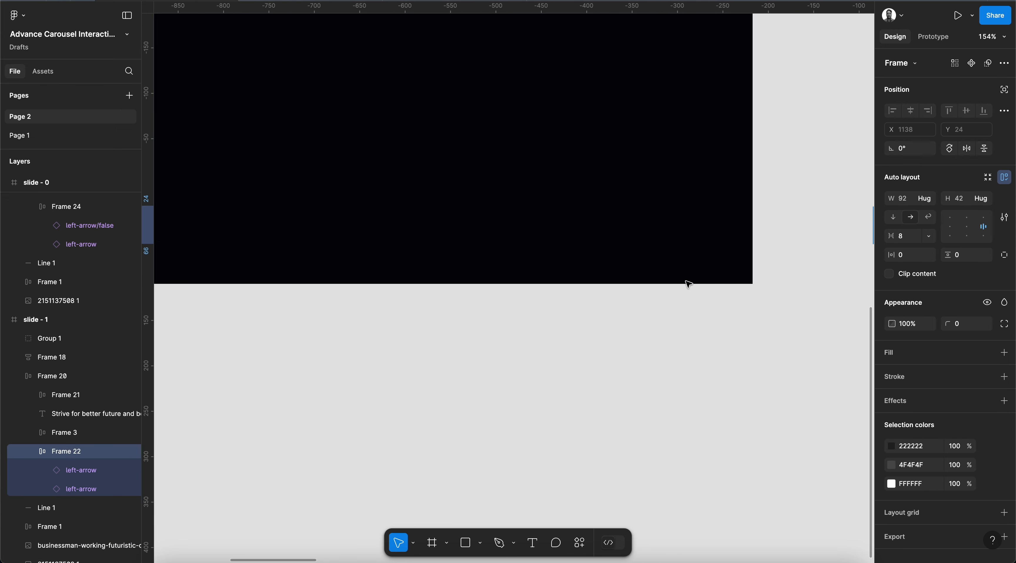
pyautogui.click(538, 224)
pyautogui.scroll(3, 50, 302)
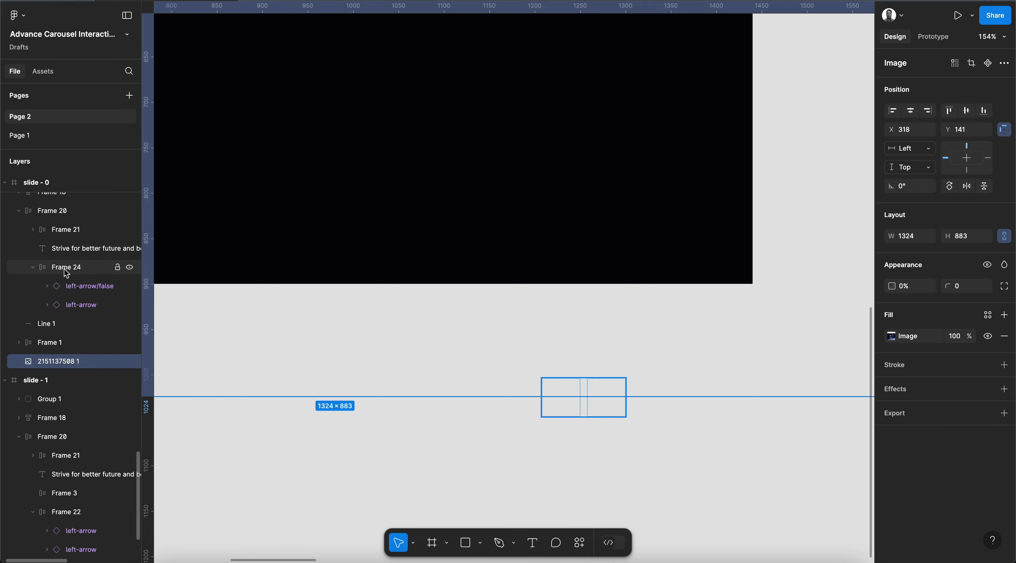
pyautogui.click(33, 268)
pyautogui.click(130, 267)
pyautogui.click(71, 213)
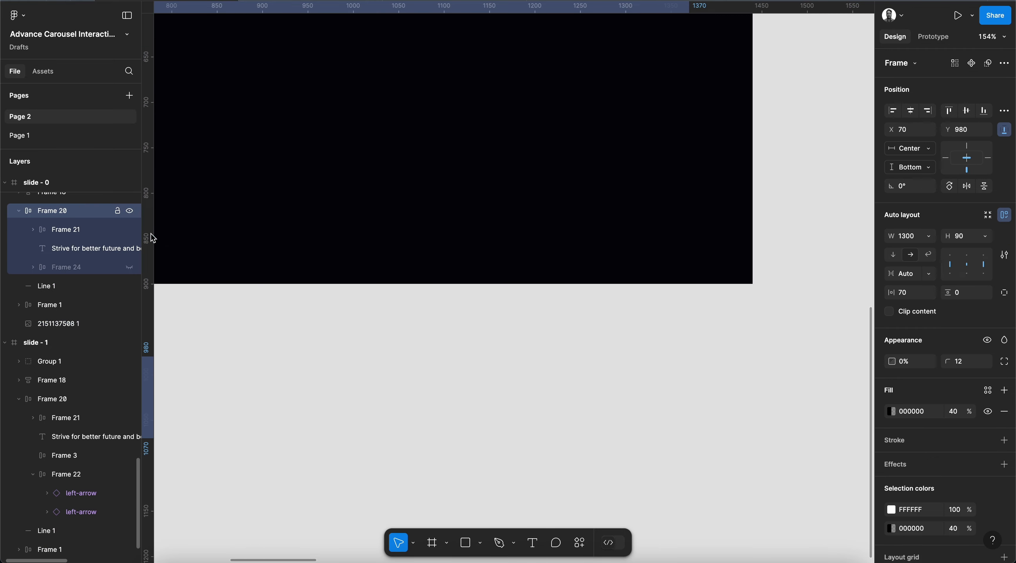
pyautogui.press('super+v')
pyautogui.click(65, 269)
pyautogui.press('Delete')
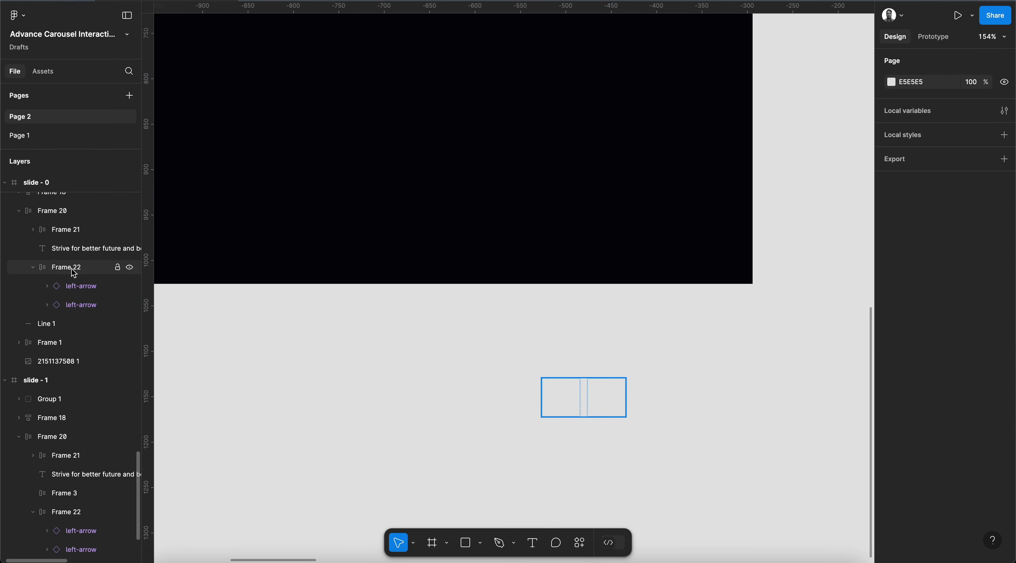
# Hide the old arrow group Frame 3 on slide - 2 and paste the new arrow Frame 22 into its Frame 20.
pyautogui.click(72, 268)
pyautogui.scroll(-4, 652, 380)
pyautogui.hscroll(8, 651, 381)
pyautogui.hscroll(15, 654, 382)
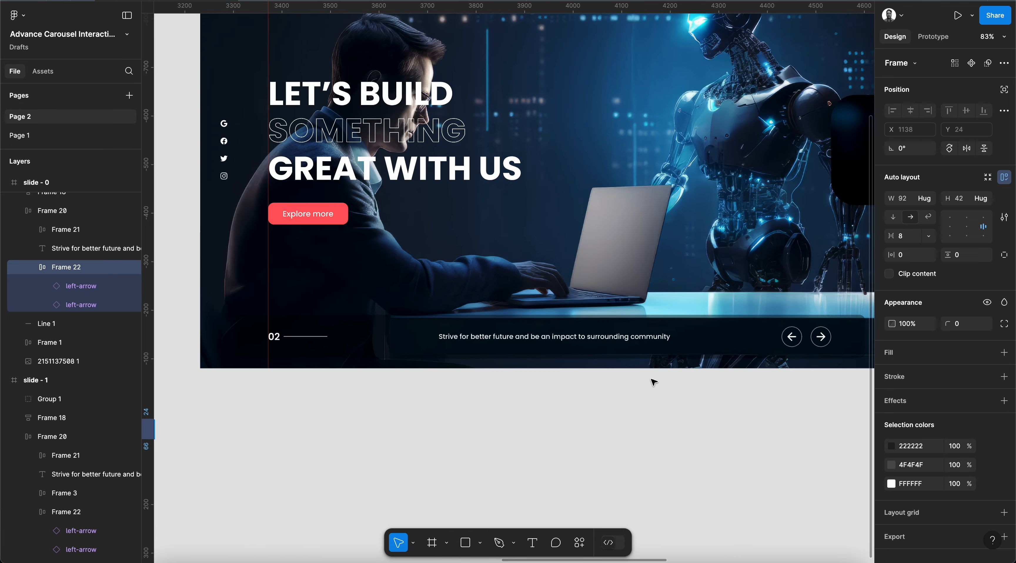
pyautogui.click(524, 336)
pyautogui.scroll(2, 99, 350)
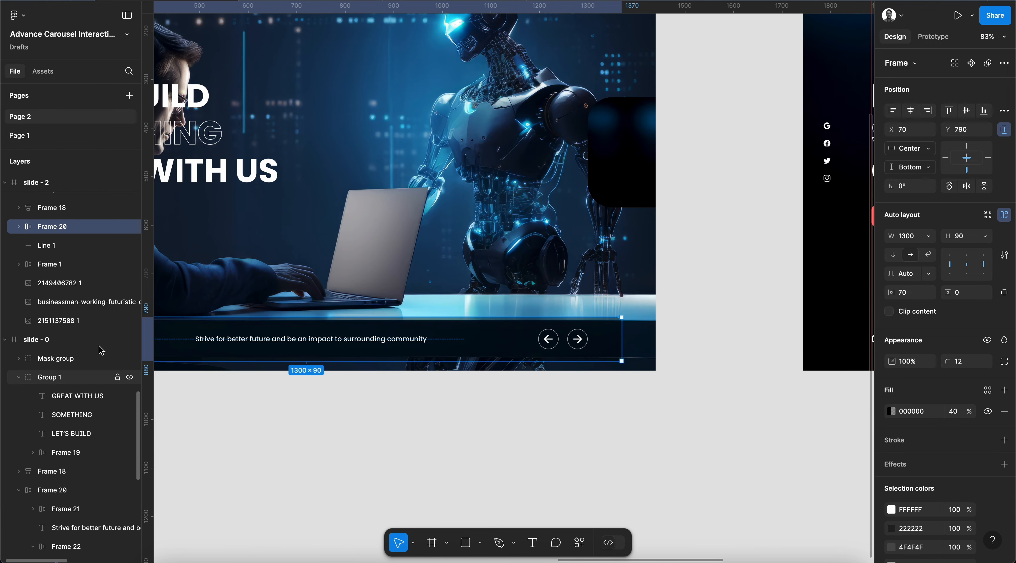
pyautogui.scroll(1, 50, 300)
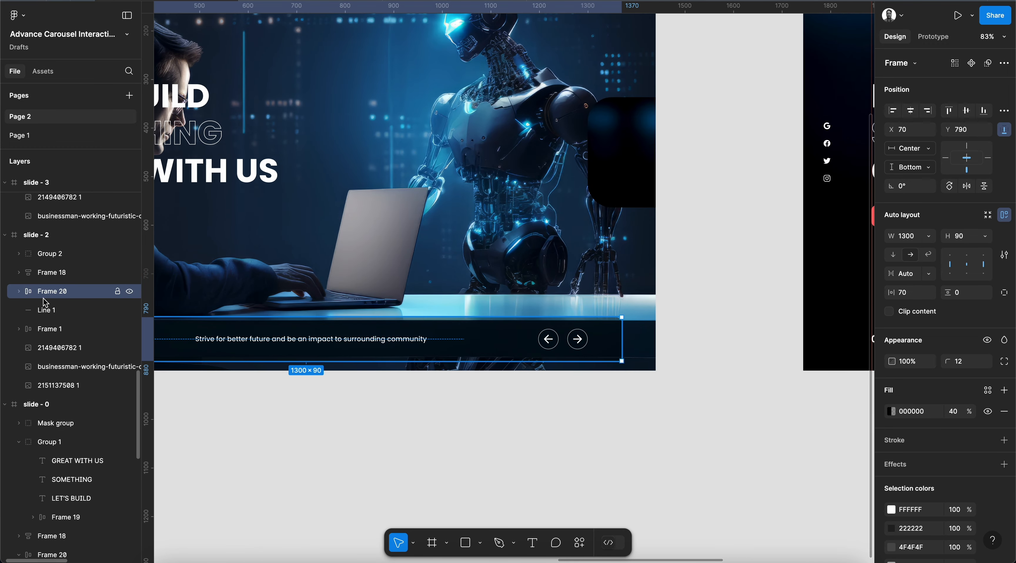
pyautogui.click(18, 292)
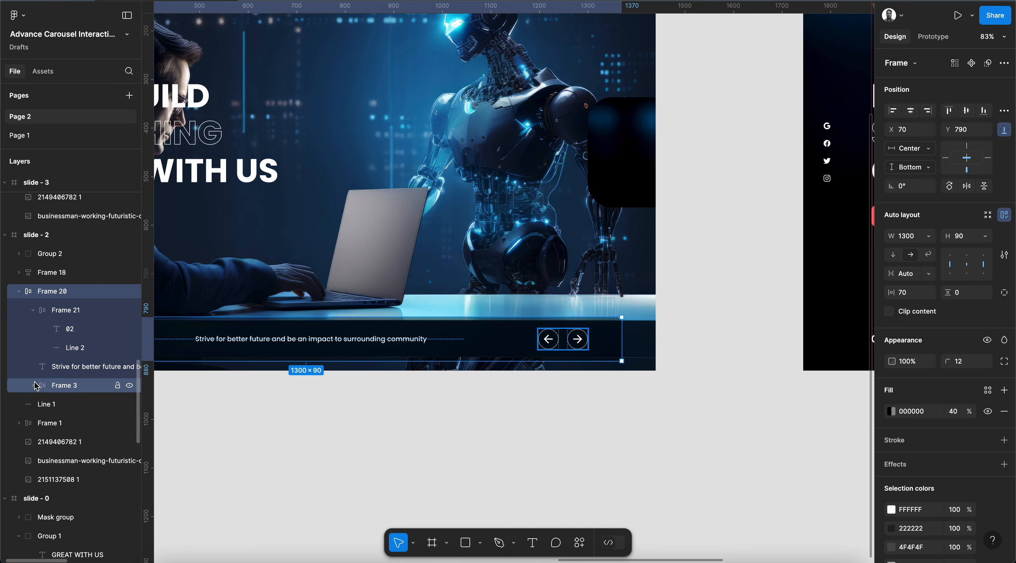
pyautogui.click(33, 310)
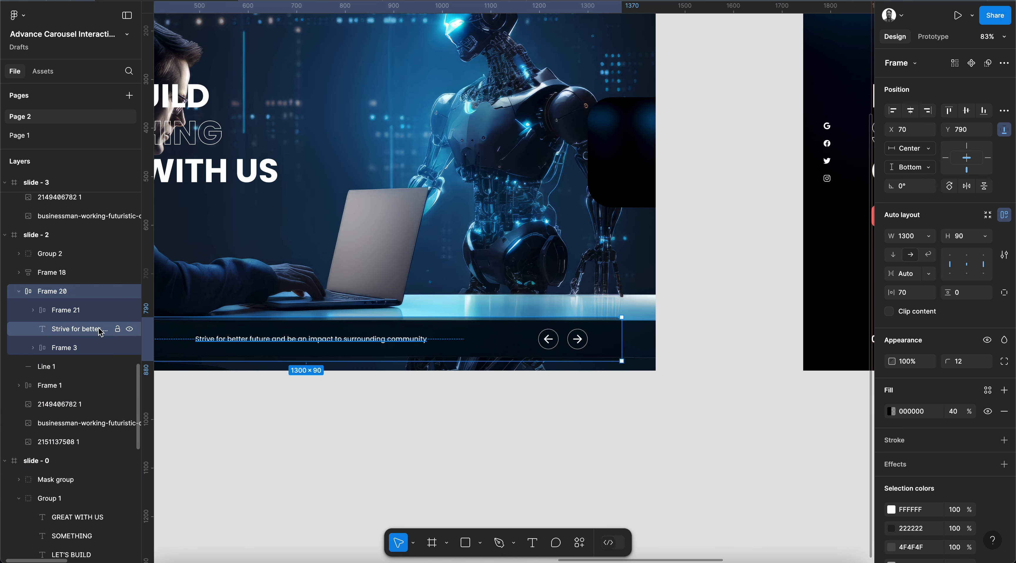
pyautogui.click(129, 349)
pyautogui.press('super+v')
# Hide the old arrow group Frame 3 on slide - 3 and paste the new arrow Frame 22 into its Frame 20.
pyautogui.hscroll(15, 628, 381)
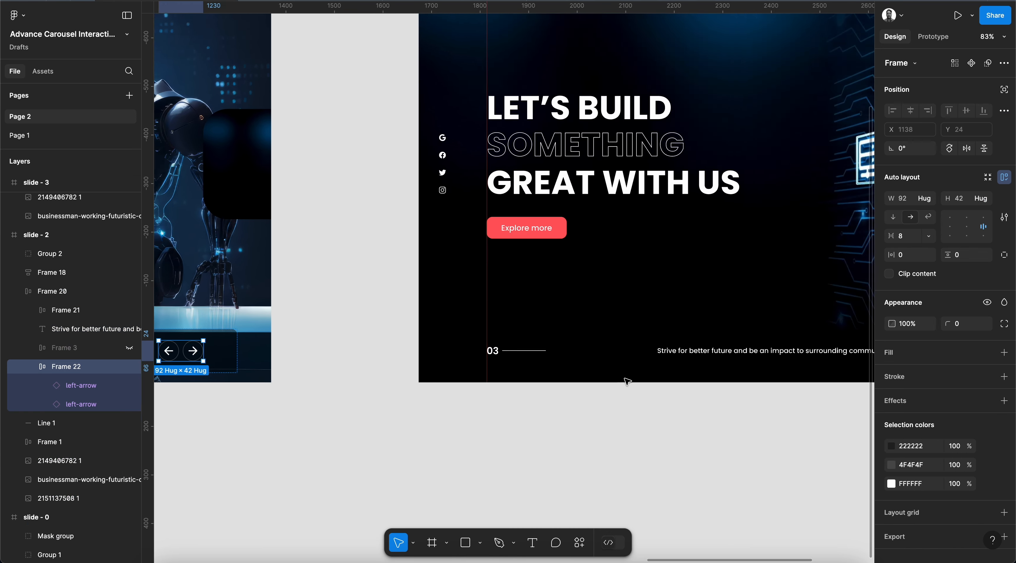
pyautogui.click(625, 365)
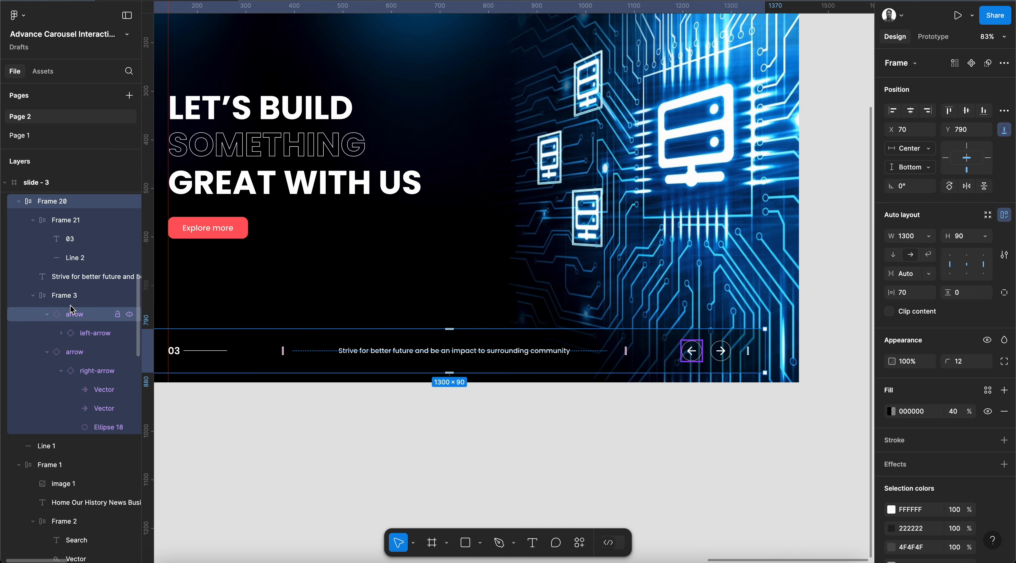
pyautogui.click(47, 352)
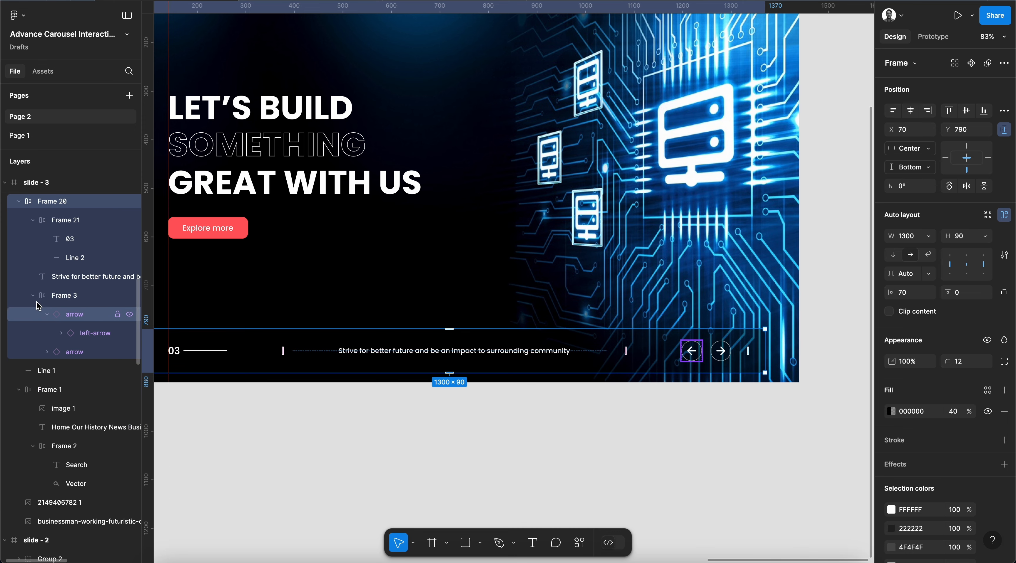
pyautogui.click(33, 295)
pyautogui.click(129, 296)
pyautogui.press('super+v')
# Preview the new arrows' hover effect on slide - 1 and return to that slide's arrows in the design file.
pyautogui.hscroll(15, 586, 369)
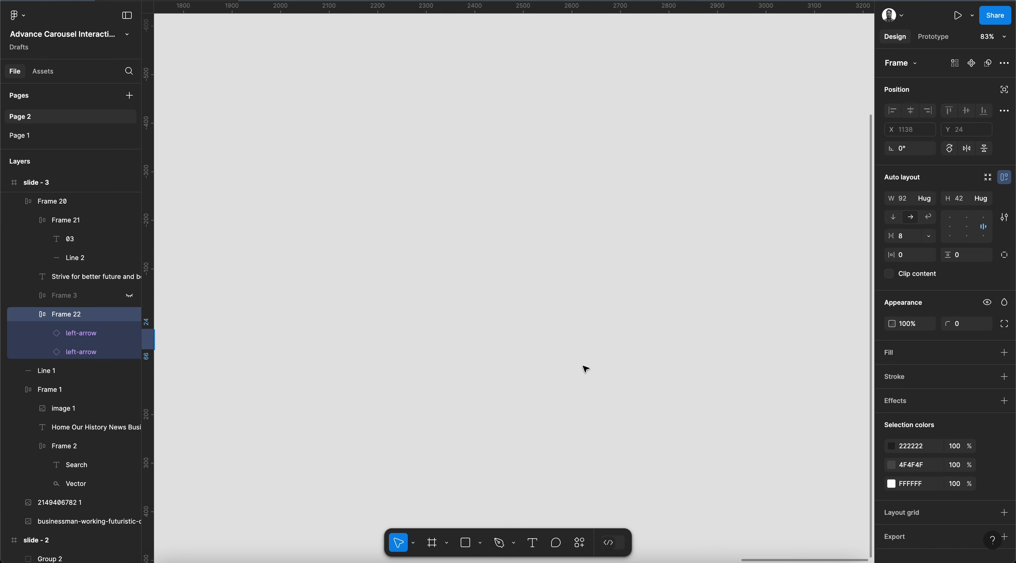
pyautogui.hscroll(-5, 585, 369)
pyautogui.hscroll(-20, 586, 369)
pyautogui.click(301, 1)
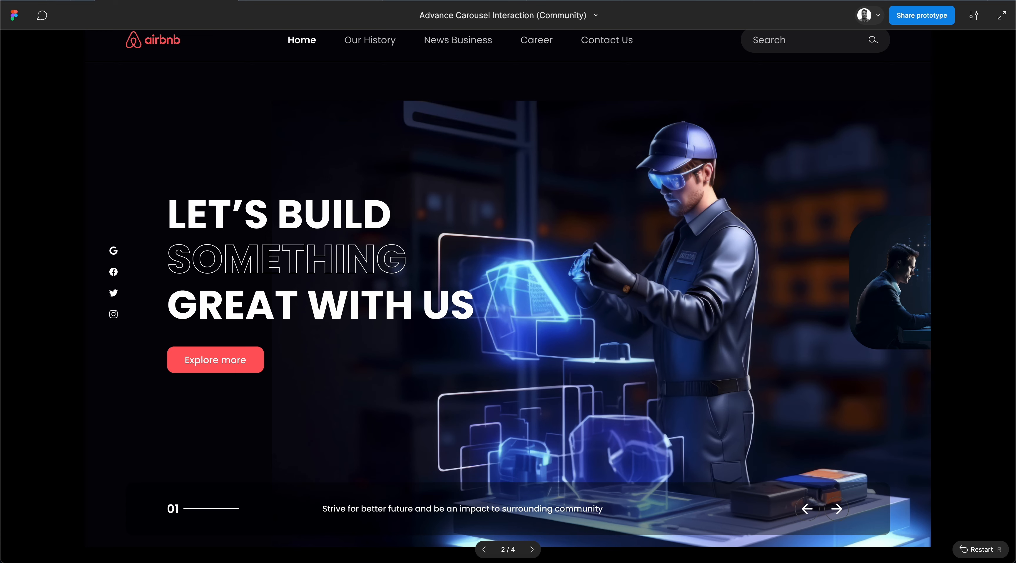
pyautogui.press('r')
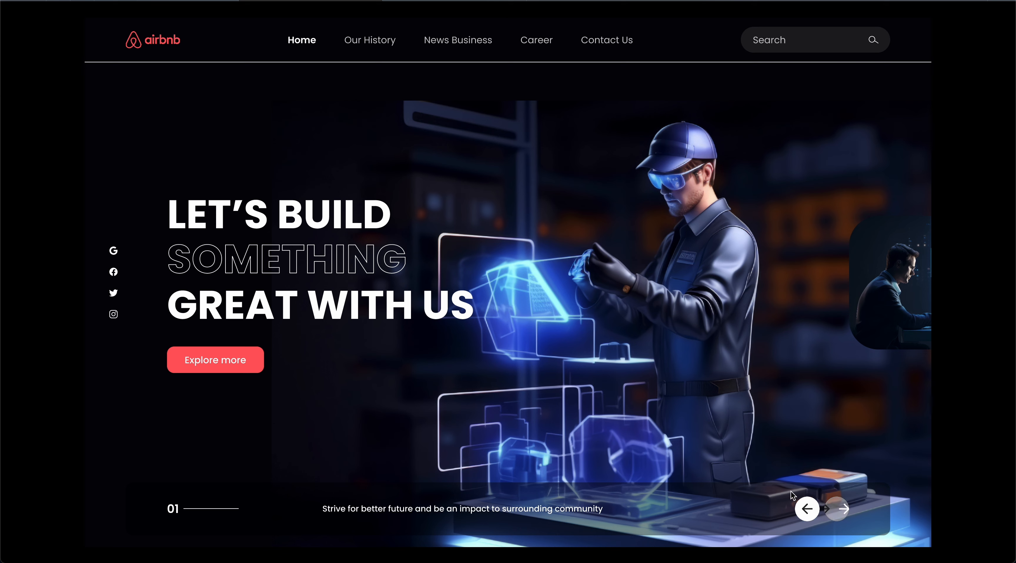
pyautogui.moveTo(256, 7)
pyautogui.click(186, 1)
pyautogui.scroll(-5, 549, 323)
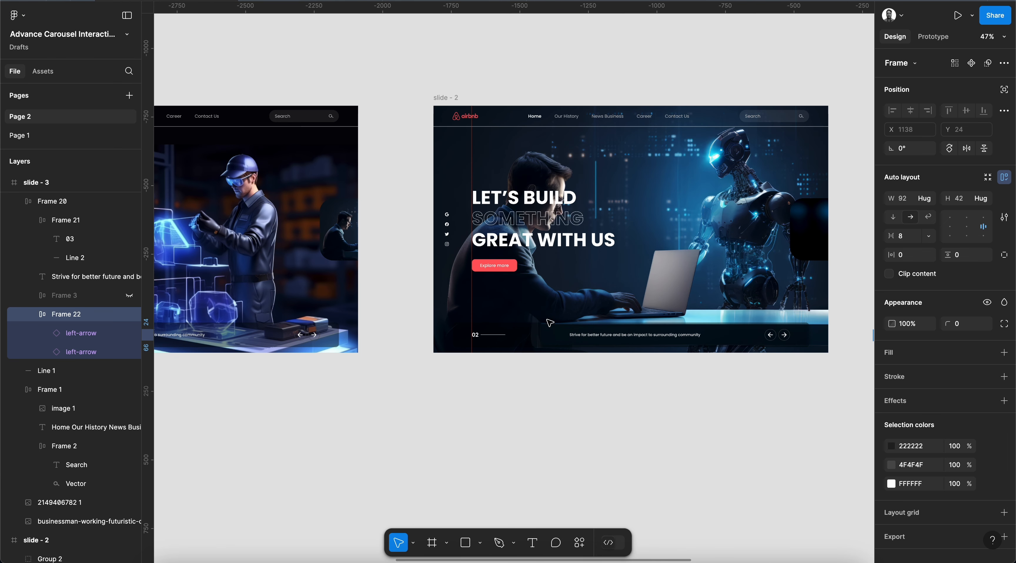
pyautogui.hscroll(-10, 550, 322)
pyautogui.hscroll(5, 550, 322)
pyautogui.scroll(3, 520, 335)
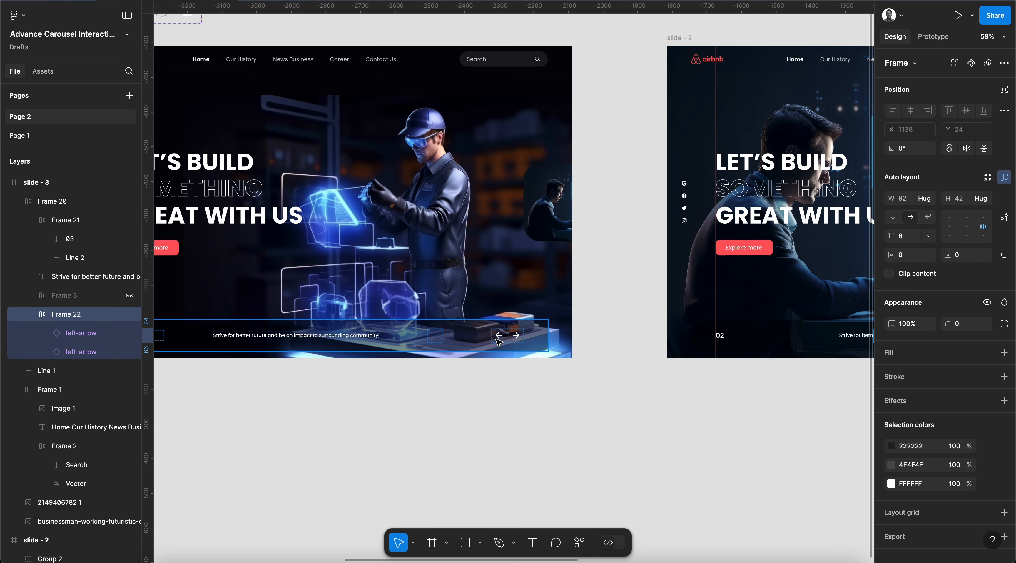
# Link slide - 1's right arrow to slide - 2 with an on-click Navigate to interaction using Smart animate.
pyautogui.click(519, 338)
pyautogui.click(519, 337)
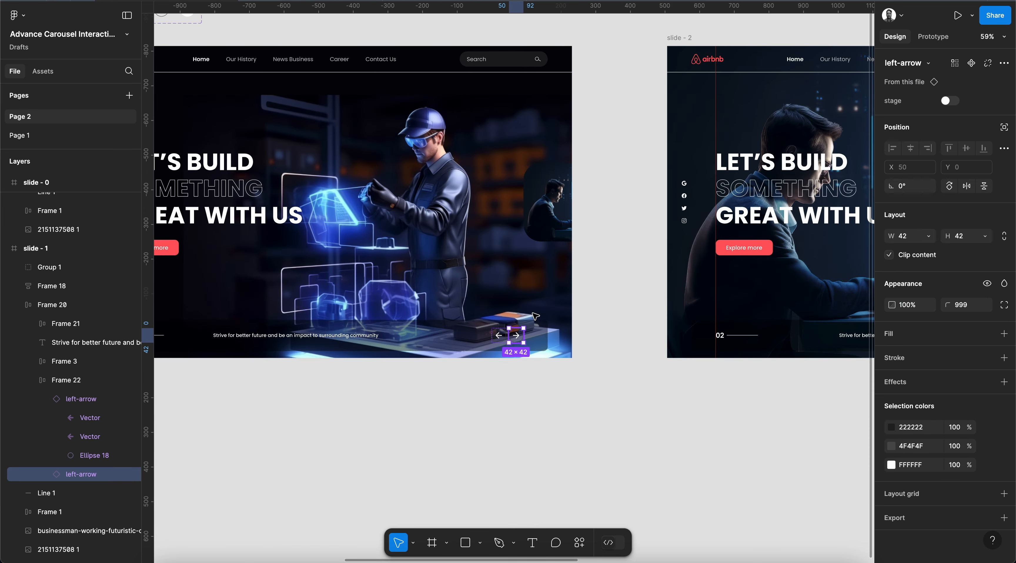
pyautogui.click(945, 39)
pyautogui.hscroll(4, 606, 333)
pyautogui.scroll(1, 605, 334)
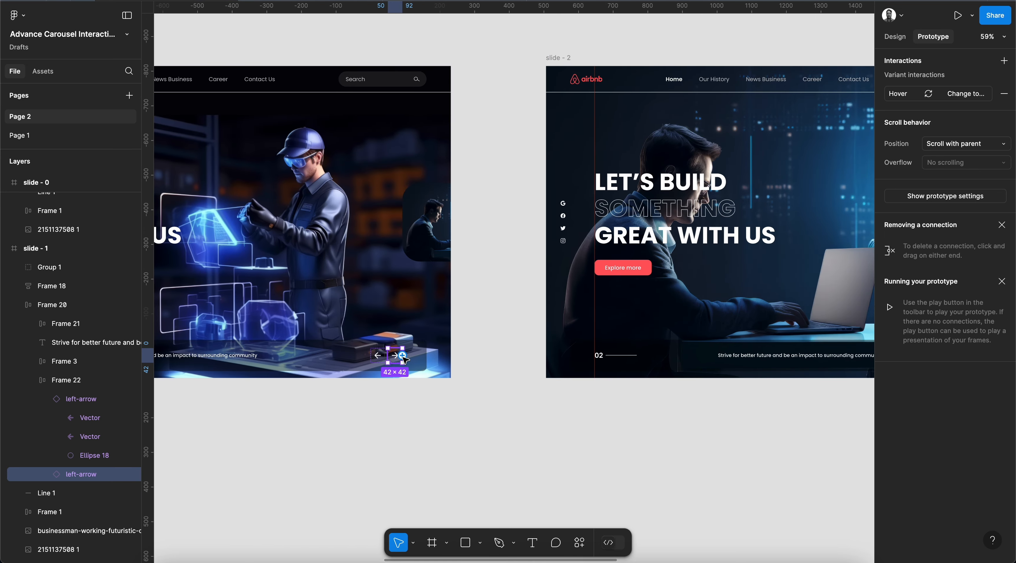
pyautogui.moveTo(404, 358); pyautogui.dragTo(626, 313)
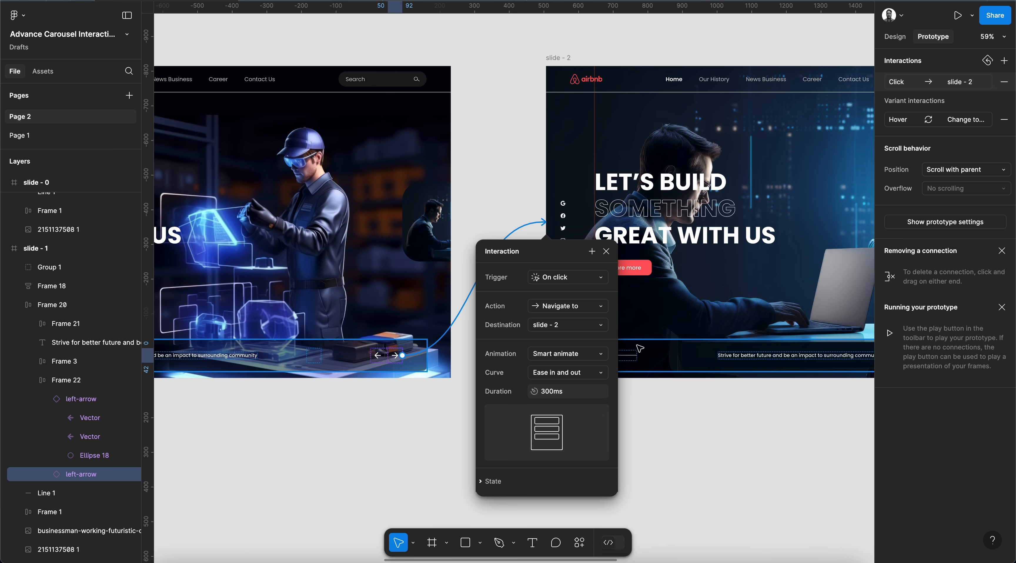
# Link slide - 2's right arrow to slide - 3 with an on-click Navigate to interaction using Smart animate.
pyautogui.hscroll(18, 639, 347)
pyautogui.scroll(1, 639, 347)
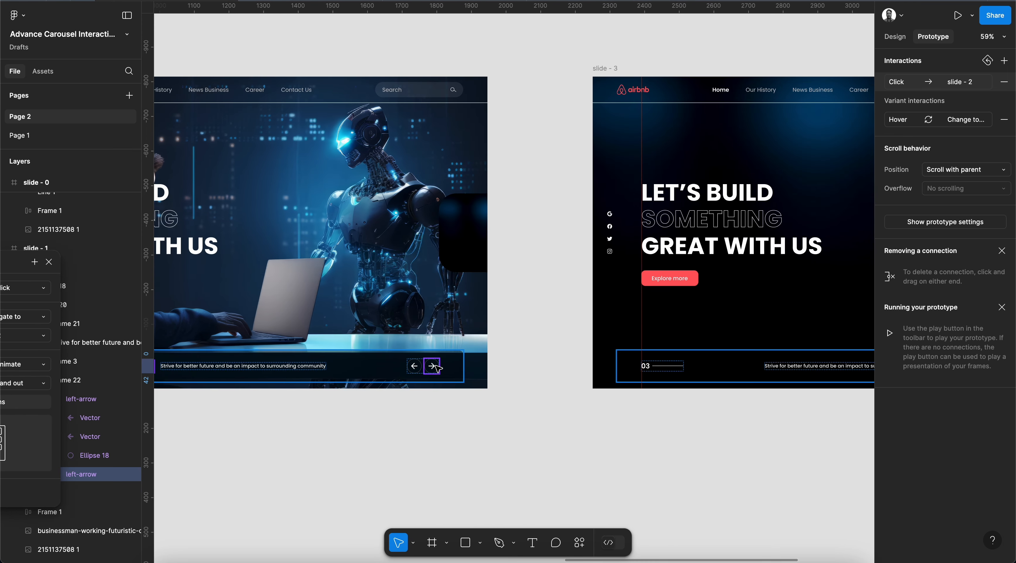
pyautogui.click(435, 365)
pyautogui.scroll(5, 435, 365)
pyautogui.keyDown('super'); pyautogui.click(399, 368); pyautogui.keyUp('super')
pyautogui.click(431, 369)
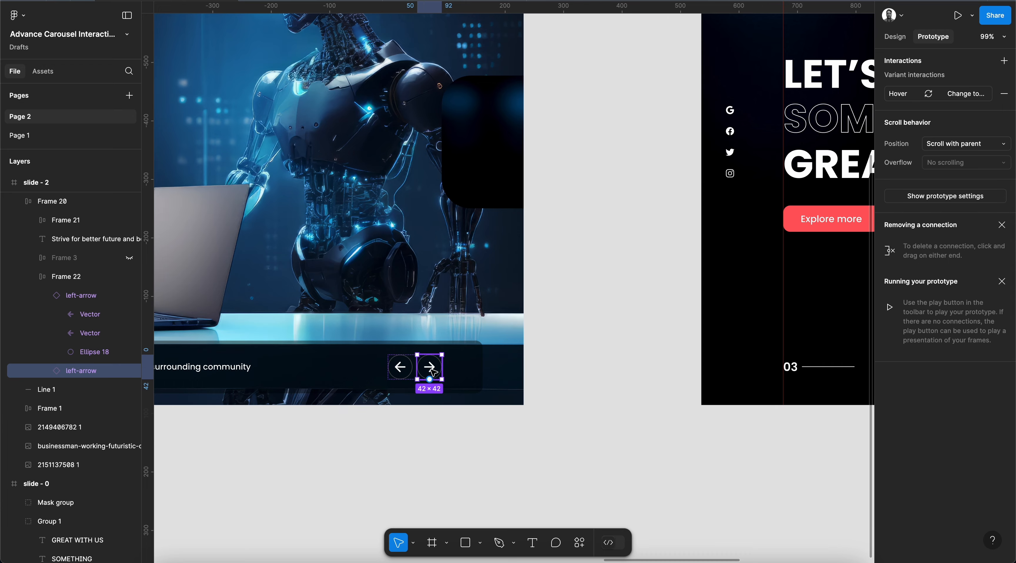
pyautogui.moveTo(442, 366); pyautogui.dragTo(700, 142)
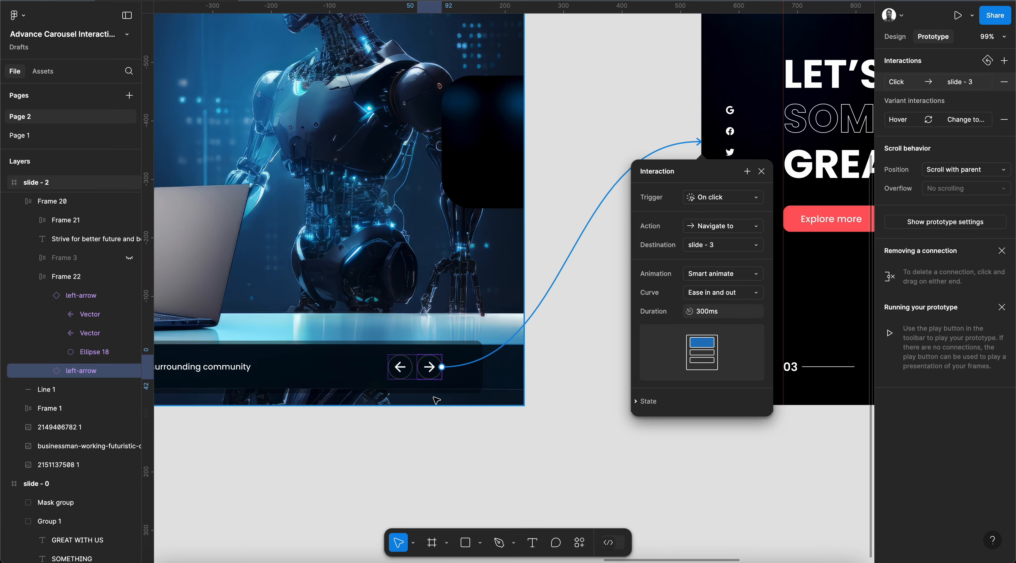
# Link slide - 2's left arrow back to slide - 1 with an on-click Navigate to interaction using Smart animate.
pyautogui.click(400, 366)
pyautogui.scroll(-3, 399, 369)
pyautogui.hscroll(-15, 399, 369)
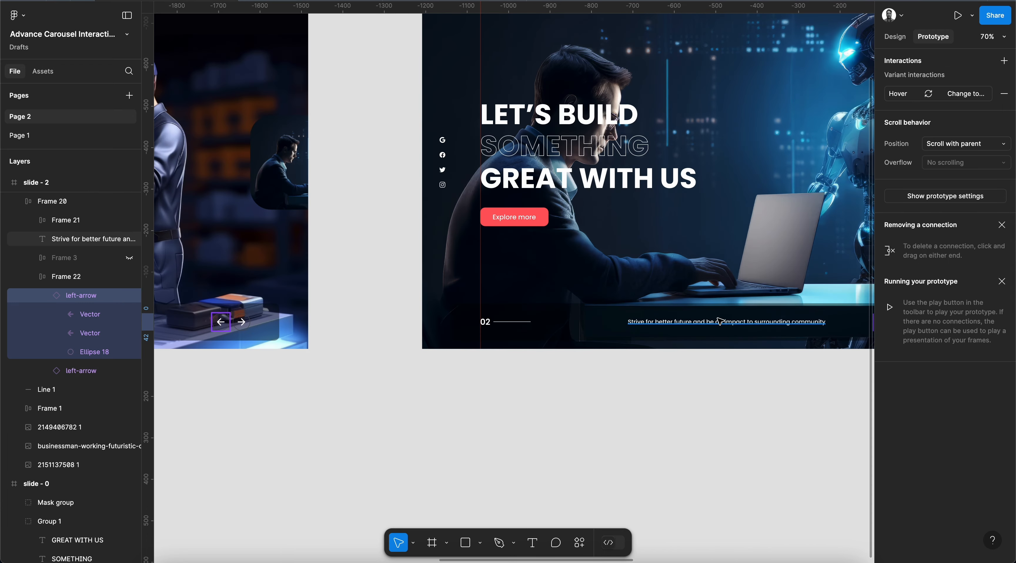
pyautogui.scroll(-3, 719, 322)
pyautogui.moveTo(864, 322); pyautogui.dragTo(410, 209)
# Link slide - 3's left arrow back to slide - 2 with an on-click Navigate to interaction using Smart animate.
pyautogui.hscroll(5, 759, 359)
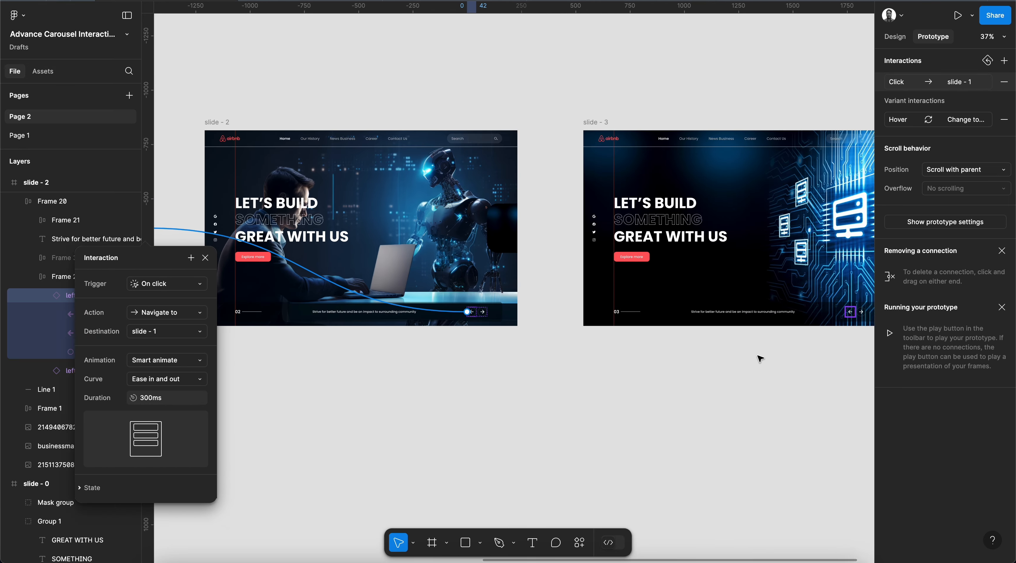
pyautogui.scroll(4, 760, 359)
pyautogui.keyDown('super'); pyautogui.click(719, 273); pyautogui.keyUp('super')
pyautogui.click(704, 275)
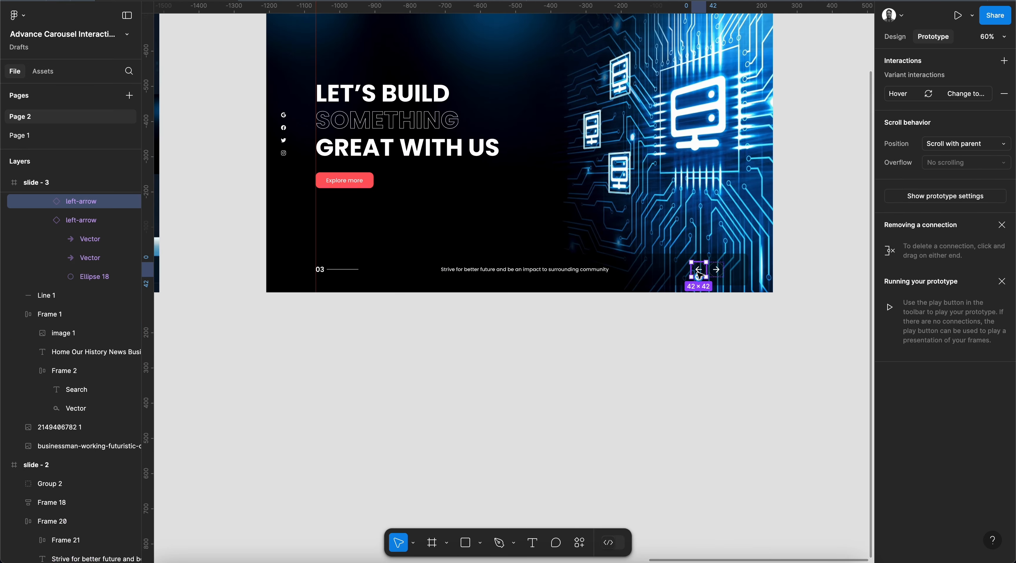
pyautogui.scroll(-3, 703, 275)
pyautogui.moveTo(836, 326); pyautogui.dragTo(410, 319)
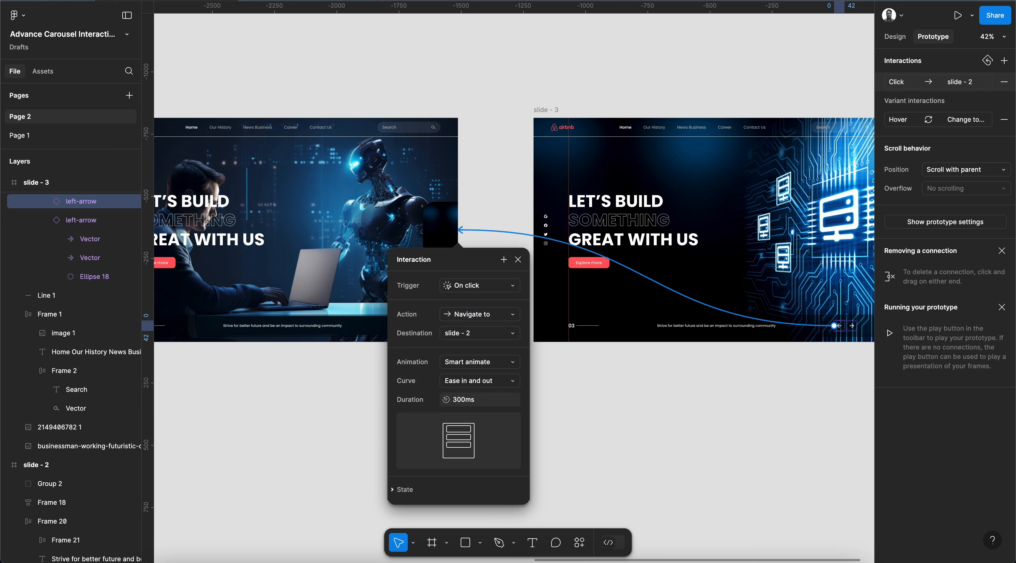
# Restart the prototype preview, advance from slide 01 to slide 03 with the right arrow, and return to the design file.
pyautogui.click(312, 1)
pyautogui.press('r')
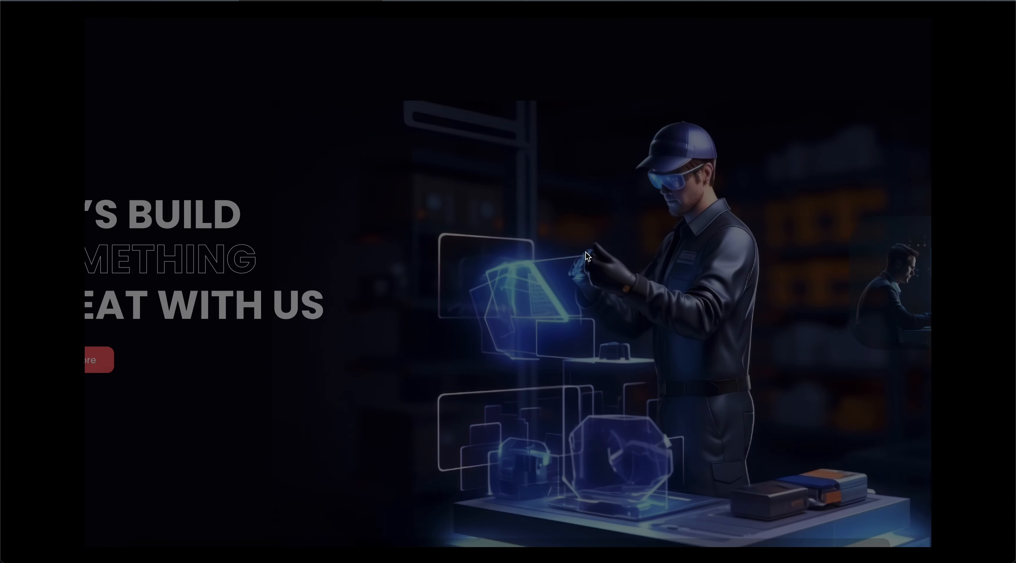
pyautogui.click(844, 507)
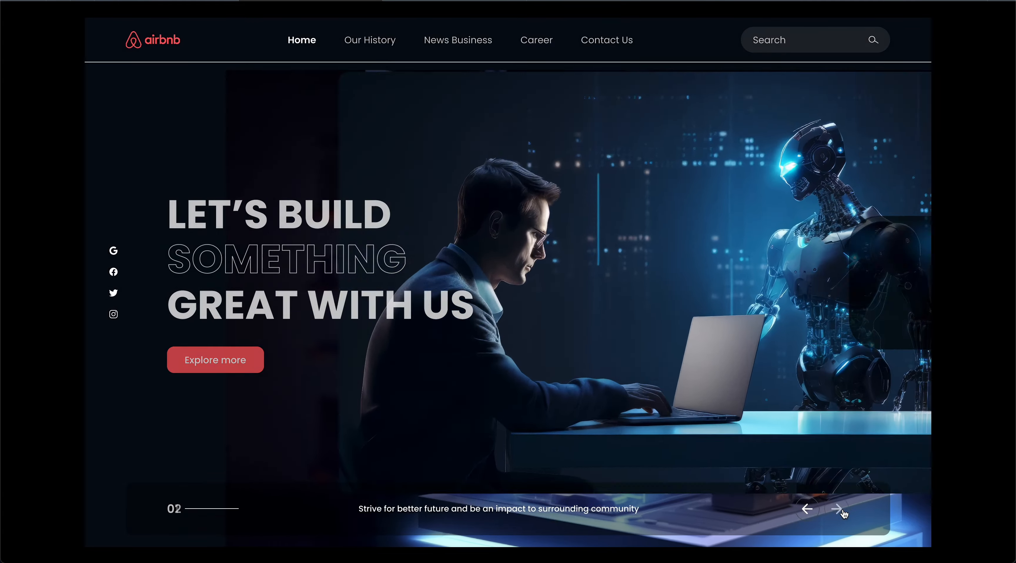
pyautogui.click(842, 511)
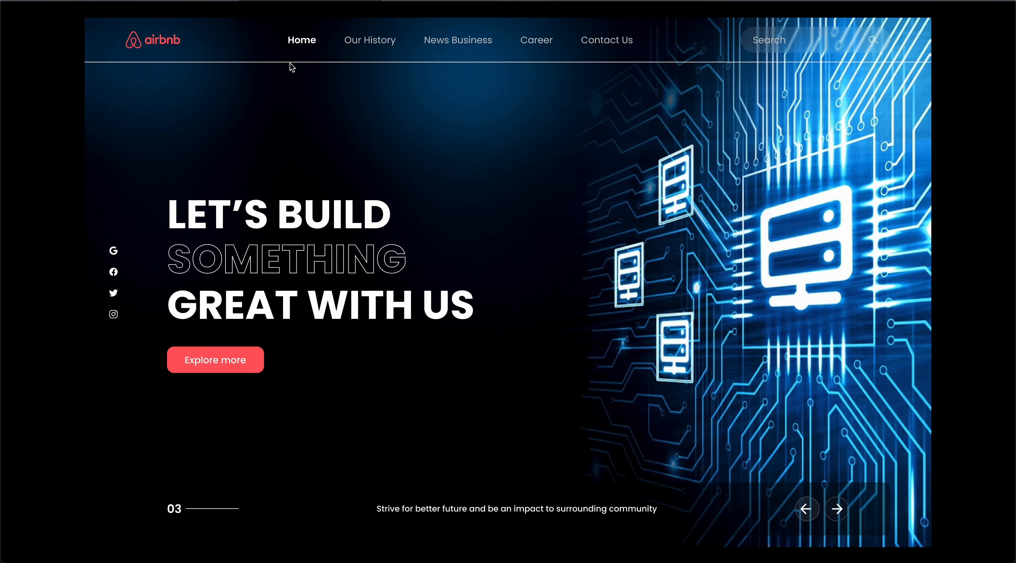
pyautogui.click(203, 1)
# Set the animation duration of slide - 1's right-arrow link to slide - 2 to 800 ms.
pyautogui.hscroll(-15, 451, 288)
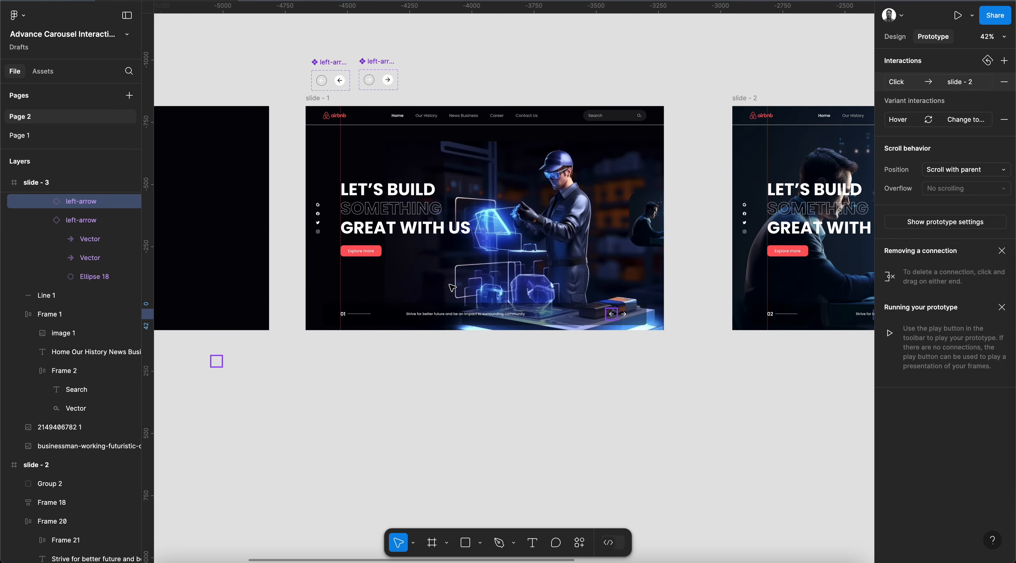
pyautogui.scroll(5, 490, 304)
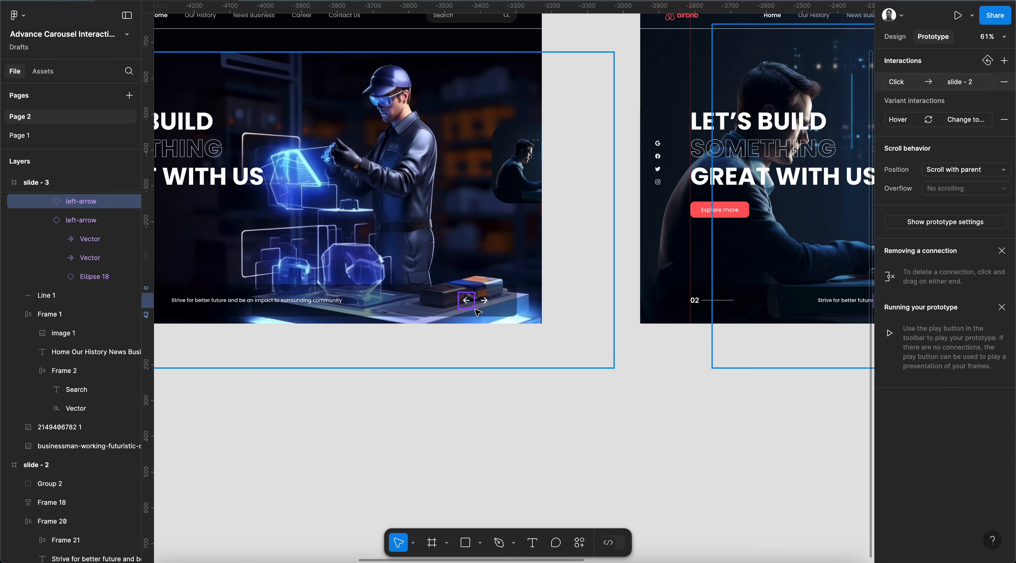
pyautogui.click(488, 304)
pyautogui.moveTo(492, 300); pyautogui.dragTo(631, 167)
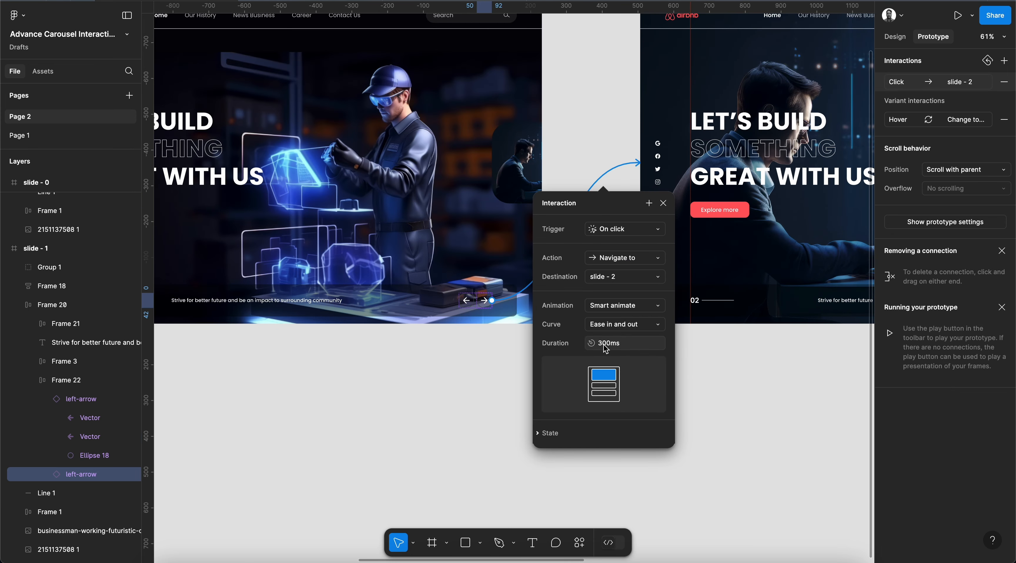
pyautogui.press('Return')
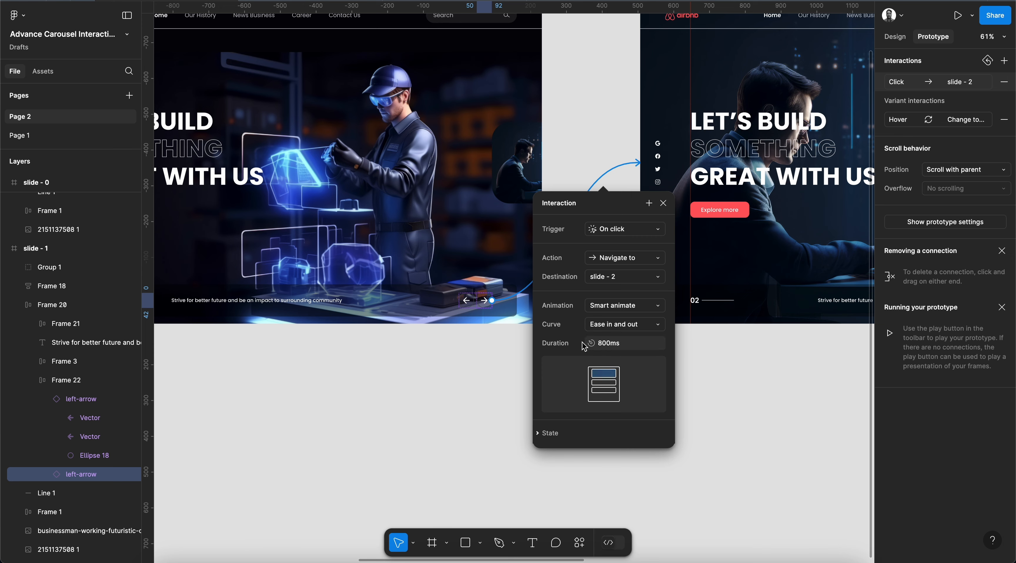
# Set the animation duration of slide - 2's right-arrow link to slide - 3 to 800 ms.
pyautogui.hscroll(10, 688, 365)
pyautogui.click(673, 292)
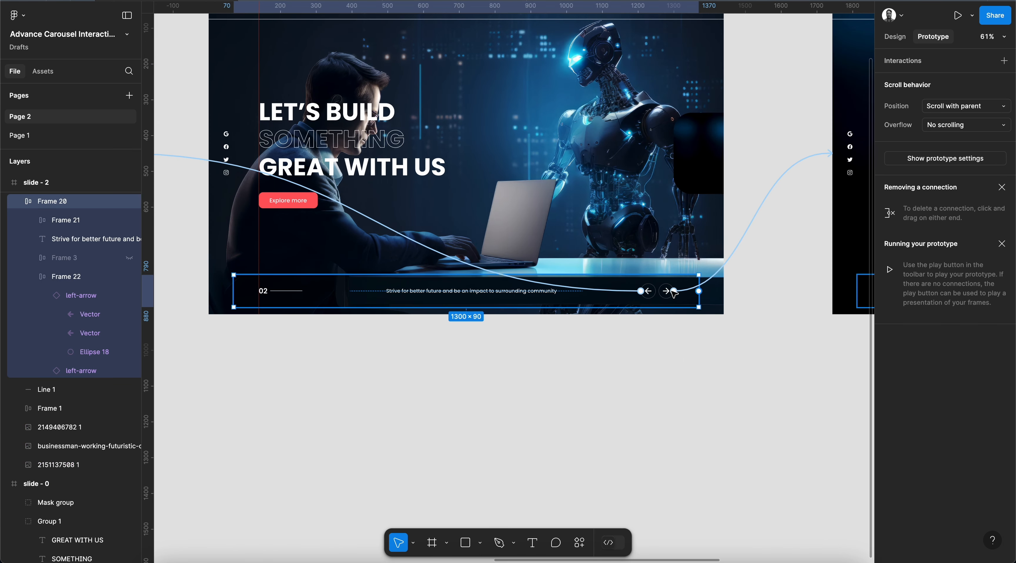
pyautogui.moveTo(674, 291); pyautogui.dragTo(766, 205)
pyautogui.click(759, 373)
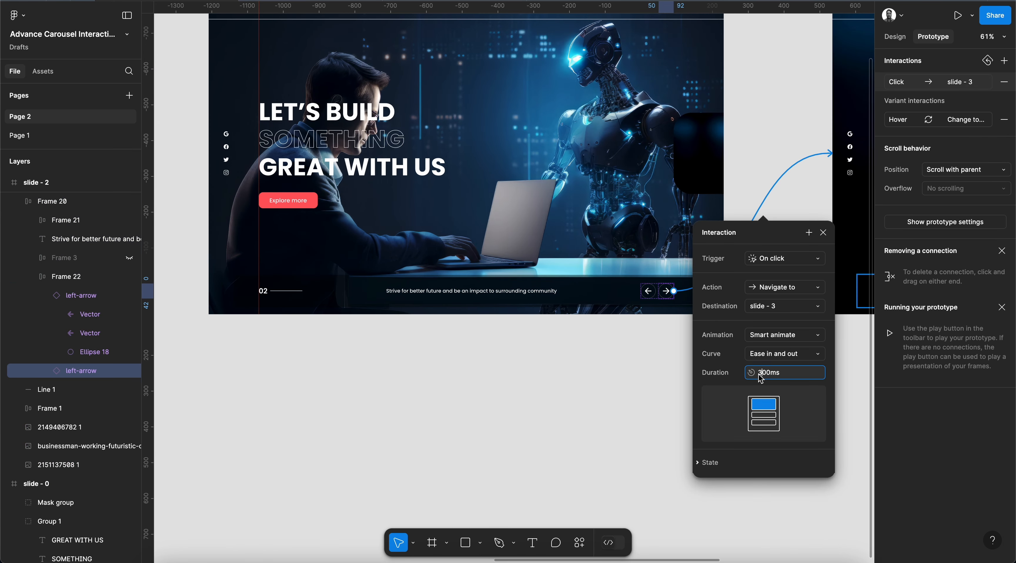
pyautogui.write('8')
pyautogui.press('Return')
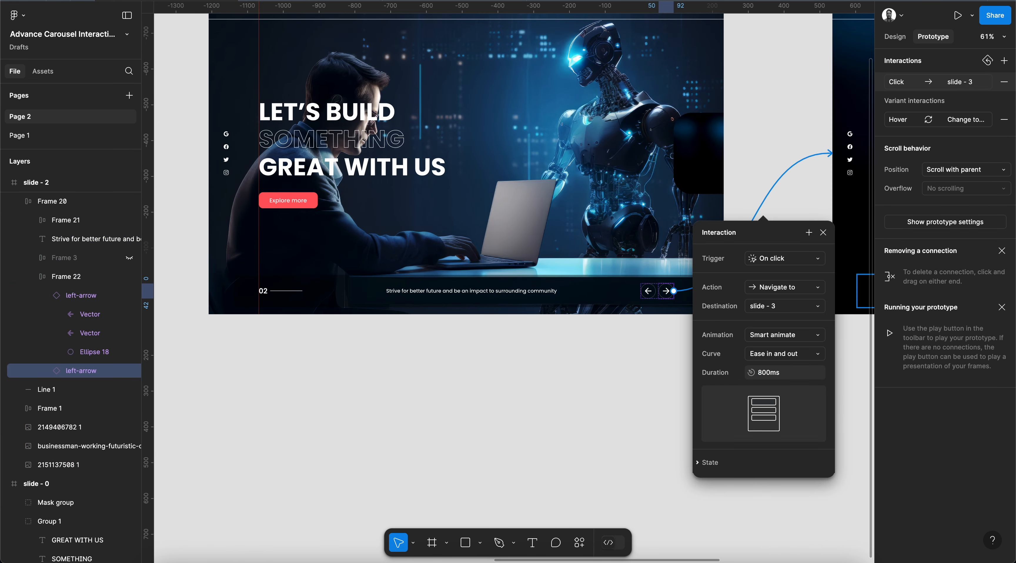
# Set the animation duration of slide - 2's left-arrow link to slide - 1 to 800 ms.
pyautogui.click(648, 291)
pyautogui.moveTo(641, 290); pyautogui.dragTo(156, 154)
pyautogui.click(608, 290)
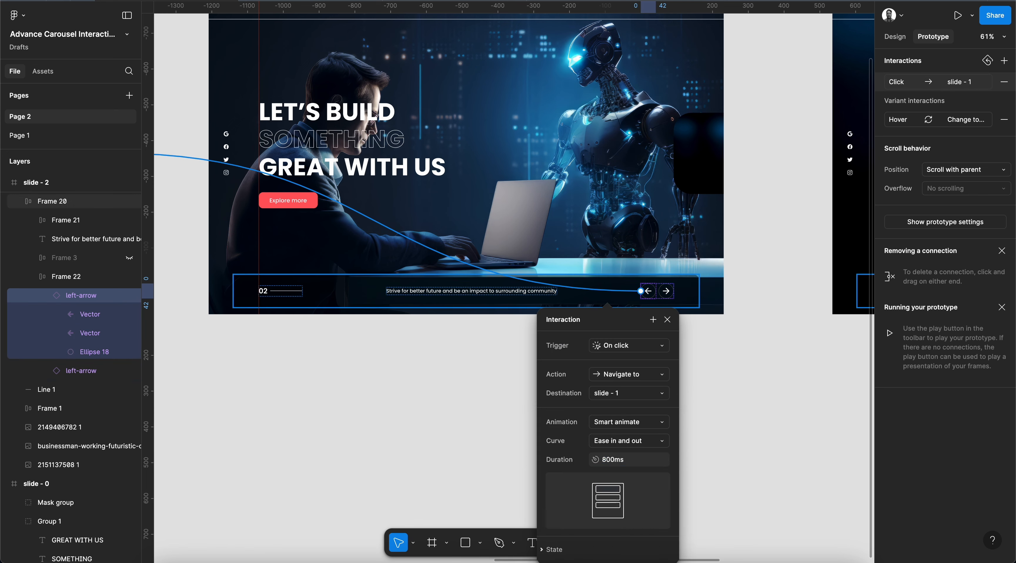
# Set the animation duration of slide - 3's left-arrow link to slide - 2 to 800 ms.
pyautogui.hscroll(15, 721, 413)
pyautogui.click(604, 301)
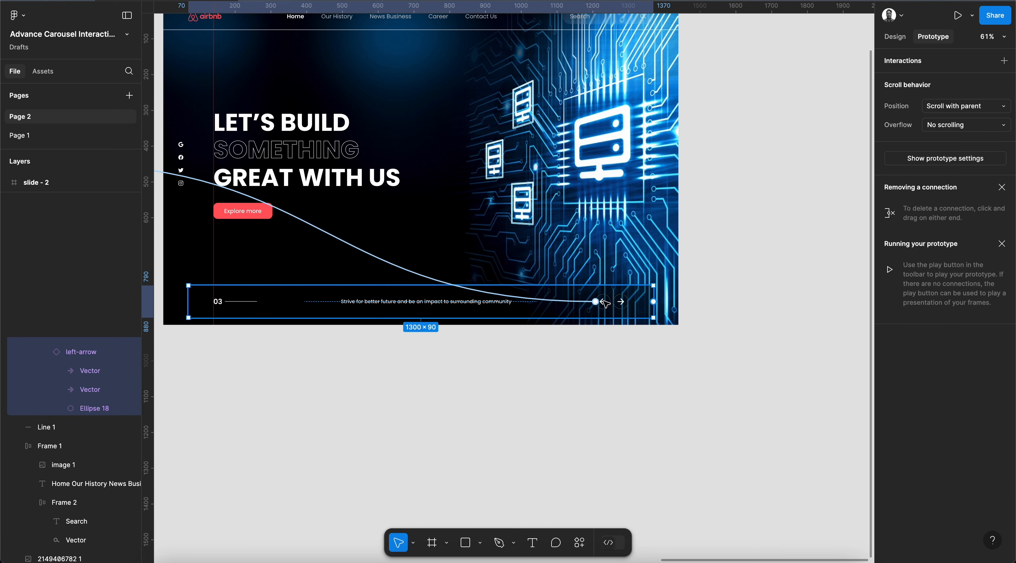
pyautogui.click(358, 250)
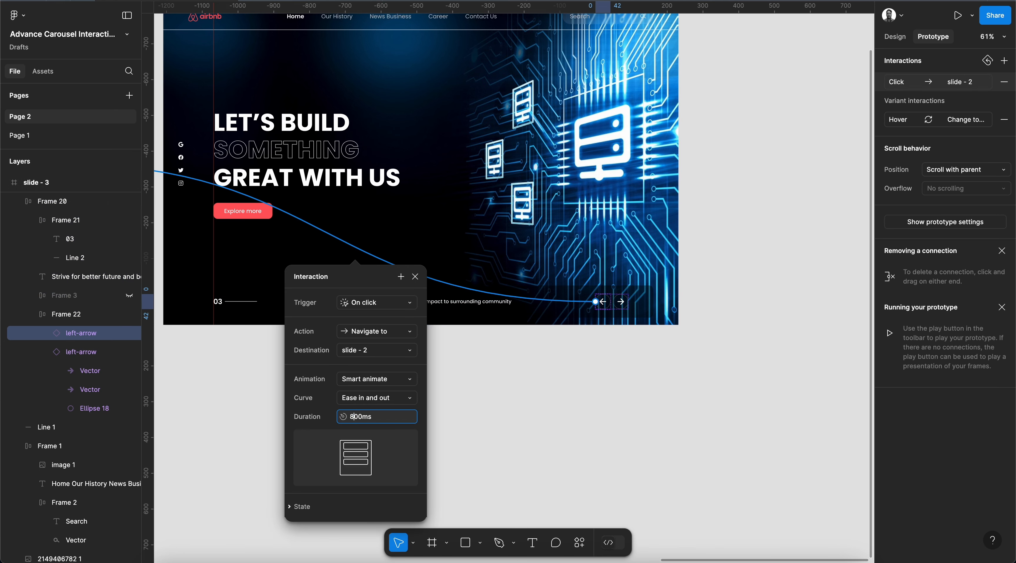
# Preview the slower transitions by moving forward and back through all three slides with the arrows, then return to the design file.
pyautogui.click(278, 1)
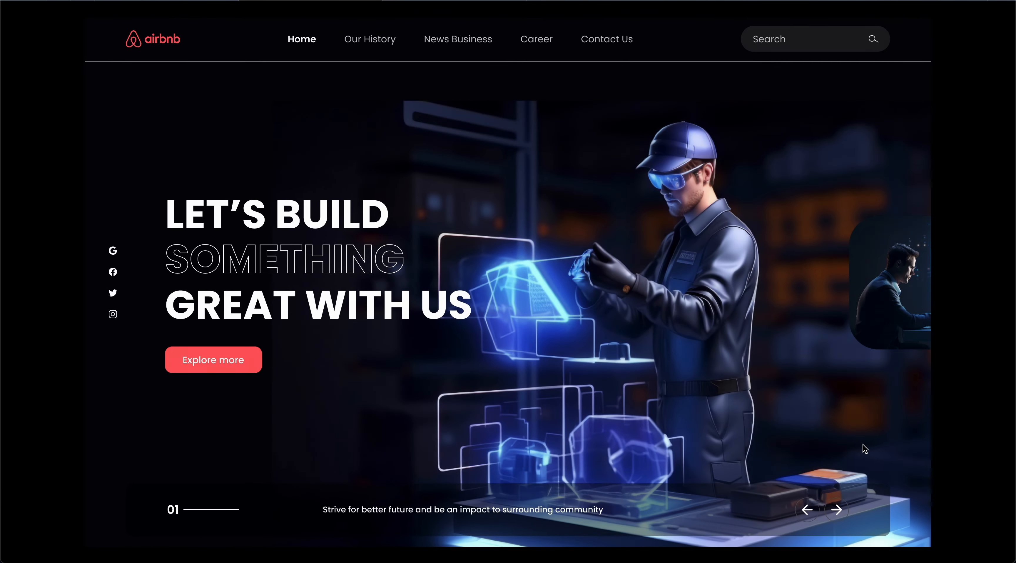
pyautogui.click(836, 509)
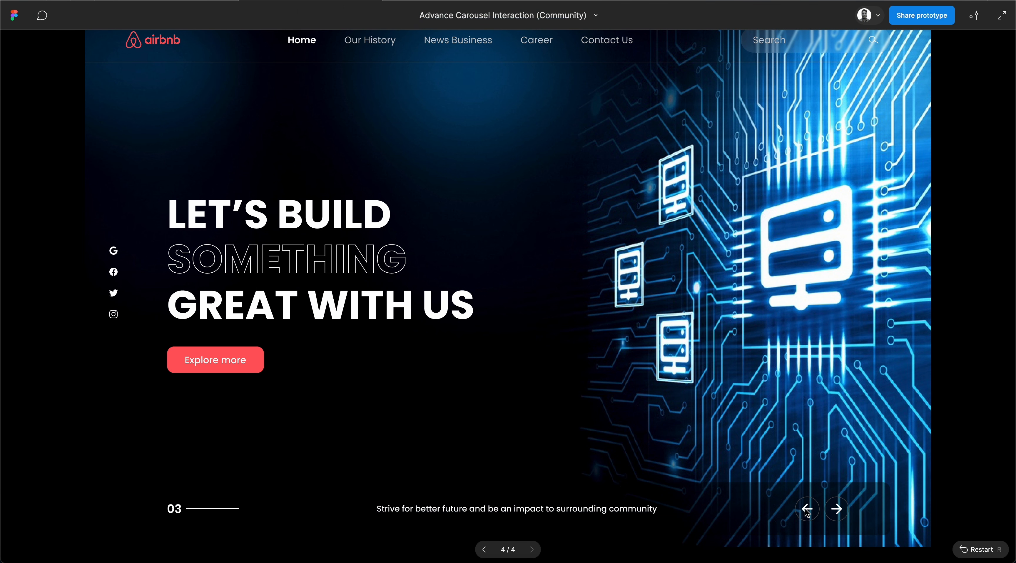
pyautogui.click(807, 509)
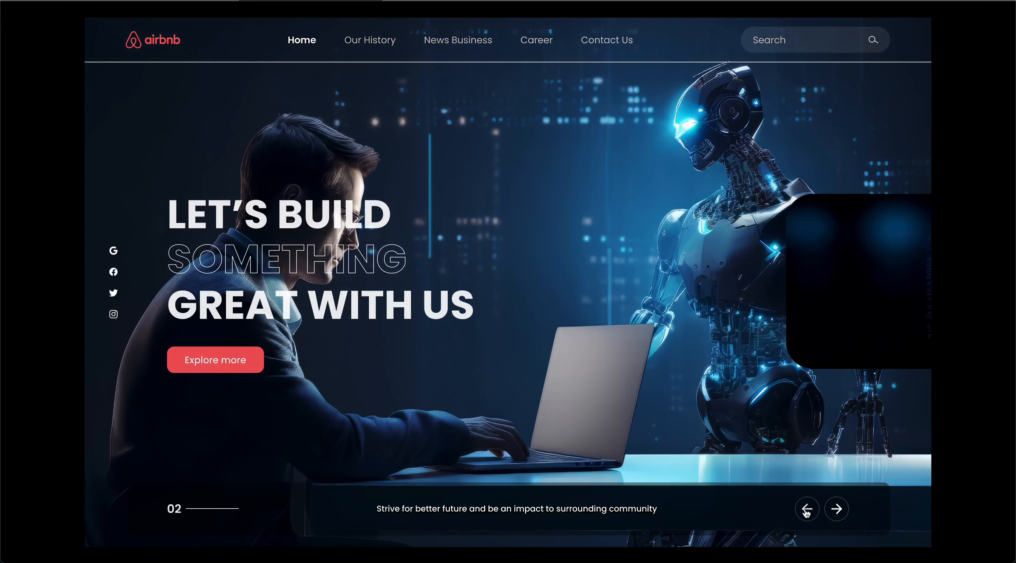
pyautogui.click(807, 509)
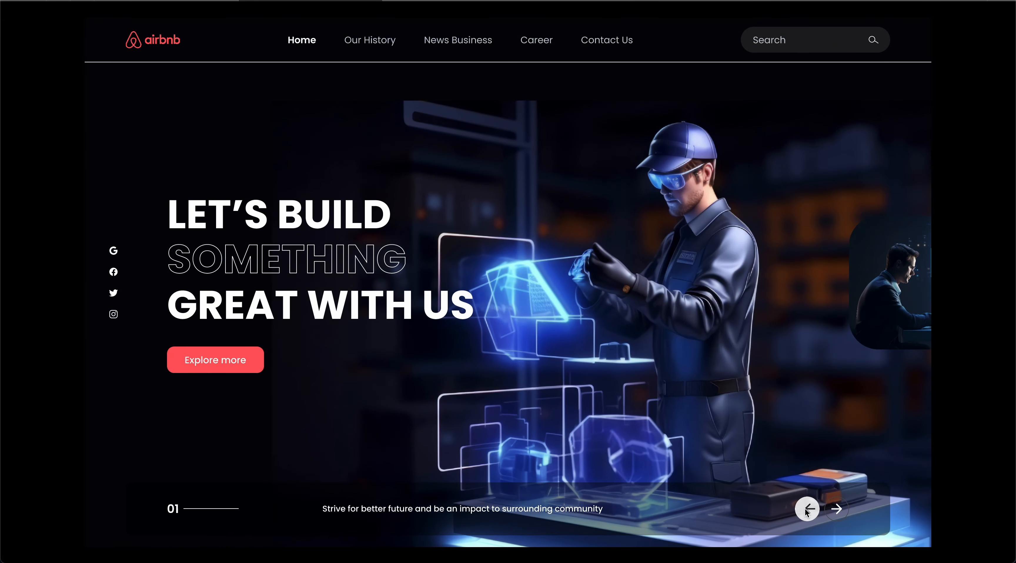
pyautogui.click(836, 509)
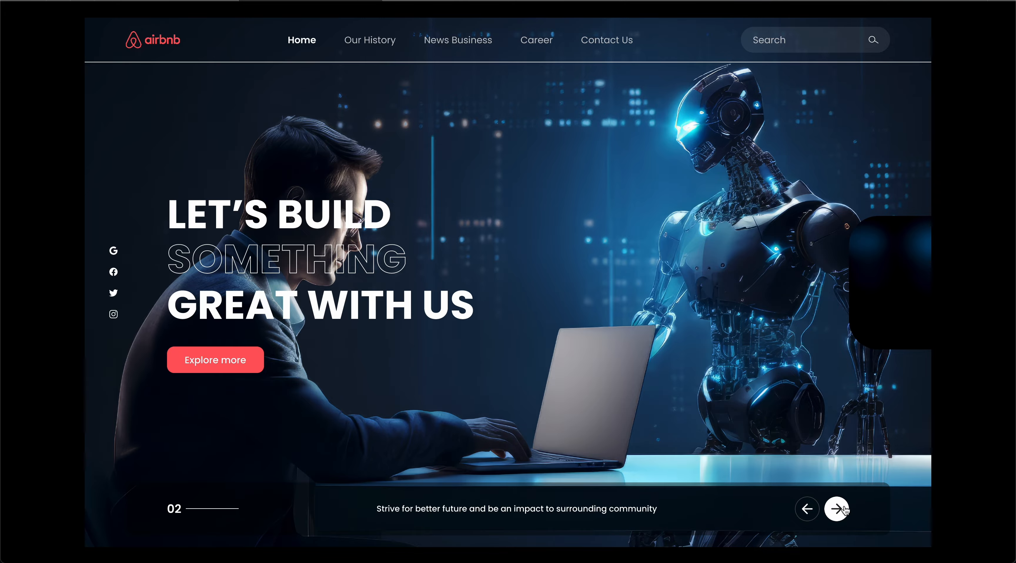
pyautogui.click(844, 510)
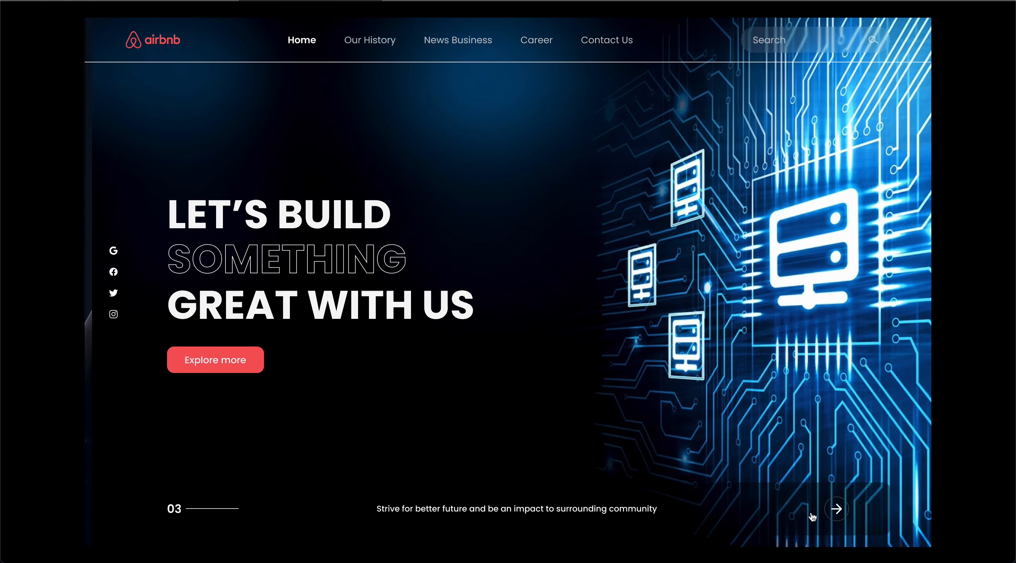
pyautogui.click(809, 511)
pyautogui.click(809, 512)
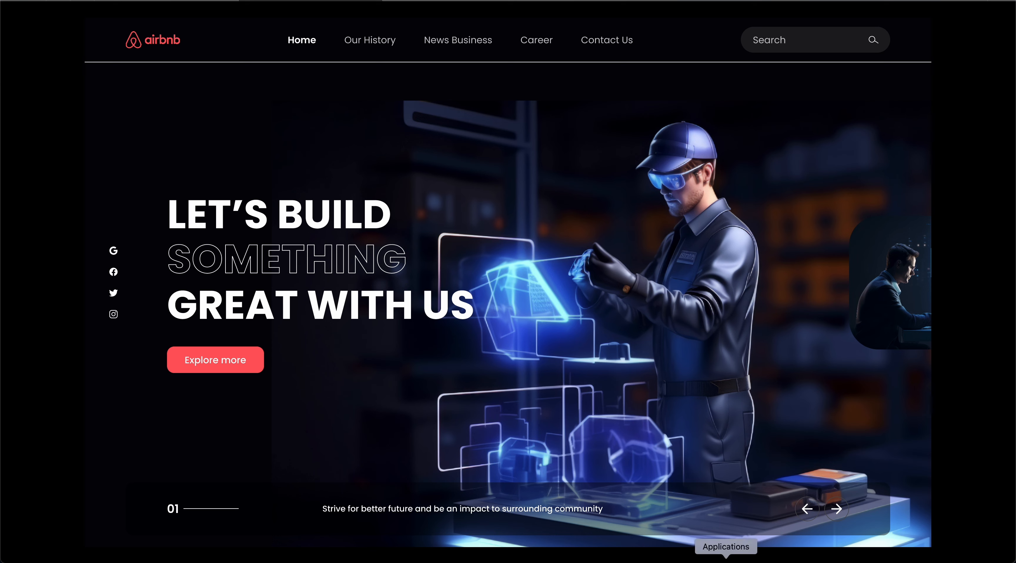
pyautogui.click(185, 1)
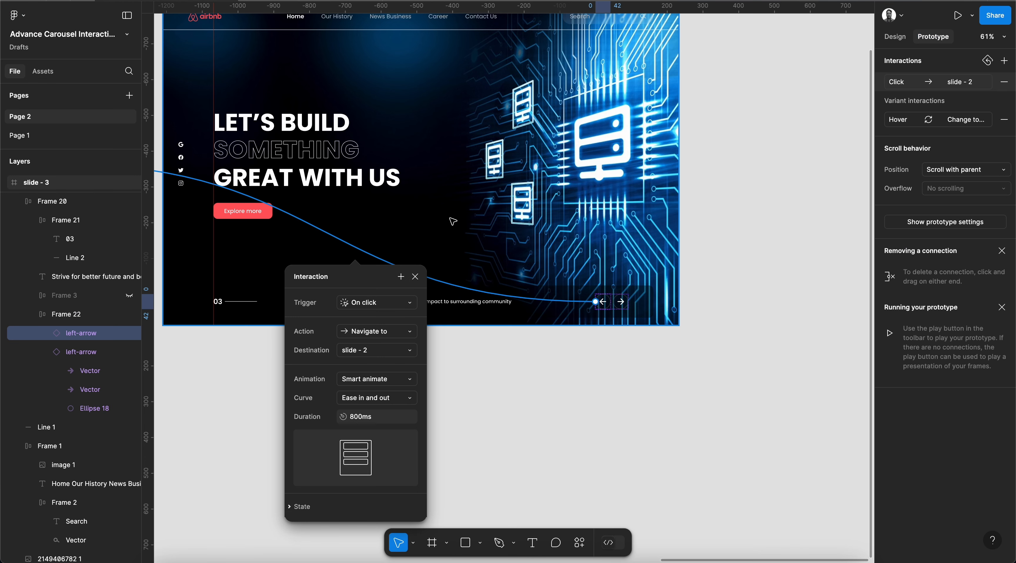
# In slide - 0's heading group, shift the GREAT WITH US text left to X -410 and the SOMETHING text to X -420.
pyautogui.hscroll(-15, 452, 221)
pyautogui.hscroll(-5, 452, 221)
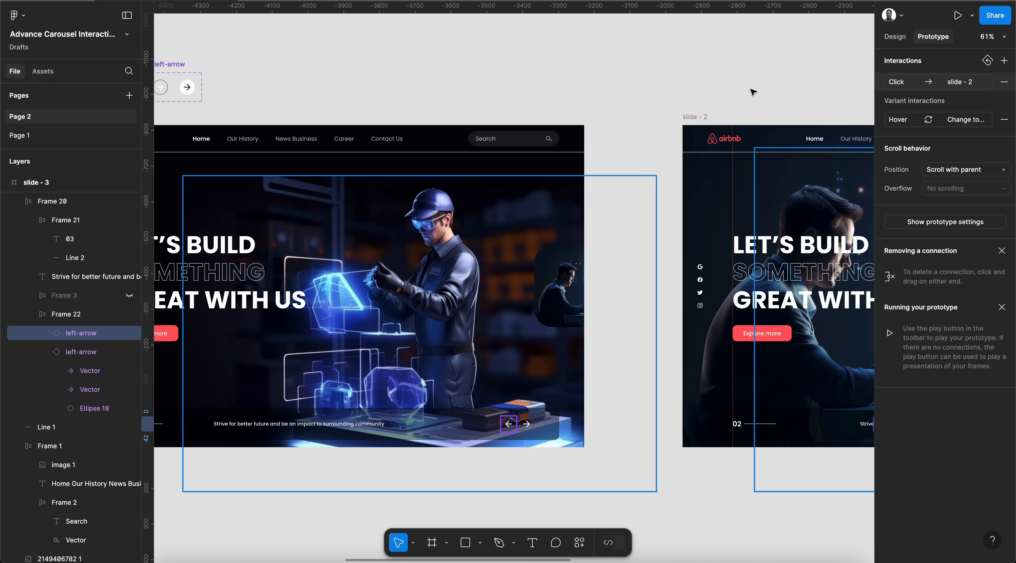
pyautogui.click(895, 36)
pyautogui.hscroll(-10, 631, 237)
pyautogui.hscroll(5, 631, 236)
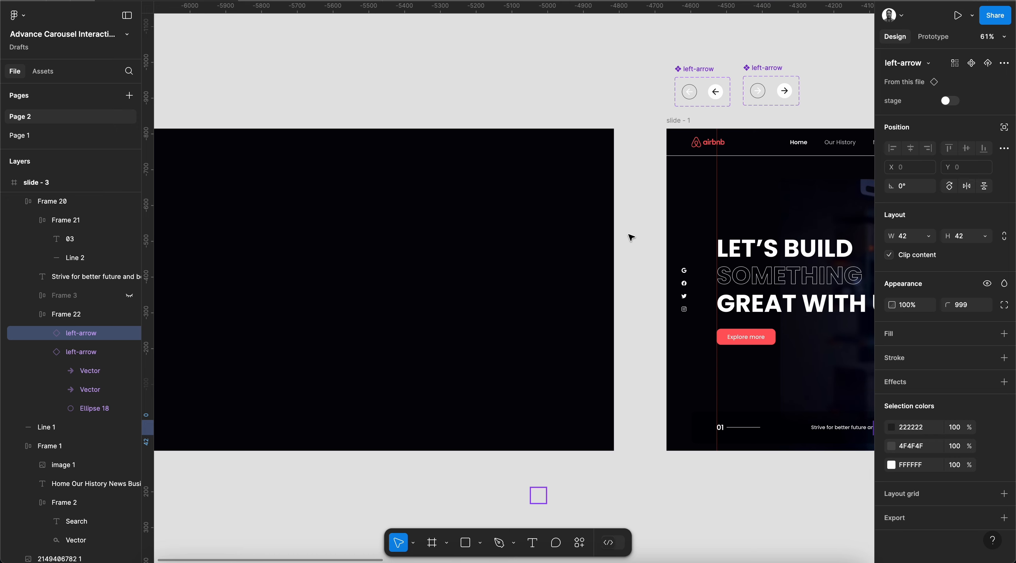
pyautogui.scroll(-3, 631, 237)
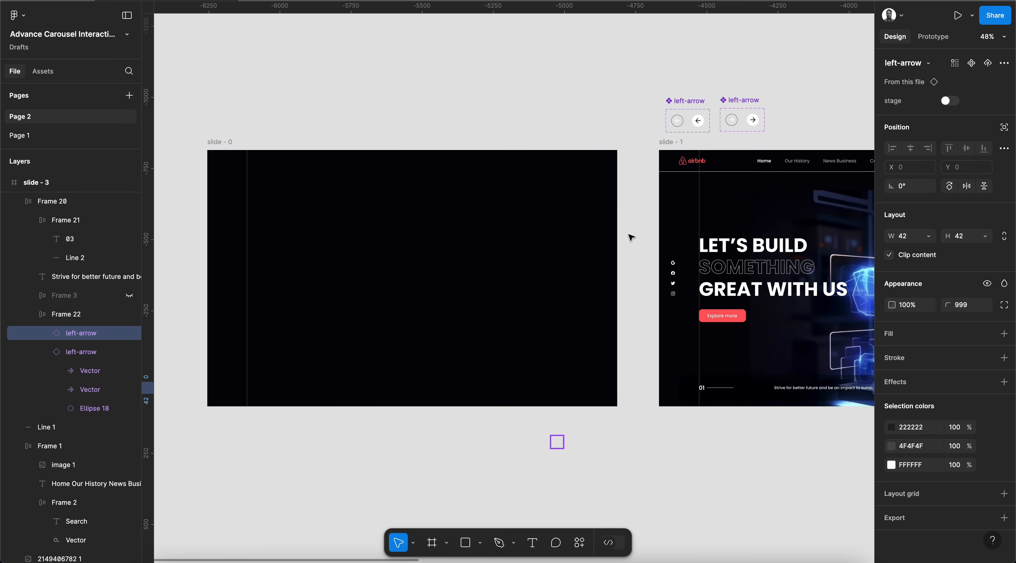
pyautogui.click(747, 253)
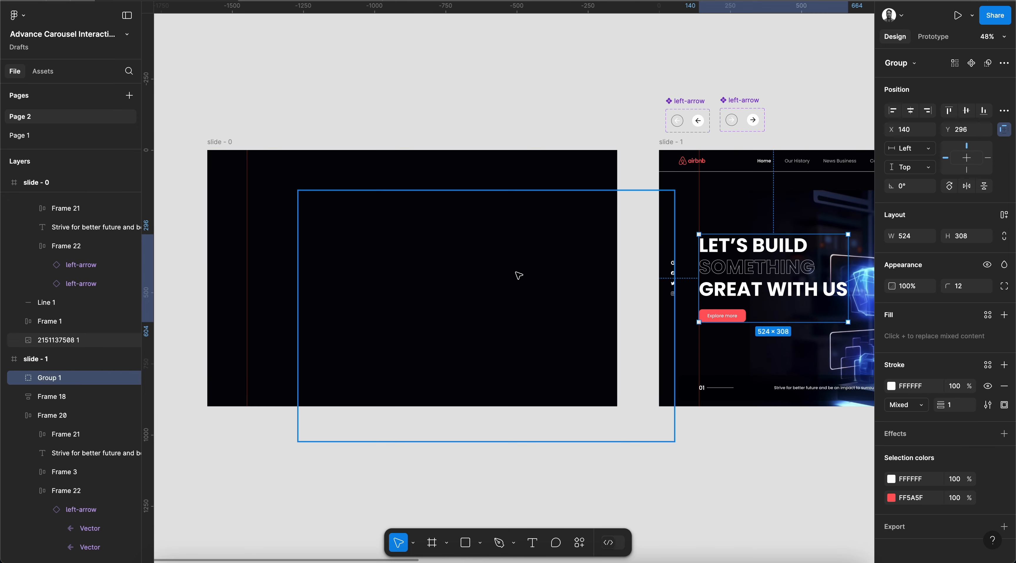
pyautogui.hscroll(-10, 518, 276)
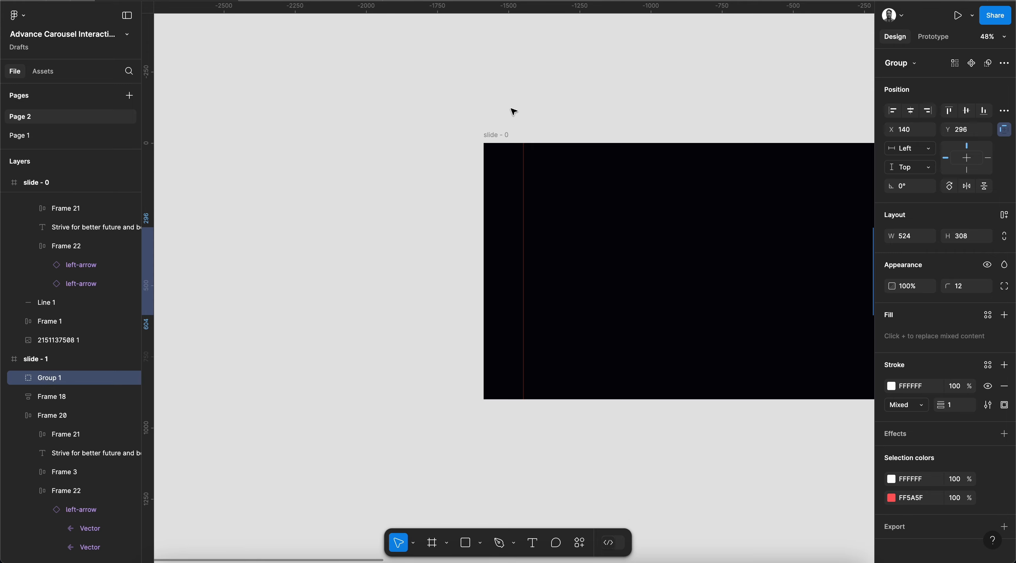
pyautogui.click(495, 135)
pyautogui.scroll(2, 78, 234)
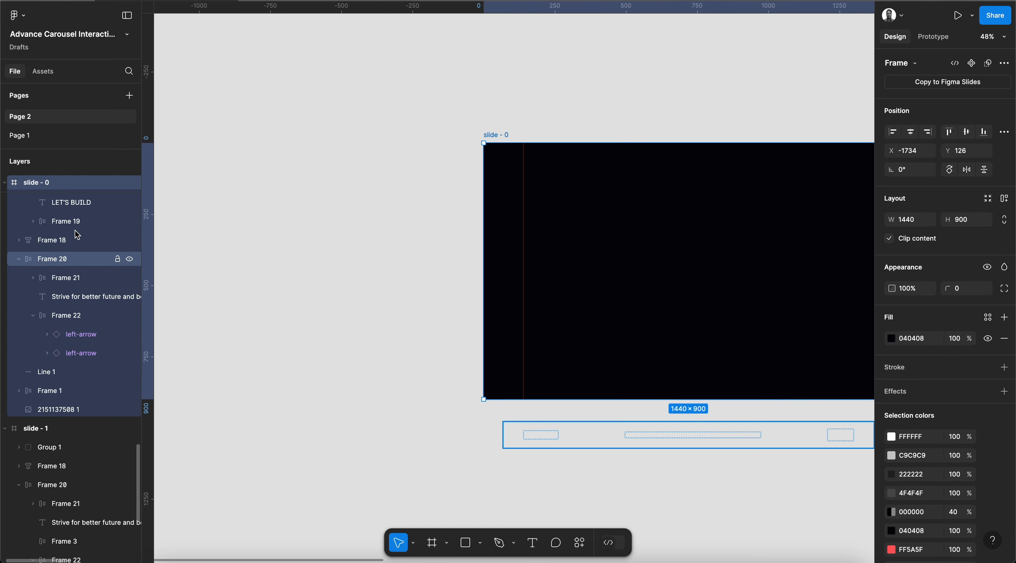
pyautogui.scroll(5, 78, 235)
pyautogui.click(74, 308)
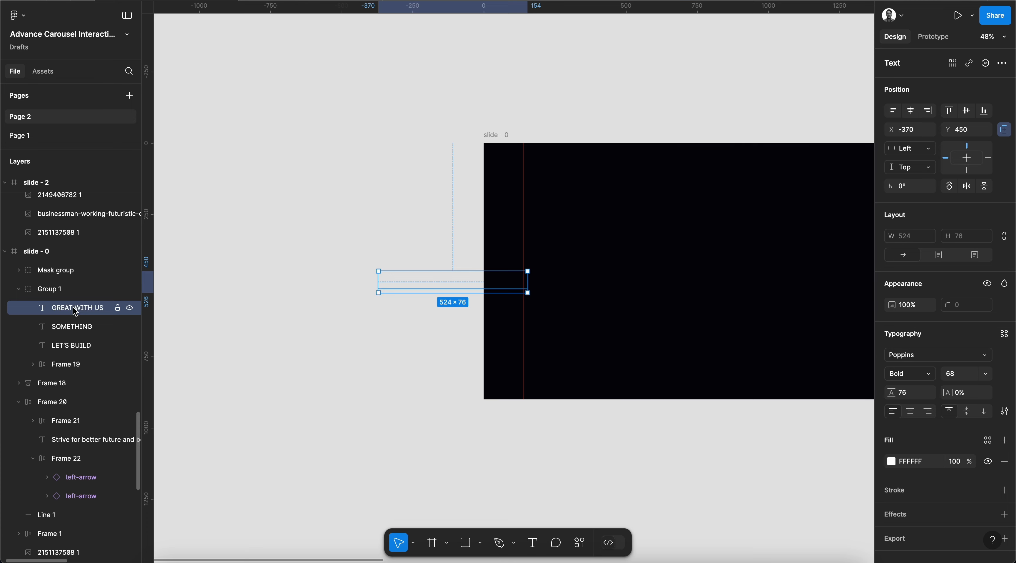
pyautogui.hotkey('shift', 'Left')
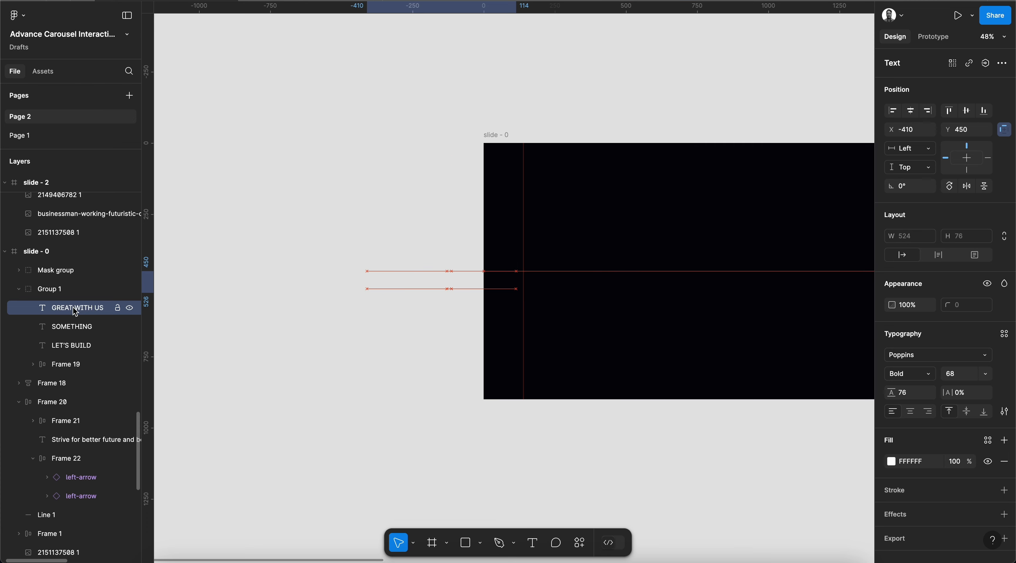
pyautogui.click(80, 324)
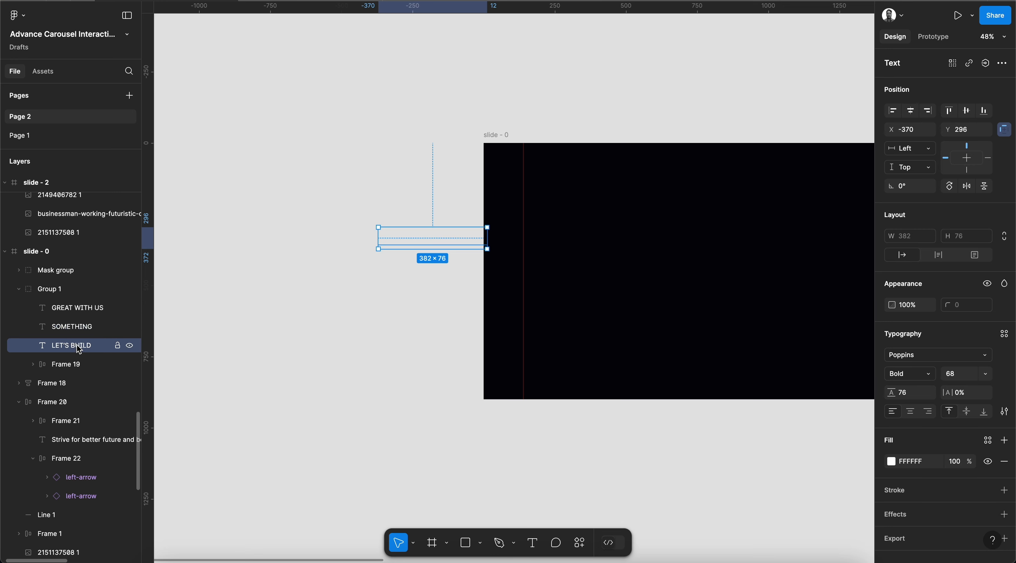
# Try the LET'S BUILD text of slide - 0 at X -300, then shift it left past X -470.
pyautogui.hotkey('shift', 'Right')
pyautogui.hotkey('shift', 'Right')
pyautogui.hotkey('shift', 'Right')
pyautogui.hotkey('shift', 'Right')
pyautogui.hotkey('shift', 'Right')
pyautogui.hotkey('shift', 'Right')
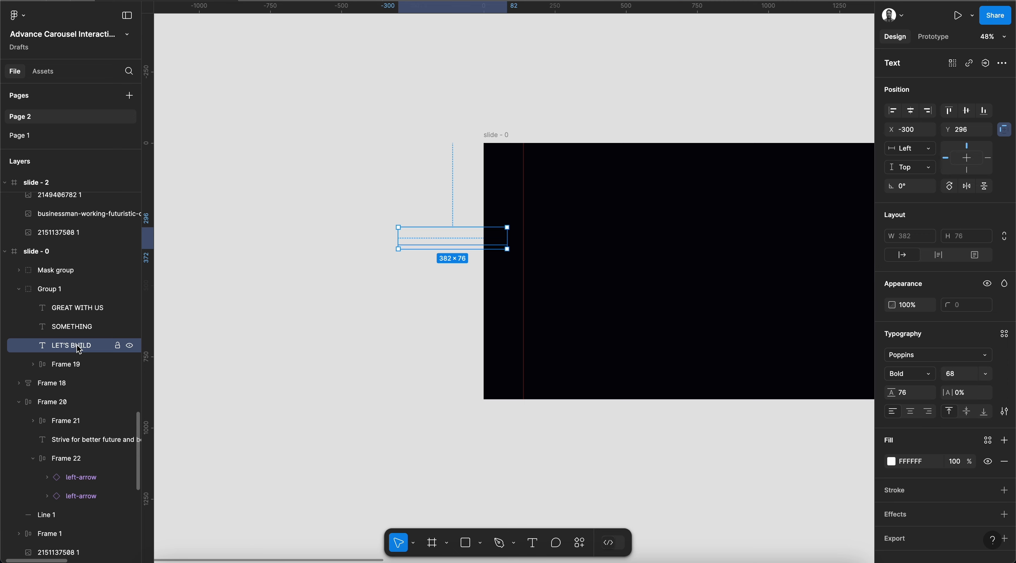
pyautogui.hotkey('shift', 'Left')
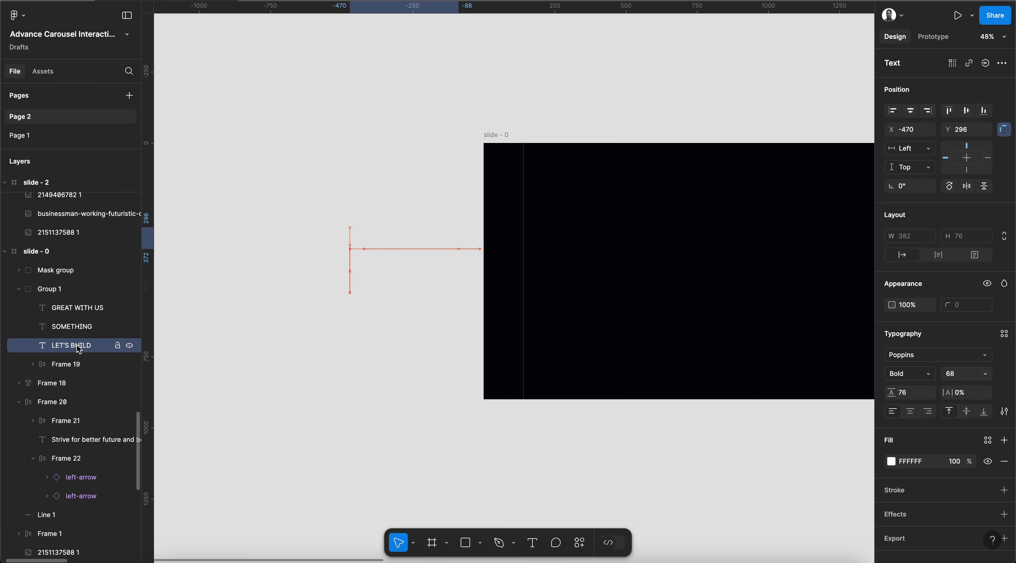
pyautogui.hotkey('shift', 'Left')
pyautogui.hotkey('shift', 'Left')
pyautogui.hotkey('shift', 'Left')
pyautogui.hotkey('shift', 'Left')
pyautogui.hotkey('shift', 'Left')
# Shift slide - 0's SOMETHING text right to about X -310.
pyautogui.click(64, 318)
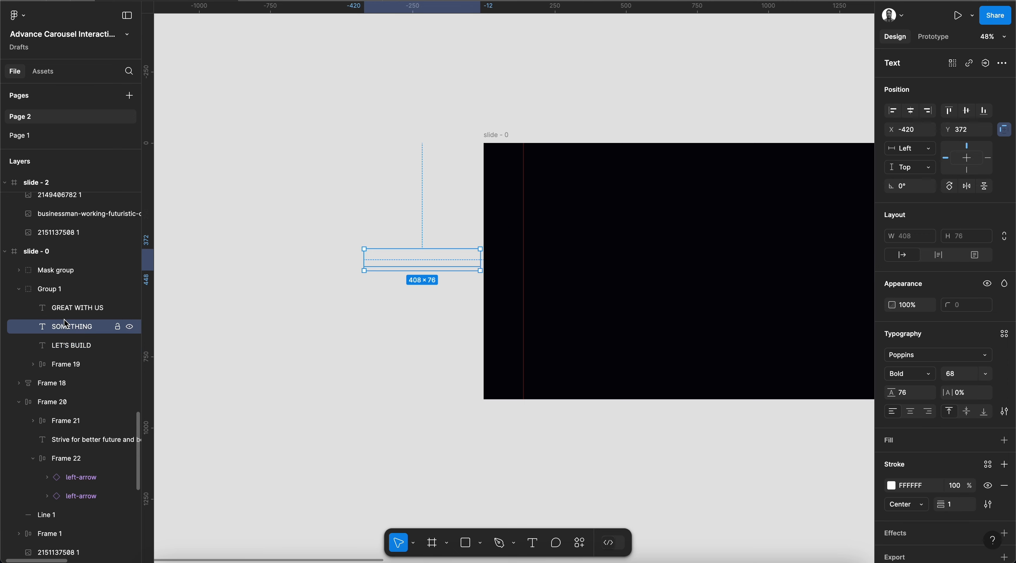
pyautogui.hotkey('shift', 'Right')
pyautogui.hotkey('shift', 'Right')
pyautogui.hotkey('shift', 'Right')
pyautogui.hotkey('shift', 'Right')
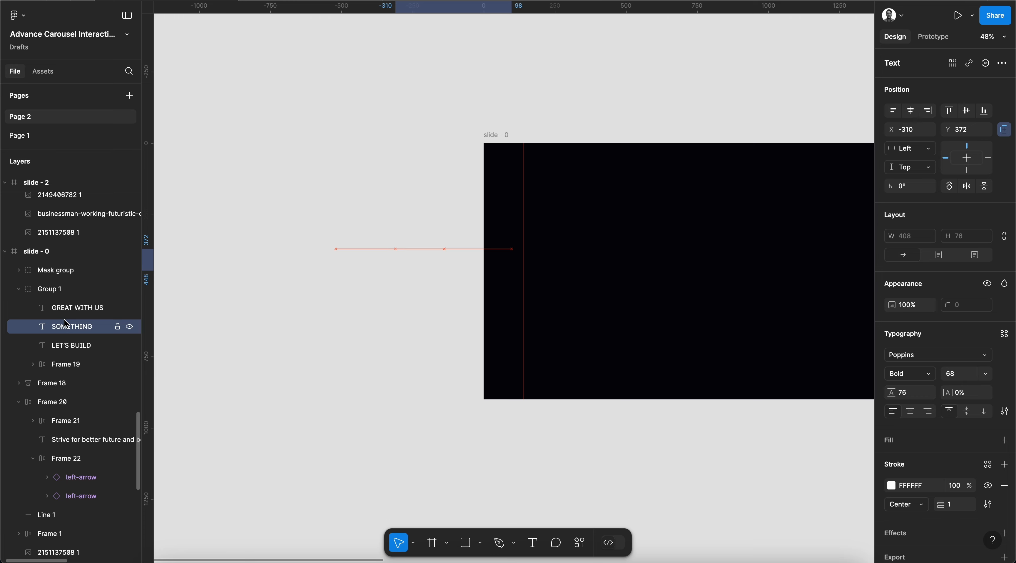
# Position slide - 0's GREAT WITH US text at X -210 and its SOMETHING text at X -290, checking the animation in the preview.
pyautogui.click(72, 310)
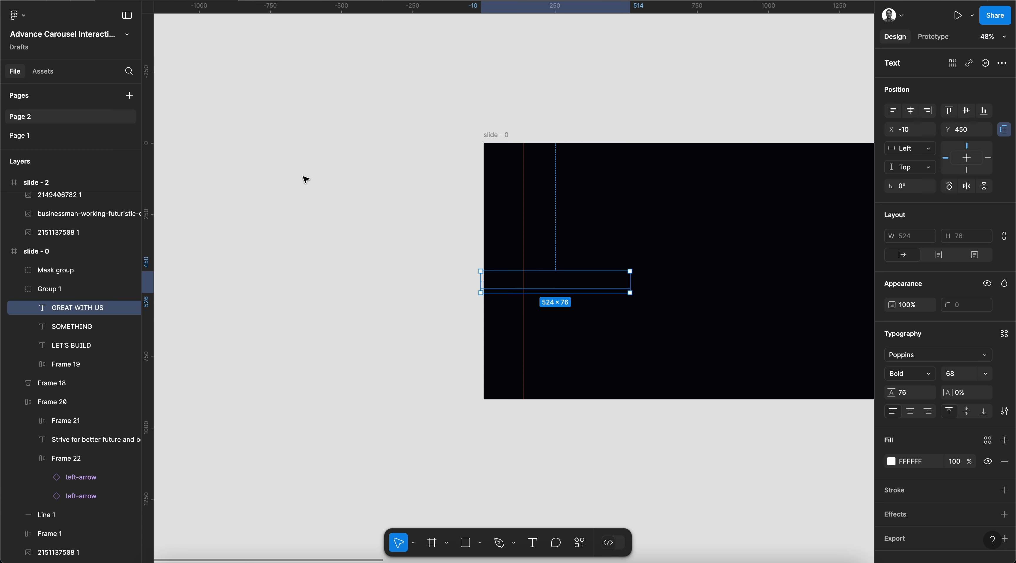
pyautogui.hotkey('shift', 'Left')
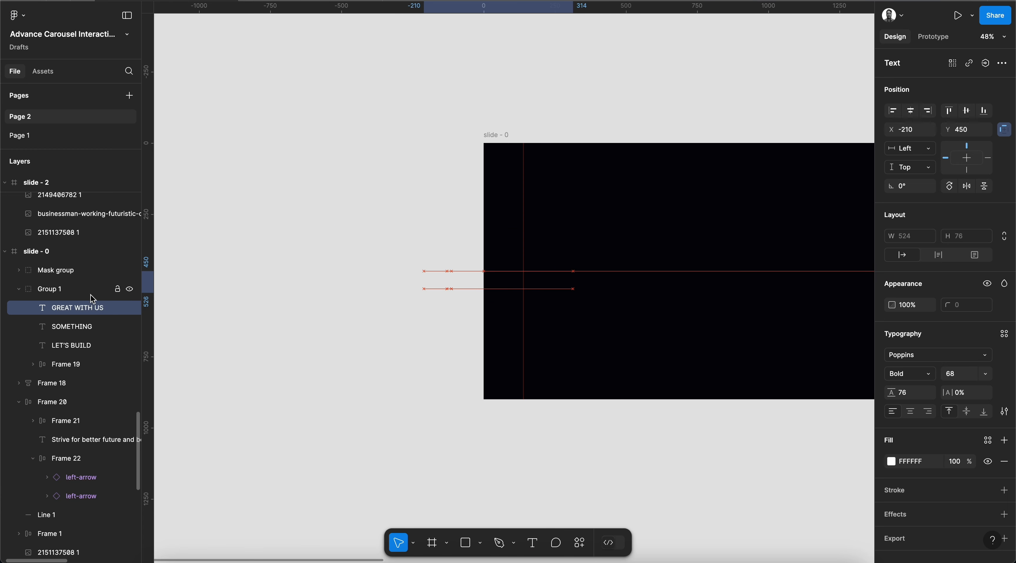
pyautogui.click(73, 331)
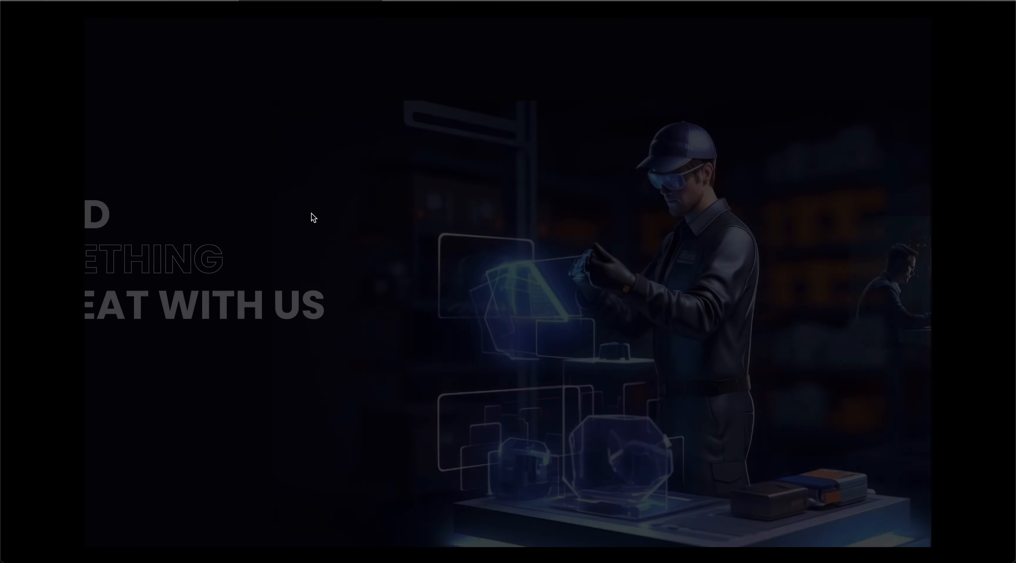
pyautogui.click(193, 1)
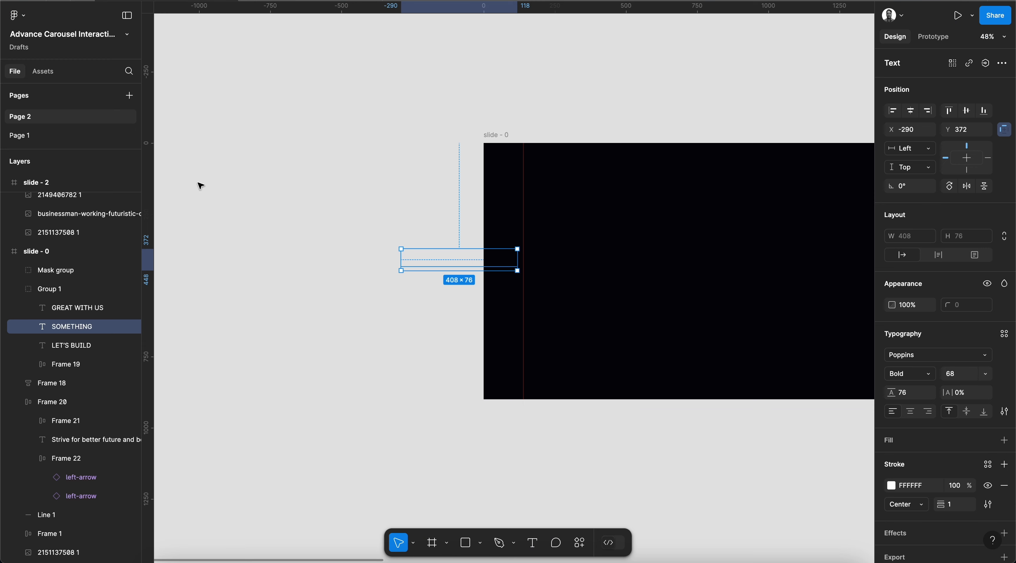
# Shift slide - 0's GREAT WITH US text left to X -360.
pyautogui.click(91, 304)
pyautogui.hotkey('shift', 'Left')
pyautogui.hotkey('shift', 'Left')
pyautogui.hotkey('shift', 'Left')
pyautogui.hotkey('shift', 'Left')
pyautogui.hotkey('shift', 'Left')
pyautogui.hotkey('shift', 'Left')
pyautogui.hotkey('shift', 'Left')
pyautogui.hotkey('shift', 'Left')
pyautogui.hotkey('shift', 'Left')
pyautogui.hotkey('shift', 'Left')
pyautogui.hotkey('shift', 'Left')
pyautogui.hotkey('shift', 'Left')
pyautogui.hotkey('shift', 'Left')
pyautogui.hotkey('shift', 'Left')
pyautogui.hotkey('shift', 'Left')
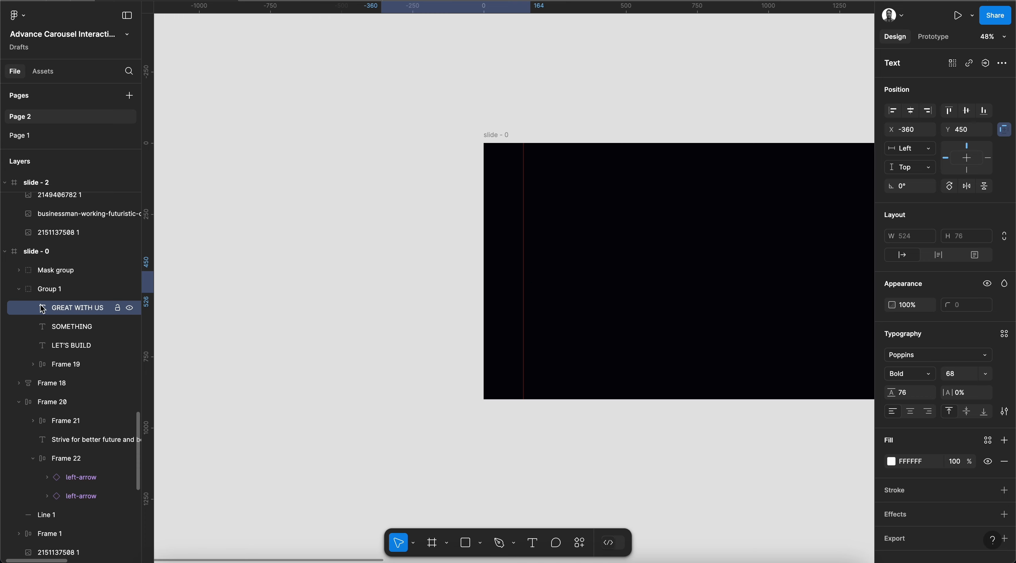
# Shift slide - 0's SOMETHING text left to about X -350 and its LET'S BUILD text to X -600.
pyautogui.click(64, 330)
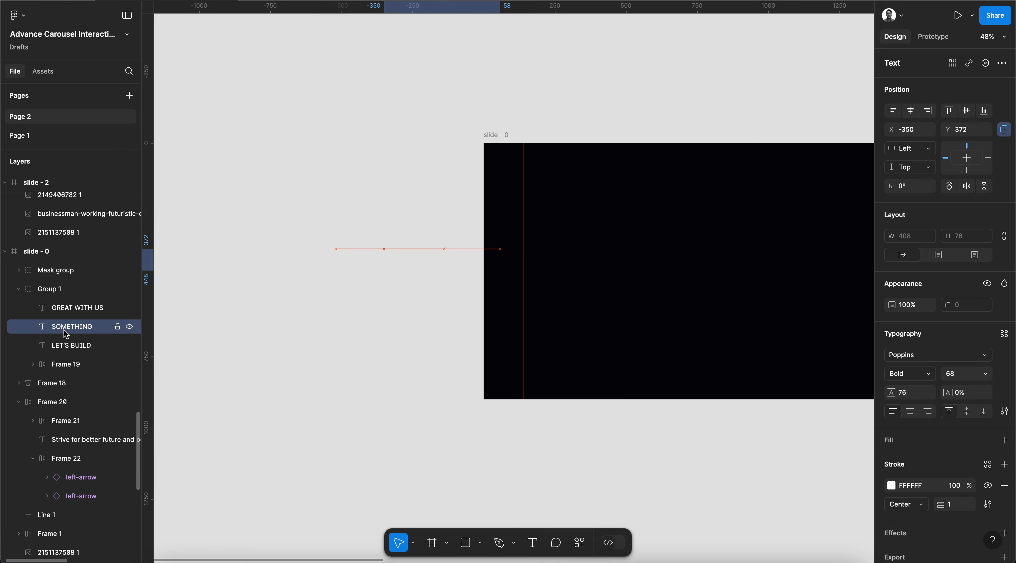
pyautogui.click(79, 346)
pyautogui.hotkey('shift', 'Left')
pyautogui.hotkey('shift', 'Left')
pyautogui.hotkey('shift', 'Left')
pyautogui.hotkey('shift', 'Left')
pyautogui.hotkey('shift', 'Left')
pyautogui.hotkey('shift', 'Left')
pyautogui.hotkey('shift', 'Left')
pyautogui.hotkey('shift', 'Left')
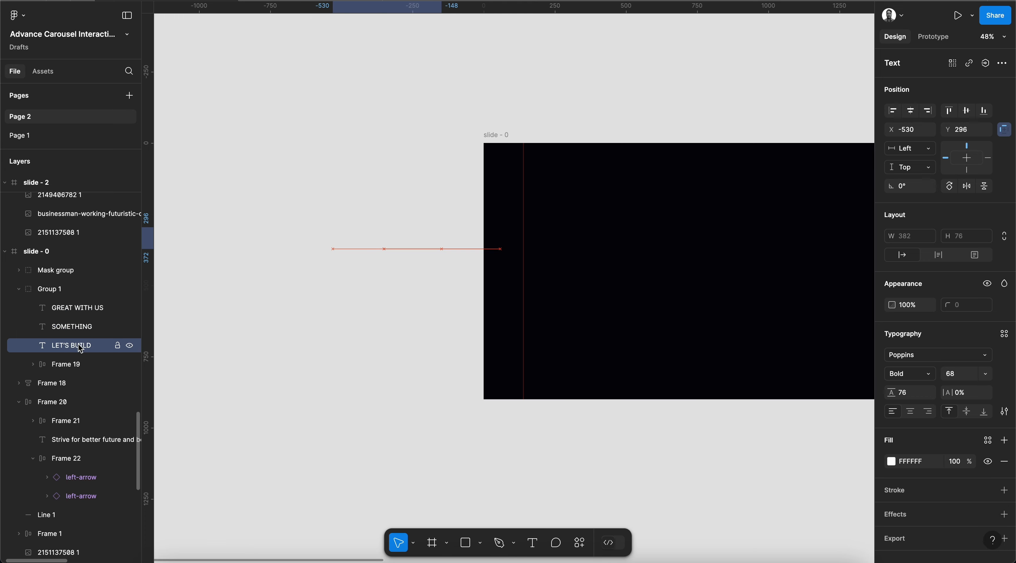
# Restart the prototype preview to check how the heading lines slide in, then return to the design file.
pyautogui.click(288, 1)
pyautogui.press('r')
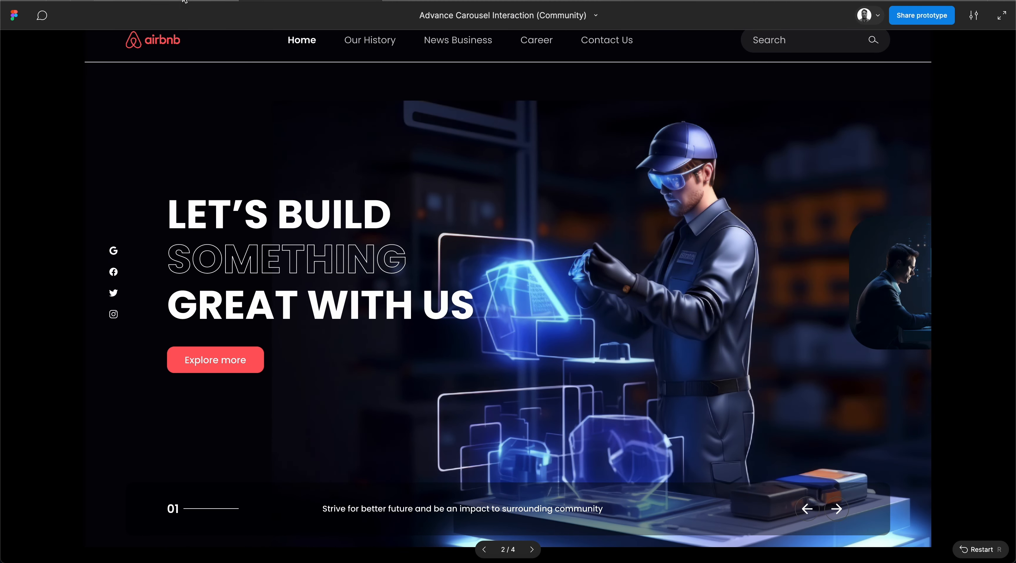
pyautogui.click(166, 1)
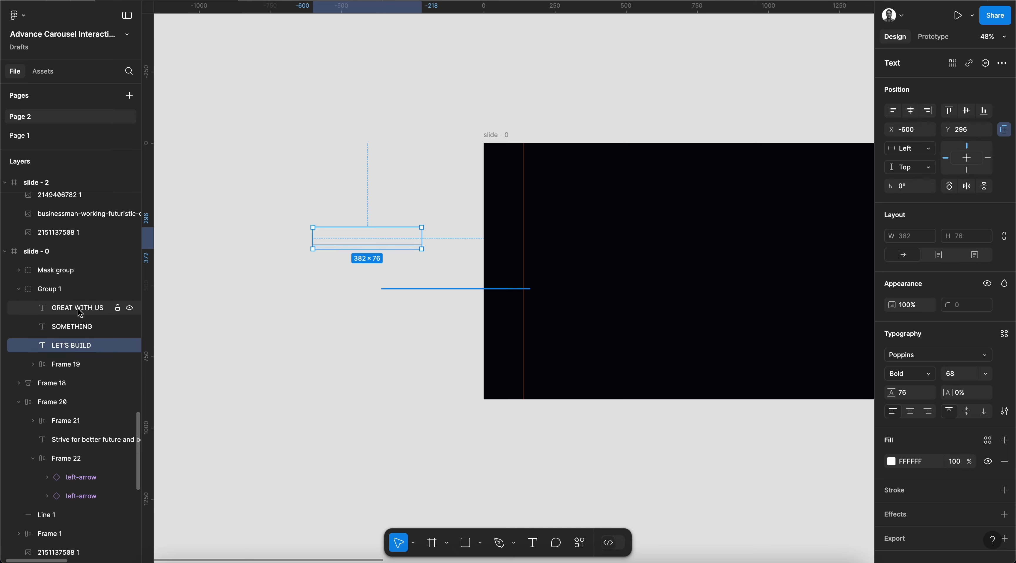
# Shift slide - 0's SOMETHING text left to X -430, between the offsets of the other two heading lines.
pyautogui.click(77, 328)
pyautogui.click(91, 306)
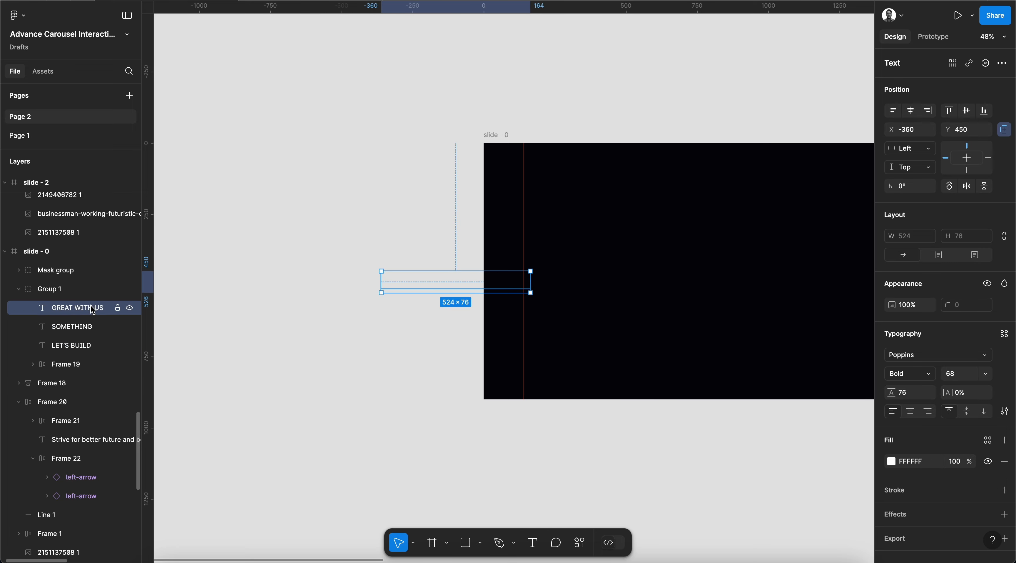
pyautogui.click(81, 329)
pyautogui.hotkey('shift', 'Left')
pyautogui.hotkey('shift', 'Left')
pyautogui.hotkey('shift', 'Left')
pyautogui.hotkey('shift', 'Left')
pyautogui.hotkey('shift', 'Left')
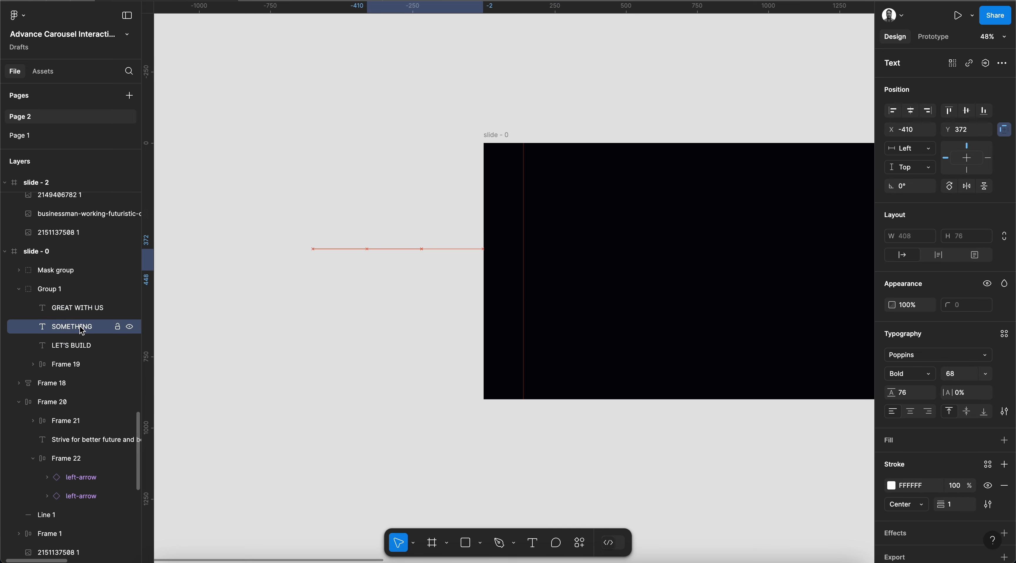
# Review the staggered heading entrance into slide - 1 in the prototype preview, then go back to the design file.
pyautogui.click(306, 1)
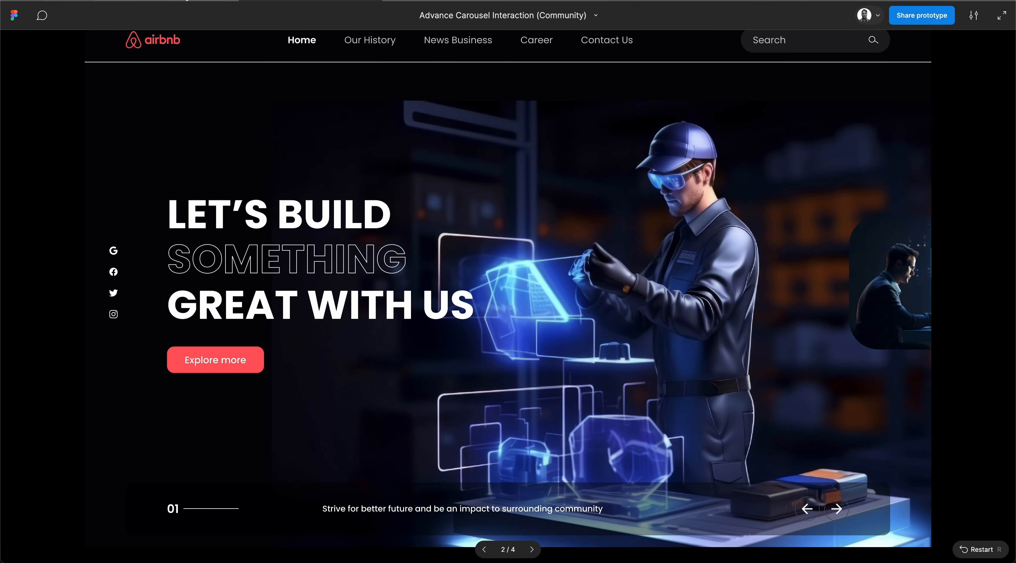
pyautogui.moveTo(178, 1)
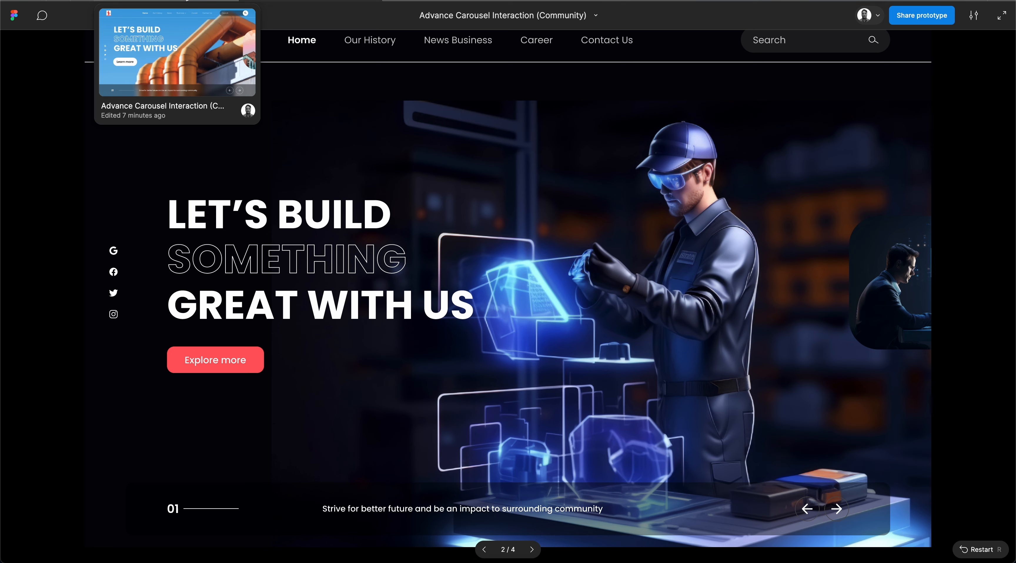
pyautogui.click(186, 1)
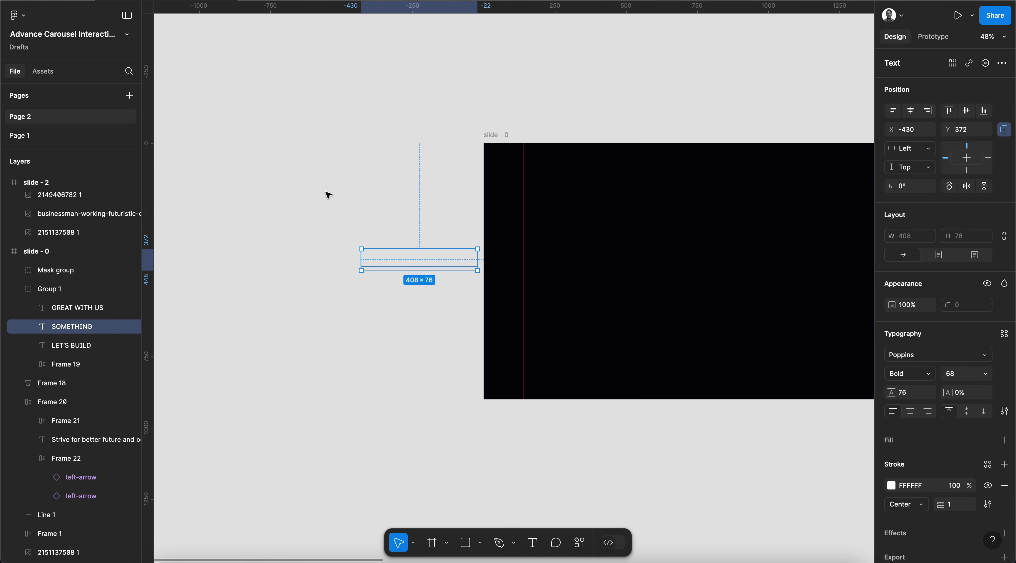
# Remove auto layout from slide - 1's Frame 21, which holds the slide number and line, and select its 01 text.
pyautogui.scroll(-3, 329, 195)
pyautogui.hscroll(10, 328, 195)
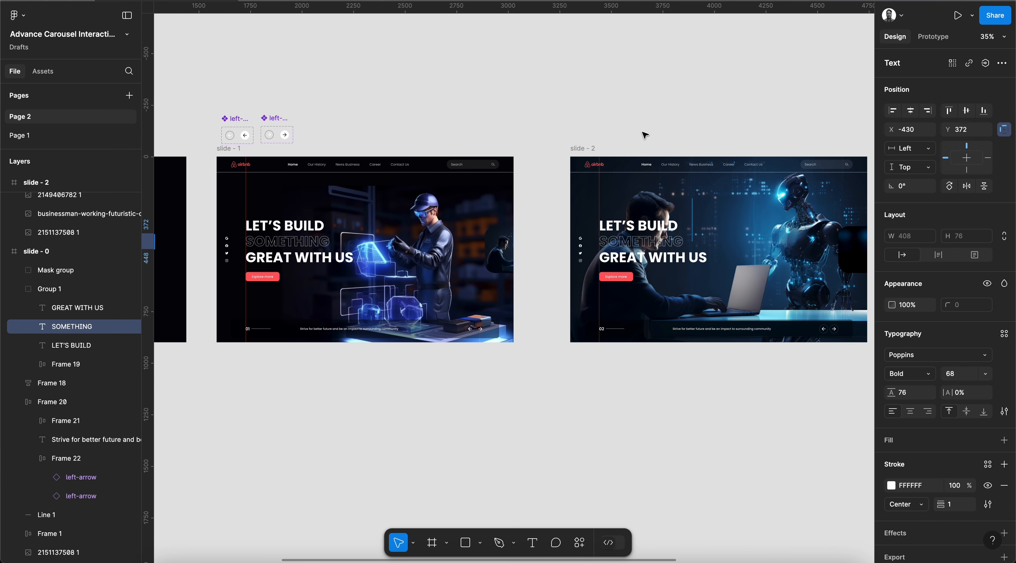
pyautogui.hscroll(-5, 568, 520)
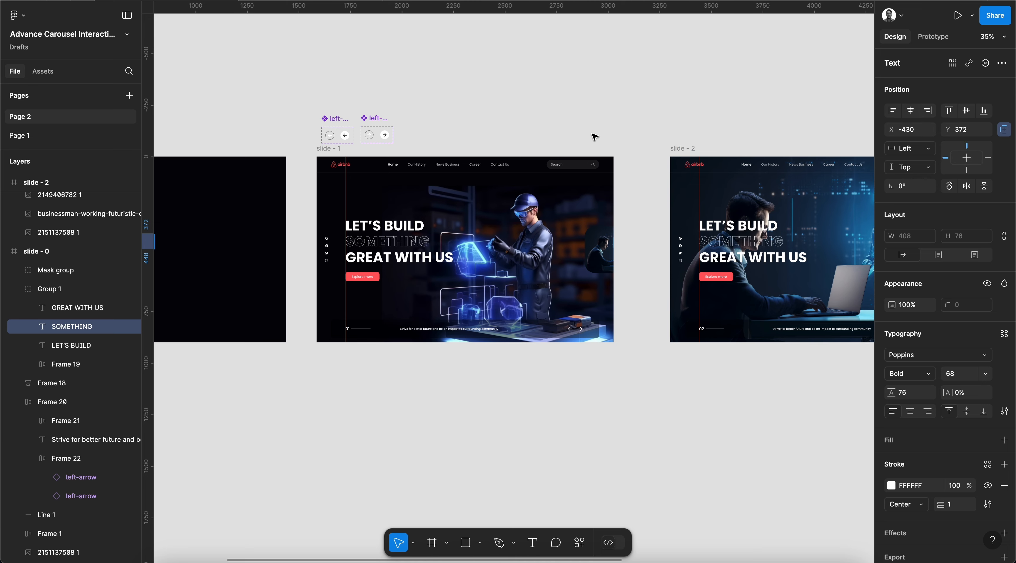
pyautogui.scroll(5, 417, 338)
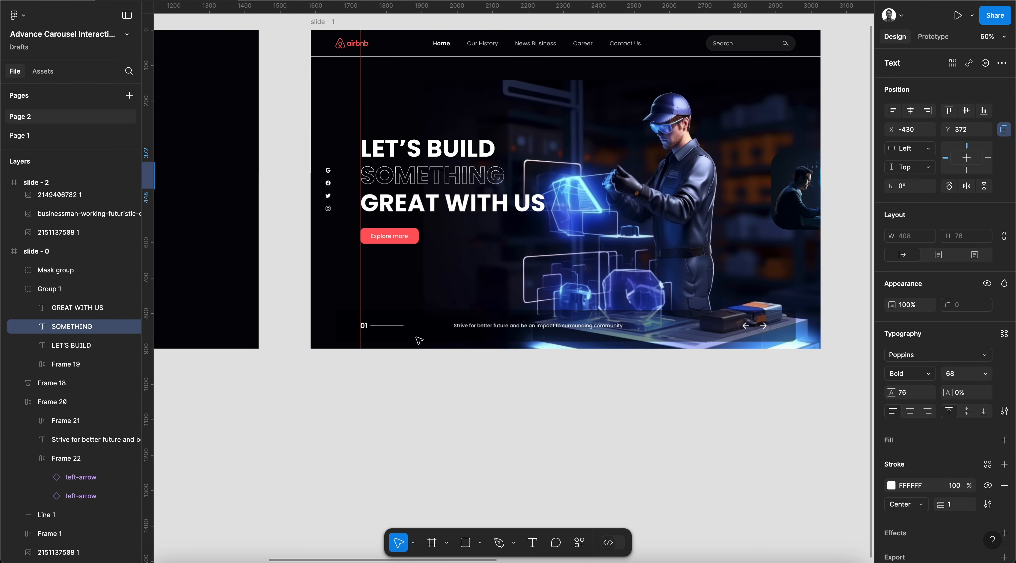
pyautogui.scroll(4, 417, 338)
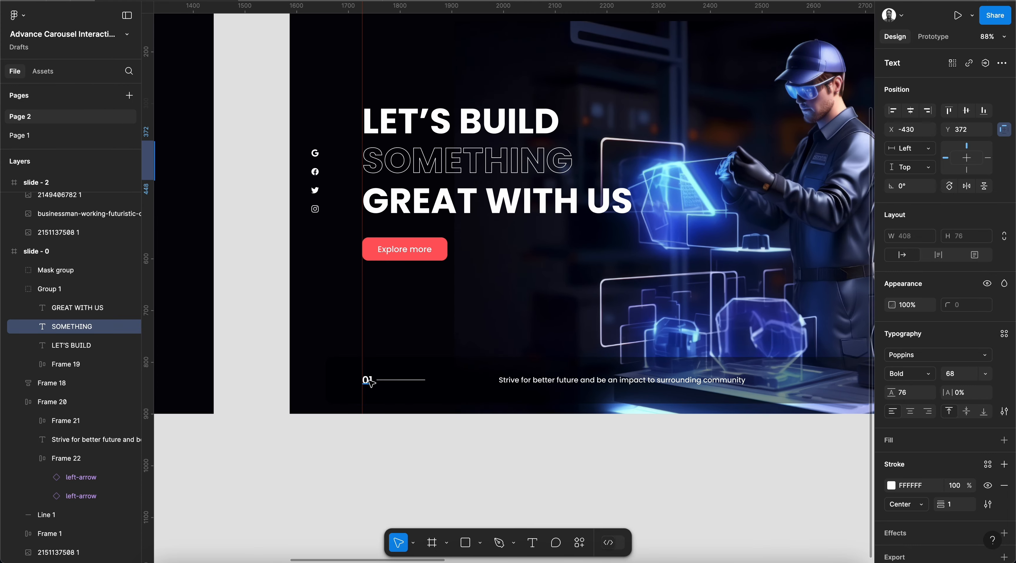
pyautogui.click(370, 381)
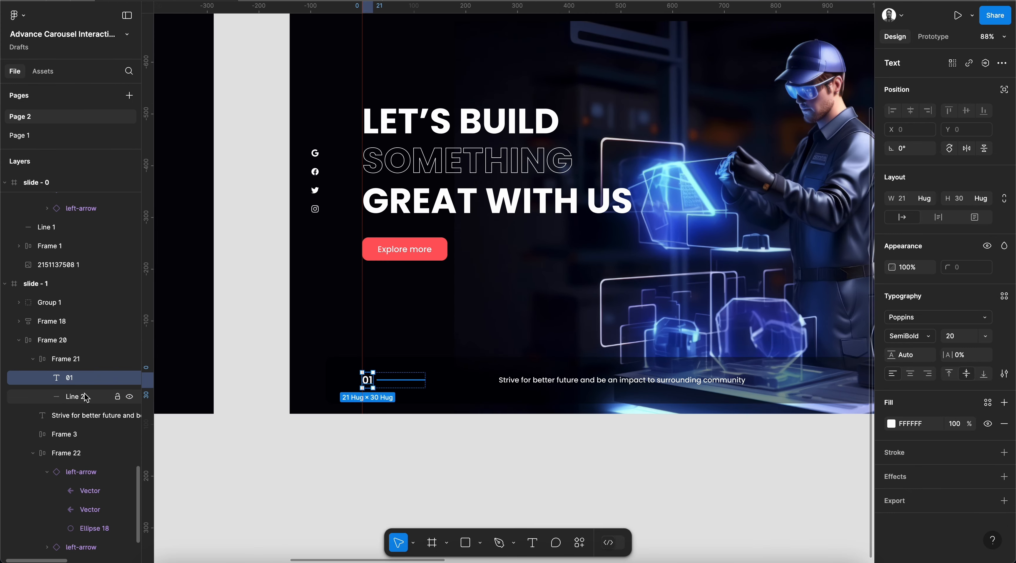
pyautogui.click(69, 362)
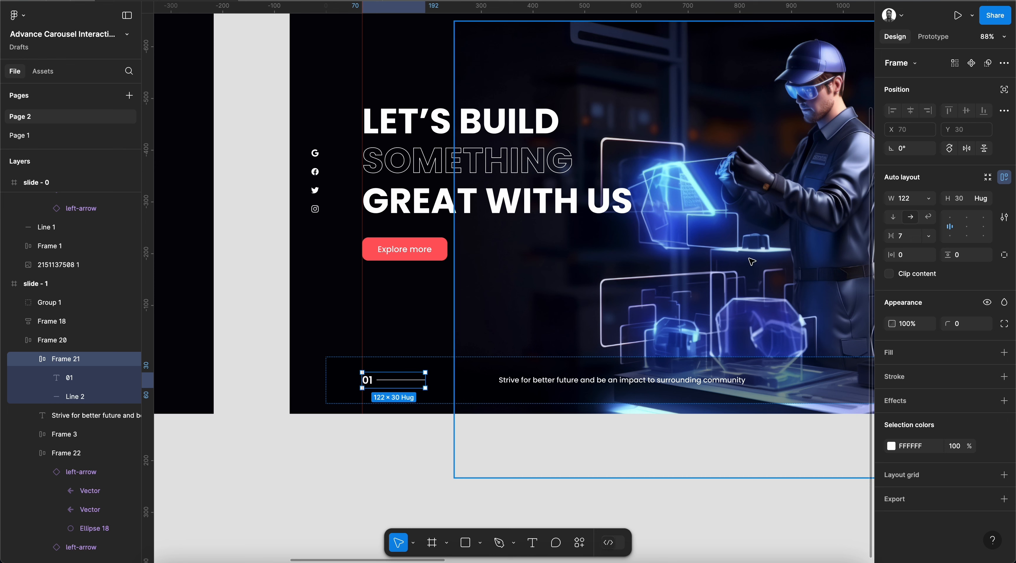
pyautogui.click(1006, 178)
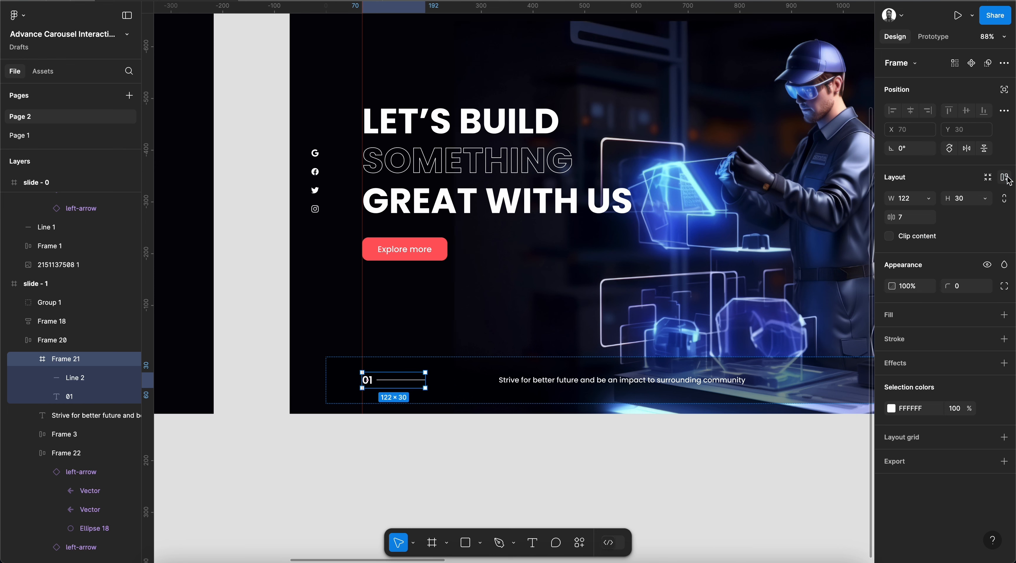
pyautogui.click(75, 398)
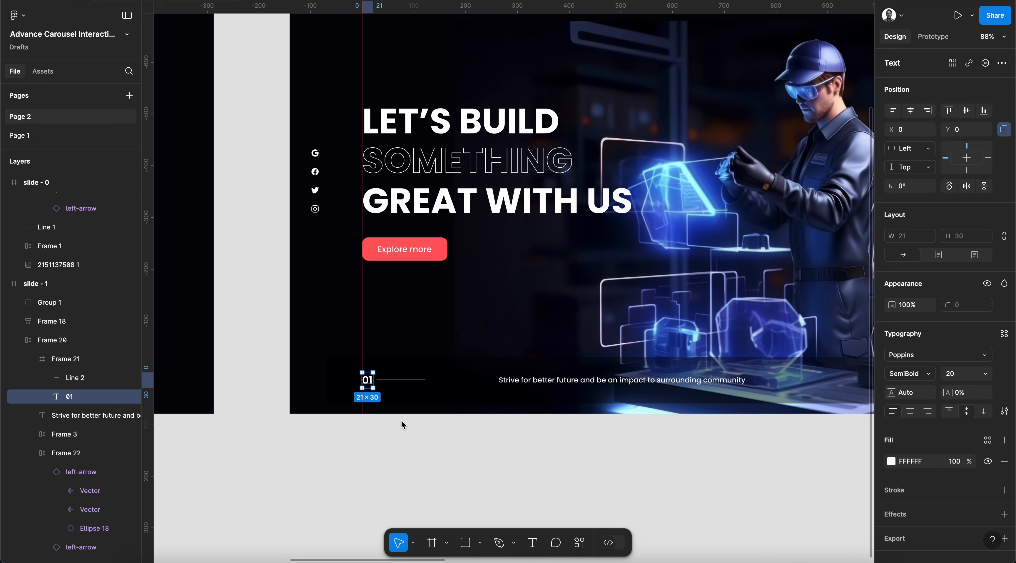
# Duplicate slide - 1's 01 text inside Frame 21 and move the copy straight down to Y 50.
pyautogui.click(78, 379)
pyautogui.click(75, 397)
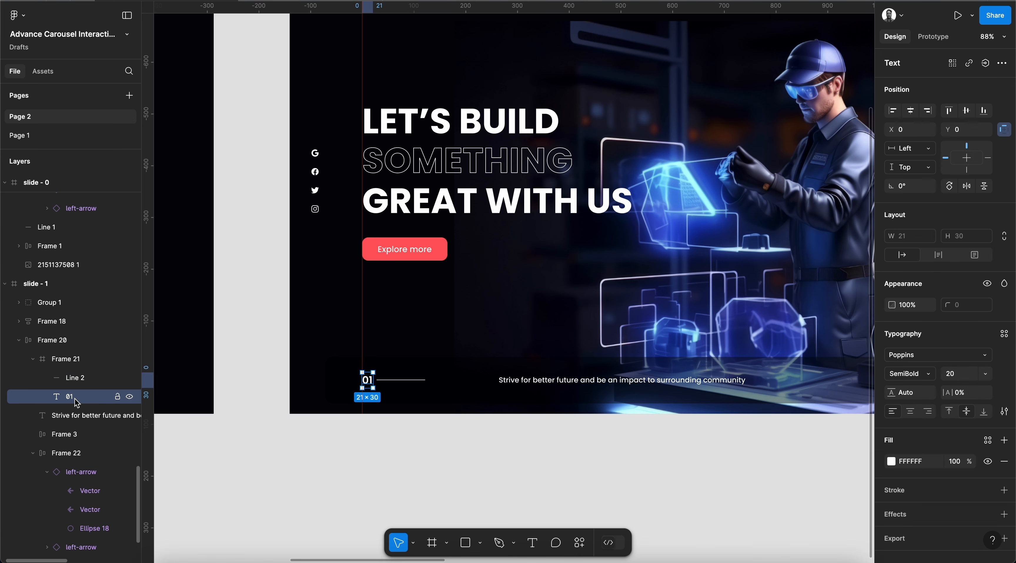
pyautogui.press('super+d')
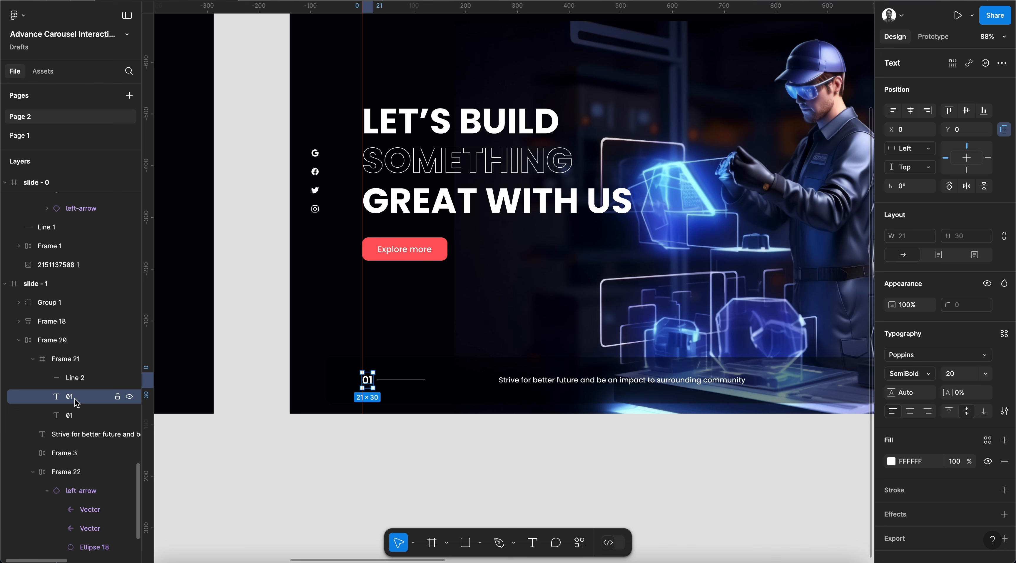
pyautogui.hotkey('shift', 'Down')
pyautogui.hotkey('shift', 'Down')
pyautogui.hotkey('shift', 'Down')
pyautogui.hotkey('shift', 'Down')
pyautogui.hotkey('shift', 'Down')
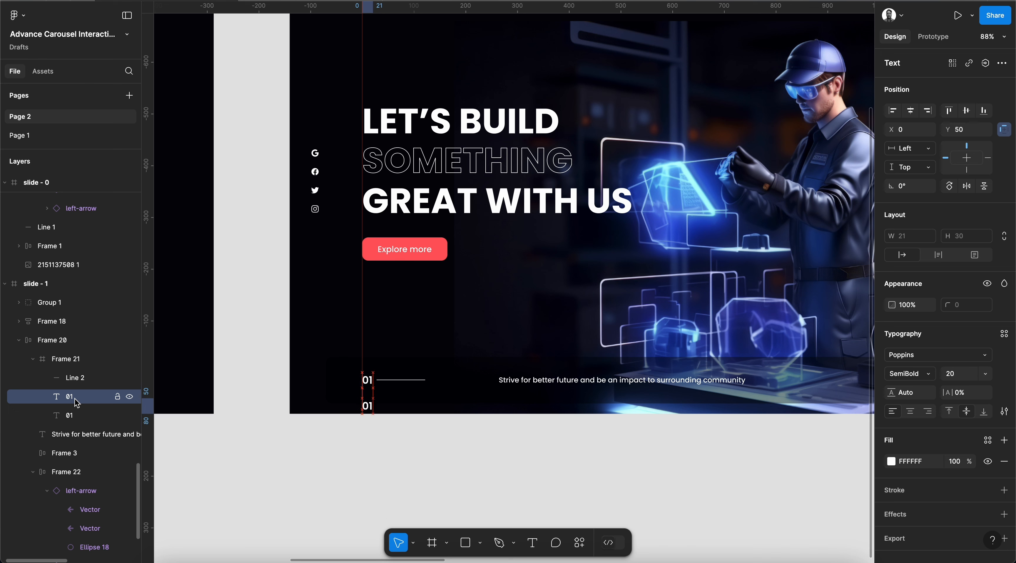
# Turn on Clip content for slide - 1's Frame 21 and change the lower 01 copy's text to 02.
pyautogui.click(66, 358)
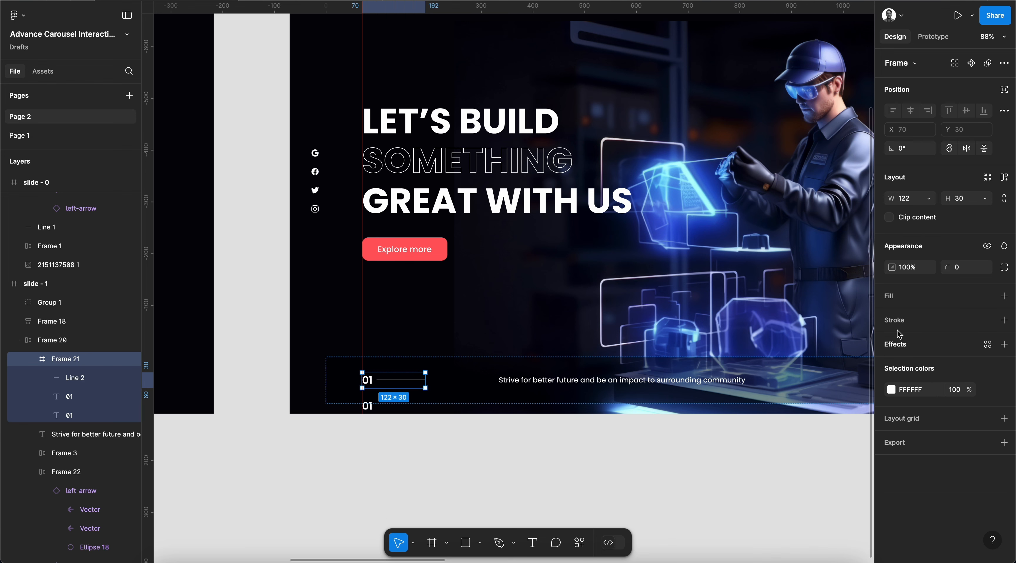
pyautogui.click(79, 416)
pyautogui.click(91, 401)
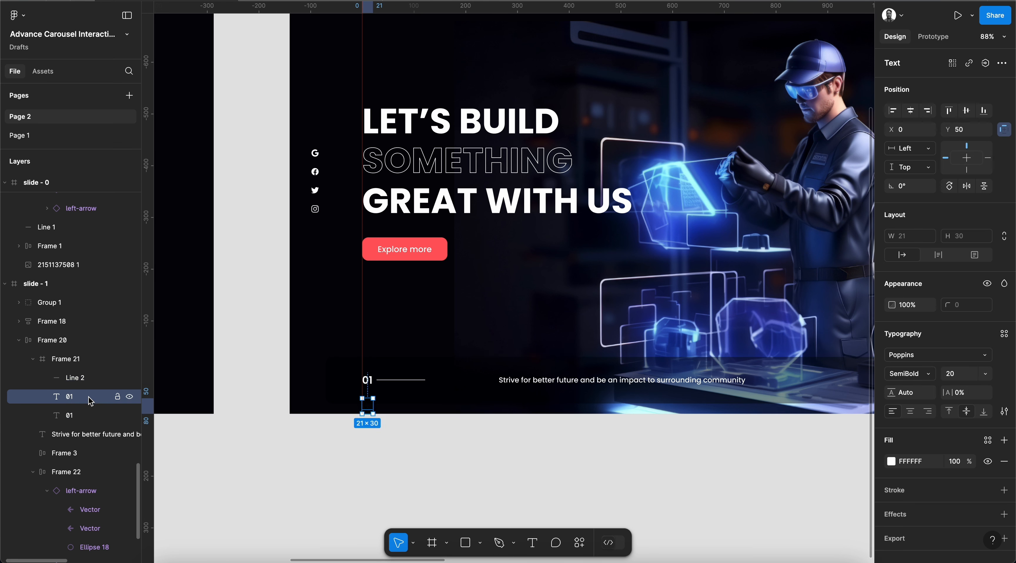
pyautogui.press('Return')
pyautogui.write('0')
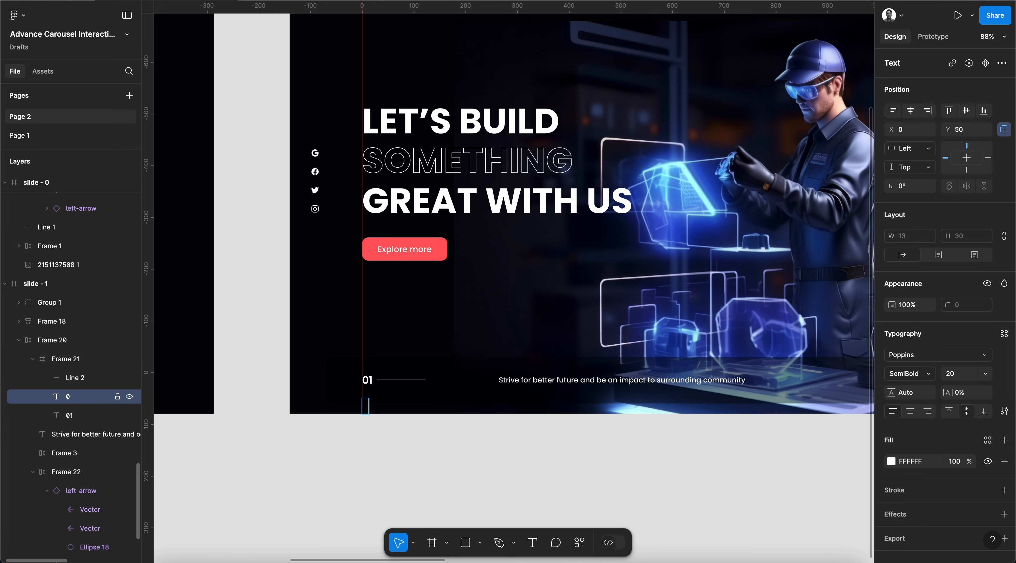
# Copy slide - 1's Frame 21 and delete the hidden Frame 3 from slide - 2's Frame 20.
pyautogui.click(59, 359)
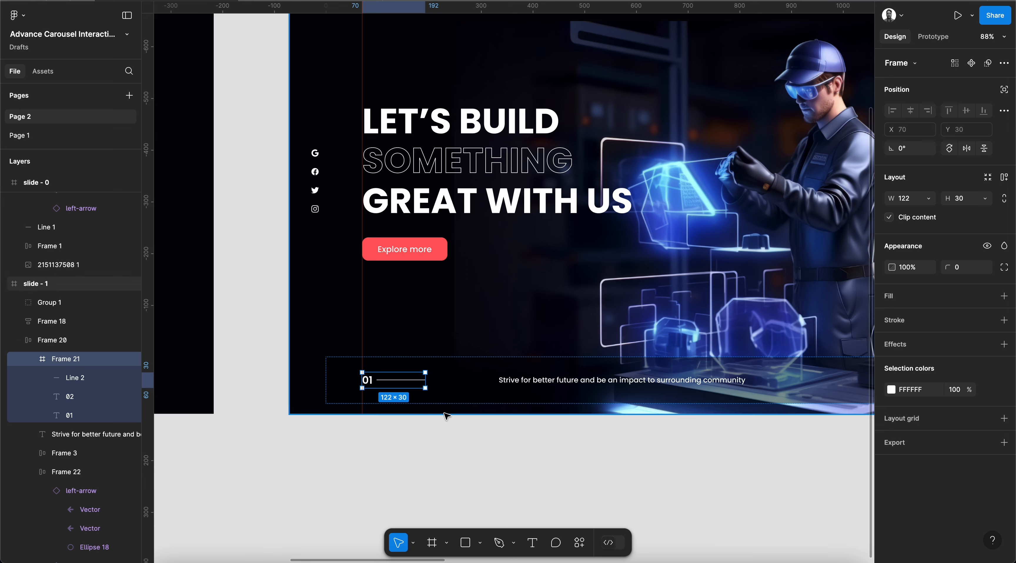
pyautogui.hscroll(15, 524, 448)
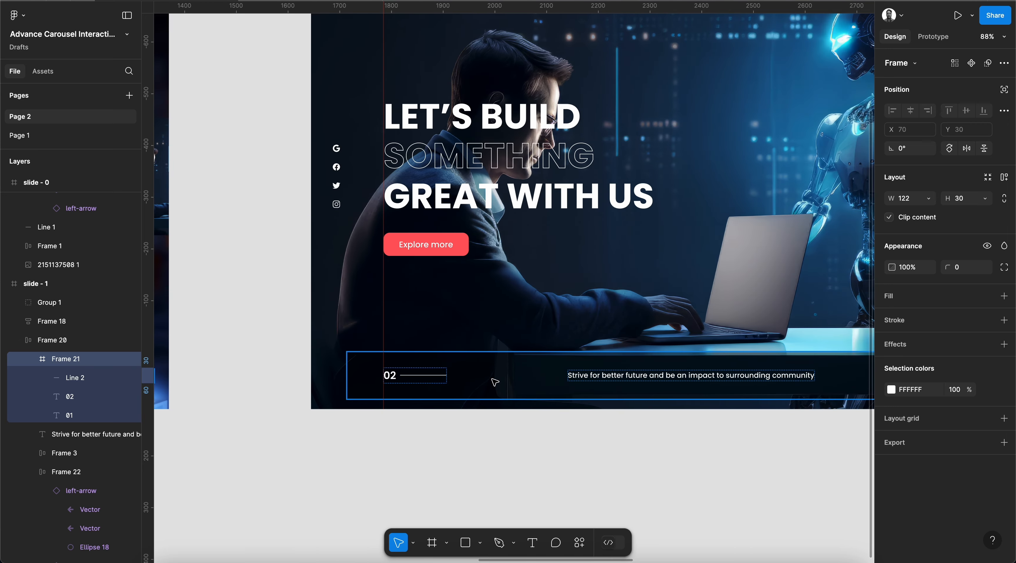
pyautogui.click(494, 382)
pyautogui.scroll(3, 71, 316)
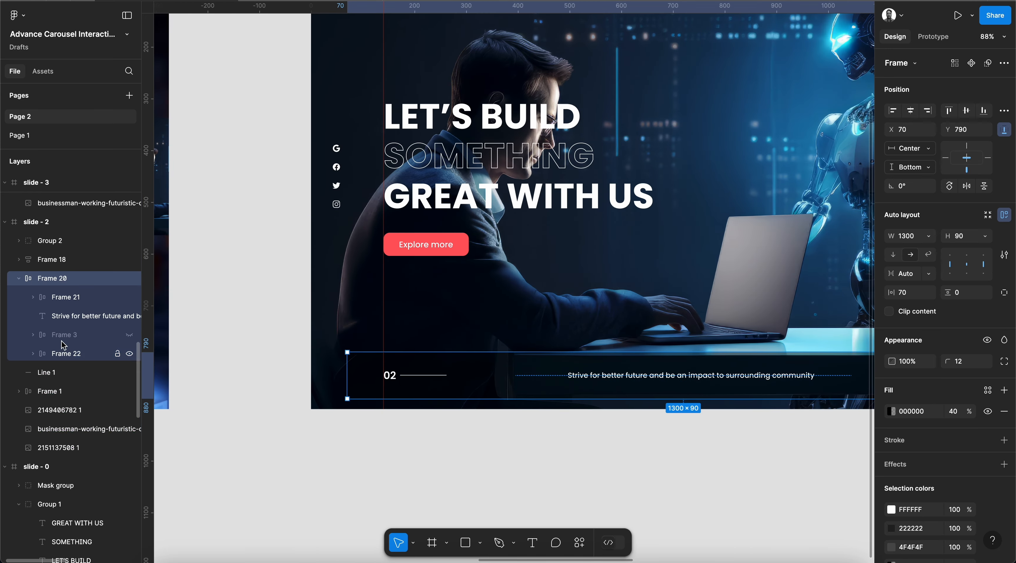
pyautogui.click(64, 335)
pyautogui.press('Delete')
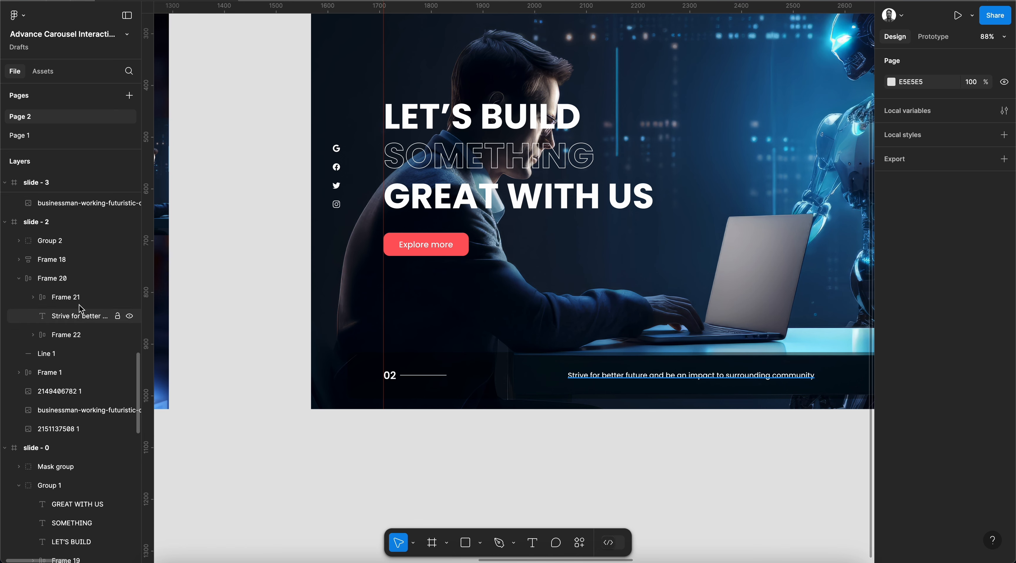
# Paste the copied number frame as the first item in slide - 2's Frame 20 and delete the old Frame 21.
pyautogui.click(95, 296)
pyautogui.click(130, 298)
pyautogui.hotkey('ctrl', 'v')
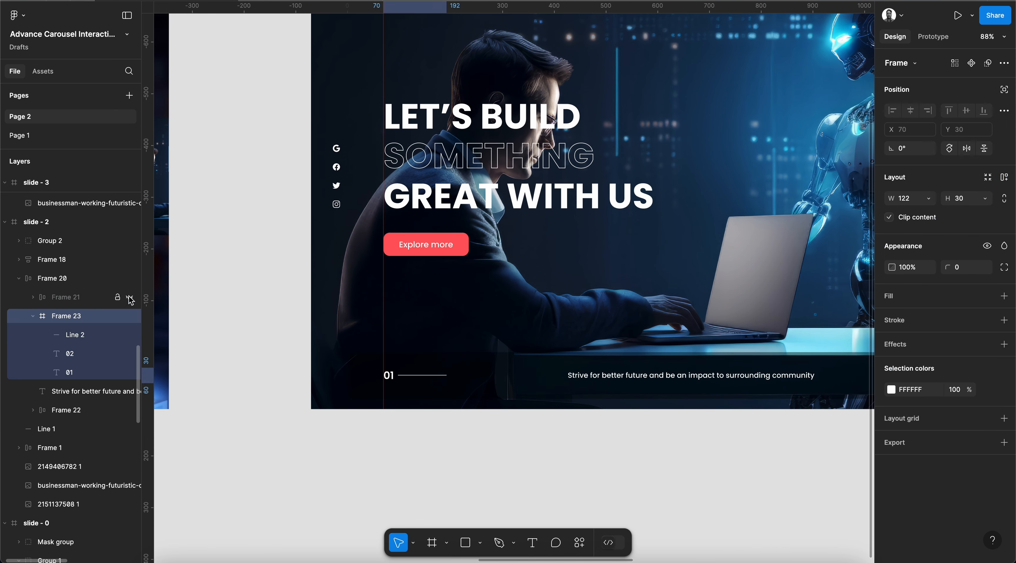
pyautogui.click(34, 298)
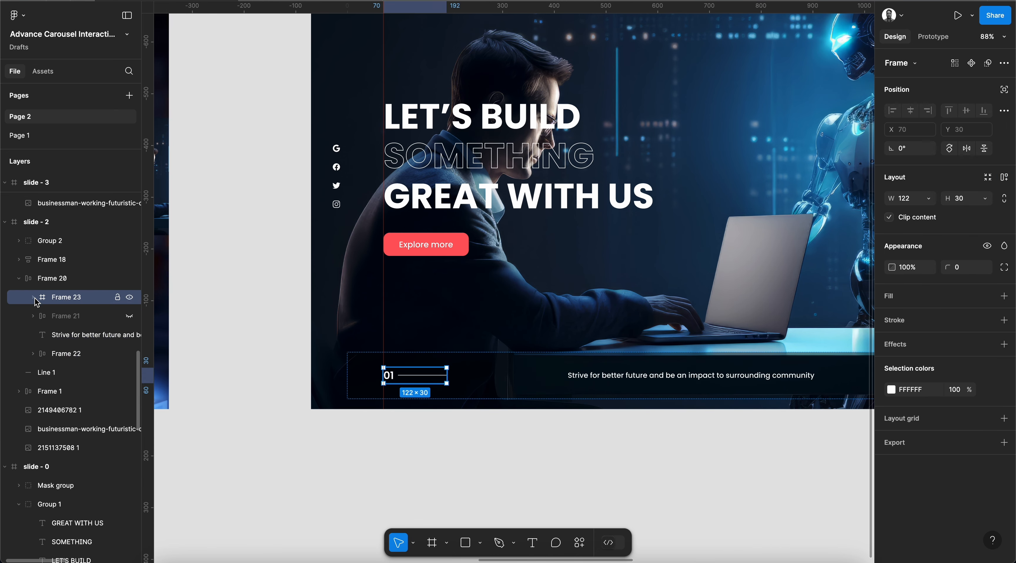
pyautogui.click(34, 298)
pyautogui.click(79, 373)
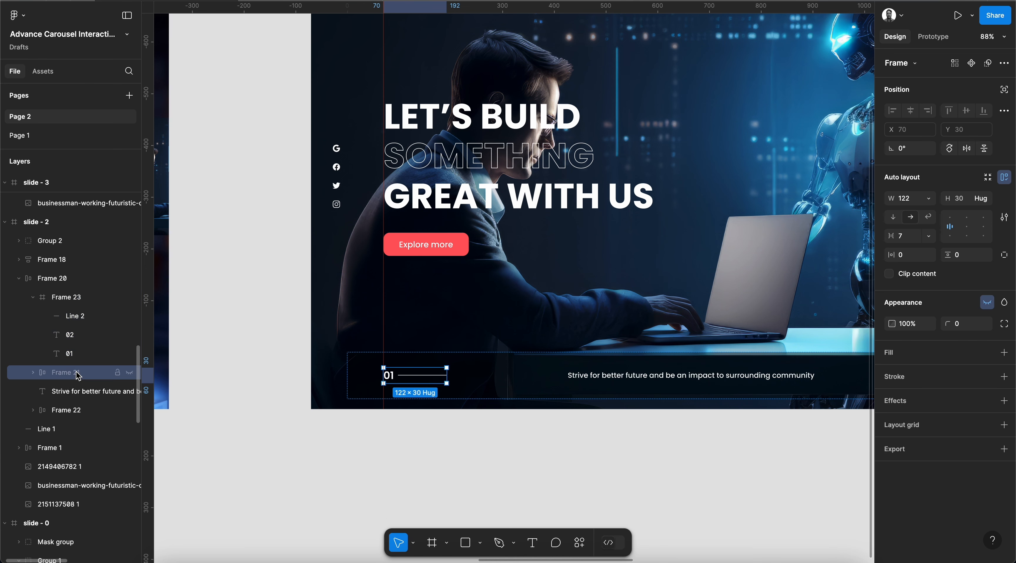
pyautogui.press('Delete')
# Duplicate the 02 text in slide - 2's Frame 23, move the copy down to Y 100 and change it to 03.
pyautogui.click(80, 334)
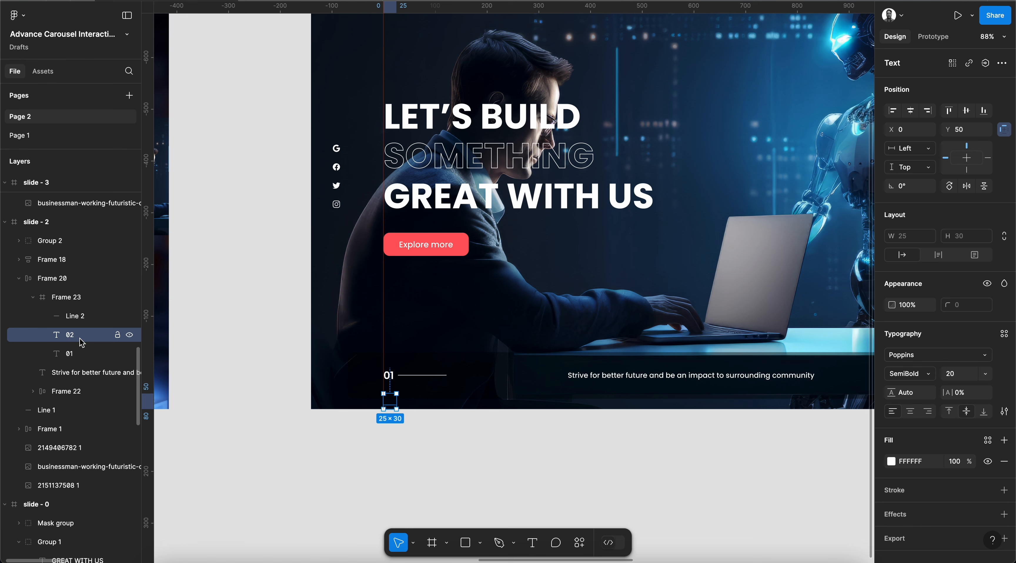
pyautogui.click(78, 355)
pyautogui.click(78, 340)
pyautogui.hotkey('ctrl', 'd')
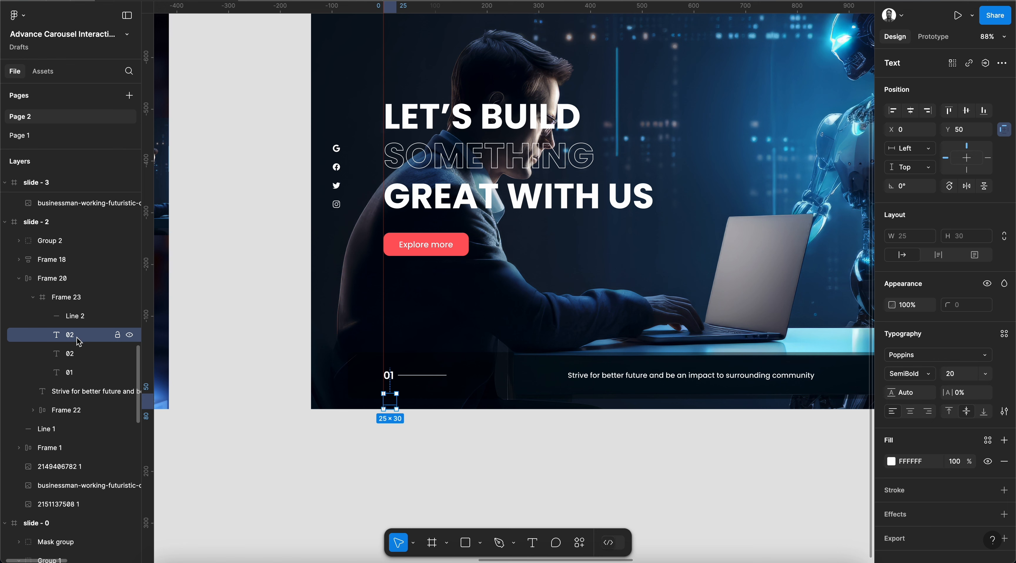
pyautogui.hotkey('shift', 'Down')
pyautogui.hotkey('shift', 'Down')
pyautogui.hotkey('shift', 'Down')
pyautogui.hotkey('shift', 'Down')
pyautogui.hotkey('shift', 'Down')
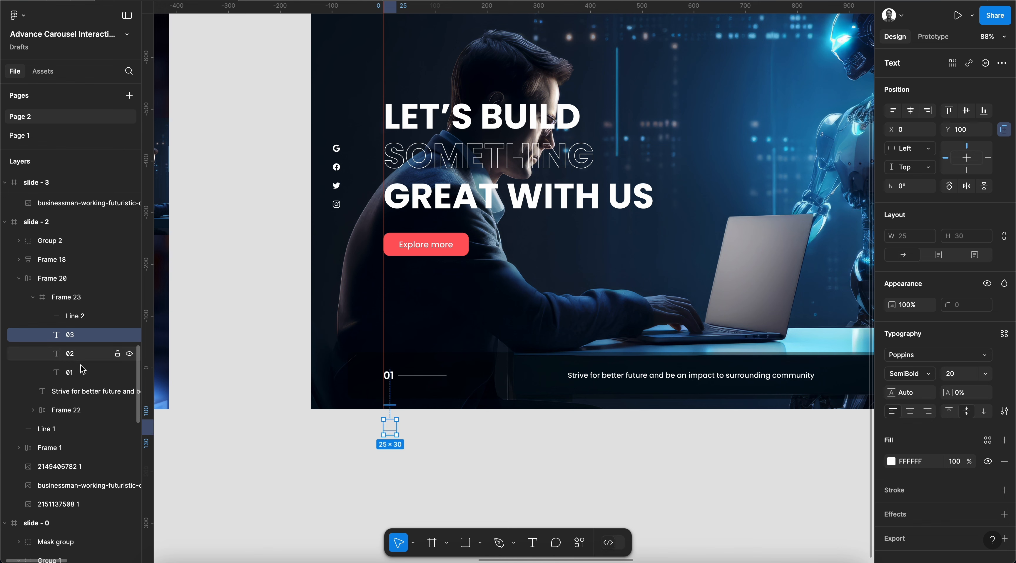
# Move the 01 text in slide - 2's Frame 23 up to Y -50, outside the clipped area.
pyautogui.click(79, 355)
pyautogui.click(79, 374)
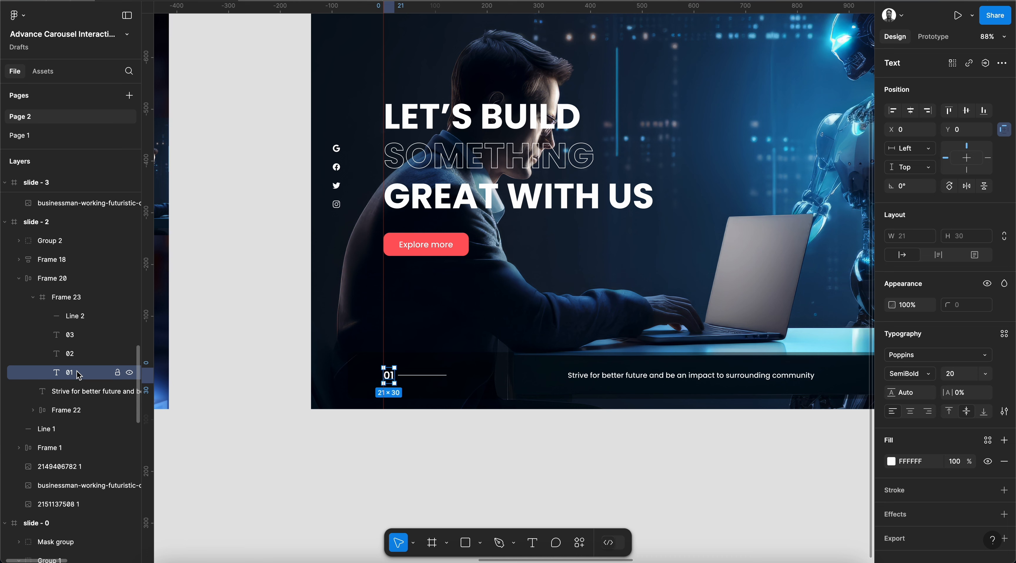
pyautogui.hotkey('shift', 'Up')
pyautogui.hotkey('shift', 'Up')
pyautogui.hotkey('shift', 'Up')
pyautogui.hotkey('shift', 'Up')
pyautogui.hotkey('shift', 'Up')
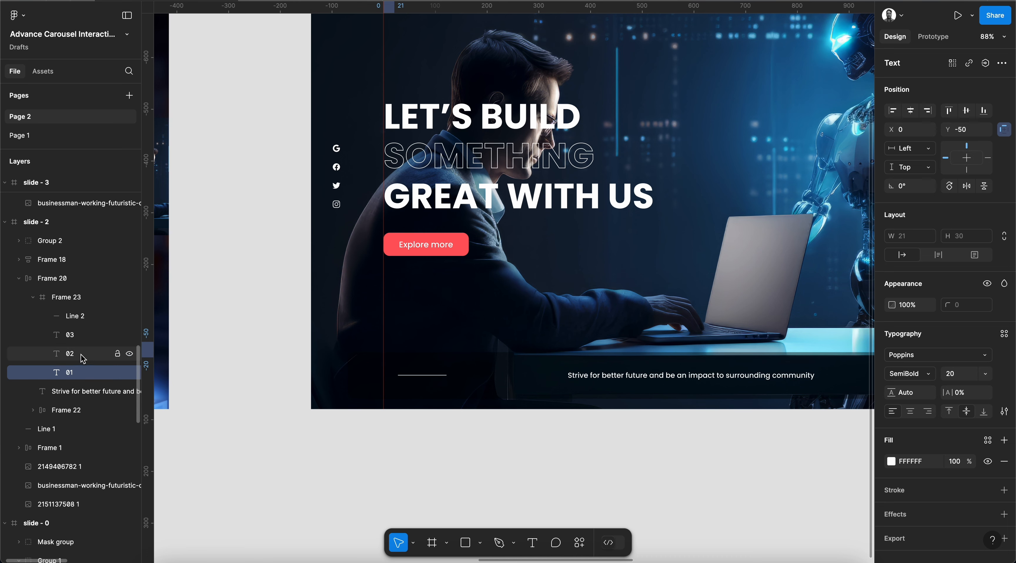
# Move the 02 and 03 texts in slide - 2's Frame 23 up 50 px together so 02 lines up with the line.
pyautogui.click(82, 356)
pyautogui.keyDown('shift'); pyautogui.click(81, 339); pyautogui.keyUp('shift')
pyautogui.hotkey('shift', 'Up')
pyautogui.hotkey('shift', 'Up')
pyautogui.hotkey('shift', 'Up')
pyautogui.hotkey('shift', 'Up')
pyautogui.hotkey('shift', 'Up')
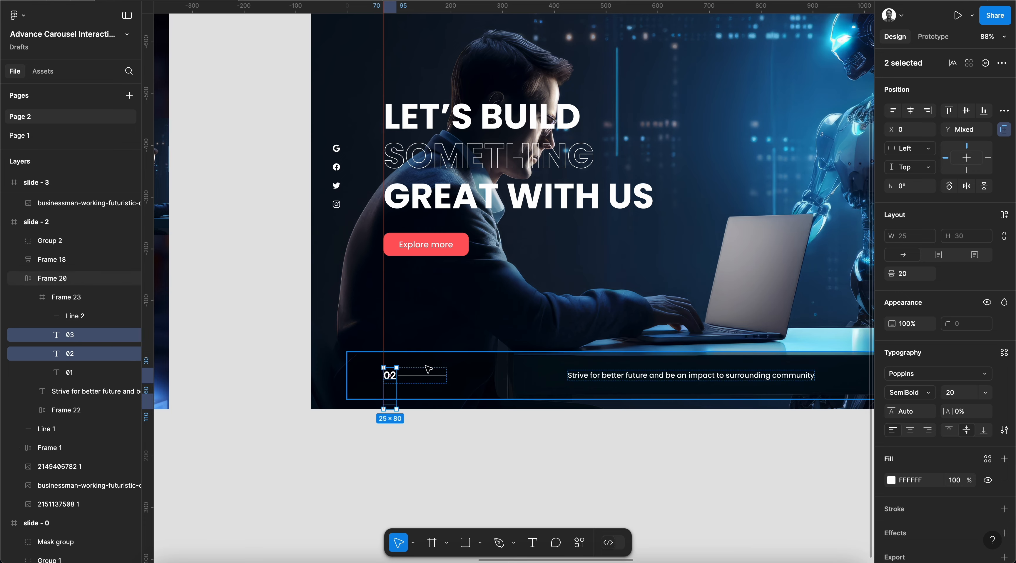
pyautogui.scroll(10, 392, 371)
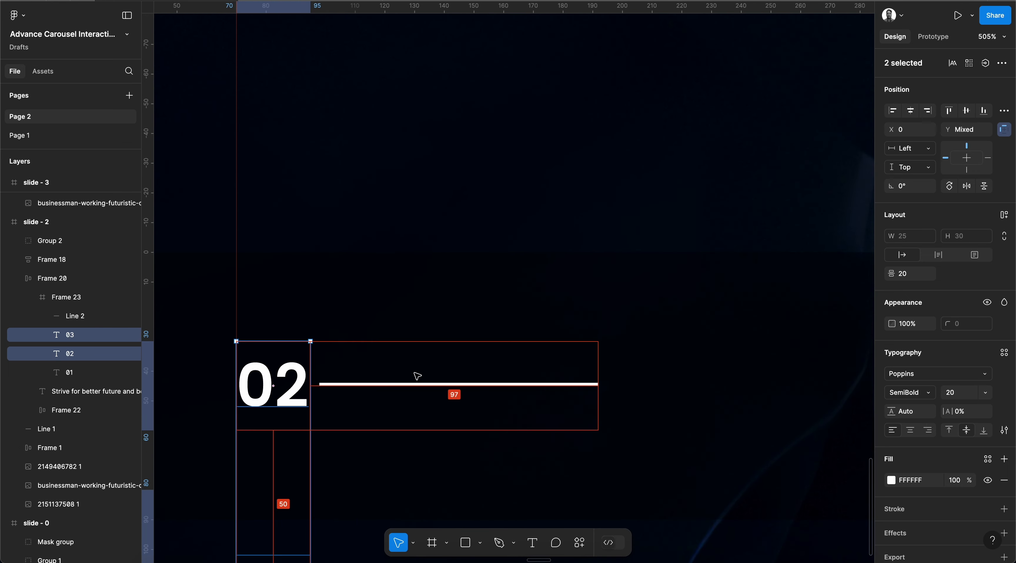
pyautogui.scroll(-8, 416, 376)
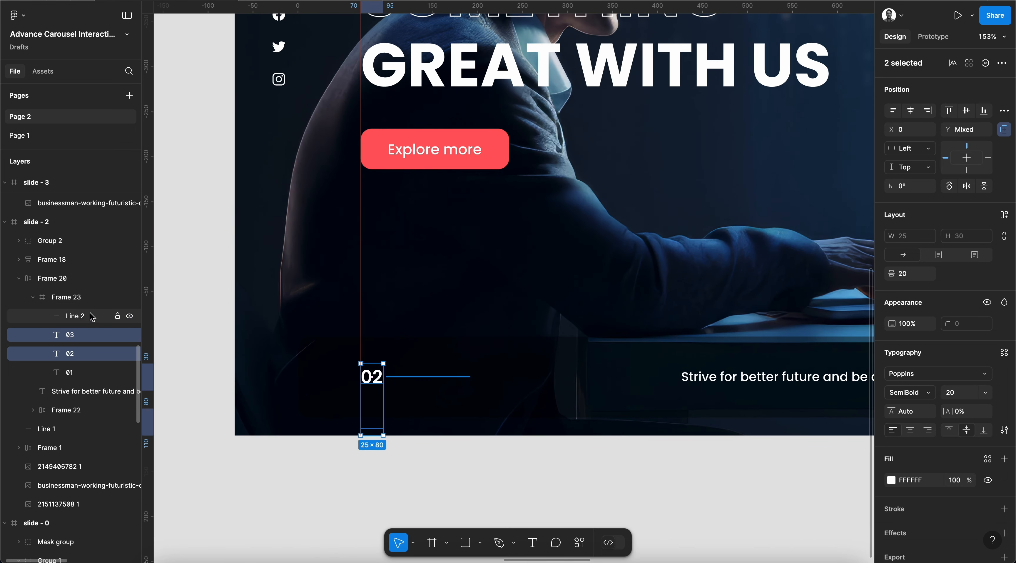
# Copy slide - 2's Frame 23 and hide the old number frame, Frame 21, in slide - 3's Frame 20.
pyautogui.click(67, 296)
pyautogui.hscroll(20, 573, 340)
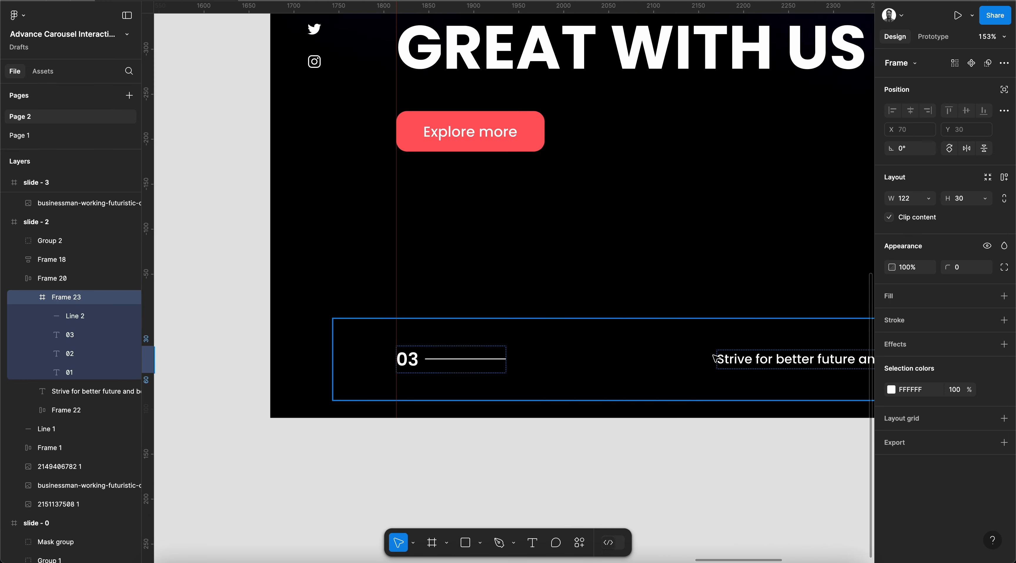
pyautogui.click(683, 351)
pyautogui.click(32, 314)
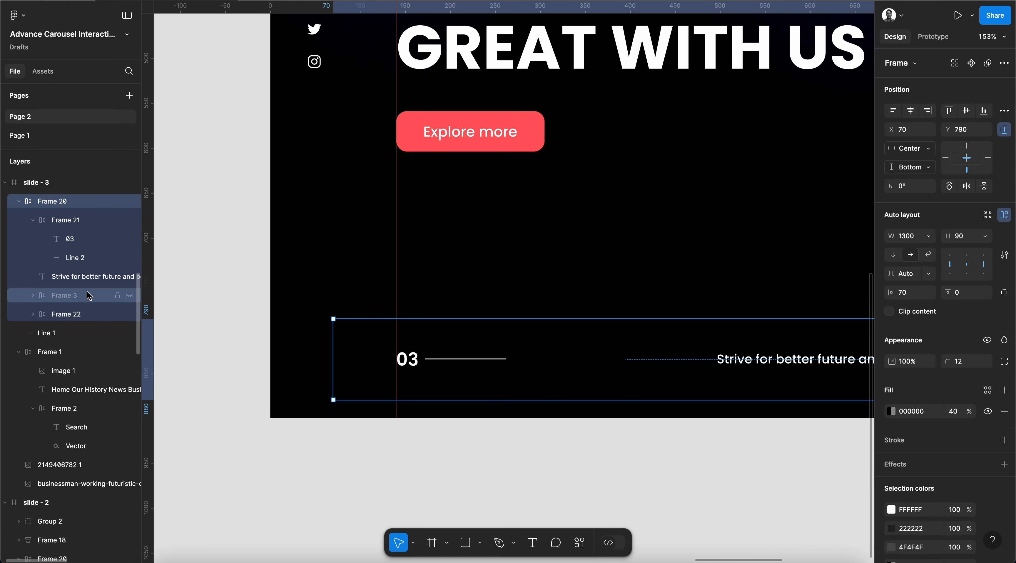
pyautogui.scroll(1, 40, 300)
pyautogui.click(33, 245)
pyautogui.click(71, 245)
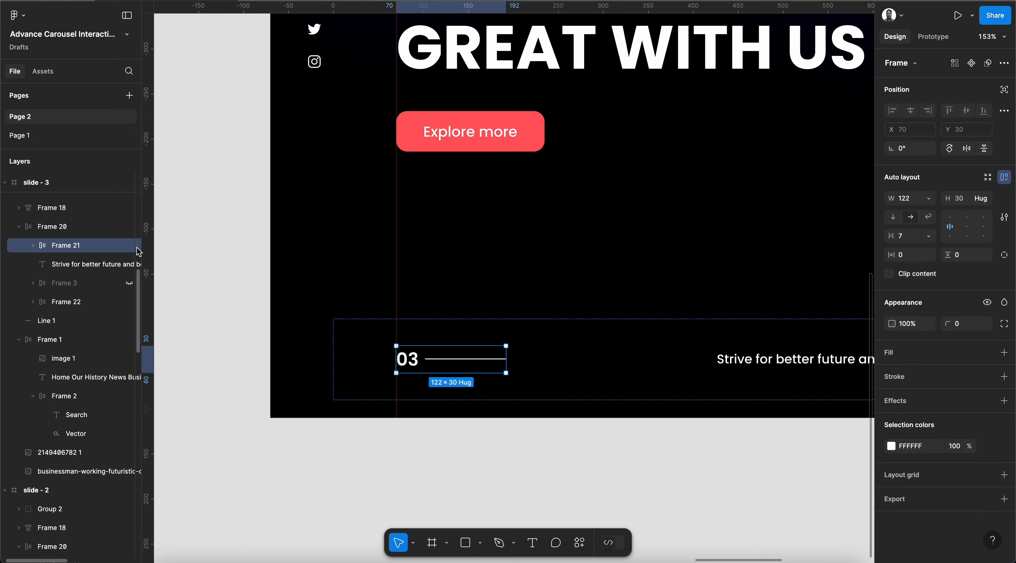
pyautogui.click(130, 245)
# Paste the copied number frame into slide - 3's Frame 20 and move it ahead of the tagline text.
pyautogui.click(80, 226)
pyautogui.press('super+v')
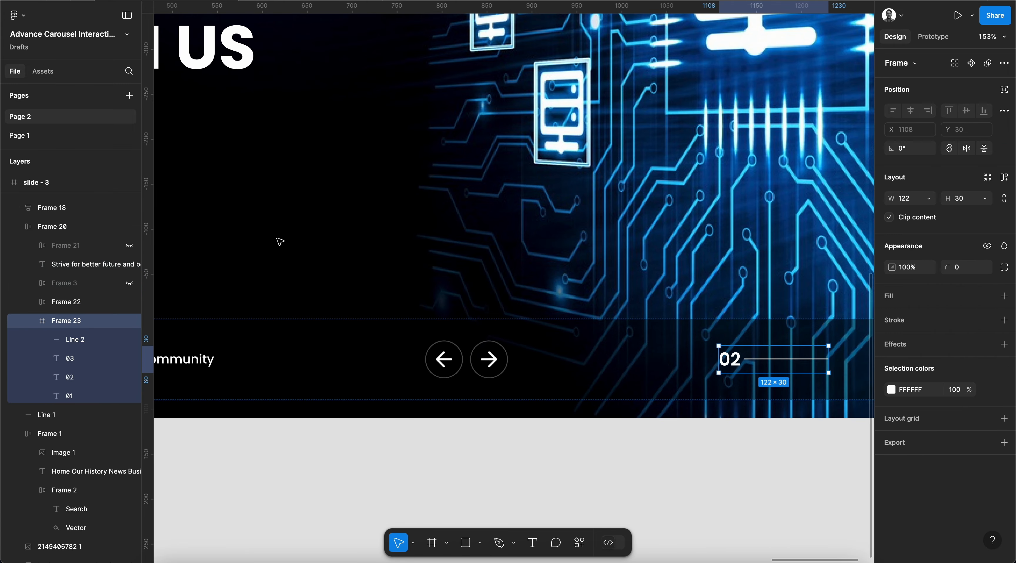
pyautogui.press('Left')
pyautogui.hscroll(-10, 753, 222)
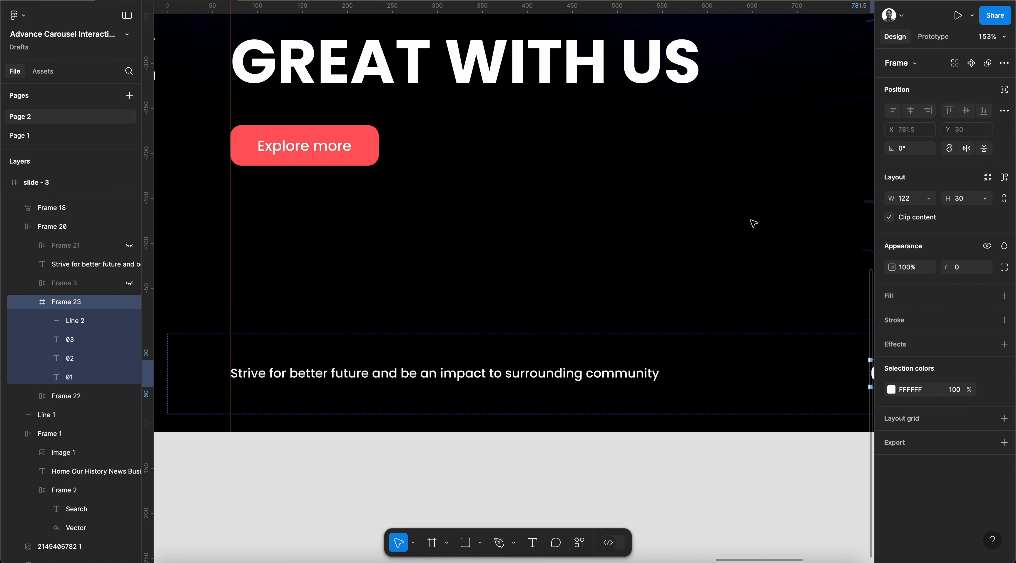
pyautogui.hscroll(1, 754, 223)
pyautogui.press('Left')
pyautogui.hscroll(-5, 754, 223)
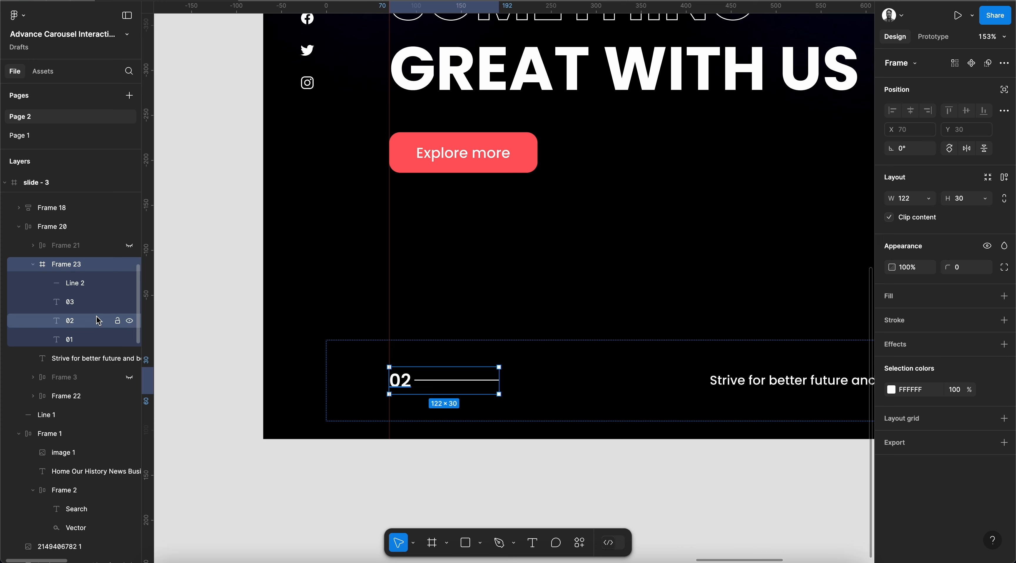
# Move the 02 and 03 texts in slide - 3's Frame 23 up about 50 px together so 03 lines up with the line.
pyautogui.click(84, 304)
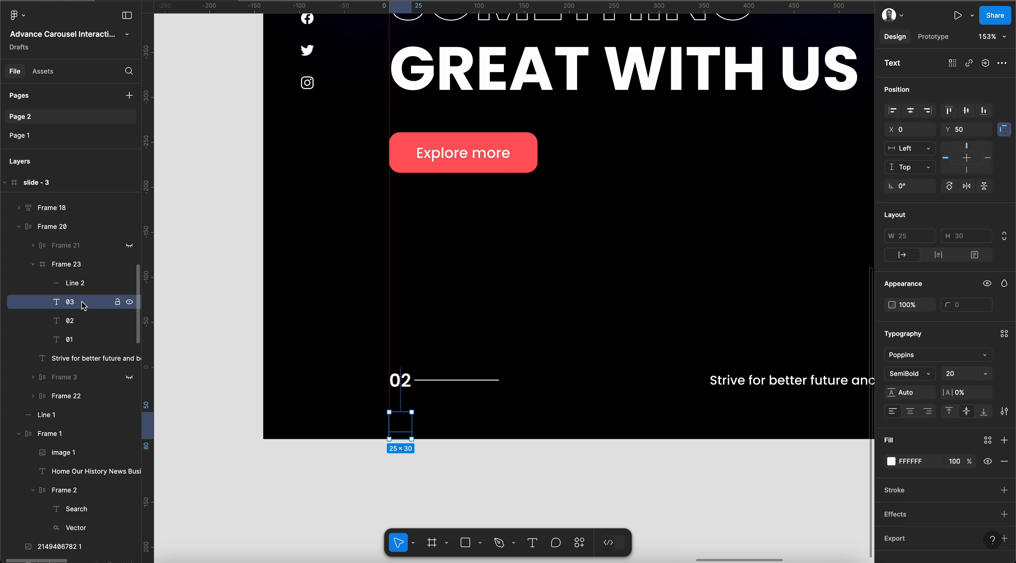
pyautogui.keyDown('shift'); pyautogui.click(83, 322); pyautogui.keyUp('shift')
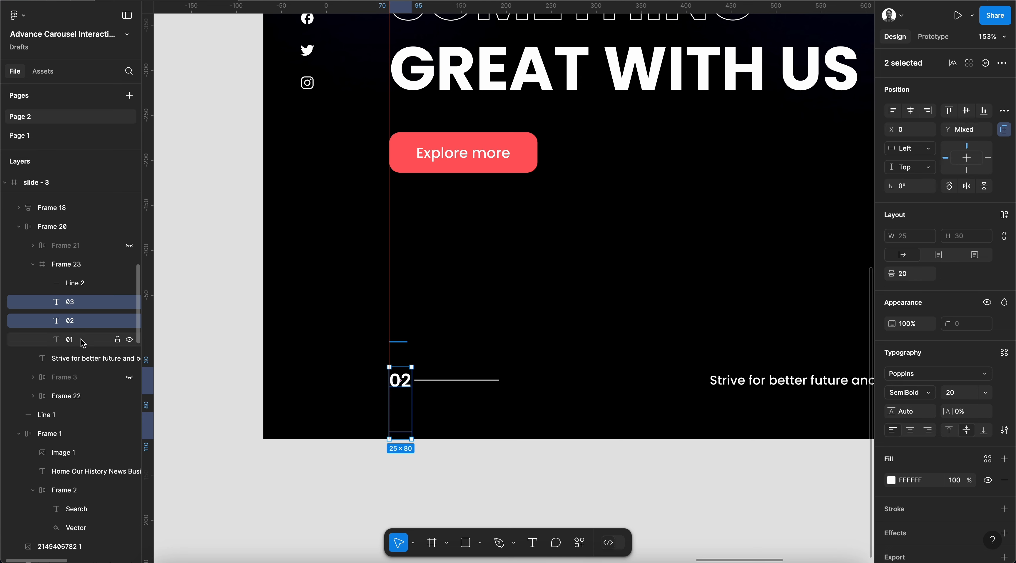
pyautogui.hotkey('shift', 'Up')
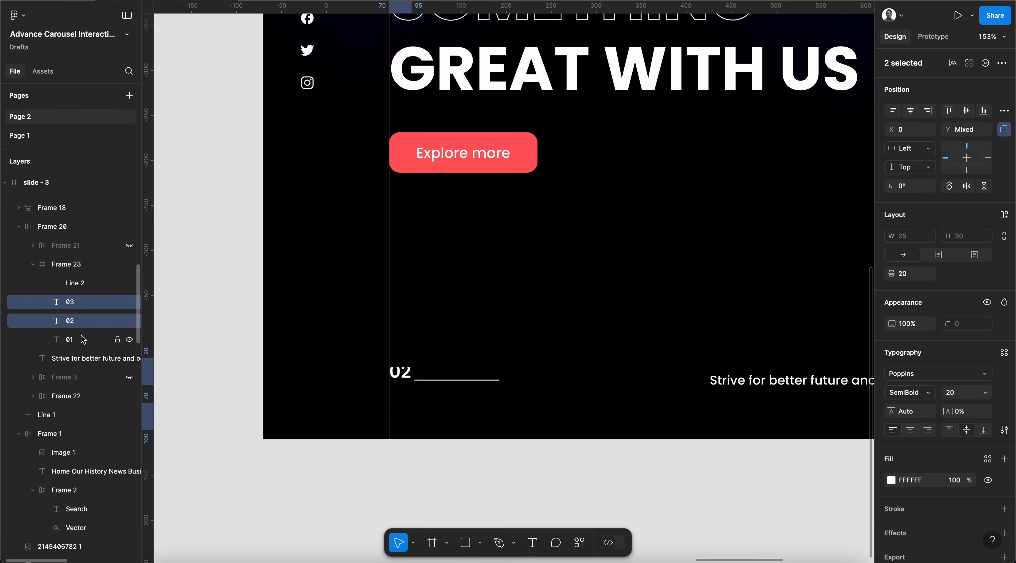
pyautogui.hotkey('shift', 'Down')
pyautogui.hotkey('shift', 'Down')
pyautogui.hotkey('shift', 'Down')
pyautogui.hotkey('shift', 'Up')
pyautogui.hotkey('shift', 'Up')
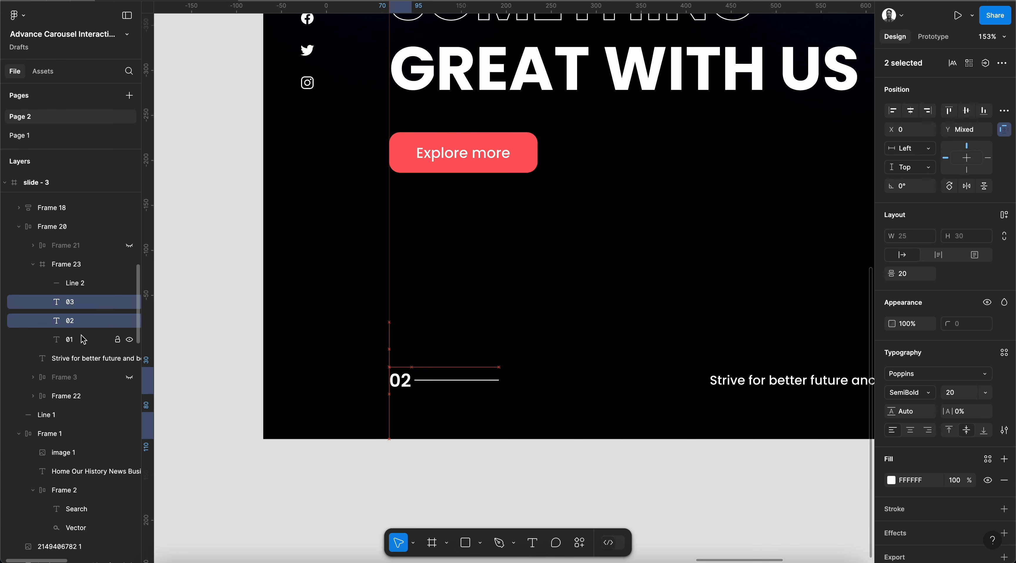
pyautogui.hotkey('shift', 'Down')
pyautogui.hotkey('shift', 'Down')
pyautogui.hotkey('shift', 'Down')
pyautogui.hotkey('shift', 'Down')
pyautogui.hotkey('shift', 'Down')
pyautogui.hotkey('shift', 'Down')
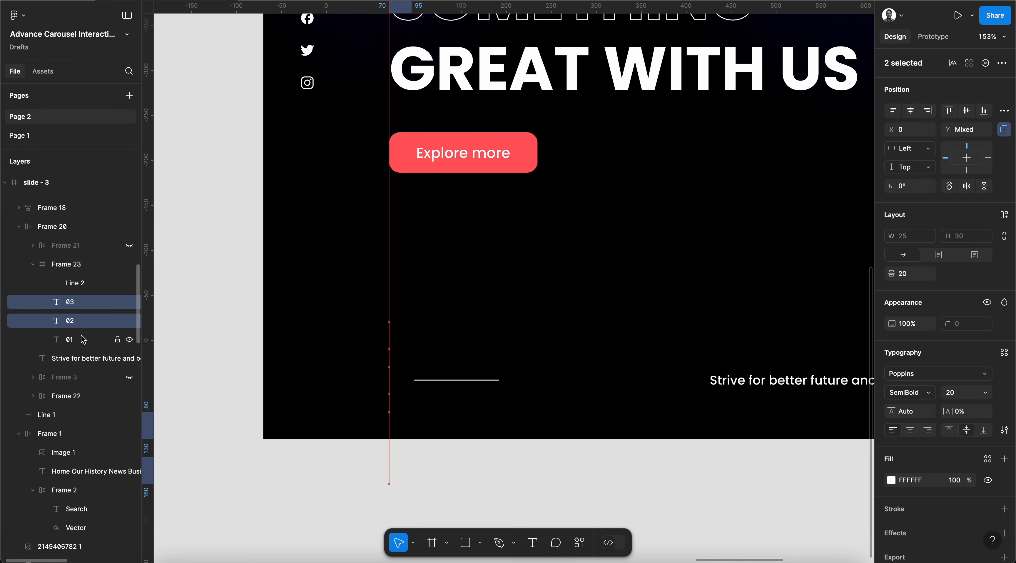
pyautogui.hotkey('shift', 'Up')
pyautogui.hotkey('shift', 'Up')
pyautogui.hotkey('shift', 'Up')
pyautogui.hotkey('shift', 'Up')
pyautogui.hotkey('shift', 'Up')
pyautogui.hotkey('shift', 'Up')
pyautogui.hotkey('shift', 'Up')
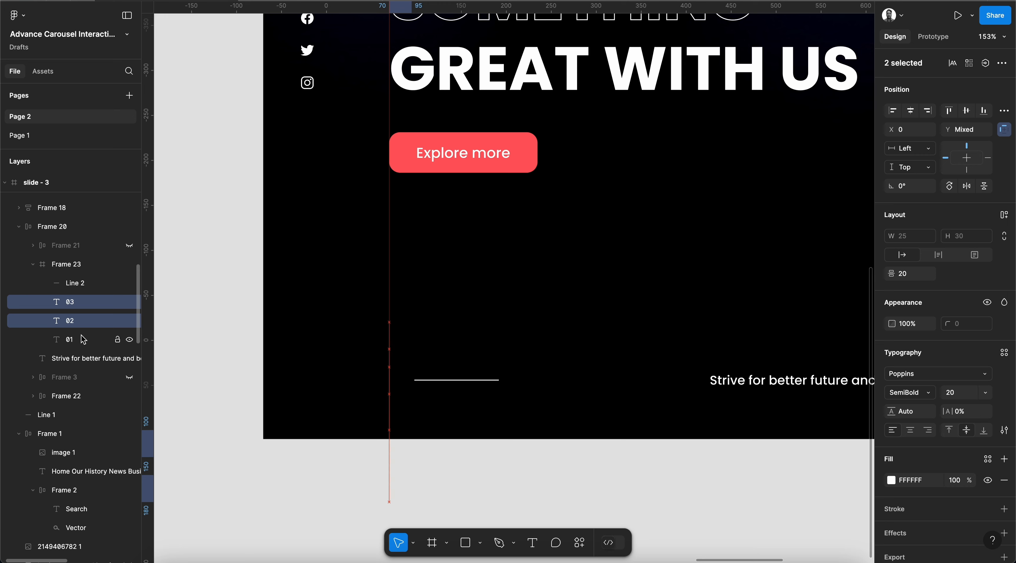
pyautogui.hotkey('shift', 'Up')
pyautogui.hotkey('shift', 'Up')
pyautogui.hotkey('shift', 'Up')
pyautogui.hotkey('shift', 'Up')
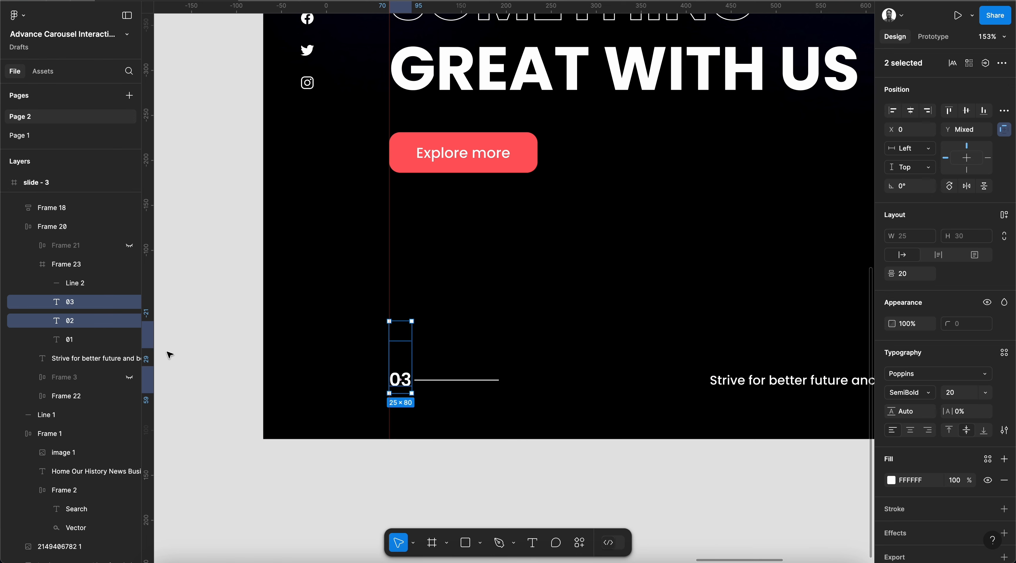
pyautogui.click(79, 340)
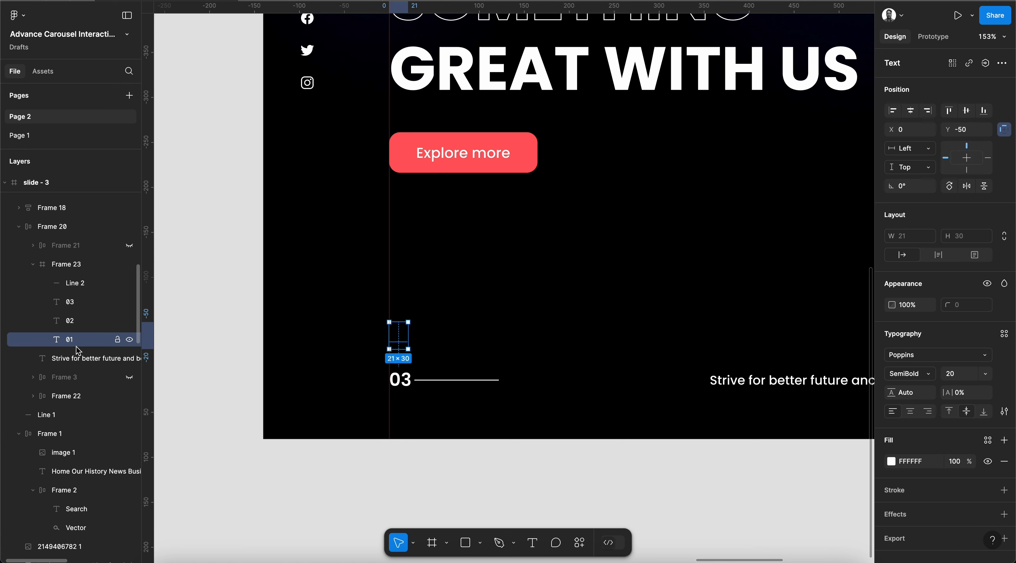
# Reorder the number texts in slide - 3's Frame 23 so the layers run 01, 02, 03 beneath Line 2.
pyautogui.press('super+bracketright')
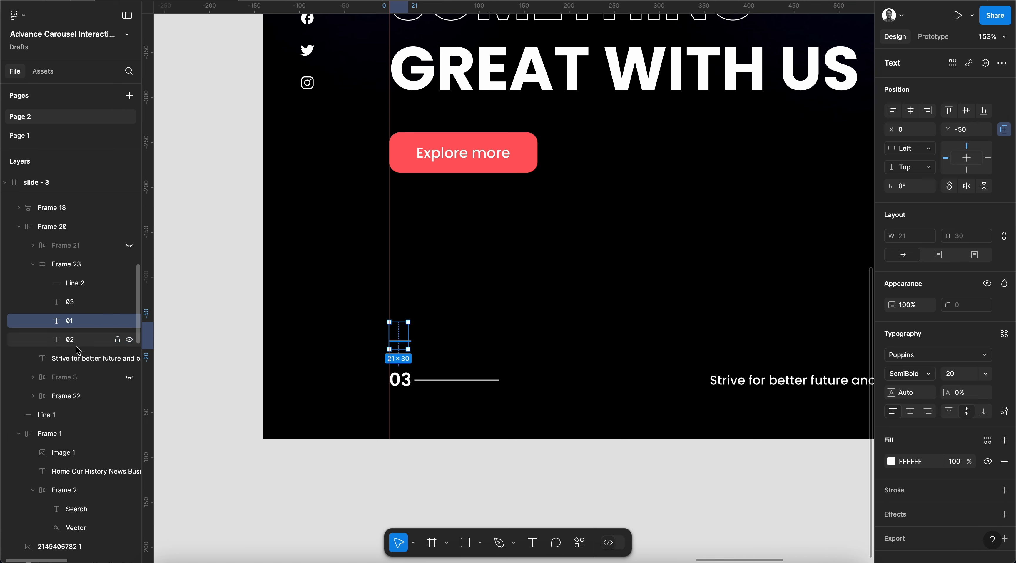
pyautogui.click(78, 304)
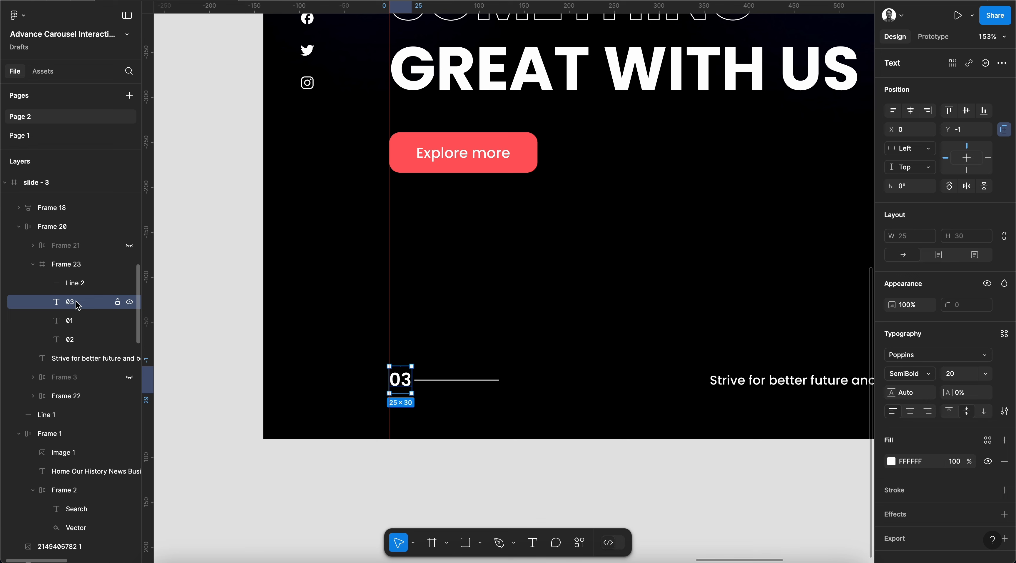
pyautogui.press('alt+super+bracketleft')
pyautogui.click(76, 302)
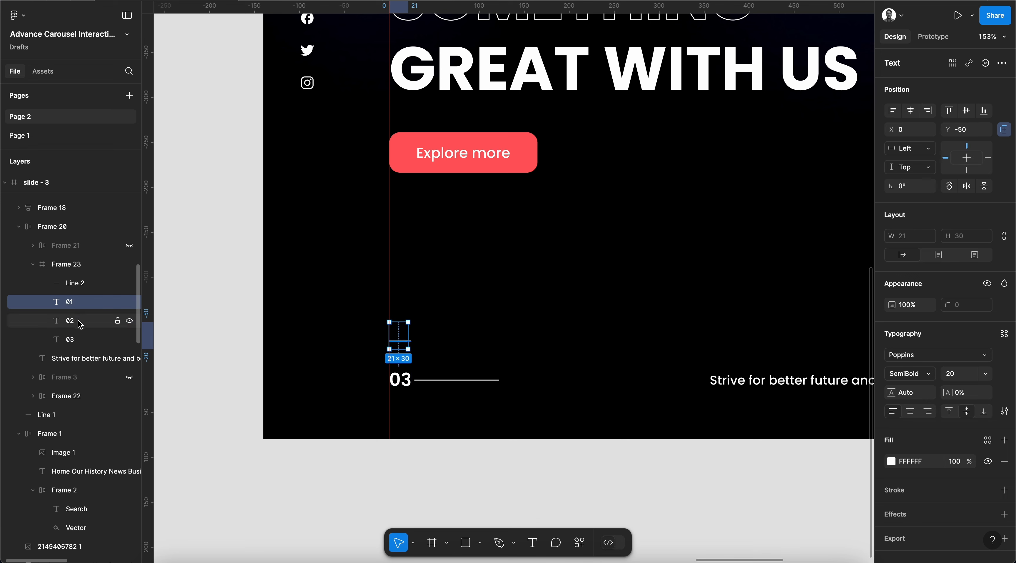
pyautogui.click(80, 321)
pyautogui.click(76, 340)
# Move the 01 text in slide - 3's Frame 23 up 50 px to Y -100.
pyautogui.click(85, 303)
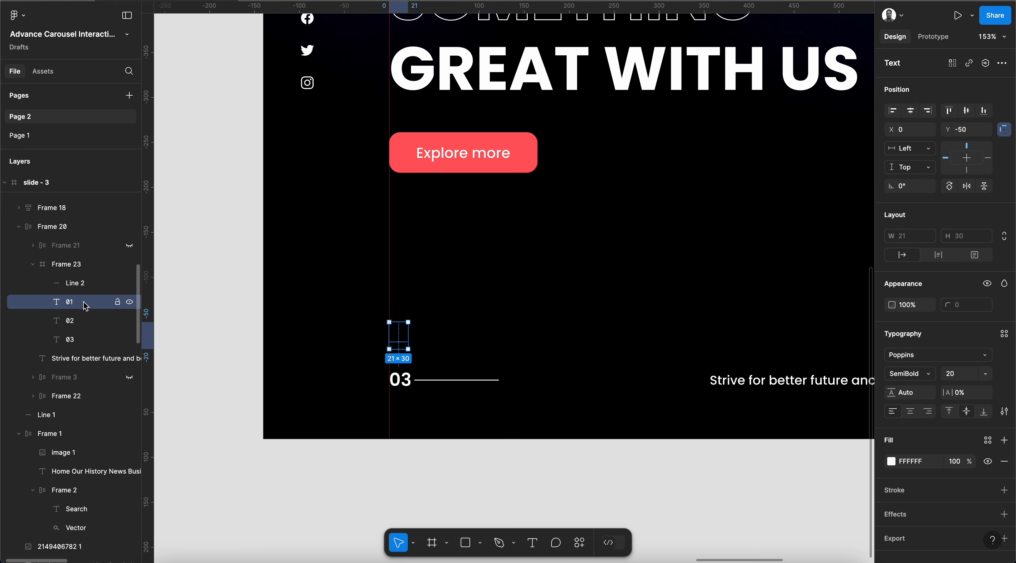
pyautogui.hotkey('shift', 'Up')
pyautogui.hotkey('shift', 'Up')
pyautogui.hotkey('shift', 'Up')
pyautogui.hotkey('shift', 'Up')
pyautogui.hotkey('shift', 'Up')
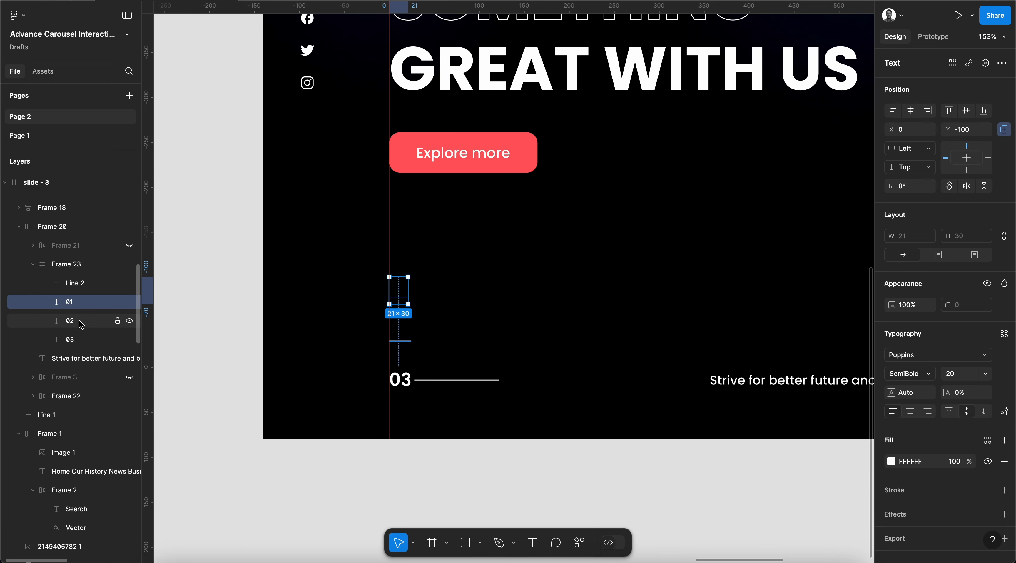
# Copy slide - 3's Frame 23 and hide the old number frame, Frame 23, in slide - 2's Frame 20.
pyautogui.click(93, 268)
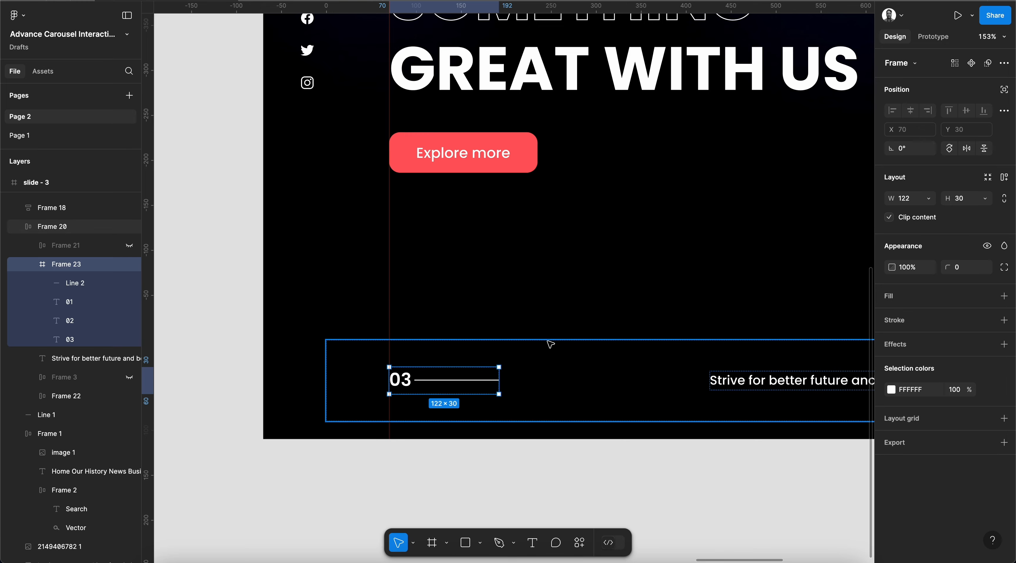
pyautogui.hscroll(-15, 551, 344)
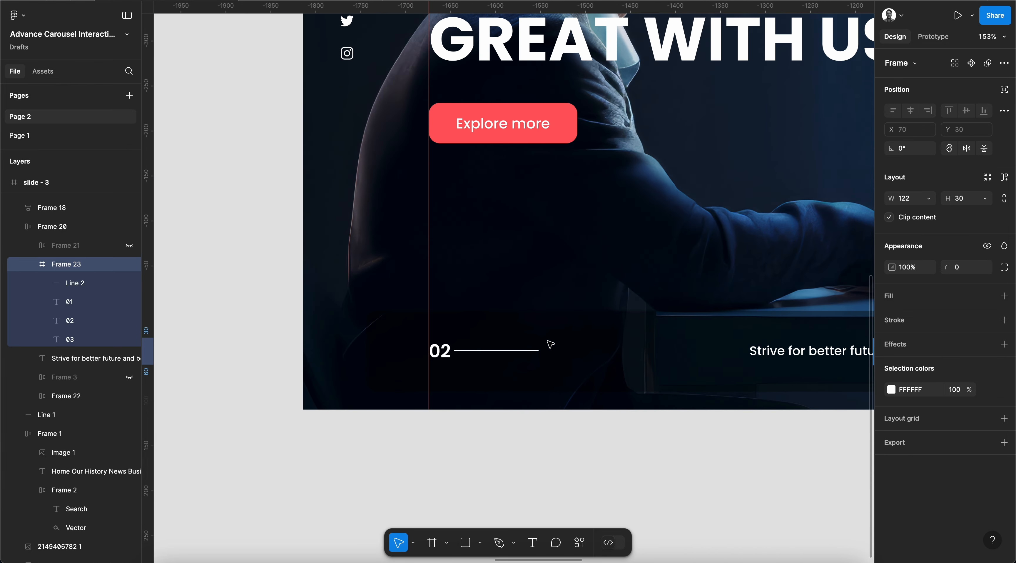
pyautogui.click(783, 353)
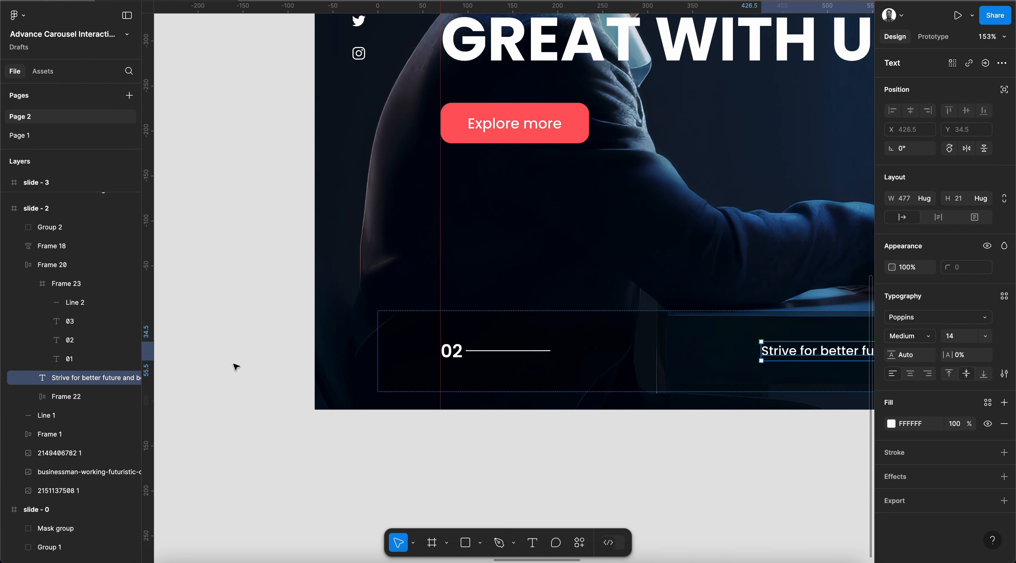
pyautogui.click(79, 290)
pyautogui.click(34, 285)
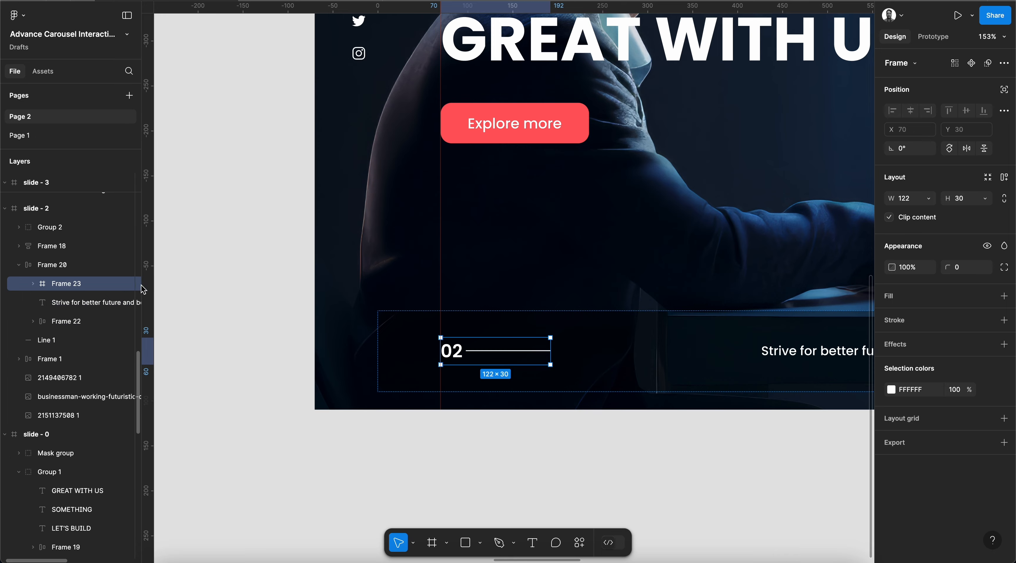
pyautogui.click(129, 284)
# Paste the copied number frame into slide - 2's Frame 20 and move it ahead of the hidden Frame 23.
pyautogui.click(70, 303)
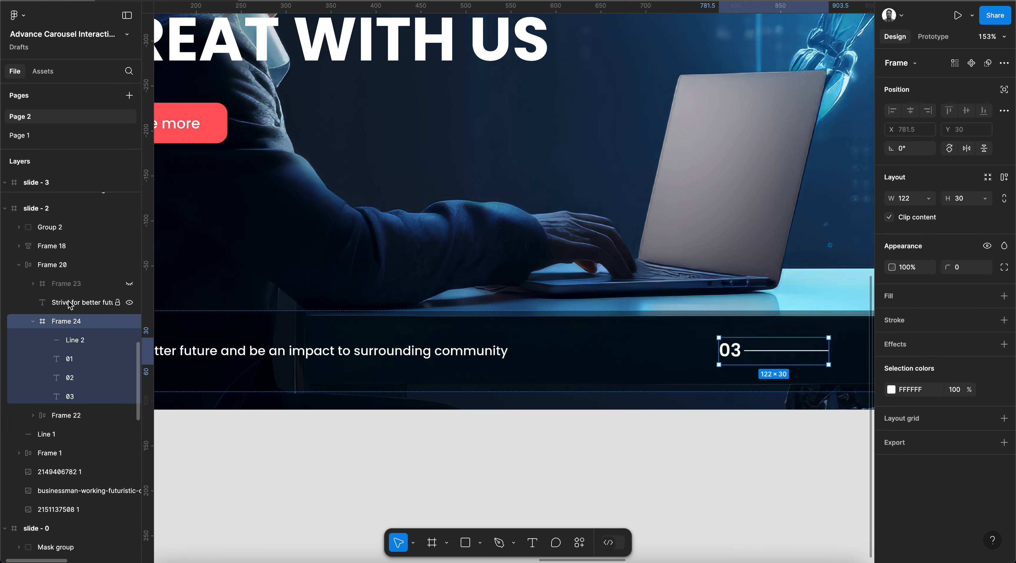
pyautogui.moveTo(67, 317); pyautogui.dragTo(67, 286)
pyautogui.hscroll(-5, 364, 312)
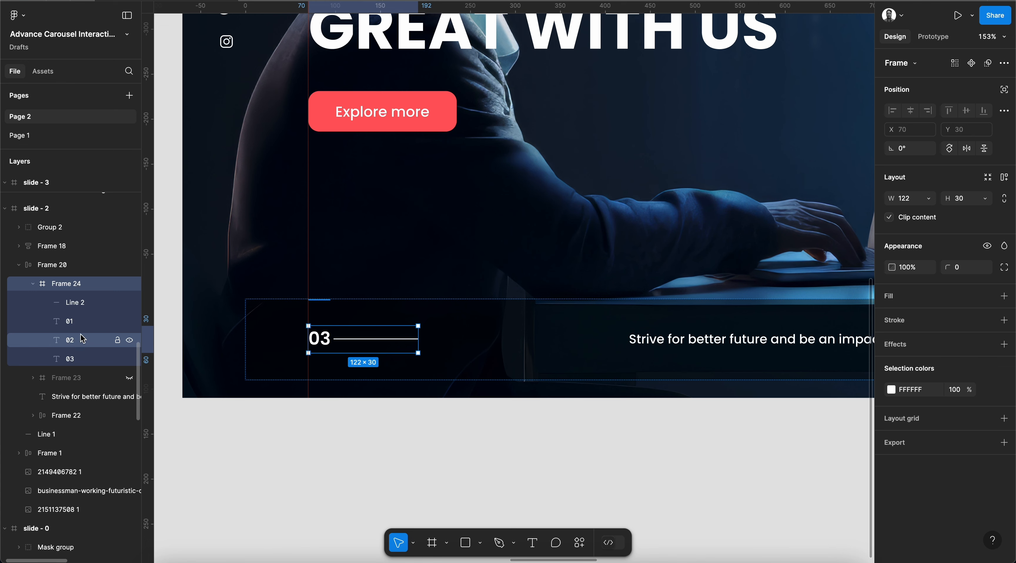
# Move the 01, 02 and 03 texts in slide - 2's Frame 24 down 50 px together so 02 lines up with the line.
pyautogui.click(89, 322)
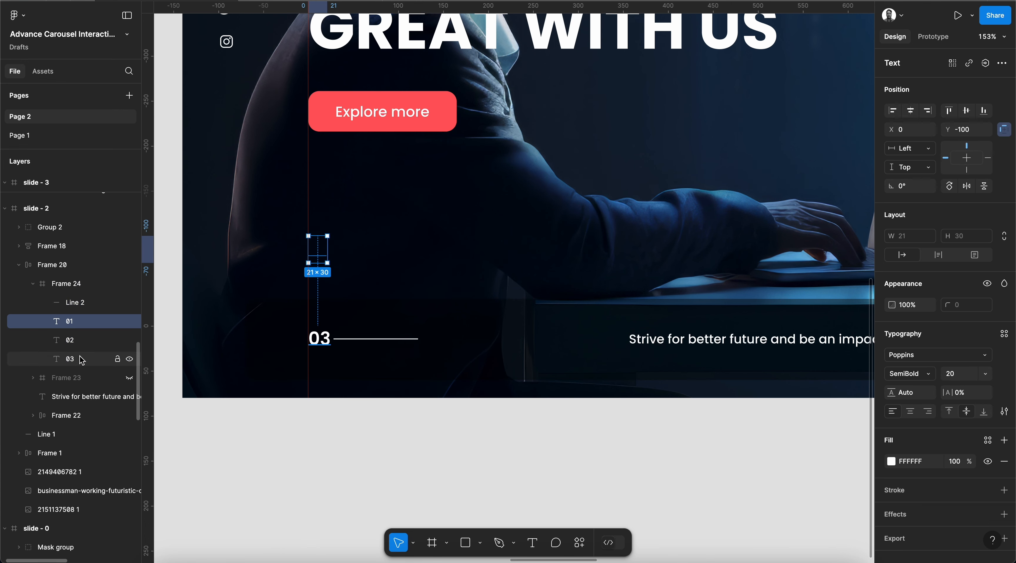
pyautogui.keyDown('shift'); pyautogui.click(81, 360); pyautogui.keyUp('shift')
pyautogui.scroll(5, 345, 332)
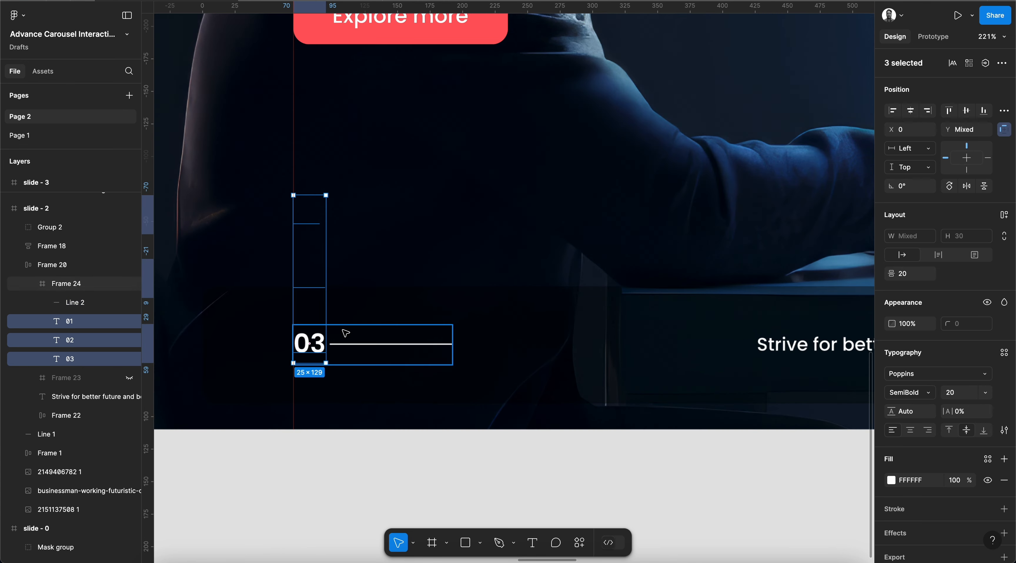
pyautogui.hotkey('shift', 'Down')
pyautogui.hotkey('shift', 'Down')
pyautogui.hotkey('shift', 'Down')
pyautogui.hotkey('shift', 'Down')
pyautogui.hotkey('shift', 'Down')
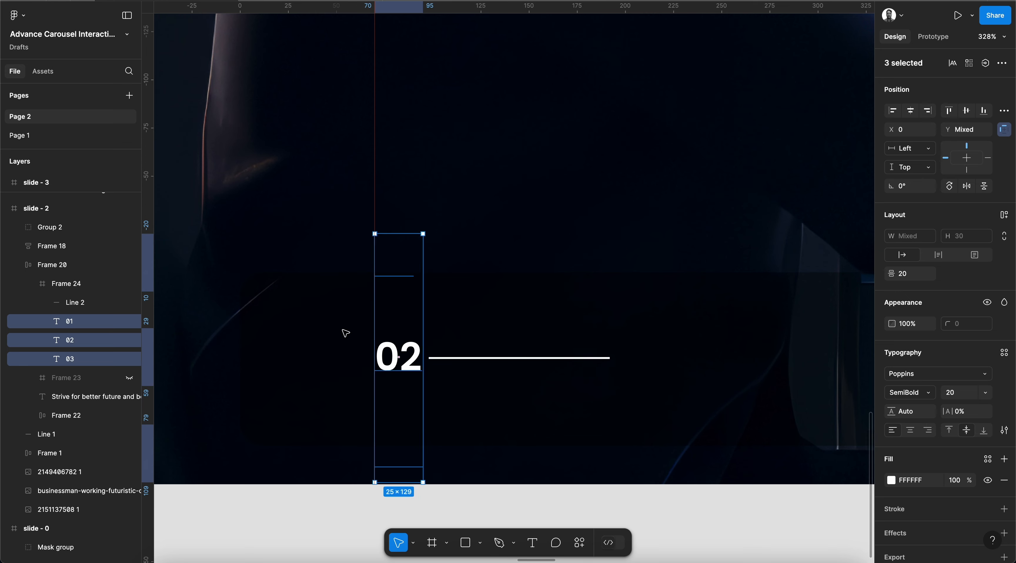
# Delete the hidden Frame 23 from slide - 2's Frame 20.
pyautogui.click(65, 283)
pyautogui.click(81, 379)
pyautogui.press('Delete')
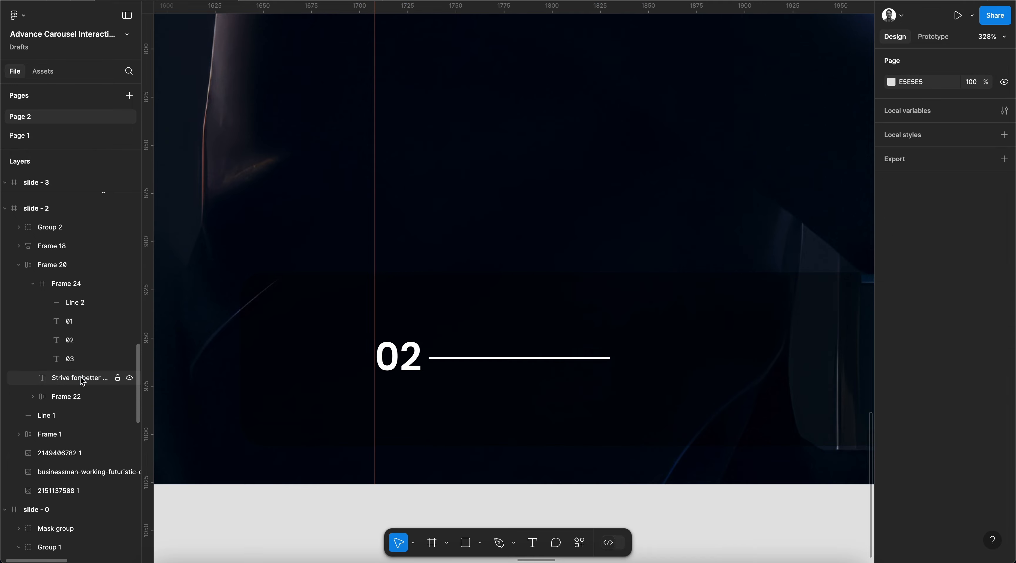
# Copy slide - 2's Frame 24 and hide the old number frame, Frame 21, in slide - 1's Frame 20.
pyautogui.click(75, 284)
pyautogui.scroll(-4, 575, 319)
pyautogui.hscroll(-20, 575, 319)
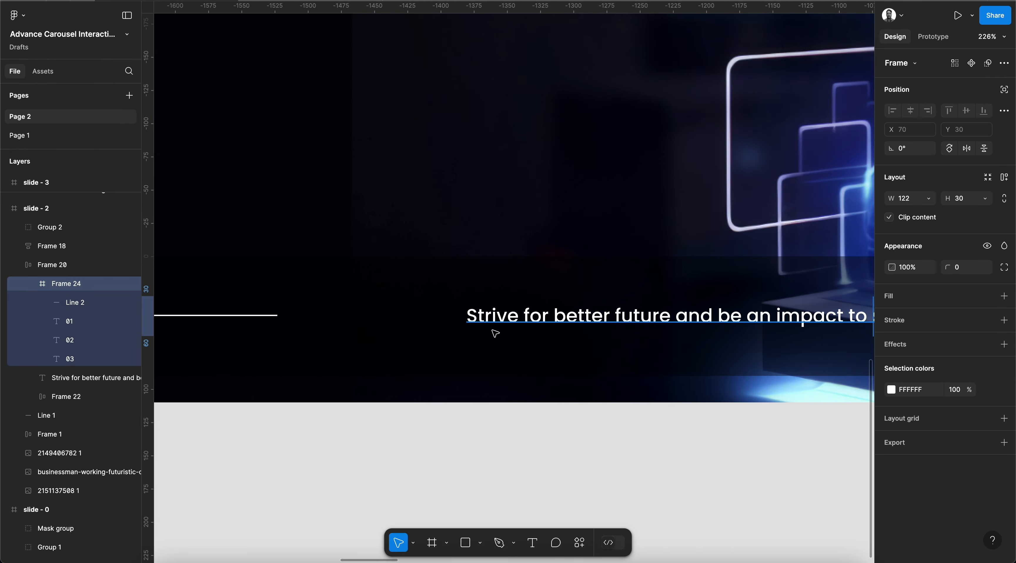
pyautogui.click(494, 321)
pyautogui.hscroll(-15, 494, 320)
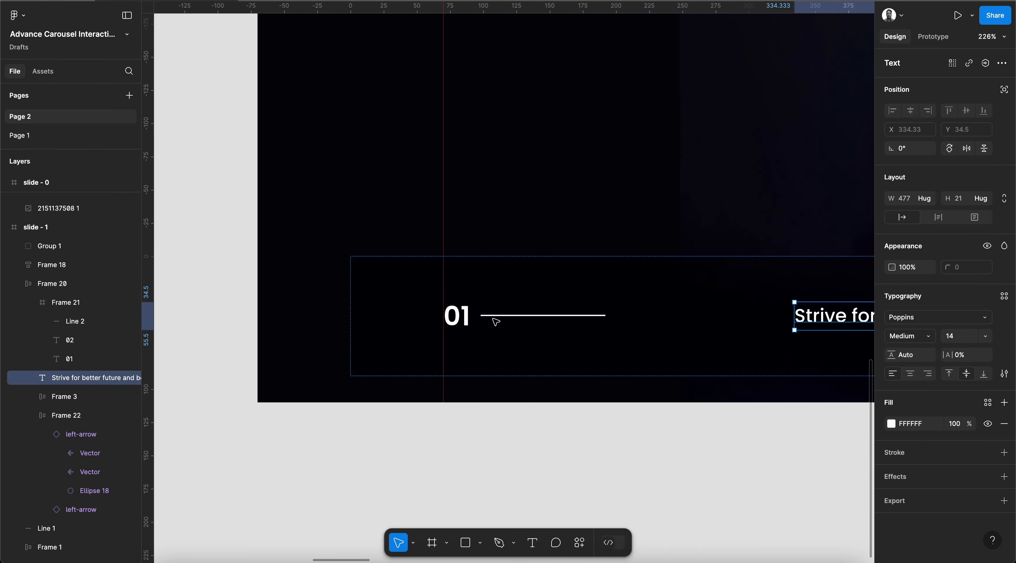
pyautogui.click(32, 302)
pyautogui.click(130, 303)
# Paste the copied number frame as the first item in slide - 1's Frame 20 and delete the hidden Frame 21.
pyautogui.hotkey('ctrl', 'v')
pyautogui.press('Left')
pyautogui.press('Left')
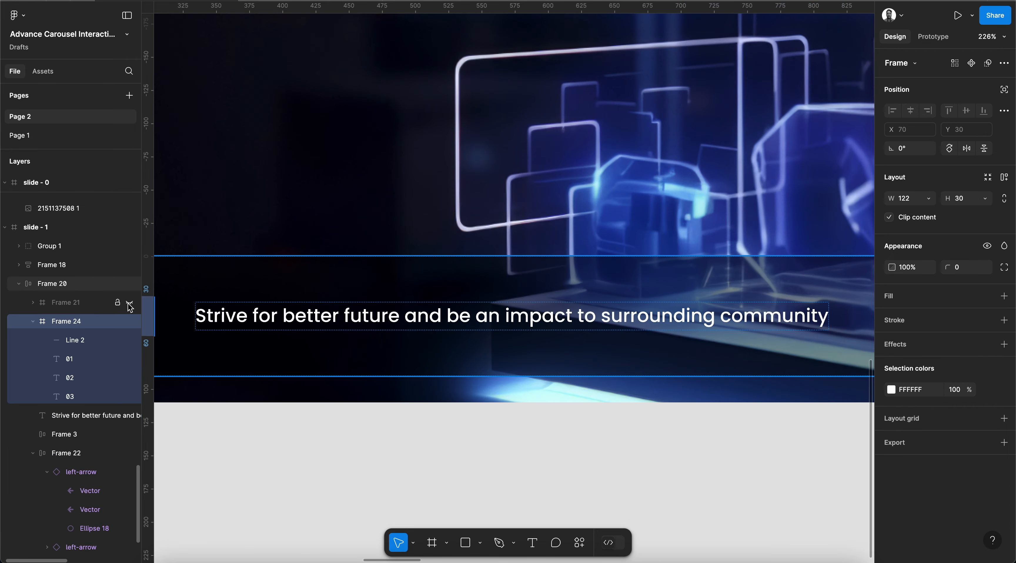
pyautogui.click(33, 302)
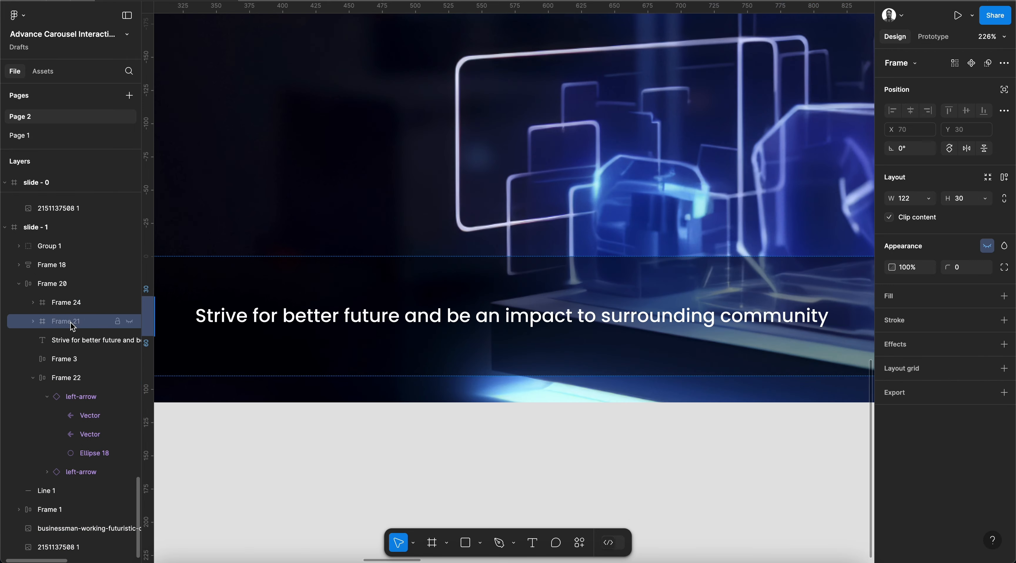
pyautogui.click(71, 322)
pyautogui.press('Delete')
# Move the 01, 02 and 03 texts in slide - 1's Frame 24 down 50 px together so 01 lines up with the line.
pyautogui.click(76, 306)
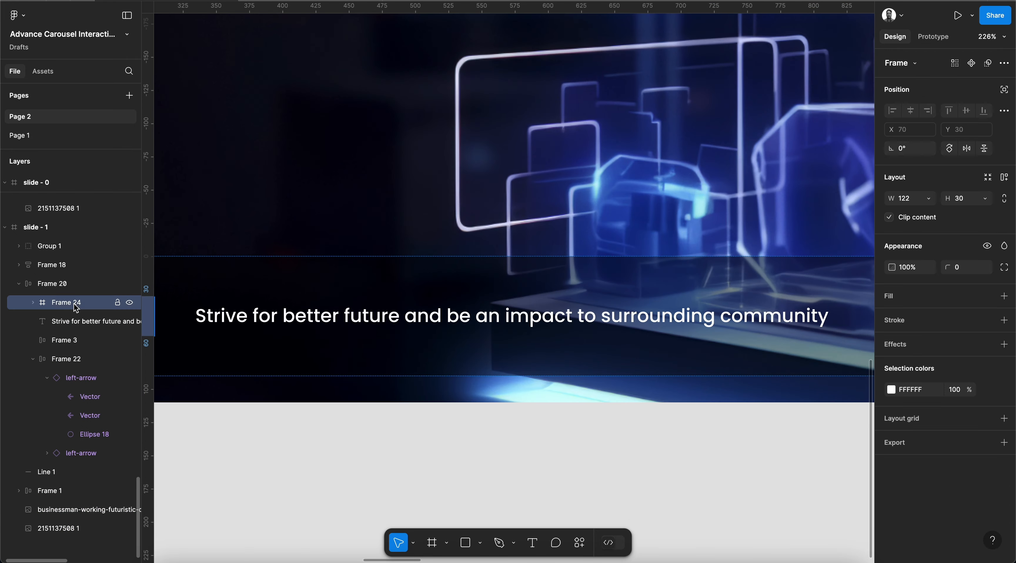
pyautogui.click(32, 302)
pyautogui.hscroll(-10, 346, 330)
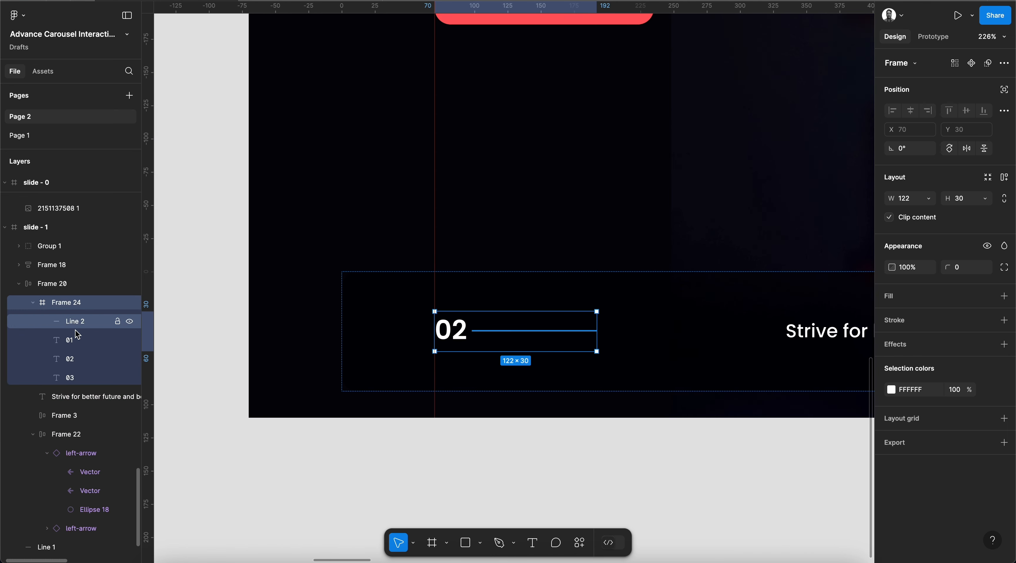
pyautogui.click(77, 340)
pyautogui.keyDown('shift'); pyautogui.click(81, 378); pyautogui.keyUp('shift')
pyautogui.hotkey('shift', 'Down')
pyautogui.hotkey('shift', 'Down')
pyautogui.hotkey('shift', 'Down')
pyautogui.hotkey('shift', 'Down')
pyautogui.hotkey('shift', 'Down')
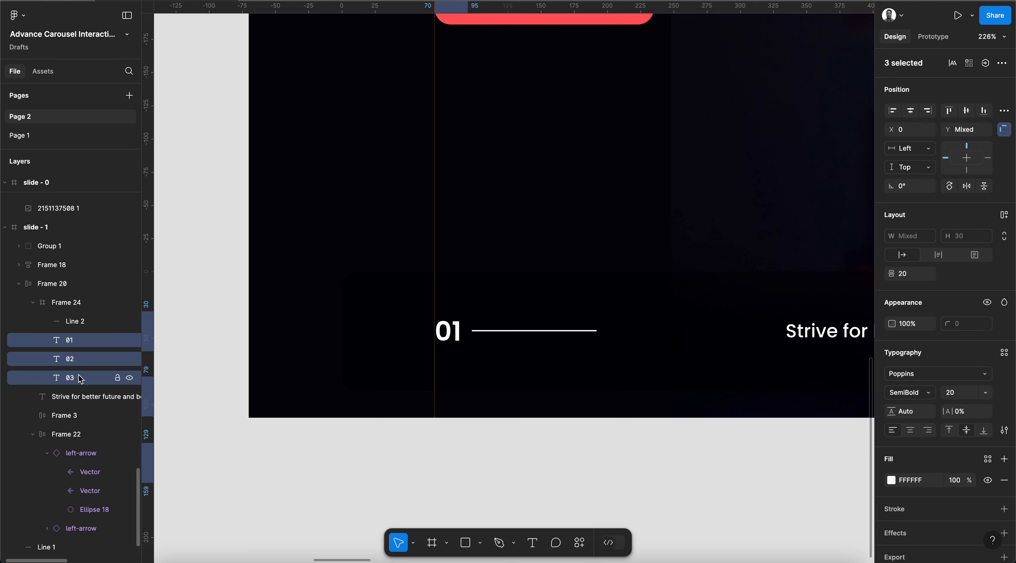
# Copy slide - 1's Frame 24 and hide the old number frame, Frame 21, in slide - 0's Frame 20.
pyautogui.click(69, 302)
pyautogui.hscroll(-20, 622, 294)
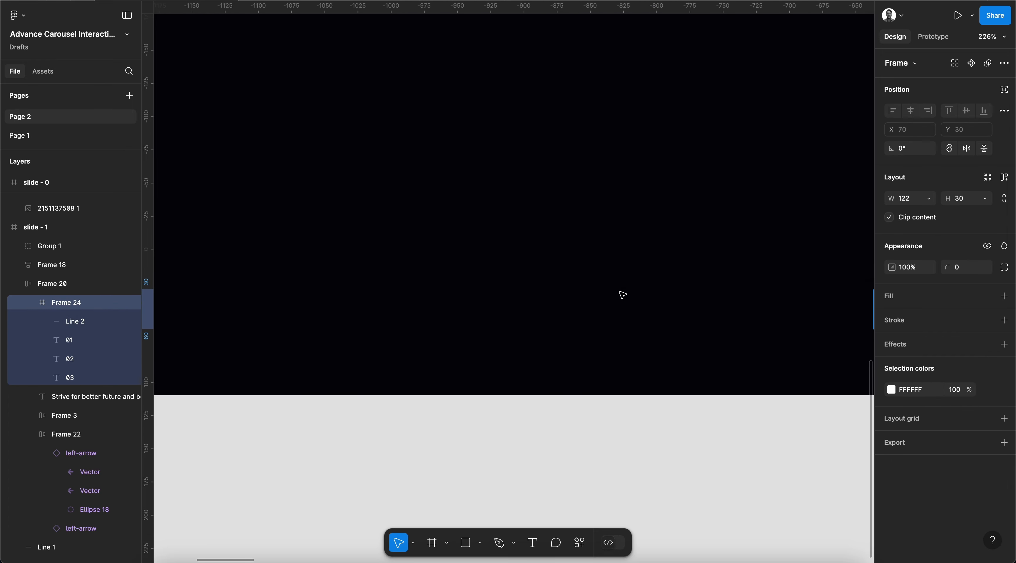
pyautogui.scroll(-5, 618, 298)
pyautogui.hscroll(-6, 618, 297)
pyautogui.hscroll(5, 617, 297)
pyautogui.scroll(10, 618, 298)
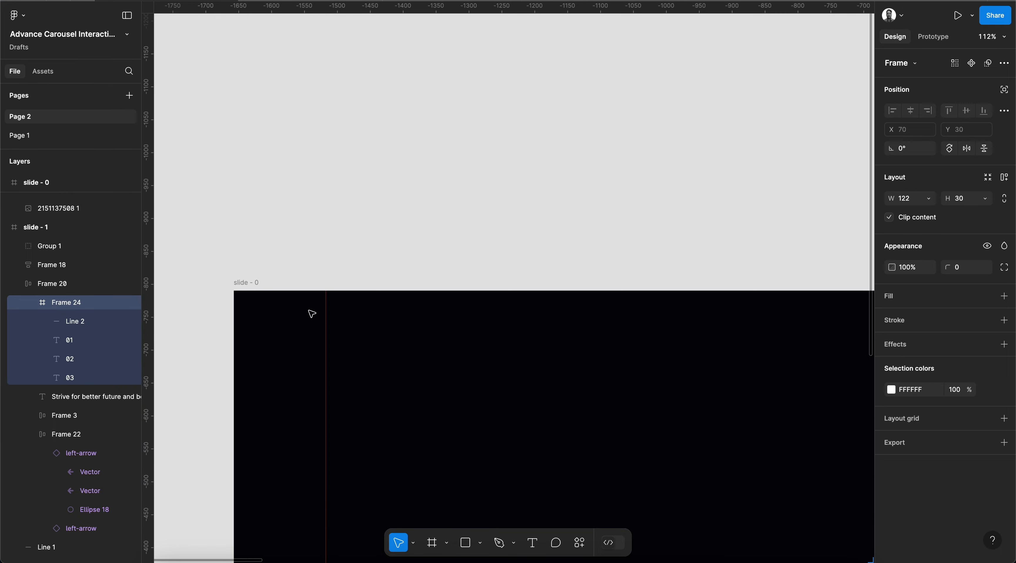
pyautogui.click(242, 283)
pyautogui.scroll(6, 73, 303)
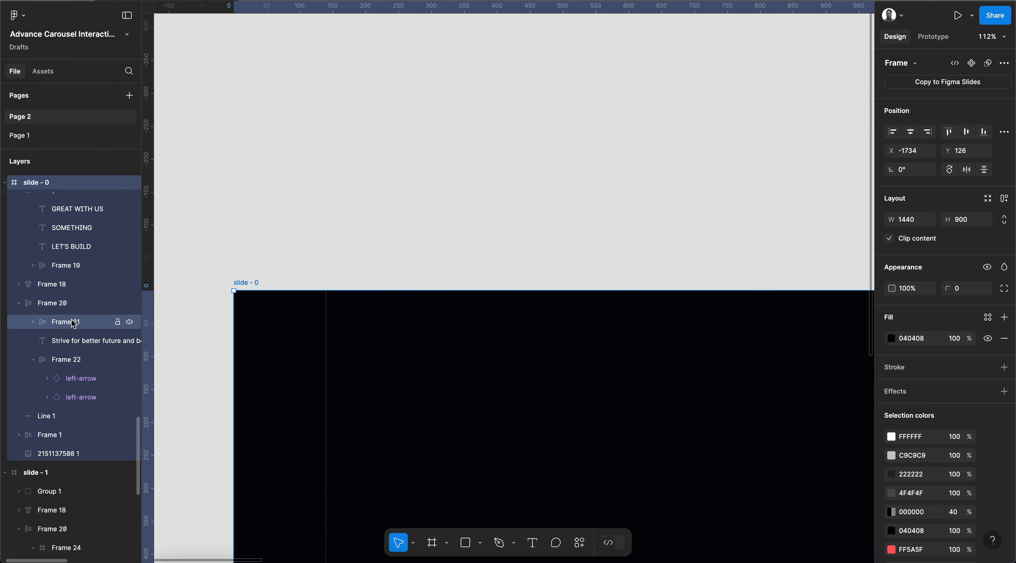
pyautogui.click(128, 323)
# Paste the copied number frame into slide - 0, move it to the start of Frame 20 and delete the hidden Frame 21.
pyautogui.click(76, 339)
pyautogui.hotkey('ctrl', 'v')
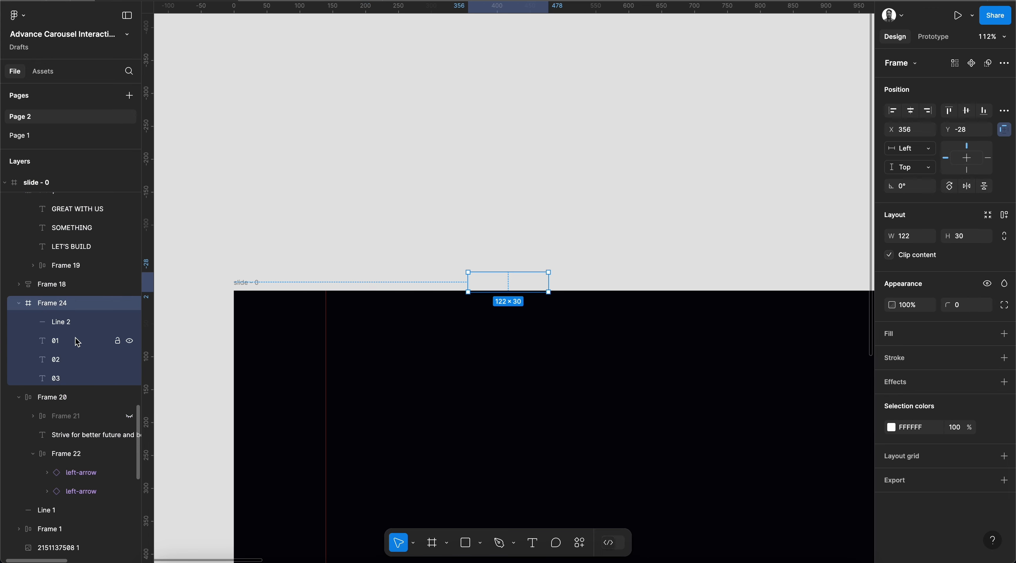
pyautogui.click(19, 303)
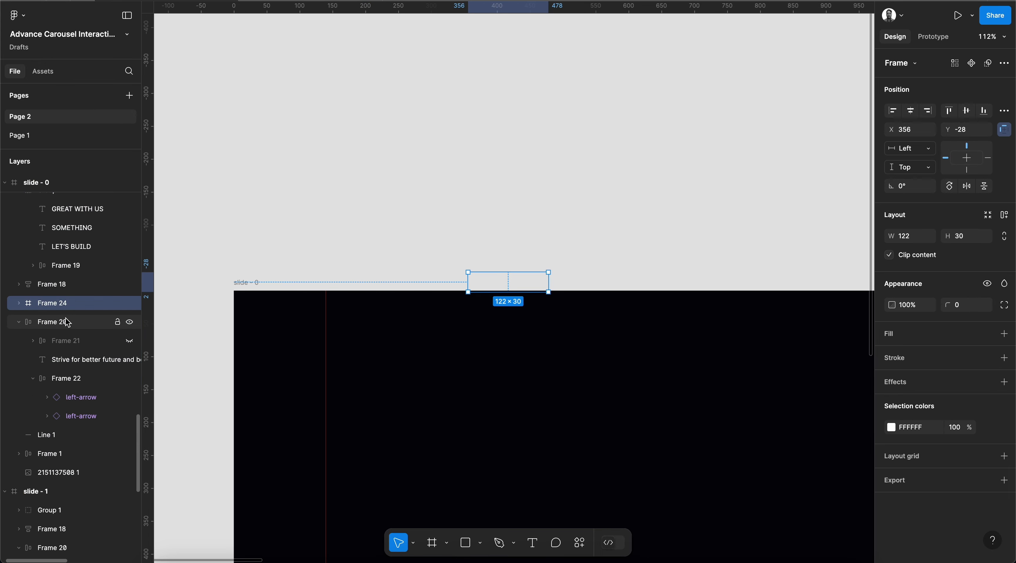
pyautogui.moveTo(51, 302); pyautogui.dragTo(53, 331)
pyautogui.click(66, 342)
pyautogui.press('Delete')
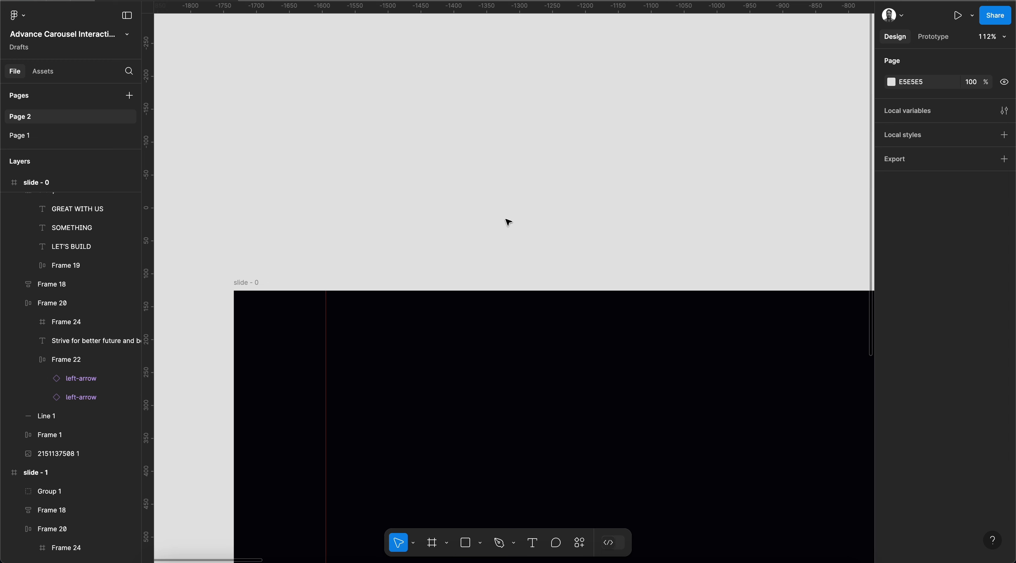
# Restart the prototype preview and advance through the slides to check the rolling slide-number animation.
pyautogui.scroll(-5, 508, 222)
pyautogui.click(310, 1)
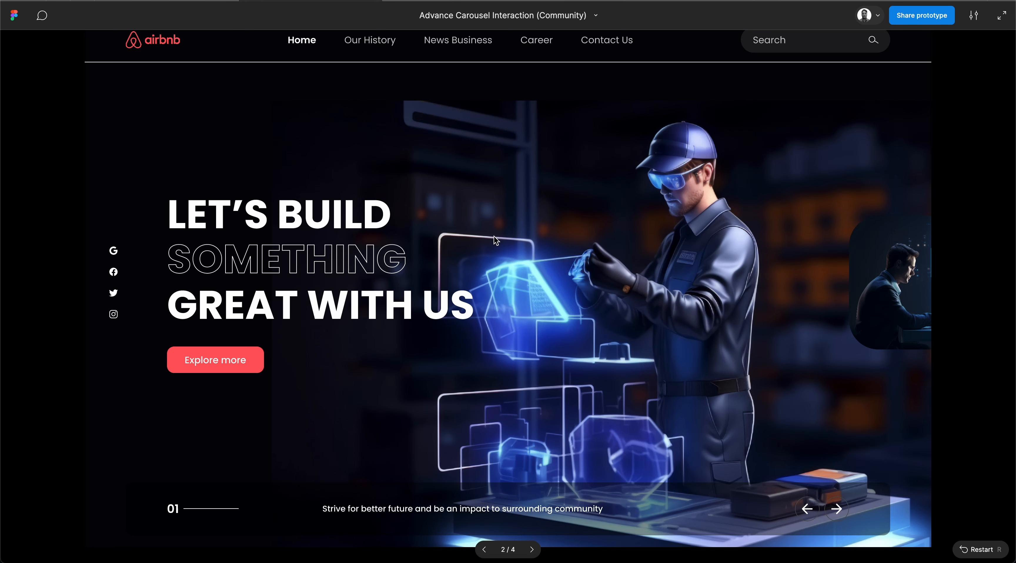
pyautogui.press('r')
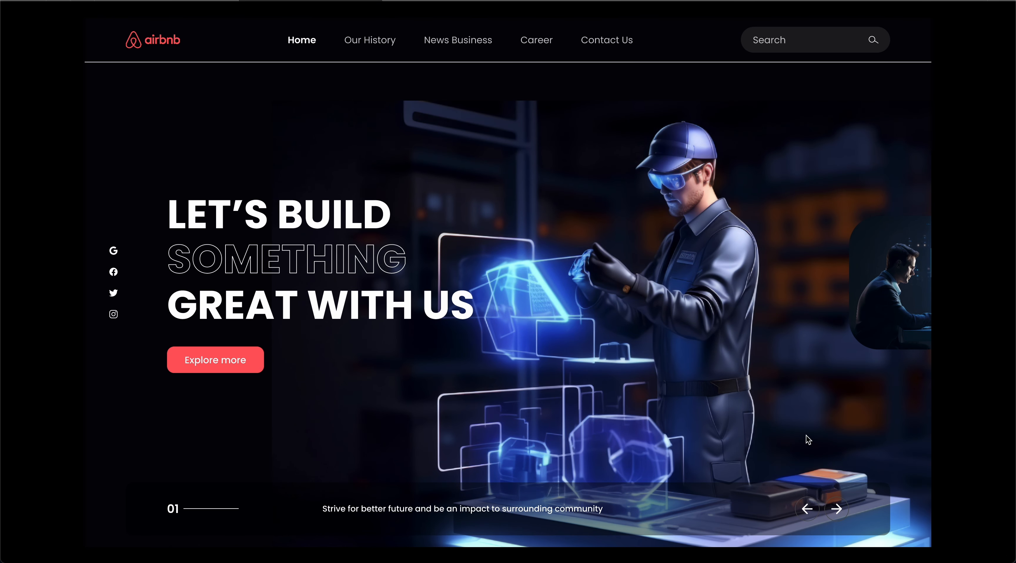
pyautogui.click(842, 512)
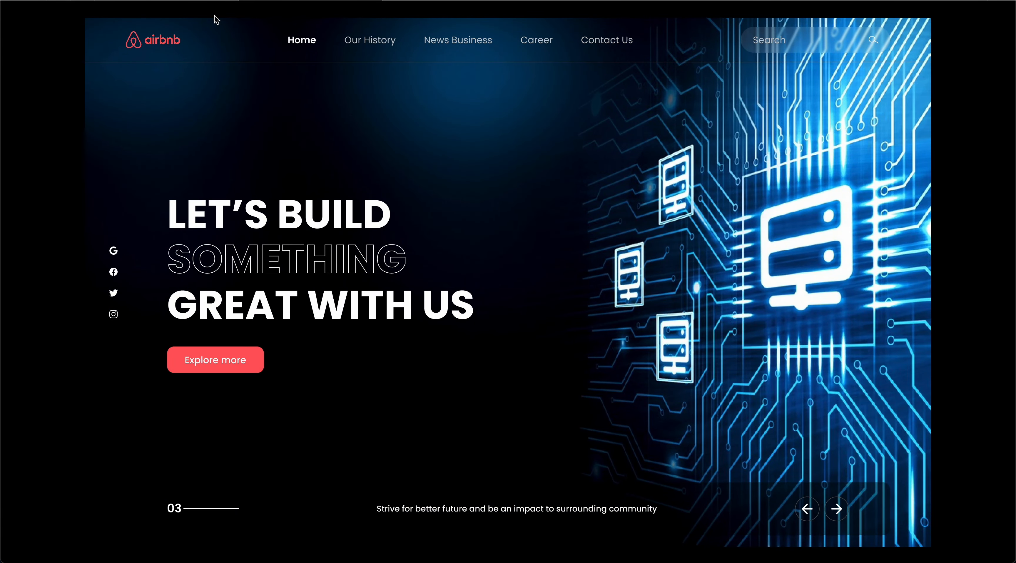
# Copy the number frame, Frame 24, from slide - 2 and paste it into the bottom bar of slide - 3.
pyautogui.click(209, 1)
pyautogui.scroll(-5, 523, 311)
pyautogui.hscroll(8, 523, 311)
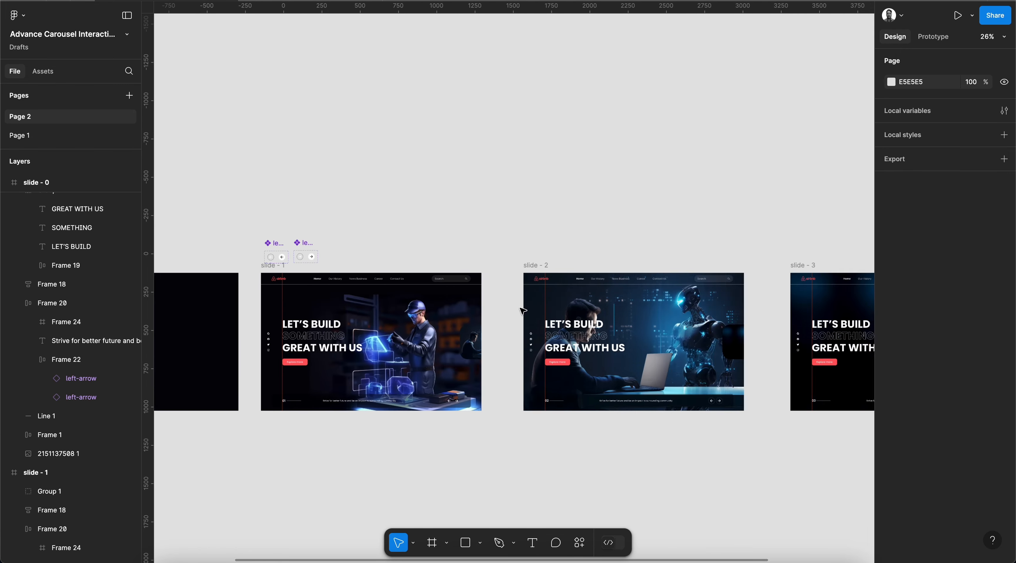
pyautogui.hscroll(5, 524, 311)
pyautogui.scroll(5, 523, 311)
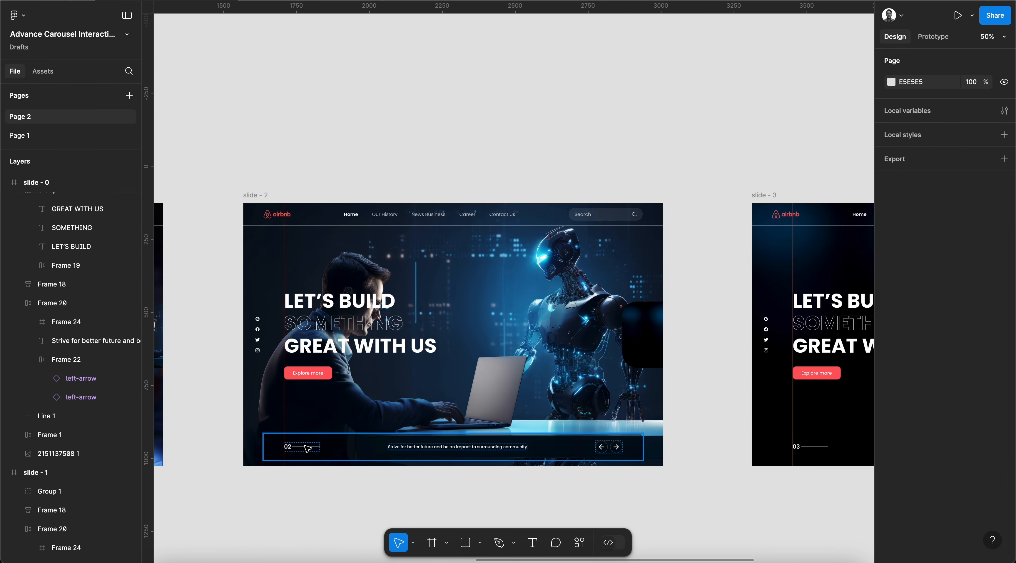
pyautogui.click(417, 447)
pyautogui.click(307, 448)
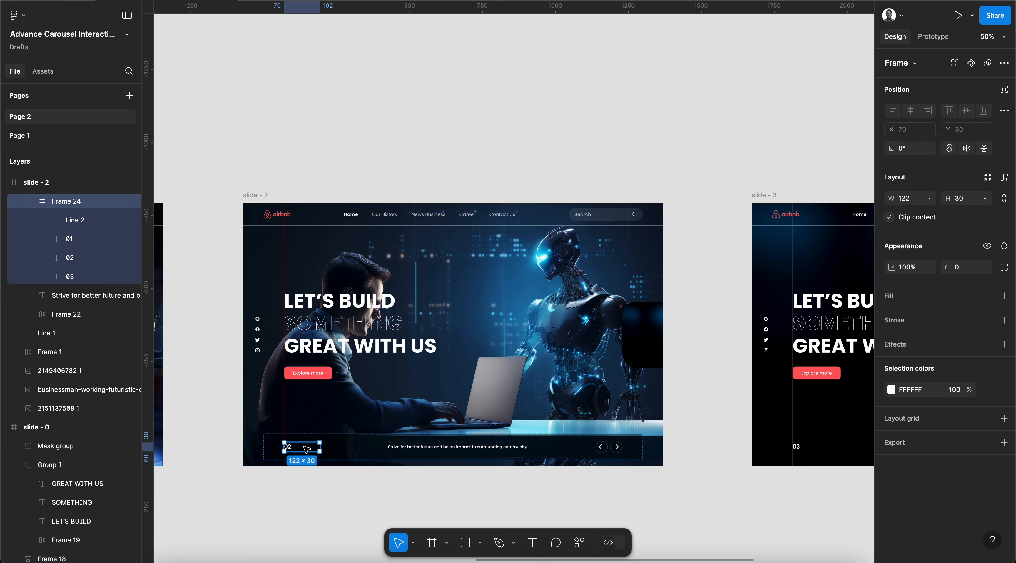
pyautogui.scroll(3, 36, 312)
pyautogui.click(33, 295)
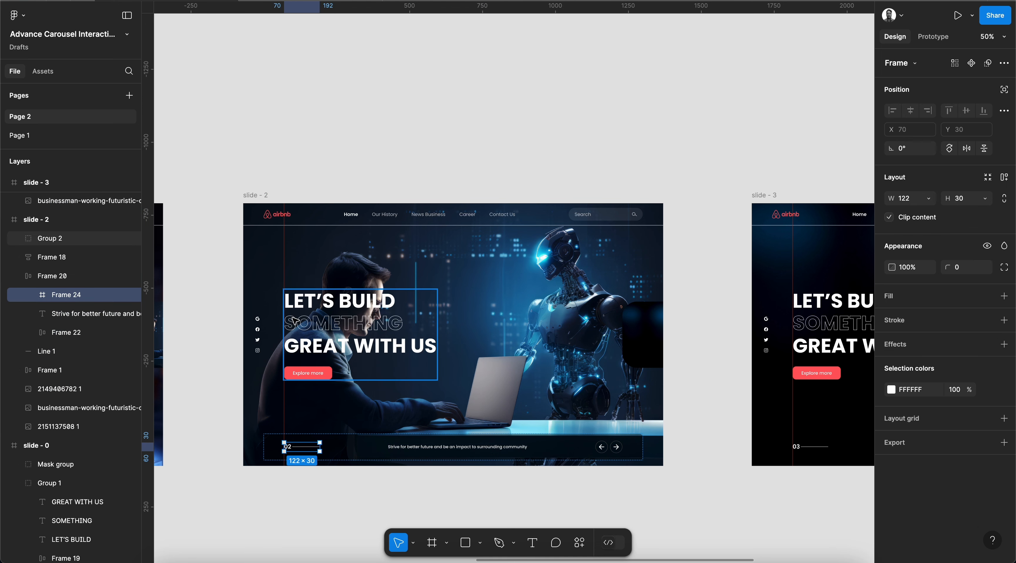
pyautogui.hscroll(10, 472, 399)
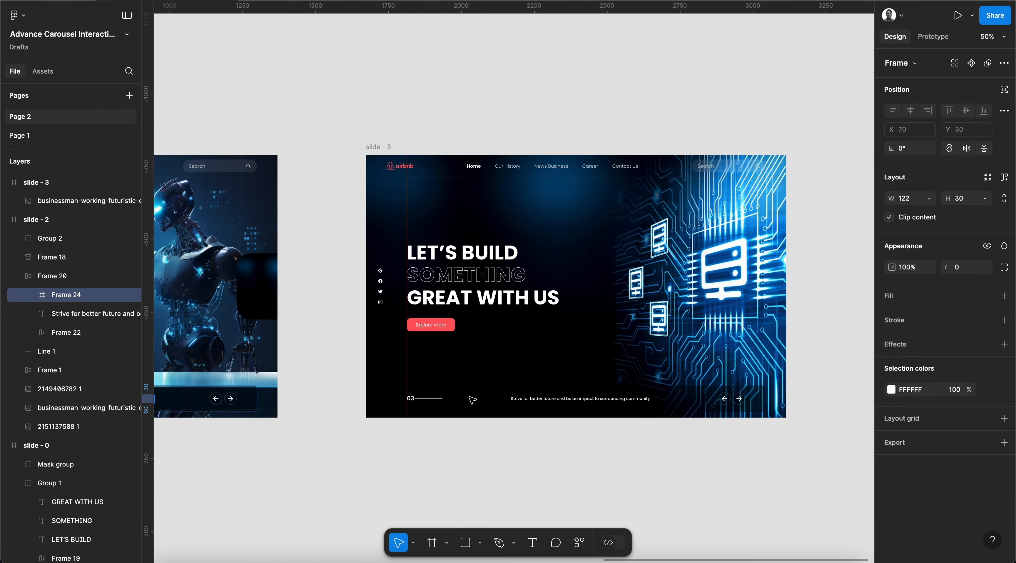
pyautogui.scroll(3, 465, 403)
pyautogui.click(537, 378)
pyautogui.hotkey('ctrl', 'v')
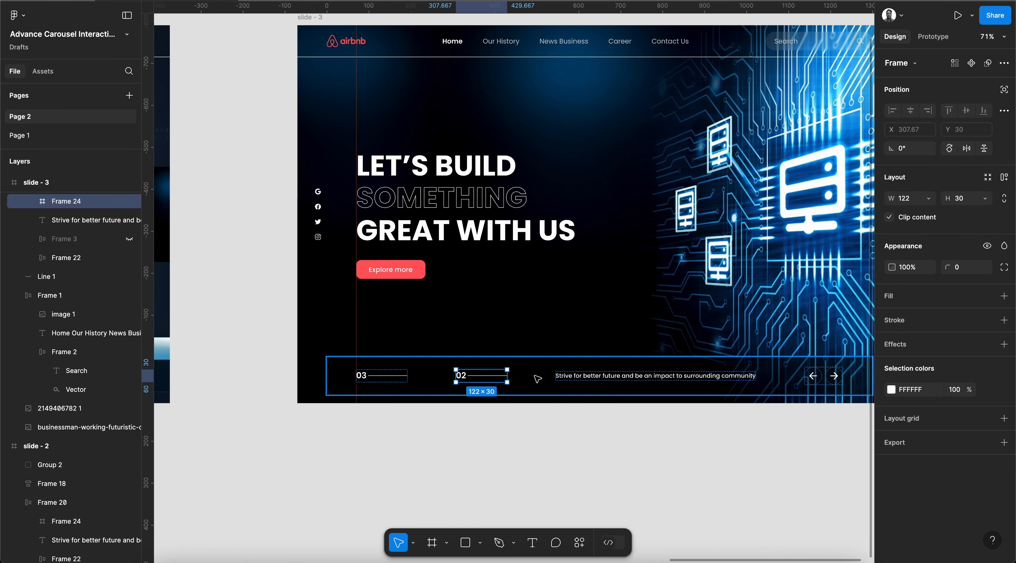
# Delete the old number frame, Frame 23, and the hidden Frame 3 from the bottom bar of slide - 3.
pyautogui.scroll(5, 386, 385)
pyautogui.click(375, 371)
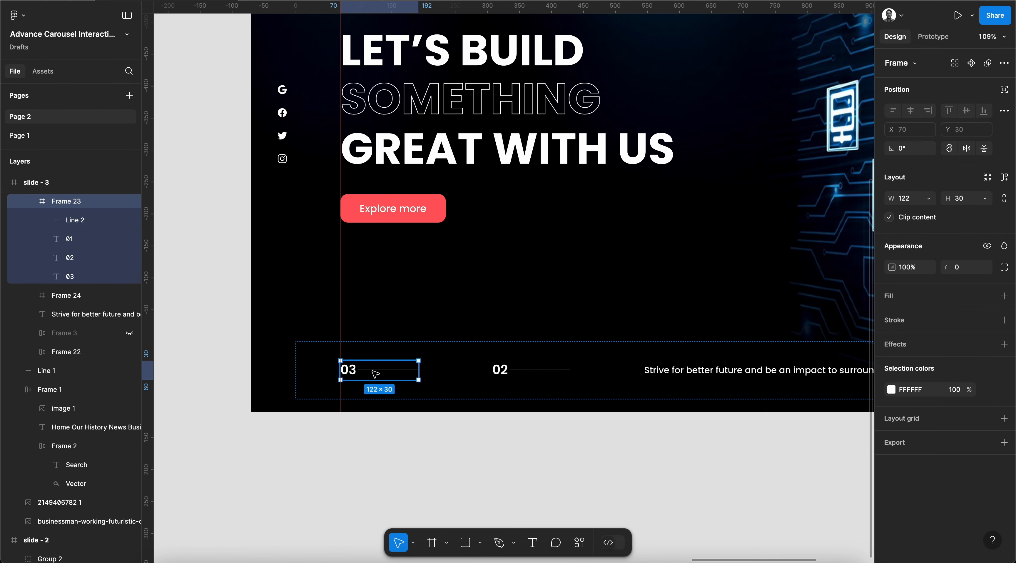
pyautogui.press('Delete')
pyautogui.click(670, 371)
pyautogui.click(375, 370)
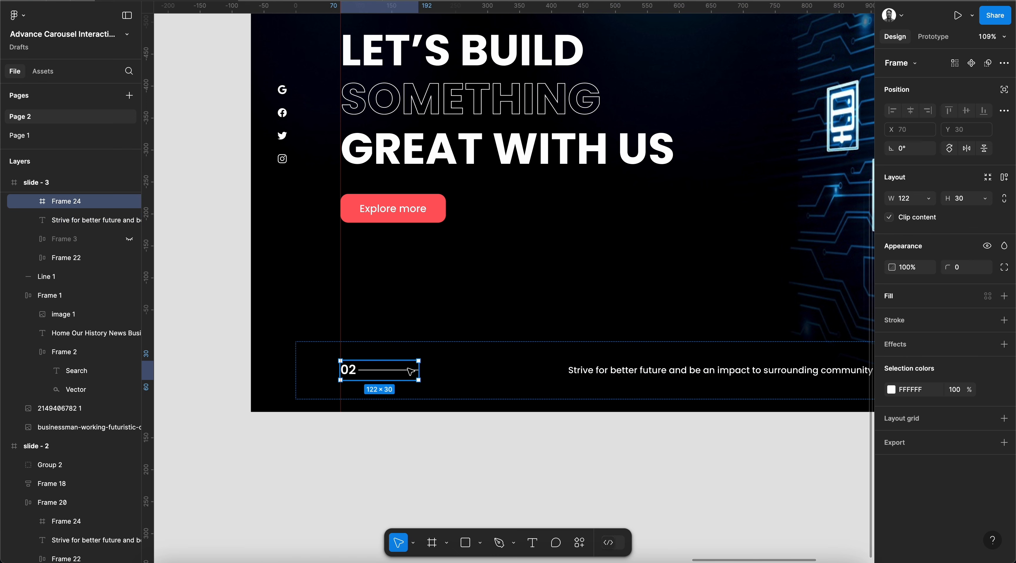
pyautogui.click(75, 239)
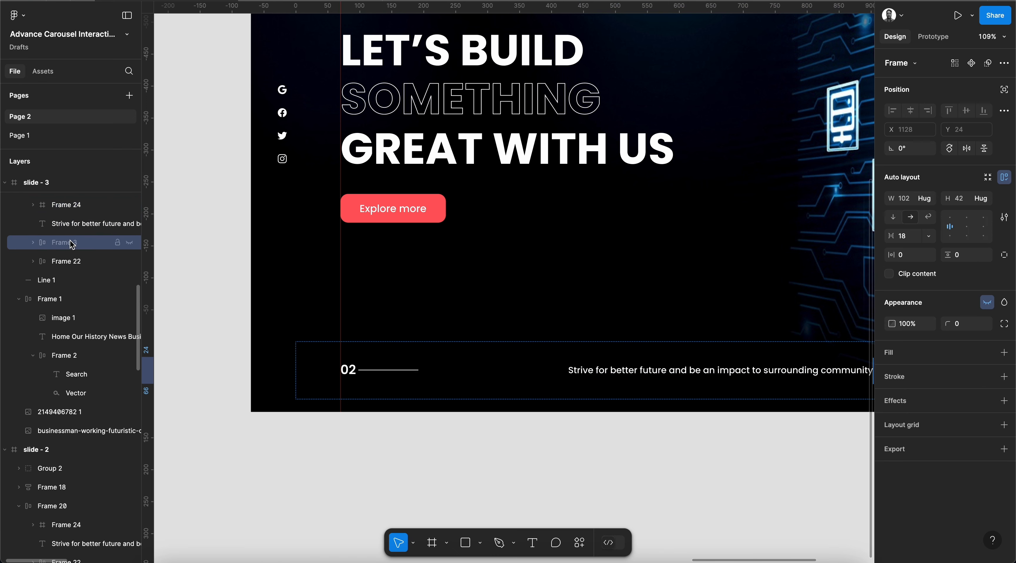
pyautogui.press('Delete')
# Move the 01, 02 and 03 texts in slide - 3's Frame 24 up 50 px together so 03 lines up with the line.
pyautogui.click(55, 205)
pyautogui.click(32, 205)
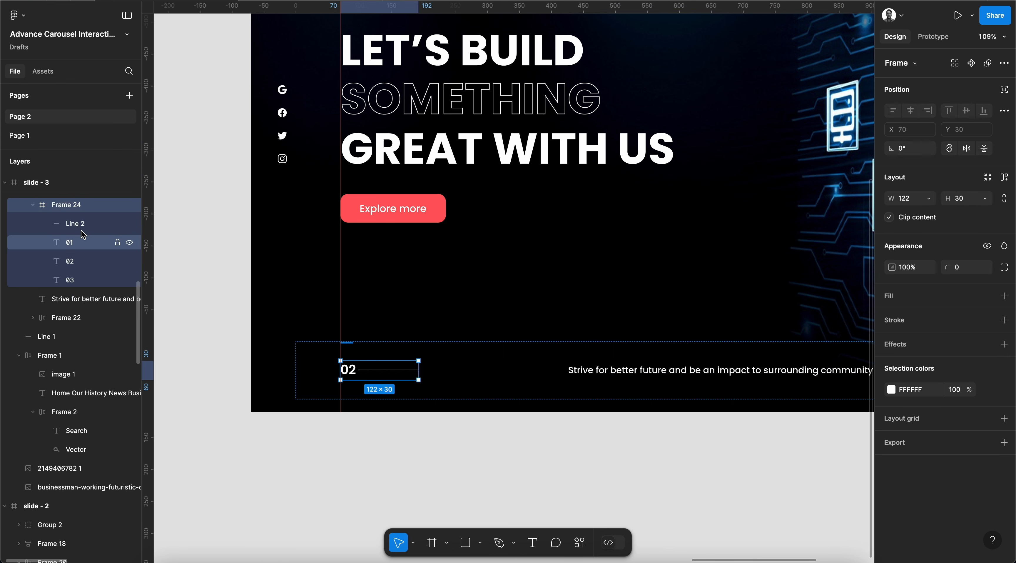
pyautogui.click(77, 242)
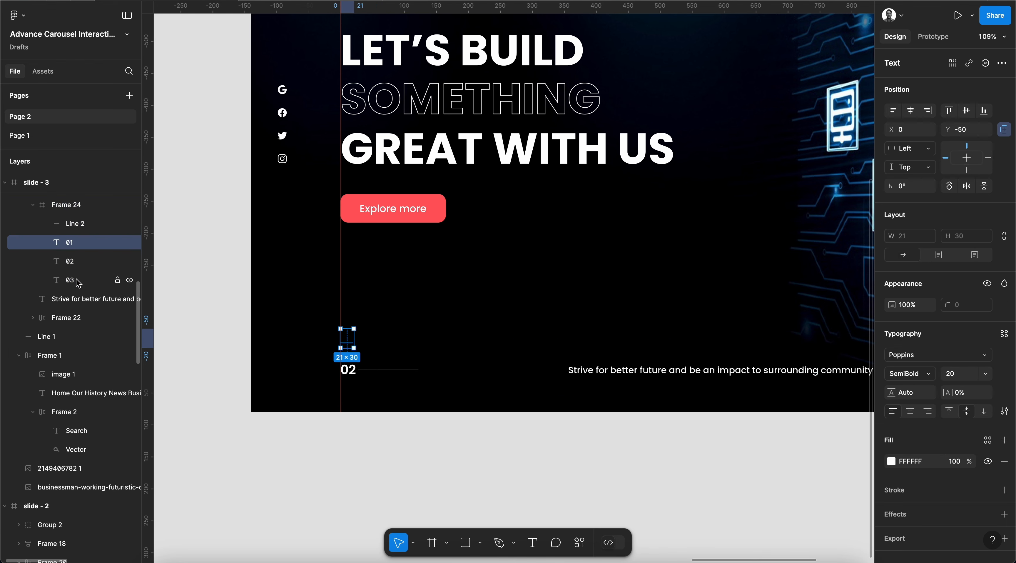
pyautogui.keyDown('shift'); pyautogui.click(77, 279); pyautogui.keyUp('shift')
pyautogui.scroll(2, 338, 371)
pyautogui.hotkey('shift', 'Up')
pyautogui.hotkey('shift', 'Up')
pyautogui.hotkey('shift', 'Up')
pyautogui.hotkey('shift', 'Up')
pyautogui.hotkey('shift', 'Up')
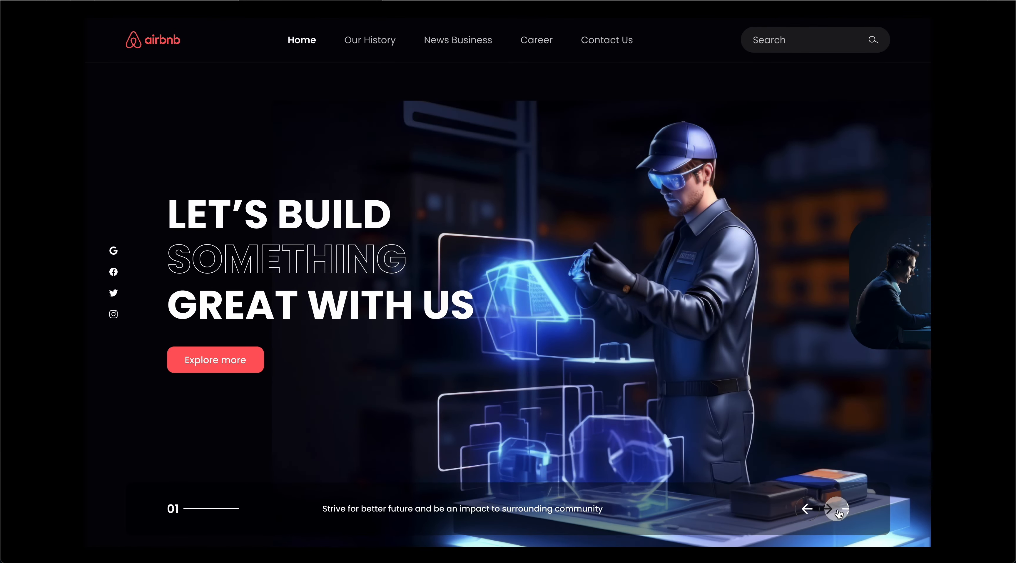
# Step forward and back through the slides in the prototype preview to check the rolling slide-number animation.
pyautogui.click(836, 509)
pyautogui.click(837, 509)
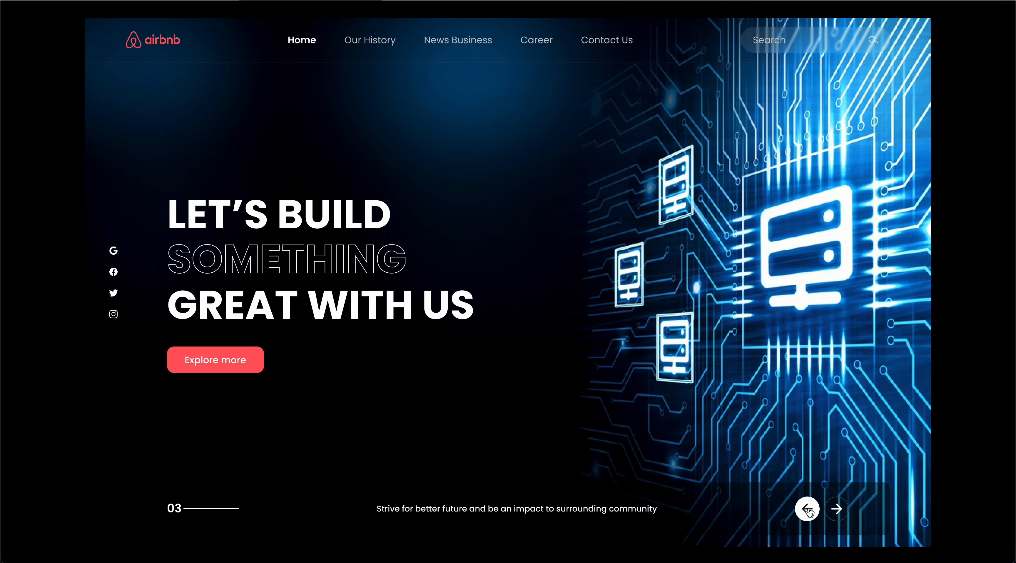
pyautogui.click(807, 509)
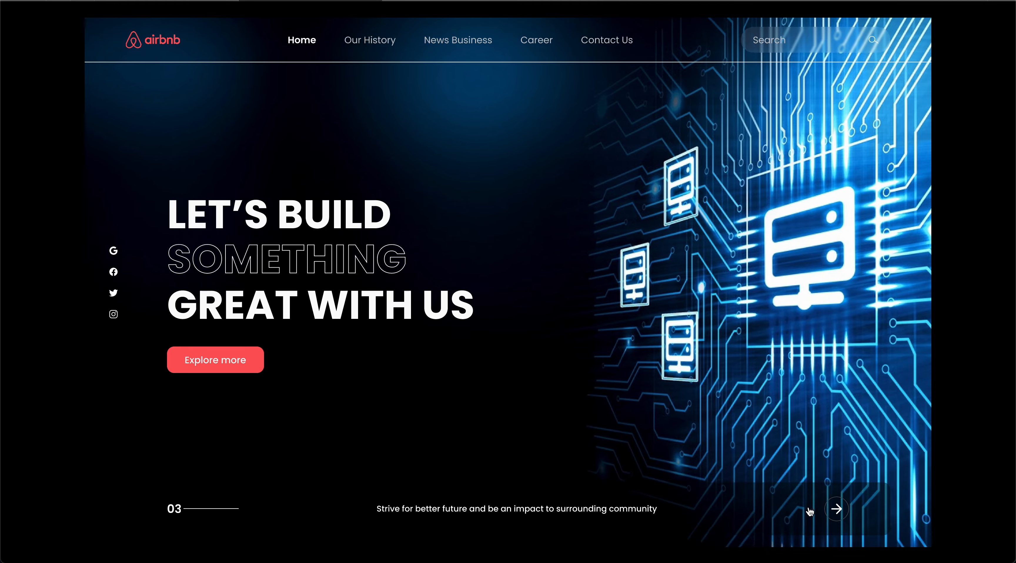
pyautogui.click(808, 509)
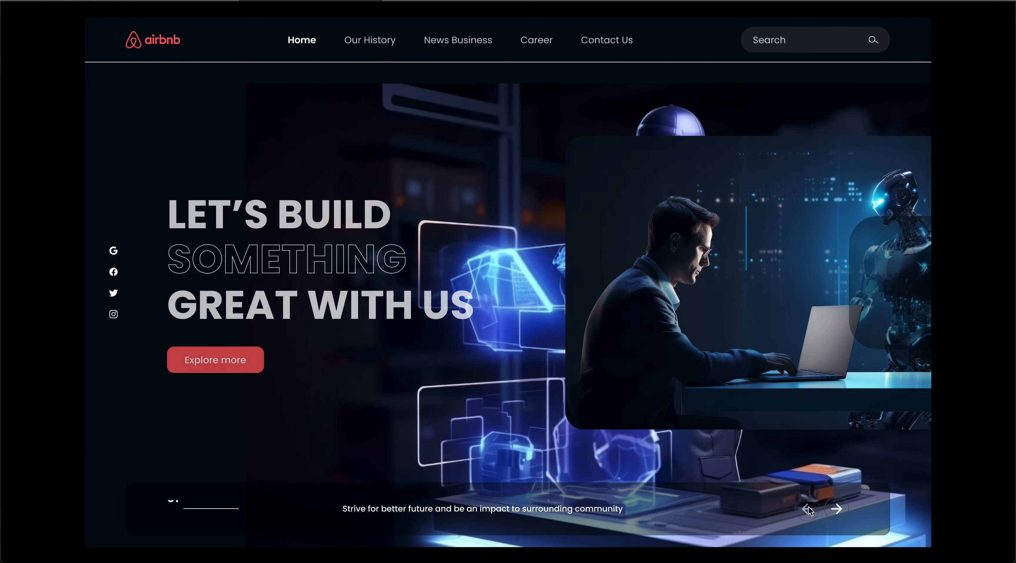